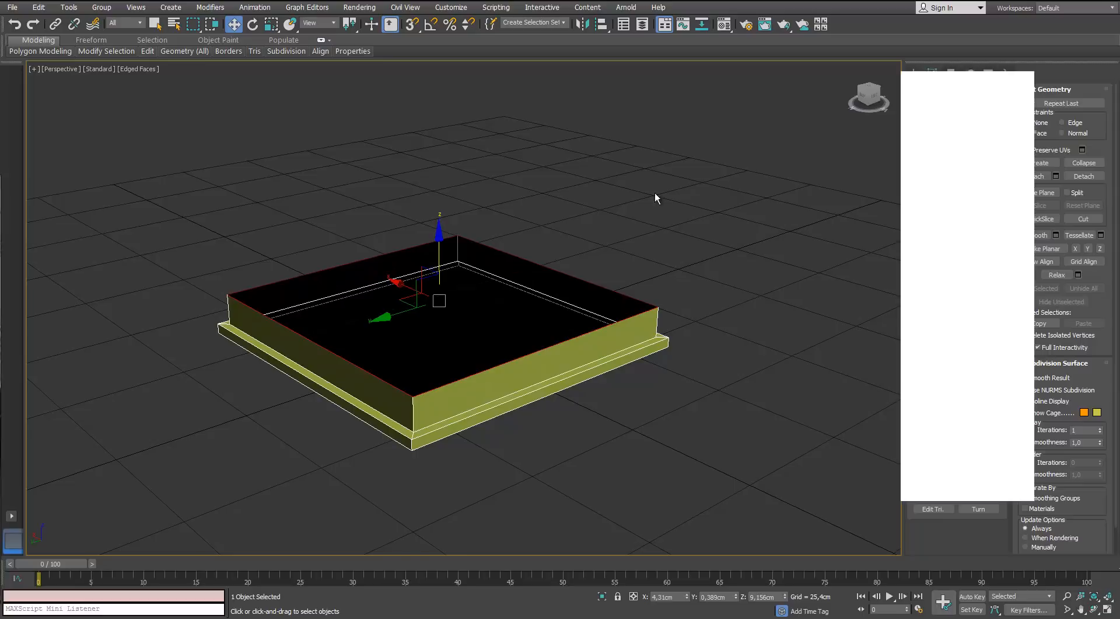
Step: Extend the box's open upper border into additional inset, raised plinth tiers and cap the opening
{"action": "scroll", "coordinate": [490, 298], "scroll_direction": "up", "scroll_amount": 4}
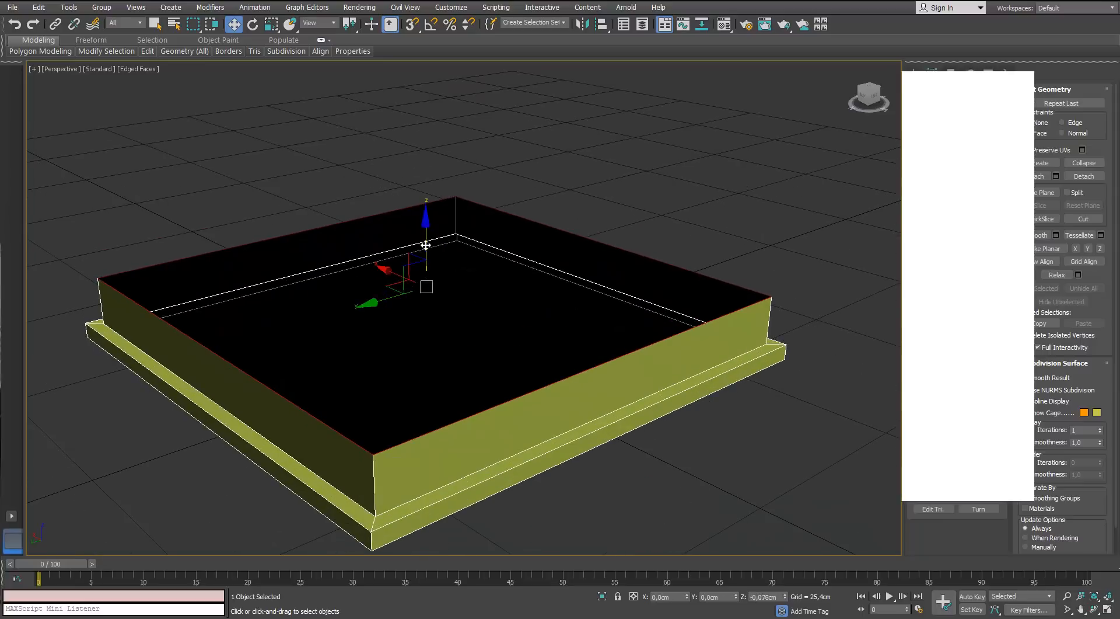
{"action": "left_click_drag", "start_coordinate": [426, 245], "coordinate": [439, 227]}
{"action": "middle_click_drag", "start_coordinate": [434, 291], "coordinate": [431, 272]}
{"action": "key", "text": "r"}
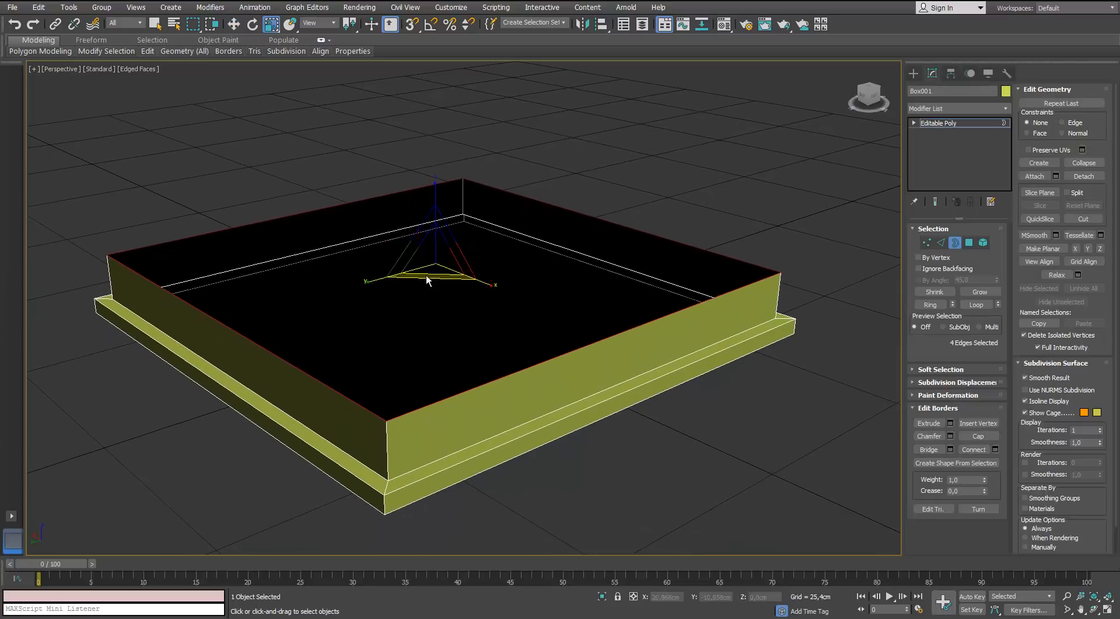
{"action": "left_click_drag", "start_coordinate": [432, 248], "coordinate": [418, 93], "text": "shift"}
{"action": "key", "text": "w"}
{"action": "key", "text": "r"}
{"action": "key", "text": "w"}
{"action": "left_click", "coordinate": [971, 435]}
Step: Grow the selection twice from the plinth's top polygon and scale the two upper tiers inward
{"action": "scroll", "coordinate": [591, 247], "scroll_direction": "down", "scroll_amount": 3}
{"action": "middle_click_drag", "start_coordinate": [591, 246], "coordinate": [694, 321]}
{"action": "left_click", "coordinate": [969, 242]}
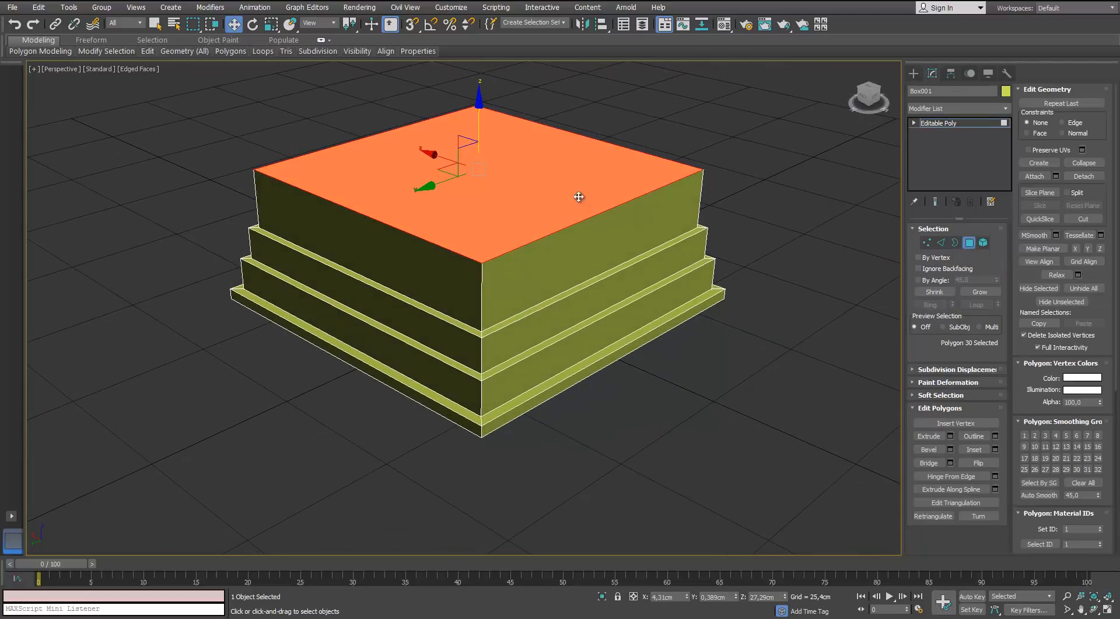
{"action": "left_click", "coordinate": [981, 292]}
{"action": "left_click", "coordinate": [980, 292]}
{"action": "scroll", "coordinate": [575, 268], "scroll_direction": "up", "scroll_amount": 3}
{"action": "key", "text": "r"}
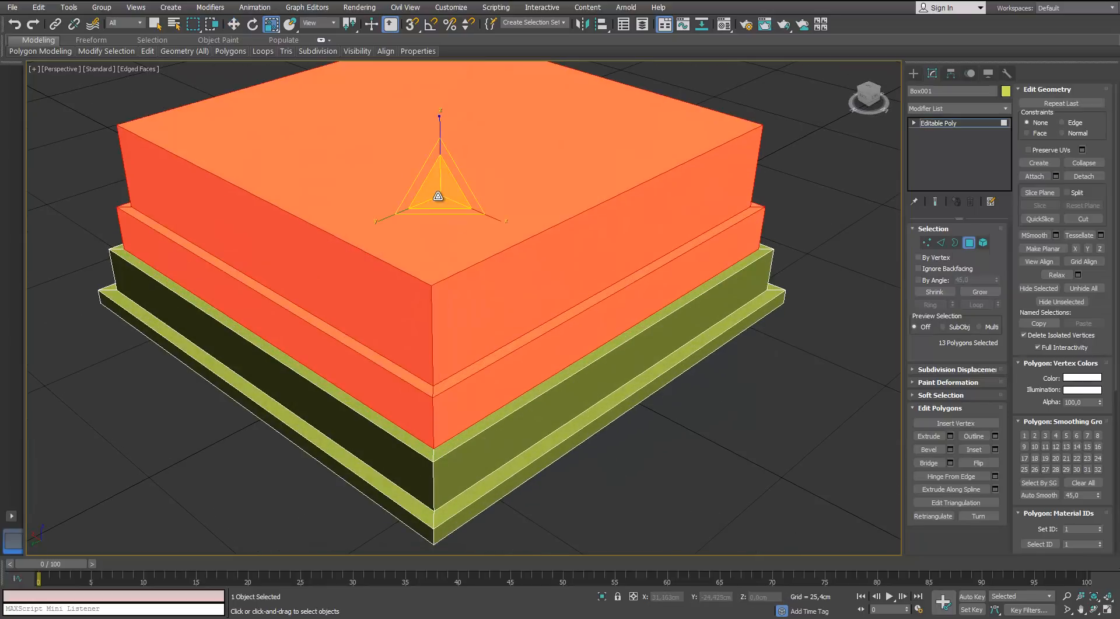
{"action": "middle_click_drag", "start_coordinate": [438, 196], "coordinate": [436, 223], "text": "alt"}
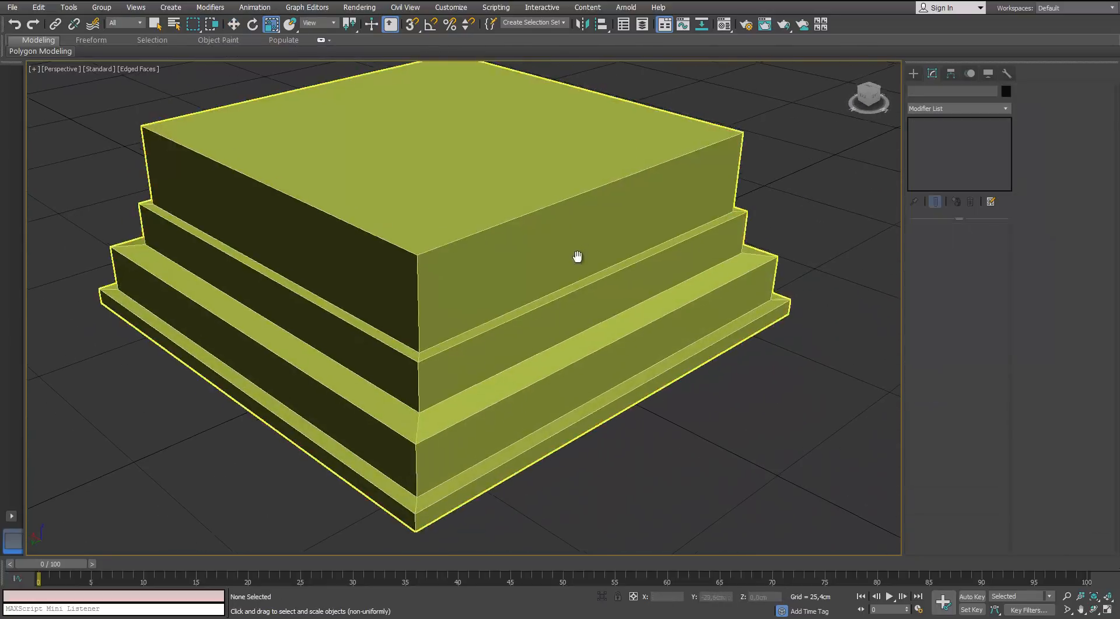
Step: Create an AutoGrid cylinder on the plinth's top, radius about 25.5 cm, height about 6.3 cm, with 1 height segment and 20 sides
{"action": "scroll", "coordinate": [576, 253], "scroll_direction": "down", "scroll_amount": 3}
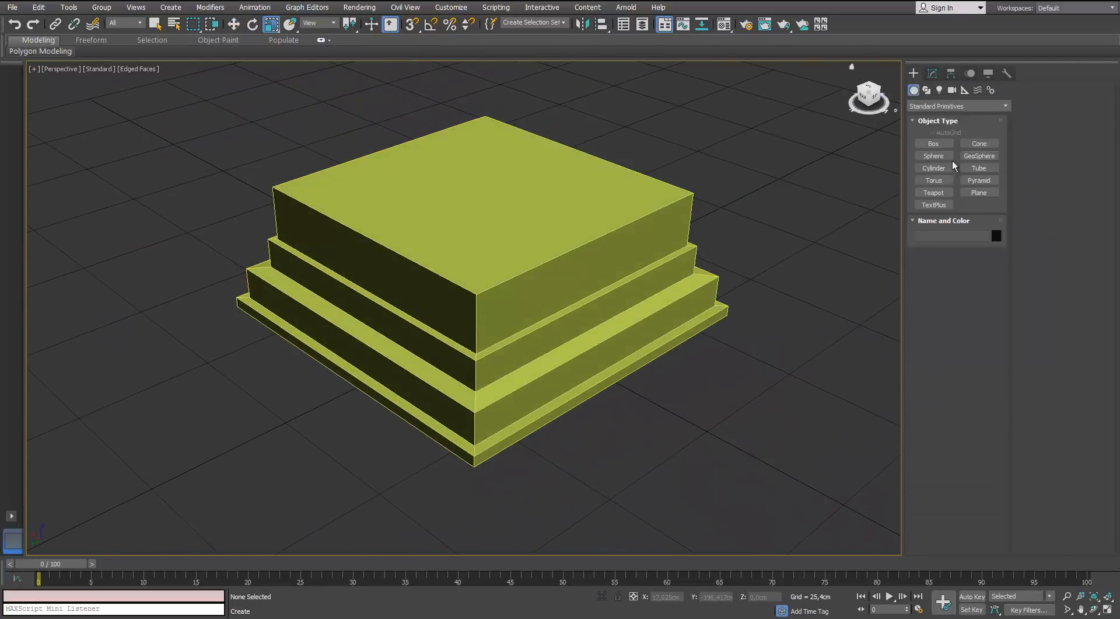
{"action": "left_click", "coordinate": [935, 168]}
{"action": "scroll", "coordinate": [493, 212], "scroll_direction": "up", "scroll_amount": 2}
{"action": "middle_click_drag", "start_coordinate": [493, 212], "coordinate": [430, 237], "text": "alt"}
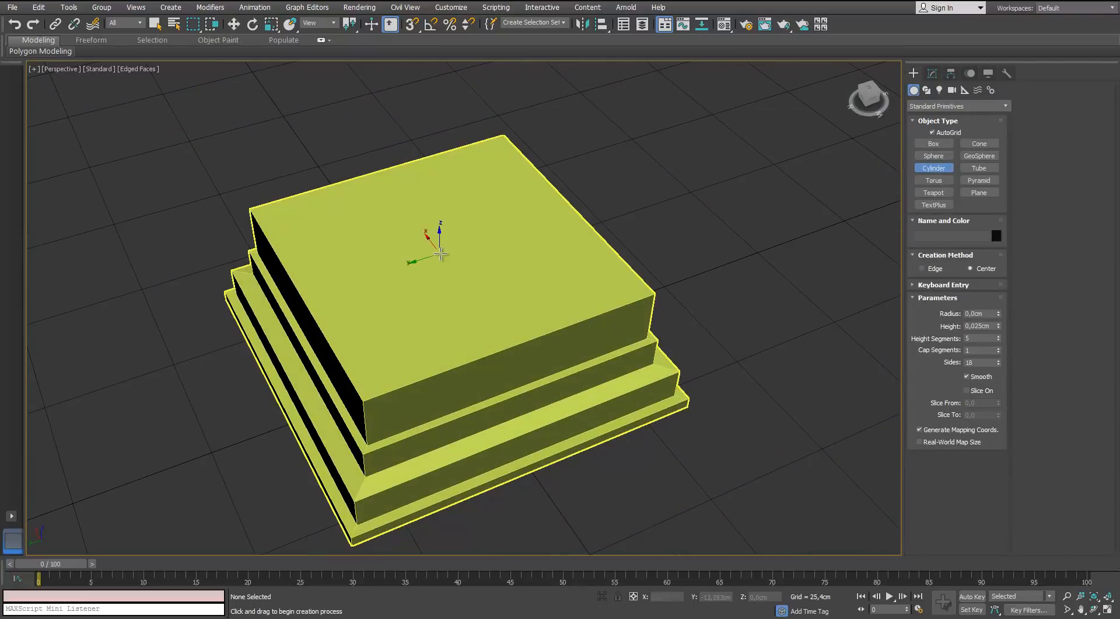
{"action": "left_click_drag", "start_coordinate": [441, 255], "coordinate": [446, 169]}
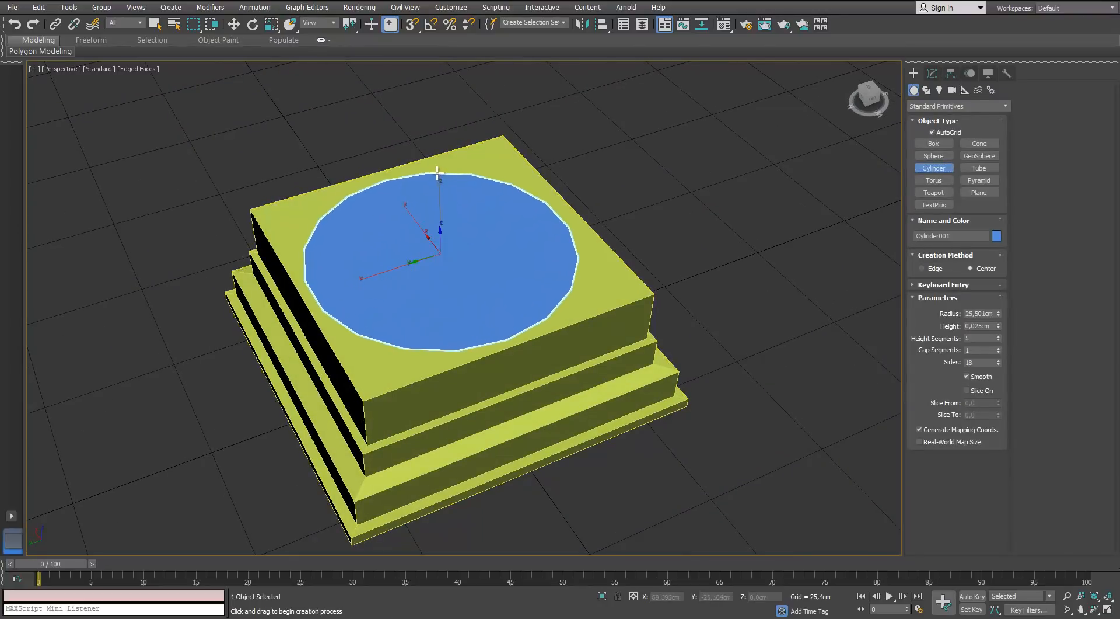
{"action": "middle_click_drag", "start_coordinate": [458, 241], "coordinate": [475, 199], "text": "alt"}
{"action": "right_click", "coordinate": [997, 341]}
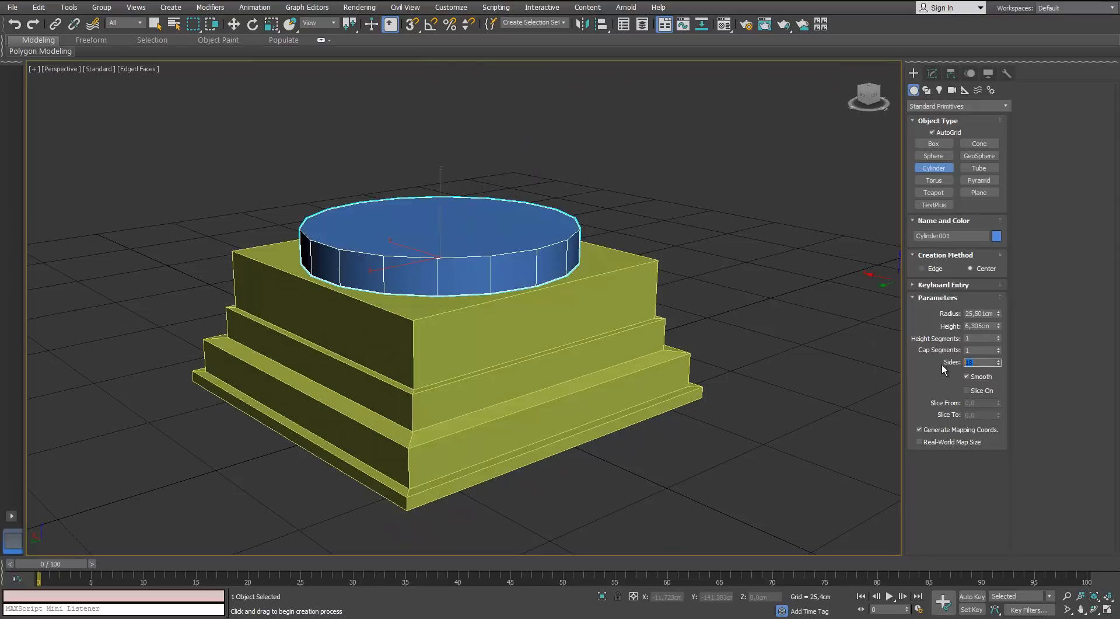
{"action": "type", "text": "20"}
Step: Align the cylinder's pivot point to the plinth's pivot point in X and Y only
{"action": "middle_click_drag", "start_coordinate": [758, 373], "coordinate": [401, 37], "text": "alt"}
{"action": "left_click", "coordinate": [228, 25]}
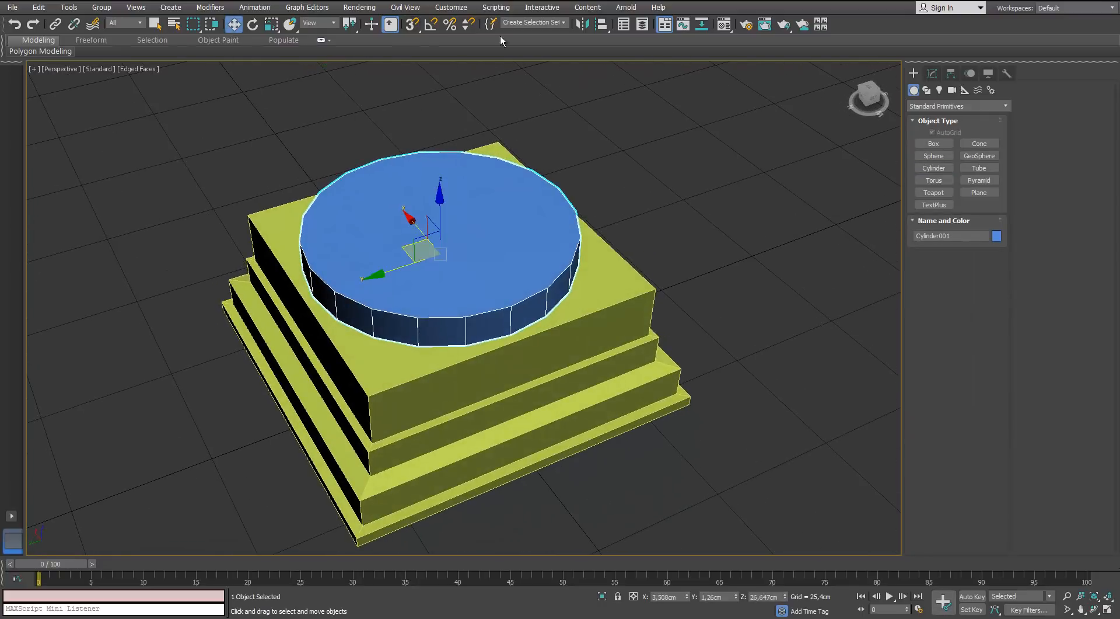
{"action": "left_click", "coordinate": [601, 24]}
{"action": "left_click", "coordinate": [599, 263]}
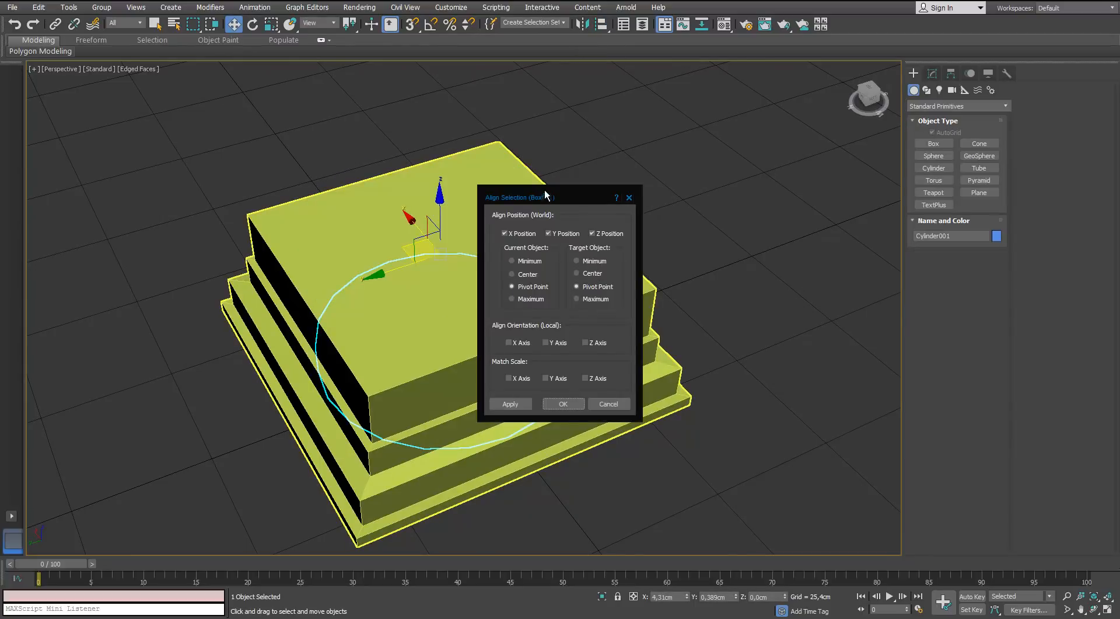
{"action": "left_click", "coordinate": [731, 372]}
Step: Convert the cylinder to an Editable Poly and delete its top polygon
{"action": "right_click", "coordinate": [492, 236]}
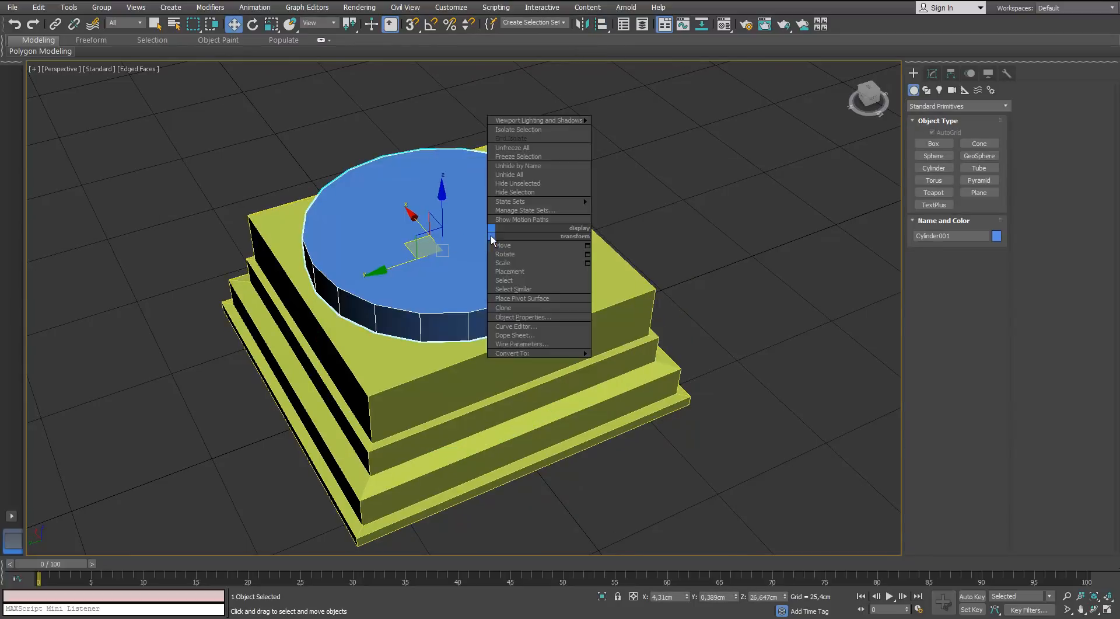
{"action": "mouse_move", "coordinate": [549, 352]}
{"action": "left_click", "coordinate": [443, 365]}
{"action": "left_click", "coordinate": [967, 243]}
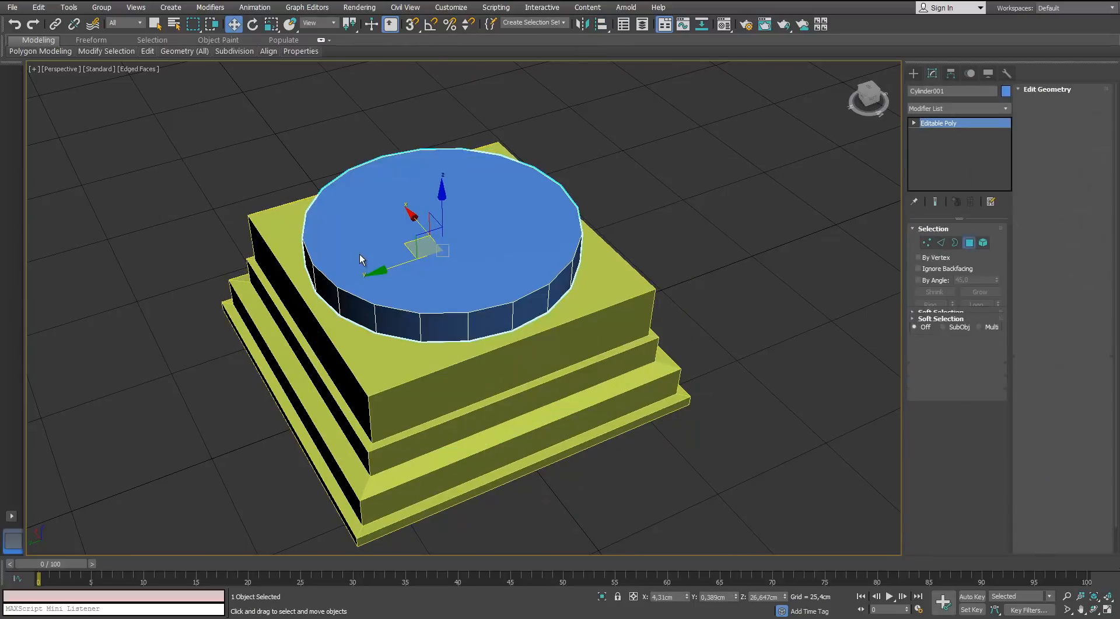
{"action": "left_click", "coordinate": [417, 255]}
{"action": "key", "text": "Delete"}
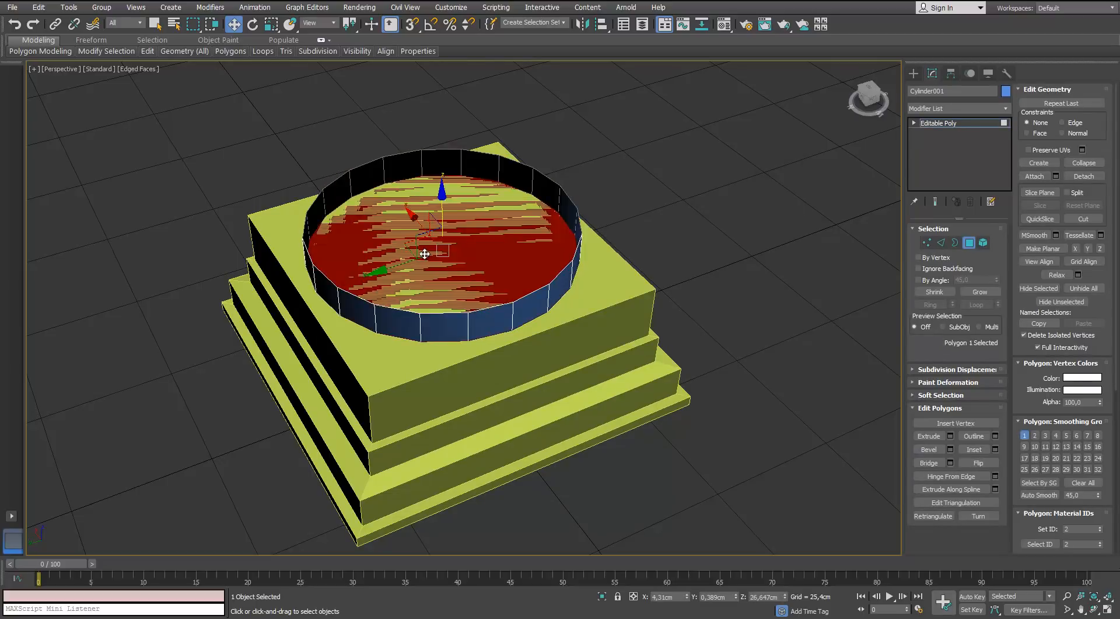
Step: Select the cylinder's upper border and lower it about 3.65 cm
{"action": "left_click", "coordinate": [955, 243]}
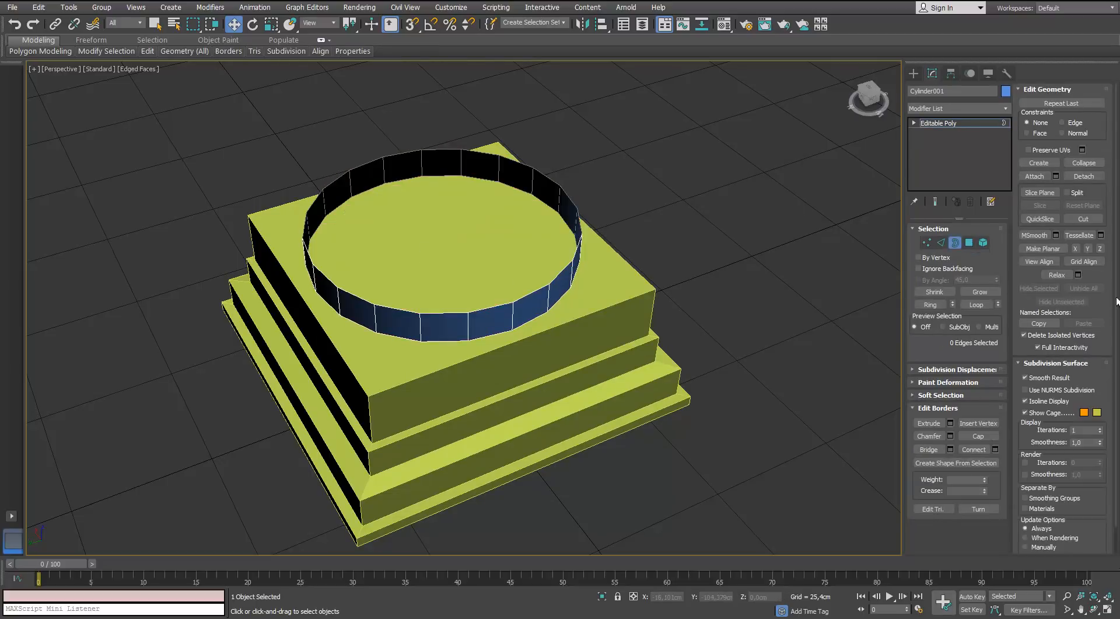
{"action": "left_click", "coordinate": [558, 273]}
{"action": "middle_click_drag", "start_coordinate": [558, 273], "coordinate": [506, 235], "text": "alt"}
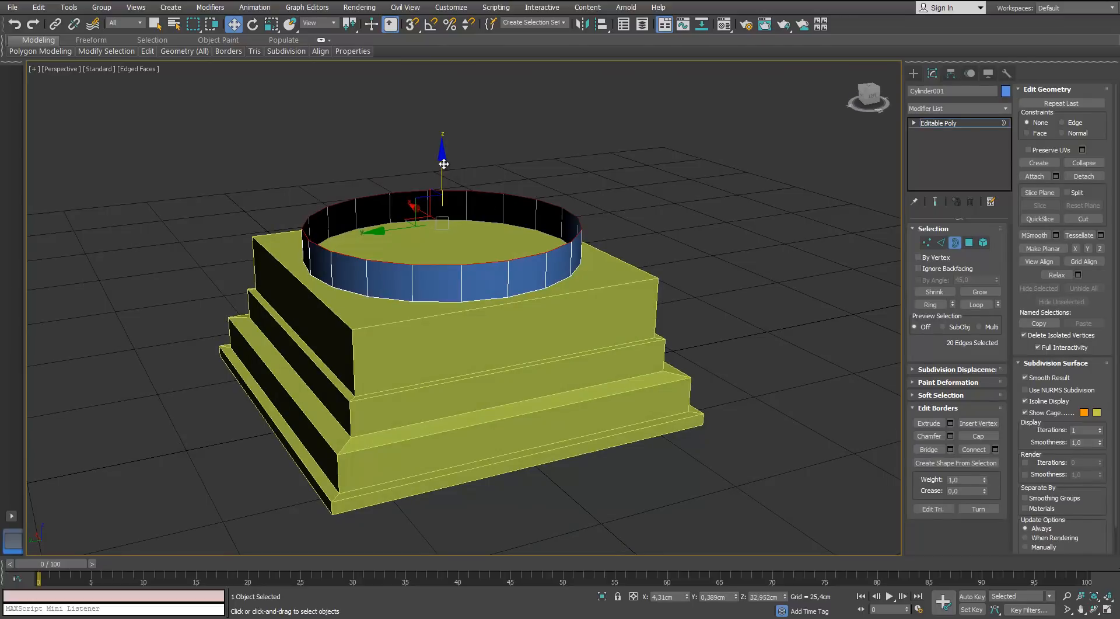
{"action": "left_click_drag", "start_coordinate": [443, 164], "coordinate": [440, 183]}
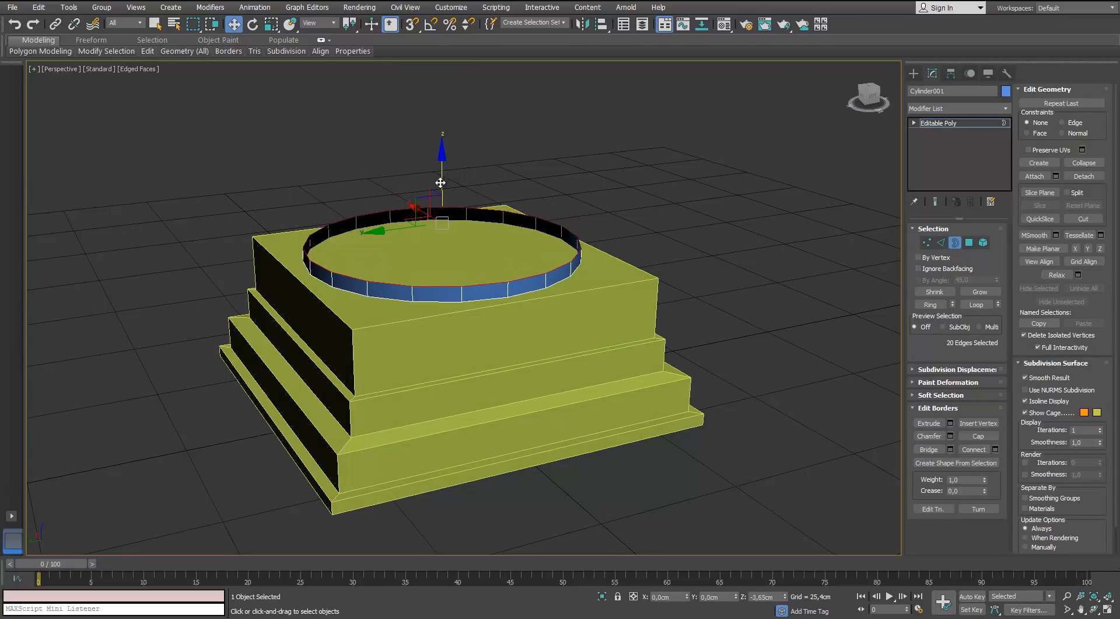
Step: Extend the cylinder's upper border into narrower, stepped rings above the first one
{"action": "key", "text": "r"}
{"action": "left_click_drag", "start_coordinate": [438, 228], "coordinate": [442, 177], "text": "shift"}
{"action": "key", "text": "w"}
{"action": "key", "text": "r"}
{"action": "key", "text": "w"}
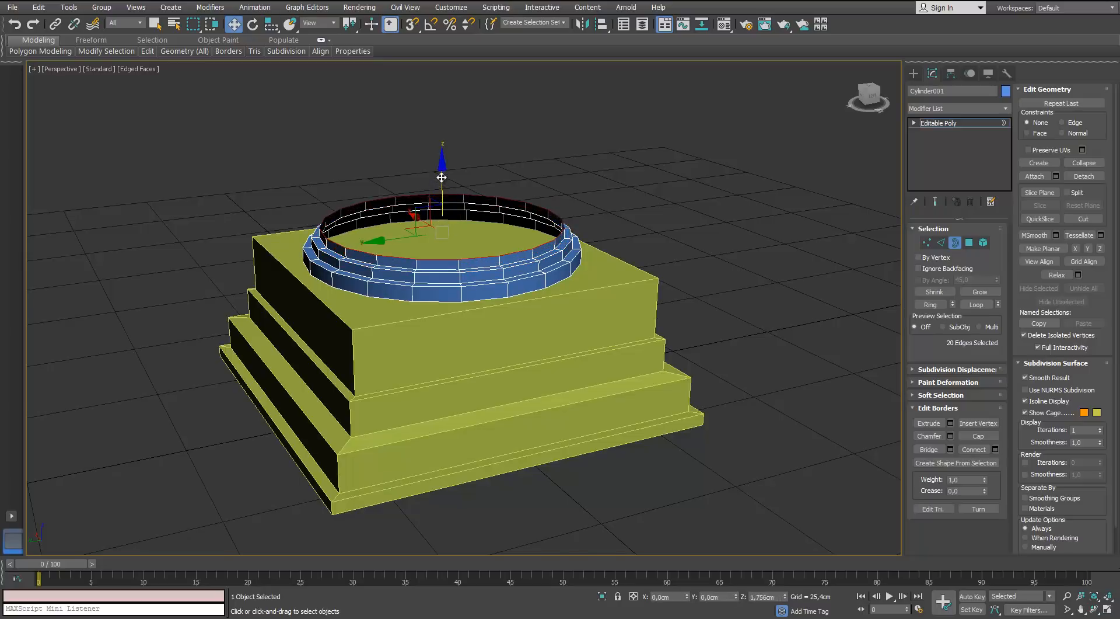
Step: Continue the border upward with a sloped section, small inset steps and a taller straight wall
{"action": "key", "text": "r"}
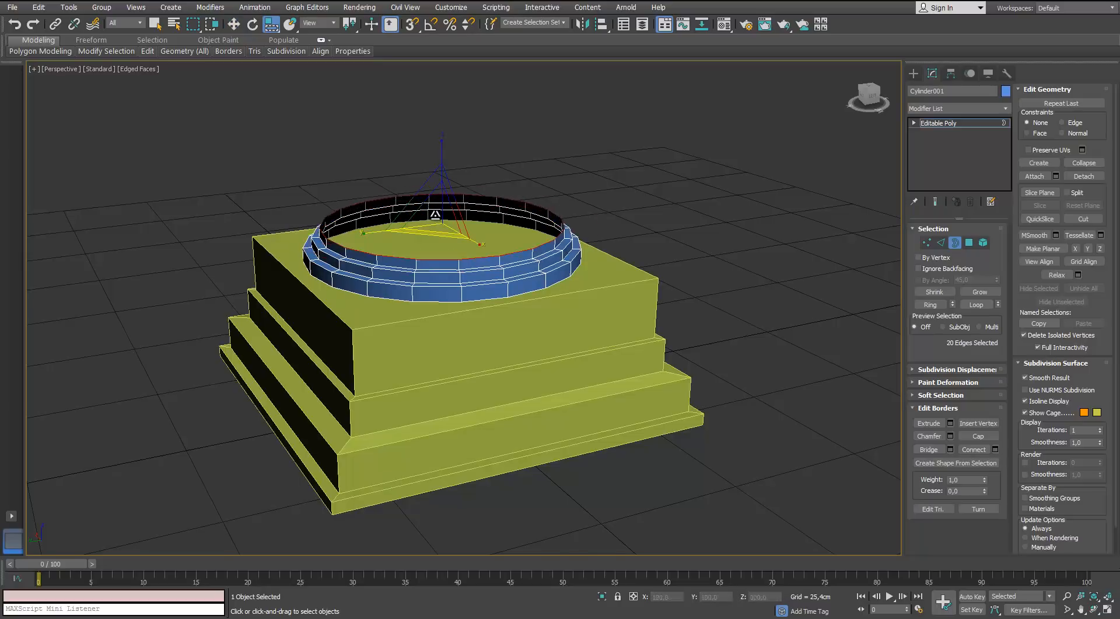
{"action": "left_click_drag", "start_coordinate": [436, 211], "coordinate": [429, 122], "text": "shift"}
{"action": "key", "text": "w"}
{"action": "key", "text": "r"}
{"action": "key", "text": "w"}
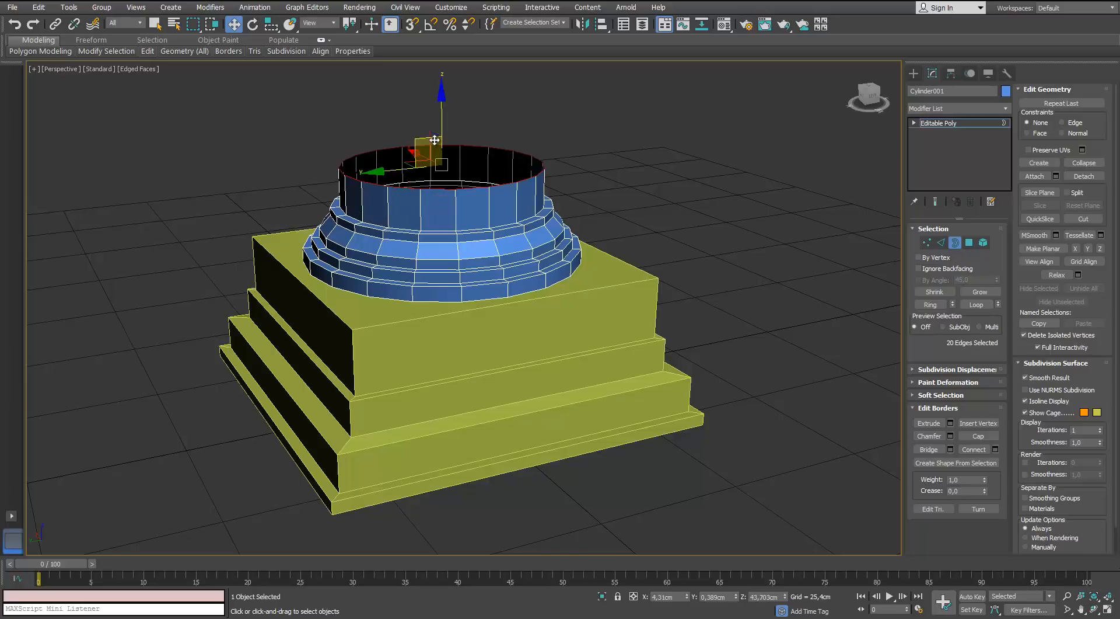
Step: Add a thin inset lip above the straight wall and raise a collar about 7 cm tall from it
{"action": "key", "text": "r"}
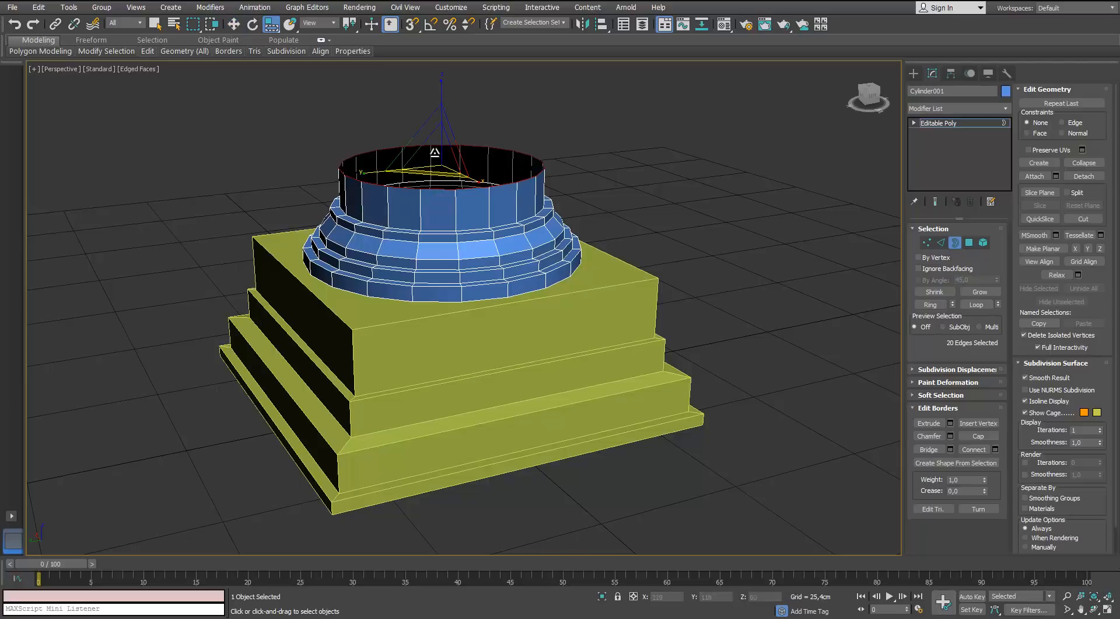
{"action": "left_click_drag", "start_coordinate": [435, 144], "coordinate": [434, 148], "text": "shift"}
{"action": "key", "text": "w"}
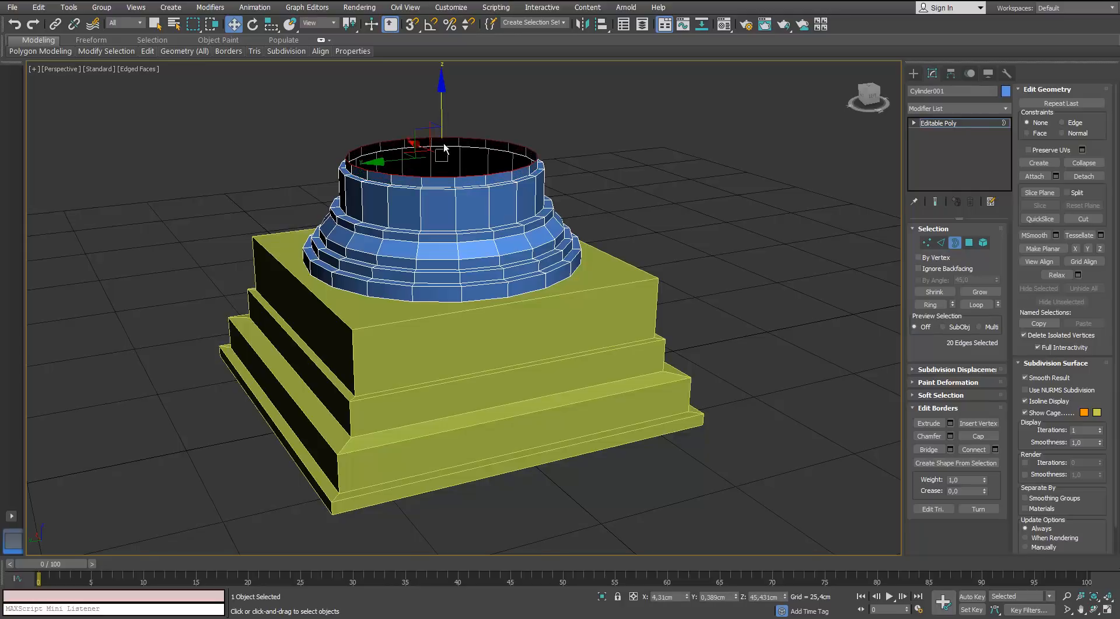
{"action": "key", "text": "r"}
{"action": "left_click_drag", "start_coordinate": [439, 140], "coordinate": [437, 138], "text": "shift"}
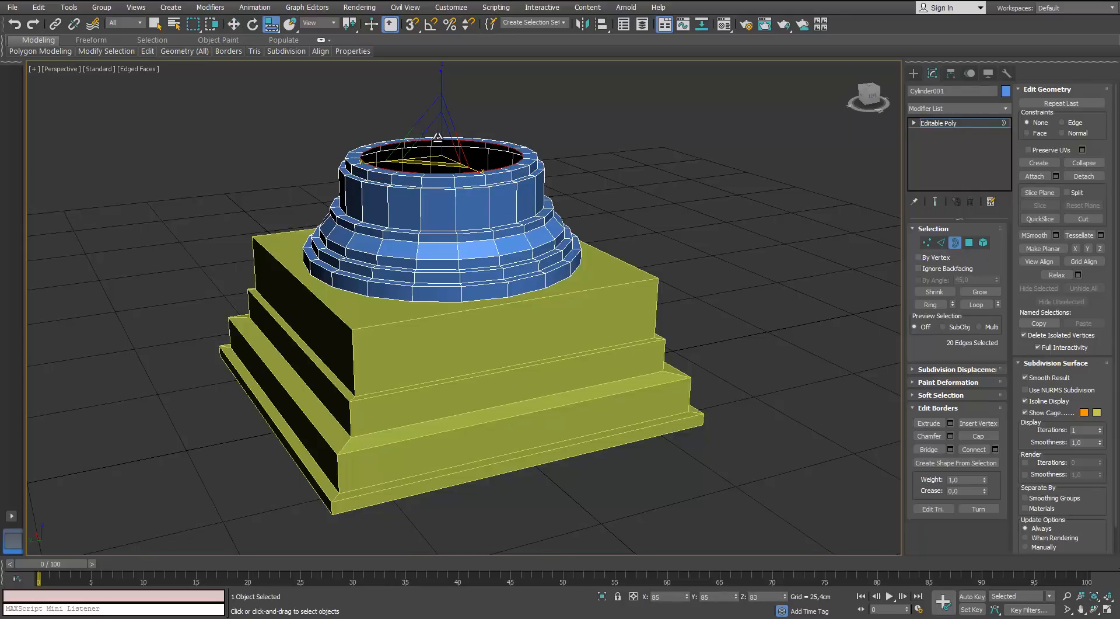
{"action": "key", "text": "w"}
{"action": "left_click_drag", "start_coordinate": [439, 153], "coordinate": [442, 118], "text": "shift"}
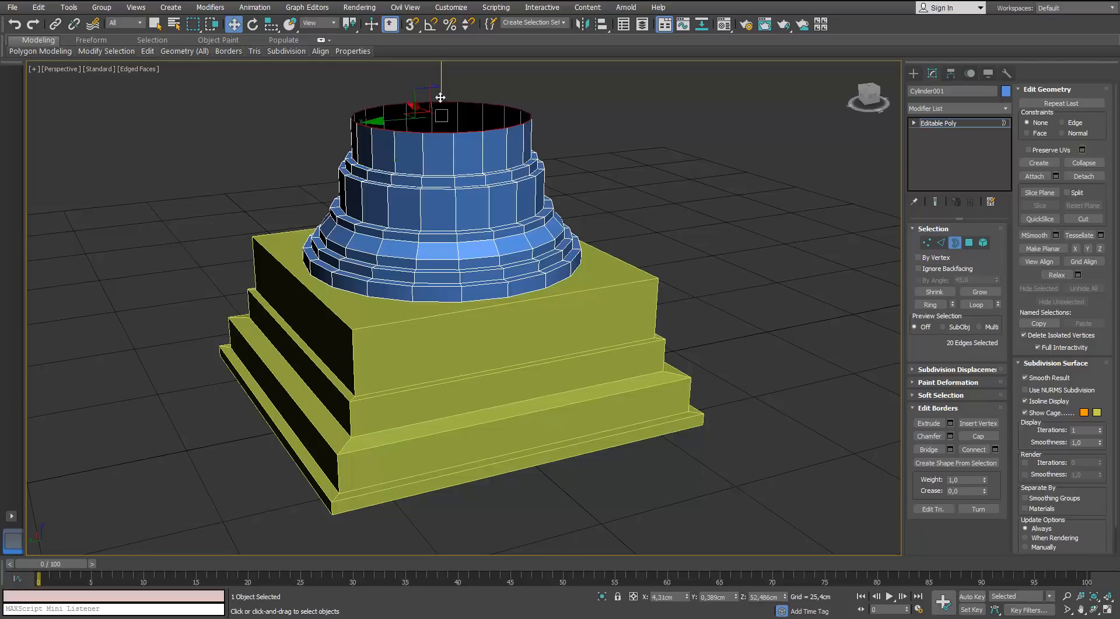
Step: Connect the ring of vertical edges around the straight wall below the lip with 2 segments and a pinch of 37
{"action": "scroll", "coordinate": [442, 119], "scroll_direction": "down", "scroll_amount": 3}
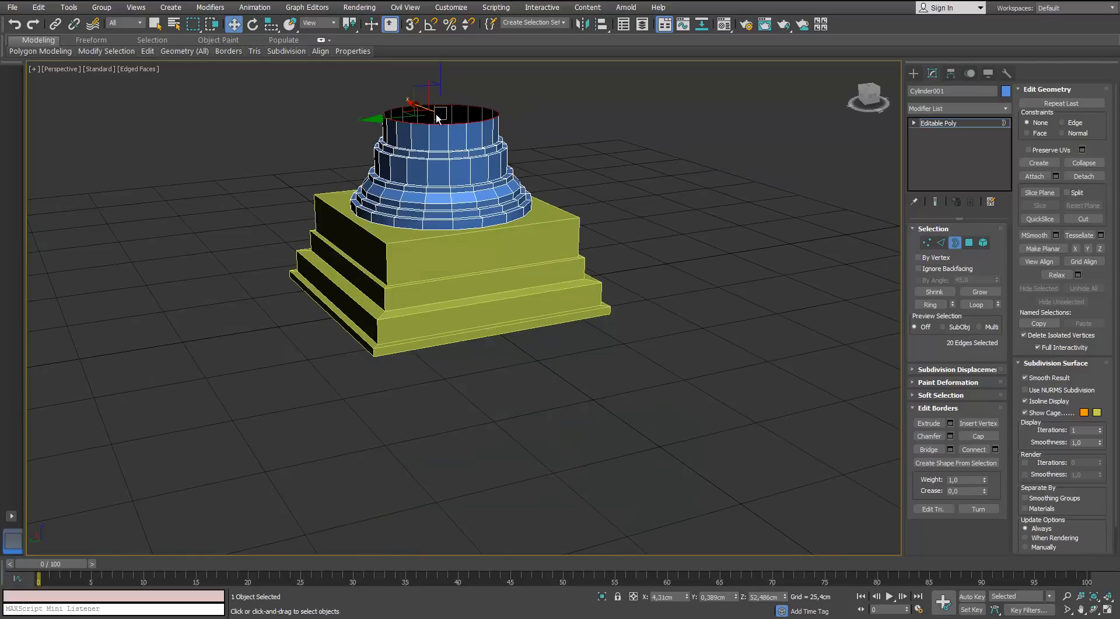
{"action": "scroll", "coordinate": [469, 196], "scroll_direction": "up", "scroll_amount": 5}
{"action": "left_click", "coordinate": [941, 242]}
{"action": "left_click", "coordinate": [472, 251]}
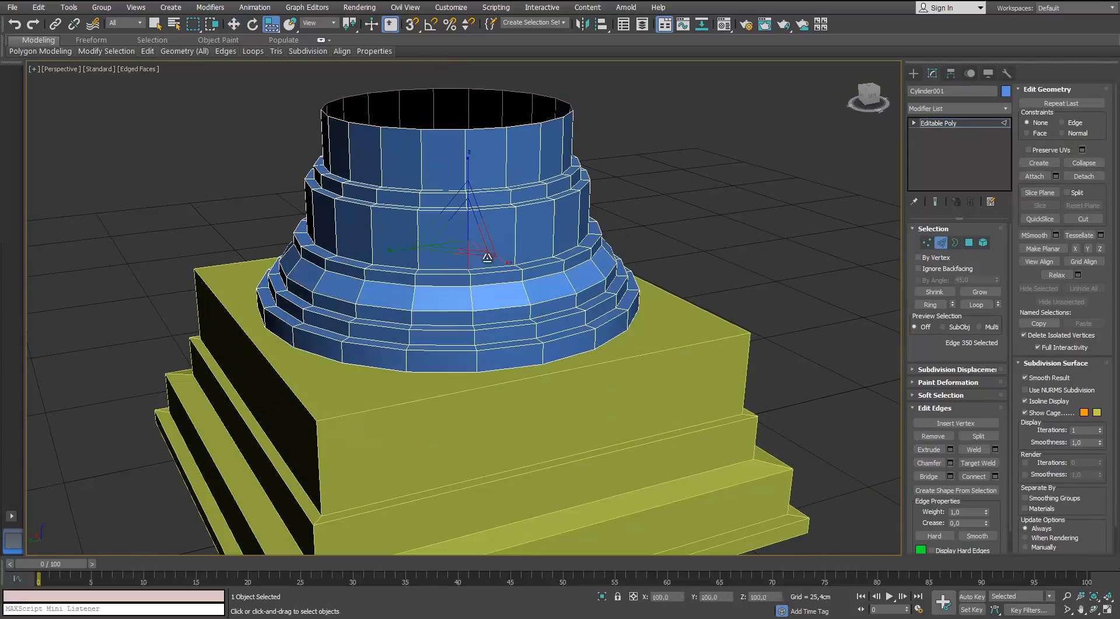
{"action": "key", "text": "r"}
{"action": "left_click", "coordinate": [674, 225]}
{"action": "left_click", "coordinate": [468, 240]}
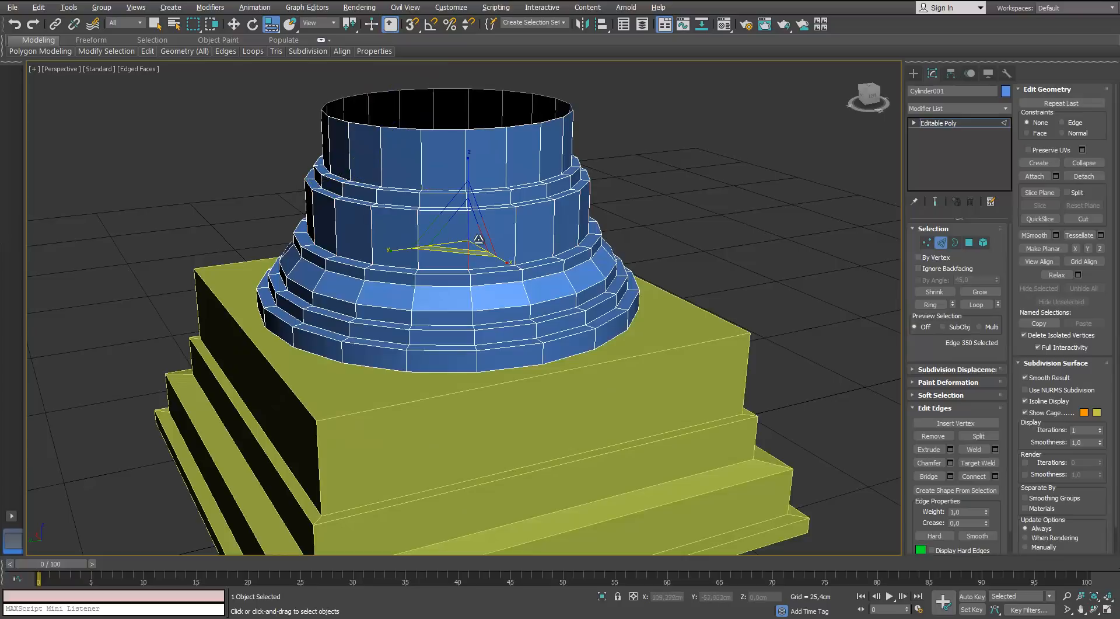
{"action": "key", "text": "alt+r"}
{"action": "left_click", "coordinate": [995, 476]}
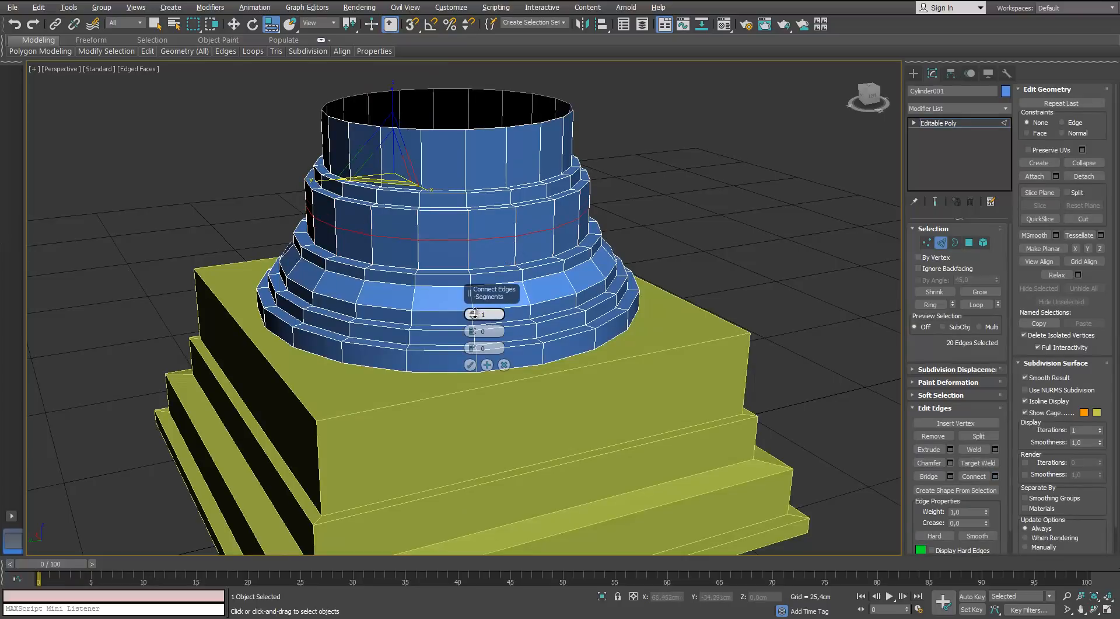
{"action": "left_click_drag", "start_coordinate": [474, 313], "coordinate": [474, 309]}
{"action": "left_click_drag", "start_coordinate": [472, 331], "coordinate": [465, 278]}
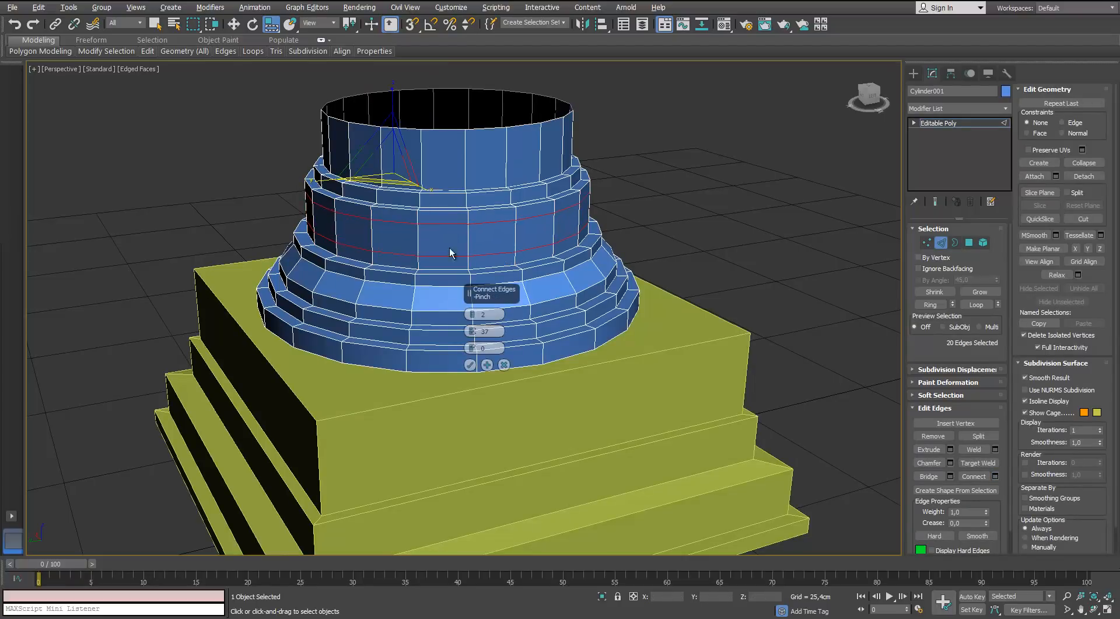
{"action": "left_click", "coordinate": [470, 365]}
Step: Scale the two new edge loops outward to make the wall a bulging band
{"action": "middle_click_drag", "start_coordinate": [442, 175], "coordinate": [436, 197], "text": "alt"}
{"action": "left_click_drag", "start_coordinate": [442, 176], "coordinate": [436, 179]}
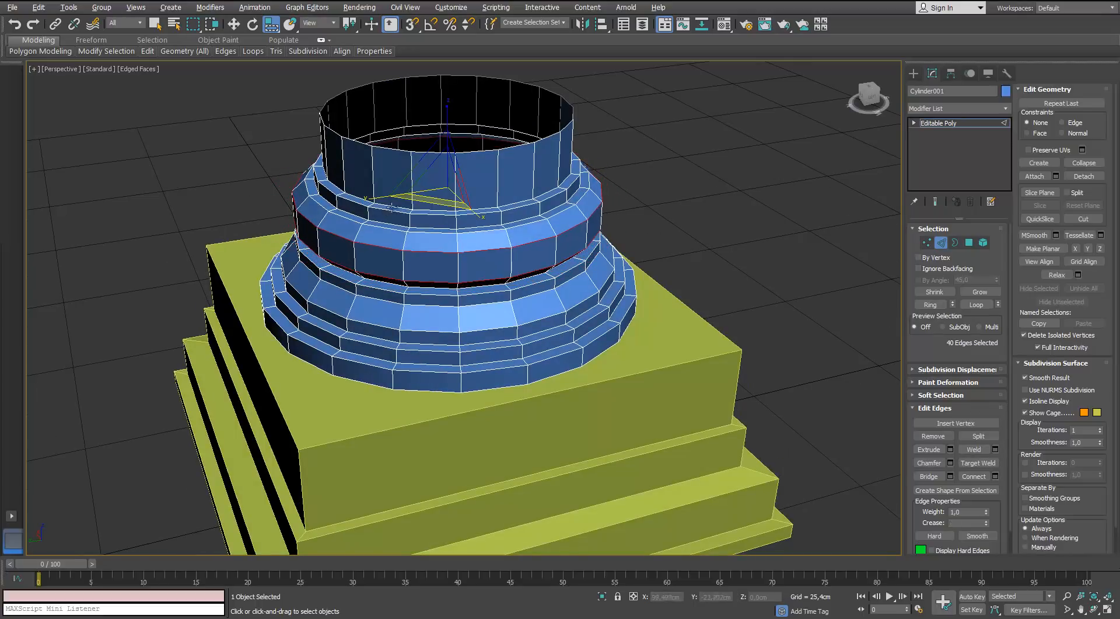
{"action": "middle_click_drag", "start_coordinate": [435, 178], "coordinate": [448, 155], "text": "alt"}
{"action": "left_click", "coordinate": [1006, 92]}
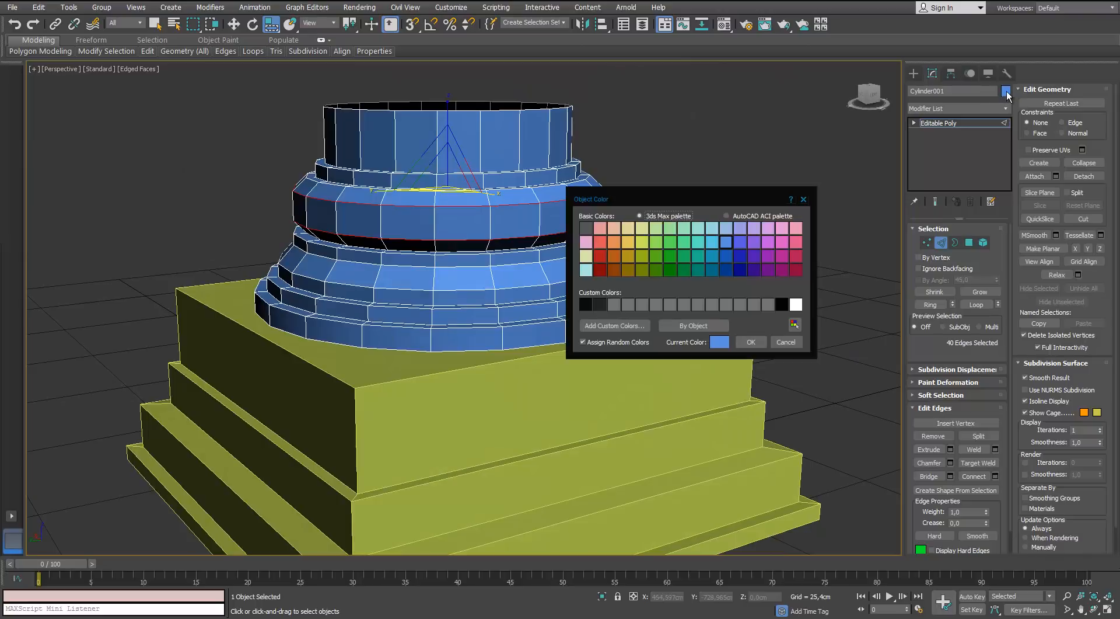
{"action": "left_click", "coordinate": [776, 341]}
{"action": "middle_click_drag", "start_coordinate": [615, 205], "coordinate": [610, 250], "text": "alt"}
{"action": "left_click", "coordinate": [941, 242]}
{"action": "left_click", "coordinate": [703, 323]}
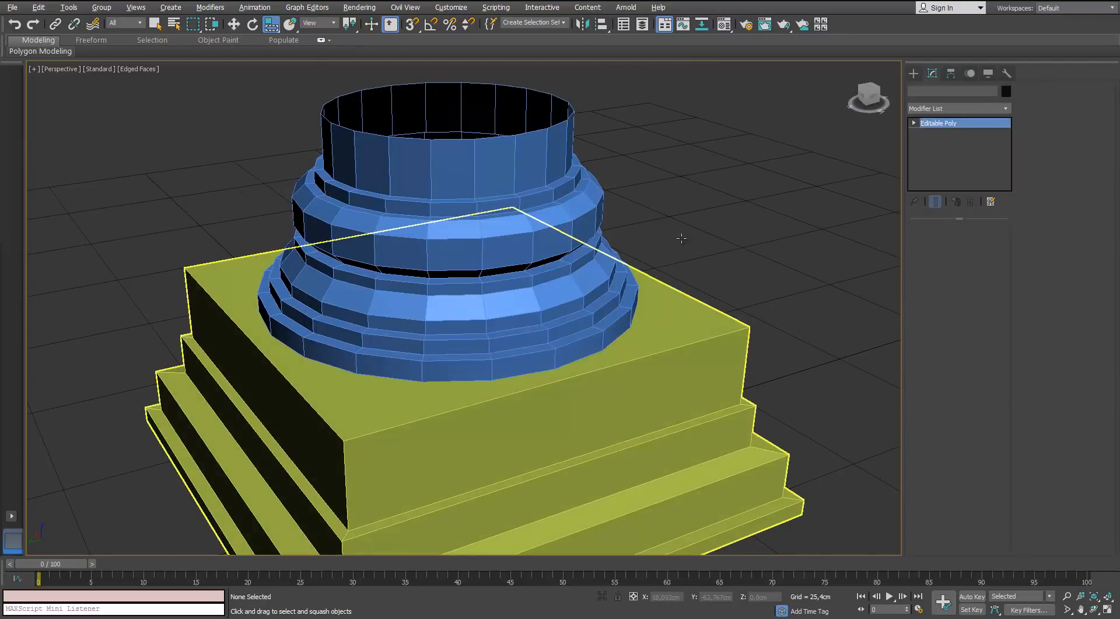
{"action": "middle_click_drag", "start_coordinate": [679, 238], "coordinate": [646, 205], "text": "alt"}
{"action": "scroll", "coordinate": [646, 205], "scroll_direction": "down", "scroll_amount": 3}
Step: Connect the ring of vertical edges around the round section's bulging band with 2 segments and a pinch of 62
{"action": "left_click", "coordinate": [598, 217]}
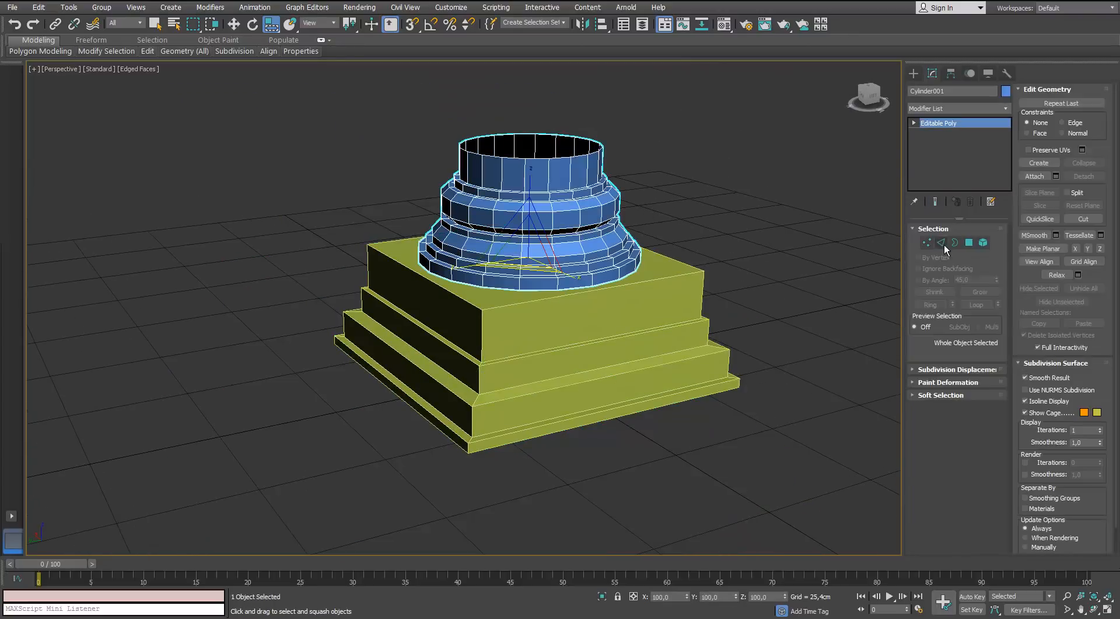
{"action": "left_click", "coordinate": [943, 243]}
{"action": "scroll", "coordinate": [639, 214], "scroll_direction": "up", "scroll_amount": 2}
{"action": "scroll", "coordinate": [481, 199], "scroll_direction": "up", "scroll_amount": 4}
{"action": "middle_click_drag", "start_coordinate": [488, 204], "coordinate": [476, 190], "text": "alt"}
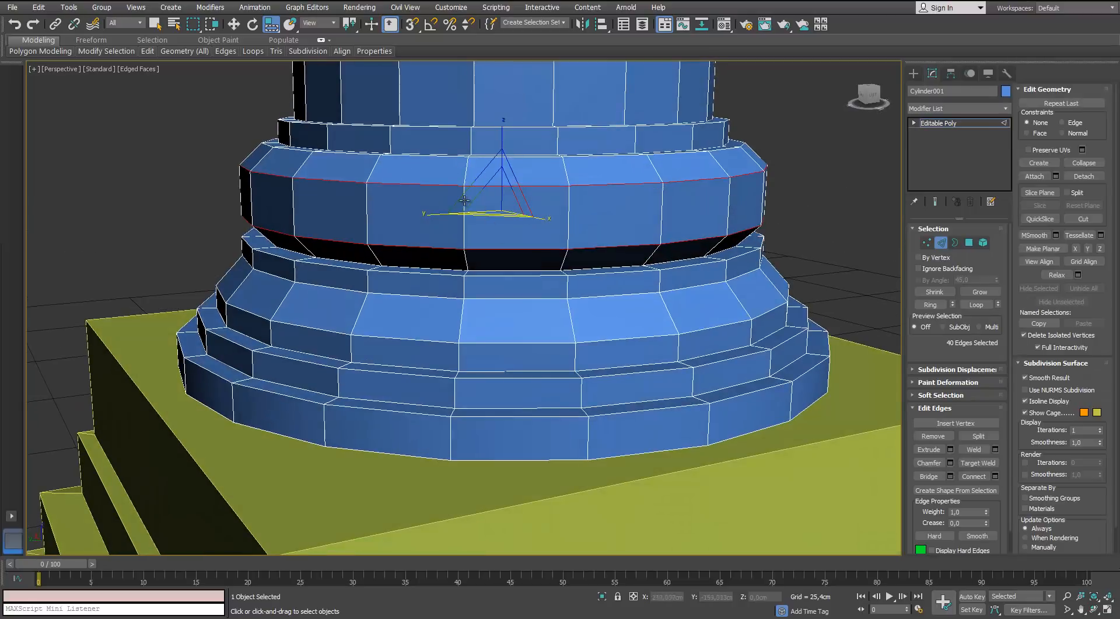
{"action": "left_click", "coordinate": [465, 200]}
{"action": "key", "text": "alt+r"}
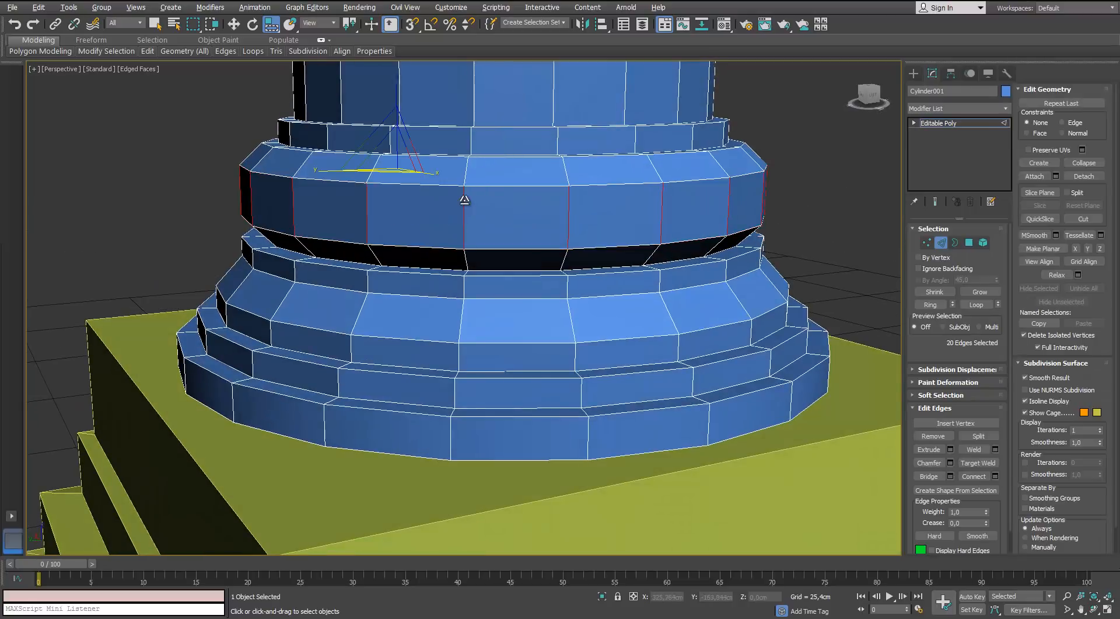
{"action": "left_click", "coordinate": [995, 476]}
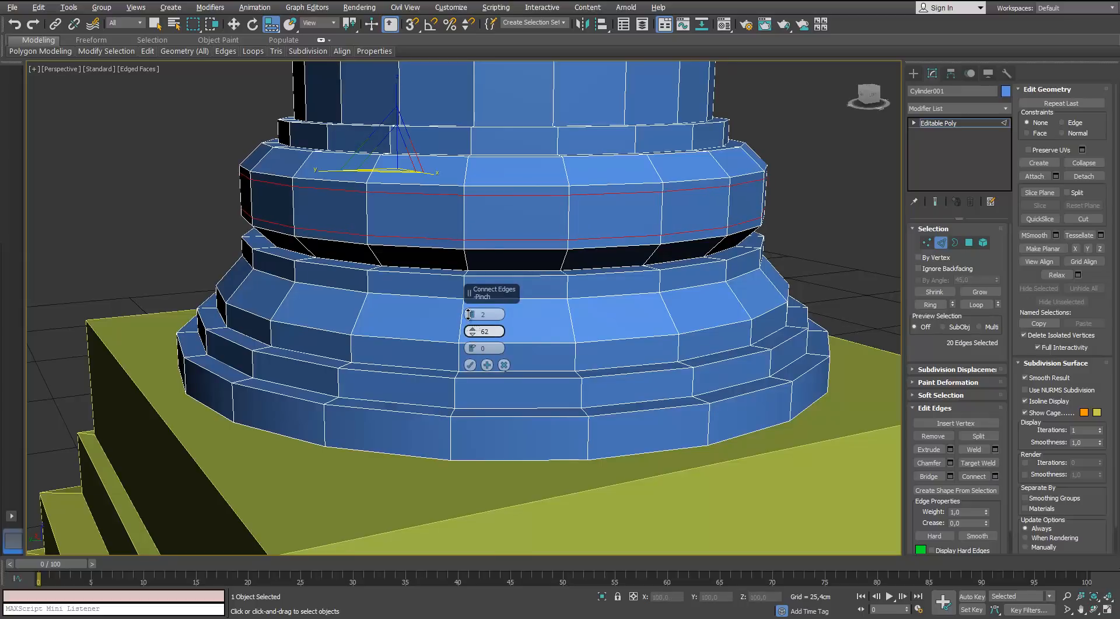
{"action": "left_click", "coordinate": [471, 364]}
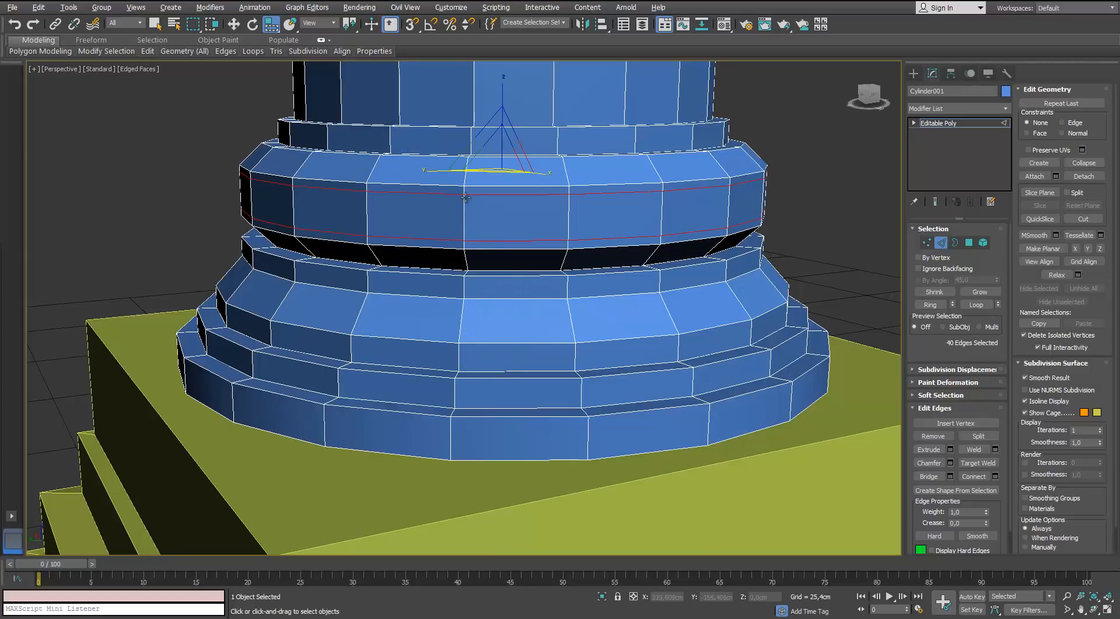
Step: Select the rings of short vertical edges in the two narrow strips along the band's upper and lower rims
{"action": "left_click", "coordinate": [467, 197]}
{"action": "scroll", "coordinate": [467, 196], "scroll_direction": "up", "scroll_amount": 2}
{"action": "left_click", "coordinate": [426, 271], "text": "ctrl"}
{"action": "key", "text": "alt+r"}
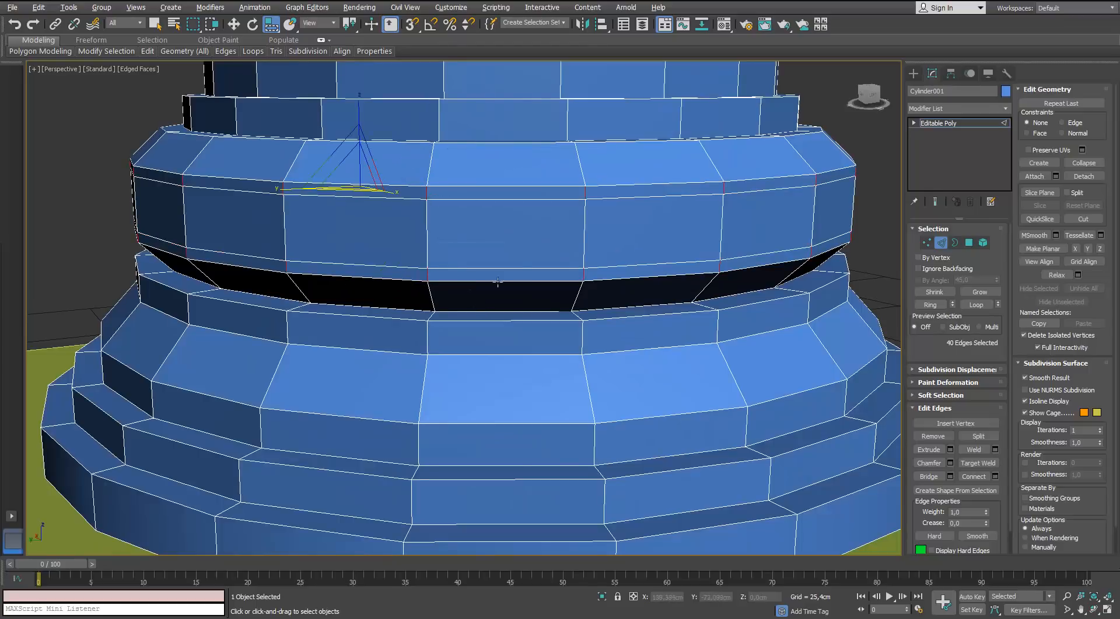
{"action": "scroll", "coordinate": [427, 271], "scroll_direction": "down", "scroll_amount": 2}
{"action": "middle_click_drag", "start_coordinate": [427, 271], "coordinate": [409, 300], "text": "alt"}
{"action": "left_click", "coordinate": [970, 243], "text": "ctrl"}
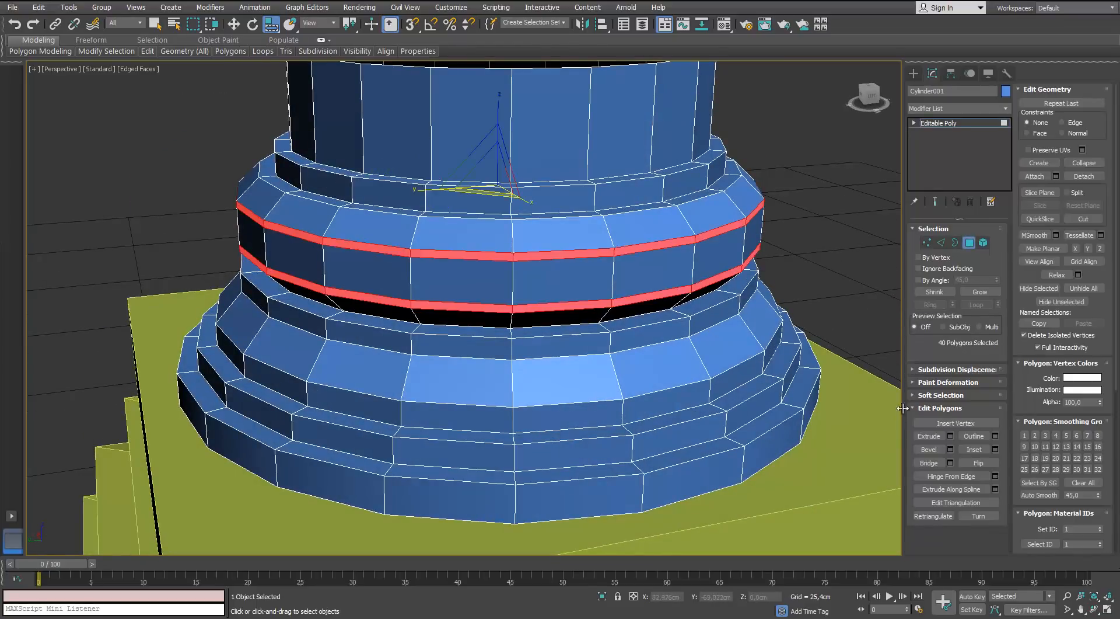
{"action": "middle_click_drag", "start_coordinate": [597, 250], "coordinate": [538, 245], "text": "alt"}
{"action": "left_click", "coordinate": [949, 435]}
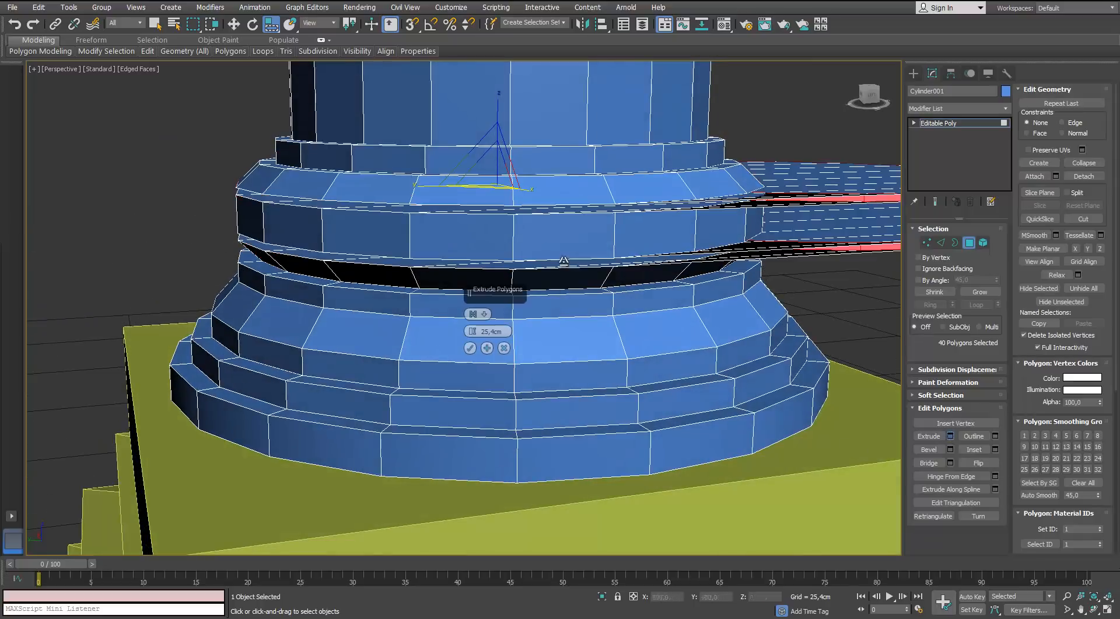
{"action": "left_click", "coordinate": [484, 316]}
{"action": "left_click", "coordinate": [494, 334]}
{"action": "left_click_drag", "start_coordinate": [472, 331], "coordinate": [477, 384]}
{"action": "scroll", "coordinate": [353, 213], "scroll_direction": "up", "scroll_amount": 3}
{"action": "middle_click_drag", "start_coordinate": [345, 214], "coordinate": [356, 204], "text": "alt"}
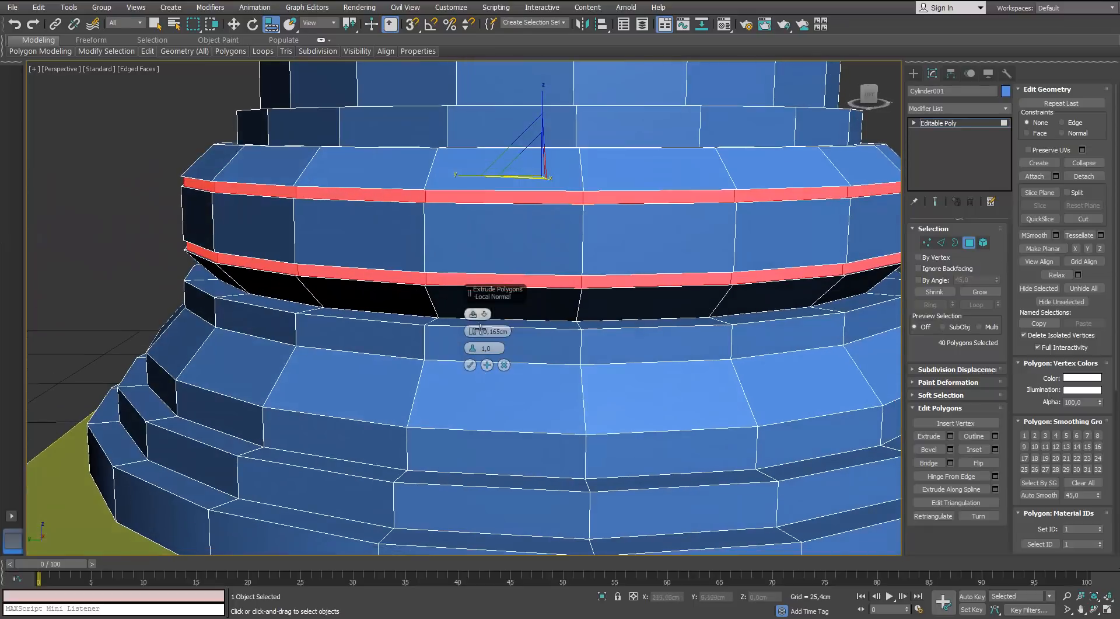
{"action": "left_click", "coordinate": [505, 366]}
Step: Connect the strips' short edges with 2 segments and a pinch of 65, and scale the new loops slightly to shape thin trim lines
{"action": "left_click", "coordinate": [940, 243]}
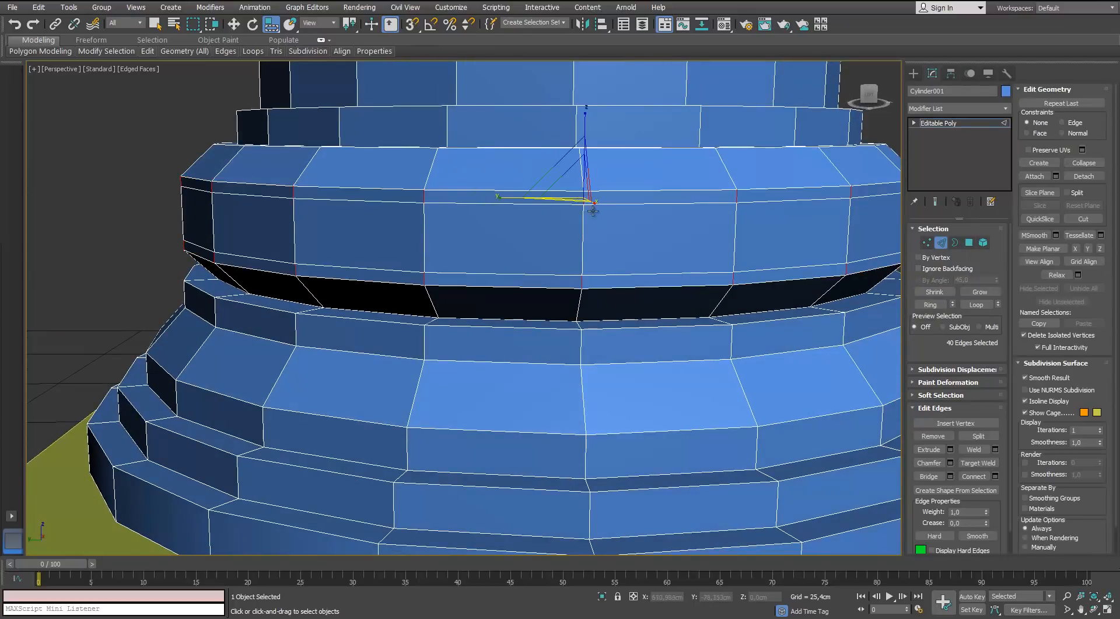
{"action": "left_click", "coordinate": [996, 475]}
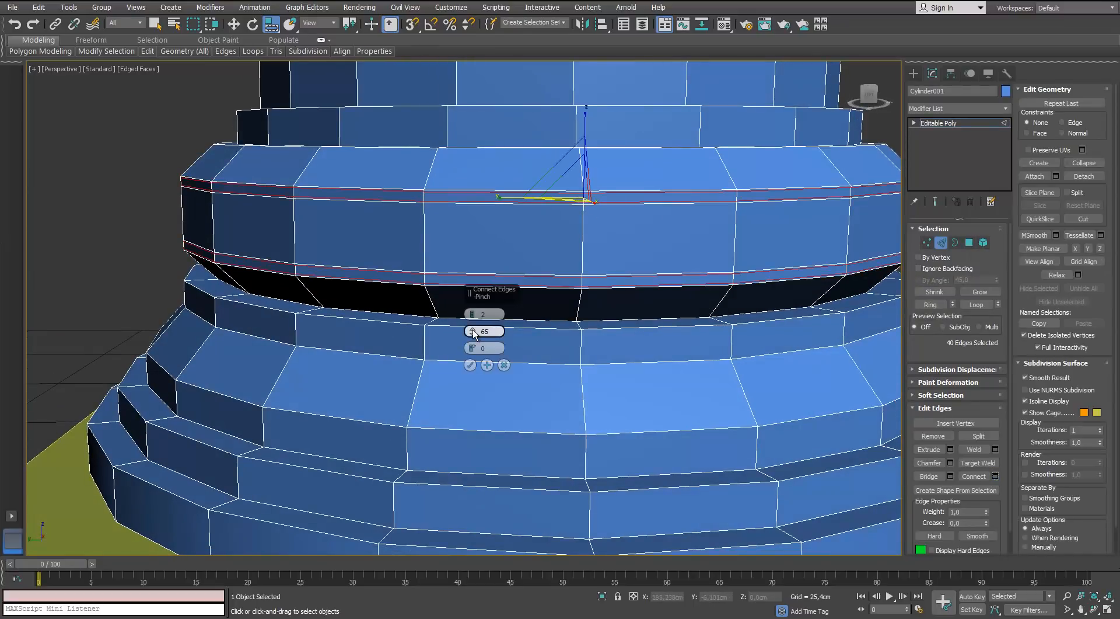
{"action": "left_click", "coordinate": [470, 365]}
{"action": "middle_click_drag", "start_coordinate": [464, 303], "coordinate": [445, 346], "text": "alt"}
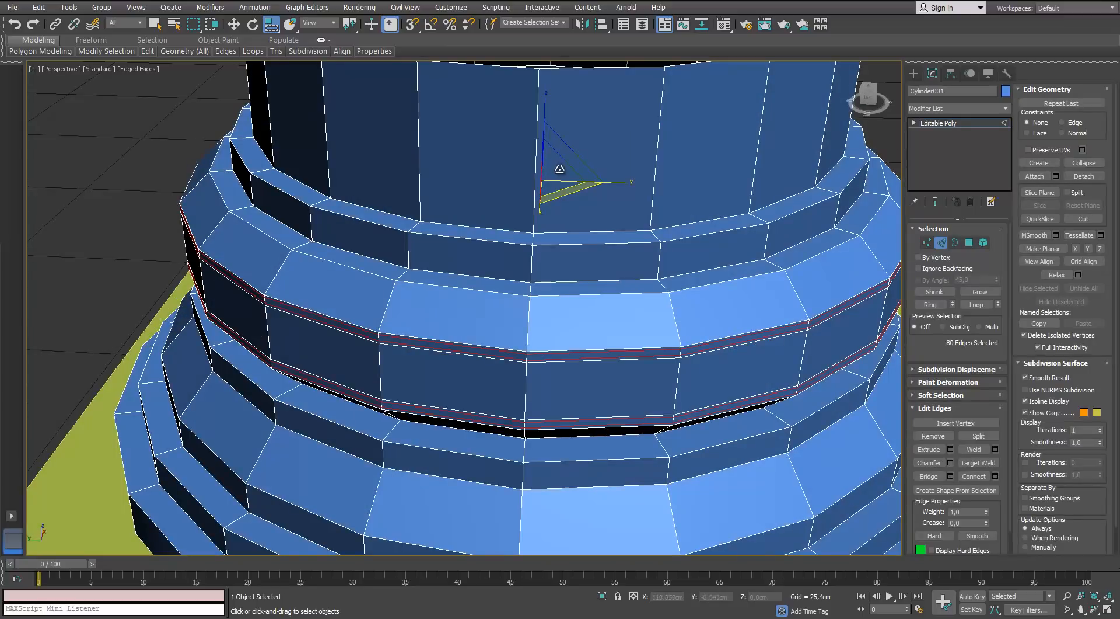
{"action": "left_click_drag", "start_coordinate": [556, 169], "coordinate": [554, 171]}
{"action": "middle_click_drag", "start_coordinate": [452, 248], "coordinate": [382, 238], "text": "alt"}
{"action": "scroll", "coordinate": [381, 228], "scroll_direction": "down", "scroll_amount": 3}
{"action": "left_click", "coordinate": [942, 242]}
{"action": "left_click", "coordinate": [835, 228]}
{"action": "scroll", "coordinate": [835, 228], "scroll_direction": "down", "scroll_amount": 4}
{"action": "middle_click_drag", "start_coordinate": [835, 228], "coordinate": [858, 236], "text": "alt"}
{"action": "left_click", "coordinate": [715, 165]}
{"action": "middle_click_drag", "start_coordinate": [716, 165], "coordinate": [536, 199]}
{"action": "middle_click_drag", "start_coordinate": [535, 199], "coordinate": [558, 198], "text": "alt"}
{"action": "left_click", "coordinate": [955, 242]}
{"action": "left_click", "coordinate": [570, 162]}
{"action": "scroll", "coordinate": [566, 167], "scroll_direction": "up", "scroll_amount": 3}
{"action": "scroll", "coordinate": [558, 199], "scroll_direction": "up", "scroll_amount": 3}
{"action": "scroll", "coordinate": [558, 201], "scroll_direction": "down", "scroll_amount": 2}
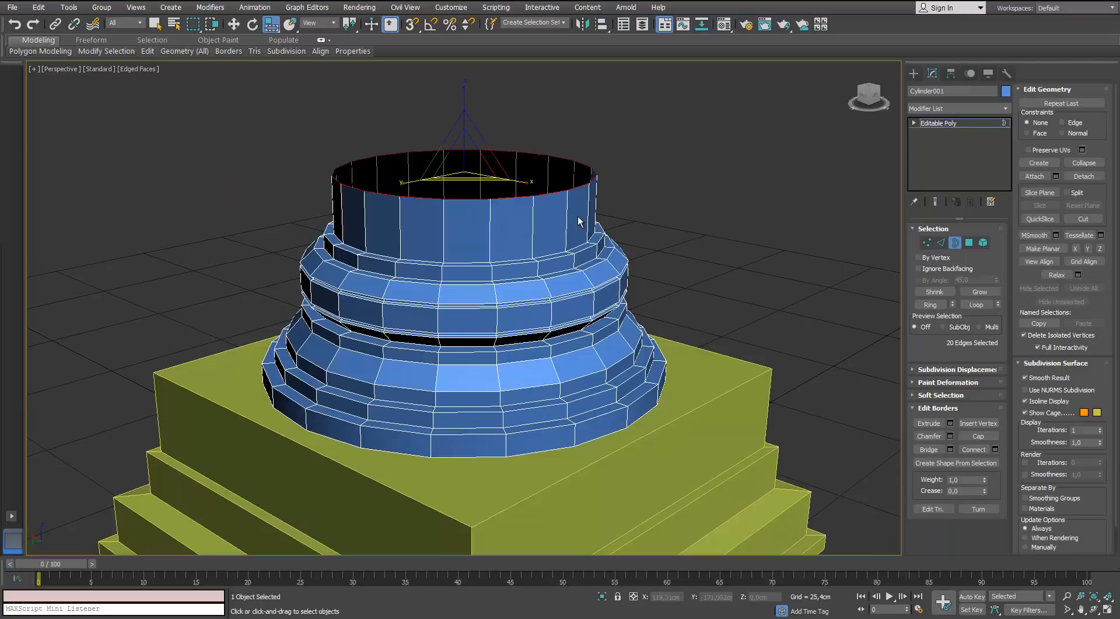
Step: Connect the ring of vertical edges around the top collar with 2 segments
{"action": "left_click", "coordinate": [941, 242]}
{"action": "middle_click_drag", "start_coordinate": [555, 239], "coordinate": [553, 225], "text": "alt"}
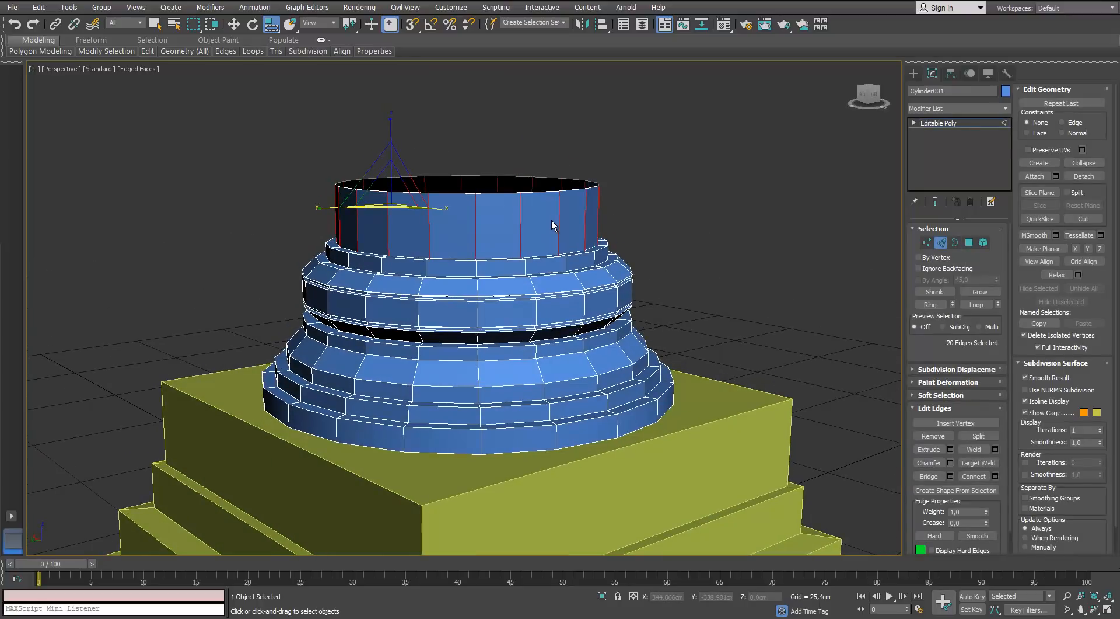
{"action": "left_click", "coordinate": [986, 476]}
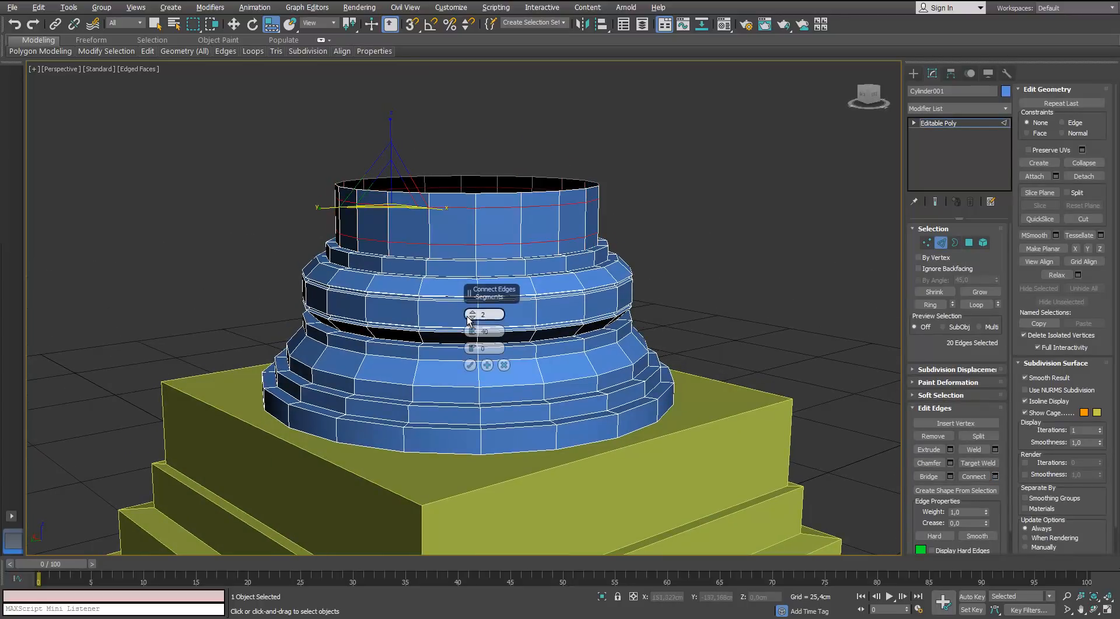
{"action": "left_click", "coordinate": [470, 365]}
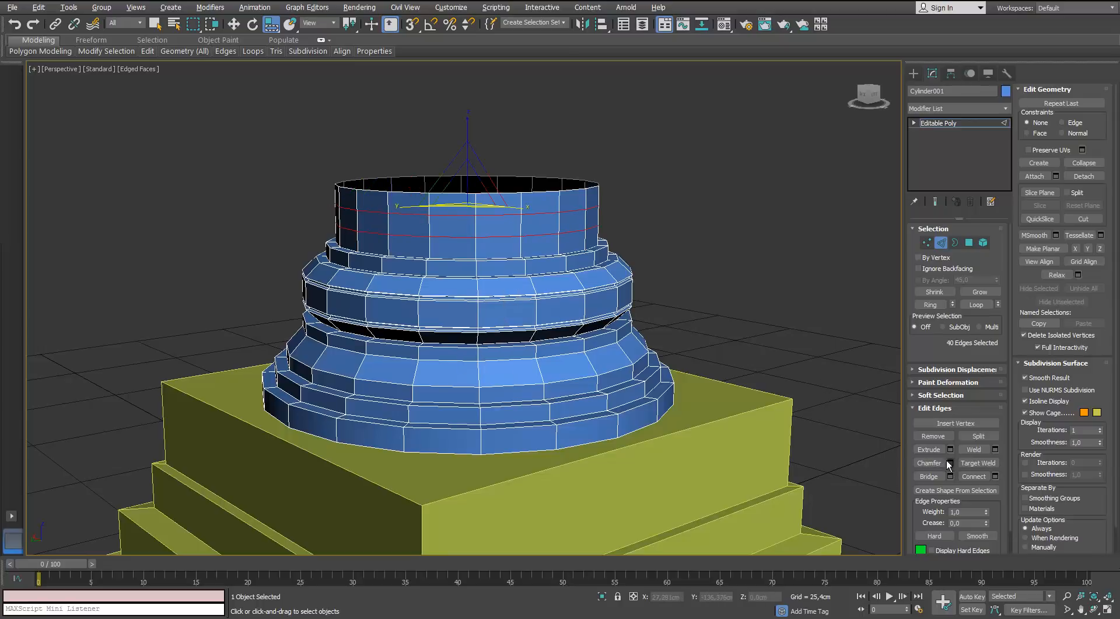
Step: Chamfer the collar's two new edge loops by about 0.525 cm
{"action": "left_click_drag", "start_coordinate": [473, 331], "coordinate": [473, 341]}
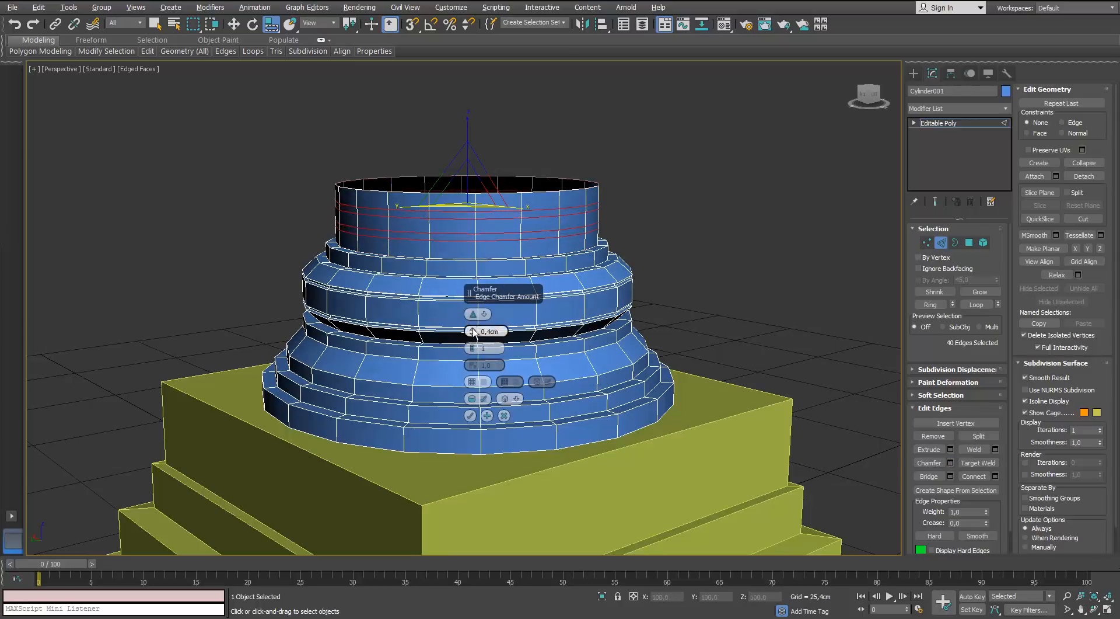
{"action": "scroll", "coordinate": [389, 207], "scroll_direction": "up", "scroll_amount": 2}
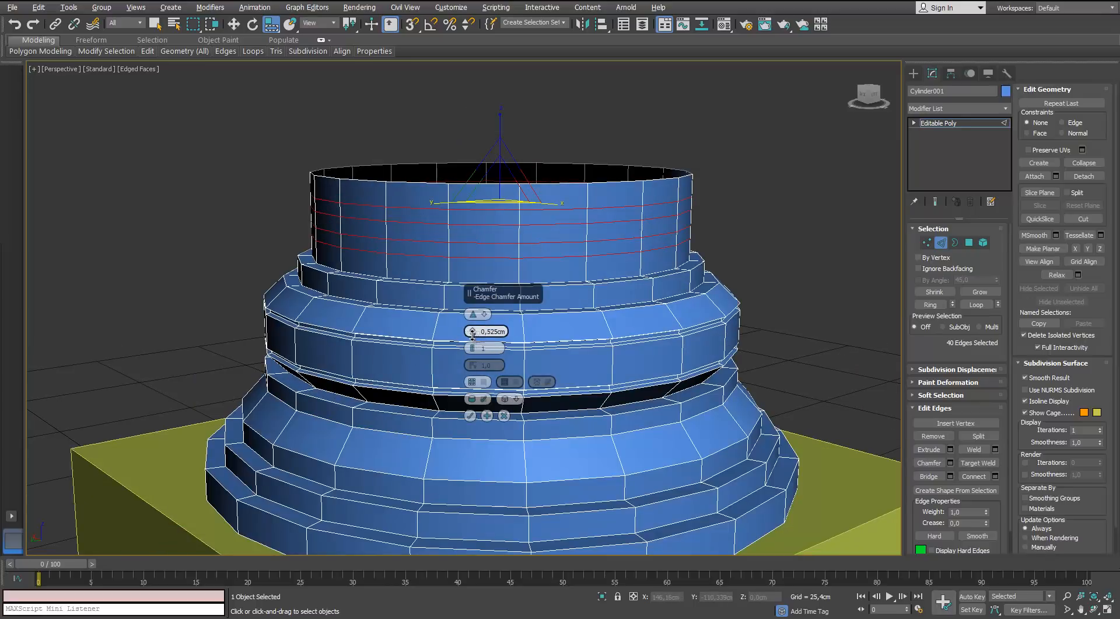
{"action": "left_click", "coordinate": [471, 415]}
Step: Select all polygons of the two narrow strips running around the collar
{"action": "scroll", "coordinate": [509, 203], "scroll_direction": "up", "scroll_amount": 2}
{"action": "scroll", "coordinate": [510, 204], "scroll_direction": "up", "scroll_amount": 2}
{"action": "left_click", "coordinate": [532, 235]}
{"action": "left_click", "coordinate": [531, 308], "text": "ctrl"}
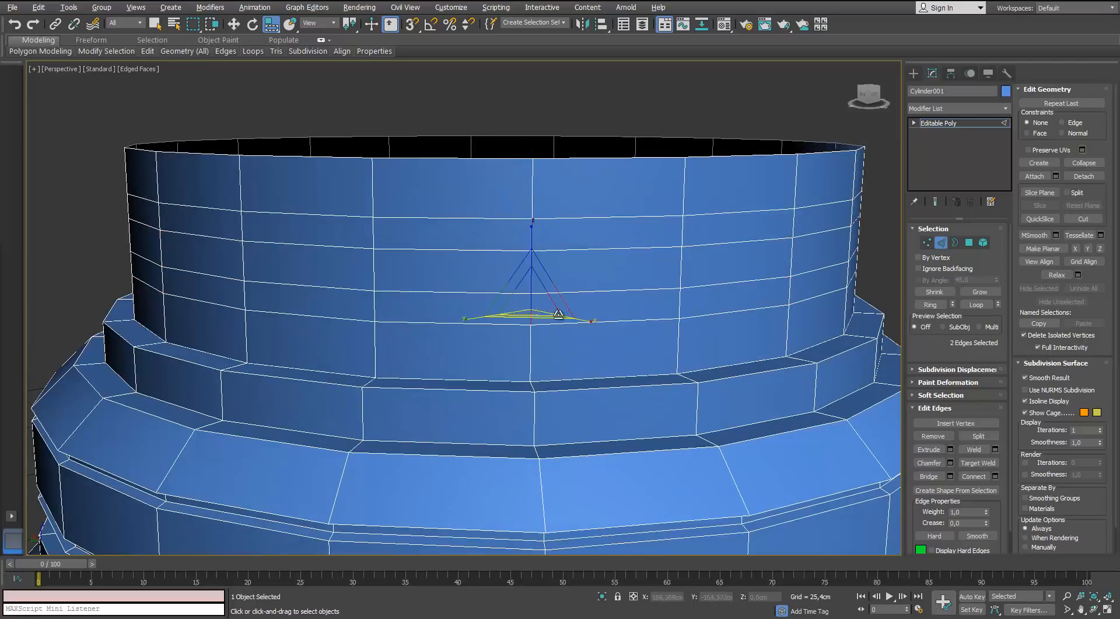
{"action": "key", "text": "alt+r"}
{"action": "left_click", "coordinate": [970, 242], "text": "ctrl"}
{"action": "scroll", "coordinate": [569, 244], "scroll_direction": "down", "scroll_amount": 3}
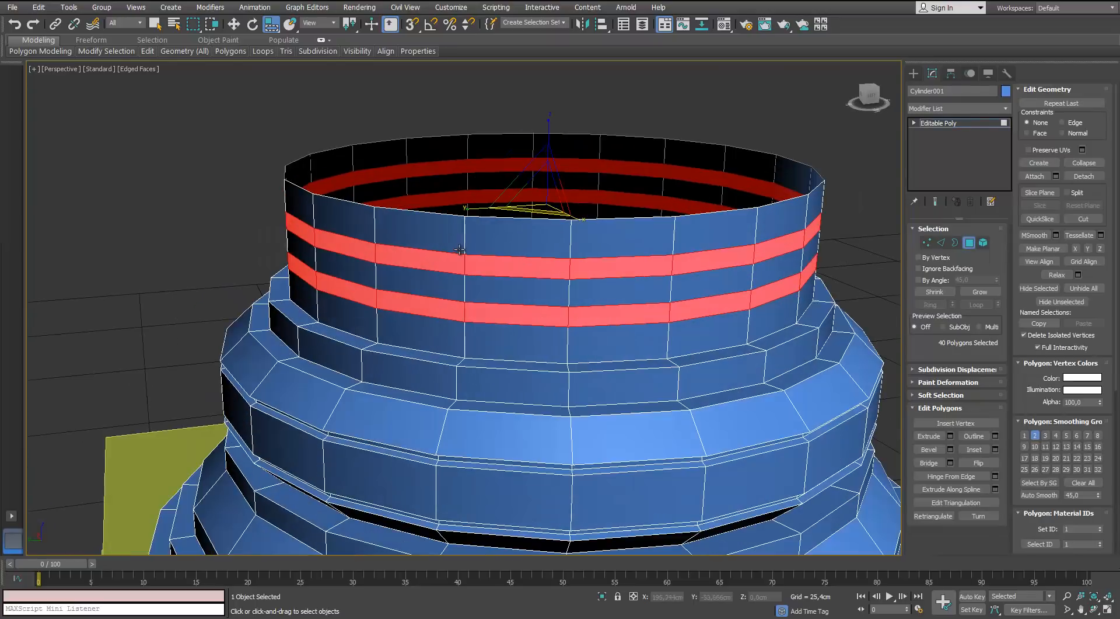
Step: Bevel the collar strips by Local Normal with a height of about 0.251 cm and an outline of about -0.268 cm, and clear the selection
{"action": "left_click", "coordinate": [951, 449]}
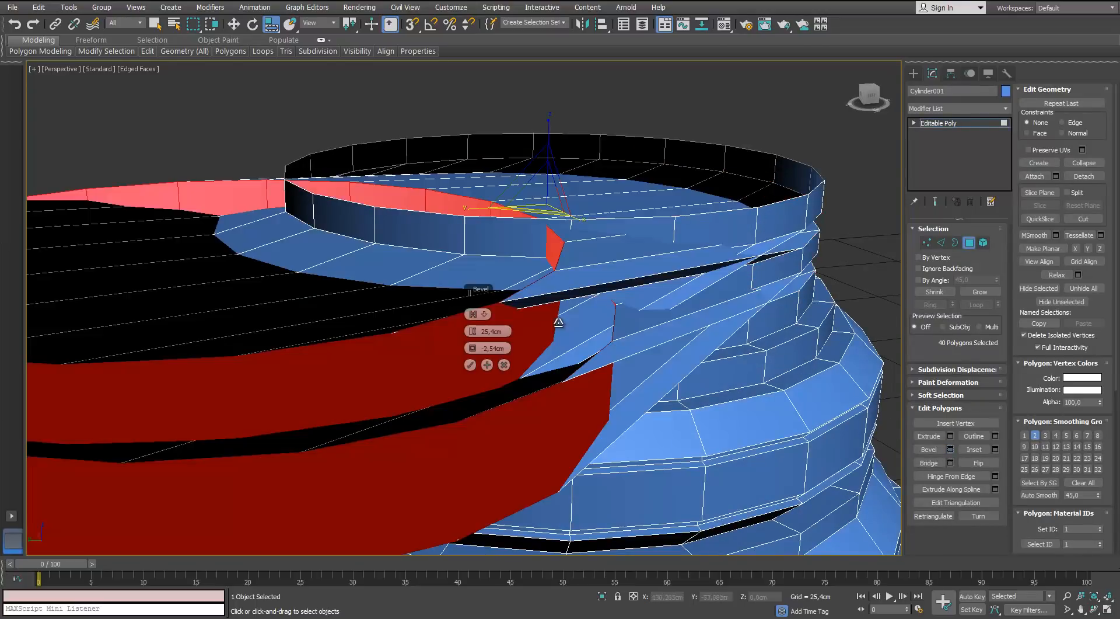
{"action": "left_click", "coordinate": [484, 317]}
{"action": "left_click", "coordinate": [495, 335]}
{"action": "right_click", "coordinate": [472, 348]}
{"action": "right_click", "coordinate": [472, 333]}
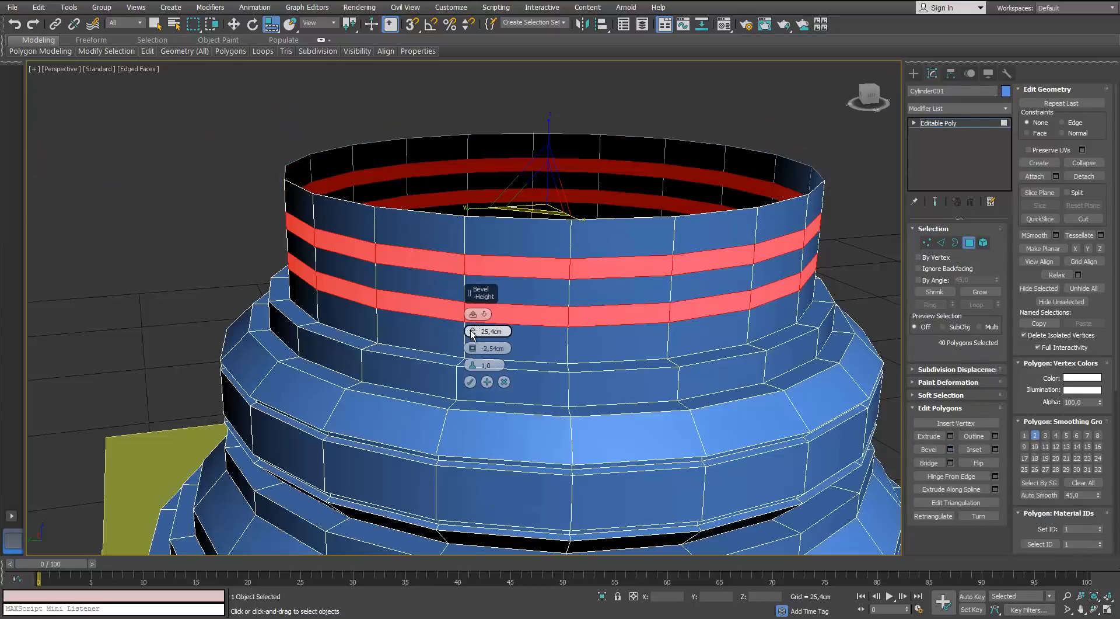
{"action": "left_click_drag", "start_coordinate": [471, 327], "coordinate": [472, 349]}
{"action": "middle_click_drag", "start_coordinate": [472, 349], "coordinate": [461, 358], "text": "alt"}
{"action": "left_click_drag", "start_coordinate": [474, 331], "coordinate": [473, 331]}
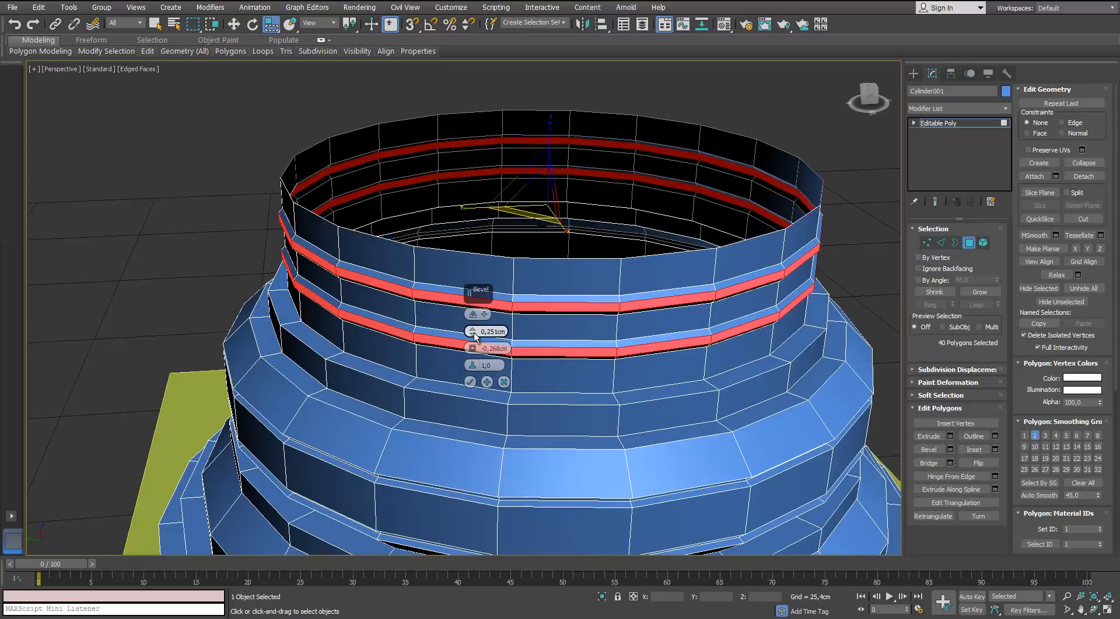
{"action": "left_click", "coordinate": [470, 381]}
{"action": "left_click", "coordinate": [248, 244]}
{"action": "mouse_move", "coordinate": [247, 243]}
{"action": "middle_mouse_down", "text": "alt"}
{"action": "mouse_move", "coordinate": [250, 214]}
{"action": "mouse_move", "coordinate": [256, 224]}
{"action": "middle_mouse_up", "text": "alt"}
{"action": "scroll", "coordinate": [250, 214], "scroll_direction": "down", "scroll_amount": 4}
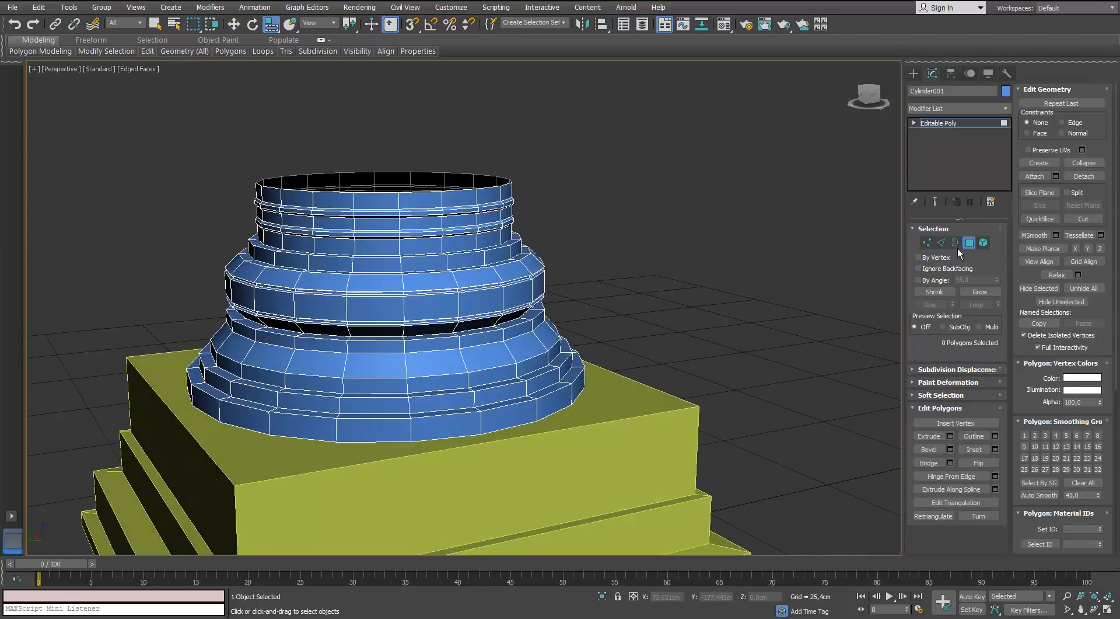
Step: Extend the collar's top border straight up to a height of about 98.6 cm to start the column shaft
{"action": "left_click", "coordinate": [955, 242]}
{"action": "left_click", "coordinate": [327, 208]}
{"action": "scroll", "coordinate": [318, 390], "scroll_direction": "down", "scroll_amount": 4}
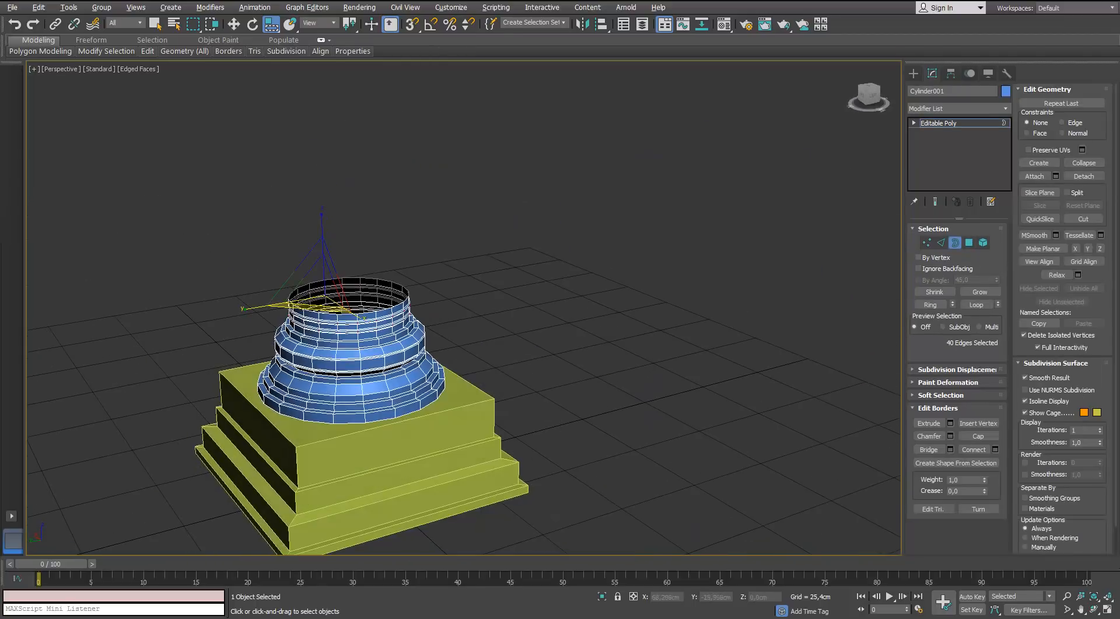
{"action": "left_click", "coordinate": [350, 314]}
{"action": "key", "text": "w"}
{"action": "middle_click_drag", "start_coordinate": [350, 314], "coordinate": [354, 359]}
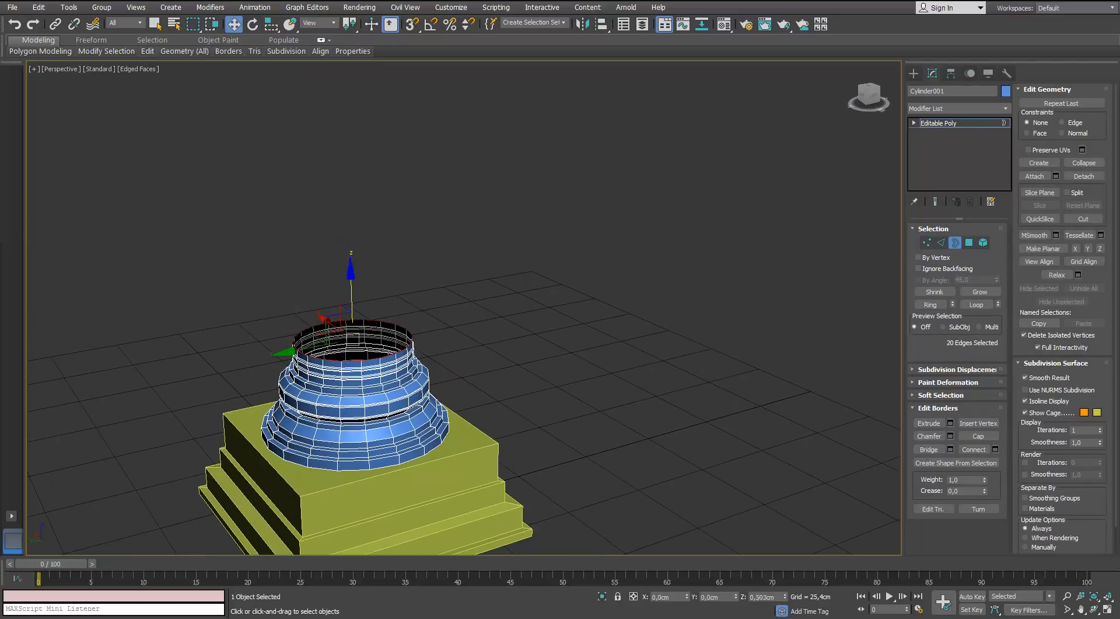
{"action": "left_click_drag", "start_coordinate": [351, 281], "coordinate": [351, 119], "text": "shift"}
{"action": "middle_click_drag", "start_coordinate": [351, 120], "coordinate": [220, 508], "text": "alt"}
{"action": "scroll", "coordinate": [888, 286], "scroll_direction": "down", "scroll_amount": 4}
{"action": "middle_click_drag", "start_coordinate": [364, 209], "coordinate": [383, 316]}
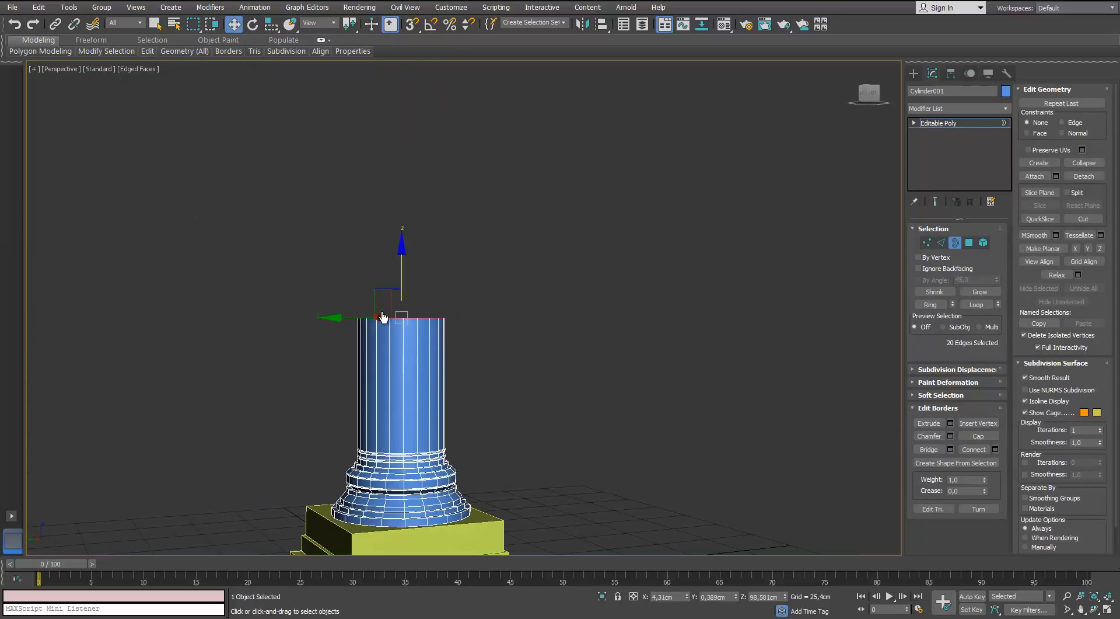
Step: Raise the shaft's top border to a height of about 200 cm
{"action": "left_click_drag", "start_coordinate": [401, 282], "coordinate": [353, 127]}
{"action": "scroll", "coordinate": [353, 247], "scroll_direction": "down", "scroll_amount": 4}
{"action": "middle_click_drag", "start_coordinate": [353, 324], "coordinate": [379, 351]}
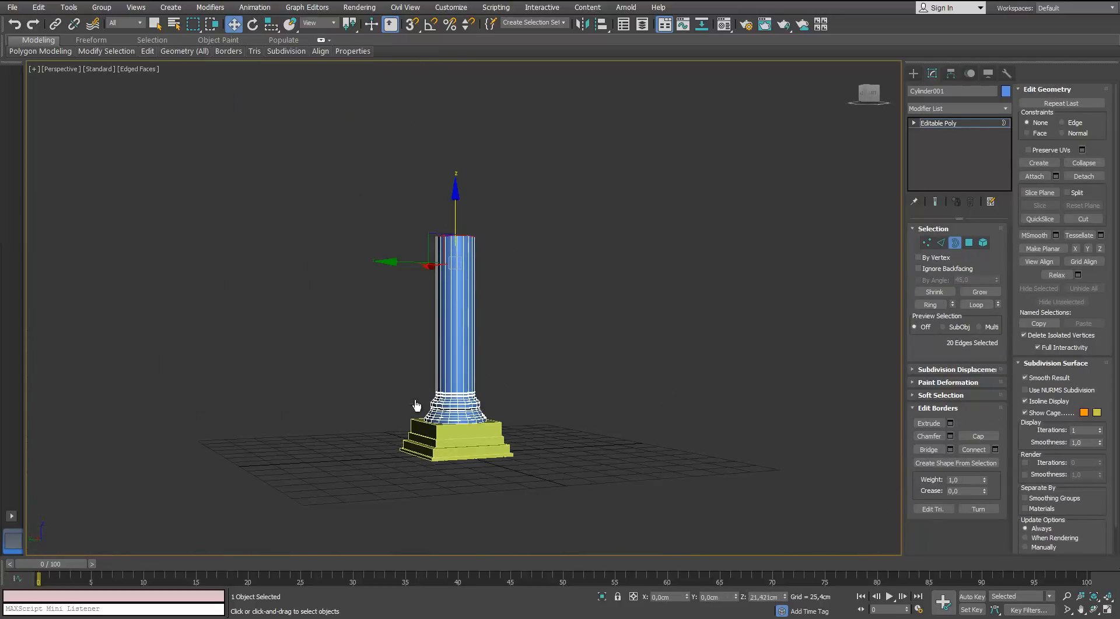
{"action": "left_click_drag", "start_coordinate": [402, 280], "coordinate": [402, 279]}
{"action": "middle_click_drag", "start_coordinate": [454, 244], "coordinate": [455, 206], "text": "alt"}
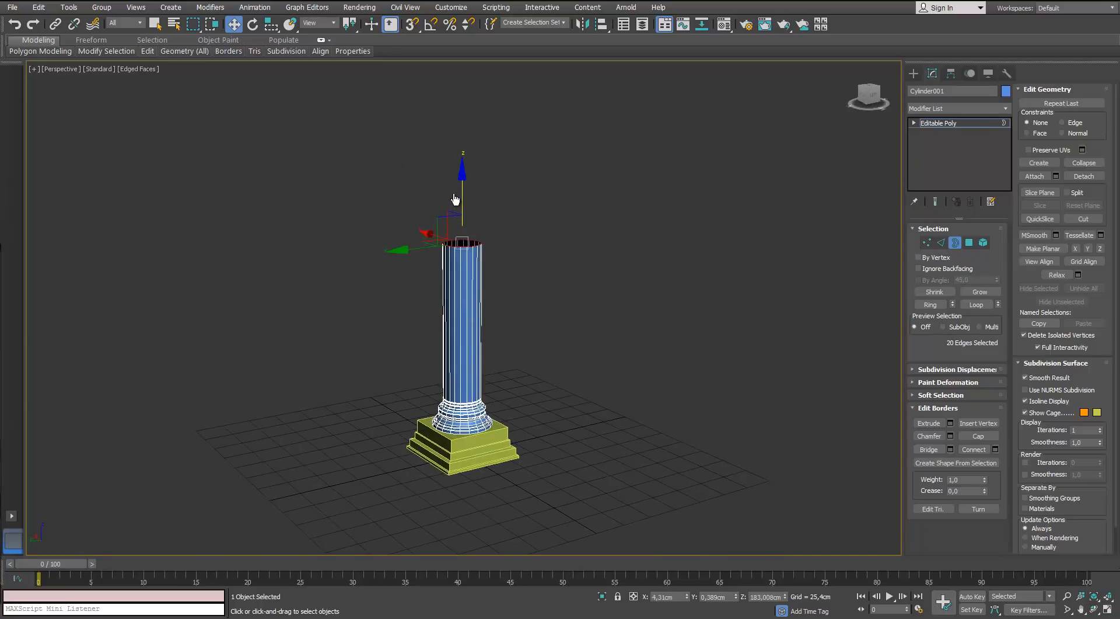
{"action": "middle_click_drag", "start_coordinate": [517, 340], "coordinate": [527, 315], "text": "alt"}
Step: Connect the ring of long vertical edges around the shaft with 2 segments
{"action": "scroll", "coordinate": [527, 315], "scroll_direction": "up", "scroll_amount": 4}
{"action": "scroll", "coordinate": [489, 409], "scroll_direction": "up", "scroll_amount": 6}
{"action": "middle_click_drag", "start_coordinate": [489, 409], "coordinate": [474, 343]}
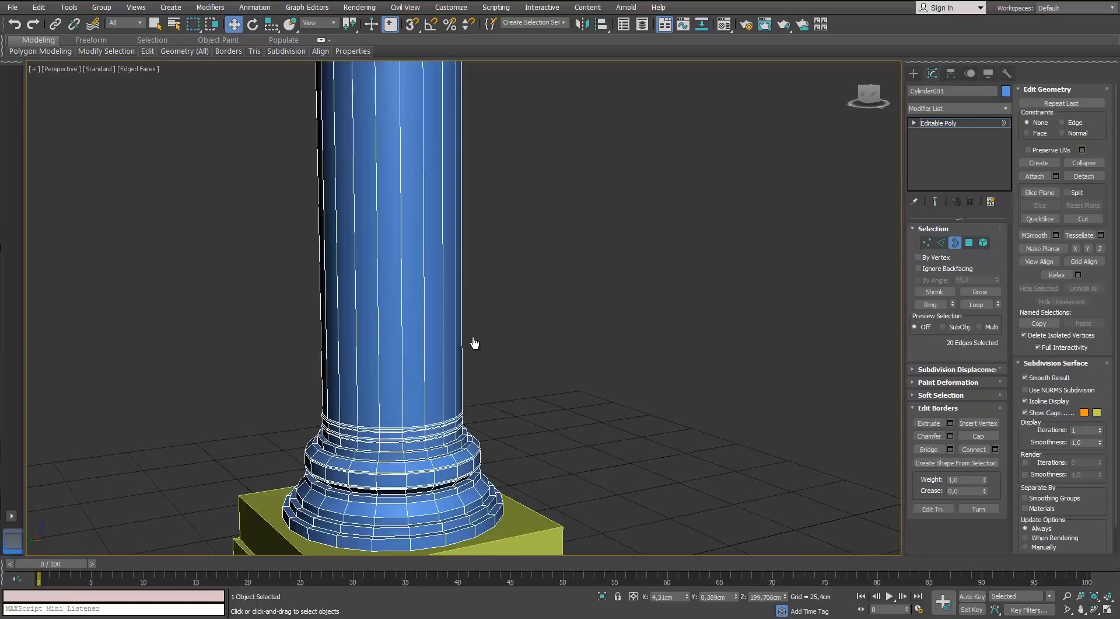
{"action": "left_click", "coordinate": [941, 242]}
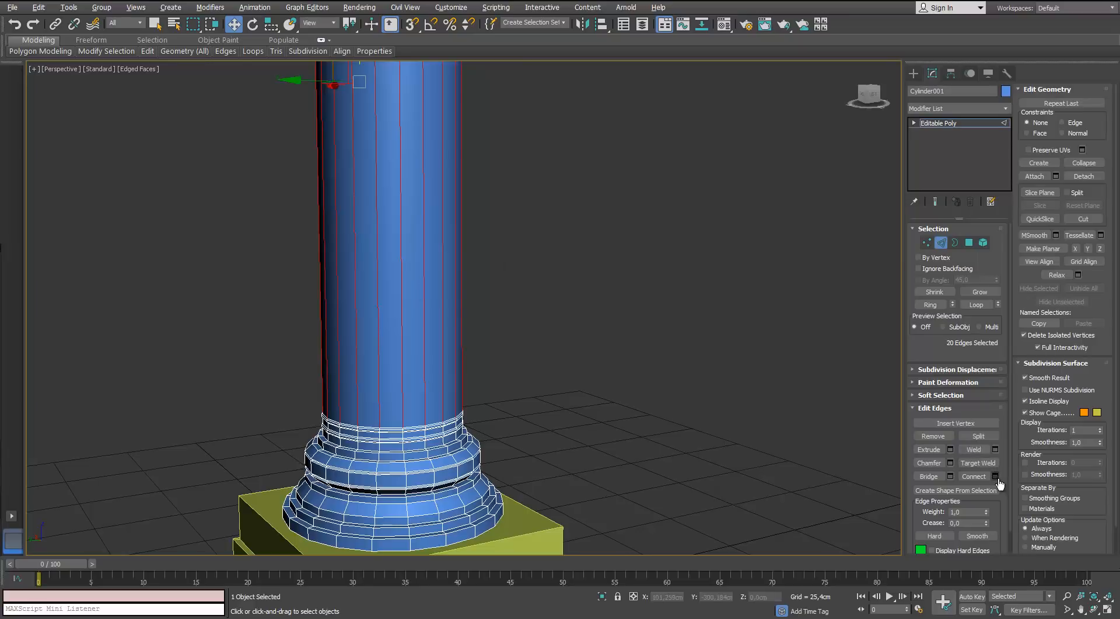
{"action": "left_click", "coordinate": [996, 476]}
{"action": "scroll", "coordinate": [538, 354], "scroll_direction": "down", "scroll_amount": 5}
{"action": "left_click_drag", "start_coordinate": [500, 294], "coordinate": [573, 294]}
{"action": "left_click", "coordinate": [544, 365]}
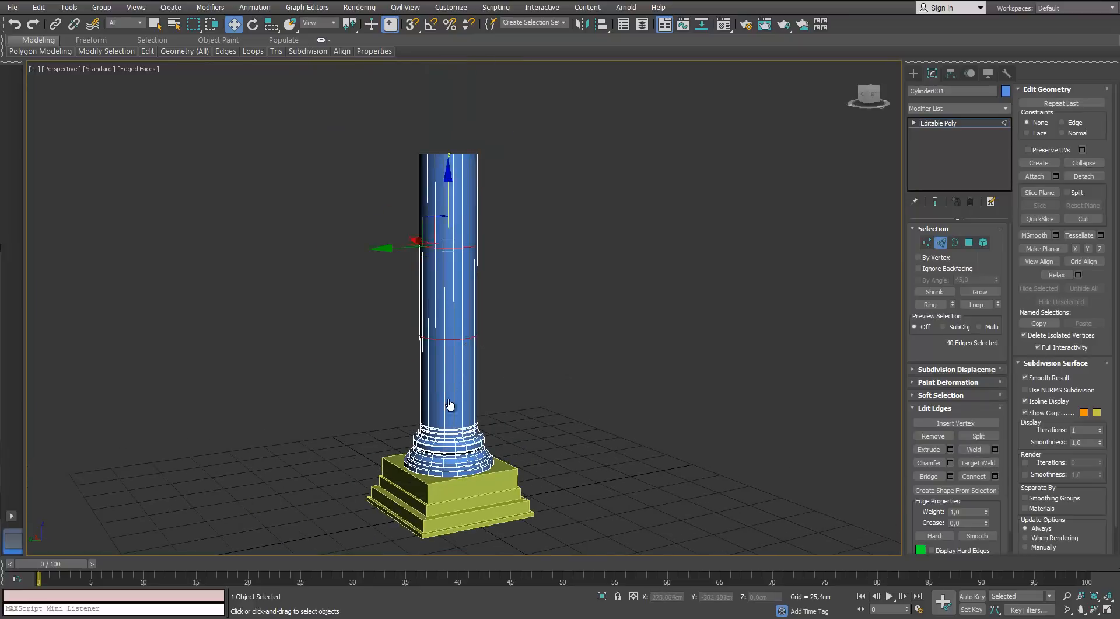
Step: Chamfer the two new horizontal edge loops around the shaft to split each one into a pair of loops
{"action": "left_click", "coordinate": [450, 404]}
{"action": "scroll", "coordinate": [450, 397], "scroll_direction": "up", "scroll_amount": 8}
{"action": "middle_click_drag", "start_coordinate": [458, 403], "coordinate": [473, 467]}
{"action": "scroll", "coordinate": [470, 205], "scroll_direction": "down", "scroll_amount": 7}
{"action": "scroll", "coordinate": [451, 325], "scroll_direction": "up", "scroll_amount": 5}
{"action": "double_click", "coordinate": [467, 202]}
{"action": "middle_click_drag", "start_coordinate": [467, 201], "coordinate": [476, 100]}
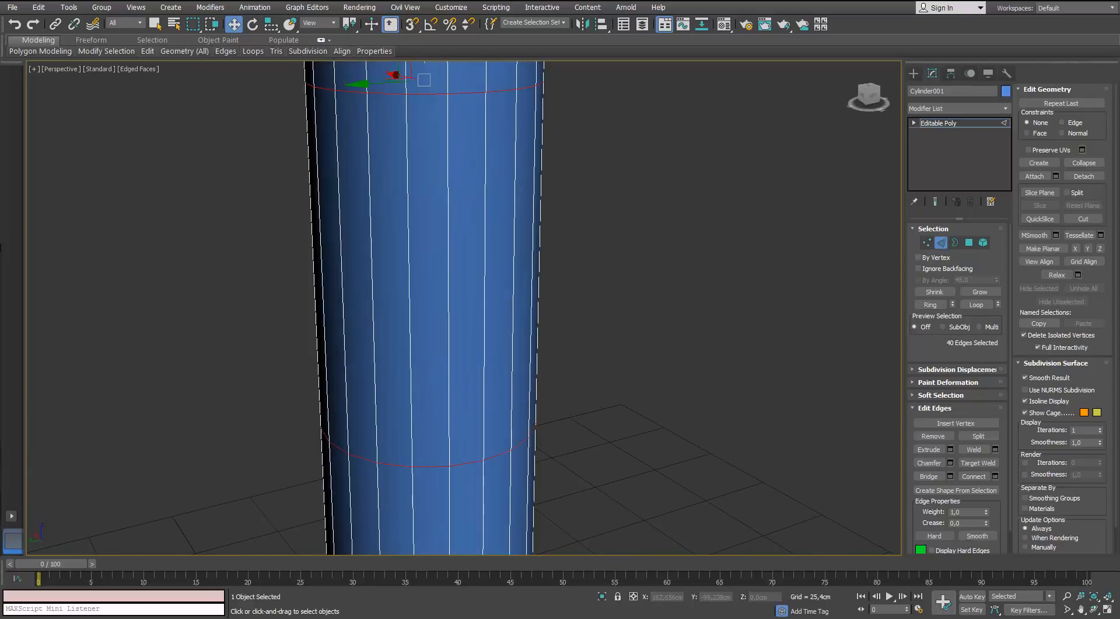
{"action": "scroll", "coordinate": [470, 462], "scroll_direction": "up", "scroll_amount": 4}
{"action": "middle_click_drag", "start_coordinate": [470, 462], "coordinate": [444, 356]}
{"action": "scroll", "coordinate": [471, 417], "scroll_direction": "down", "scroll_amount": 3}
{"action": "left_click", "coordinate": [949, 462]}
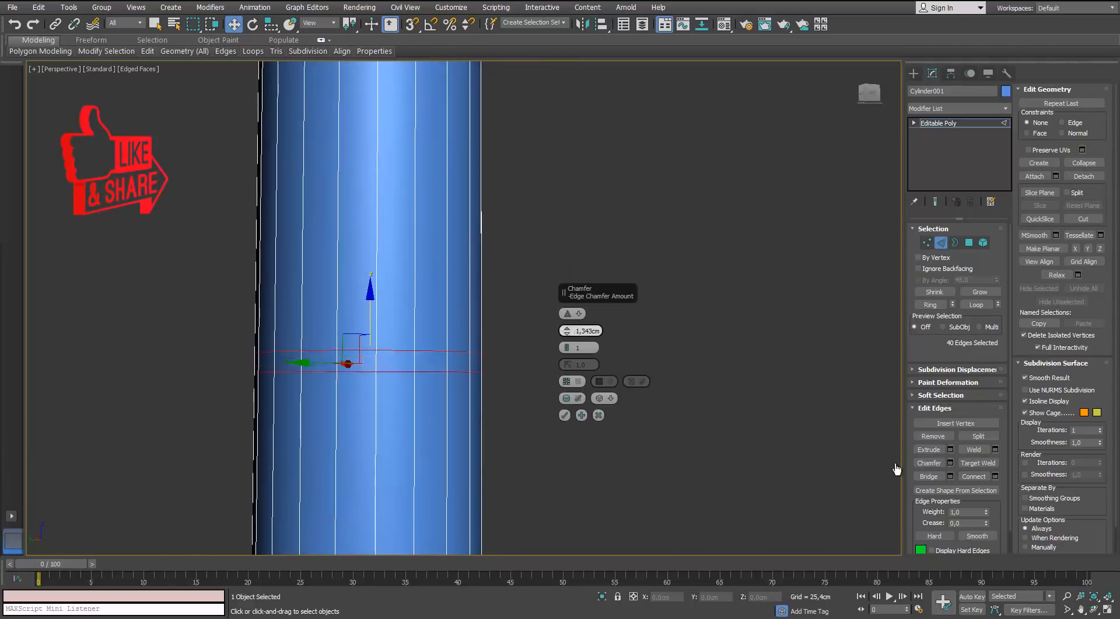
{"action": "scroll", "coordinate": [467, 371], "scroll_direction": "down", "scroll_amount": 2}
{"action": "scroll", "coordinate": [467, 372], "scroll_direction": "up", "scroll_amount": 2}
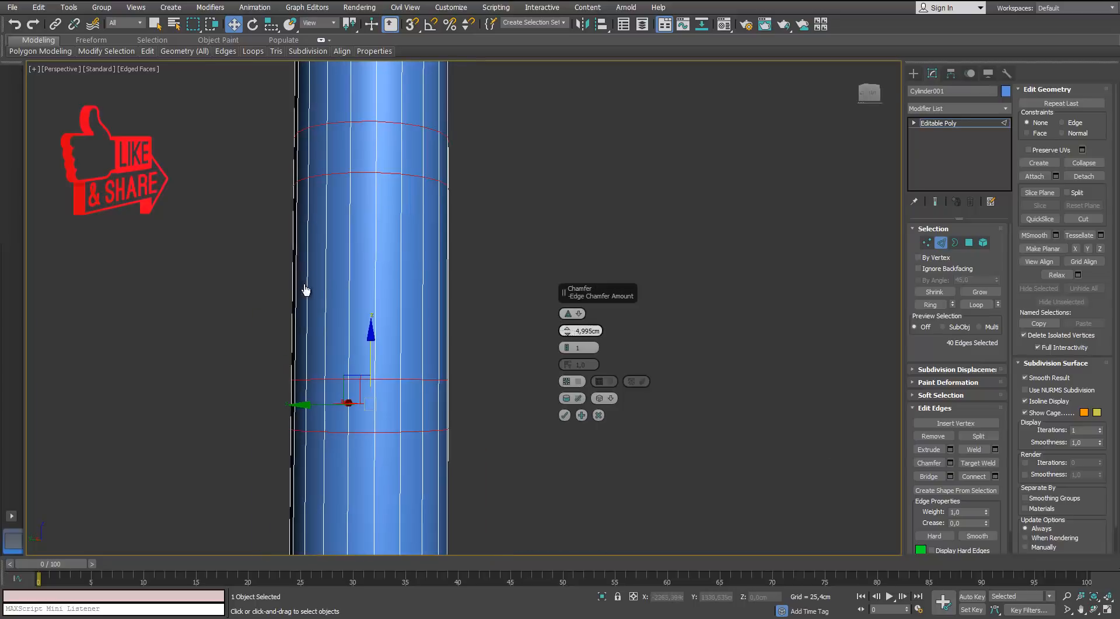
{"action": "left_click_drag", "start_coordinate": [567, 337], "coordinate": [567, 342]}
{"action": "left_click", "coordinate": [565, 415]}
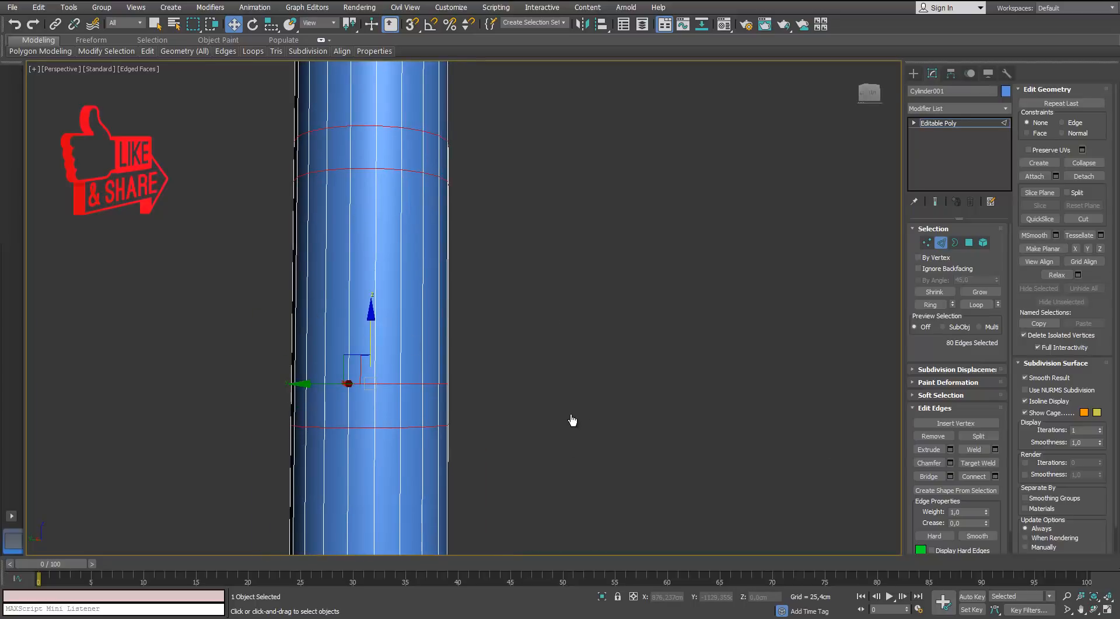
Step: Chamfer the four shaft loops into pairs, and chamfer the resulting loops again by 0.325 cm
{"action": "left_click", "coordinate": [950, 463]}
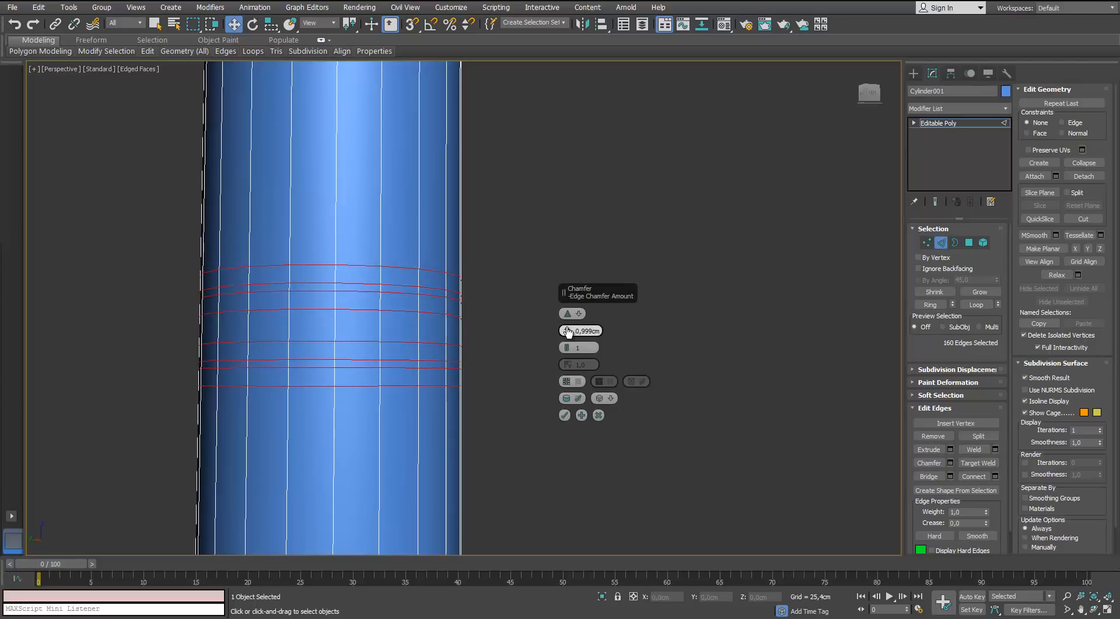
{"action": "left_click", "coordinate": [568, 380]}
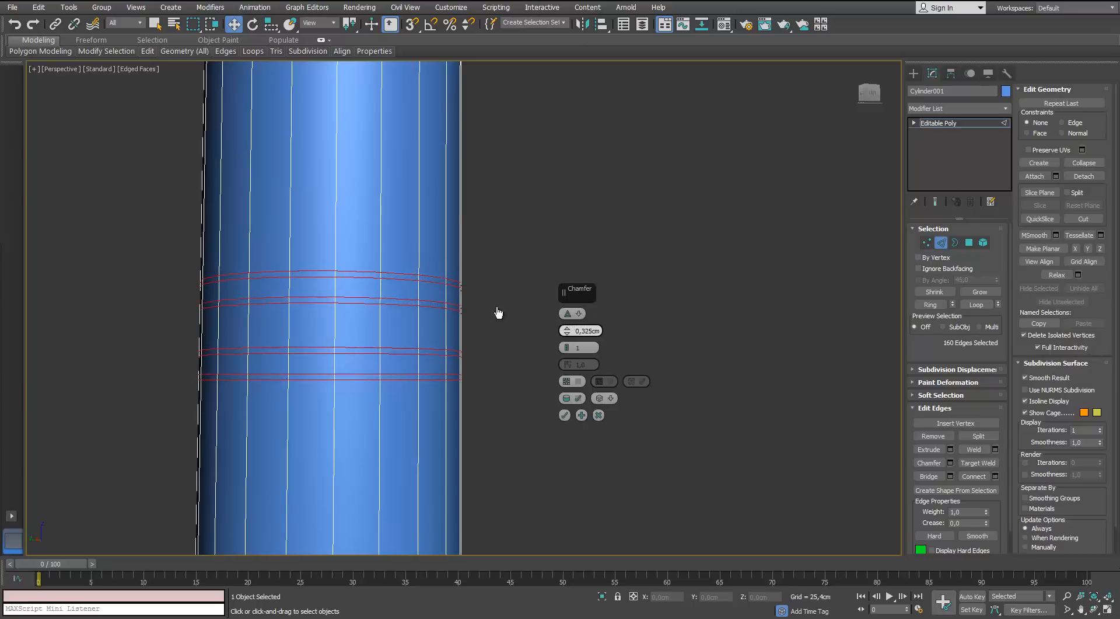
{"action": "key", "text": "Return"}
{"action": "middle_click_drag", "start_coordinate": [567, 332], "coordinate": [462, 300], "text": "alt"}
{"action": "scroll", "coordinate": [462, 300], "scroll_direction": "down", "scroll_amount": 8}
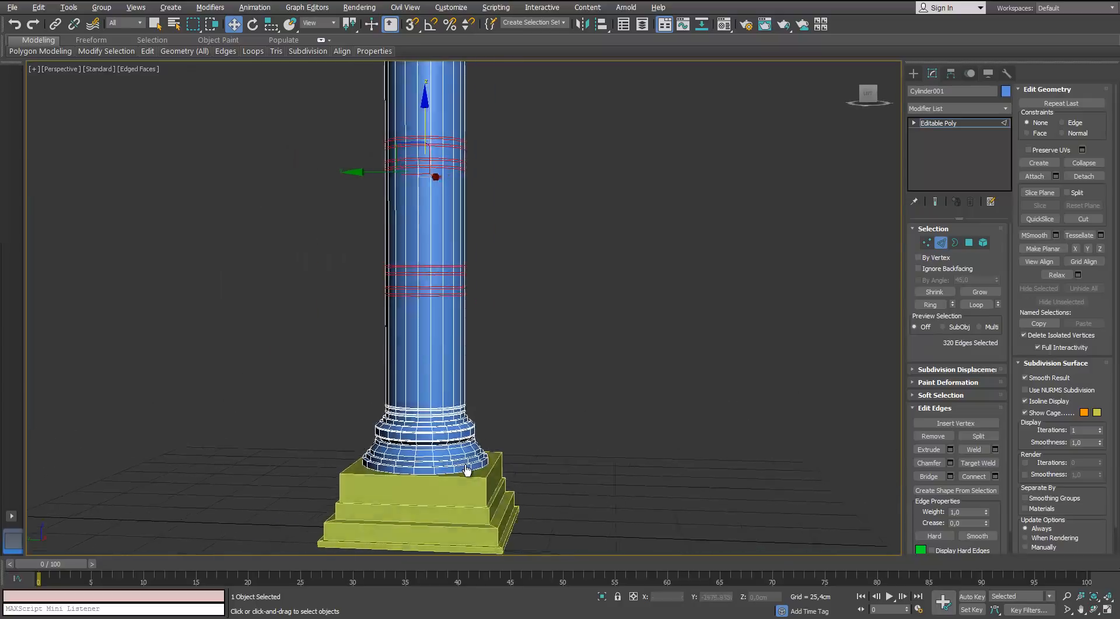
Step: Undo the last chamfer and chamfer the same shaft loops again with an amount slightly above 0.4 cm
{"action": "scroll", "coordinate": [466, 466], "scroll_direction": "up", "scroll_amount": 8}
{"action": "key", "text": "ctrl+z"}
{"action": "key", "text": "ctrl+shift+c"}
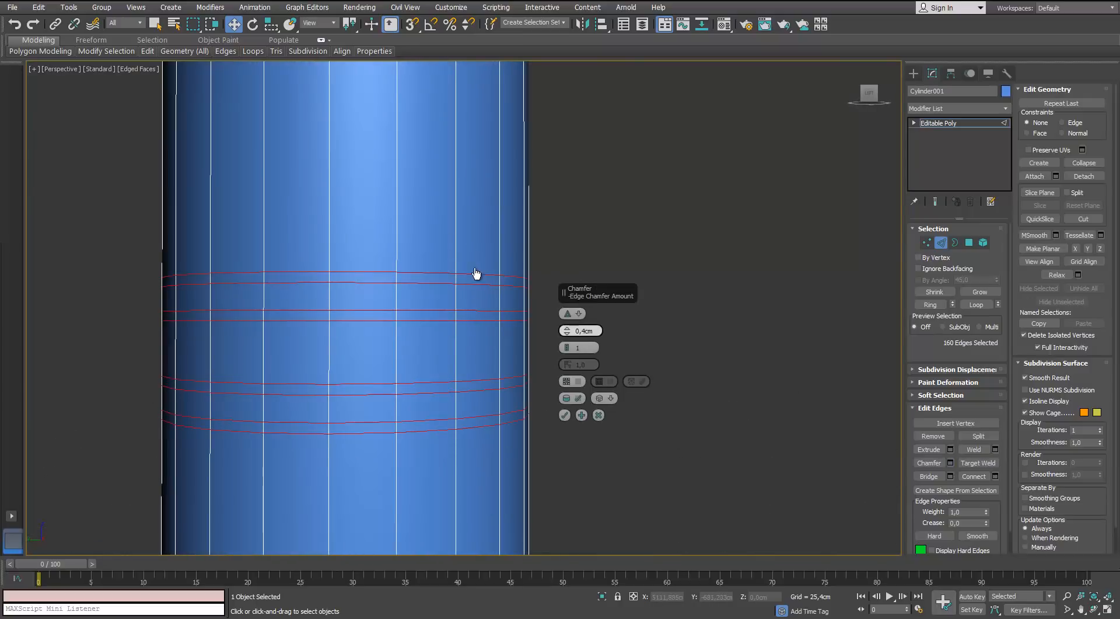
{"action": "key", "text": "Return"}
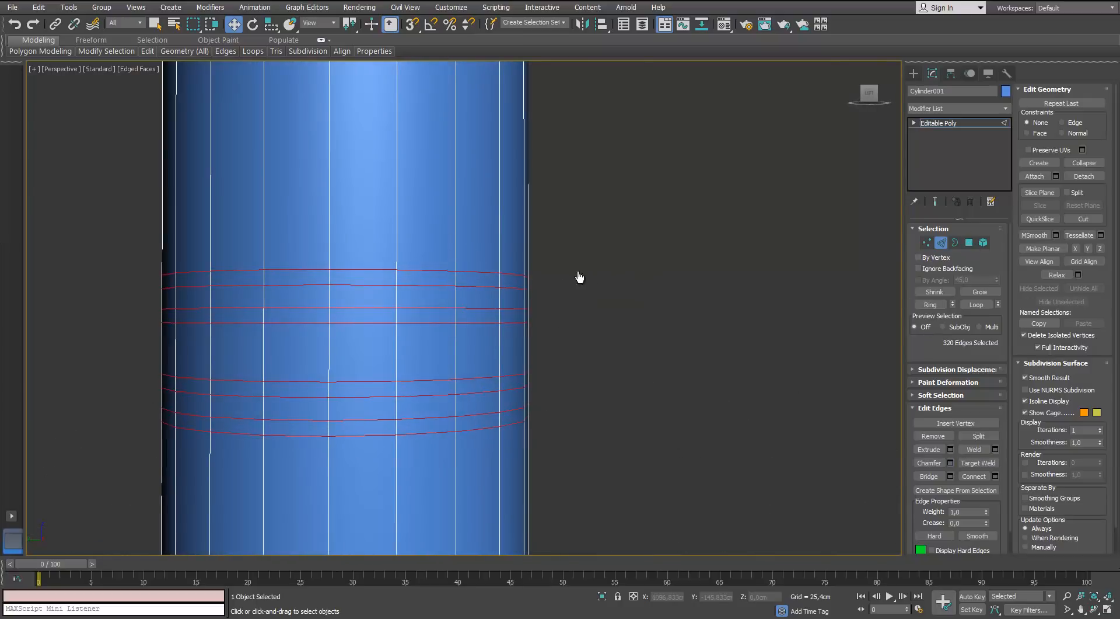
Step: Select the narrow strips between the closely spaced shaft loops in both band groups as polygons
{"action": "middle_click_drag", "start_coordinate": [578, 275], "coordinate": [528, 245], "text": "alt"}
{"action": "left_click", "coordinate": [461, 292]}
{"action": "scroll", "coordinate": [456, 335], "scroll_direction": "up", "scroll_amount": 3}
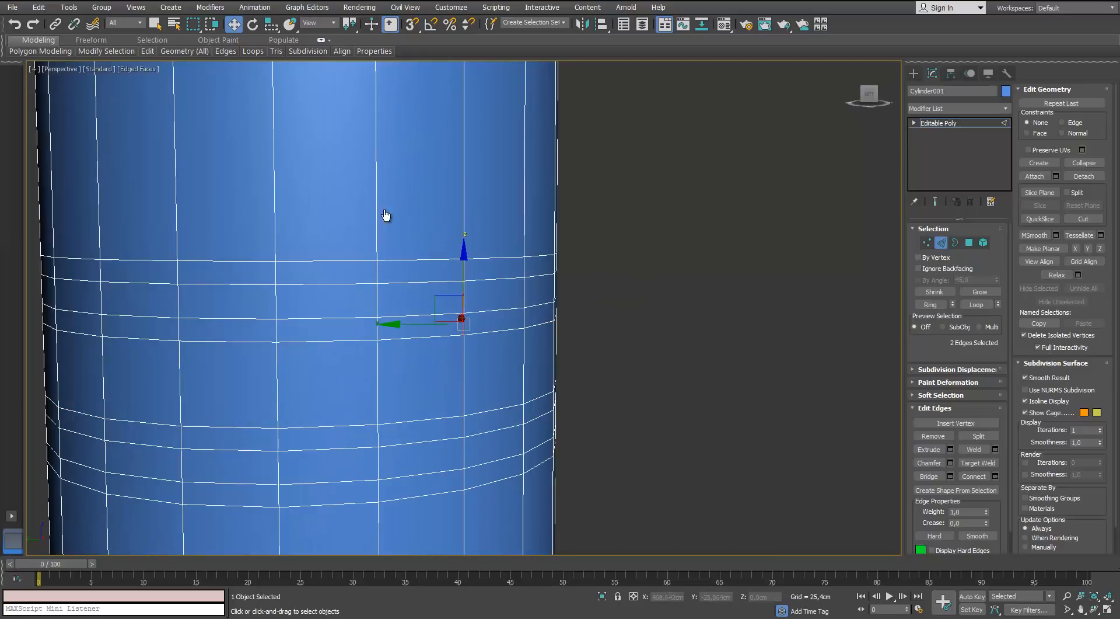
{"action": "scroll", "coordinate": [568, 334], "scroll_direction": "down", "scroll_amount": 4}
{"action": "scroll", "coordinate": [566, 350], "scroll_direction": "up", "scroll_amount": 2}
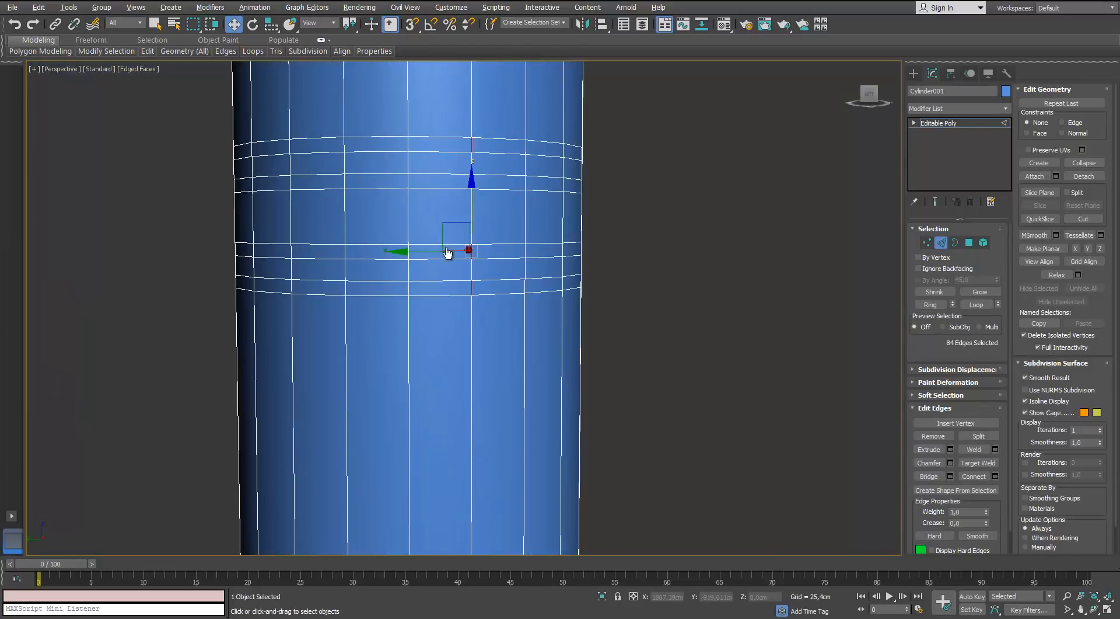
{"action": "left_click", "coordinate": [969, 242], "text": "ctrl"}
{"action": "scroll", "coordinate": [375, 240], "scroll_direction": "down", "scroll_amount": 5}
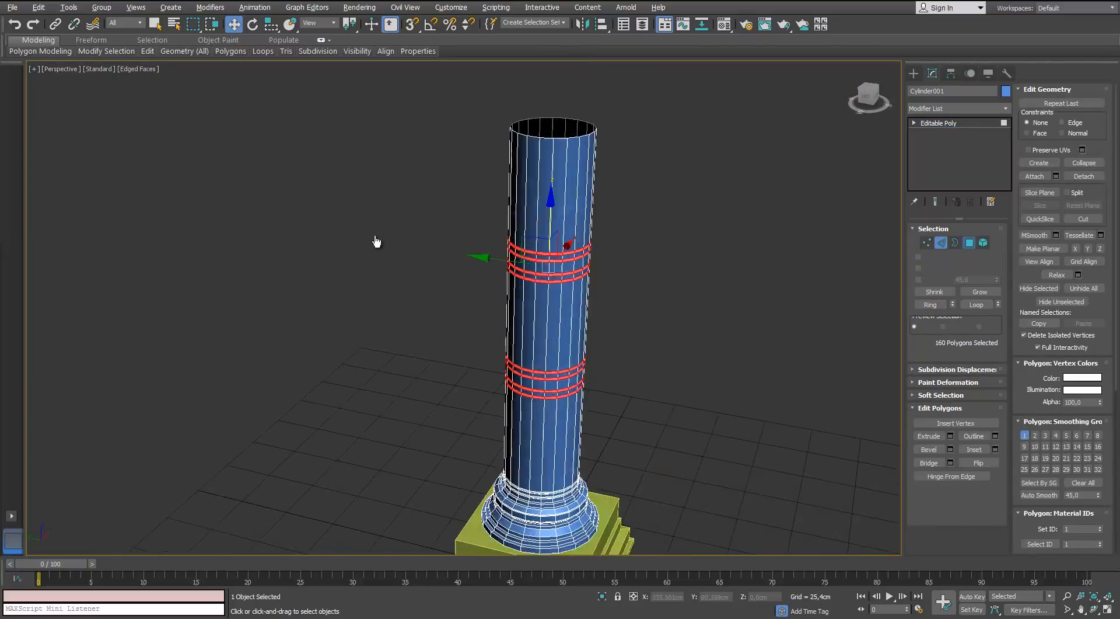
Step: Bevel the selected shaft strips with a height of about 0.3 cm and an outline of about -0.268 cm, and clear the selection
{"action": "scroll", "coordinate": [406, 232], "scroll_direction": "up", "scroll_amount": 6}
{"action": "scroll", "coordinate": [523, 256], "scroll_direction": "up", "scroll_amount": 2}
{"action": "left_click", "coordinate": [949, 448]}
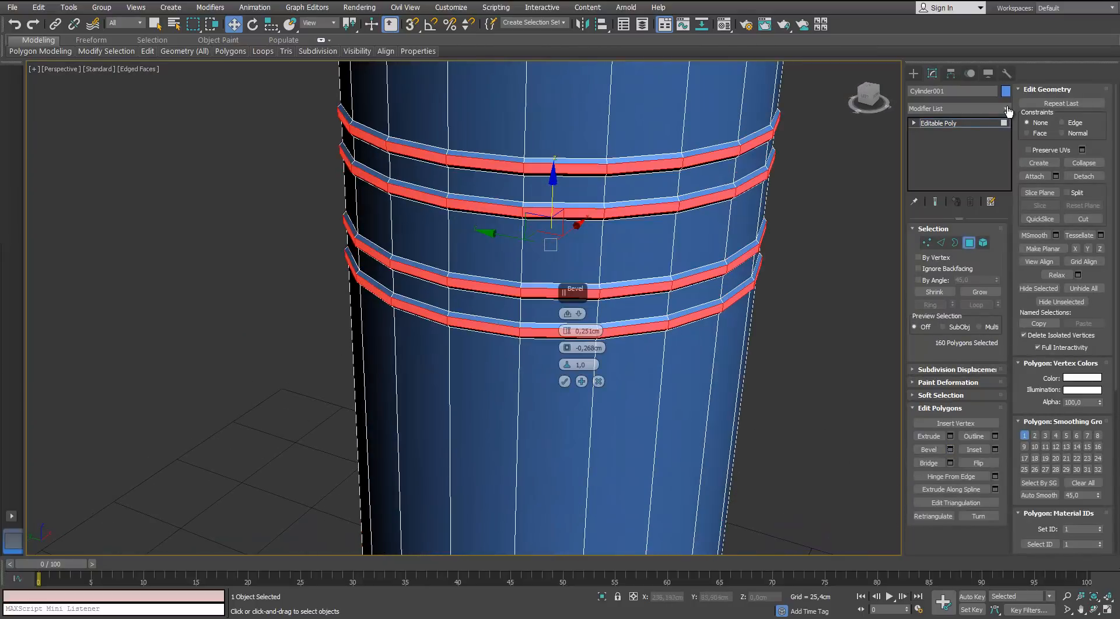
{"action": "scroll", "coordinate": [897, 285], "scroll_direction": "up", "scroll_amount": 5}
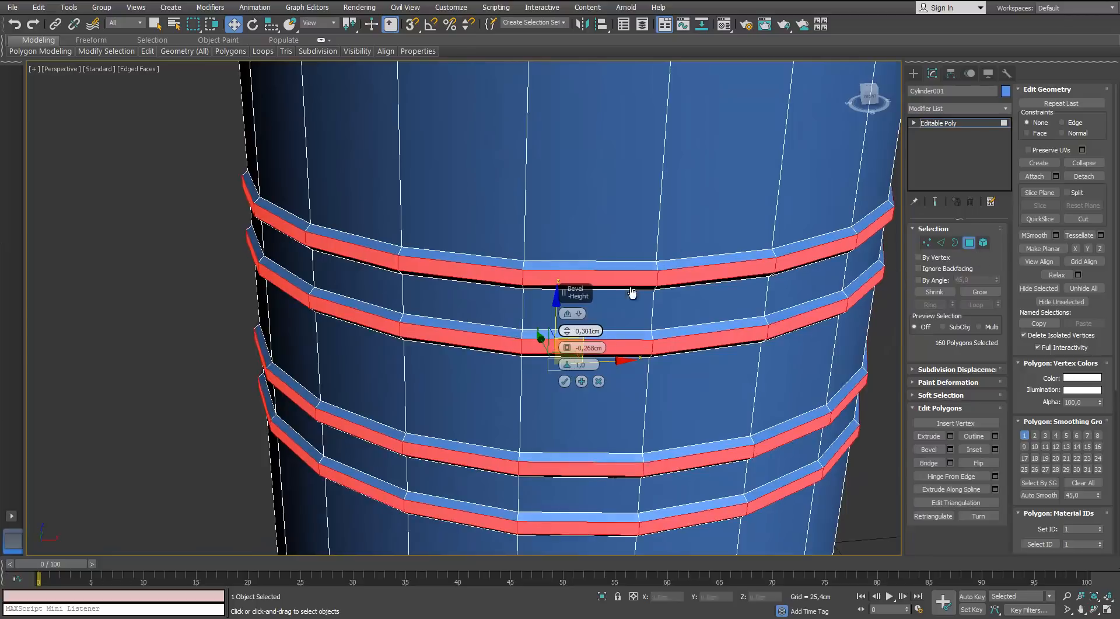
{"action": "left_click_drag", "start_coordinate": [568, 330], "coordinate": [577, 290]}
{"action": "left_click", "coordinate": [502, 321]}
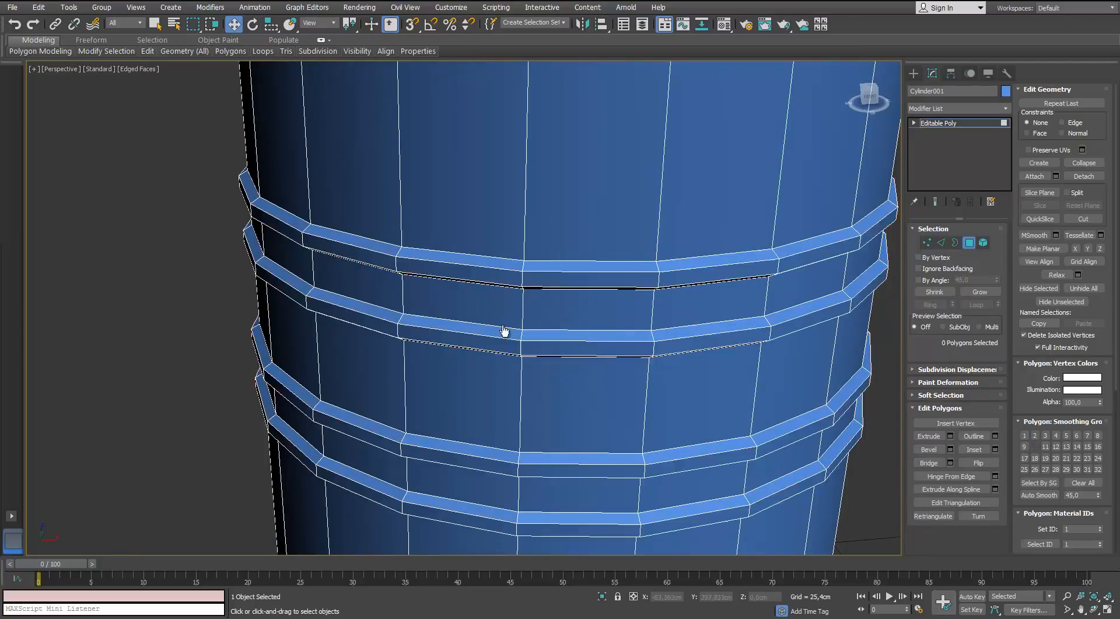
Step: Select the open border at the top of the shaft
{"action": "scroll", "coordinate": [727, 300], "scroll_direction": "down", "scroll_amount": 6}
{"action": "middle_click_drag", "start_coordinate": [728, 300], "coordinate": [496, 440], "text": "alt"}
{"action": "key", "text": "3"}
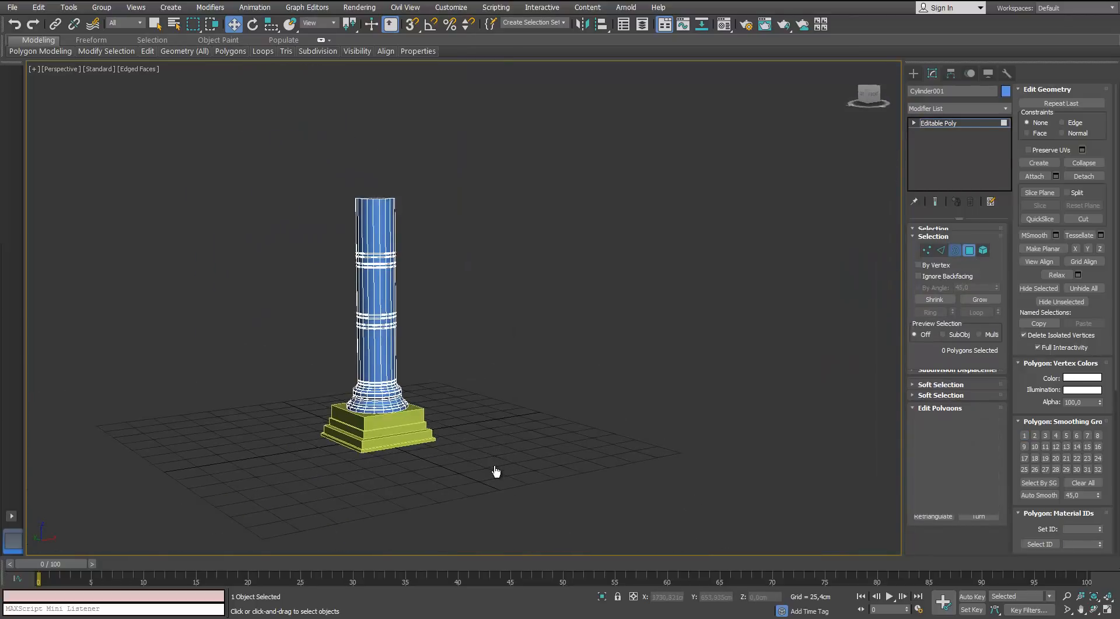
{"action": "key", "text": "ctrl+a"}
{"action": "key", "text": "3"}
{"action": "middle_click_drag", "start_coordinate": [493, 283], "coordinate": [496, 302], "text": "alt"}
{"action": "key", "text": "3"}
{"action": "key", "text": "ctrl+a"}
{"action": "scroll", "coordinate": [531, 319], "scroll_direction": "up", "scroll_amount": 5}
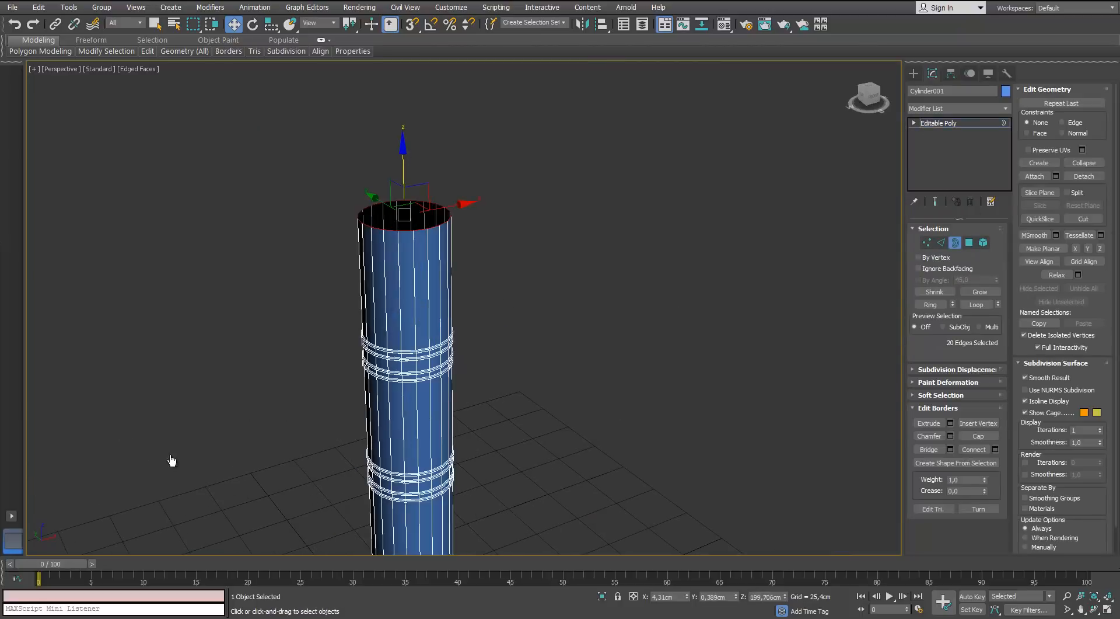
Step: Add a Symmetry modifier to the column with Z as the mirror axis and Flip enabled
{"action": "left_click", "coordinate": [957, 108]}
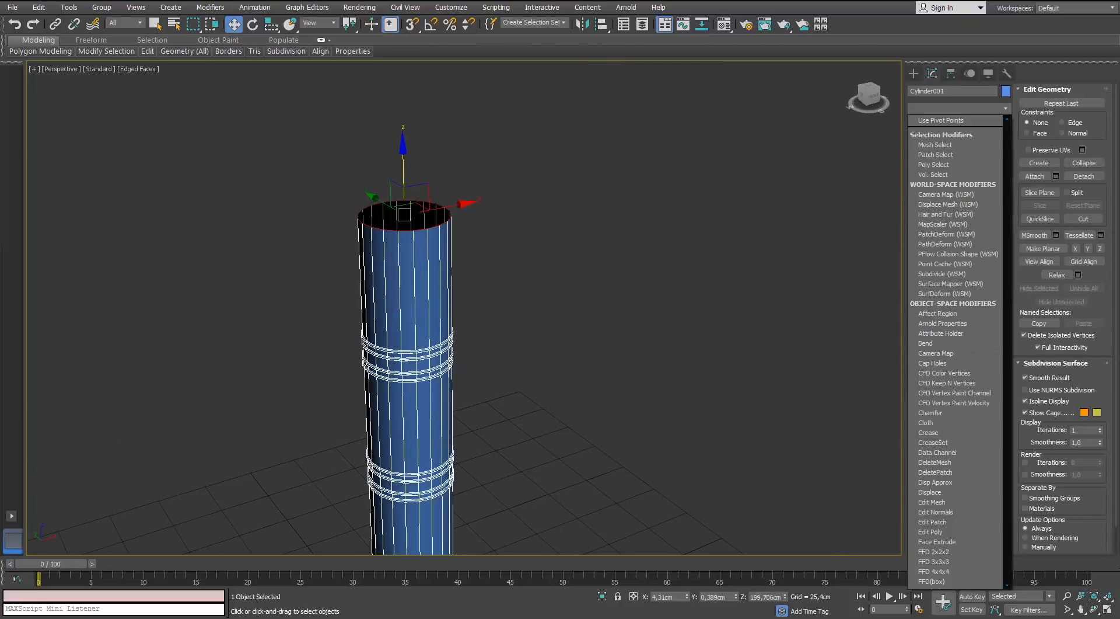
{"action": "type", "text": "sy"}
{"action": "key", "text": "Return"}
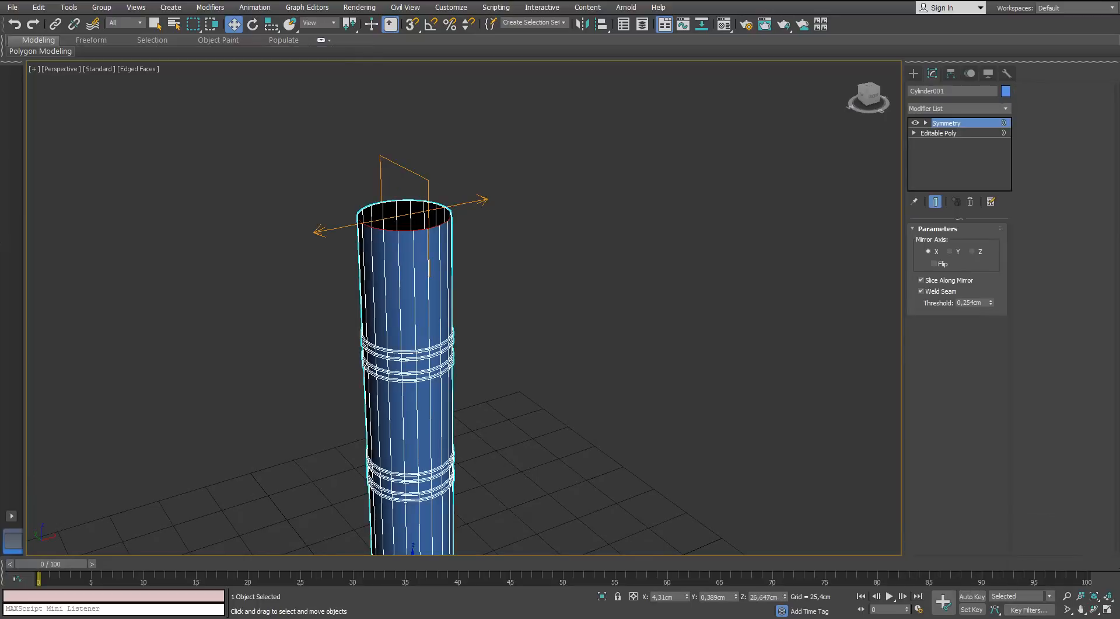
{"action": "left_click", "coordinate": [973, 252]}
{"action": "left_click", "coordinate": [934, 264]}
{"action": "scroll", "coordinate": [484, 292], "scroll_direction": "down", "scroll_amount": 6}
{"action": "middle_click_drag", "start_coordinate": [466, 327], "coordinate": [476, 280], "text": "alt"}
{"action": "middle_click_drag", "start_coordinate": [476, 280], "coordinate": [487, 331]}
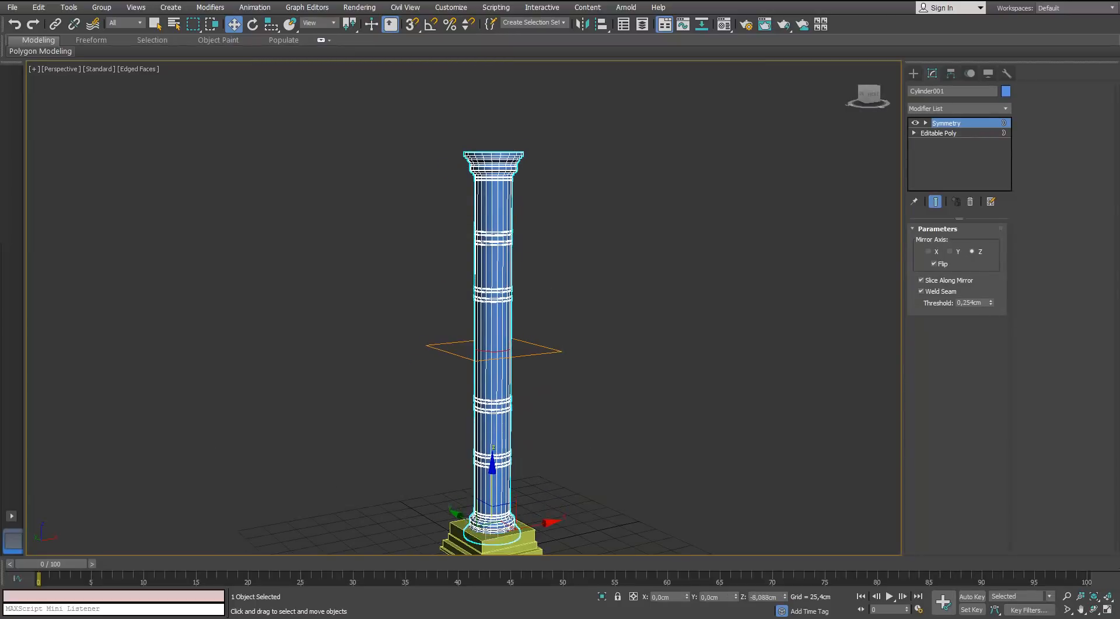
Step: Lower the Symmetry modifier's mirror plane to a height of about 180.7 cm
{"action": "key", "text": "1"}
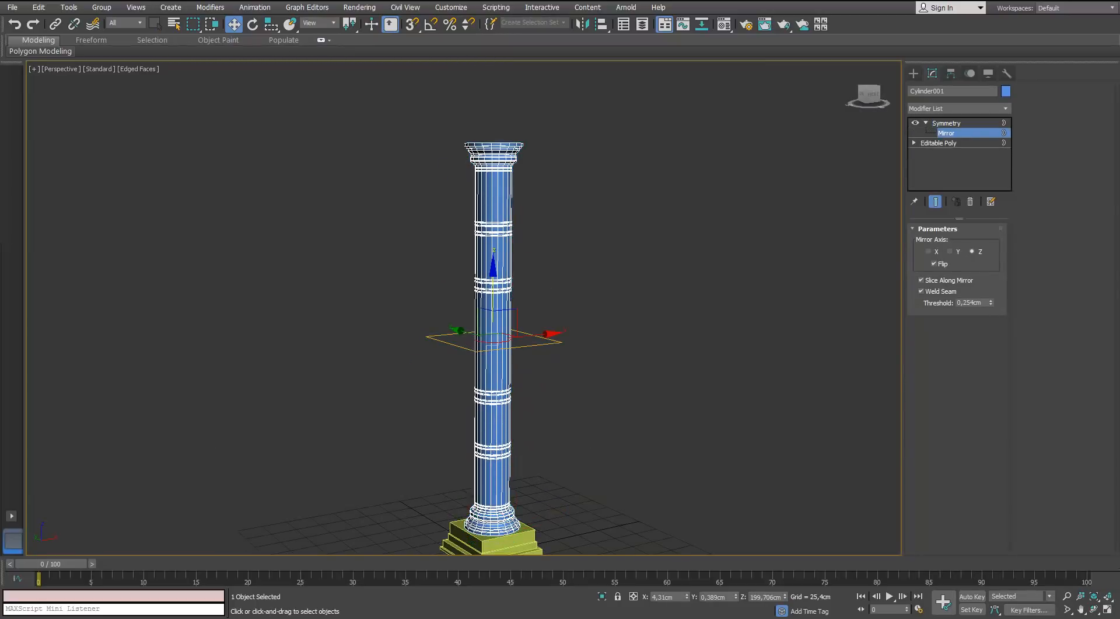
{"action": "left_click_drag", "start_coordinate": [493, 288], "coordinate": [493, 309]}
{"action": "middle_click_drag", "start_coordinate": [493, 310], "coordinate": [411, 226], "text": "alt"}
{"action": "scroll", "coordinate": [496, 298], "scroll_direction": "up", "scroll_amount": 5}
{"action": "scroll", "coordinate": [496, 297], "scroll_direction": "down", "scroll_amount": 2}
{"action": "scroll", "coordinate": [496, 298], "scroll_direction": "down", "scroll_amount": 5}
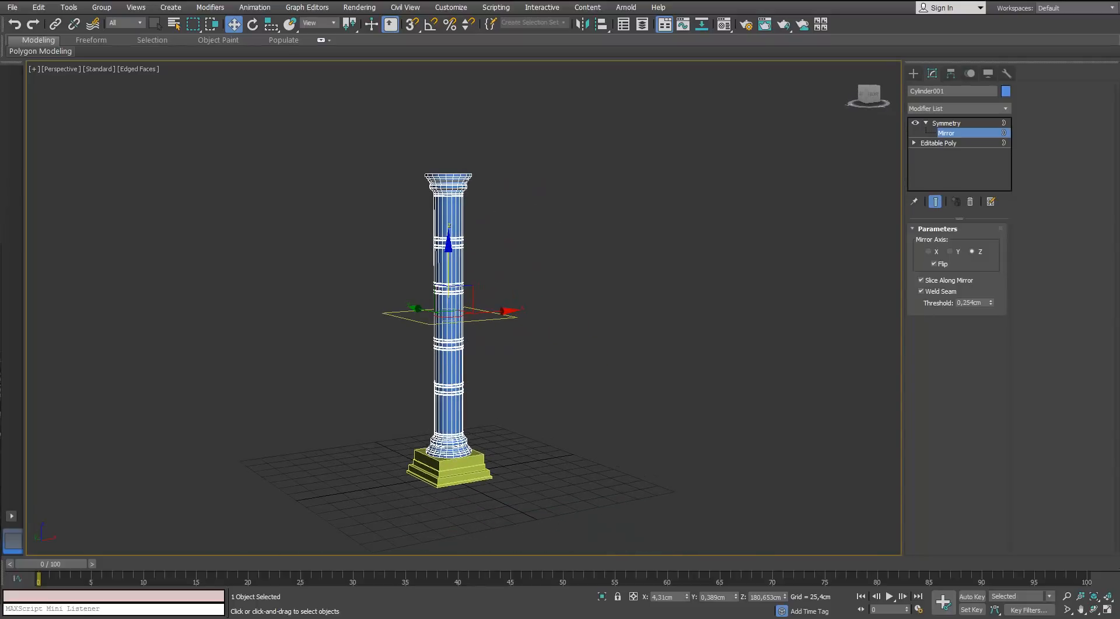
Step: Clone the square plinth straight up to the top of the column as one instance, at a height of about 317.5 cm
{"action": "left_click", "coordinate": [946, 123]}
{"action": "left_click", "coordinate": [946, 133]}
{"action": "left_click", "coordinate": [938, 143]}
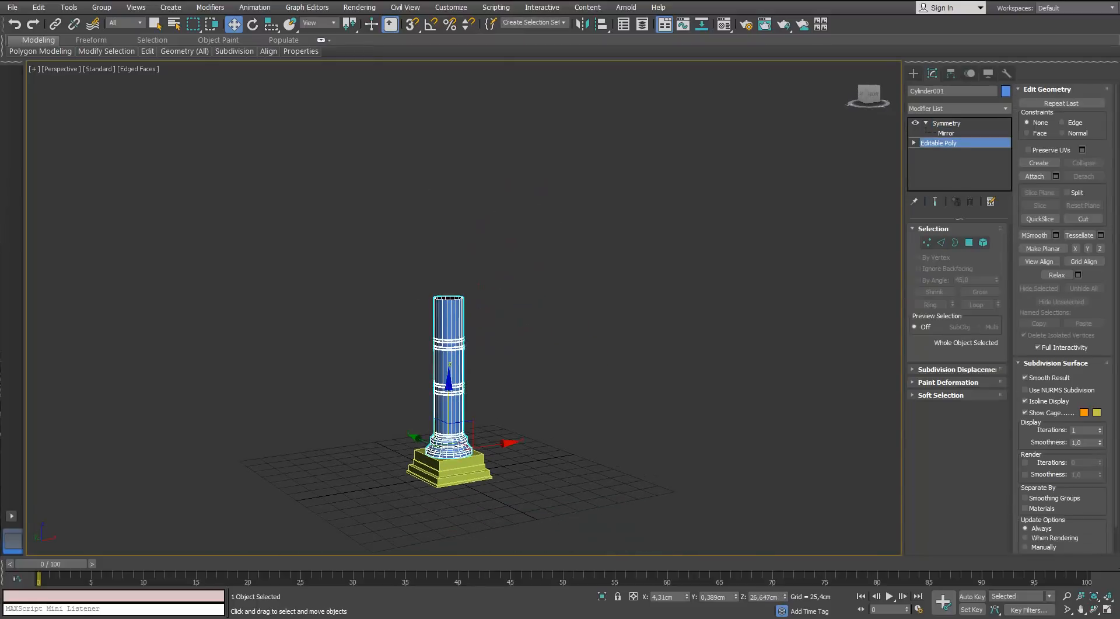
{"action": "left_click", "coordinate": [525, 327]}
{"action": "left_click", "coordinate": [458, 469]}
{"action": "left_click_drag", "start_coordinate": [449, 420], "coordinate": [448, 132], "text": "shift"}
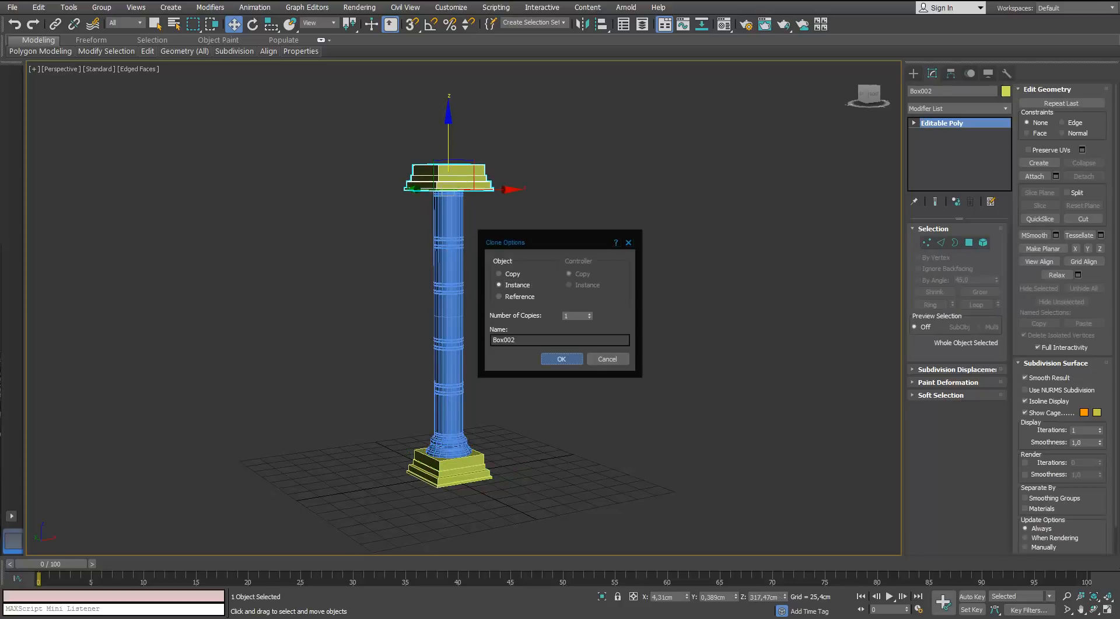
{"action": "left_click", "coordinate": [562, 359]}
Step: Mirror the upper plinth about the Z axis with No Clone so that its wide side faces up
{"action": "middle_click_drag", "start_coordinate": [489, 202], "coordinate": [490, 272]}
{"action": "scroll", "coordinate": [489, 271], "scroll_direction": "up", "scroll_amount": 5}
{"action": "left_click", "coordinate": [583, 24]}
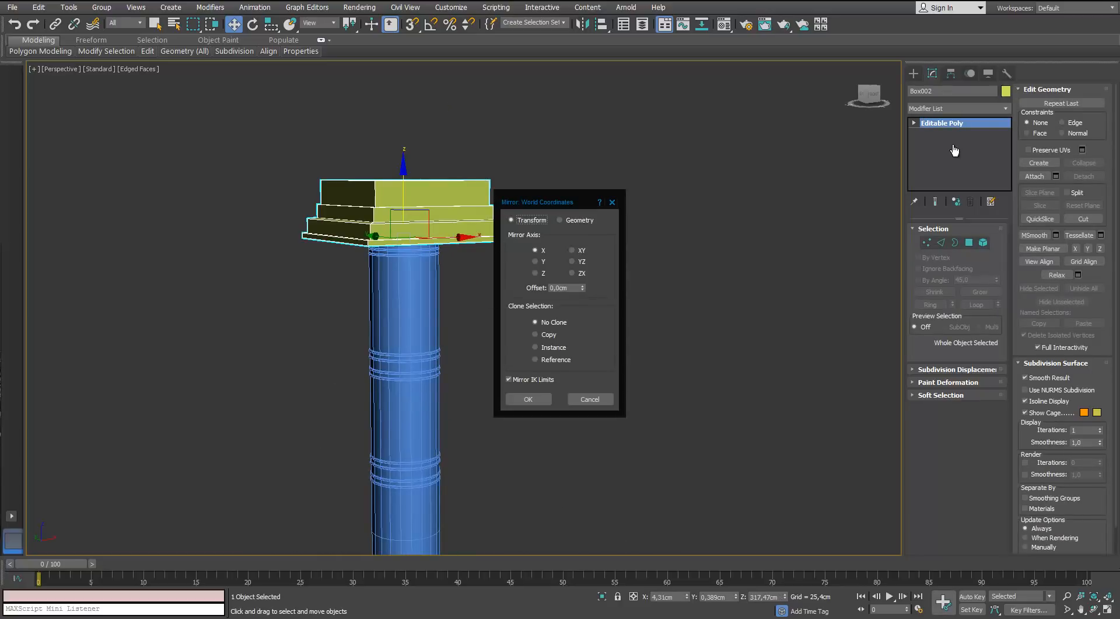
{"action": "left_click", "coordinate": [539, 272]}
{"action": "left_click", "coordinate": [528, 399]}
Step: Raise the flipped upper plinth until it rests on top of the column's capital, and clear the selection
{"action": "left_click_drag", "start_coordinate": [403, 181], "coordinate": [403, 90]}
{"action": "middle_click_drag", "start_coordinate": [421, 245], "coordinate": [403, 216], "text": "alt"}
{"action": "scroll", "coordinate": [408, 233], "scroll_direction": "up", "scroll_amount": 5}
{"action": "left_click_drag", "start_coordinate": [406, 96], "coordinate": [406, 90]}
{"action": "left_click", "coordinate": [653, 257]}
{"action": "scroll", "coordinate": [465, 233], "scroll_direction": "down", "scroll_amount": 5}
{"action": "middle_click_drag", "start_coordinate": [455, 234], "coordinate": [459, 291], "text": "alt"}
{"action": "scroll", "coordinate": [520, 350], "scroll_direction": "down", "scroll_amount": 2}
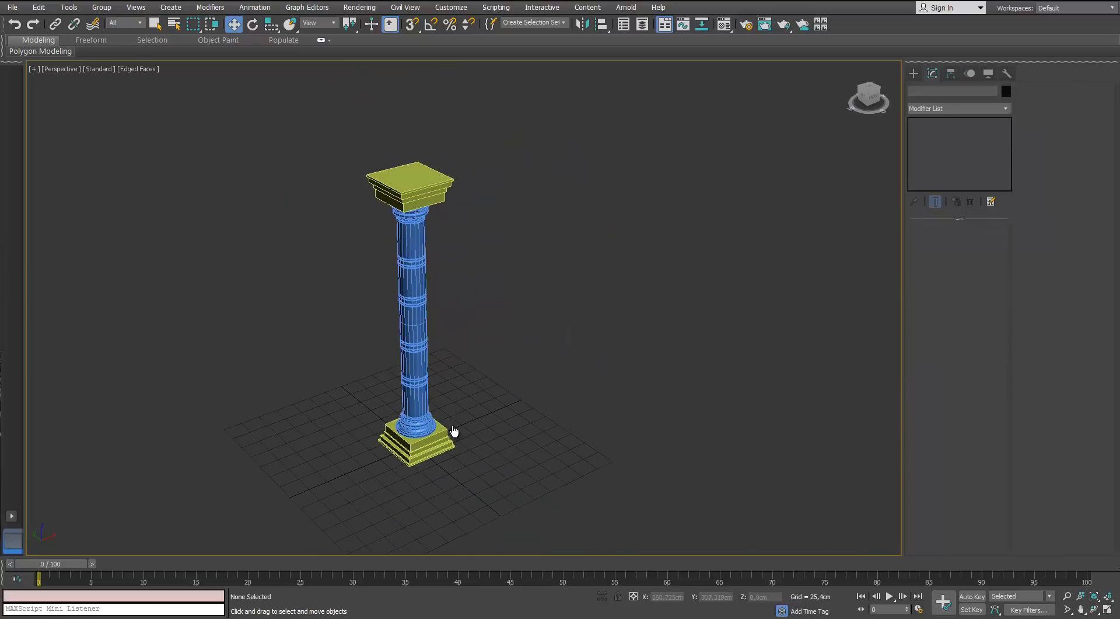
Step: Try to thicken the blue column, first by squashing it and then by scaling it uniformly
{"action": "middle_click_drag", "start_coordinate": [454, 431], "coordinate": [438, 496]}
{"action": "scroll", "coordinate": [472, 201], "scroll_direction": "up", "scroll_amount": 4}
{"action": "left_click", "coordinate": [415, 292]}
{"action": "scroll", "coordinate": [510, 286], "scroll_direction": "up", "scroll_amount": 5}
{"action": "key", "text": "r"}
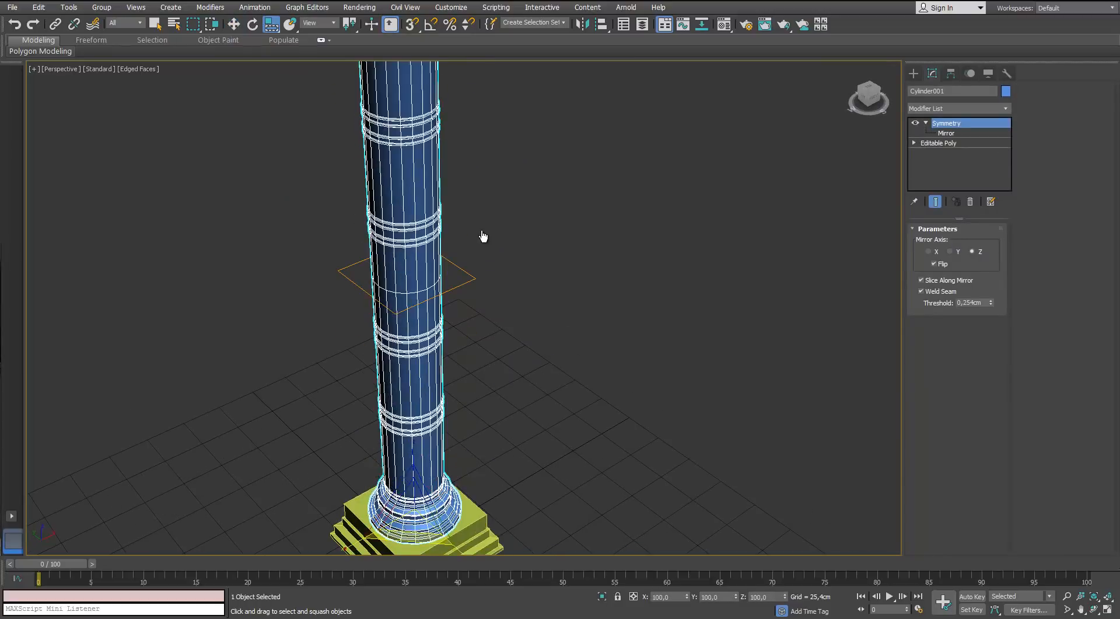
{"action": "middle_click_drag", "start_coordinate": [483, 237], "coordinate": [508, 105]}
{"action": "scroll", "coordinate": [507, 105], "scroll_direction": "up", "scroll_amount": 5}
{"action": "middle_click_drag", "start_coordinate": [508, 105], "coordinate": [576, 131]}
{"action": "left_click_drag", "start_coordinate": [516, 177], "coordinate": [433, 288]}
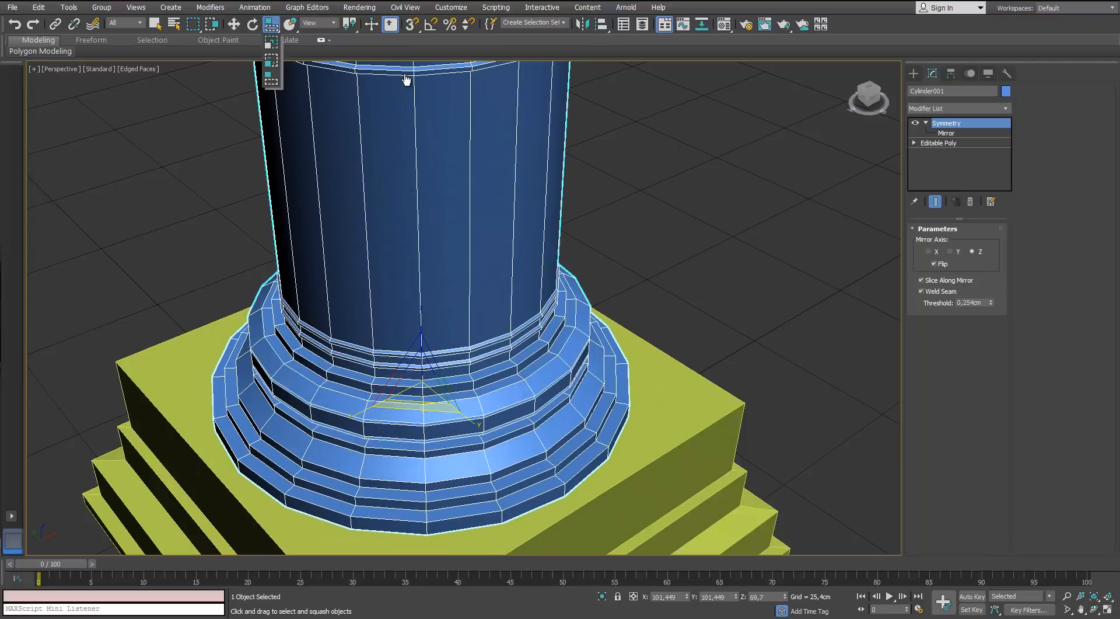
{"action": "key", "text": "r"}
{"action": "left_click_drag", "start_coordinate": [404, 70], "coordinate": [405, 64]}
{"action": "middle_click_drag", "start_coordinate": [520, 254], "coordinate": [434, 258], "text": "alt"}
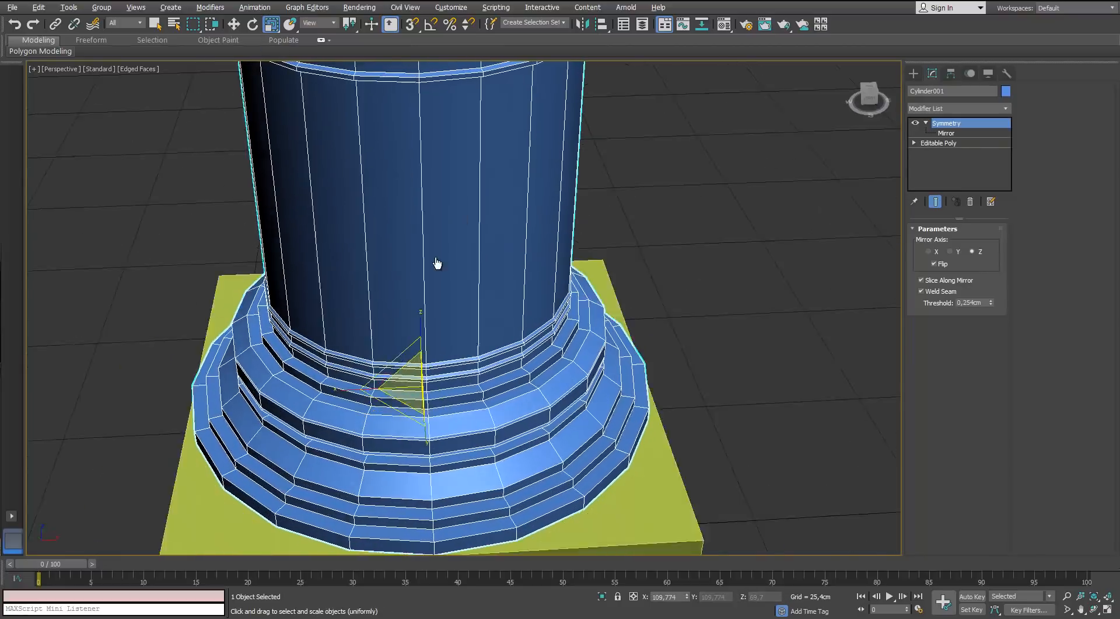
{"action": "scroll", "coordinate": [437, 263], "scroll_direction": "down", "scroll_amount": 15}
{"action": "left_click", "coordinate": [440, 307]}
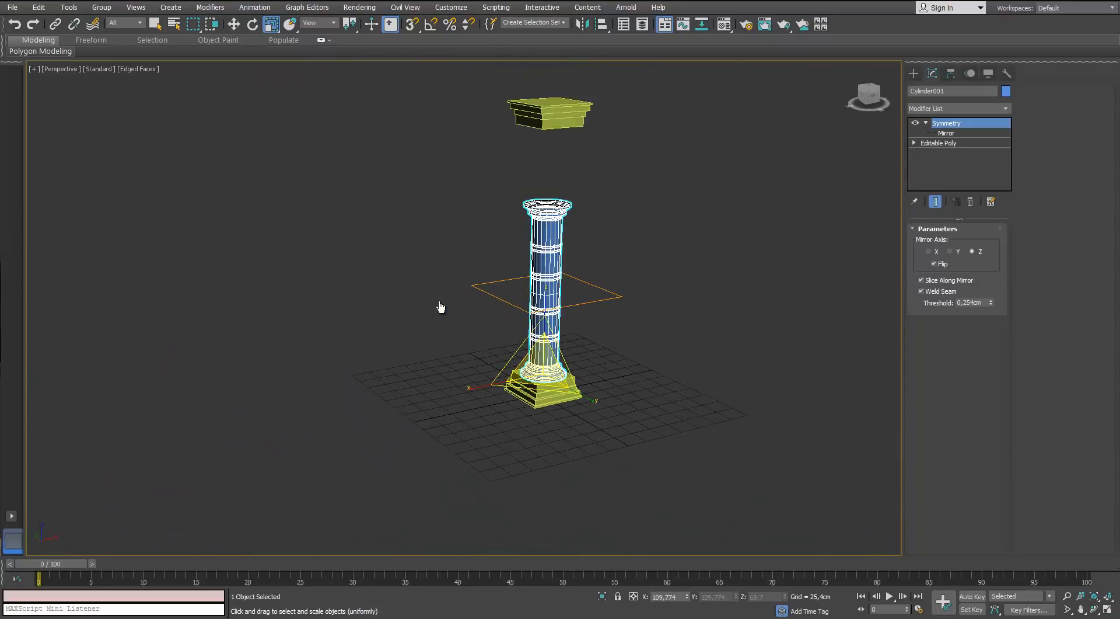
Step: Scale the blue column to about 110.5% in X and Y, and clear the selection
{"action": "scroll", "coordinate": [441, 307], "scroll_direction": "up", "scroll_amount": 10}
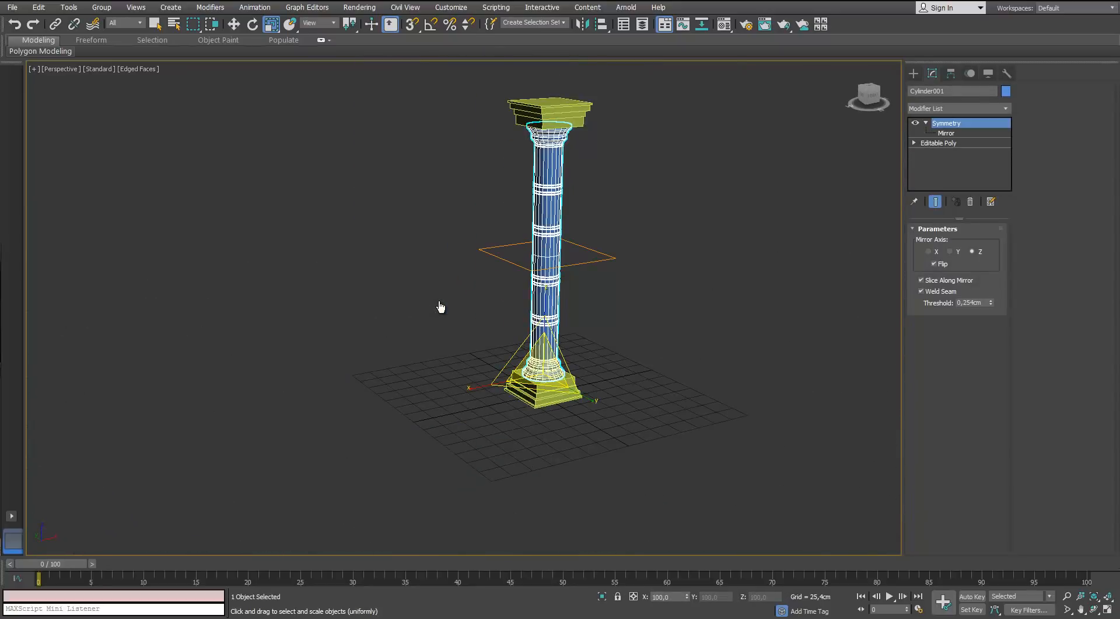
{"action": "scroll", "coordinate": [441, 307], "scroll_direction": "down", "scroll_amount": 8}
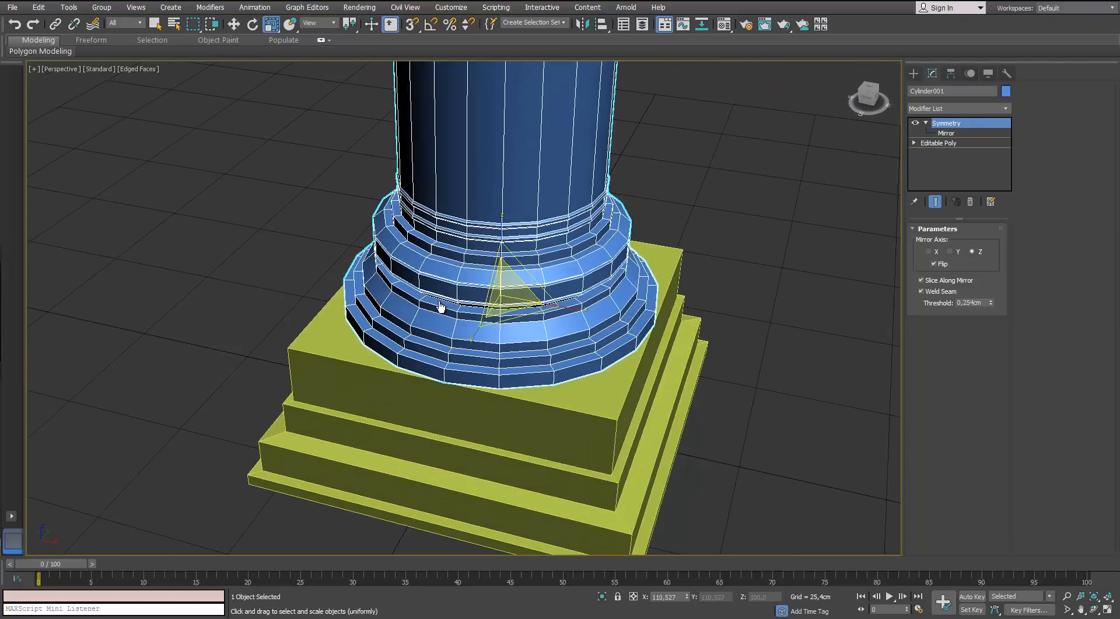
{"action": "scroll", "coordinate": [441, 307], "scroll_direction": "down", "scroll_amount": 8}
{"action": "left_click", "coordinate": [441, 307]}
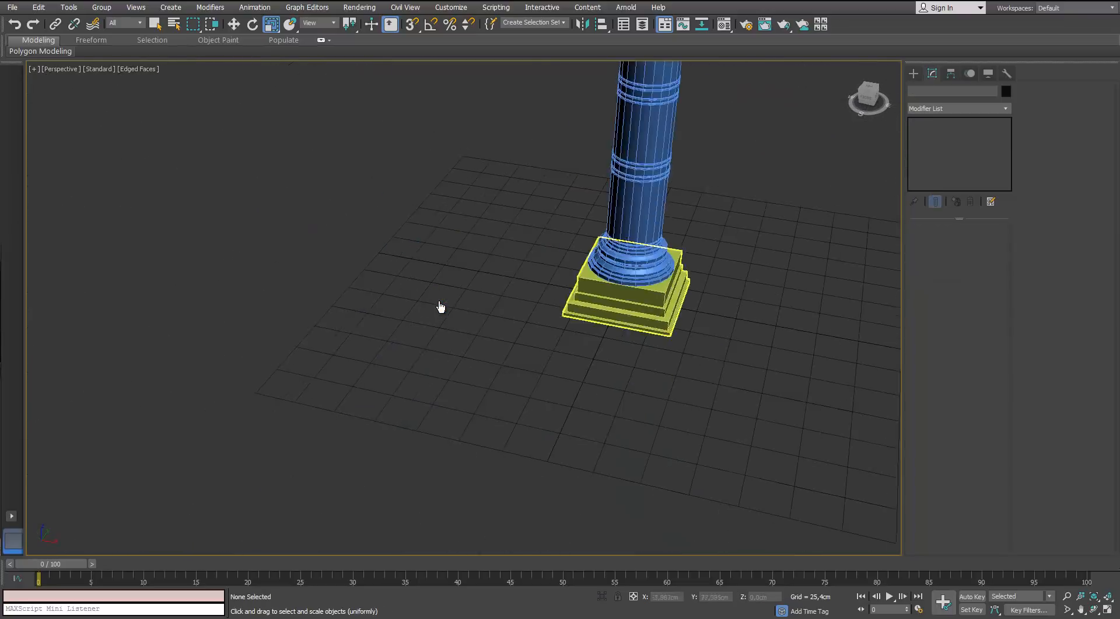
Step: Select the column and both plinths together and move them across the ground plane toward the edge of the grid
{"action": "mouse_move", "coordinate": [440, 307]}
{"action": "middle_mouse_down", "text": "alt"}
{"action": "mouse_move", "coordinate": [447, 245]}
{"action": "mouse_move", "coordinate": [513, 286]}
{"action": "middle_mouse_up", "text": "alt"}
{"action": "mouse_move", "coordinate": [608, 89]}
{"action": "left_mouse_down"}
{"action": "mouse_move", "coordinate": [479, 346]}
{"action": "mouse_move", "coordinate": [452, 432]}
{"action": "left_mouse_up"}
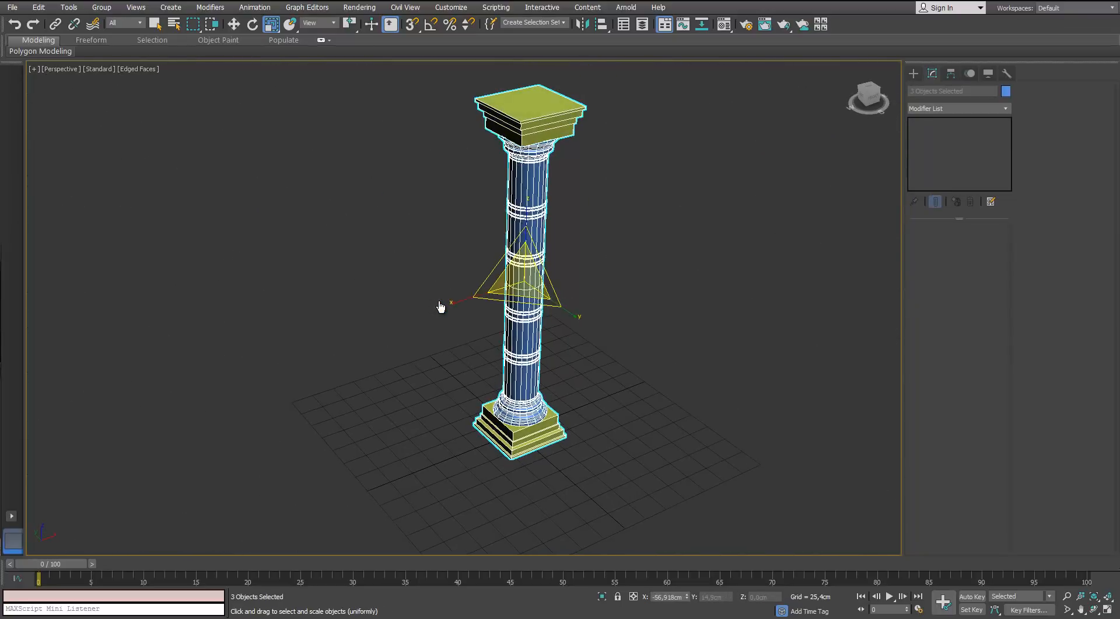
{"action": "key", "text": "w"}
{"action": "middle_click_drag", "start_coordinate": [441, 307], "coordinate": [427, 357], "text": "alt"}
{"action": "left_click_drag", "start_coordinate": [533, 266], "coordinate": [461, 406]}
{"action": "middle_click_drag", "start_coordinate": [461, 406], "coordinate": [473, 356]}
{"action": "left_click_drag", "start_coordinate": [473, 356], "coordinate": [451, 363]}
{"action": "left_click_drag", "start_coordinate": [440, 307], "coordinate": [442, 307]}
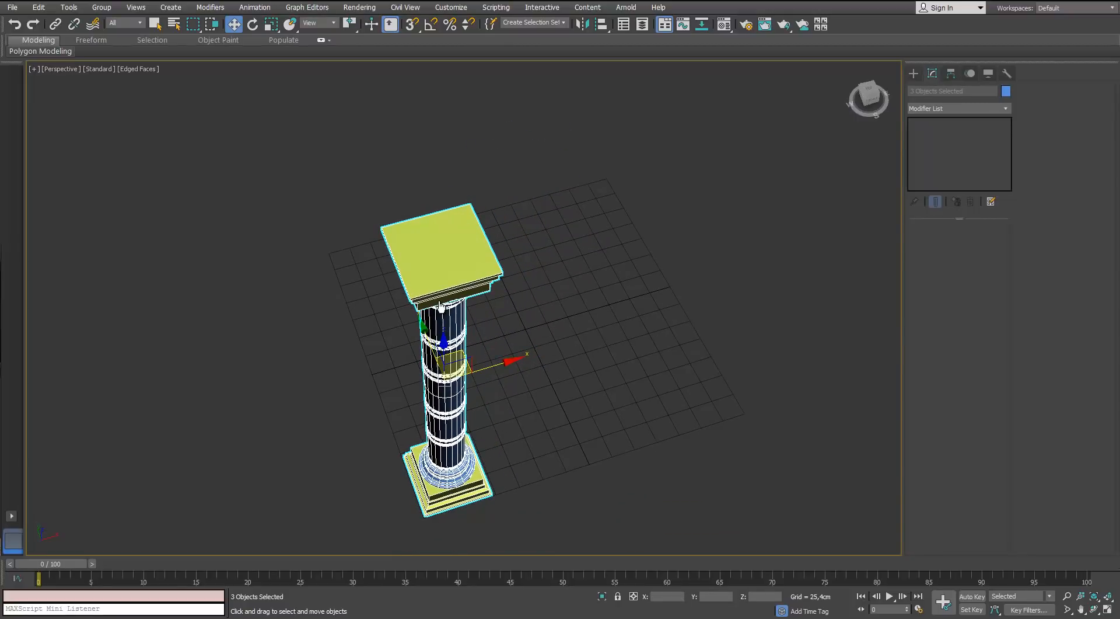
Step: Try to copy the column and its plinths along X across the grid, and delete the copy
{"action": "scroll", "coordinate": [441, 307], "scroll_direction": "down", "scroll_amount": 3}
{"action": "mouse_move", "coordinate": [441, 307]}
{"action": "middle_mouse_down"}
{"action": "mouse_move", "coordinate": [365, 317]}
{"action": "mouse_move", "coordinate": [441, 277]}
{"action": "mouse_move", "coordinate": [418, 344]}
{"action": "middle_mouse_up"}
{"action": "left_click_drag", "start_coordinate": [429, 365], "coordinate": [633, 354], "text": "shift"}
{"action": "left_click", "coordinate": [562, 358]}
{"action": "mouse_move", "coordinate": [562, 358]}
{"action": "middle_mouse_down", "text": "alt"}
{"action": "mouse_move", "coordinate": [496, 327]}
{"action": "mouse_move", "coordinate": [487, 308]}
{"action": "mouse_move", "coordinate": [465, 312]}
{"action": "middle_mouse_up", "text": "alt"}
{"action": "key", "text": "Delete"}
Step: Try to draw a cylinder of about 220 cm radius at the grid's centre in the top view, and delete it
{"action": "key", "text": "t"}
{"action": "left_click", "coordinate": [914, 74]}
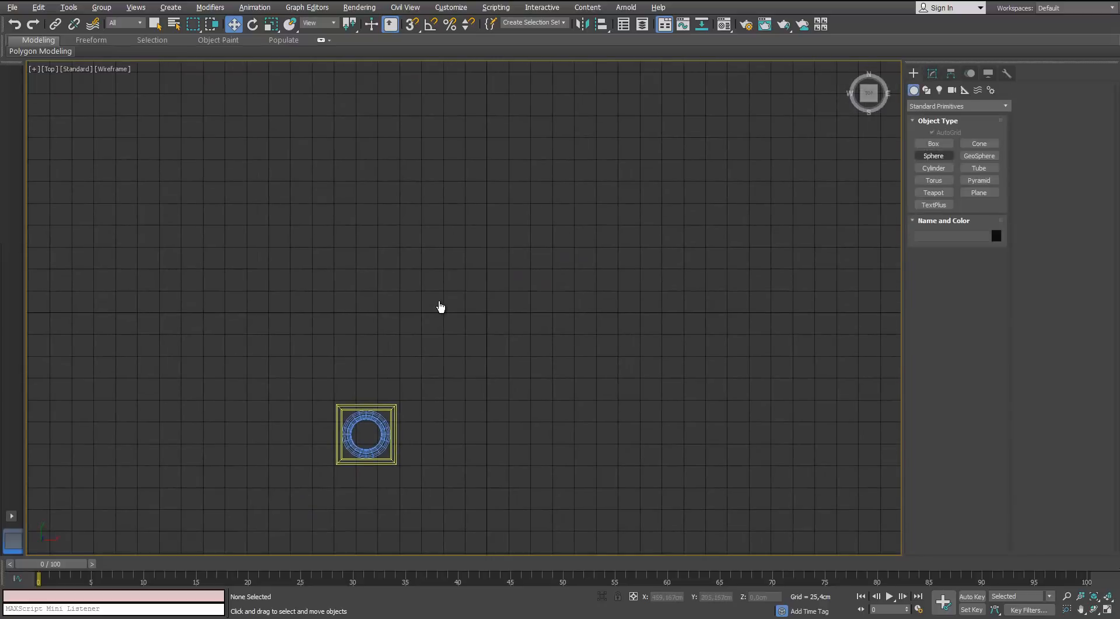
{"action": "left_click", "coordinate": [934, 169]}
{"action": "mouse_move", "coordinate": [484, 209]}
{"action": "left_mouse_down"}
{"action": "mouse_move", "coordinate": [457, 111]}
{"action": "mouse_move", "coordinate": [458, 123]}
{"action": "left_mouse_up"}
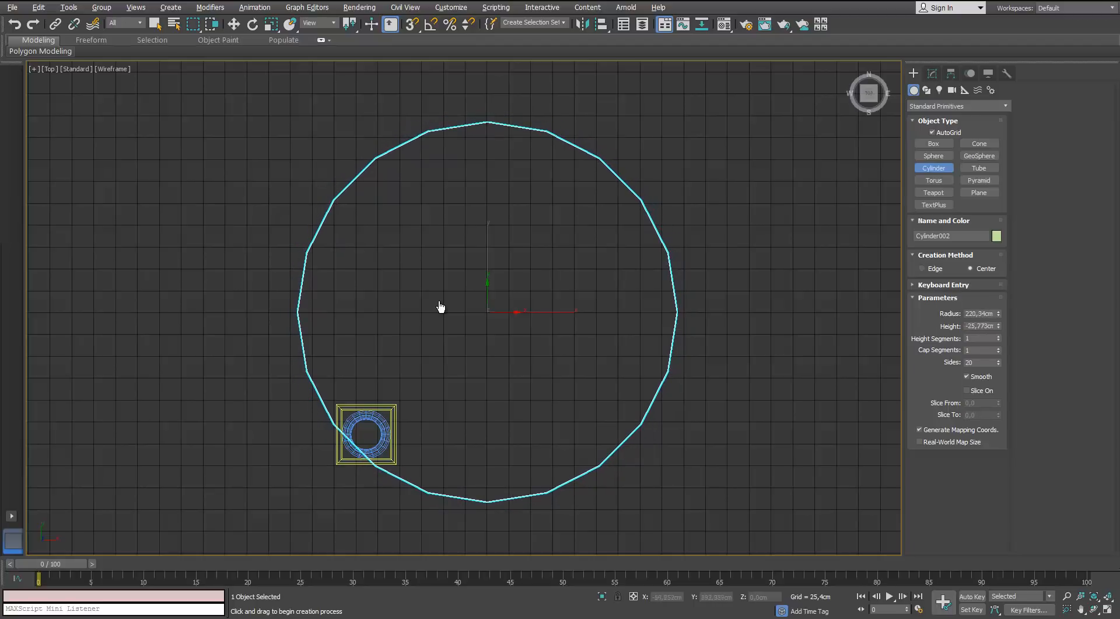
{"action": "key", "text": "Delete"}
{"action": "key", "text": "w"}
Step: Select the column and both plinths together and move them along X onto the grid's central axis
{"action": "scroll", "coordinate": [441, 307], "scroll_direction": "down", "scroll_amount": 3}
{"action": "key", "text": "p"}
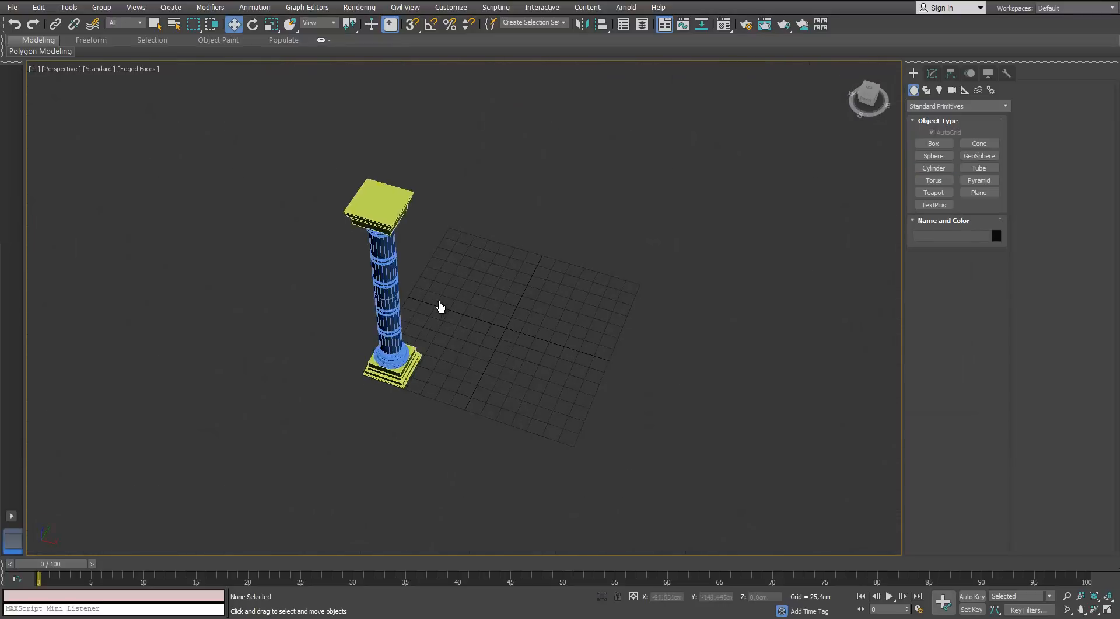
{"action": "scroll", "coordinate": [441, 307], "scroll_direction": "down", "scroll_amount": 3}
{"action": "key", "text": "ctrl+a"}
{"action": "middle_click_drag", "start_coordinate": [441, 308], "coordinate": [464, 345], "text": "alt"}
{"action": "scroll", "coordinate": [441, 307], "scroll_direction": "up", "scroll_amount": 3}
{"action": "left_click_drag", "start_coordinate": [443, 285], "coordinate": [554, 294]}
{"action": "mouse_move", "coordinate": [440, 308]}
{"action": "middle_mouse_down", "text": "alt"}
{"action": "mouse_move", "coordinate": [441, 327]}
{"action": "mouse_move", "coordinate": [441, 286]}
{"action": "mouse_move", "coordinate": [423, 298]}
{"action": "mouse_move", "coordinate": [441, 308]}
{"action": "middle_mouse_up", "text": "alt"}
{"action": "scroll", "coordinate": [440, 307], "scroll_direction": "up", "scroll_amount": 4}
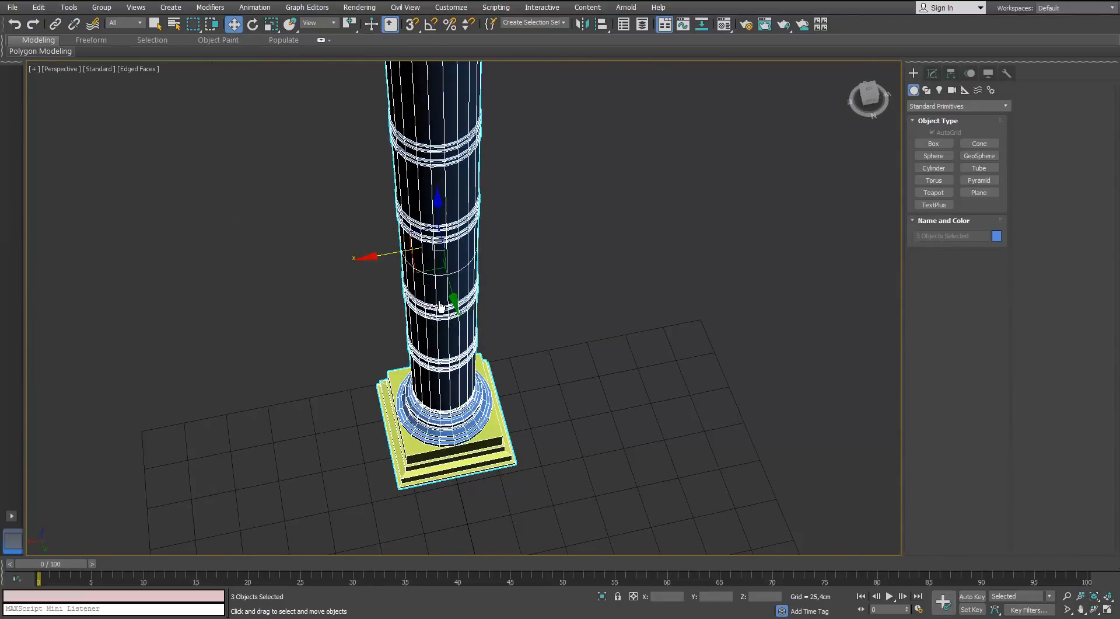
{"action": "left_click_drag", "start_coordinate": [385, 255], "coordinate": [383, 255]}
Step: Draw a cylinder centred on the grid origin, about 179 cm in radius and 84 cm deep, reaching the plinth's outer edge
{"action": "key", "text": "t"}
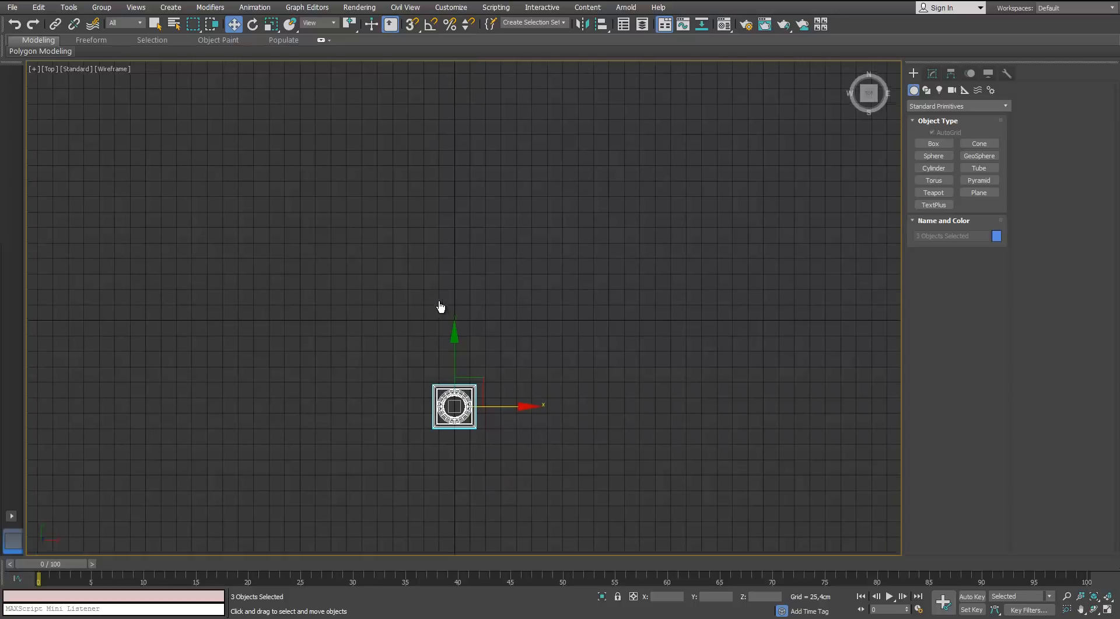
{"action": "middle_click_drag", "start_coordinate": [441, 308], "coordinate": [487, 259]}
{"action": "left_click", "coordinate": [933, 168]}
{"action": "scroll", "coordinate": [528, 392], "scroll_direction": "up", "scroll_amount": 4}
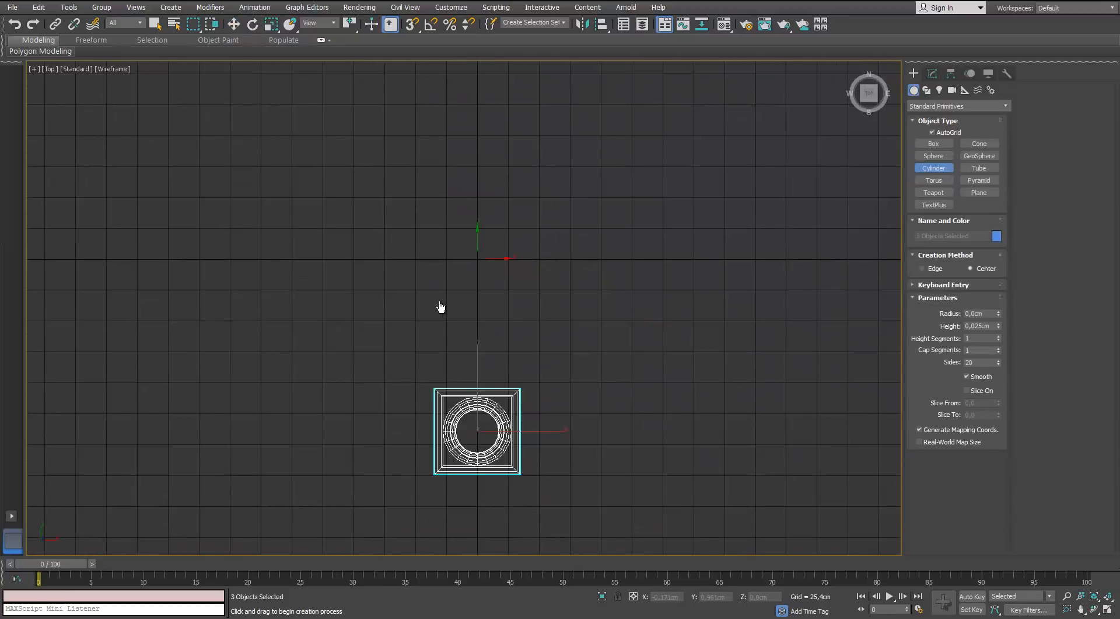
{"action": "left_click_drag", "start_coordinate": [477, 258], "coordinate": [487, 40]}
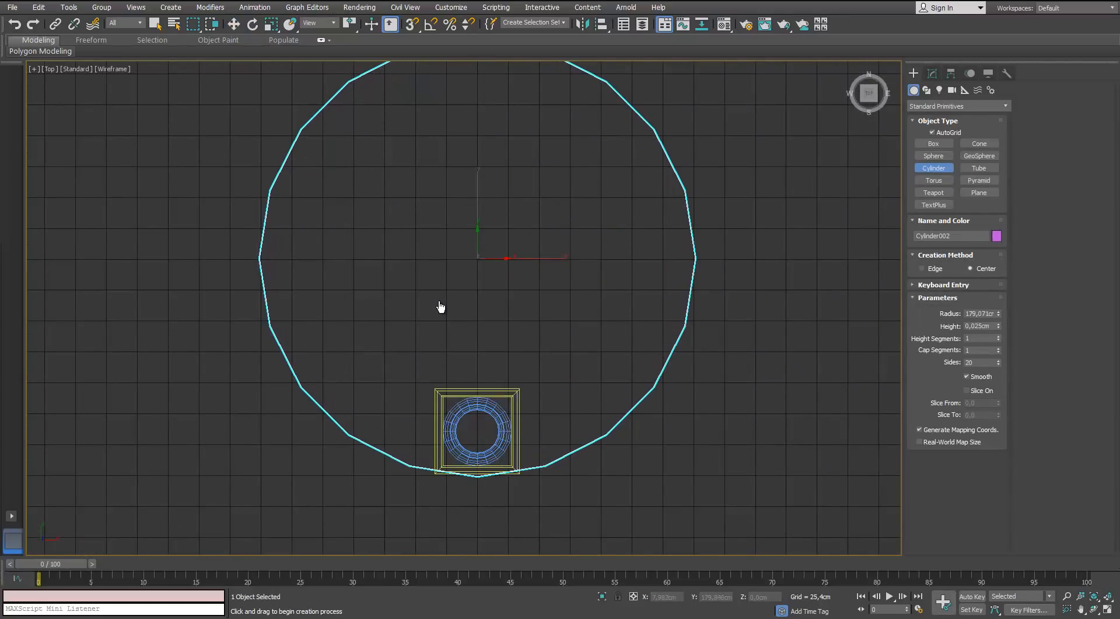
{"action": "key", "text": "w"}
{"action": "middle_click_drag", "start_coordinate": [441, 308], "coordinate": [409, 377]}
{"action": "key", "text": "p"}
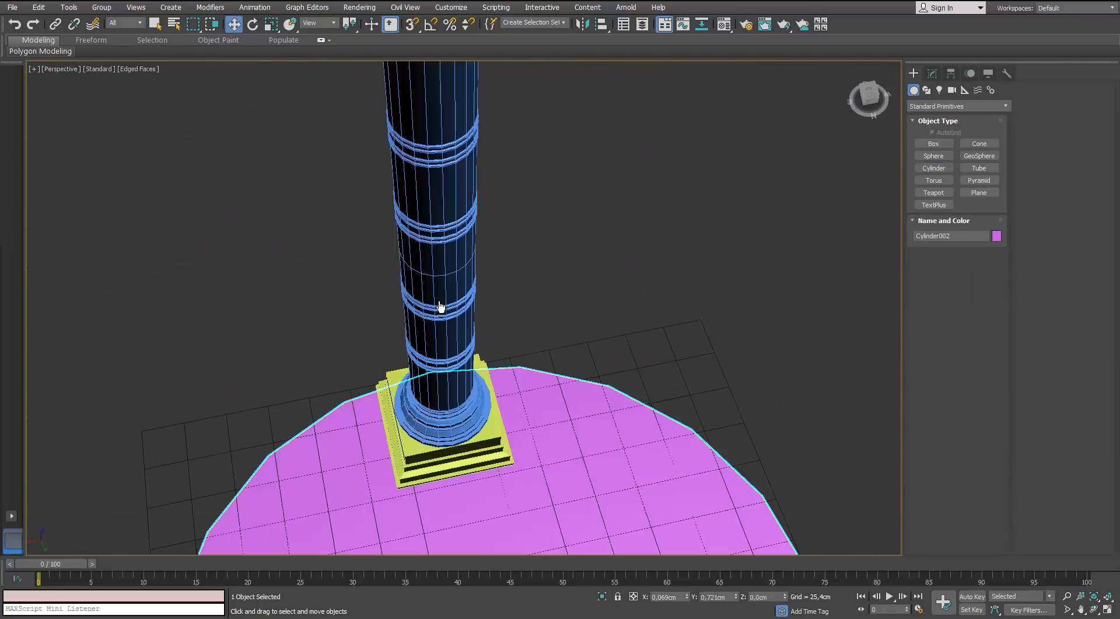
Step: Raise the cylinder to a Z position of about 448 cm so that its underside rests on the column's upper plinth
{"action": "scroll", "coordinate": [441, 308], "scroll_direction": "down", "scroll_amount": 6}
{"action": "scroll", "coordinate": [441, 308], "scroll_direction": "up", "scroll_amount": 3}
{"action": "middle_click_drag", "start_coordinate": [441, 307], "coordinate": [474, 418], "text": "alt"}
{"action": "left_click_drag", "start_coordinate": [445, 414], "coordinate": [445, 39]}
{"action": "mouse_move", "coordinate": [441, 307]}
{"action": "middle_mouse_down", "text": "alt"}
{"action": "mouse_move", "coordinate": [496, 298]}
{"action": "mouse_move", "coordinate": [470, 338]}
{"action": "mouse_move", "coordinate": [424, 292]}
{"action": "mouse_move", "coordinate": [440, 307]}
{"action": "middle_mouse_up", "text": "alt"}
{"action": "scroll", "coordinate": [441, 308], "scroll_direction": "up", "scroll_amount": 3}
Step: Set the cylinder's sides to 36 and convert it to an Editable Poly
{"action": "left_click", "coordinate": [933, 73]}
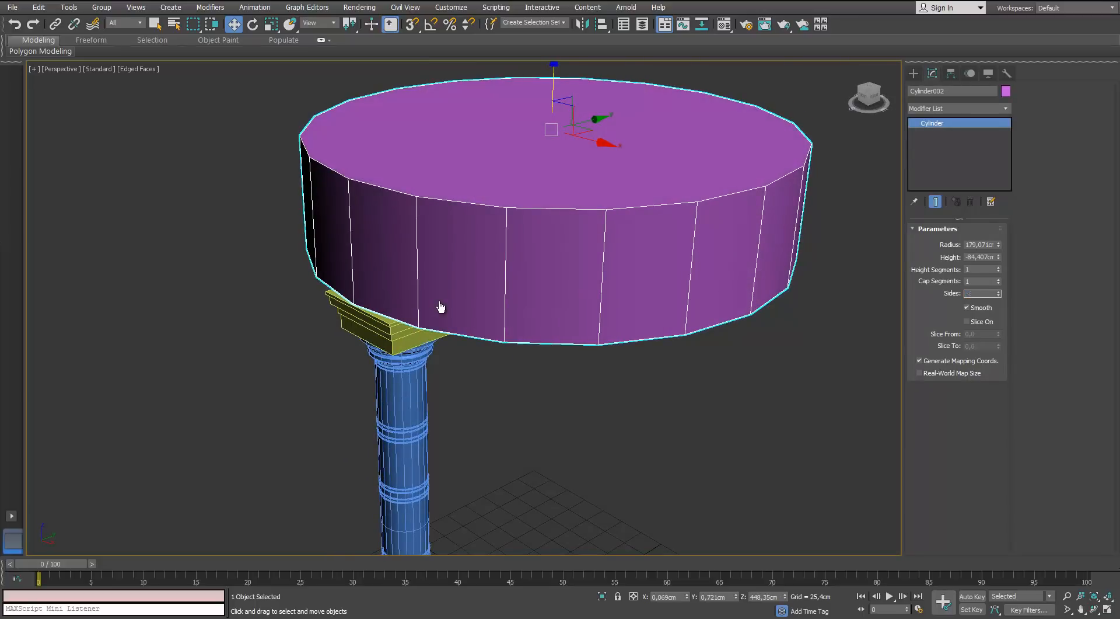
{"action": "key", "text": "Return"}
{"action": "scroll", "coordinate": [441, 308], "scroll_direction": "down", "scroll_amount": 3}
{"action": "mouse_move", "coordinate": [440, 307]}
{"action": "middle_mouse_down", "text": "alt"}
{"action": "mouse_move", "coordinate": [440, 347]}
{"action": "mouse_move", "coordinate": [441, 311]}
{"action": "middle_mouse_up", "text": "alt"}
{"action": "scroll", "coordinate": [440, 308], "scroll_direction": "up", "scroll_amount": 3}
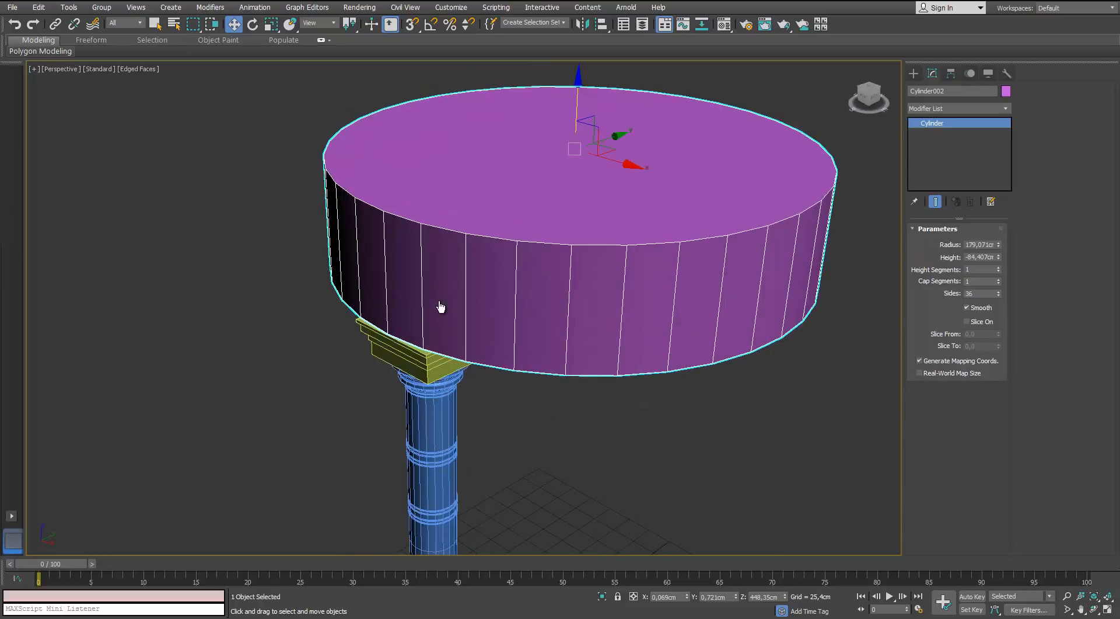
{"action": "right_click", "coordinate": [550, 275]}
{"action": "mouse_move", "coordinate": [598, 395]}
{"action": "left_click", "coordinate": [503, 407]}
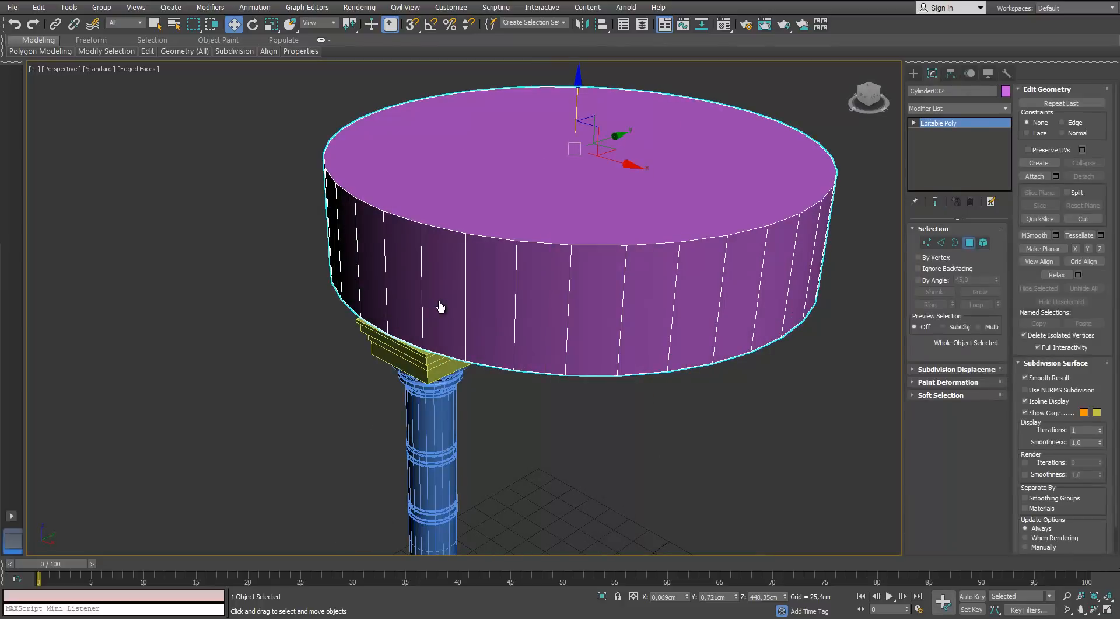
Step: Lower the cylinder's top polygon by about 75 cm to leave a thin disc, and delete that polygon
{"action": "left_click", "coordinate": [969, 242]}
{"action": "left_click", "coordinate": [613, 181]}
{"action": "left_click_drag", "start_coordinate": [577, 108], "coordinate": [576, 208]}
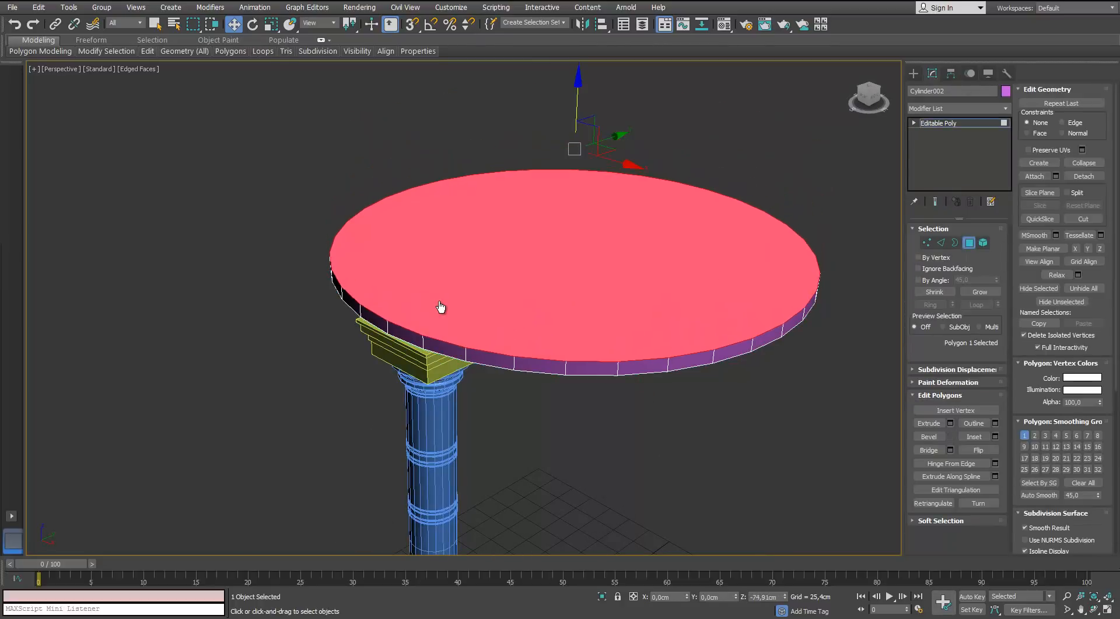
{"action": "middle_click_drag", "start_coordinate": [440, 307], "coordinate": [455, 251], "text": "alt"}
{"action": "middle_click_drag", "start_coordinate": [441, 306], "coordinate": [441, 307], "text": "alt"}
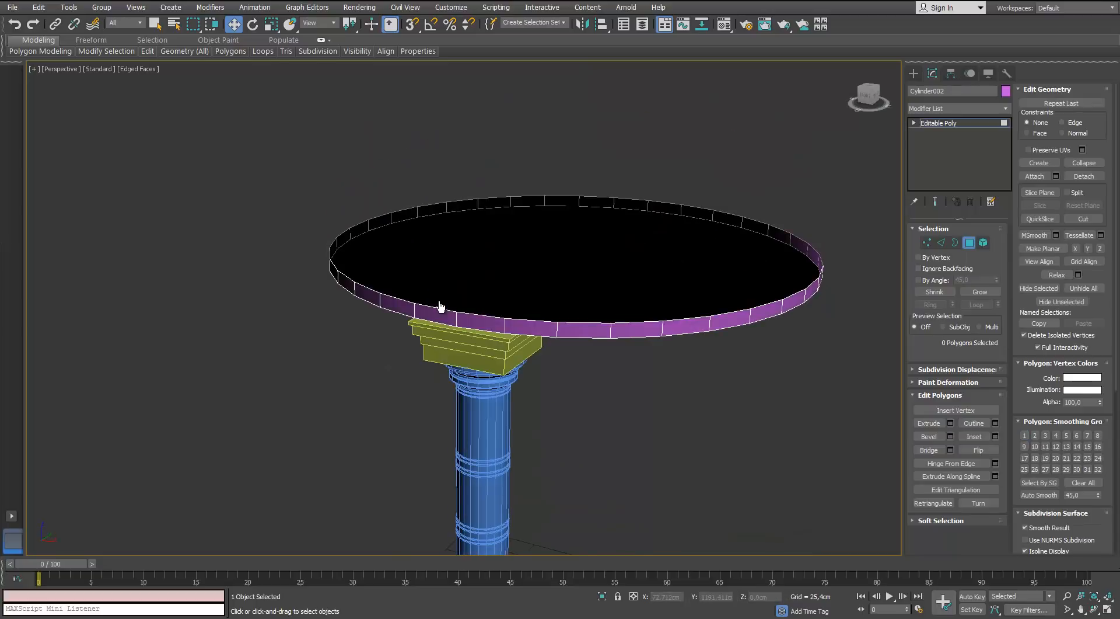
Step: Extend the disc's open top border outward with a scaled copy, and raise the new edge to about 381.7 cm
{"action": "key", "text": "3"}
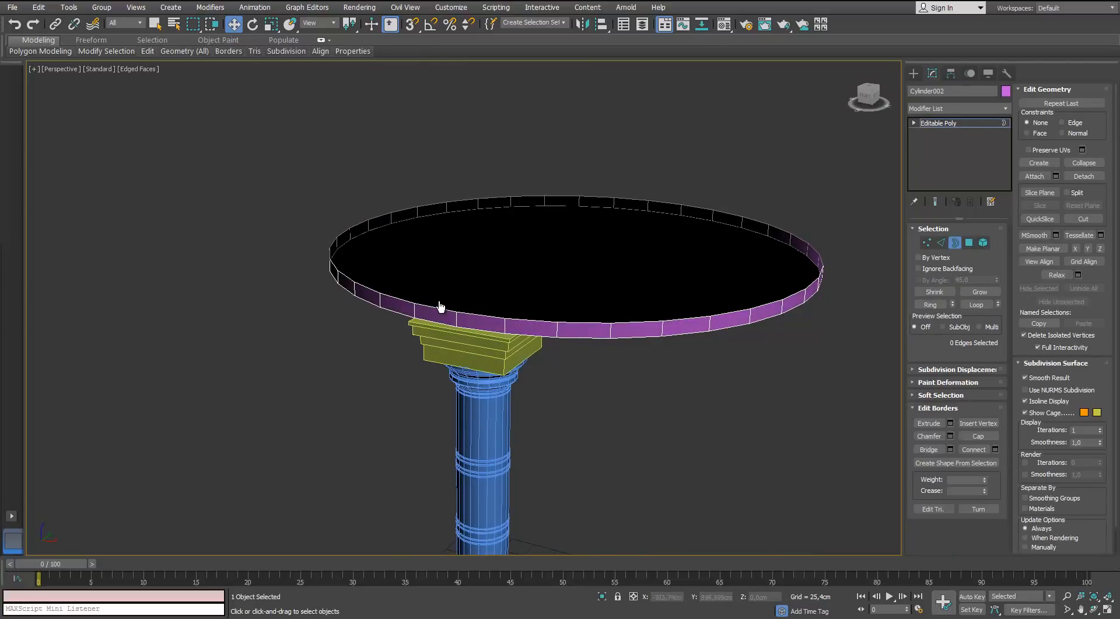
{"action": "left_click", "coordinate": [440, 307]}
{"action": "key", "text": "z"}
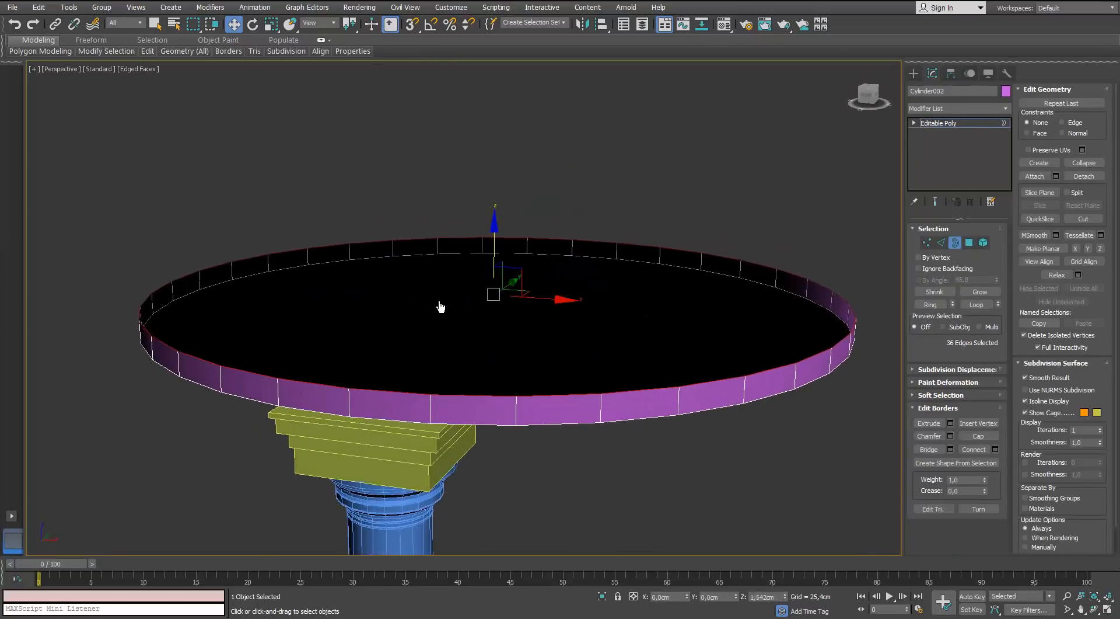
{"action": "left_click_drag", "start_coordinate": [494, 245], "coordinate": [494, 241]}
{"action": "key", "text": "r"}
{"action": "left_click_drag", "start_coordinate": [496, 281], "coordinate": [496, 272], "text": "shift"}
{"action": "middle_click_drag", "start_coordinate": [440, 306], "coordinate": [440, 270], "text": "alt"}
{"action": "key", "text": "z"}
{"action": "key", "text": "w"}
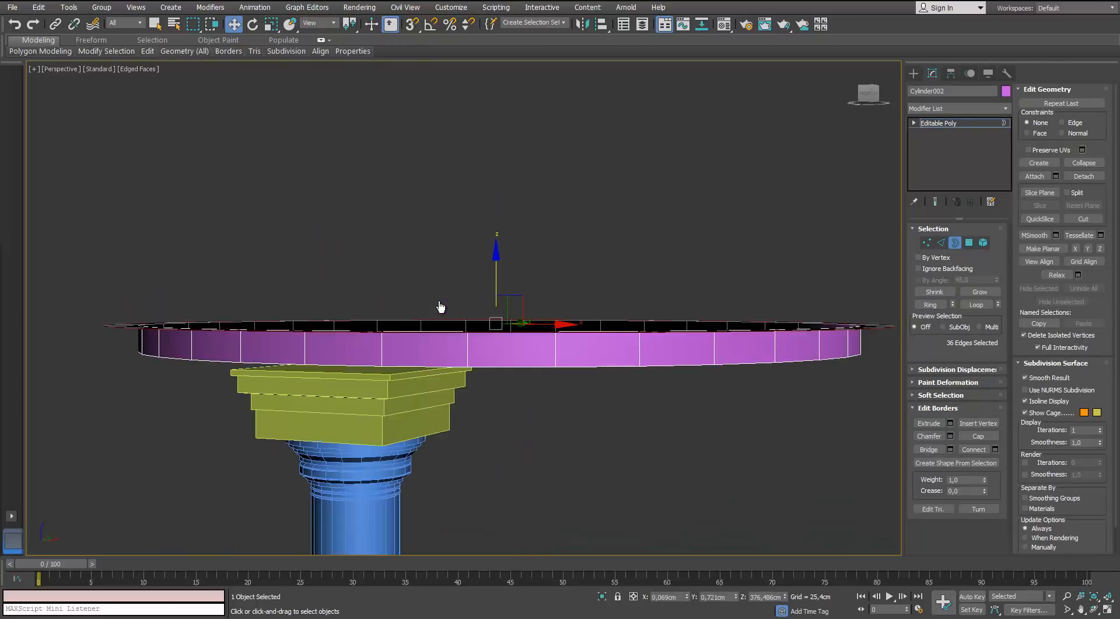
{"action": "left_click_drag", "start_coordinate": [496, 273], "coordinate": [496, 263]}
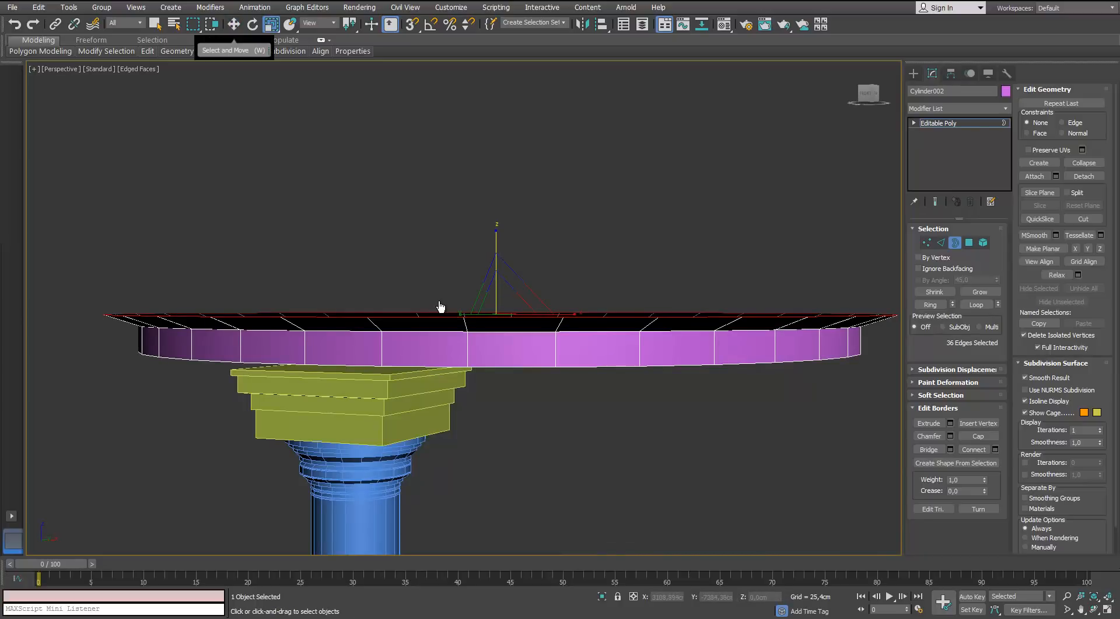
Step: Extrude the rim's border upward to about 385.7 cm and again to about 388.7 cm, with a narrow outward ledge between
{"action": "left_click", "coordinate": [234, 24]}
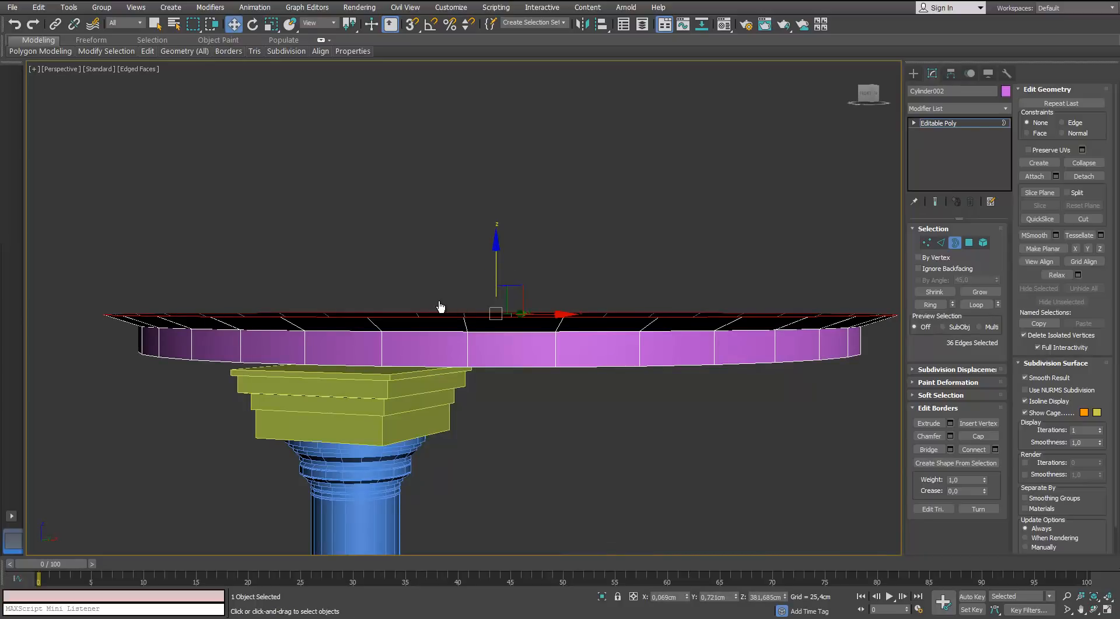
{"action": "left_click_drag", "start_coordinate": [496, 273], "coordinate": [496, 261], "text": "shift"}
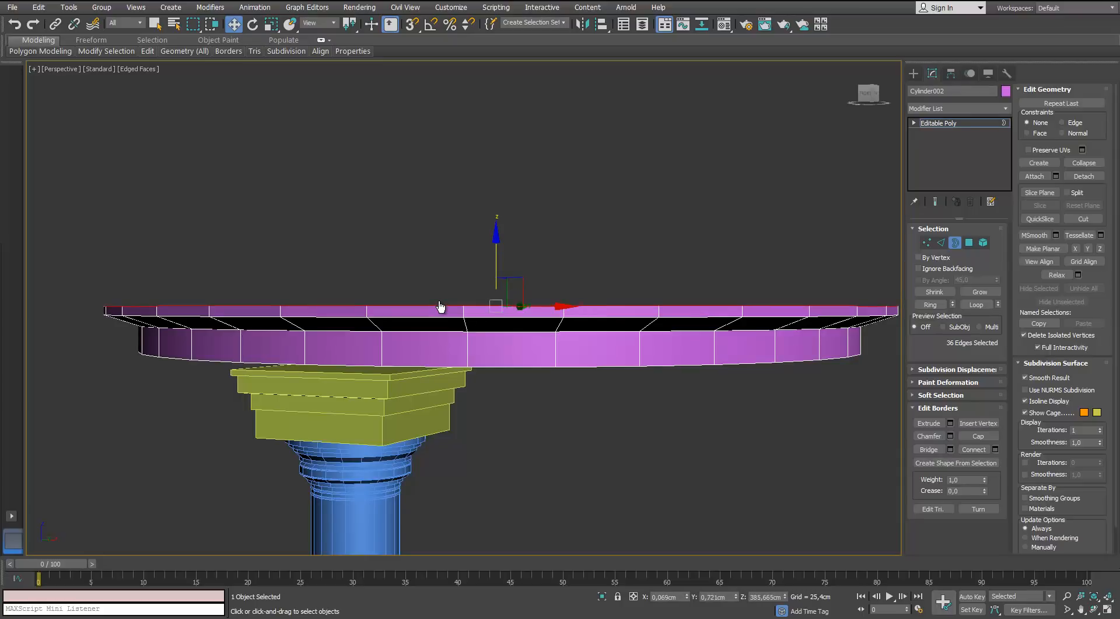
{"action": "middle_click_drag", "start_coordinate": [440, 306], "coordinate": [447, 288], "text": "alt"}
{"action": "key", "text": "w"}
{"action": "left_click_drag", "start_coordinate": [492, 273], "coordinate": [492, 265], "text": "shift"}
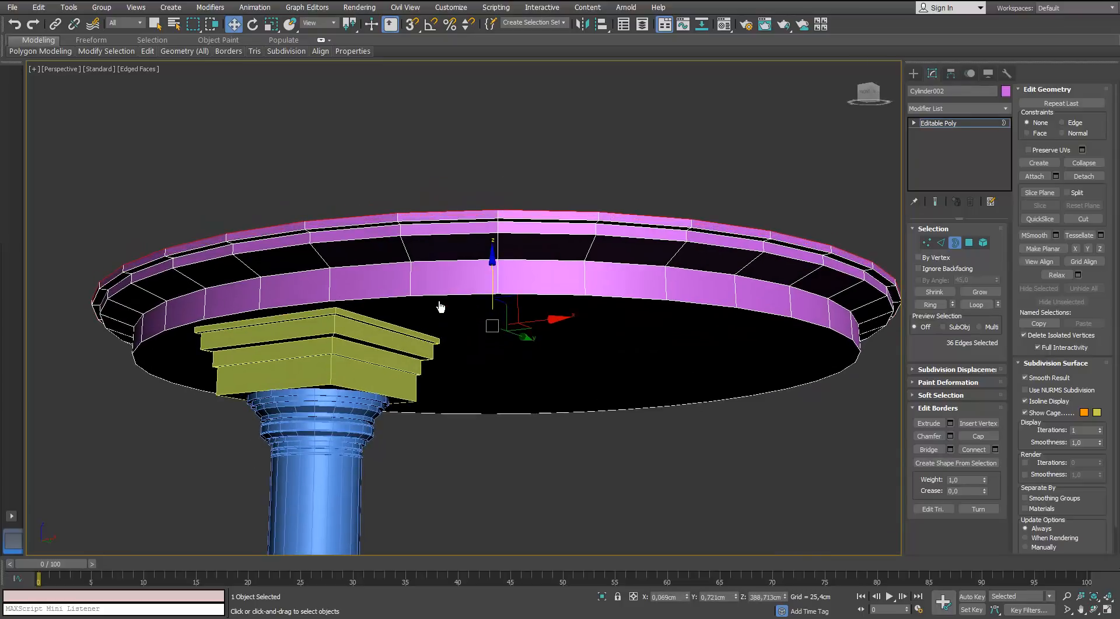
Step: Add another narrow outward ledge to the rim's border and extrude it upward to about 392.6 cm
{"action": "key", "text": "r"}
{"action": "left_click_drag", "start_coordinate": [494, 336], "coordinate": [494, 334], "text": "shift"}
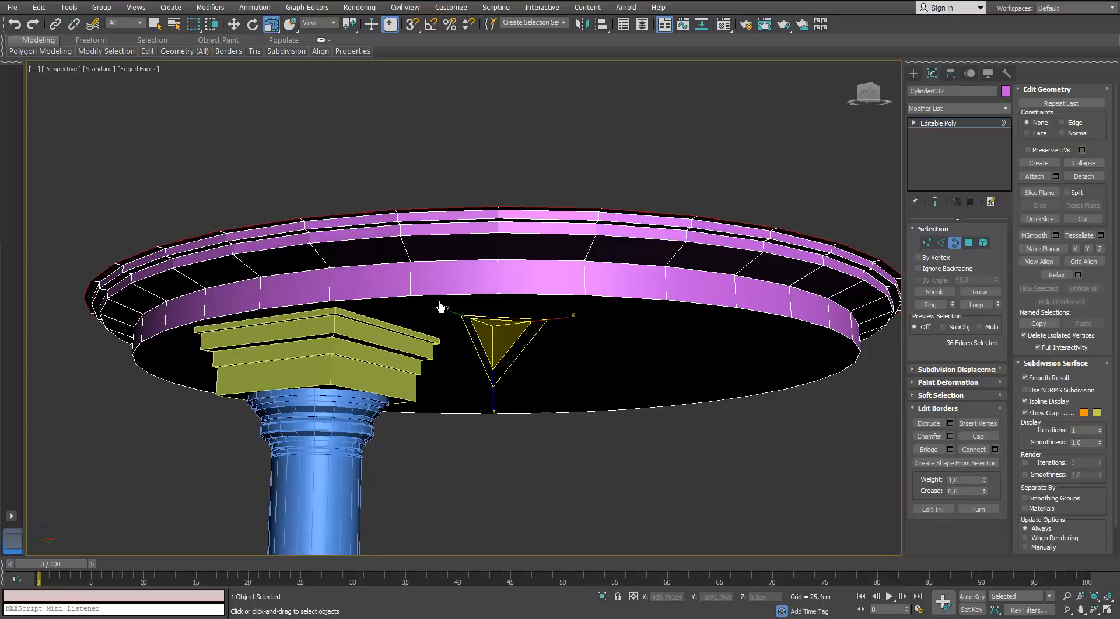
{"action": "key", "text": "w"}
{"action": "middle_click_drag", "start_coordinate": [441, 306], "coordinate": [440, 315], "text": "alt"}
{"action": "left_click_drag", "start_coordinate": [492, 280], "coordinate": [492, 266], "text": "shift"}
{"action": "mouse_move", "coordinate": [441, 306]}
{"action": "middle_mouse_down", "text": "alt"}
{"action": "mouse_move", "coordinate": [440, 342]}
{"action": "mouse_move", "coordinate": [440, 306]}
{"action": "middle_mouse_up", "text": "alt"}
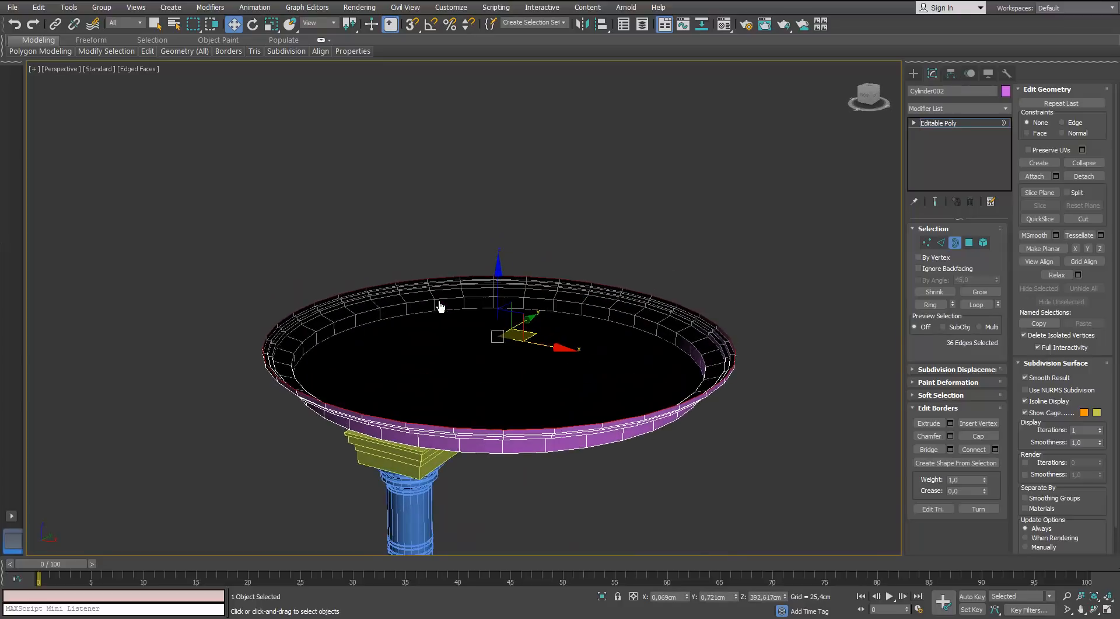
Step: Cap the disc's open top border and leave border editing
{"action": "key", "text": "alt+p"}
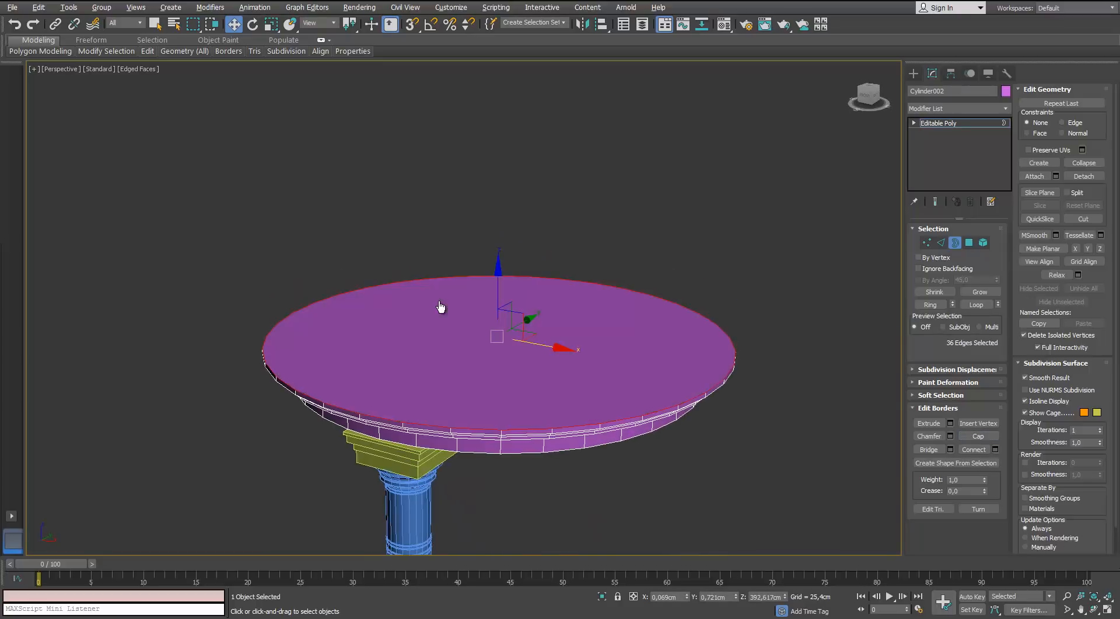
{"action": "key", "text": "3"}
{"action": "key", "text": "ctrl+d"}
{"action": "middle_click_drag", "start_coordinate": [440, 306], "coordinate": [440, 307], "text": "alt"}
{"action": "left_click", "coordinate": [441, 306]}
{"action": "left_click", "coordinate": [914, 73]}
{"action": "scroll", "coordinate": [441, 307], "scroll_direction": "up", "scroll_amount": 3}
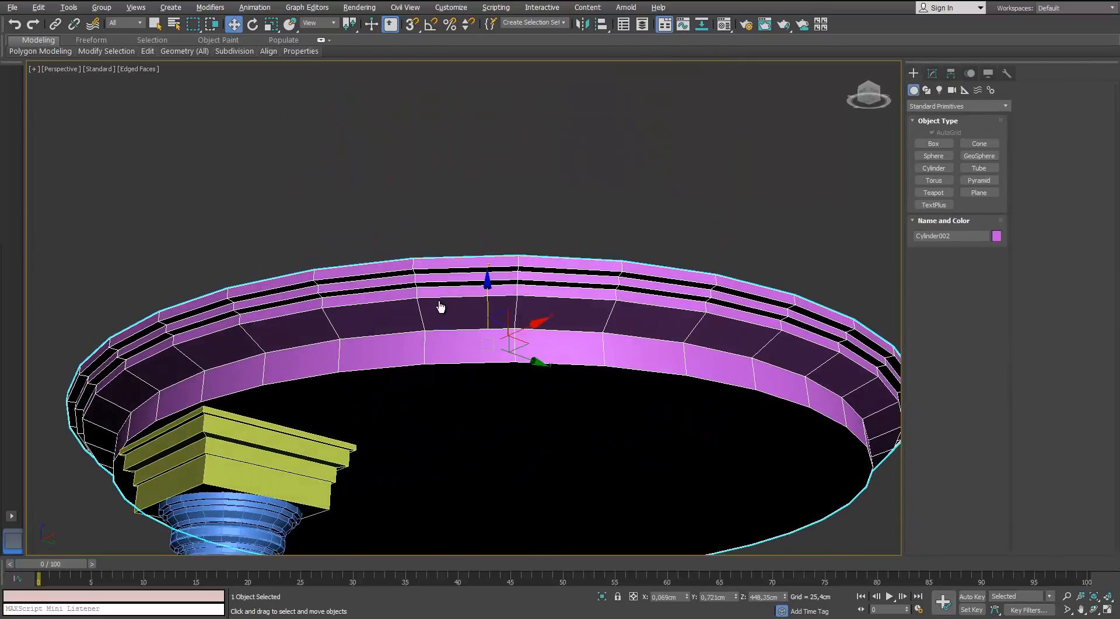
{"action": "key", "text": "2"}
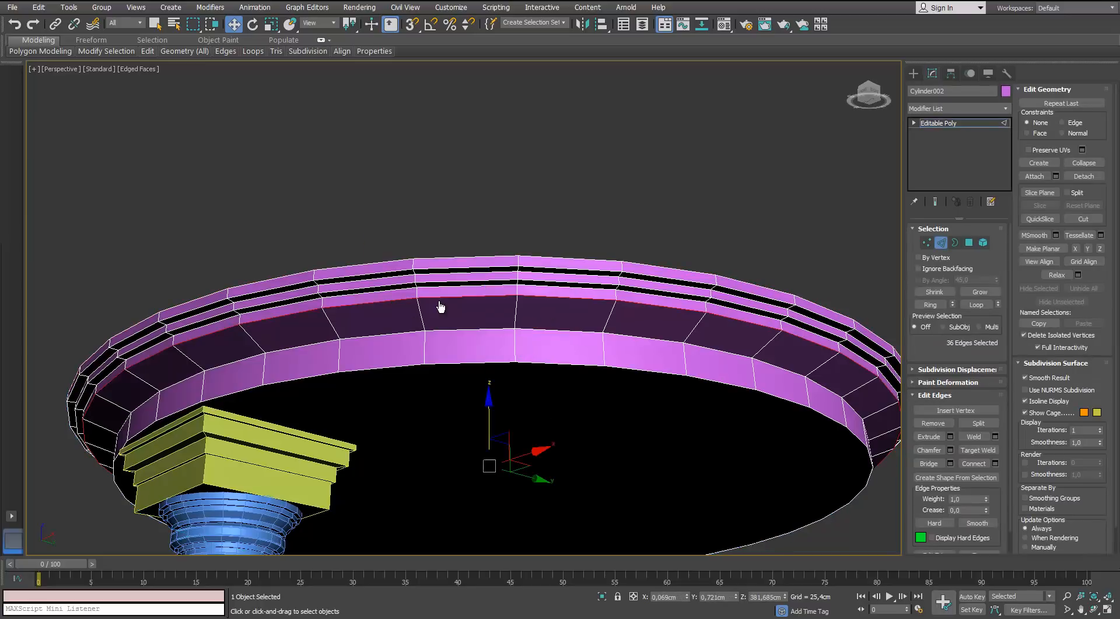
{"action": "middle_click_drag", "start_coordinate": [440, 306], "coordinate": [440, 306], "text": "alt"}
{"action": "key", "text": "2"}
Step: Draw a sphere of about 148 cm radius centred on the disc's top face
{"action": "left_click", "coordinate": [934, 156]}
{"action": "scroll", "coordinate": [441, 306], "scroll_direction": "down", "scroll_amount": 2}
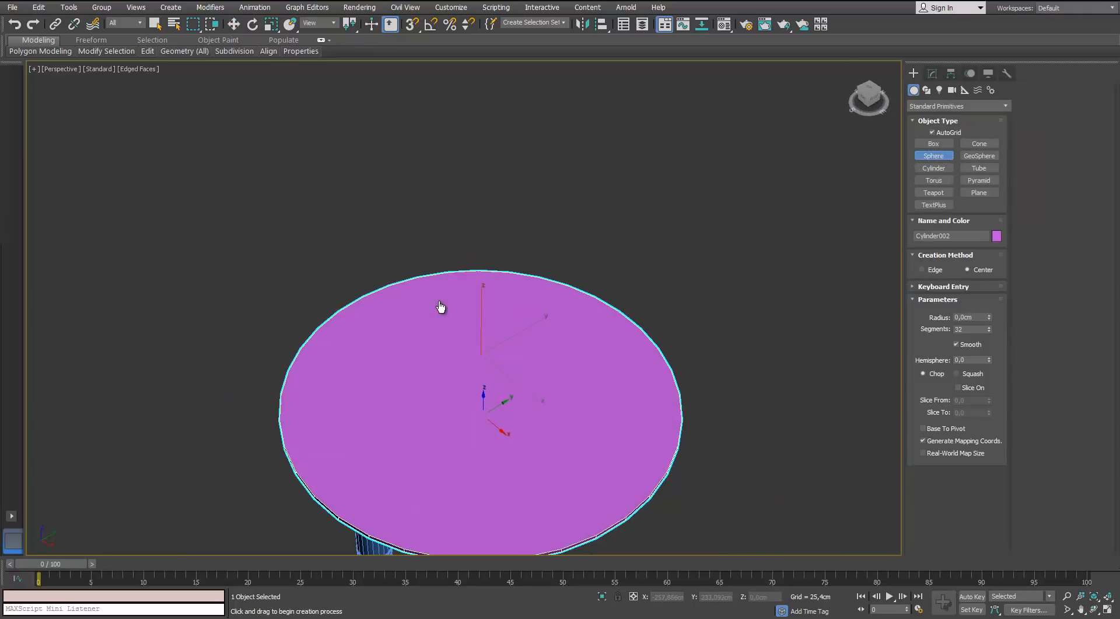
{"action": "left_click_drag", "start_coordinate": [481, 401], "coordinate": [333, 402]}
{"action": "middle_click_drag", "start_coordinate": [333, 401], "coordinate": [329, 385], "text": "alt"}
{"action": "scroll", "coordinate": [441, 306], "scroll_direction": "down", "scroll_amount": 4}
{"action": "middle_click_drag", "start_coordinate": [441, 306], "coordinate": [441, 248], "text": "alt"}
{"action": "scroll", "coordinate": [441, 306], "scroll_direction": "up", "scroll_amount": 2}
Step: Cut the sphere down to a dome with a Hemisphere value of 0.5
{"action": "left_click", "coordinate": [932, 74]}
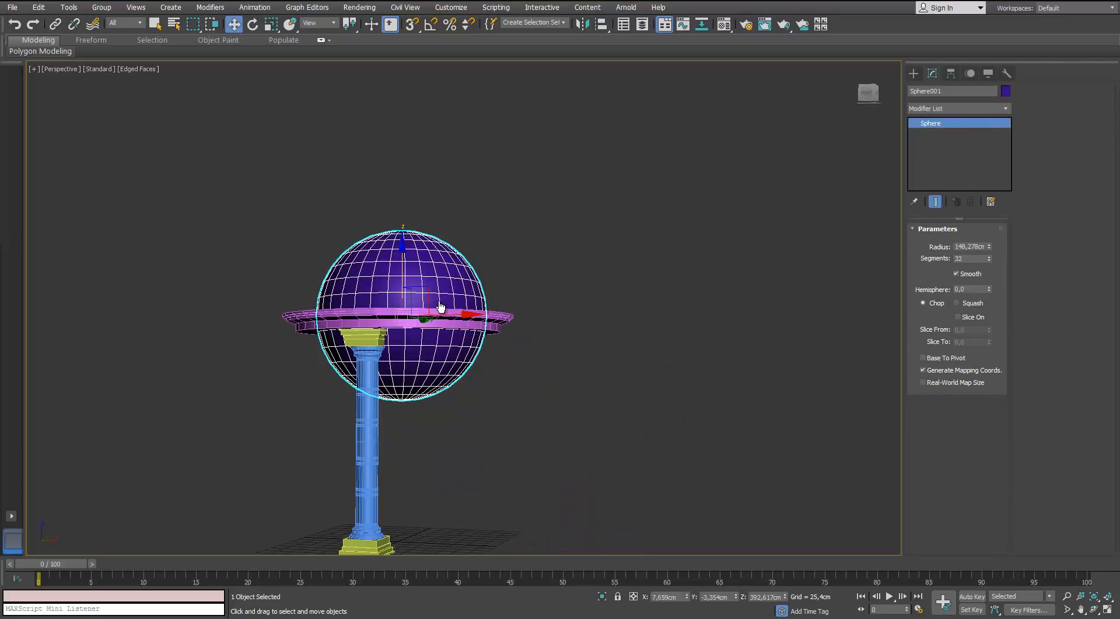
{"action": "left_click_drag", "start_coordinate": [989, 289], "coordinate": [989, 235]}
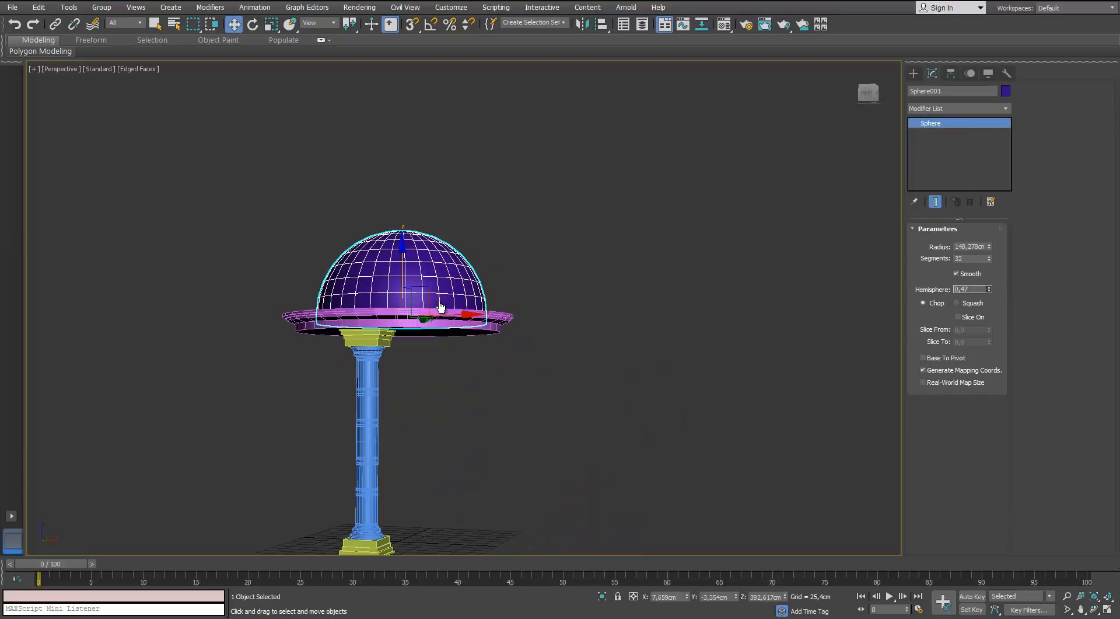
{"action": "scroll", "coordinate": [441, 306], "scroll_direction": "up", "scroll_amount": 4}
{"action": "mouse_move", "coordinate": [441, 306]}
{"action": "middle_mouse_down", "text": "alt"}
{"action": "mouse_move", "coordinate": [432, 342]}
{"action": "mouse_move", "coordinate": [417, 342]}
{"action": "middle_mouse_up", "text": "alt"}
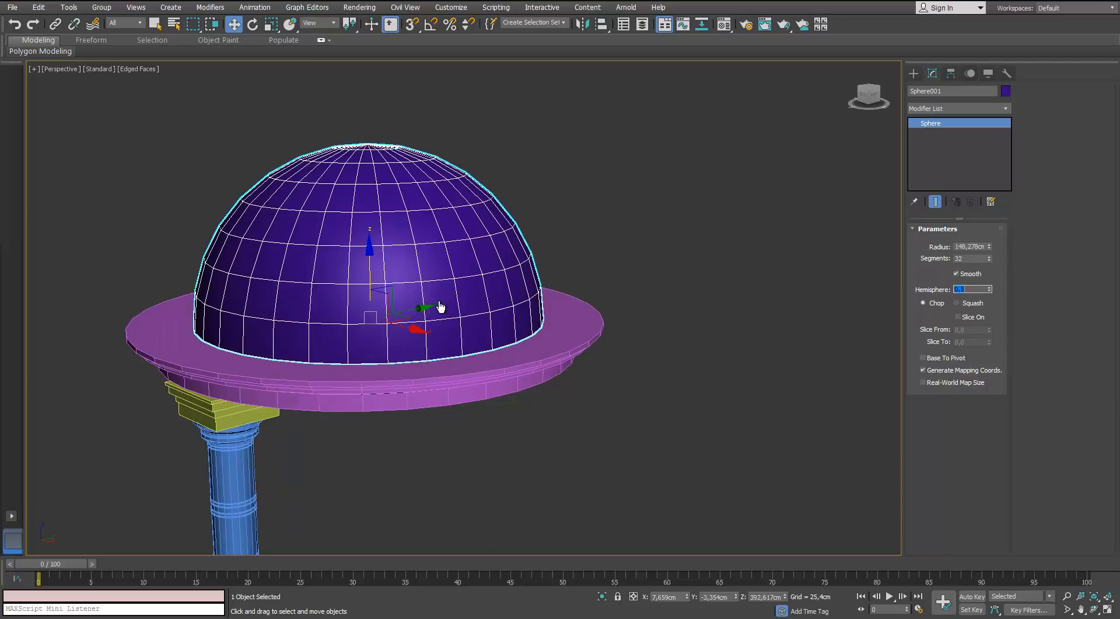
Step: Isolate the dome and convert it to an Editable Poly
{"action": "middle_click_drag", "start_coordinate": [440, 306], "coordinate": [458, 245], "text": "alt"}
{"action": "key", "text": "alt+q"}
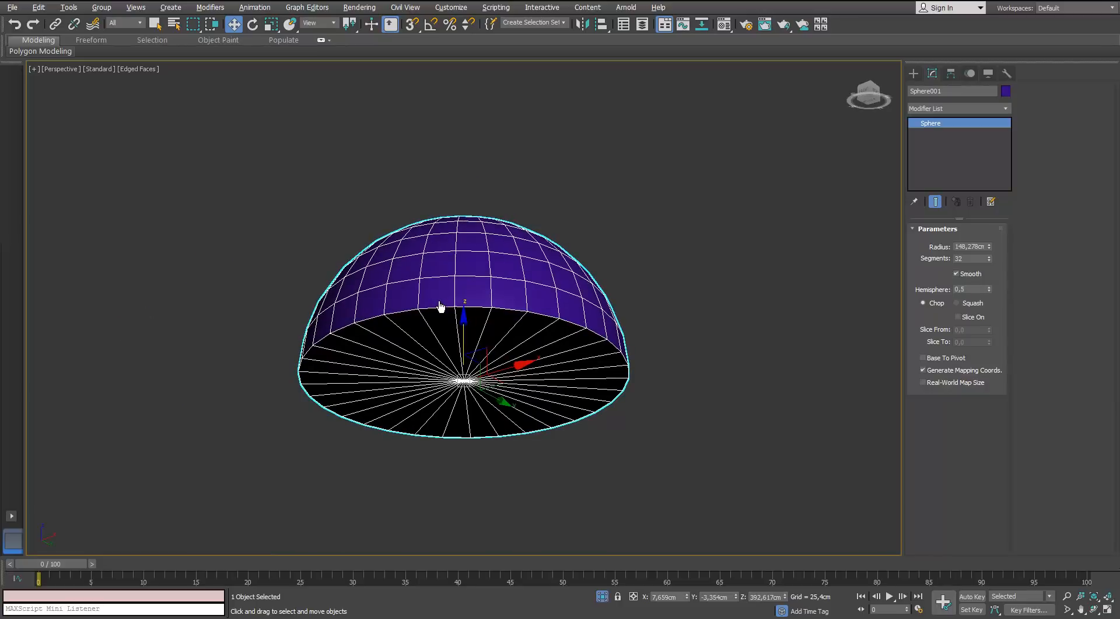
{"action": "right_click", "coordinate": [488, 284]}
{"action": "mouse_move", "coordinate": [512, 405]}
Step: Delete the centre vertex of the dome's flat underside to open it, and end the isolation
{"action": "key", "text": "1"}
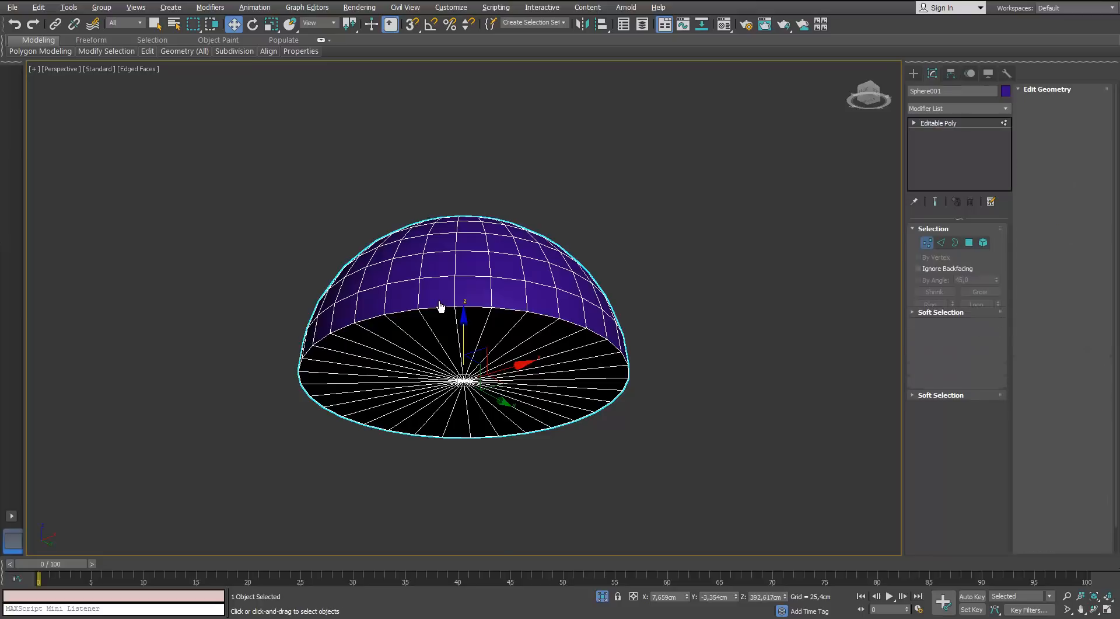
{"action": "scroll", "coordinate": [441, 307], "scroll_direction": "up", "scroll_amount": 3}
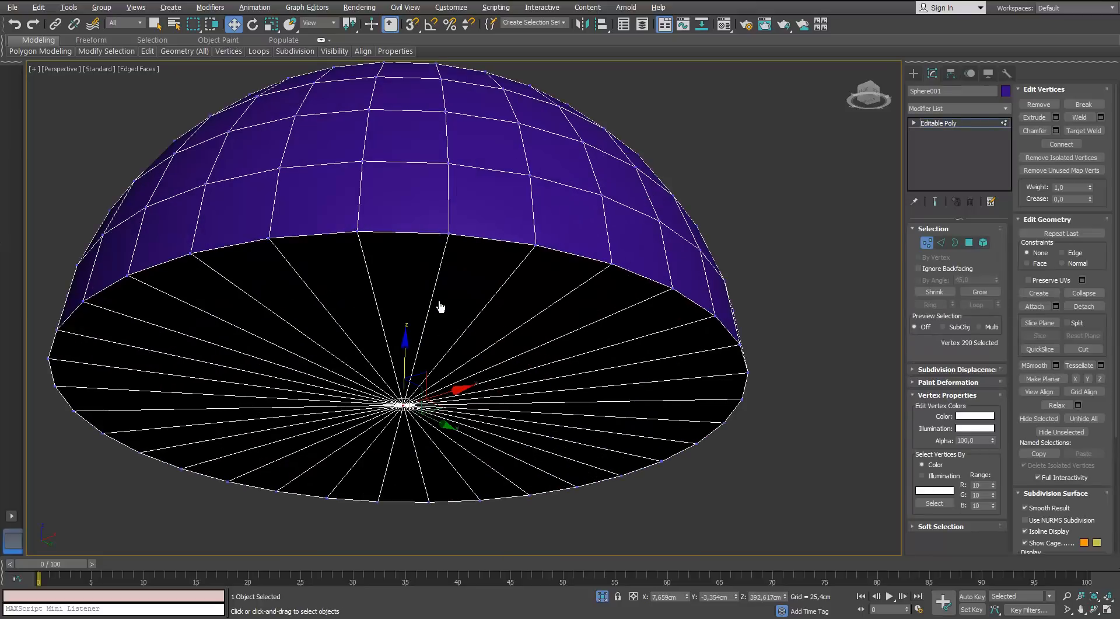
{"action": "key", "text": "Delete"}
{"action": "key", "text": "alt+q"}
Step: Select the polygons of the dome's top cap and extrude them 2.925 cm
{"action": "middle_click_drag", "start_coordinate": [440, 306], "coordinate": [477, 362], "text": "alt"}
{"action": "scroll", "coordinate": [441, 306], "scroll_direction": "up", "scroll_amount": 3}
{"action": "scroll", "coordinate": [441, 307], "scroll_direction": "up", "scroll_amount": 3}
{"action": "key", "text": "4"}
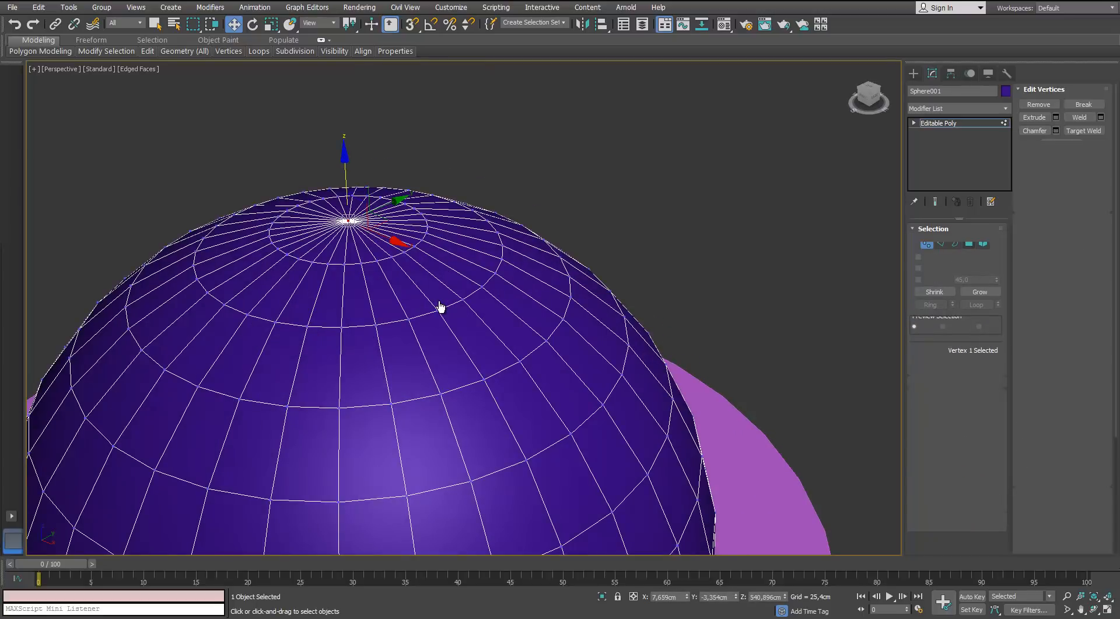
{"action": "middle_click_drag", "start_coordinate": [441, 306], "coordinate": [440, 306], "text": "alt"}
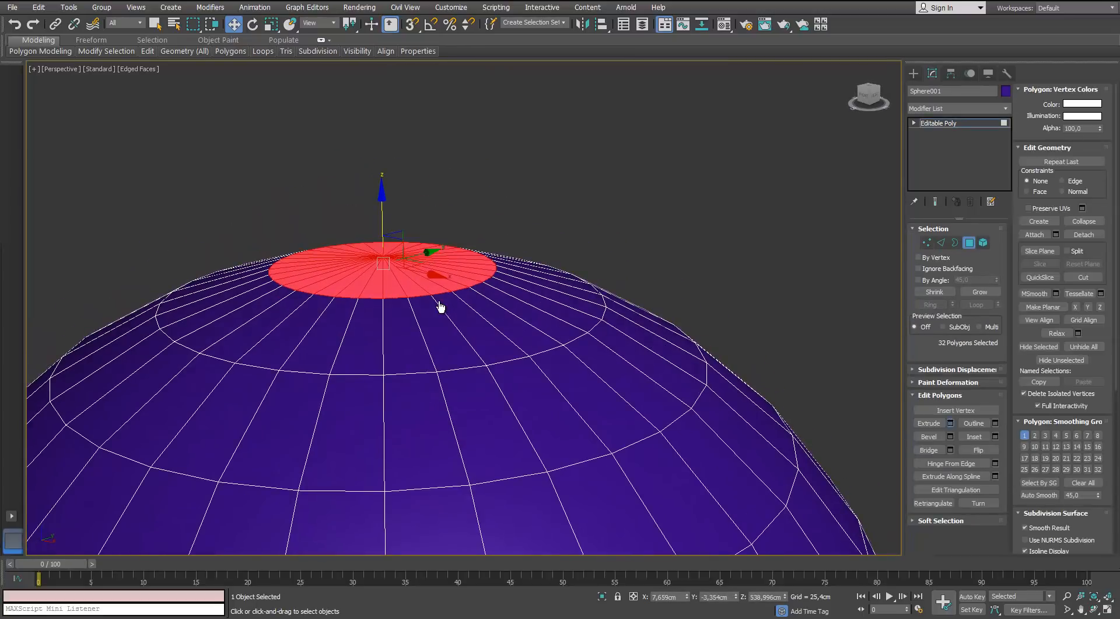
{"action": "key", "text": "shift+e"}
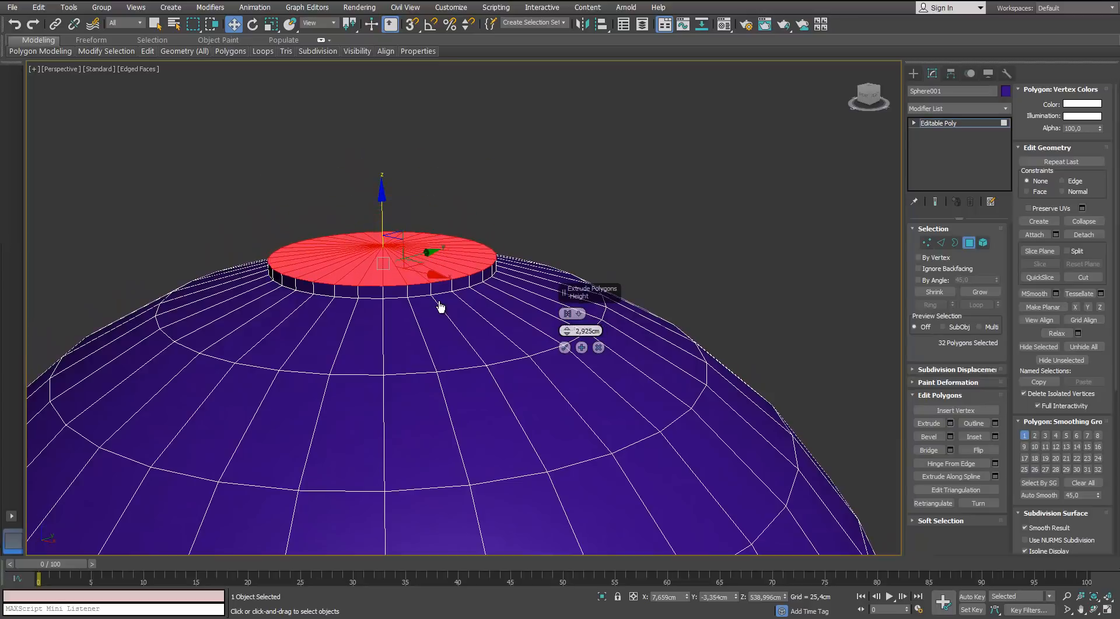
{"action": "key", "text": "Return"}
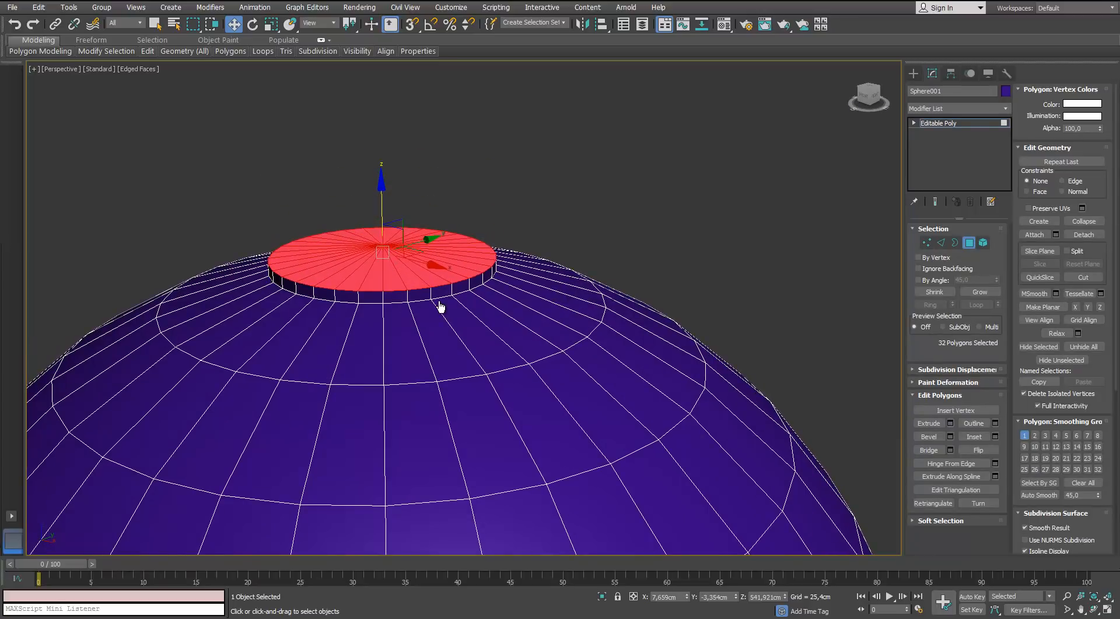
Step: Inset the extruded cap's top polygons, delete the inner ones and select the border of the resulting opening
{"action": "key", "text": "shift+i"}
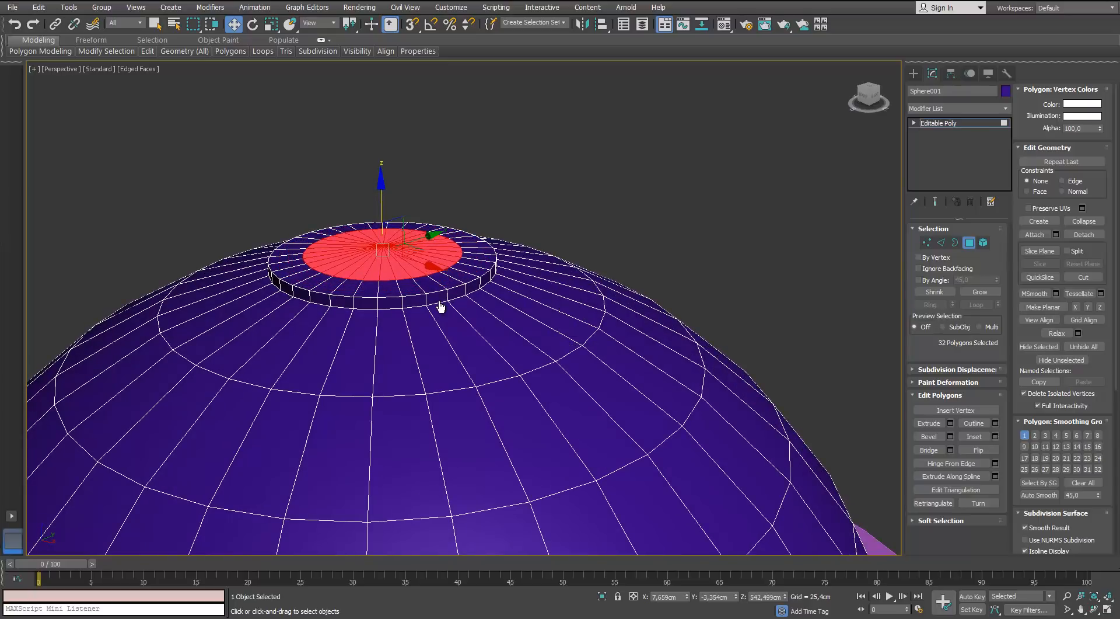
{"action": "key", "text": "Delete"}
{"action": "key", "text": "3"}
{"action": "key", "text": "ctrl+a"}
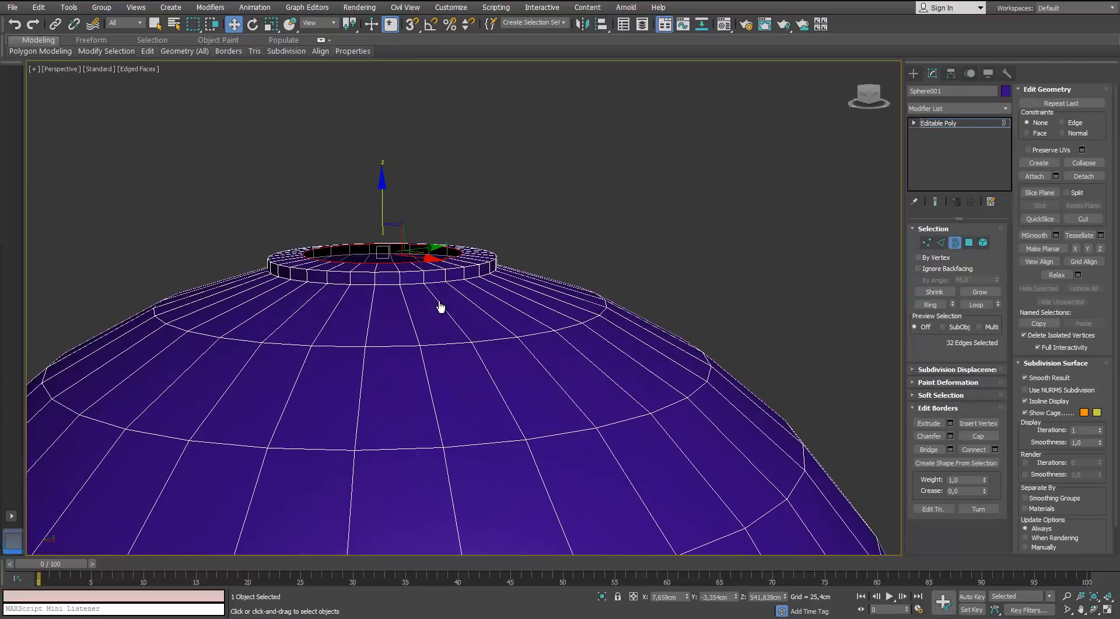
Step: Form a smaller second tier from the opening's border, scaled in to 77%, and extend a neck about 13.8 cm high from it
{"action": "scroll", "coordinate": [440, 307], "scroll_direction": "down", "scroll_amount": 5}
{"action": "scroll", "coordinate": [441, 307], "scroll_direction": "up", "scroll_amount": 3}
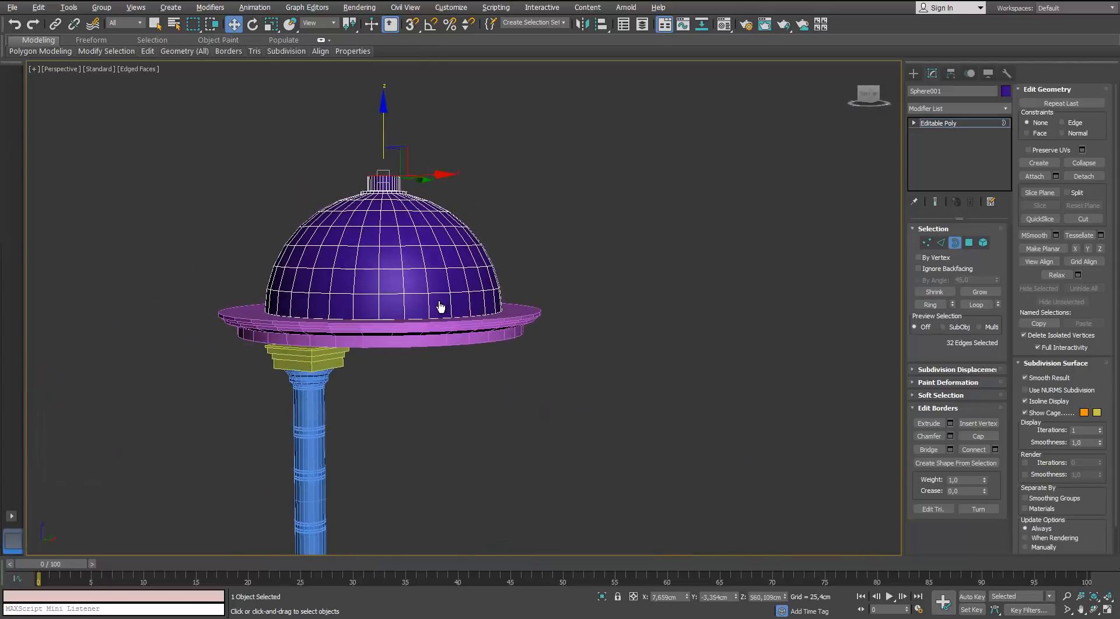
{"action": "scroll", "coordinate": [441, 307], "scroll_direction": "up", "scroll_amount": 5}
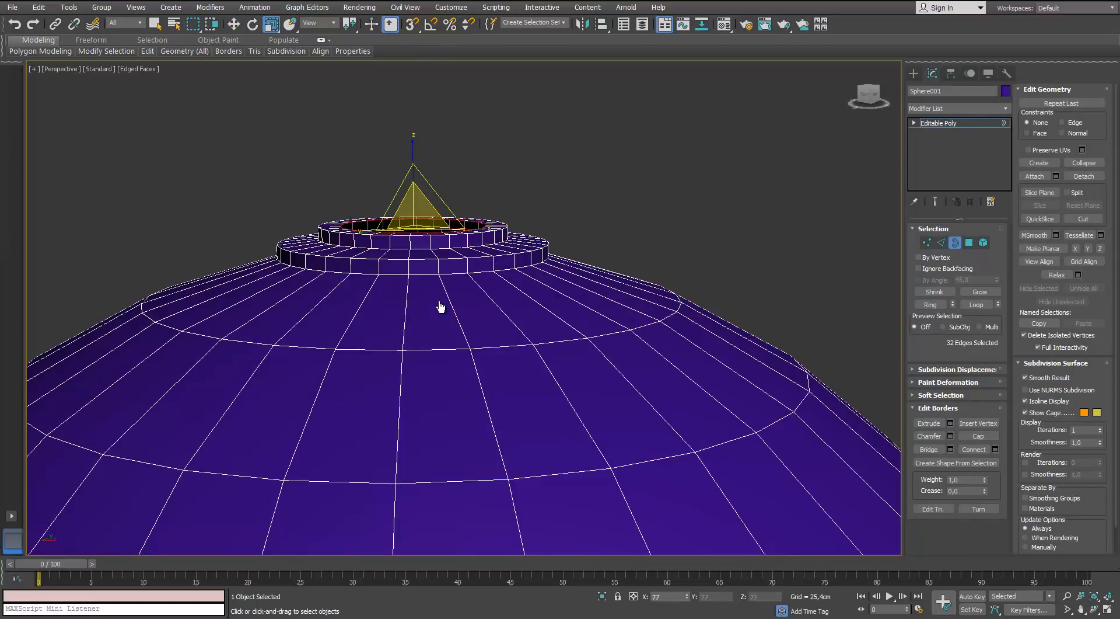
{"action": "key", "text": "w"}
{"action": "left_click_drag", "start_coordinate": [414, 169], "coordinate": [414, 105], "text": "shift"}
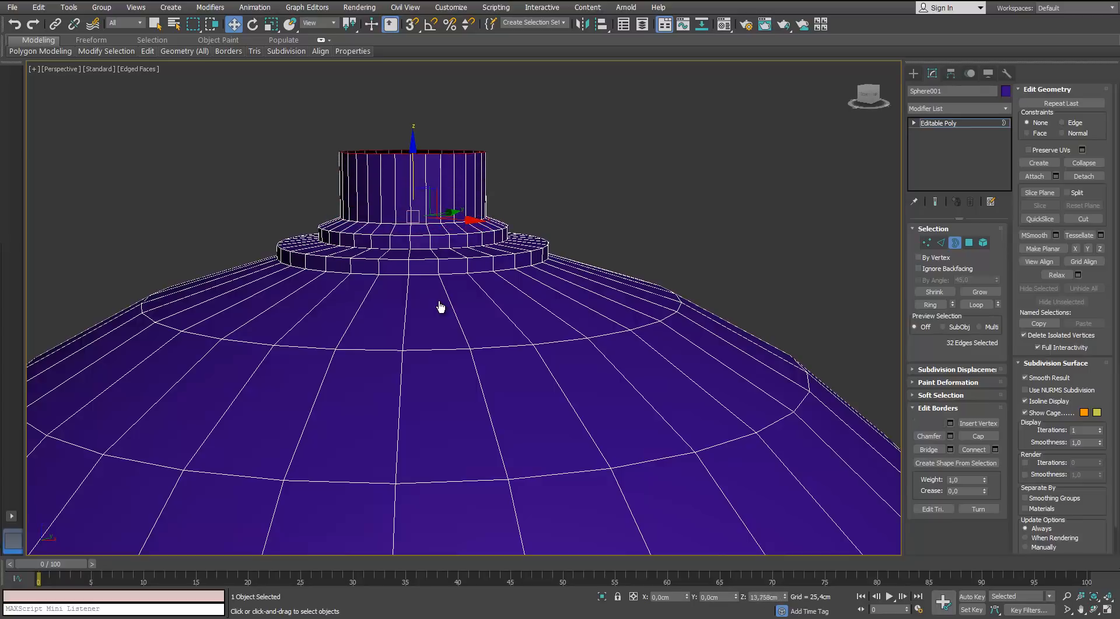
Step: Select the neck's ring of side polygons and scale it down slightly to make the neck slimmer and shorter
{"action": "scroll", "coordinate": [440, 308], "scroll_direction": "down", "scroll_amount": 8}
{"action": "middle_click_drag", "start_coordinate": [440, 307], "coordinate": [441, 286], "text": "alt"}
{"action": "scroll", "coordinate": [440, 308], "scroll_direction": "up", "scroll_amount": 3}
{"action": "middle_click_drag", "start_coordinate": [440, 307], "coordinate": [293, 413]}
{"action": "key", "text": "z"}
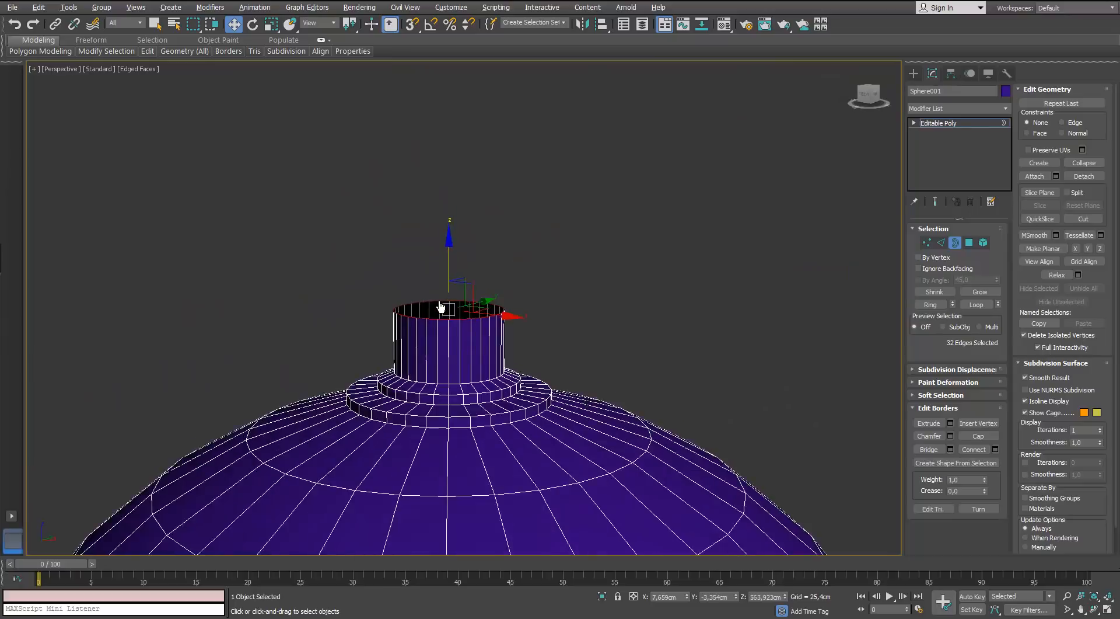
{"action": "key", "text": "4"}
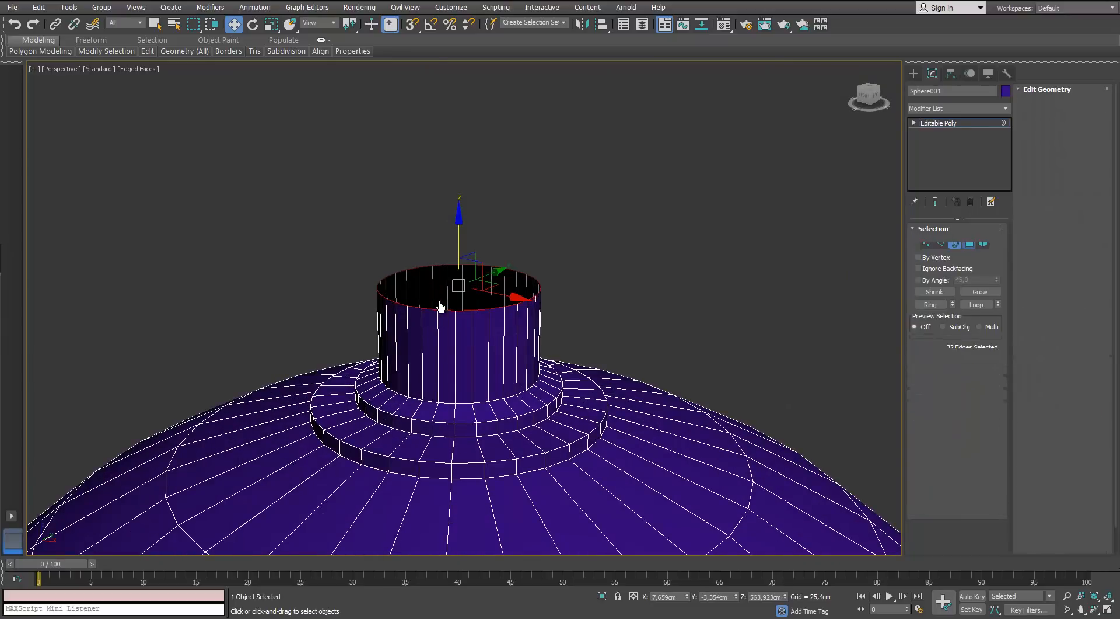
{"action": "key", "text": "r"}
{"action": "key", "text": "Delete"}
{"action": "key", "text": "w"}
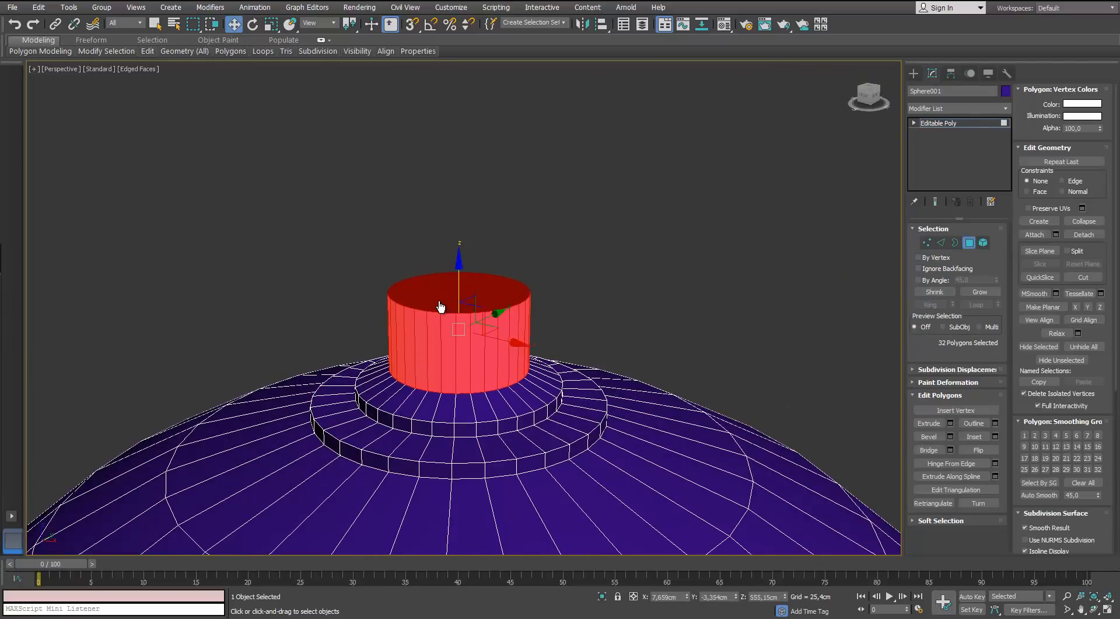
Step: Extend the neck's top border outward into a flange and raise its rim about 1.8 cm
{"action": "key", "text": "3"}
{"action": "scroll", "coordinate": [441, 307], "scroll_direction": "down", "scroll_amount": 4}
{"action": "middle_click_drag", "start_coordinate": [440, 307], "coordinate": [441, 280], "text": "alt"}
{"action": "scroll", "coordinate": [441, 307], "scroll_direction": "up", "scroll_amount": 4}
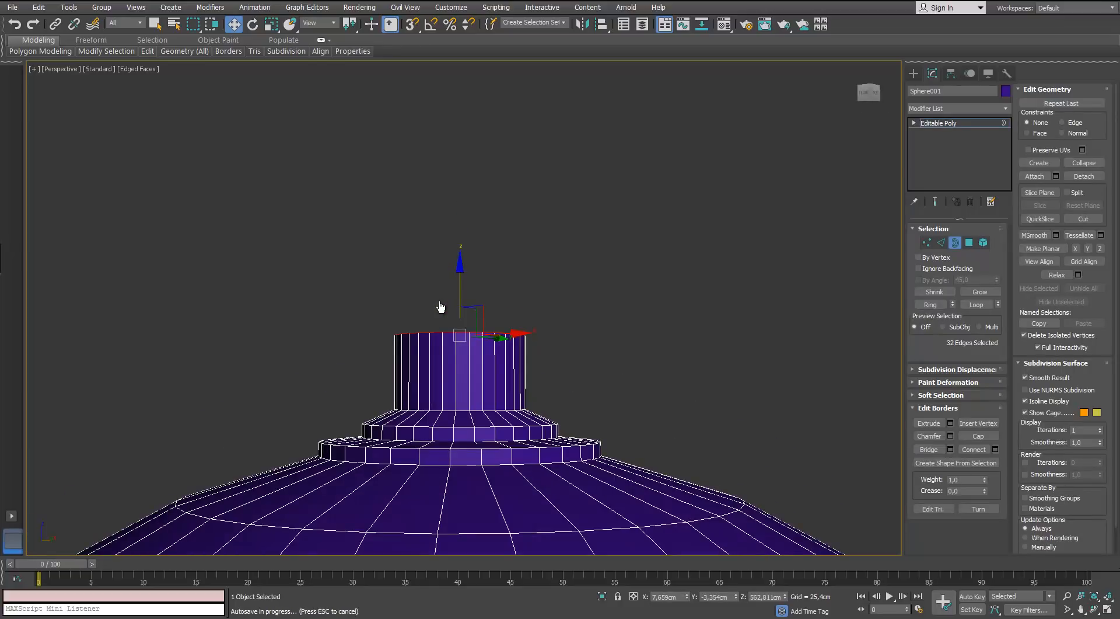
{"action": "scroll", "coordinate": [441, 307], "scroll_direction": "up", "scroll_amount": 5}
{"action": "key", "text": "r"}
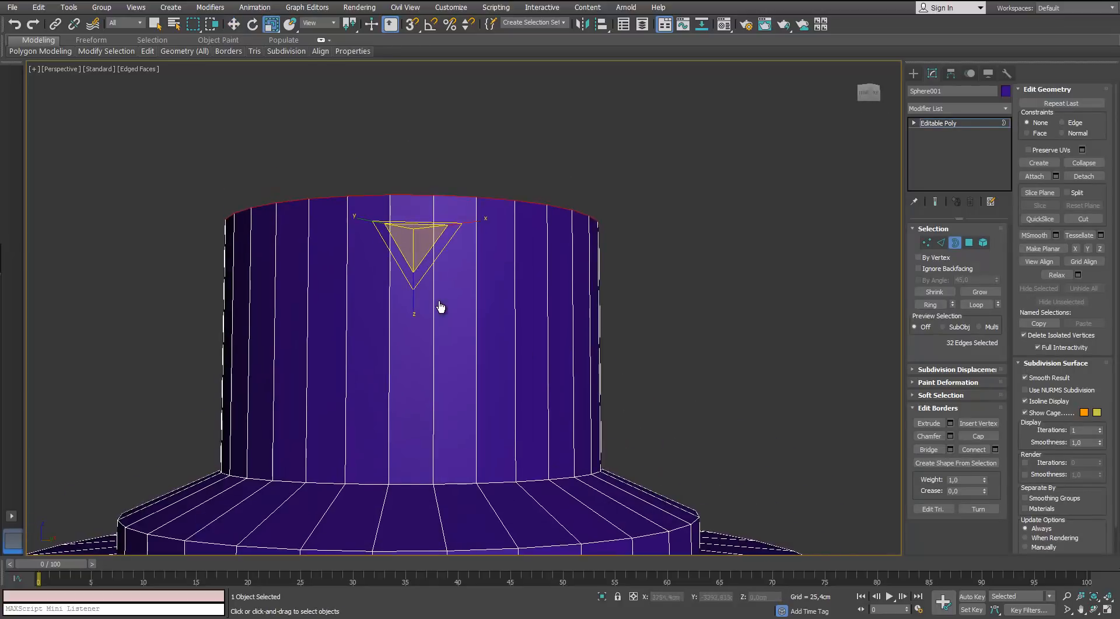
{"action": "scroll", "coordinate": [440, 307], "scroll_direction": "up", "scroll_amount": 2}
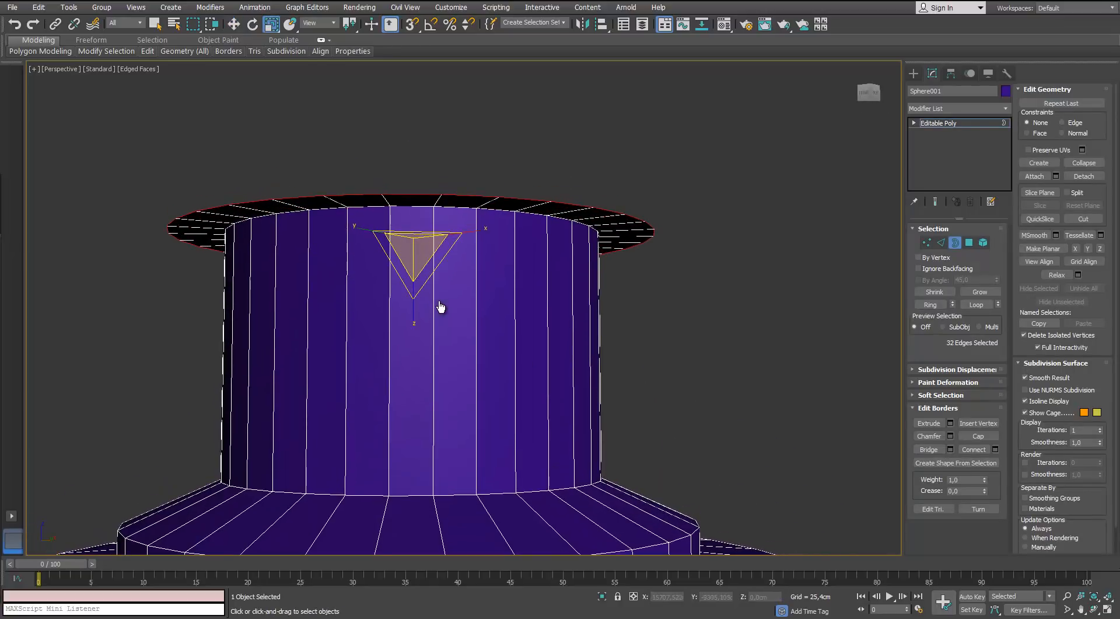
{"action": "key", "text": "w"}
{"action": "left_click_drag", "start_coordinate": [422, 201], "coordinate": [422, 168], "text": "shift"}
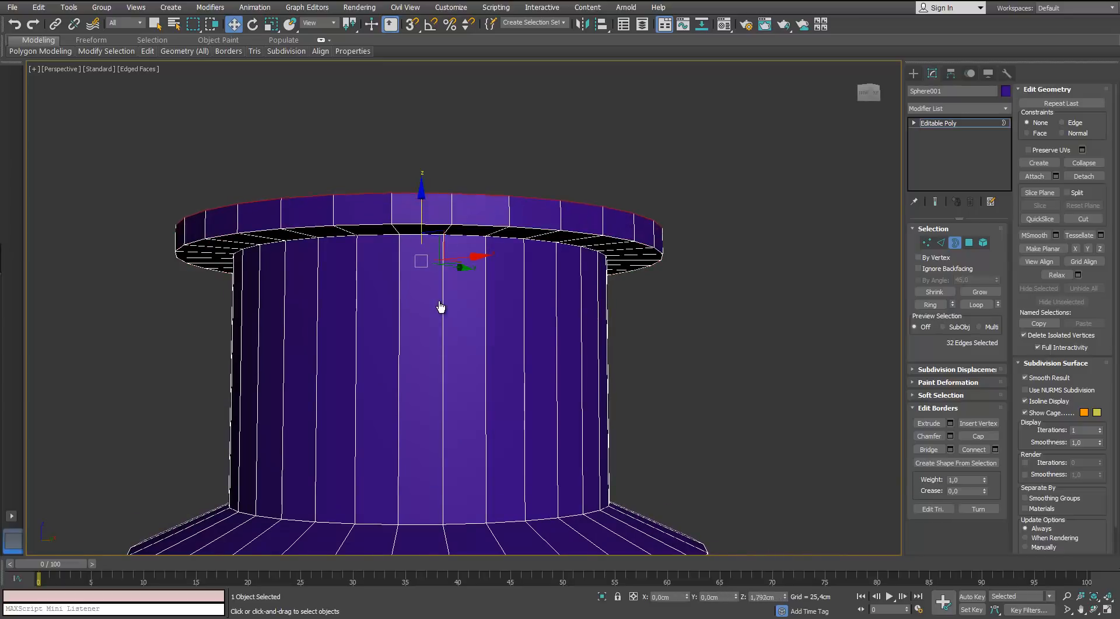
{"action": "middle_click_drag", "start_coordinate": [421, 167], "coordinate": [415, 234]}
Step: Extend the rim's border upward and scale it inward to form a sloping conical cap with a small opening
{"action": "key", "text": "e"}
{"action": "key", "text": "w"}
{"action": "left_click_drag", "start_coordinate": [416, 248], "coordinate": [416, 172], "text": "shift"}
{"action": "key", "text": "e"}
{"action": "key", "text": "r"}
{"action": "middle_click_drag", "start_coordinate": [416, 172], "coordinate": [419, 201], "text": "alt"}
{"action": "left_click_drag", "start_coordinate": [416, 203], "coordinate": [416, 333]}
Step: Connect the cap's sloping edges with one edge loop and scale that loop outward to bulge the profile
{"action": "key", "text": "2"}
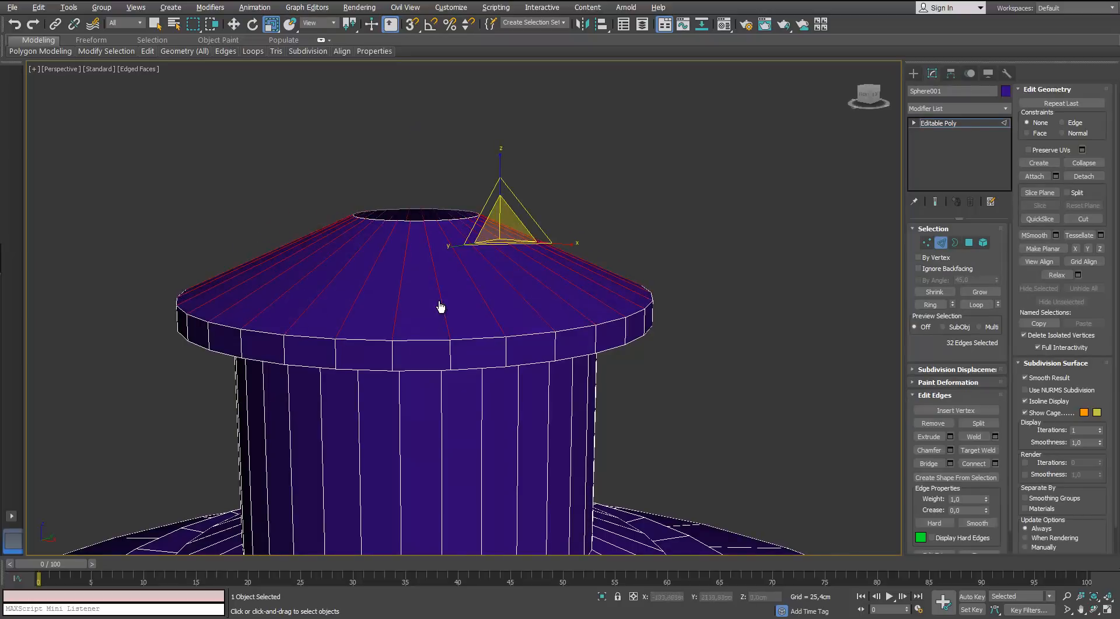
{"action": "left_click", "coordinate": [995, 463]}
{"action": "left_click", "coordinate": [565, 364]}
{"action": "left_click_drag", "start_coordinate": [416, 248], "coordinate": [416, 178]}
{"action": "key", "text": "w"}
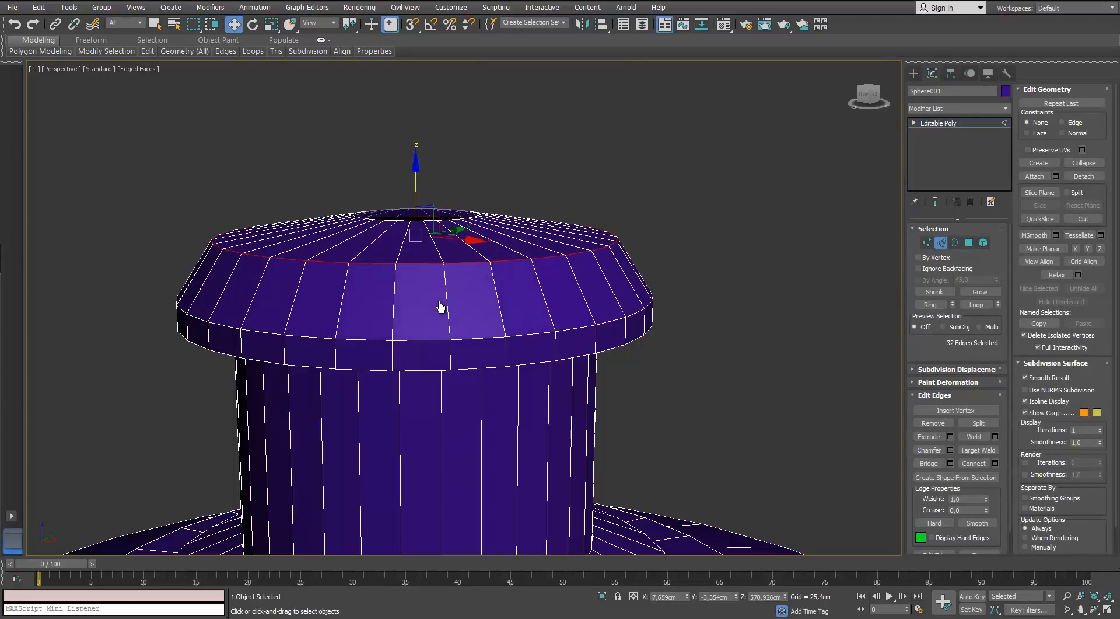
Step: Chamfer the cap's middle edge loop by 3.664 cm with 3 segments to round the profile
{"action": "key", "text": "ctrl+shift+c"}
{"action": "mouse_move", "coordinate": [567, 331]}
{"action": "left_mouse_down"}
{"action": "mouse_move", "coordinate": [567, 315]}
{"action": "mouse_move", "coordinate": [567, 337]}
{"action": "left_mouse_up"}
{"action": "left_click_drag", "start_coordinate": [416, 172], "coordinate": [416, 185]}
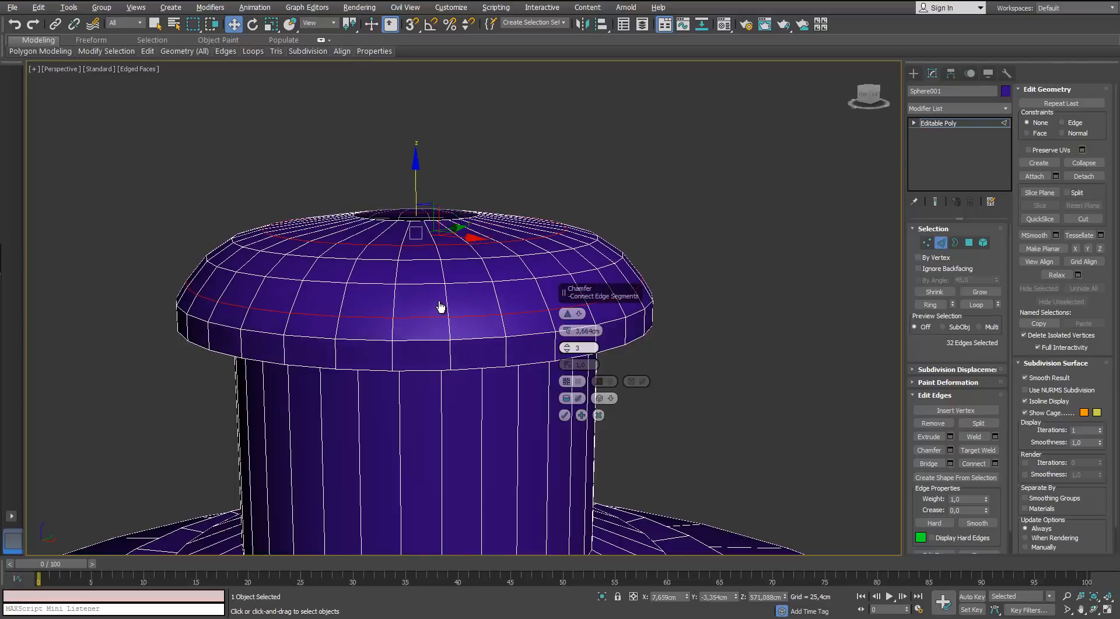
{"action": "left_click_drag", "start_coordinate": [568, 348], "coordinate": [567, 351]}
{"action": "left_click", "coordinate": [567, 345]}
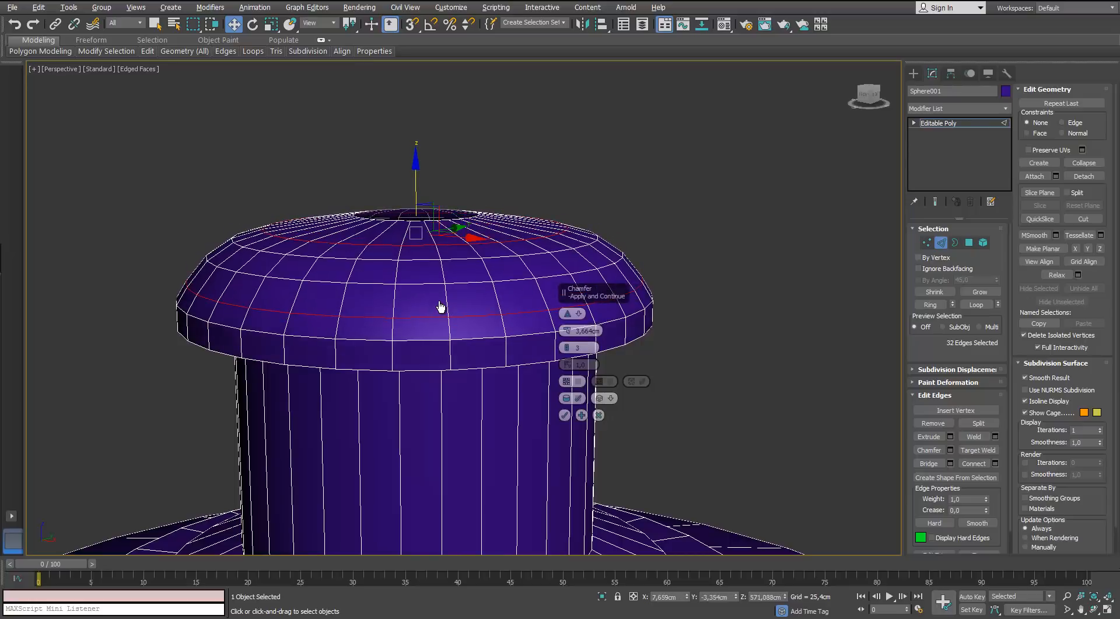
{"action": "left_click", "coordinate": [564, 415]}
Step: Scale the cap's uppermost edge loop slightly inward and raise it a little to smooth the curve
{"action": "key", "text": "r"}
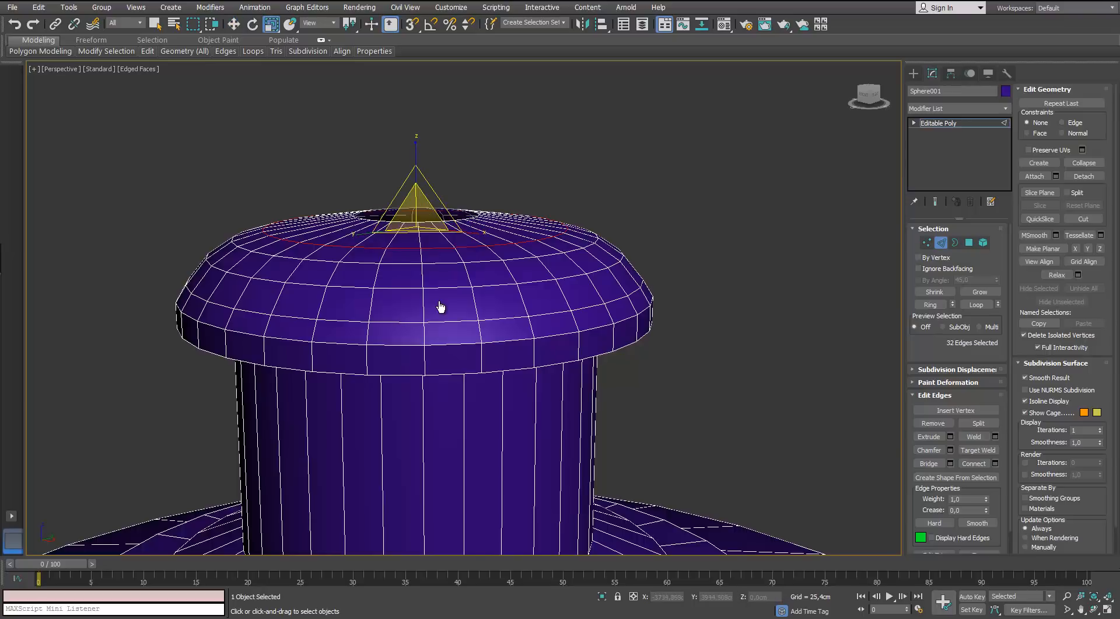
{"action": "left_click_drag", "start_coordinate": [416, 216], "coordinate": [416, 226]}
{"action": "key", "text": "w"}
{"action": "left_click_drag", "start_coordinate": [416, 175], "coordinate": [416, 172]}
{"action": "middle_click_drag", "start_coordinate": [441, 307], "coordinate": [427, 313], "text": "alt"}
Step: Select the border of the cap's small opening and extend it upward as a spire reaching a Z of about 615 cm
{"action": "left_click", "coordinate": [955, 243]}
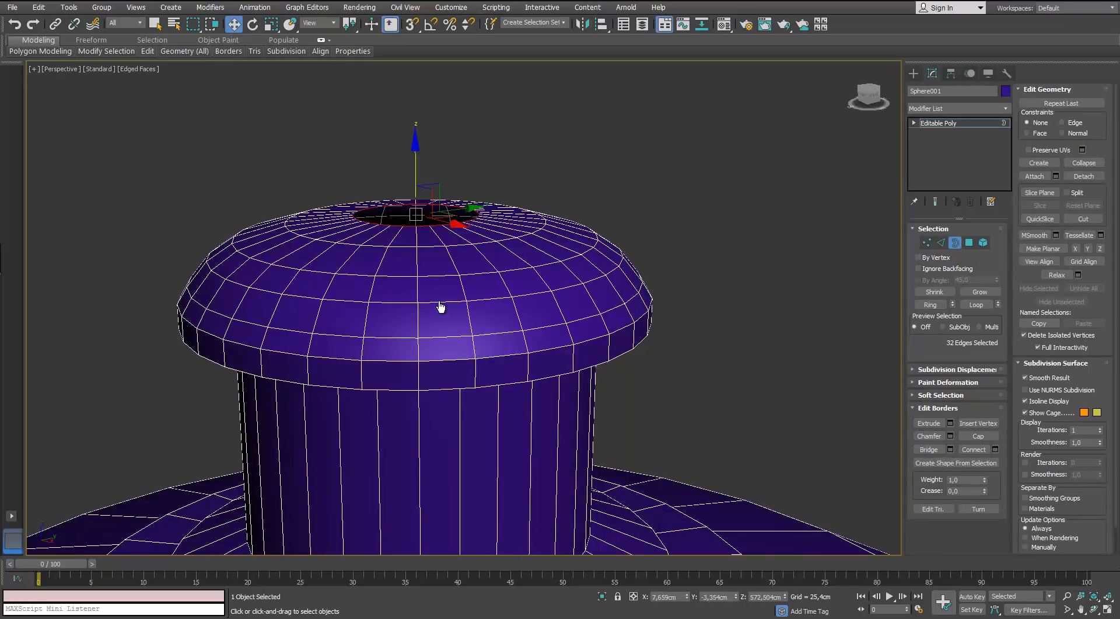
{"action": "left_click_drag", "start_coordinate": [415, 169], "coordinate": [416, 172]}
{"action": "middle_click_drag", "start_coordinate": [441, 307], "coordinate": [446, 328], "text": "alt"}
{"action": "left_click_drag", "start_coordinate": [425, 218], "coordinate": [425, 117], "text": "shift"}
{"action": "scroll", "coordinate": [441, 307], "scroll_direction": "down", "scroll_amount": 6}
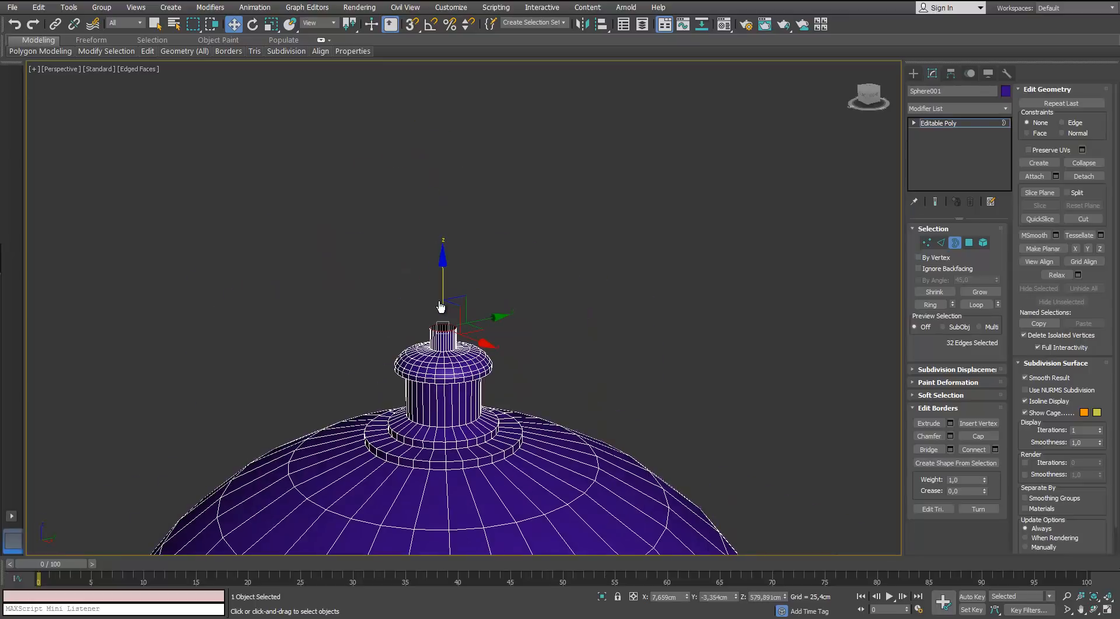
{"action": "scroll", "coordinate": [440, 307], "scroll_direction": "down", "scroll_amount": 12}
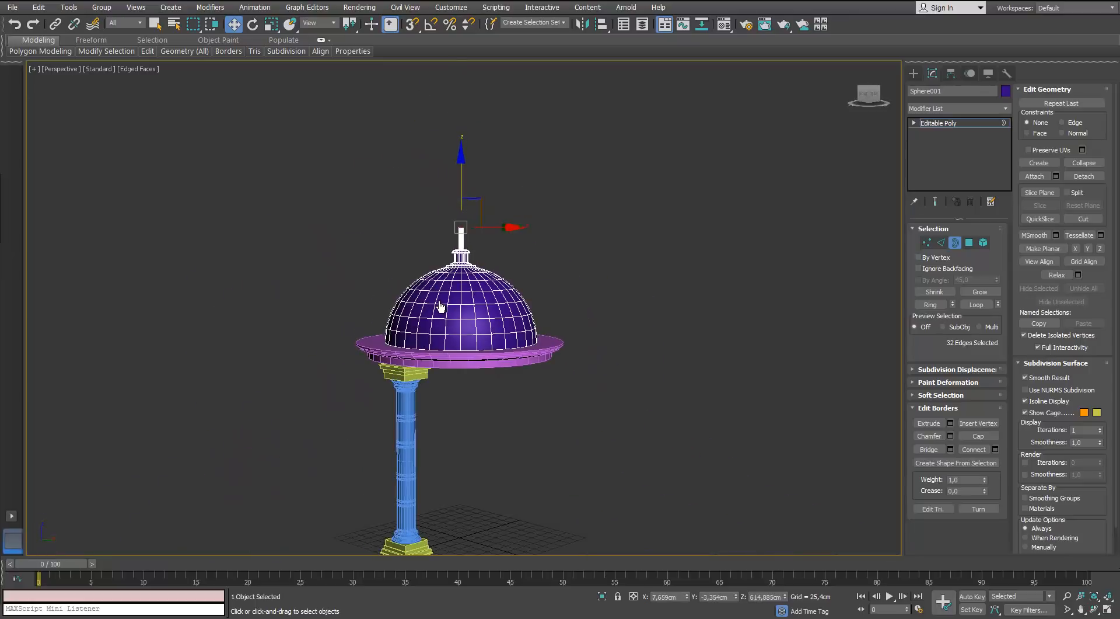
Step: Scale the spire's top border inward to taper the shaft, cap it and select the cap polygon
{"action": "scroll", "coordinate": [440, 307], "scroll_direction": "up", "scroll_amount": 5}
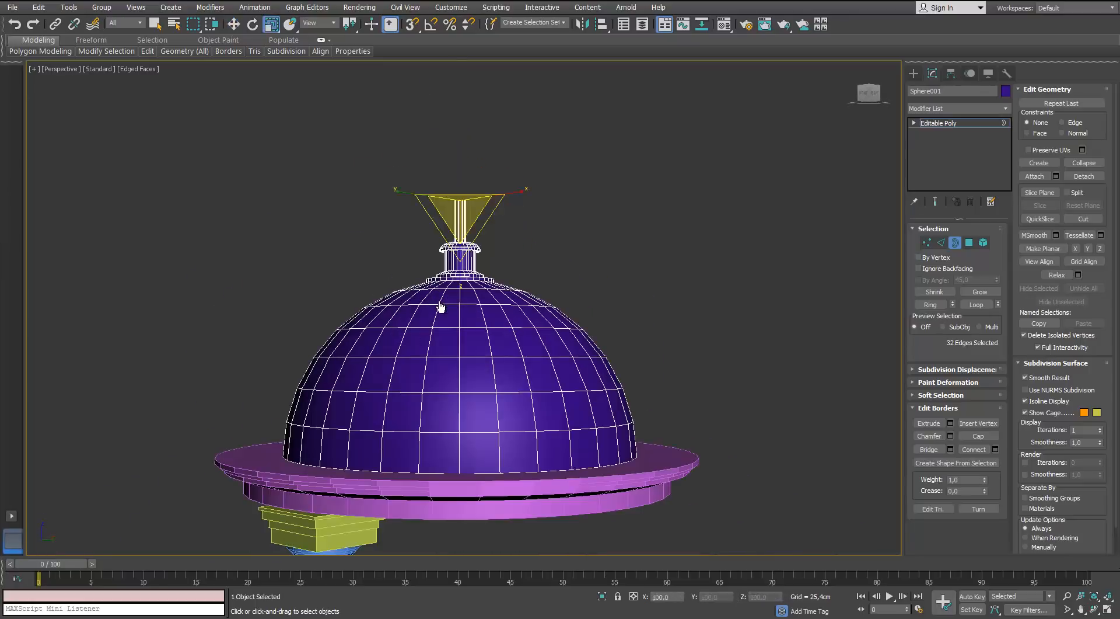
{"action": "scroll", "coordinate": [440, 307], "scroll_direction": "up", "scroll_amount": 5}
{"action": "scroll", "coordinate": [440, 307], "scroll_direction": "up", "scroll_amount": 5}
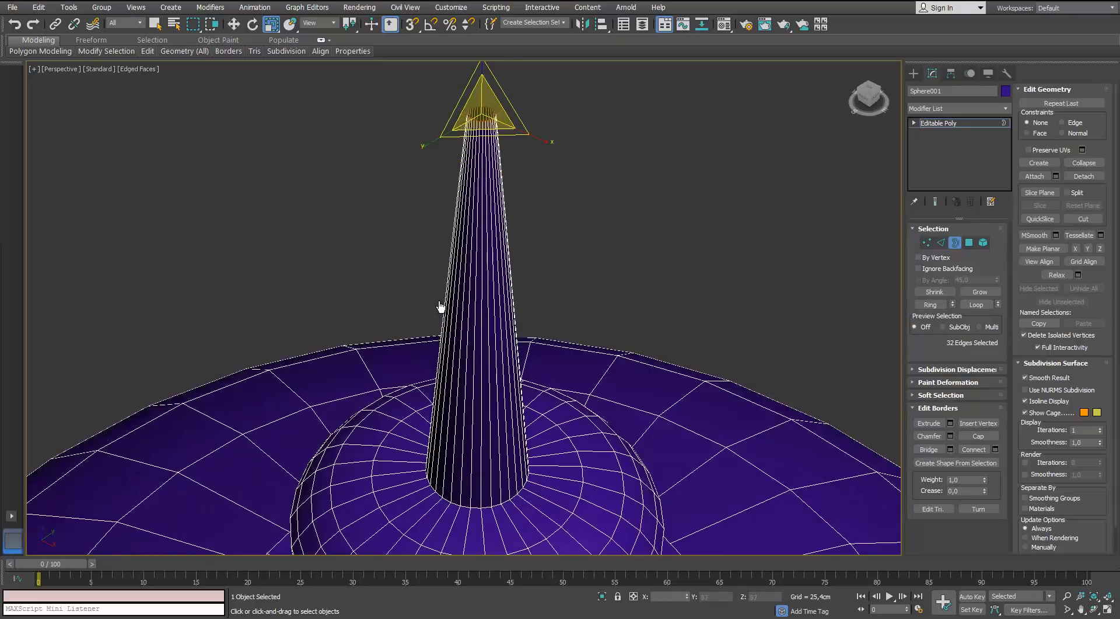
{"action": "scroll", "coordinate": [440, 306], "scroll_direction": "up", "scroll_amount": 5}
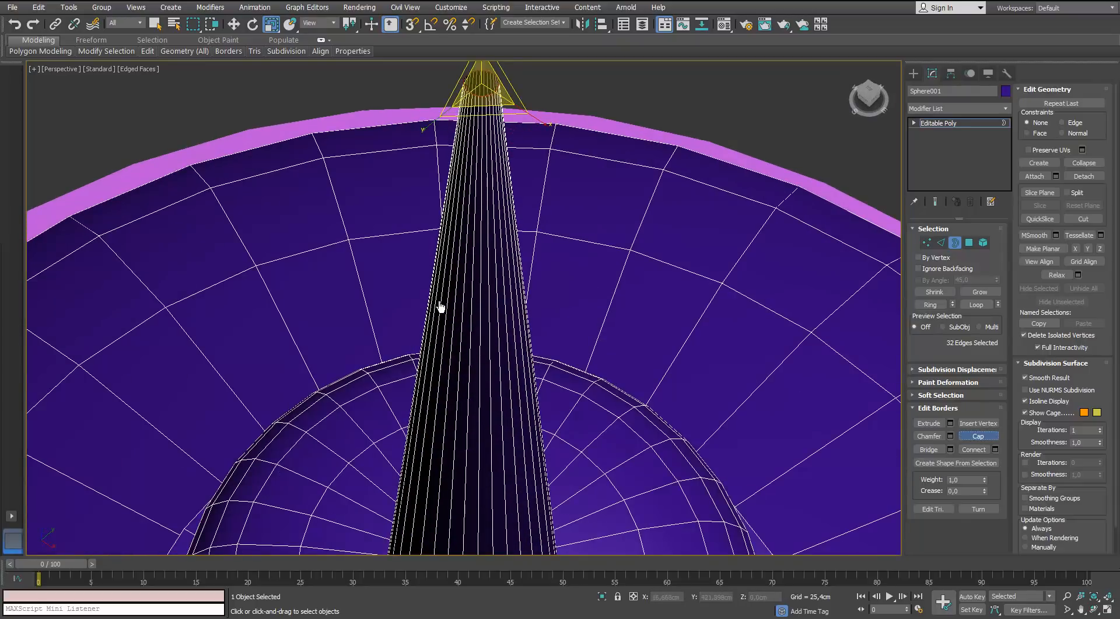
{"action": "scroll", "coordinate": [441, 307], "scroll_direction": "down", "scroll_amount": 2}
{"action": "key", "text": "alt+p"}
{"action": "key", "text": "4"}
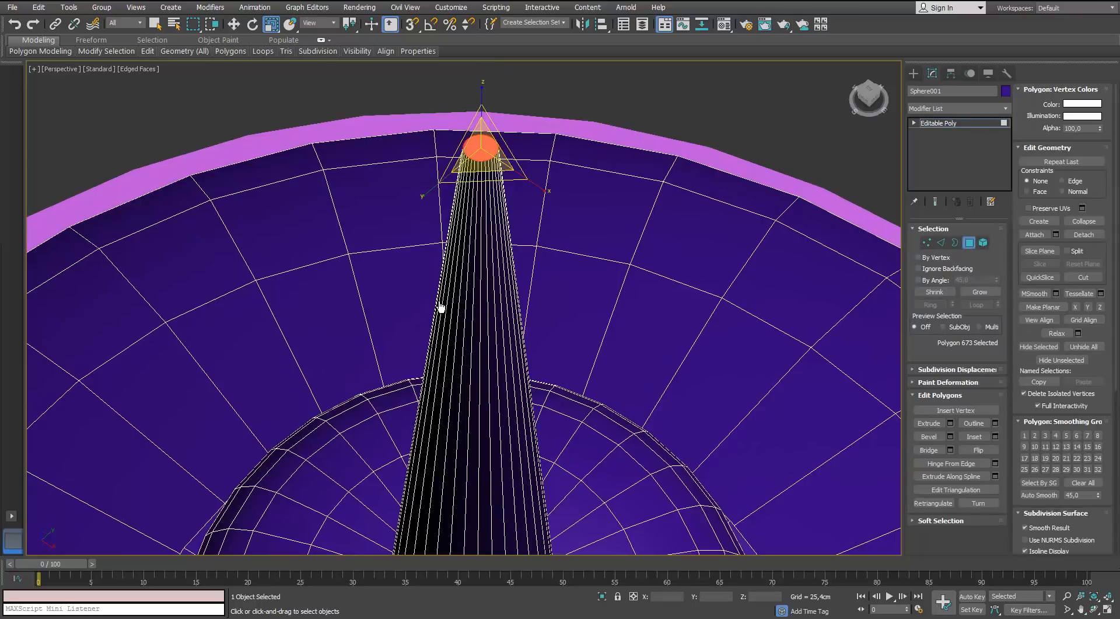
Step: Inset the spire's cap polygon, collapse the inner face to a centre point and leave the dome deselected
{"action": "key", "text": "i"}
{"action": "middle_click_drag", "start_coordinate": [441, 307], "coordinate": [439, 350]}
{"action": "right_click", "coordinate": [566, 331]}
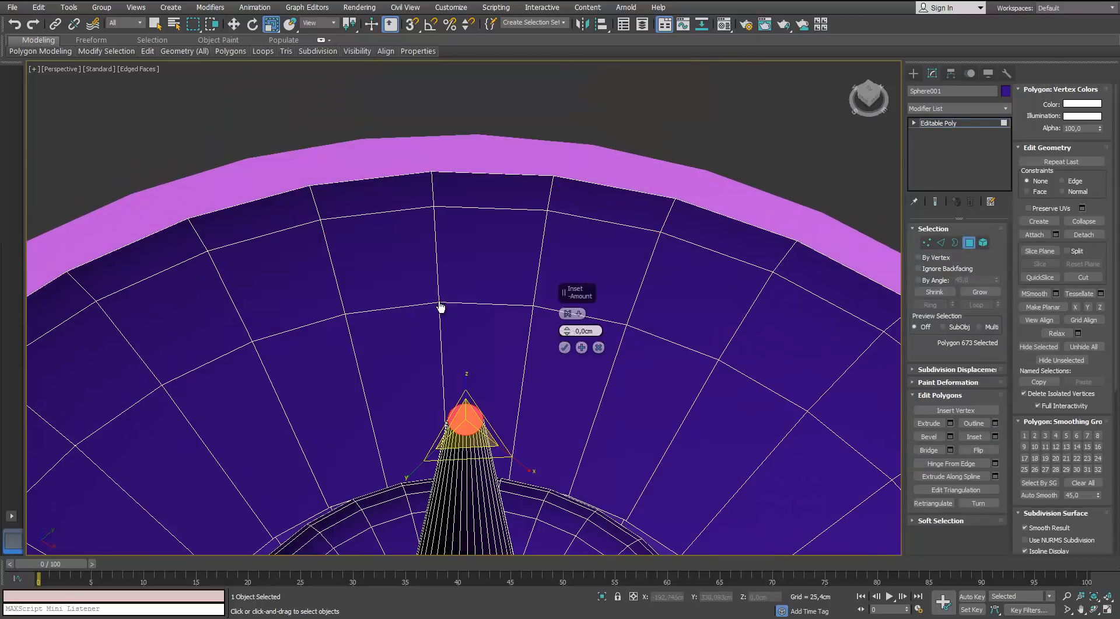
{"action": "key", "text": "z"}
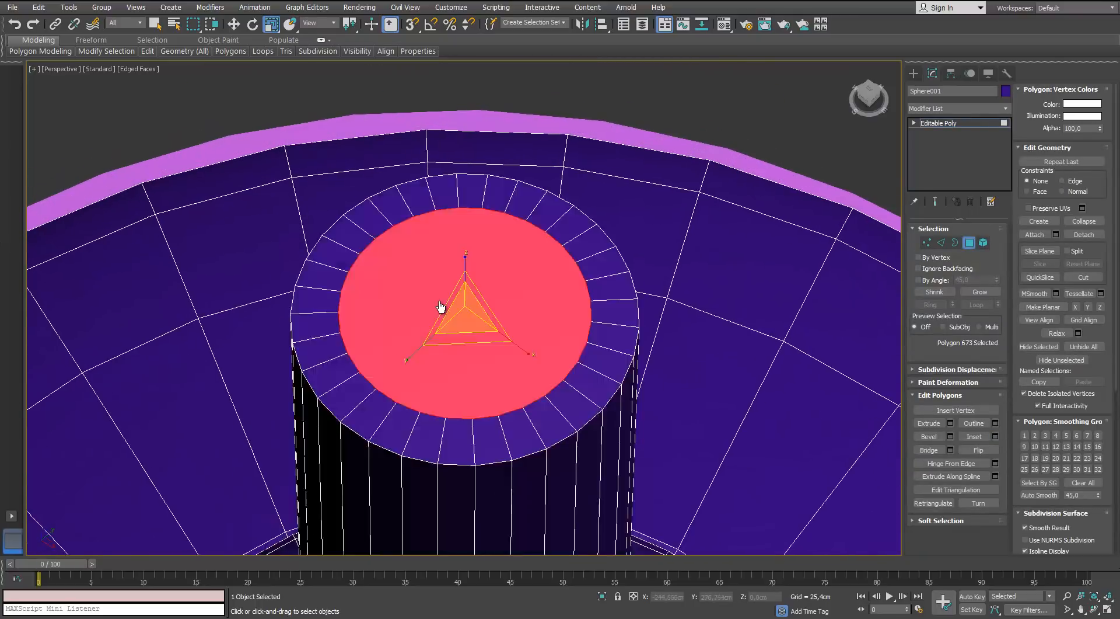
{"action": "right_click", "coordinate": [440, 307]}
{"action": "left_click", "coordinate": [440, 183]}
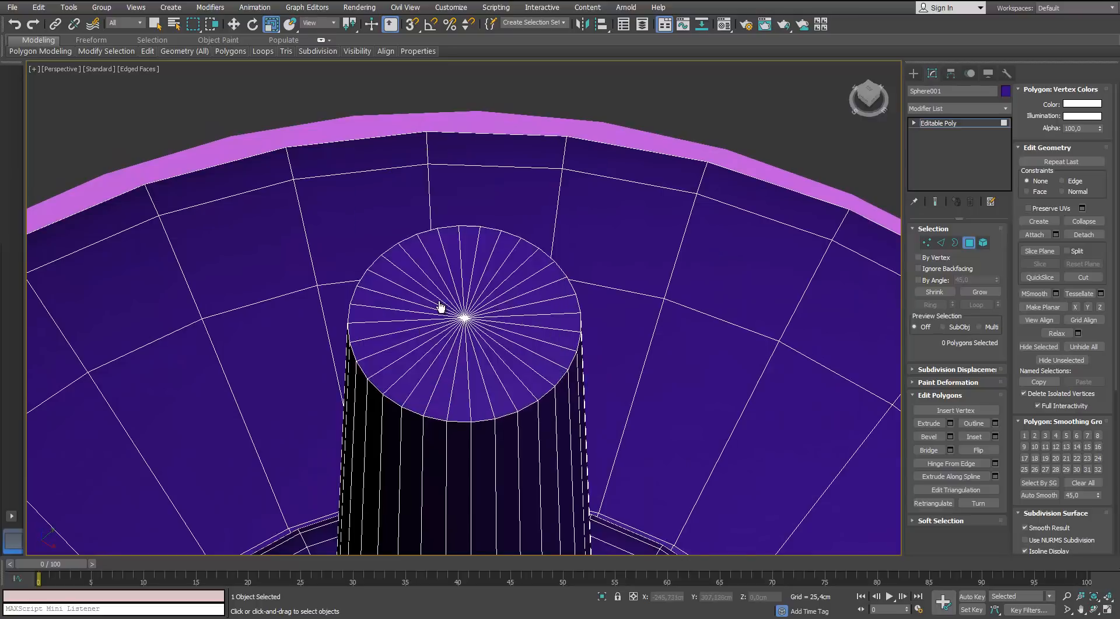
{"action": "scroll", "coordinate": [441, 307], "scroll_direction": "down", "scroll_amount": 8}
{"action": "middle_click_drag", "start_coordinate": [441, 307], "coordinate": [446, 271], "text": "alt"}
{"action": "key", "text": "w"}
{"action": "key", "text": "ctrl+d"}
{"action": "scroll", "coordinate": [440, 307], "scroll_direction": "down", "scroll_amount": 10}
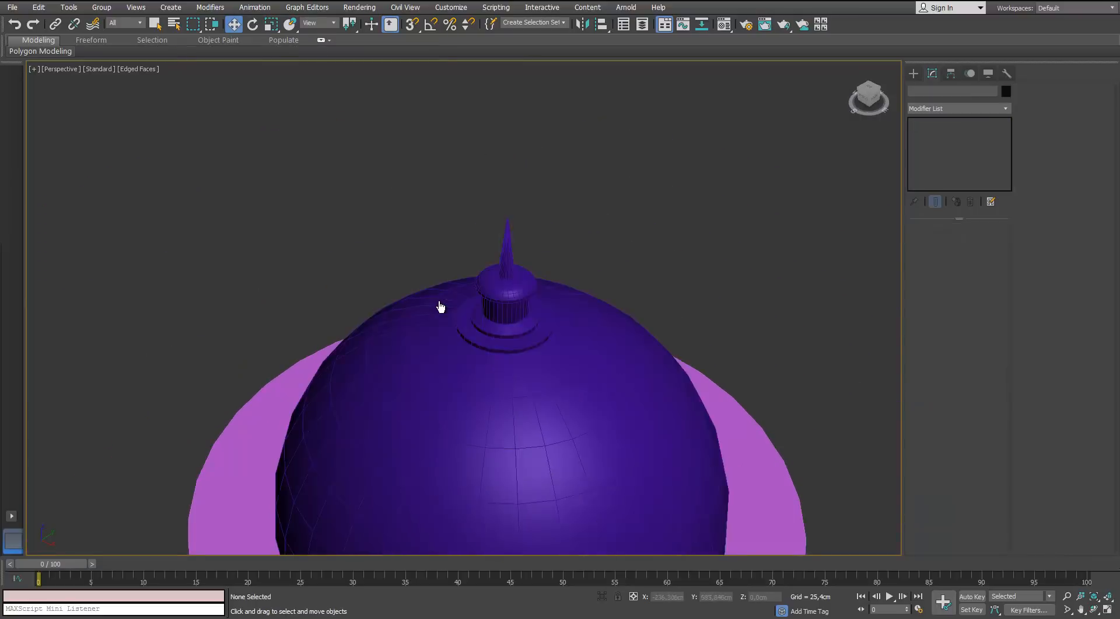
Step: Select all parts of the pavilion and assign them the 01 - Default grey standard material
{"action": "left_click_drag", "start_coordinate": [719, 250], "coordinate": [497, 416]}
{"action": "middle_click_drag", "start_coordinate": [497, 415], "coordinate": [475, 294]}
{"action": "left_click_drag", "start_coordinate": [720, 160], "coordinate": [478, 467]}
{"action": "middle_click_drag", "start_coordinate": [478, 467], "coordinate": [459, 478]}
{"action": "key", "text": "m"}
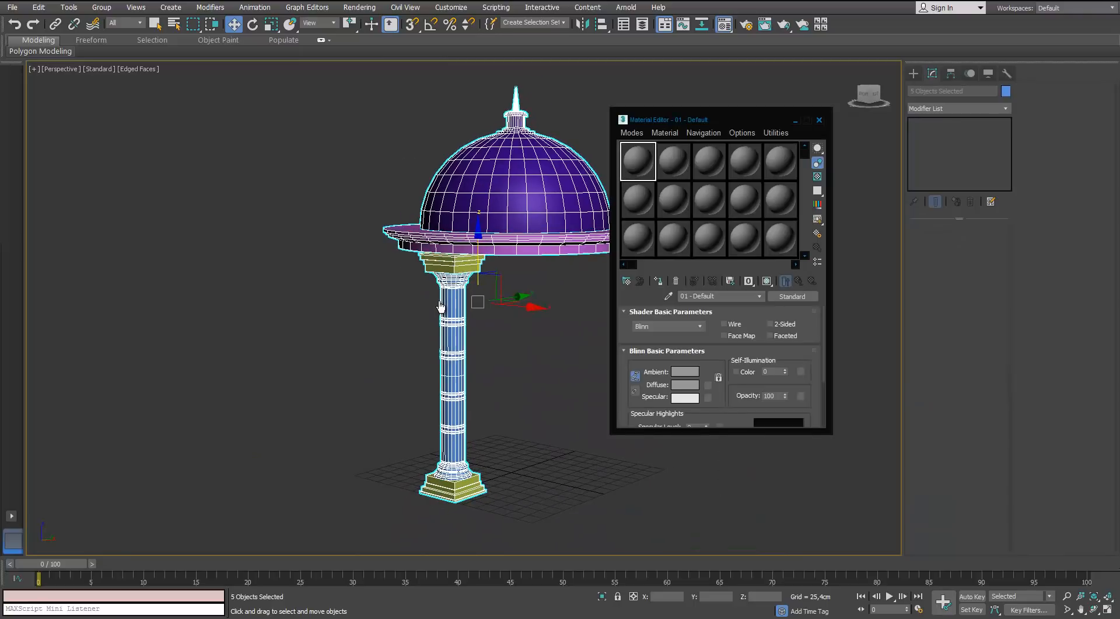
{"action": "left_click", "coordinate": [658, 281]}
{"action": "left_click", "coordinate": [820, 120]}
Step: Set the object colour of all selected pavilion parts to blue and deselect them
{"action": "left_click", "coordinate": [1006, 91]}
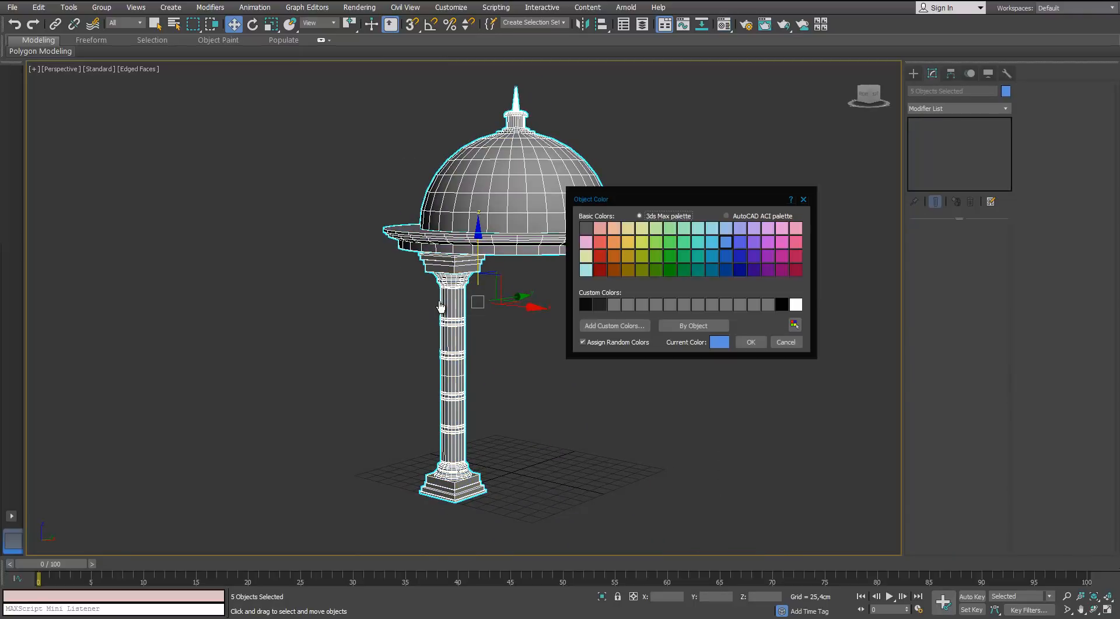
{"action": "left_click", "coordinate": [751, 342]}
{"action": "left_click", "coordinate": [671, 327]}
{"action": "middle_click_drag", "start_coordinate": [671, 327], "coordinate": [589, 347], "text": "alt"}
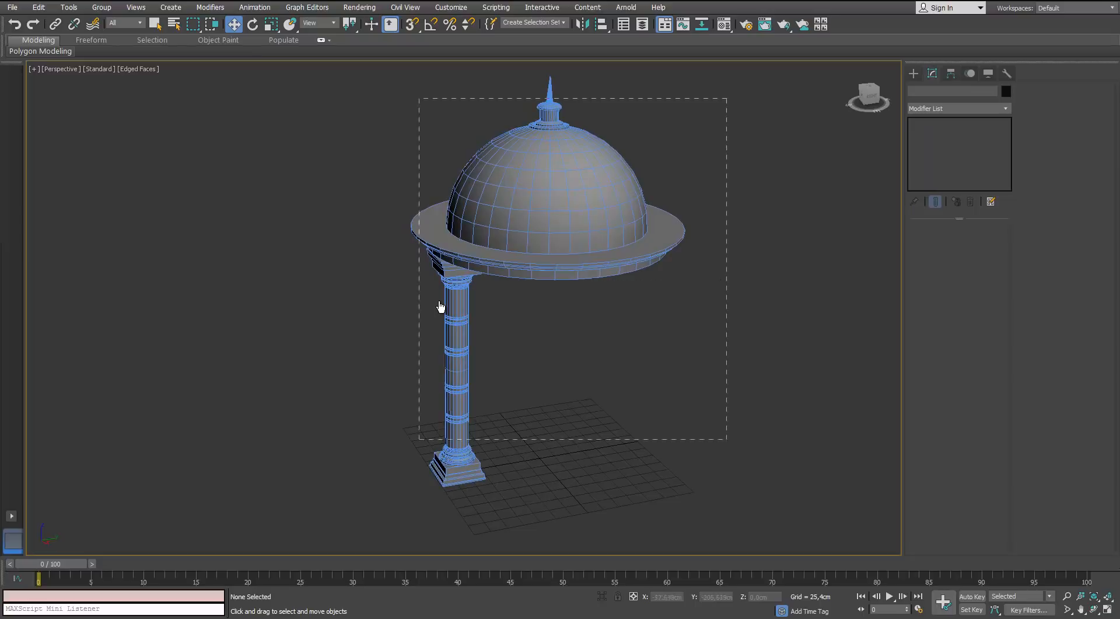
Step: Select all the pavilion parts, set their object colour to black and deselect them
{"action": "left_click_drag", "start_coordinate": [419, 98], "coordinate": [727, 439]}
{"action": "left_click", "coordinate": [1006, 91]}
{"action": "left_click", "coordinate": [751, 342]}
{"action": "left_click", "coordinate": [700, 351]}
Step: Select the circular slab and delete the large polygon on its underside
{"action": "mouse_move", "coordinate": [701, 350]}
{"action": "middle_mouse_down", "text": "alt"}
{"action": "mouse_move", "coordinate": [685, 310]}
{"action": "mouse_move", "coordinate": [709, 356]}
{"action": "mouse_move", "coordinate": [682, 309]}
{"action": "middle_mouse_up", "text": "alt"}
{"action": "left_click_drag", "start_coordinate": [382, 285], "coordinate": [571, 522]}
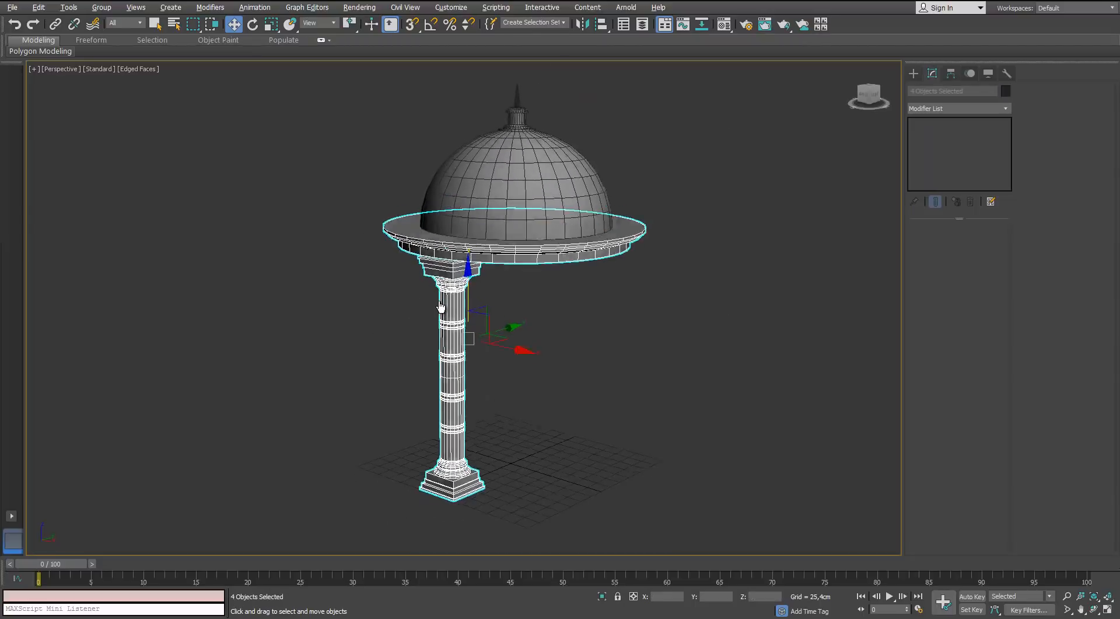
{"action": "middle_click_drag", "start_coordinate": [584, 350], "coordinate": [581, 333], "text": "alt"}
{"action": "left_click", "coordinate": [441, 306]}
{"action": "scroll", "coordinate": [441, 306], "scroll_direction": "up", "scroll_amount": 3}
{"action": "left_click", "coordinate": [440, 307]}
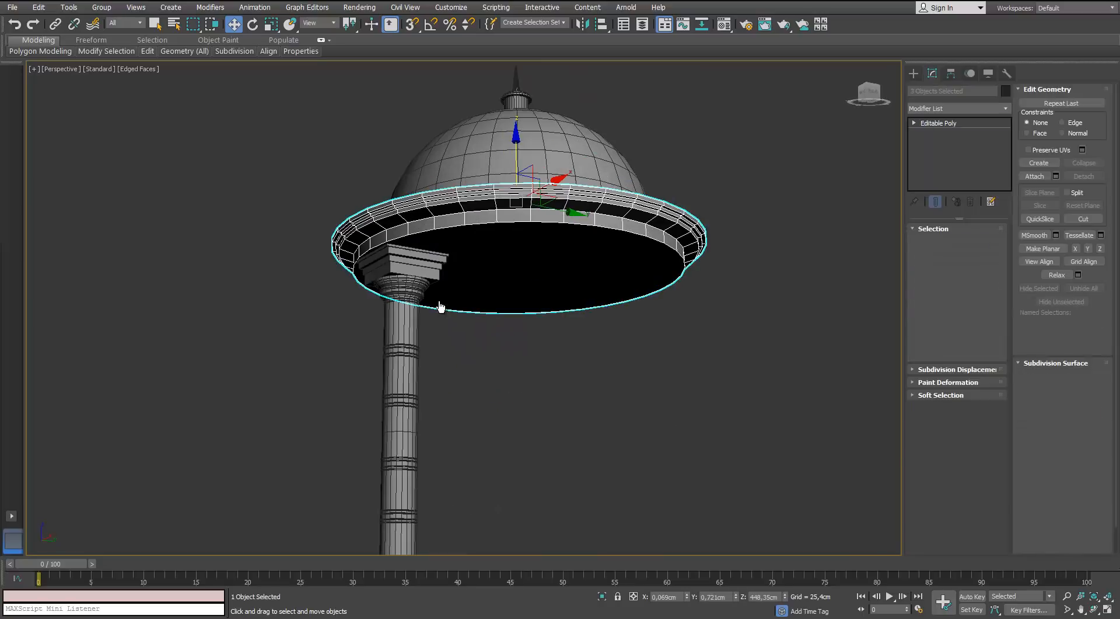
{"action": "scroll", "coordinate": [440, 306], "scroll_direction": "up", "scroll_amount": 2}
{"action": "key", "text": "4"}
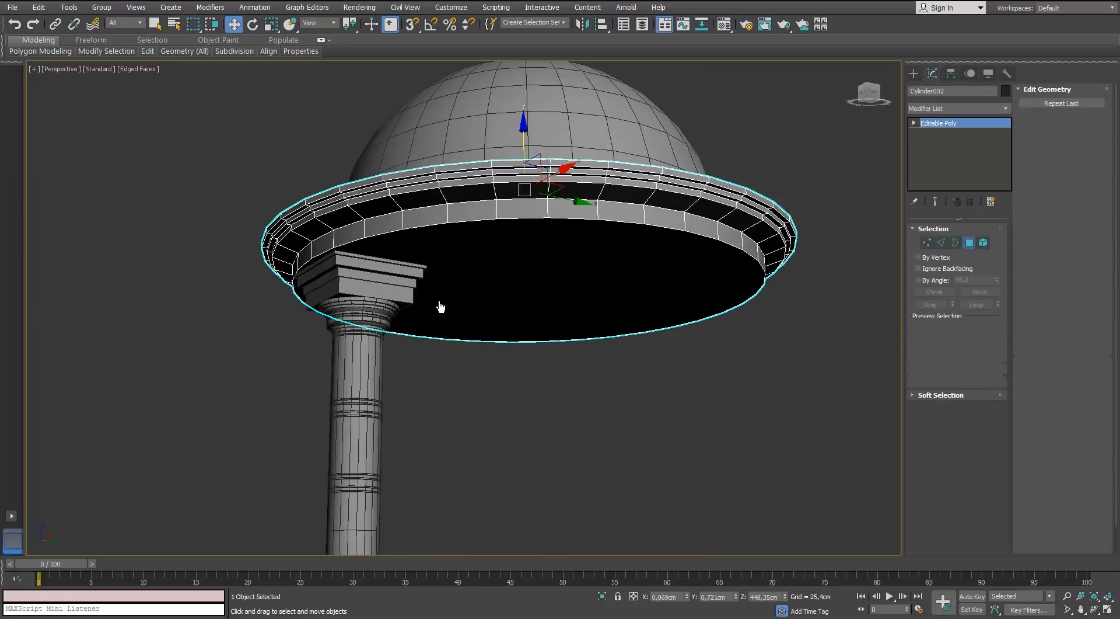
{"action": "left_click", "coordinate": [441, 306]}
{"action": "scroll", "coordinate": [441, 306], "scroll_direction": "up", "scroll_amount": 1}
{"action": "key", "text": "Delete"}
Step: Select the open border under the slab and scale an extruded copy inward to form a wide flat ring
{"action": "key", "text": "3"}
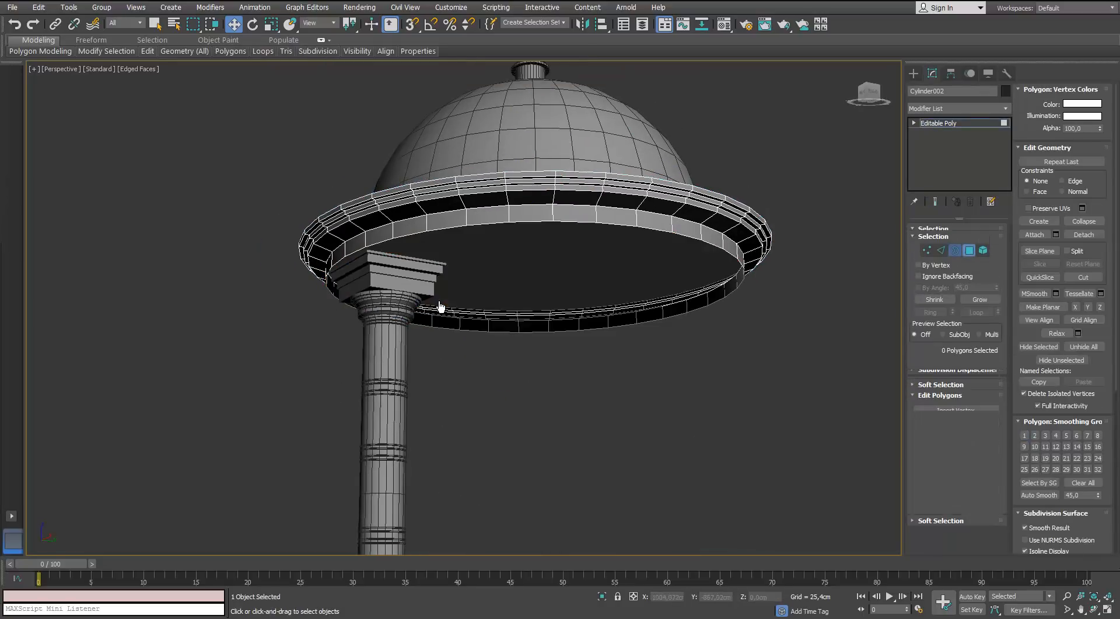
{"action": "left_click", "coordinate": [441, 306]}
{"action": "scroll", "coordinate": [441, 306], "scroll_direction": "up", "scroll_amount": 2}
{"action": "key", "text": "r"}
{"action": "left_click_drag", "start_coordinate": [441, 306], "coordinate": [440, 306], "text": "shift"}
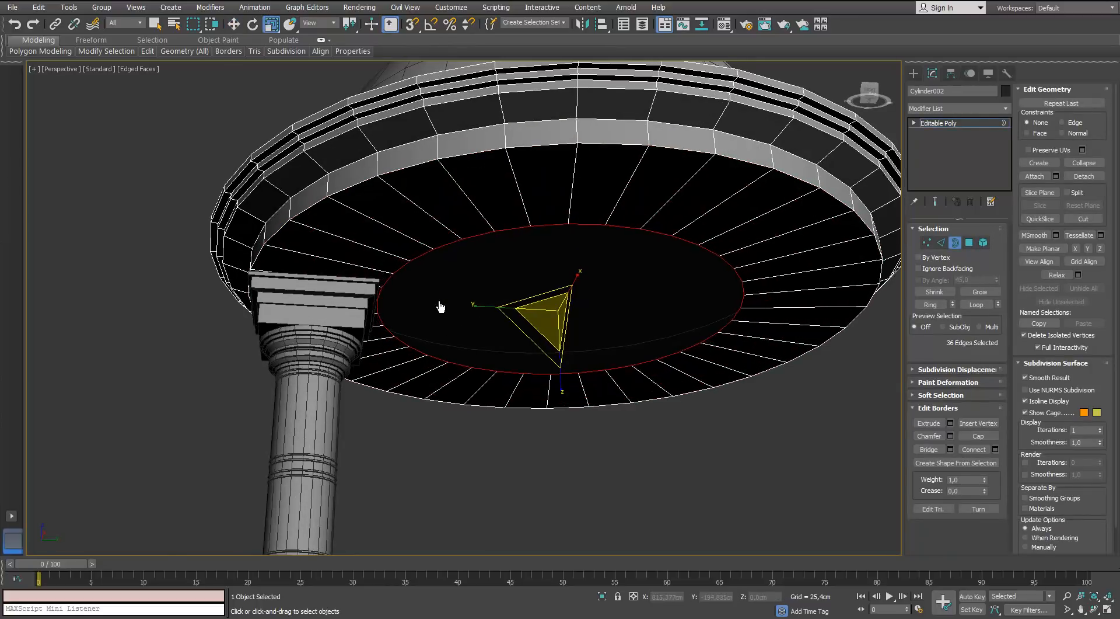
Step: Extrude the inner border upward, narrow it slightly and extrude it upward again to form a stepped ceiling recess
{"action": "scroll", "coordinate": [440, 306], "scroll_direction": "up", "scroll_amount": 2}
{"action": "key", "text": "w"}
{"action": "left_click_drag", "start_coordinate": [559, 267], "coordinate": [554, 300], "text": "shift"}
{"action": "key", "text": "r"}
{"action": "key", "text": "w"}
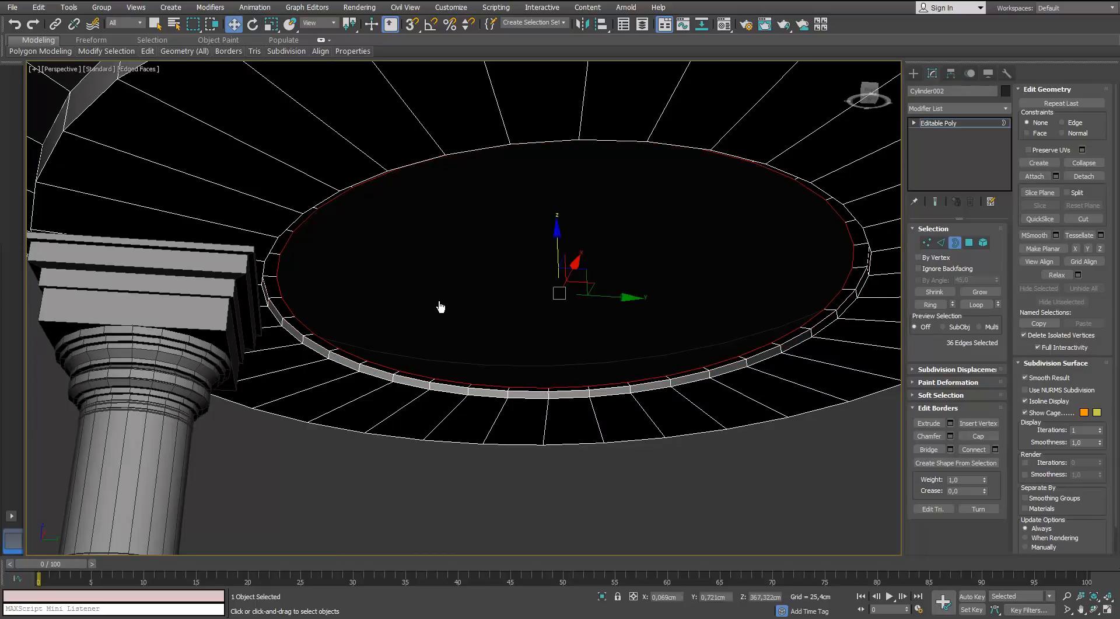
{"action": "left_click_drag", "start_coordinate": [558, 255], "coordinate": [558, 245], "text": "shift"}
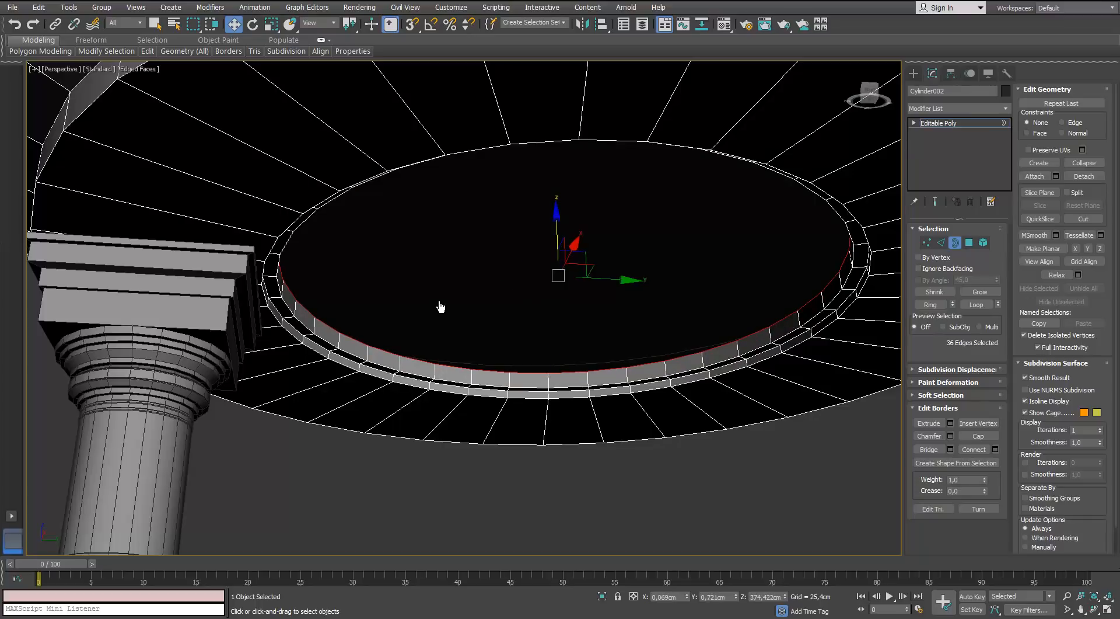
Step: Extend the recess border inward by scaling and collapse it to a single centre point to close the ceiling
{"action": "key", "text": "r"}
{"action": "left_click_drag", "start_coordinate": [552, 275], "coordinate": [551, 309], "text": "shift"}
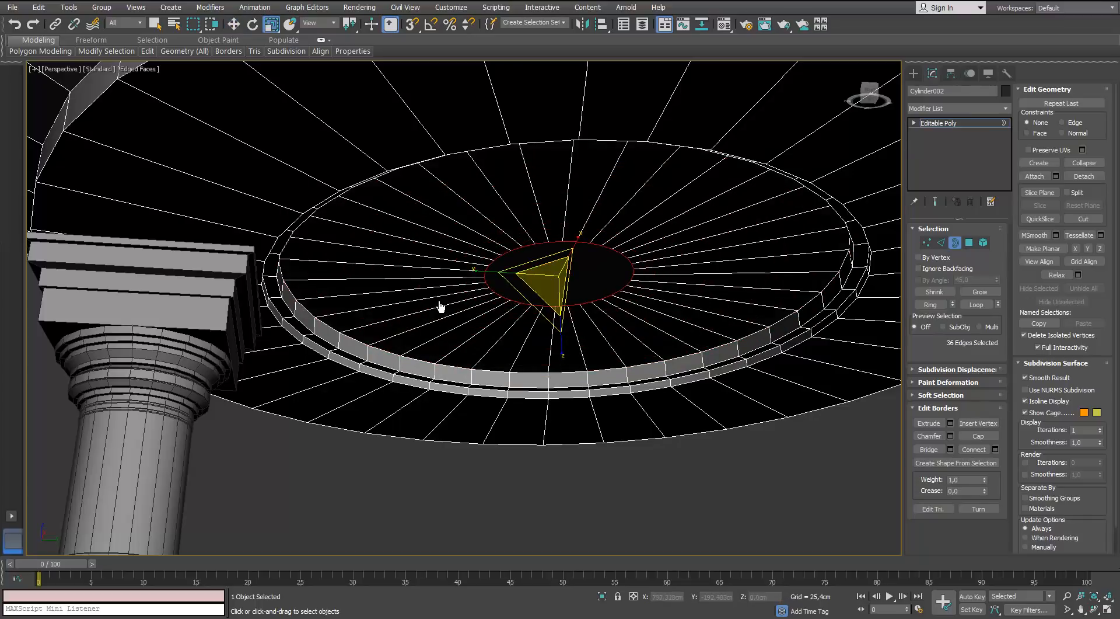
{"action": "right_click", "coordinate": [590, 240]}
{"action": "left_click", "coordinate": [568, 147]}
{"action": "right_click", "coordinate": [563, 236]}
{"action": "right_click", "coordinate": [562, 236]}
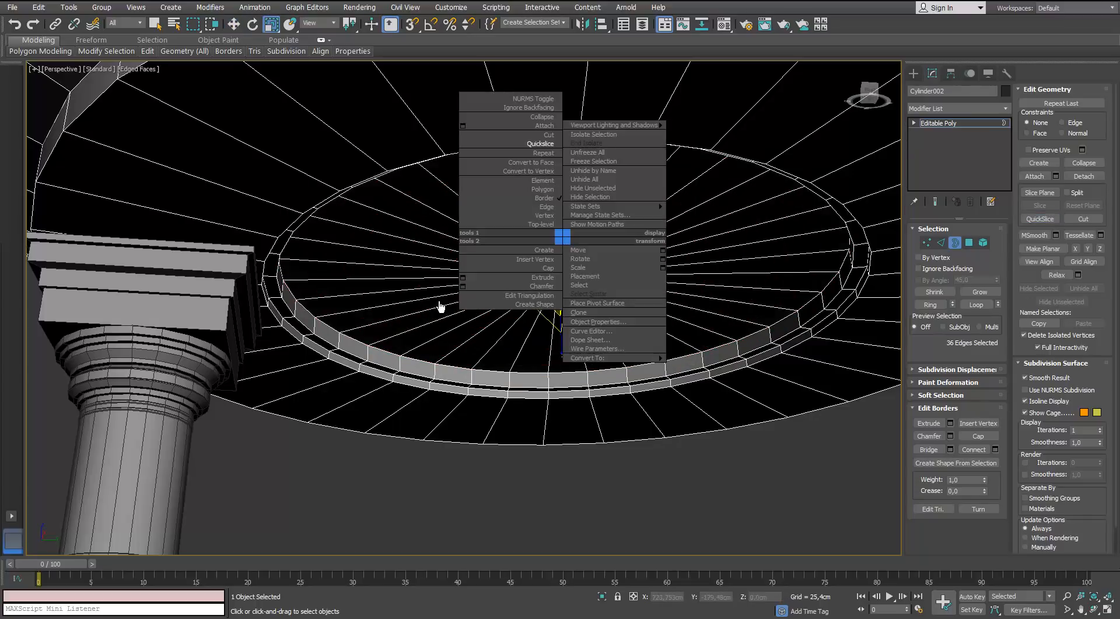
{"action": "left_click", "coordinate": [542, 117]}
Step: Raise the ceiling's centre vertex to form a shallow cone inside the slab
{"action": "key", "text": "1"}
{"action": "scroll", "coordinate": [555, 260], "scroll_direction": "up", "scroll_amount": 3}
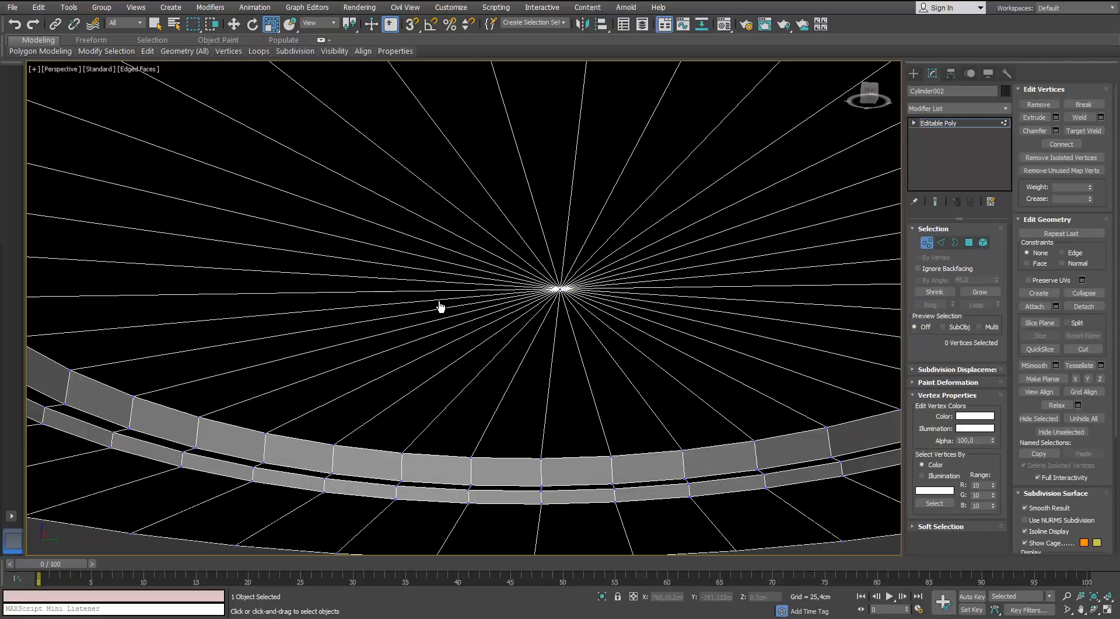
{"action": "left_click", "coordinate": [560, 288]}
{"action": "key", "text": "w"}
{"action": "left_click_drag", "start_coordinate": [558, 229], "coordinate": [558, 167]}
{"action": "scroll", "coordinate": [556, 175], "scroll_direction": "down", "scroll_amount": 3}
{"action": "middle_click_drag", "start_coordinate": [556, 175], "coordinate": [455, 195], "text": "alt"}
{"action": "left_click_drag", "start_coordinate": [553, 153], "coordinate": [553, 148]}
Step: Connect the ceiling's radial edges with one segment and move the new edge loop upward
{"action": "scroll", "coordinate": [441, 306], "scroll_direction": "down", "scroll_amount": 5}
{"action": "middle_click_drag", "start_coordinate": [441, 306], "coordinate": [444, 280], "text": "alt"}
{"action": "scroll", "coordinate": [440, 307], "scroll_direction": "up", "scroll_amount": 5}
{"action": "key", "text": "2"}
{"action": "scroll", "coordinate": [440, 307], "scroll_direction": "up", "scroll_amount": 2}
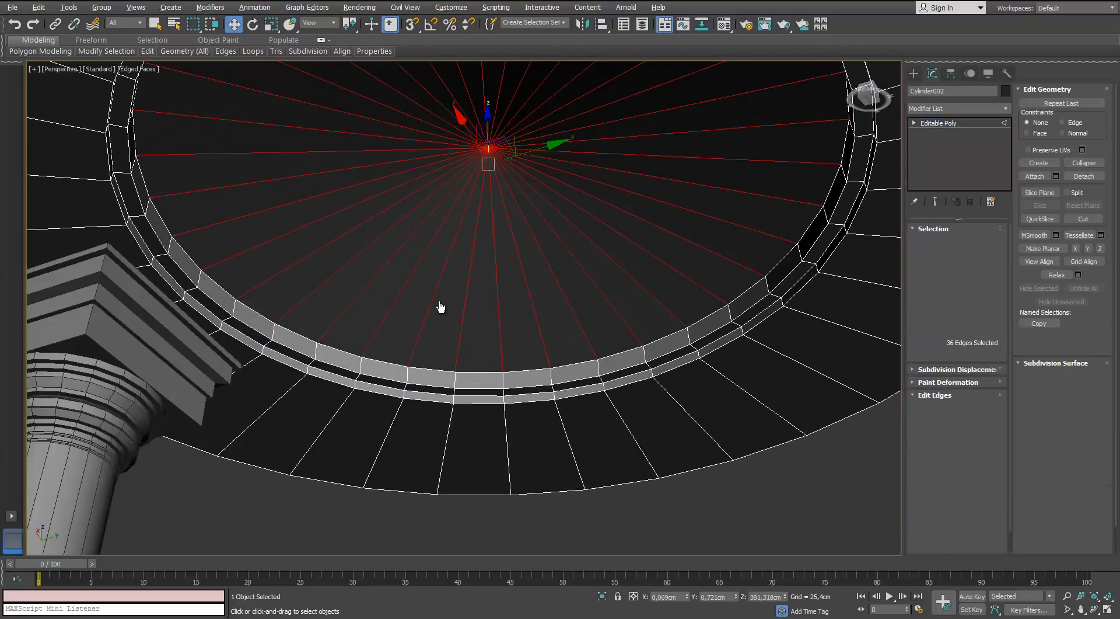
{"action": "left_click", "coordinate": [995, 464]}
{"action": "middle_click_drag", "start_coordinate": [573, 281], "coordinate": [576, 330]}
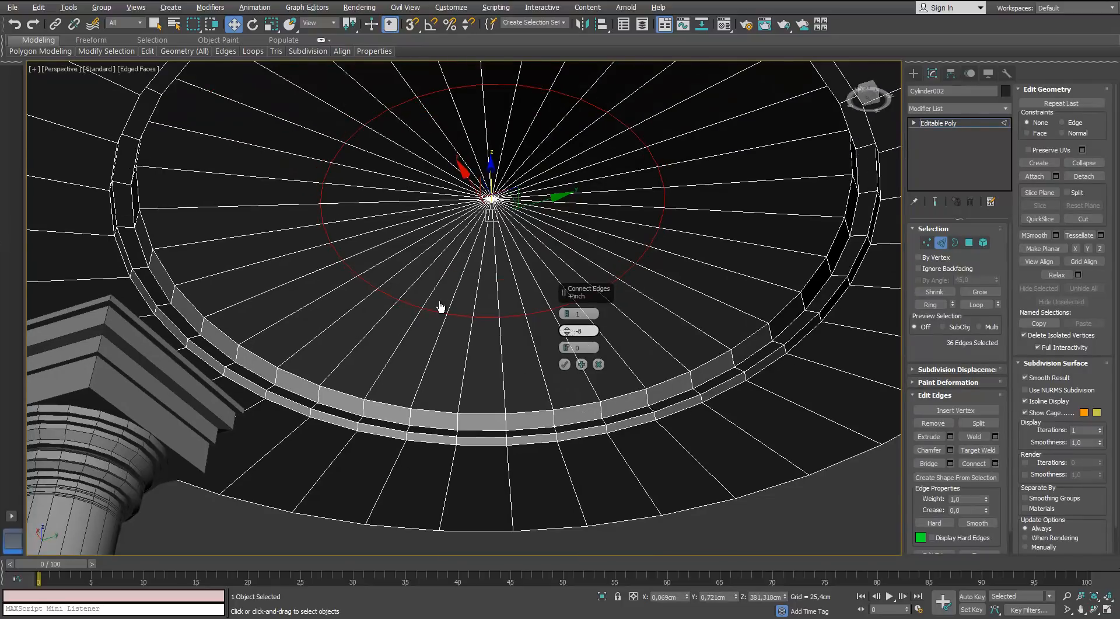
{"action": "middle_click_drag", "start_coordinate": [440, 307], "coordinate": [429, 334], "text": "alt"}
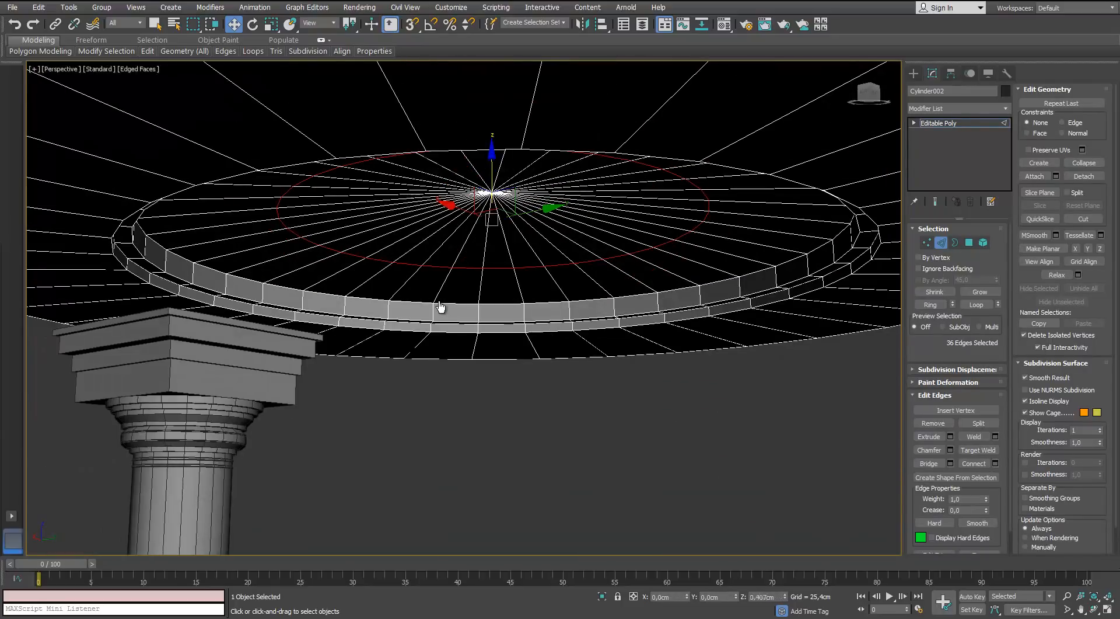
{"action": "left_click_drag", "start_coordinate": [492, 153], "coordinate": [492, 142]}
{"action": "middle_click_drag", "start_coordinate": [440, 306], "coordinate": [439, 301], "text": "alt"}
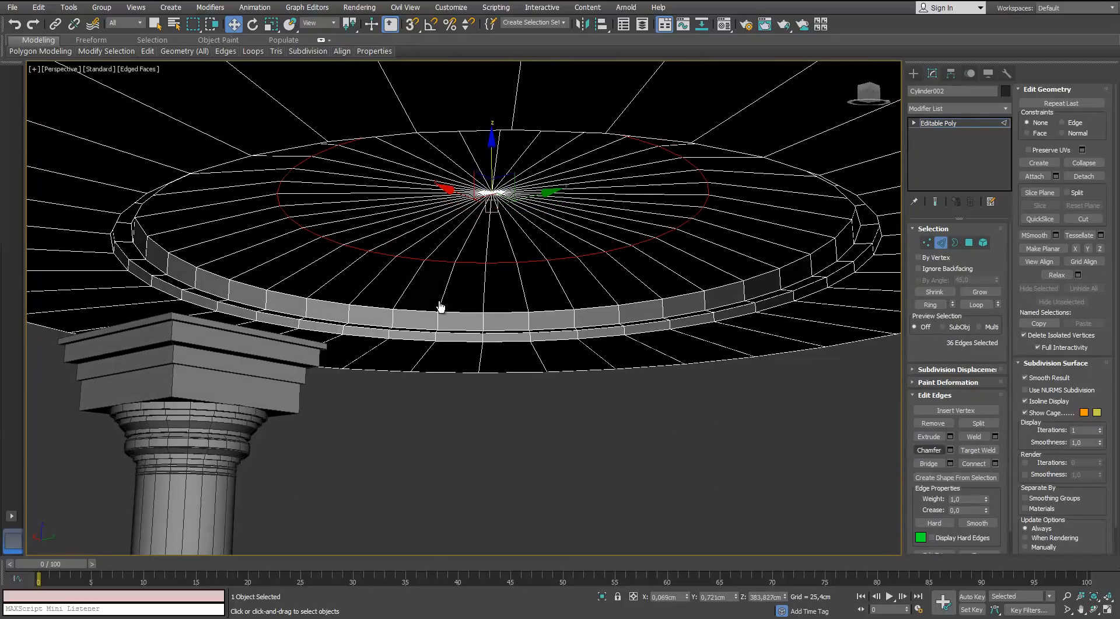
Step: Chamfer the ceiling's edge loop by about 23.05 cm with 2 segments and deselect the slab
{"action": "left_click", "coordinate": [951, 450]}
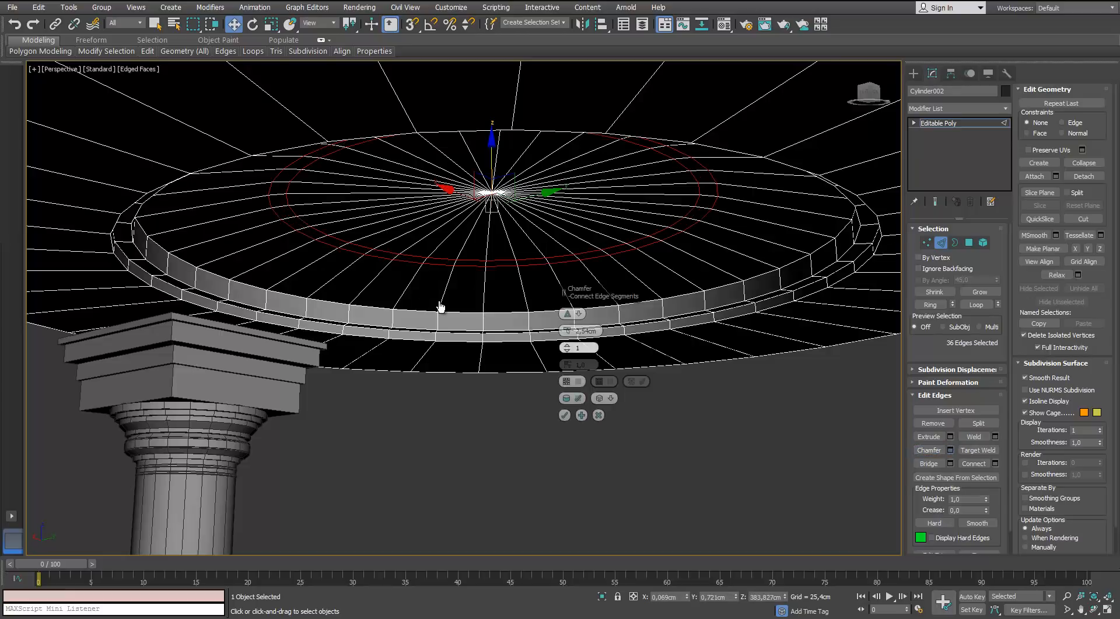
{"action": "left_click_drag", "start_coordinate": [567, 331], "coordinate": [567, 297]}
{"action": "middle_click_drag", "start_coordinate": [440, 307], "coordinate": [426, 340], "text": "alt"}
{"action": "left_click", "coordinate": [567, 346]}
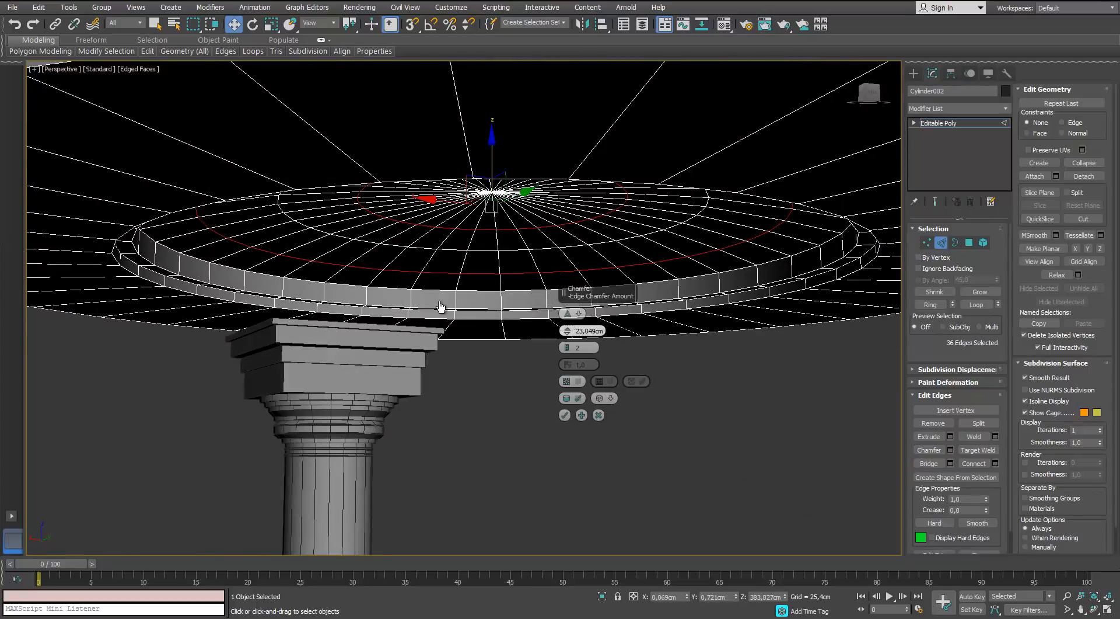
{"action": "key", "text": "Return"}
{"action": "left_click", "coordinate": [941, 242]}
{"action": "left_click", "coordinate": [613, 426]}
{"action": "scroll", "coordinate": [441, 306], "scroll_direction": "down", "scroll_amount": 3}
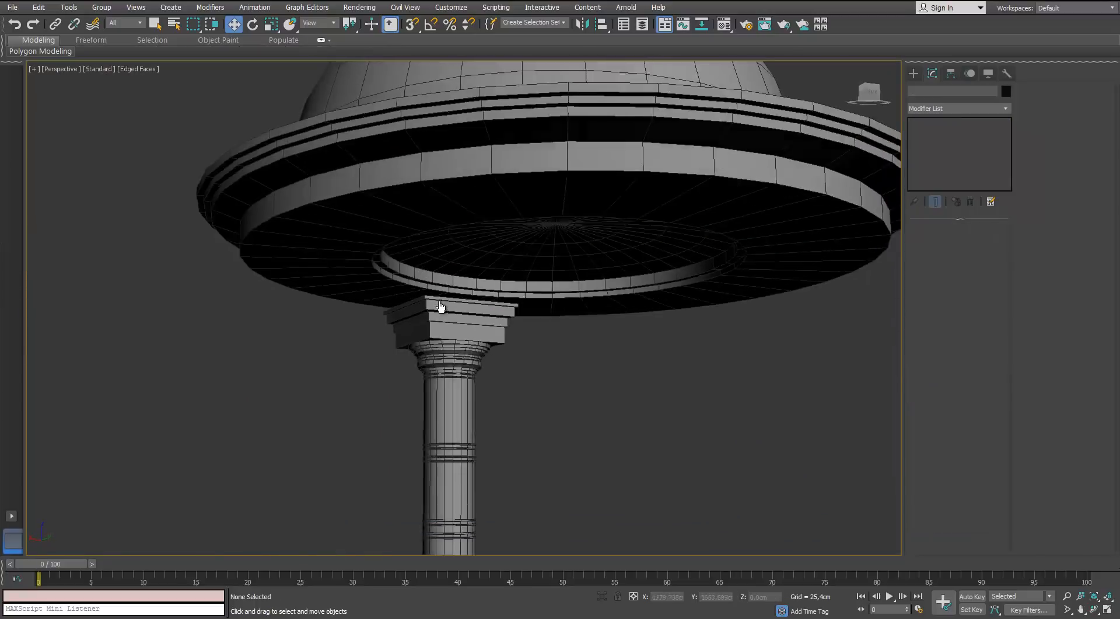
Step: Select the column's three parts and place an instance of them under the slab's positive X side in the Top view
{"action": "mouse_move", "coordinate": [441, 306]}
{"action": "middle_mouse_down", "text": "alt"}
{"action": "mouse_move", "coordinate": [441, 251]}
{"action": "mouse_move", "coordinate": [409, 233]}
{"action": "mouse_move", "coordinate": [446, 327]}
{"action": "mouse_move", "coordinate": [441, 344]}
{"action": "mouse_move", "coordinate": [429, 305]}
{"action": "middle_mouse_up", "text": "alt"}
{"action": "scroll", "coordinate": [440, 307], "scroll_direction": "down", "scroll_amount": 3}
{"action": "left_click_drag", "start_coordinate": [482, 471], "coordinate": [300, 245]}
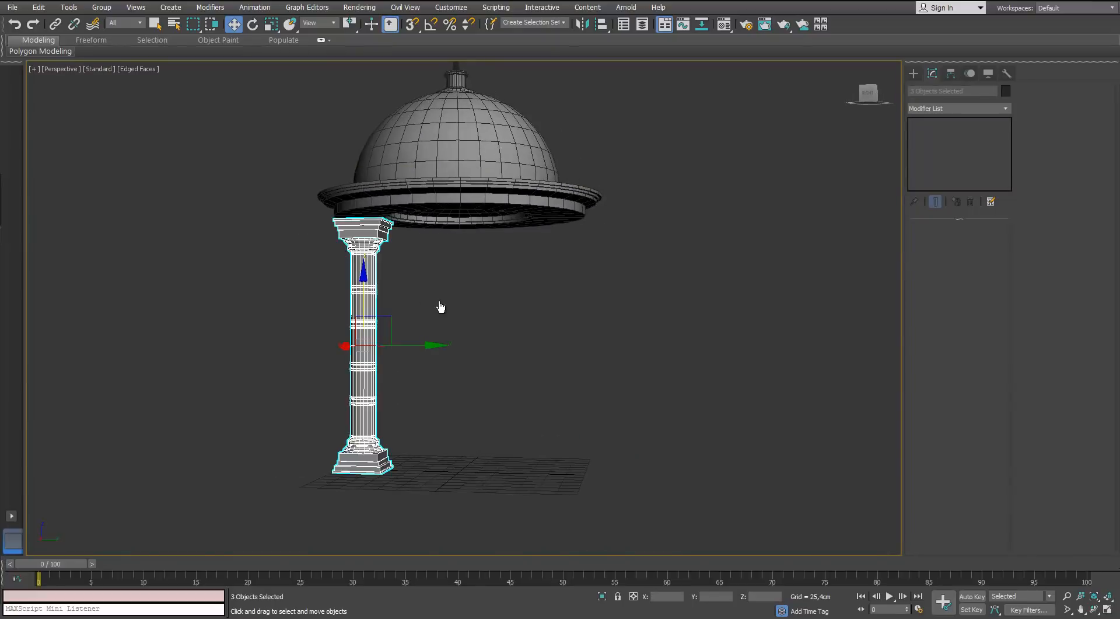
{"action": "middle_click_drag", "start_coordinate": [441, 307], "coordinate": [440, 306], "text": "alt"}
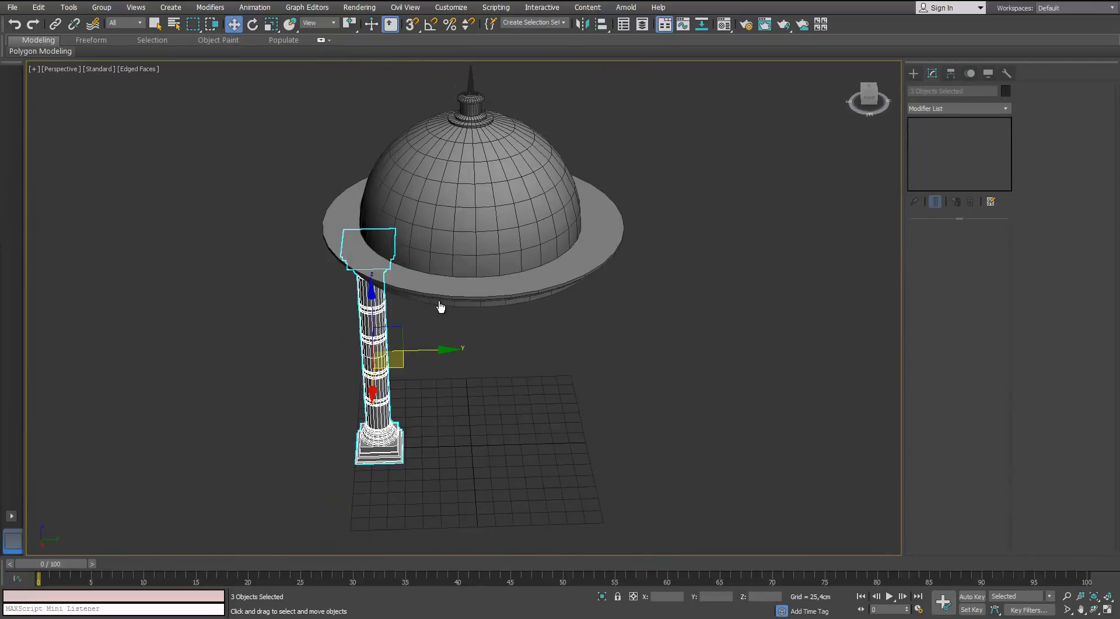
{"action": "left_click_drag", "start_coordinate": [390, 357], "coordinate": [484, 416], "text": "shift"}
{"action": "key", "text": "Escape"}
{"action": "key", "text": "t"}
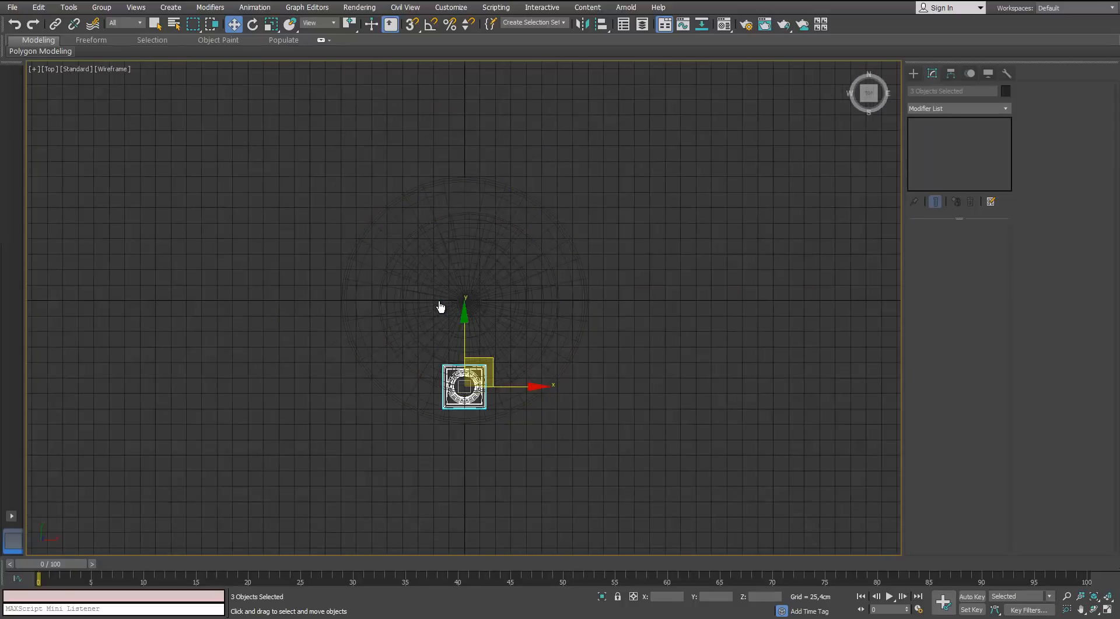
{"action": "left_click_drag", "start_coordinate": [480, 371], "coordinate": [582, 305], "text": "shift"}
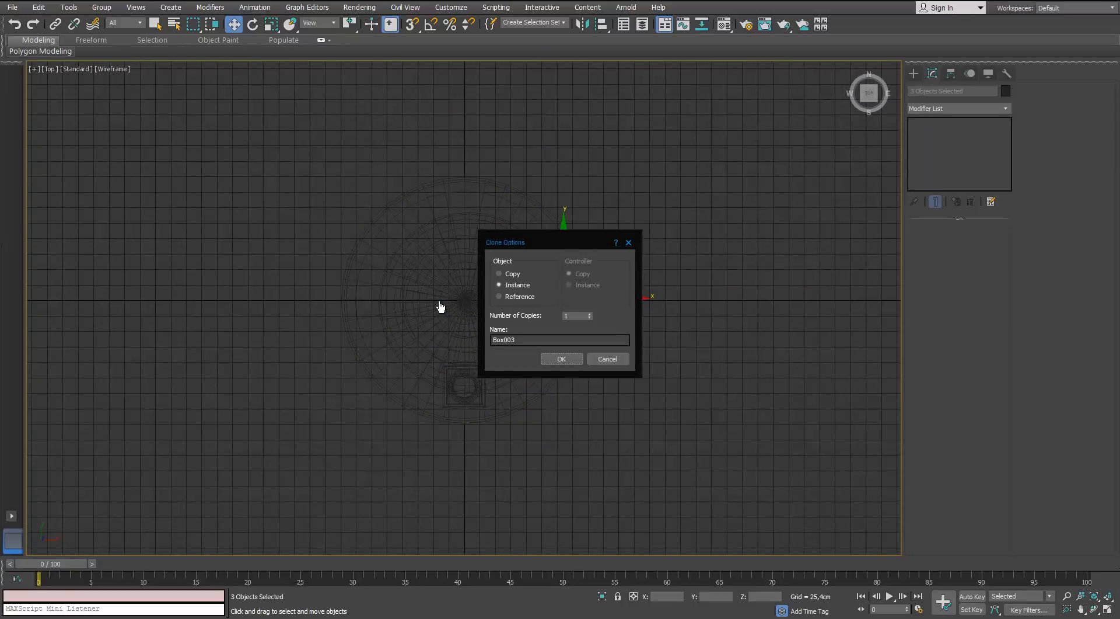
{"action": "key", "text": "Return"}
{"action": "key", "text": "z"}
{"action": "left_click_drag", "start_coordinate": [487, 332], "coordinate": [491, 329]}
Step: Create another instance of the selected column under the slab's negative X side, opposite the previous one
{"action": "scroll", "coordinate": [491, 329], "scroll_direction": "down", "scroll_amount": 8}
{"action": "mouse_move", "coordinate": [491, 329]}
{"action": "middle_mouse_down"}
{"action": "mouse_move", "coordinate": [659, 298]}
{"action": "mouse_move", "coordinate": [708, 307]}
{"action": "middle_mouse_up"}
{"action": "scroll", "coordinate": [660, 299], "scroll_direction": "up", "scroll_amount": 2}
{"action": "middle_click_drag", "start_coordinate": [441, 307], "coordinate": [453, 321]}
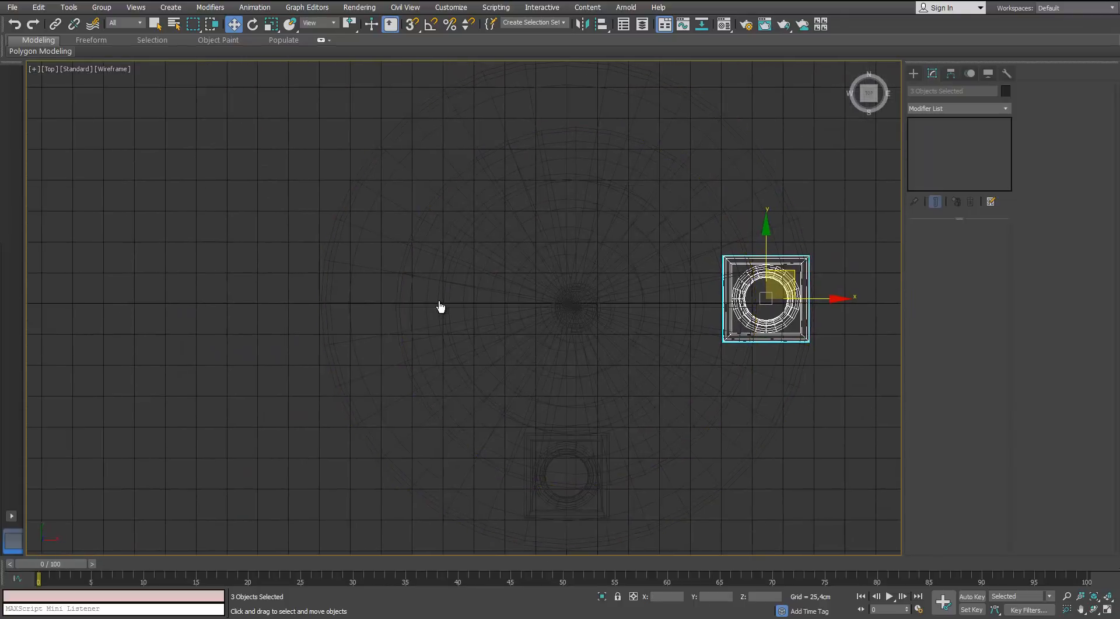
{"action": "left_click_drag", "start_coordinate": [834, 300], "coordinate": [440, 302], "text": "shift"}
{"action": "left_click", "coordinate": [560, 358]}
{"action": "mouse_move", "coordinate": [560, 358]}
{"action": "middle_mouse_down"}
{"action": "mouse_move", "coordinate": [519, 436]}
{"action": "mouse_move", "coordinate": [452, 294]}
{"action": "middle_mouse_up"}
{"action": "scroll", "coordinate": [452, 293], "scroll_direction": "down", "scroll_amount": 3}
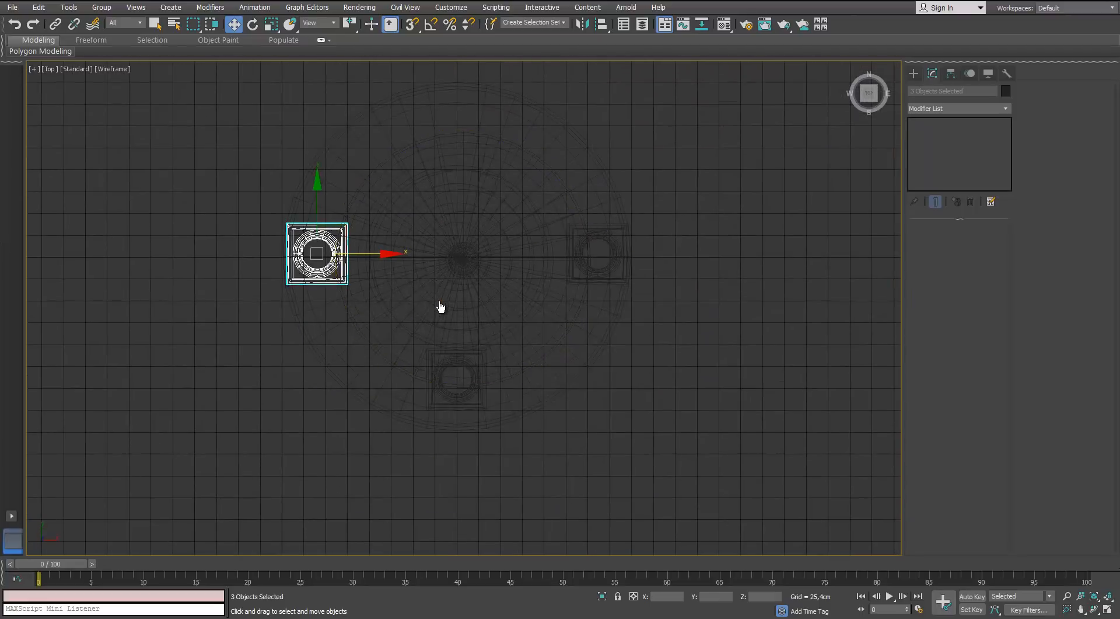
Step: Select only the original column's three parts and place an instance of them at the slab's positive Y side
{"action": "left_click_drag", "start_coordinate": [500, 422], "coordinate": [417, 341]}
{"action": "left_click_drag", "start_coordinate": [542, 315], "coordinate": [502, 292], "text": "alt"}
{"action": "middle_click_drag", "start_coordinate": [456, 315], "coordinate": [477, 393]}
{"action": "left_click_drag", "start_coordinate": [477, 393], "coordinate": [477, 285], "text": "shift"}
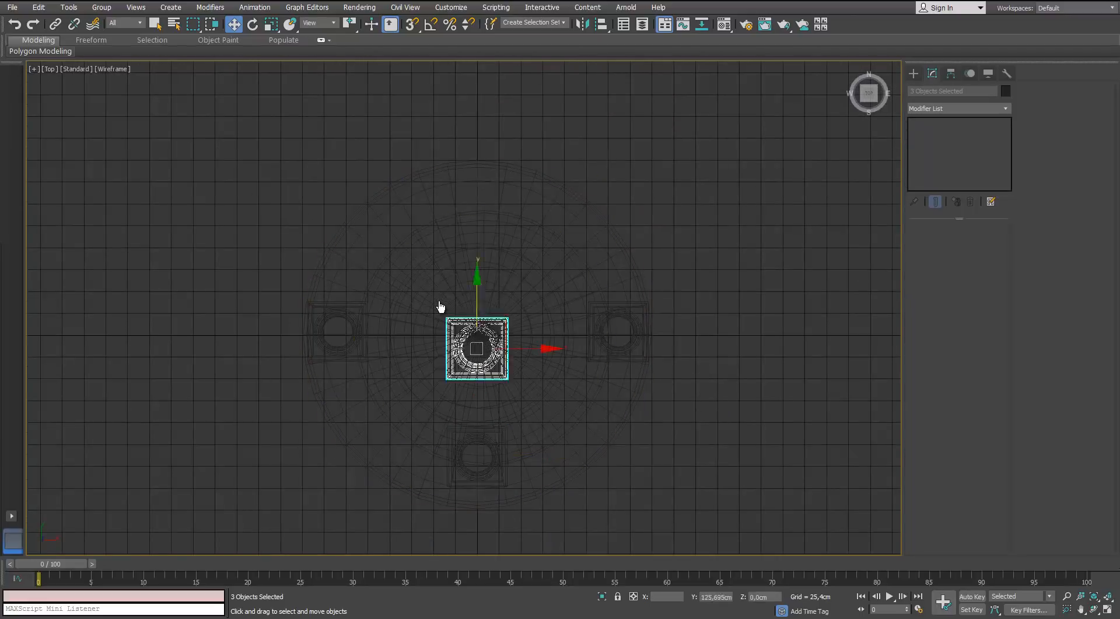
{"action": "left_click_drag", "start_coordinate": [477, 136], "coordinate": [477, 135], "text": "shift"}
{"action": "left_click", "coordinate": [560, 358]}
Step: Fine-tune the new positive Y column's position along Y near the slab's rim and deselect it in the Perspective view
{"action": "scroll", "coordinate": [487, 245], "scroll_direction": "up", "scroll_amount": 8}
{"action": "middle_click_drag", "start_coordinate": [486, 175], "coordinate": [487, 237]}
{"action": "left_click_drag", "start_coordinate": [436, 302], "coordinate": [437, 283]}
{"action": "scroll", "coordinate": [441, 286], "scroll_direction": "down", "scroll_amount": 5}
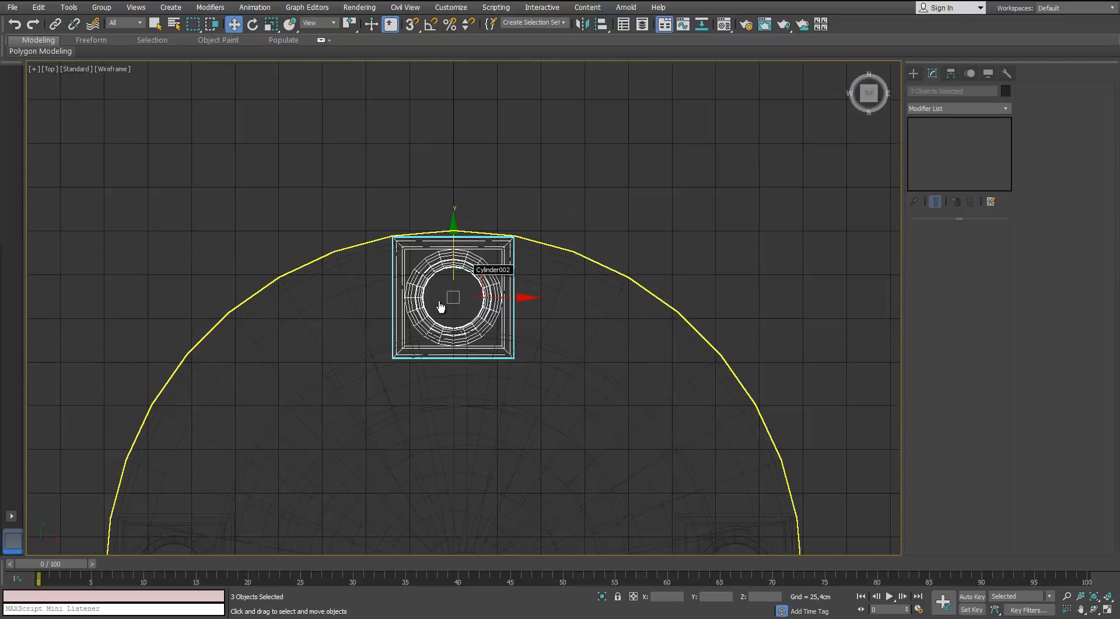
{"action": "key", "text": "p"}
{"action": "scroll", "coordinate": [440, 302], "scroll_direction": "down", "scroll_amount": 3}
{"action": "scroll", "coordinate": [440, 306], "scroll_direction": "down", "scroll_amount": 3}
{"action": "mouse_move", "coordinate": [440, 307]}
{"action": "middle_mouse_down", "text": "alt"}
{"action": "mouse_move", "coordinate": [409, 286]}
{"action": "mouse_move", "coordinate": [420, 262]}
{"action": "mouse_move", "coordinate": [391, 315]}
{"action": "mouse_move", "coordinate": [356, 233]}
{"action": "mouse_move", "coordinate": [441, 274]}
{"action": "mouse_move", "coordinate": [447, 242]}
{"action": "middle_mouse_up", "text": "alt"}
{"action": "left_click", "coordinate": [440, 307]}
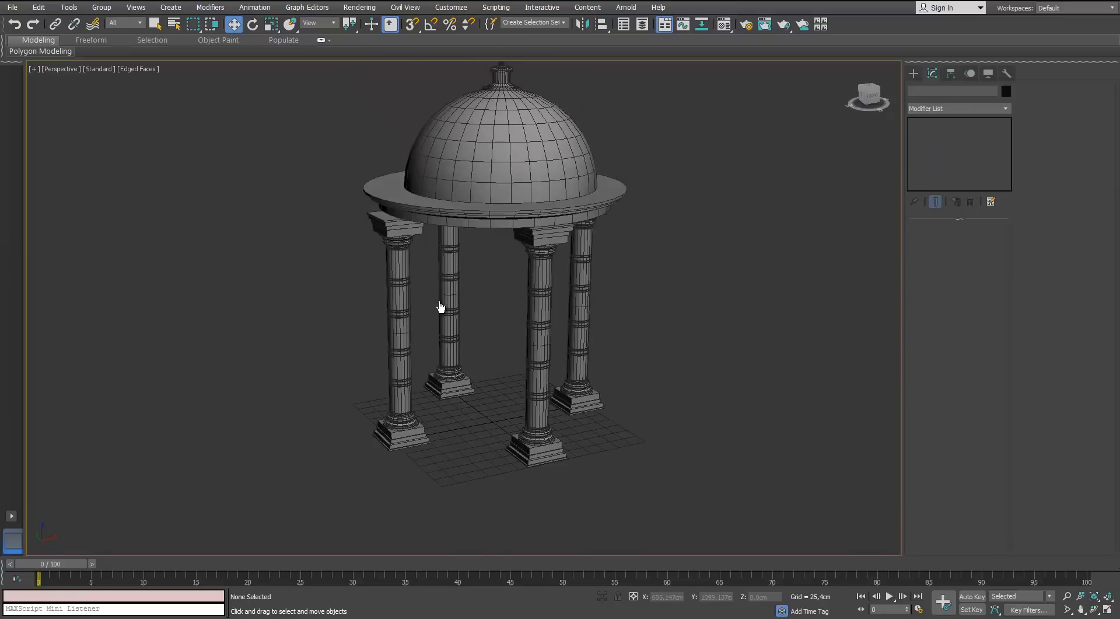
Step: Reselect the column at the slab's positive Y side in the Top view and move it inward from the rim
{"action": "key", "text": "t"}
{"action": "middle_click_drag", "start_coordinate": [441, 306], "coordinate": [439, 293]}
{"action": "left_click_drag", "start_coordinate": [537, 181], "coordinate": [441, 306]}
{"action": "left_click_drag", "start_coordinate": [612, 222], "coordinate": [542, 373], "text": "alt"}
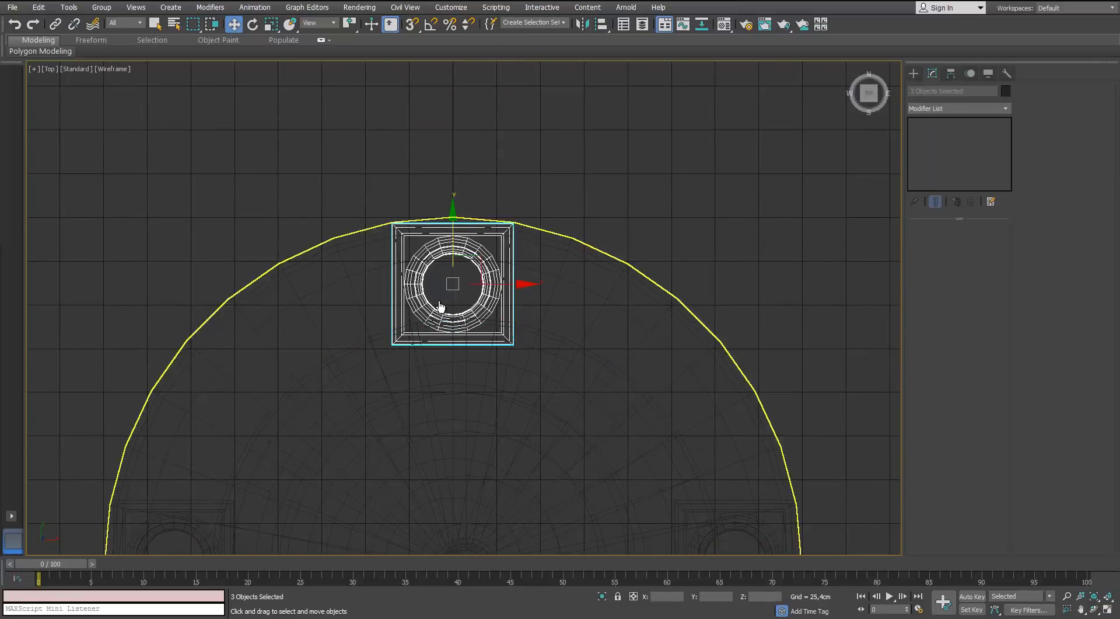
{"action": "scroll", "coordinate": [467, 295], "scroll_direction": "down", "scroll_amount": 3}
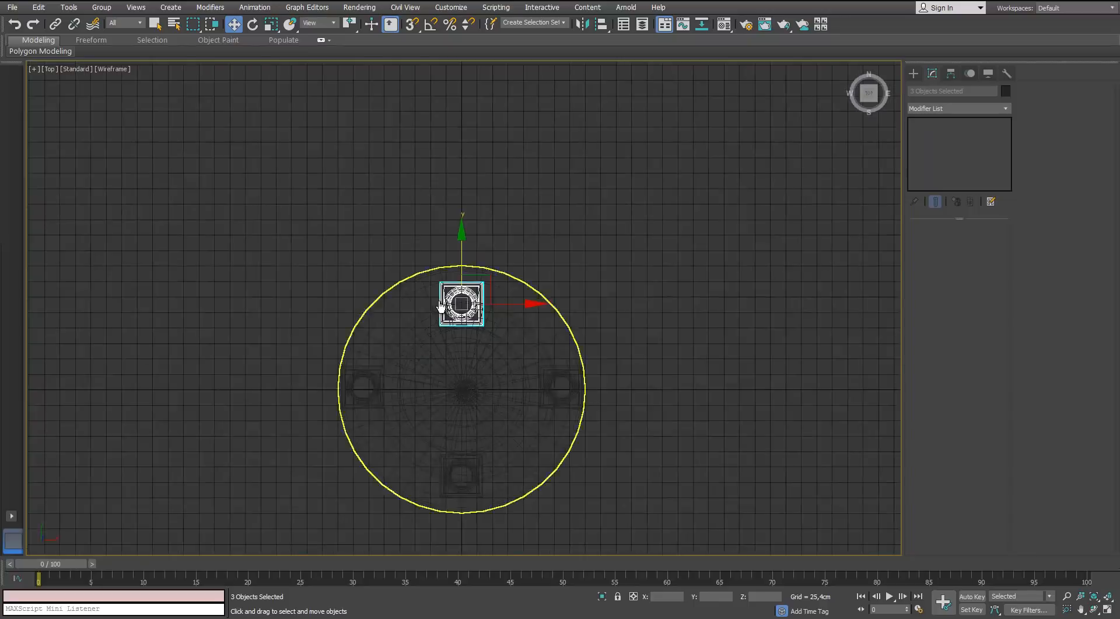
Step: Select only the parts of the column at the positive X side and move them inward along X
{"action": "scroll", "coordinate": [575, 467], "scroll_direction": "up", "scroll_amount": 2}
{"action": "left_click_drag", "start_coordinate": [662, 207], "coordinate": [551, 309]}
{"action": "scroll", "coordinate": [554, 307], "scroll_direction": "up", "scroll_amount": 1}
{"action": "left_click_drag", "start_coordinate": [637, 192], "coordinate": [569, 225], "text": "alt"}
{"action": "left_click_drag", "start_coordinate": [543, 296], "coordinate": [502, 296]}
{"action": "key", "text": "ctrl+z"}
{"action": "left_click", "coordinate": [466, 306], "text": "alt"}
{"action": "left_click_drag", "start_coordinate": [607, 294], "coordinate": [565, 294]}
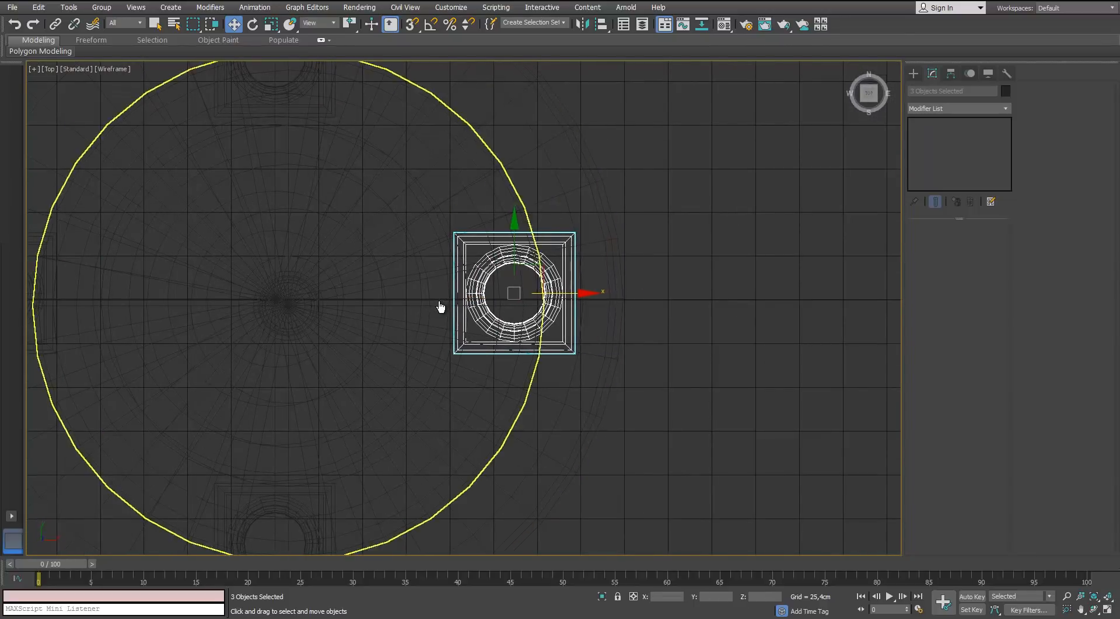
Step: Select the column at the negative X side without the dome and move it inward along X
{"action": "middle_click_drag", "start_coordinate": [327, 291], "coordinate": [575, 285]}
{"action": "left_click_drag", "start_coordinate": [115, 210], "coordinate": [292, 299]}
{"action": "left_click_drag", "start_coordinate": [175, 175], "coordinate": [234, 210], "text": "alt"}
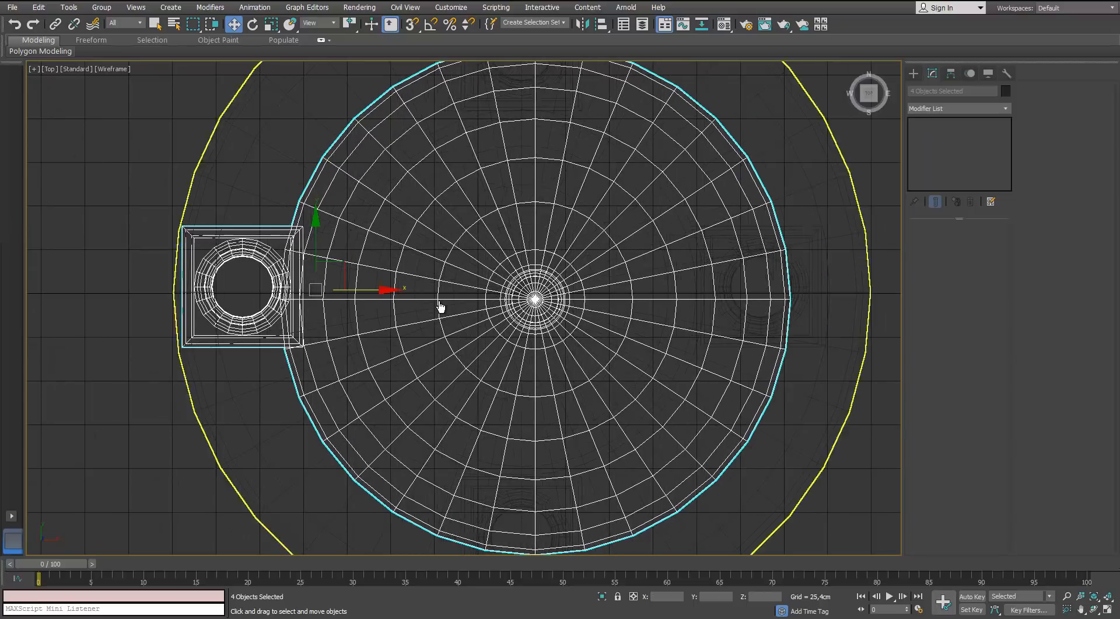
{"action": "left_click", "coordinate": [440, 304], "text": "alt"}
{"action": "left_click_drag", "start_coordinate": [306, 286], "coordinate": [347, 287]}
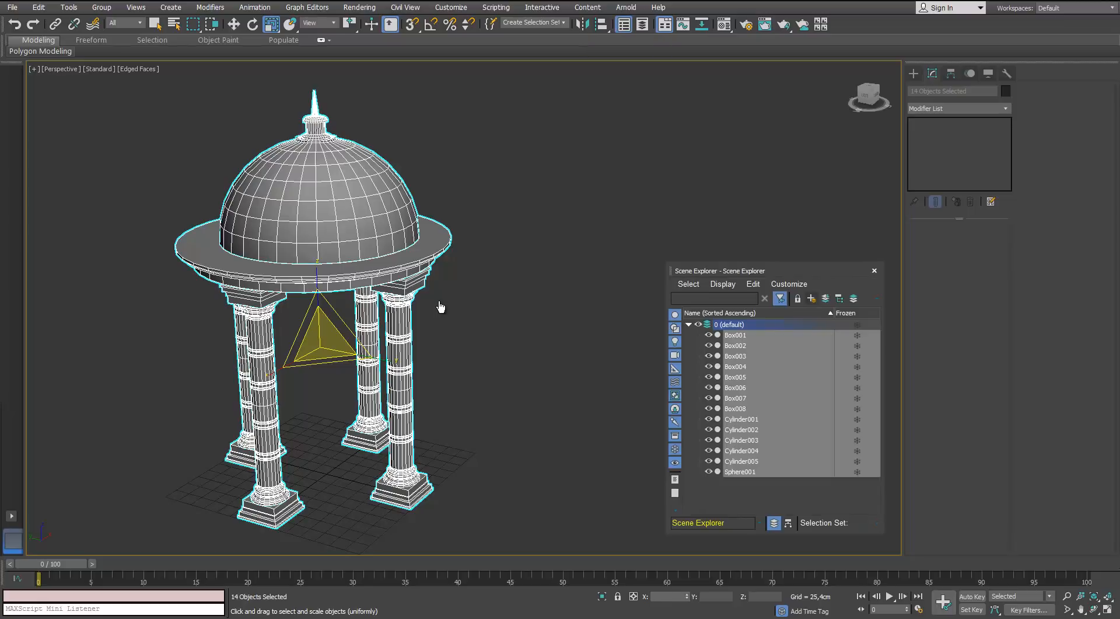
Step: Put all the pavilion objects on a new layer named Dome_HP
{"action": "left_click", "coordinate": [812, 298]}
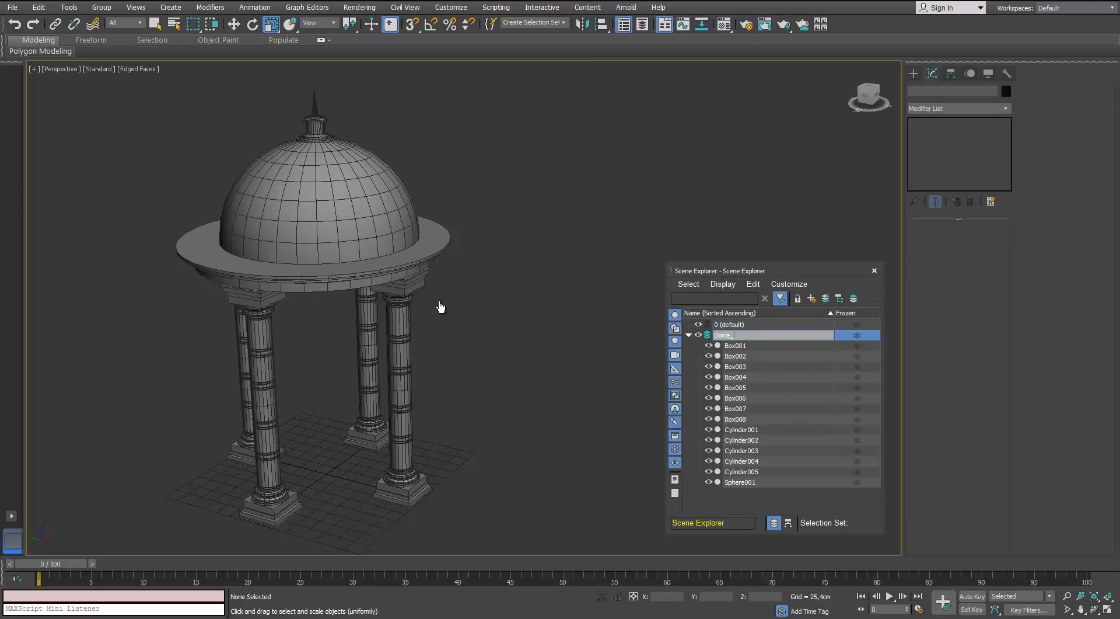
Step: Duplicate all the pavilion objects in place using Mirror on Z with Copy, and put the duplicates on a new layer named Dome_LP
{"action": "key", "text": "ctrl+a"}
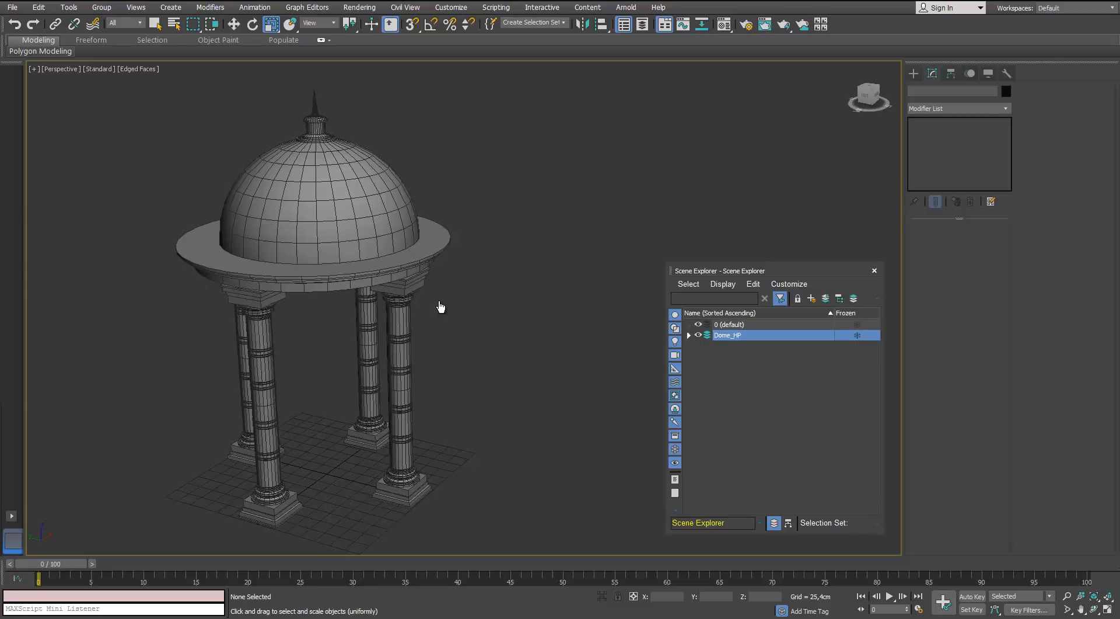
{"action": "key", "text": "alt+m"}
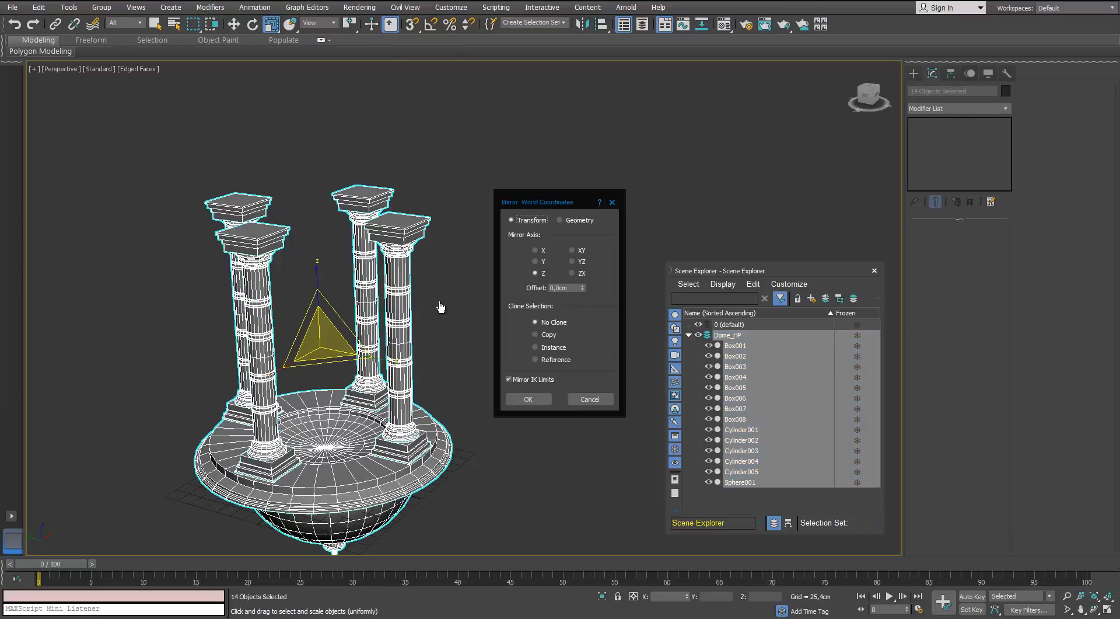
{"action": "key", "text": "alt+c"}
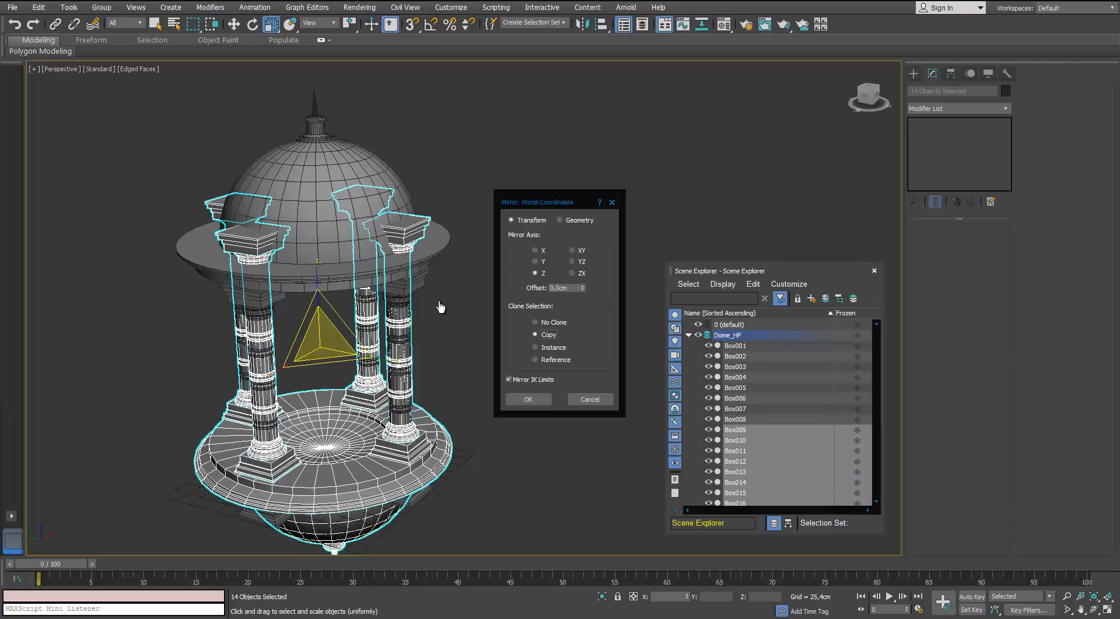
{"action": "key", "text": "Return"}
{"action": "left_click", "coordinate": [440, 306]}
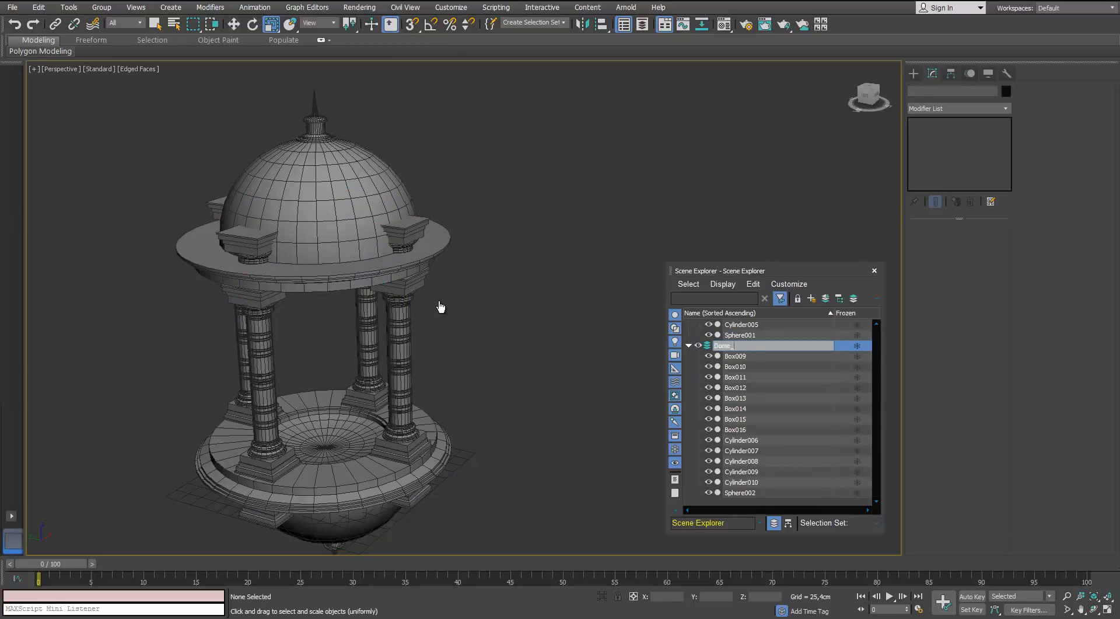
{"action": "key", "text": "ctrl+z"}
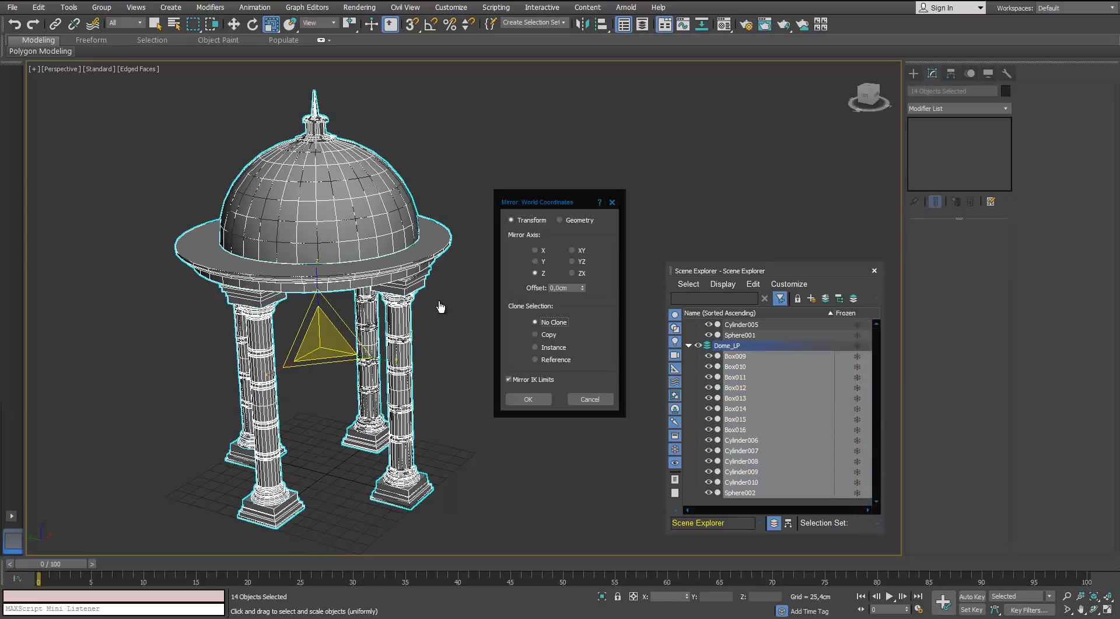
{"action": "key", "text": "Escape"}
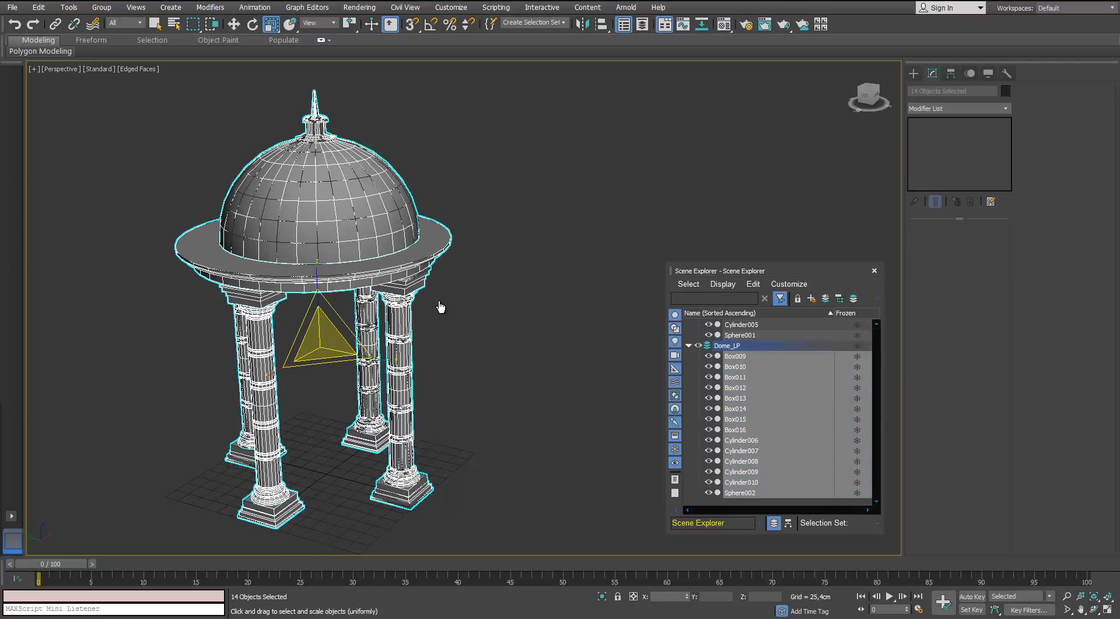
Step: Inset the top polygon of the slab beneath the dome by 4.074 cm
{"action": "left_click", "coordinate": [441, 306]}
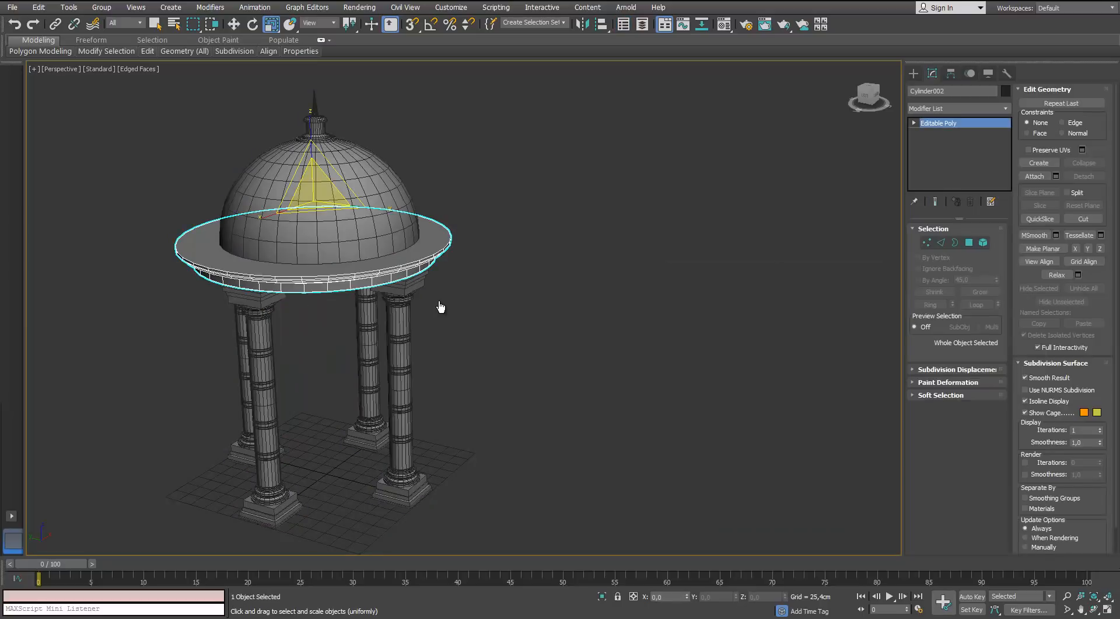
{"action": "key", "text": "4"}
{"action": "scroll", "coordinate": [441, 306], "scroll_direction": "up", "scroll_amount": 3}
{"action": "left_click", "coordinate": [441, 307]}
{"action": "scroll", "coordinate": [441, 306], "scroll_direction": "up", "scroll_amount": 5}
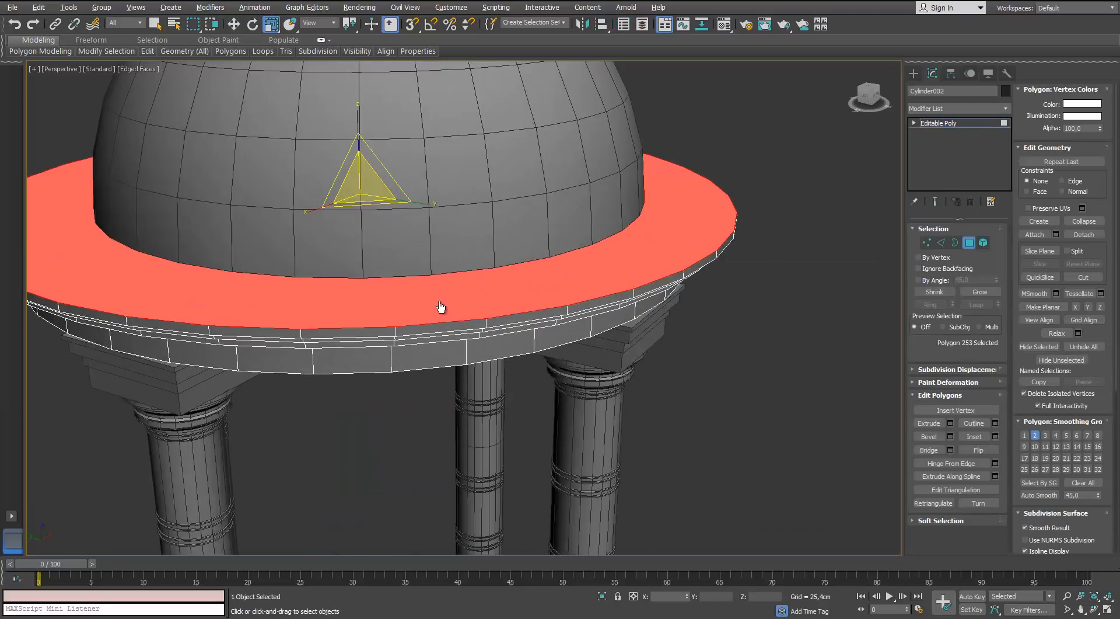
{"action": "left_click", "coordinate": [995, 436]}
{"action": "middle_click_drag", "start_coordinate": [569, 315], "coordinate": [582, 348], "text": "alt"}
{"action": "scroll", "coordinate": [582, 347], "scroll_direction": "up", "scroll_amount": 3}
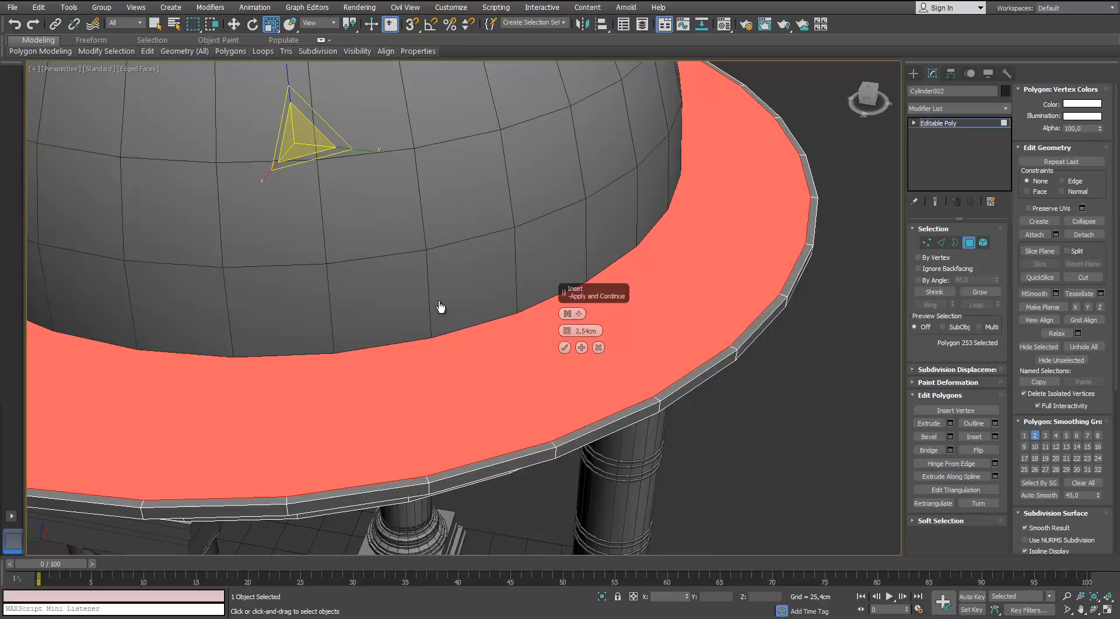
{"action": "left_click_drag", "start_coordinate": [567, 331], "coordinate": [567, 322]}
{"action": "middle_click_drag", "start_coordinate": [567, 322], "coordinate": [572, 297], "text": "alt"}
{"action": "left_click", "coordinate": [582, 347]}
{"action": "key", "text": "Return"}
Step: Isolate the slab, inset its top polygon by a further 176.568 cm and collapse the remaining central polygon
{"action": "key", "text": "z"}
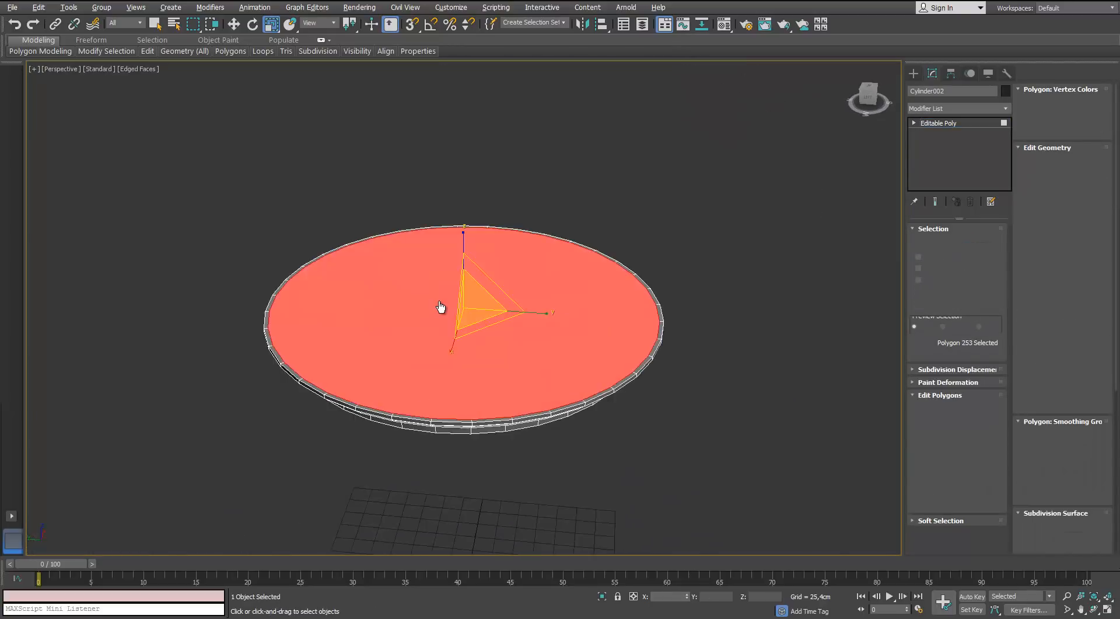
{"action": "scroll", "coordinate": [440, 307], "scroll_direction": "up", "scroll_amount": 4}
{"action": "left_click", "coordinate": [995, 436]}
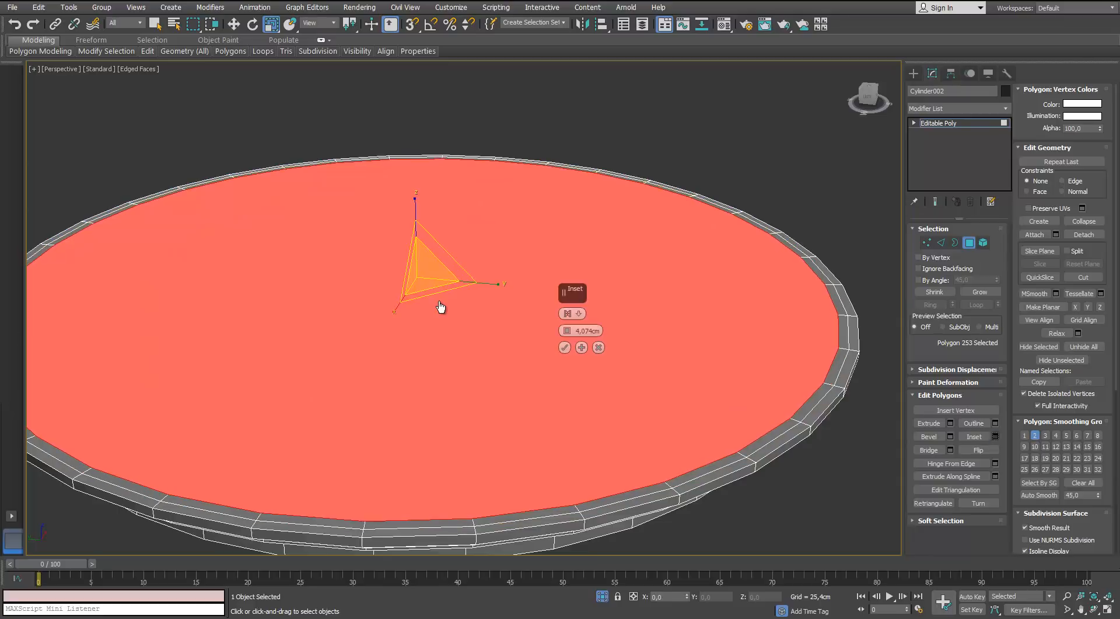
{"action": "left_click_drag", "start_coordinate": [567, 331], "coordinate": [567, 163]}
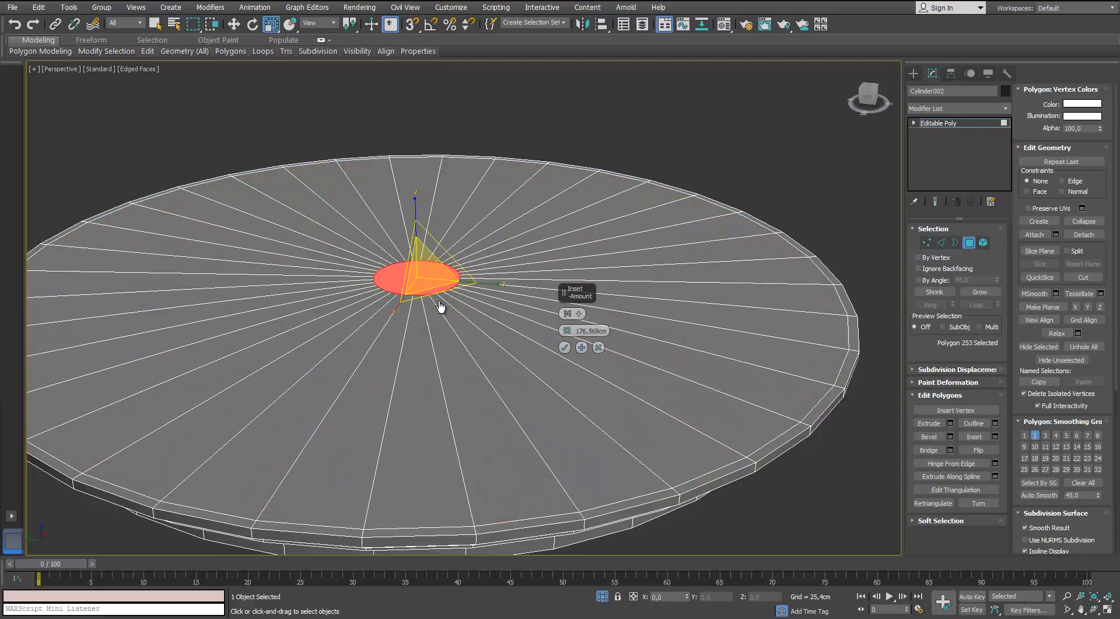
{"action": "right_click", "coordinate": [398, 275]}
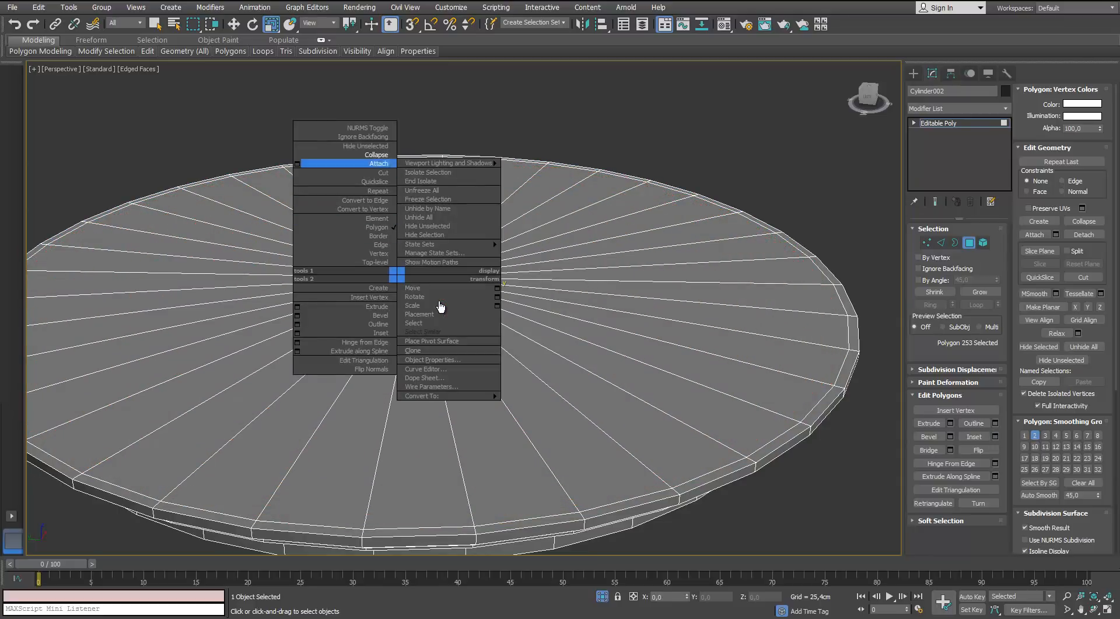
{"action": "left_click", "coordinate": [350, 162]}
Step: Use Swift Loop to add support edge loops along the stepped mouldings of the slab's outer rim
{"action": "scroll", "coordinate": [441, 306], "scroll_direction": "down", "scroll_amount": 4}
{"action": "scroll", "coordinate": [440, 306], "scroll_direction": "up", "scroll_amount": 3}
{"action": "middle_click_drag", "start_coordinate": [440, 306], "coordinate": [441, 228], "text": "alt"}
{"action": "left_click", "coordinate": [147, 51]}
{"action": "scroll", "coordinate": [440, 307], "scroll_direction": "up", "scroll_amount": 5}
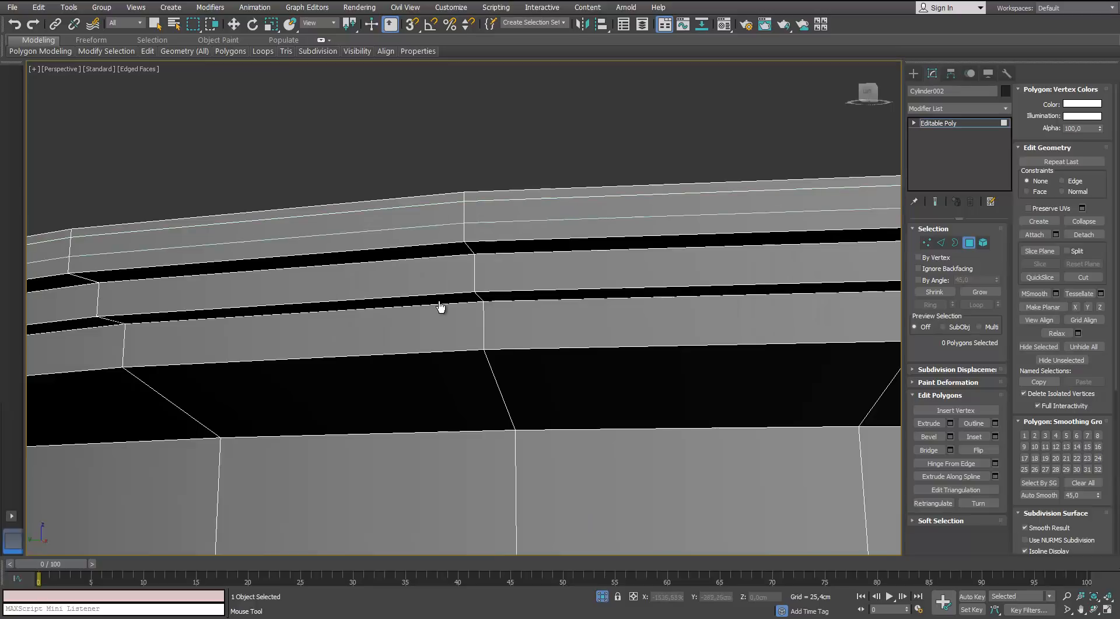
{"action": "scroll", "coordinate": [440, 307], "scroll_direction": "down", "scroll_amount": 3}
{"action": "scroll", "coordinate": [441, 306], "scroll_direction": "up", "scroll_amount": 3}
{"action": "middle_click_drag", "start_coordinate": [441, 306], "coordinate": [441, 278], "text": "alt"}
{"action": "left_click", "coordinate": [505, 109]}
{"action": "left_click", "coordinate": [506, 121]}
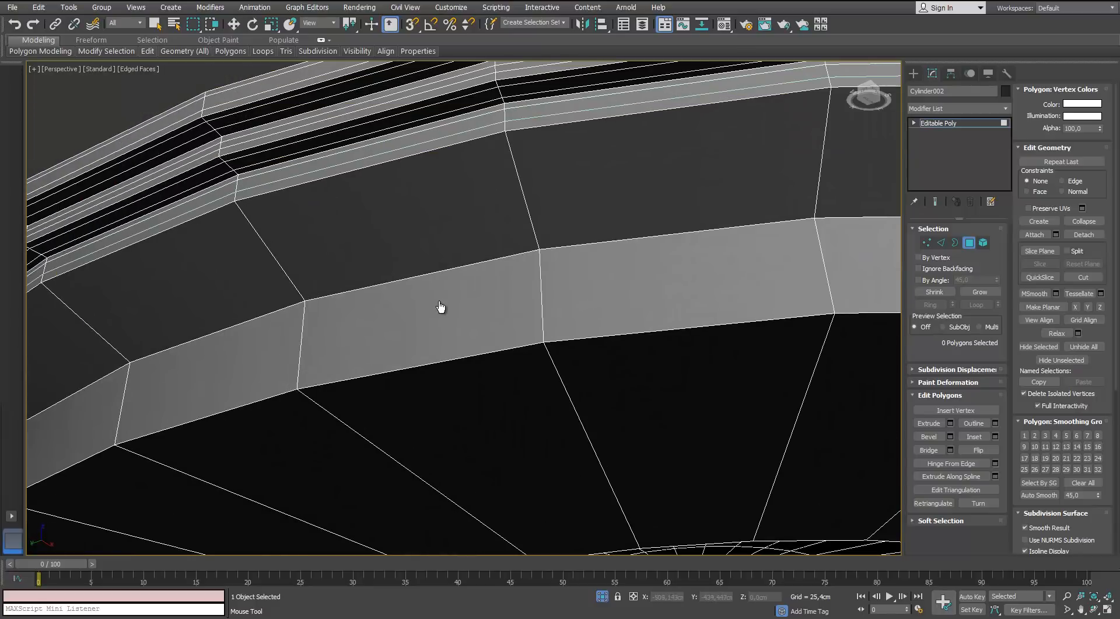
Step: Add support edge loops near the edges of the sloped band and the vertical band beneath the slab's rim mouldings
{"action": "left_click", "coordinate": [508, 140]}
{"action": "left_click", "coordinate": [535, 234]}
{"action": "left_click", "coordinate": [536, 238]}
{"action": "left_click", "coordinate": [540, 259]}
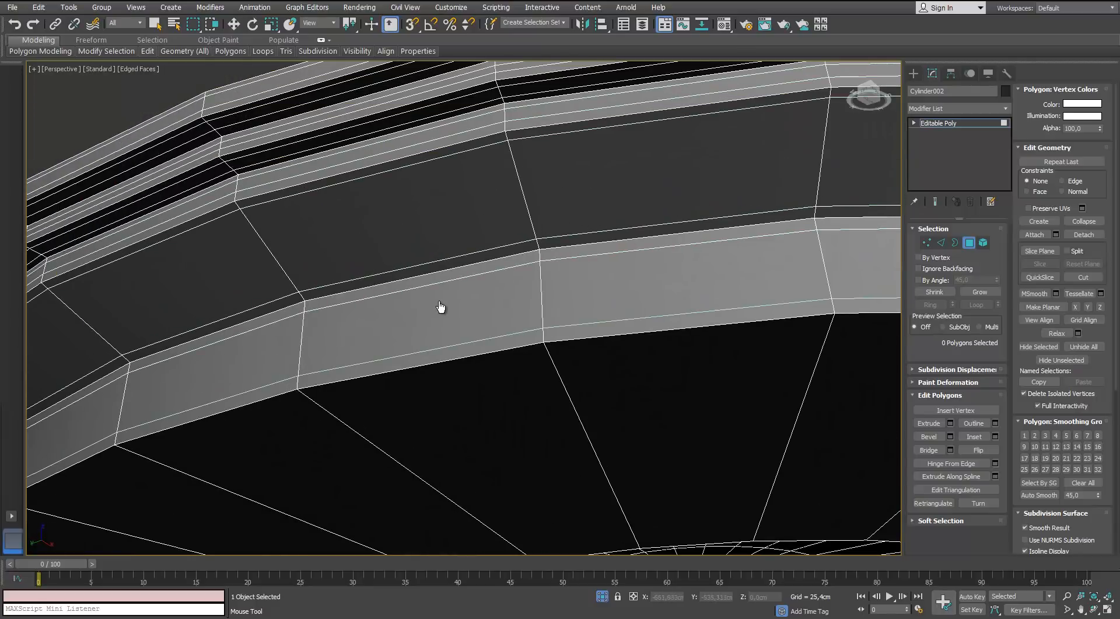
{"action": "left_click", "coordinate": [543, 329]}
{"action": "left_click", "coordinate": [548, 352]}
Step: Add support edge loops around the rim and inner steps of the slab's ceiling recess
{"action": "scroll", "coordinate": [441, 306], "scroll_direction": "down", "scroll_amount": 5}
{"action": "middle_click_drag", "start_coordinate": [440, 307], "coordinate": [403, 298], "text": "alt"}
{"action": "scroll", "coordinate": [440, 306], "scroll_direction": "up", "scroll_amount": 5}
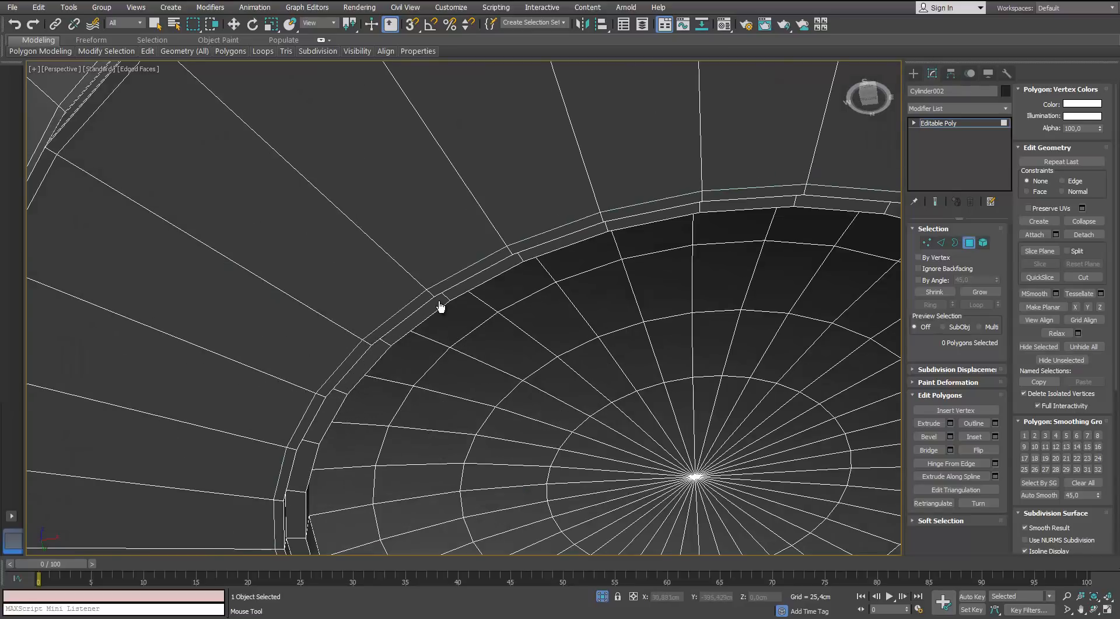
{"action": "scroll", "coordinate": [440, 306], "scroll_direction": "down", "scroll_amount": 5}
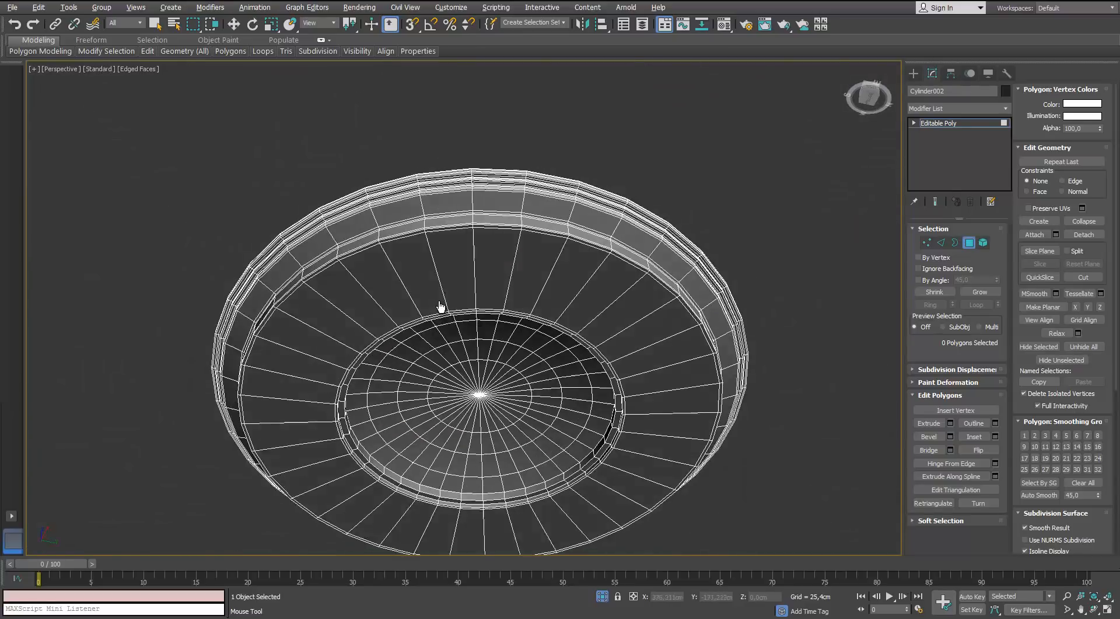
{"action": "middle_click_drag", "start_coordinate": [441, 306], "coordinate": [441, 307], "text": "alt"}
{"action": "scroll", "coordinate": [441, 307], "scroll_direction": "up", "scroll_amount": 6}
{"action": "scroll", "coordinate": [441, 307], "scroll_direction": "down", "scroll_amount": 3}
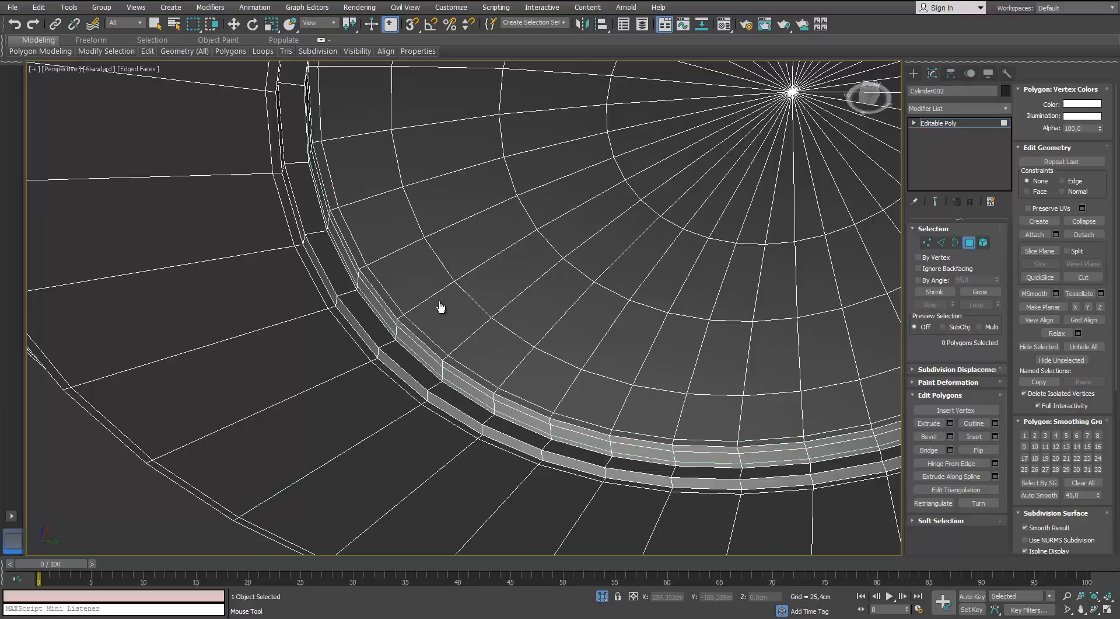
{"action": "left_click", "coordinate": [440, 306]}
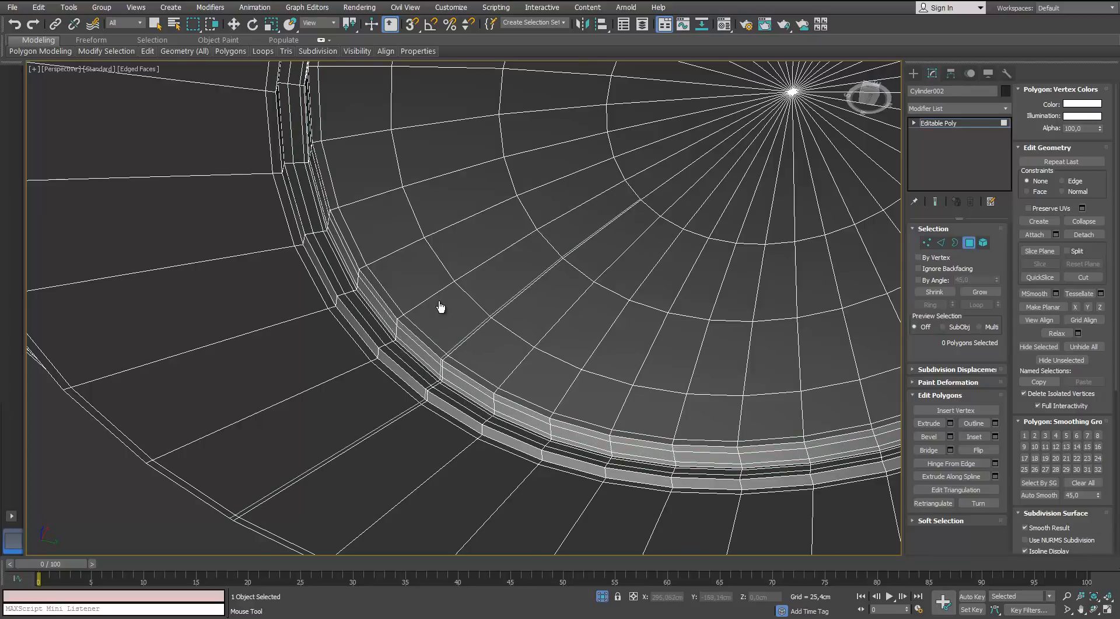
{"action": "scroll", "coordinate": [440, 306], "scroll_direction": "up", "scroll_amount": 3}
{"action": "scroll", "coordinate": [440, 306], "scroll_direction": "down", "scroll_amount": 3}
Step: Finish the edge loops, apply a TurboSmooth modifier to the slab and exit isolation
{"action": "mouse_move", "coordinate": [441, 307]}
{"action": "middle_mouse_down", "text": "alt"}
{"action": "mouse_move", "coordinate": [440, 272]}
{"action": "mouse_move", "coordinate": [441, 322]}
{"action": "mouse_move", "coordinate": [441, 271]}
{"action": "mouse_move", "coordinate": [484, 234]}
{"action": "mouse_move", "coordinate": [441, 350]}
{"action": "mouse_move", "coordinate": [452, 321]}
{"action": "middle_mouse_up", "text": "alt"}
{"action": "scroll", "coordinate": [441, 307], "scroll_direction": "down", "scroll_amount": 5}
{"action": "key", "text": "w"}
{"action": "key", "text": "4"}
{"action": "left_click", "coordinate": [959, 108]}
{"action": "type", "text": "tu"}
{"action": "key", "text": "Return"}
{"action": "left_click", "coordinate": [603, 596]}
{"action": "left_click", "coordinate": [441, 306]}
Step: Isolate one column's stepped square base and use Swift Loop to add support edges beside its top and corner edges
{"action": "scroll", "coordinate": [440, 306], "scroll_direction": "down", "scroll_amount": 5}
{"action": "scroll", "coordinate": [399, 445], "scroll_direction": "up", "scroll_amount": 3}
{"action": "left_click", "coordinate": [399, 447]}
{"action": "key", "text": "alt+q"}
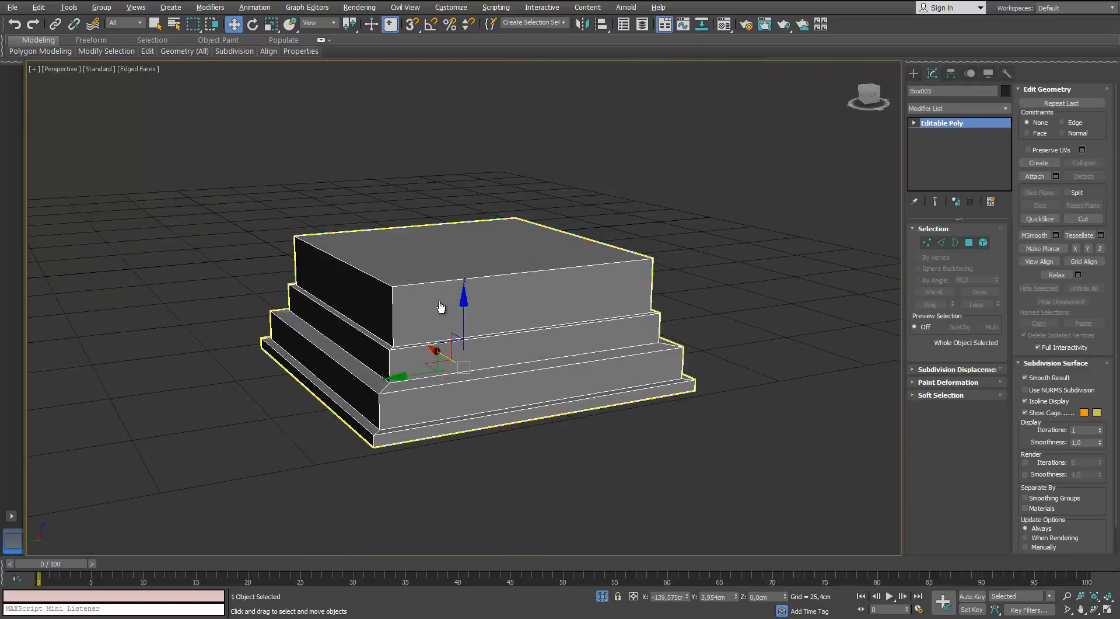
{"action": "middle_click_drag", "start_coordinate": [399, 447], "coordinate": [409, 487], "text": "alt"}
{"action": "key", "text": "2"}
{"action": "middle_click_drag", "start_coordinate": [440, 306], "coordinate": [452, 321], "text": "alt"}
{"action": "left_click", "coordinate": [440, 306]}
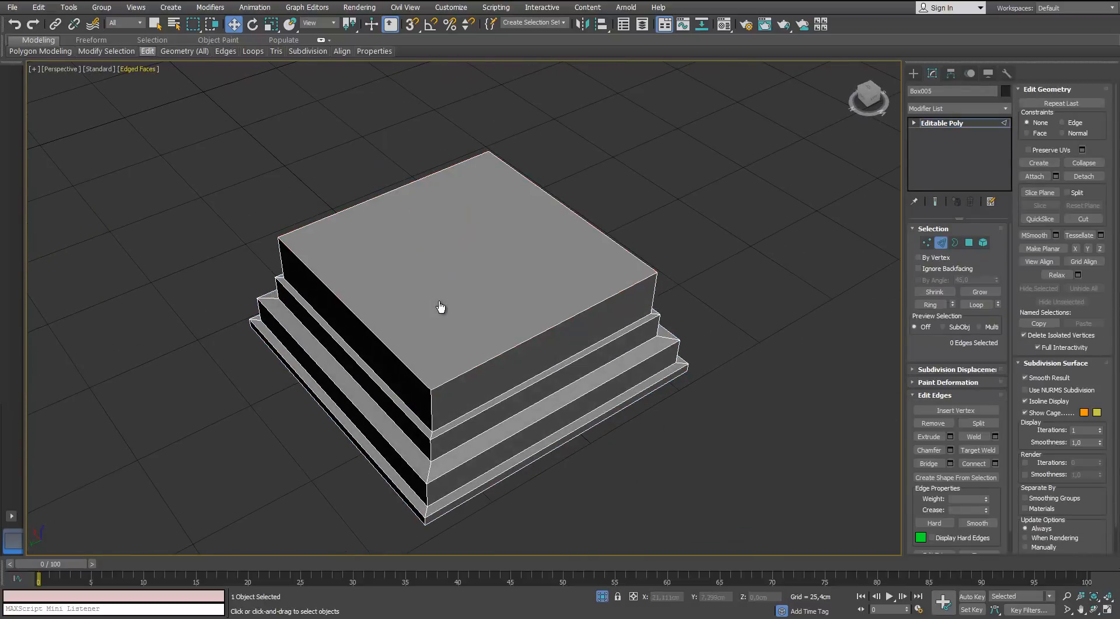
{"action": "mouse_move", "coordinate": [148, 51]}
{"action": "left_click", "coordinate": [246, 82]}
{"action": "left_click", "coordinate": [440, 307]}
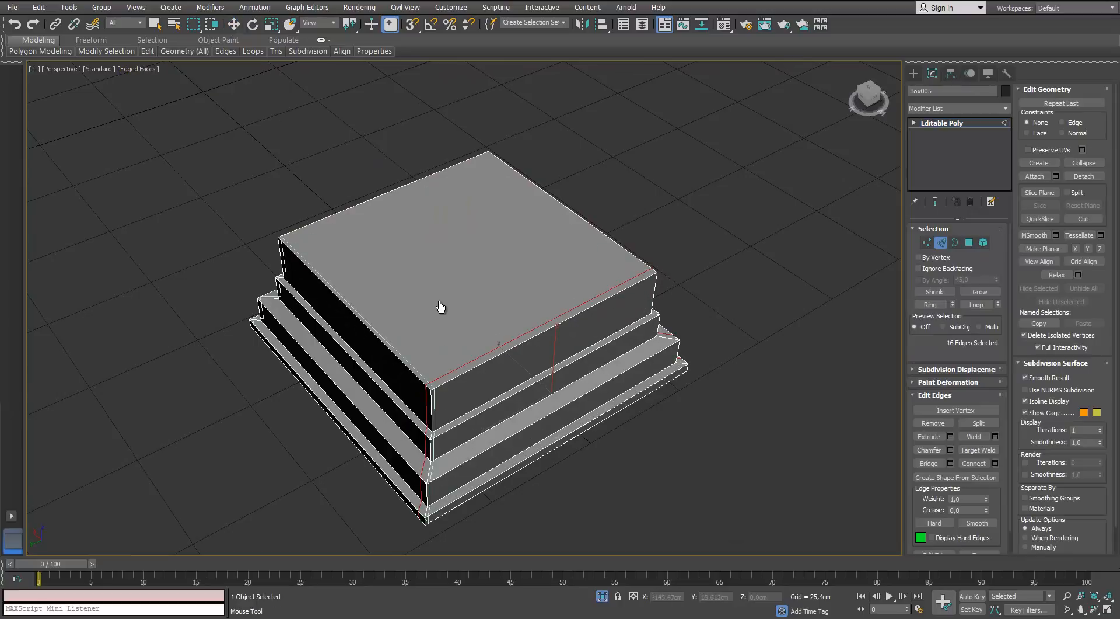
Step: Add support edge loops below the column base's top edge and on both sides of its first narrow step
{"action": "middle_click_drag", "start_coordinate": [441, 306], "coordinate": [441, 327], "text": "alt"}
{"action": "left_click", "coordinate": [441, 307]}
{"action": "scroll", "coordinate": [441, 306], "scroll_direction": "up", "scroll_amount": 3}
{"action": "left_click", "coordinate": [440, 306]}
{"action": "left_click", "coordinate": [441, 306]}
{"action": "scroll", "coordinate": [441, 307], "scroll_direction": "up", "scroll_amount": 3}
{"action": "left_click", "coordinate": [441, 306]}
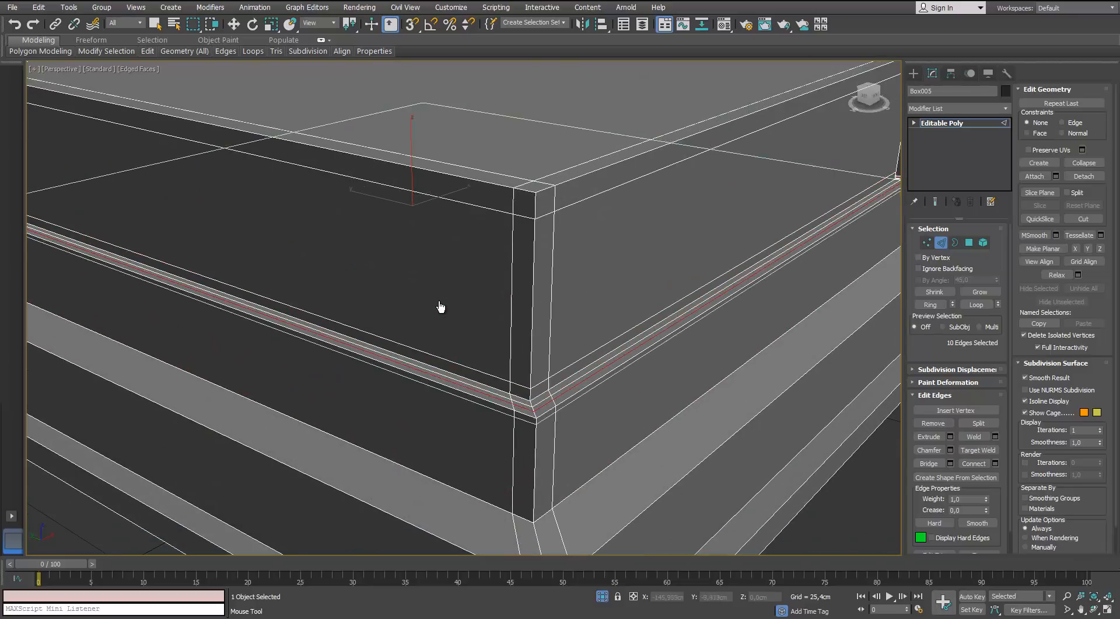
{"action": "left_click", "coordinate": [441, 306]}
{"action": "left_click", "coordinate": [441, 307]}
{"action": "left_click", "coordinate": [441, 306]}
Step: Add support edge loops beside the edges of the column base's middle and lower steps
{"action": "middle_click_drag", "start_coordinate": [441, 307], "coordinate": [437, 271], "text": "alt"}
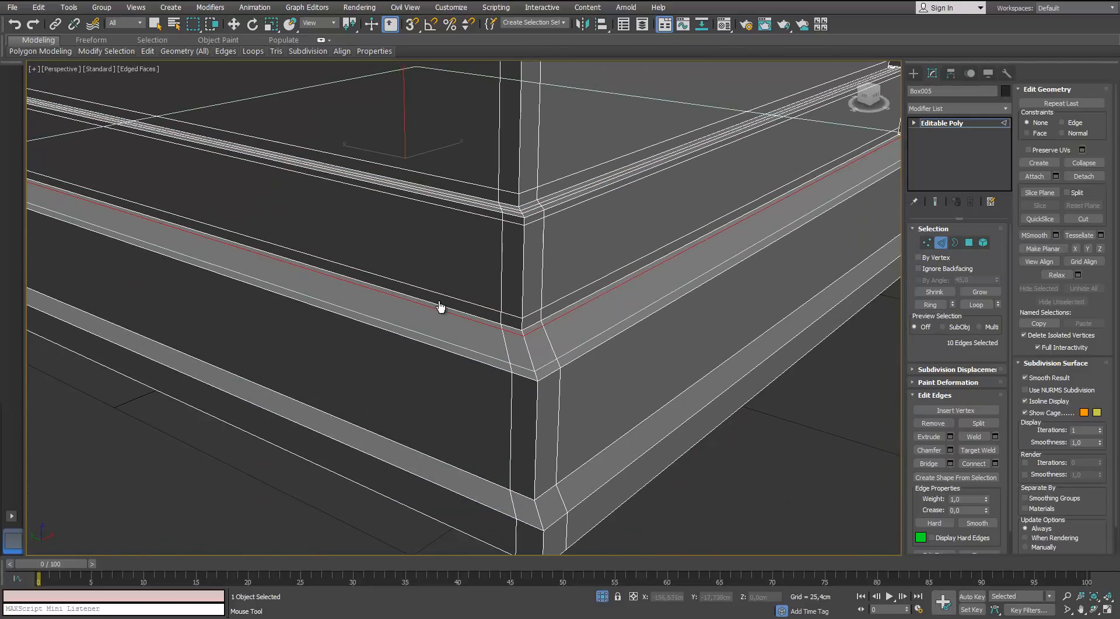
{"action": "left_click", "coordinate": [441, 307]}
{"action": "left_click", "coordinate": [440, 306]}
{"action": "left_click", "coordinate": [440, 307]}
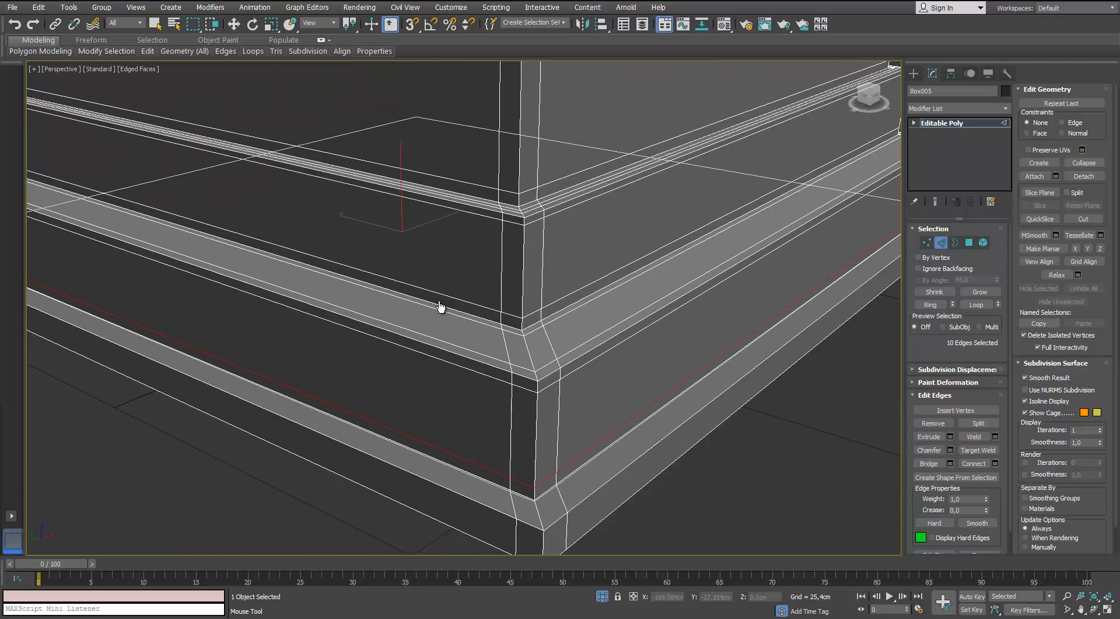
{"action": "left_click", "coordinate": [440, 306]}
{"action": "left_click", "coordinate": [441, 307]}
{"action": "left_click", "coordinate": [440, 306]}
Step: Add a support edge loop along the bottom edge of the column base and leave Swift Loop
{"action": "middle_click_drag", "start_coordinate": [440, 307], "coordinate": [432, 198]}
{"action": "left_click", "coordinate": [441, 306]}
{"action": "scroll", "coordinate": [441, 306], "scroll_direction": "down", "scroll_amount": 5}
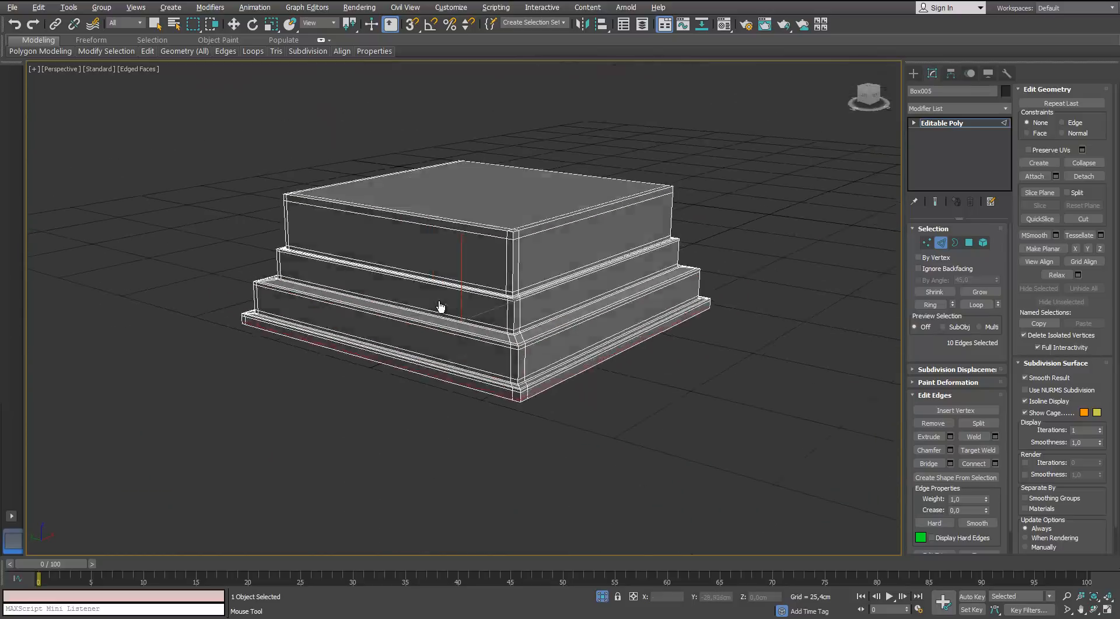
{"action": "middle_click_drag", "start_coordinate": [441, 306], "coordinate": [429, 210], "text": "alt"}
{"action": "scroll", "coordinate": [440, 306], "scroll_direction": "up", "scroll_amount": 2}
{"action": "middle_click_drag", "start_coordinate": [440, 306], "coordinate": [446, 420], "text": "alt"}
{"action": "right_click", "coordinate": [441, 306]}
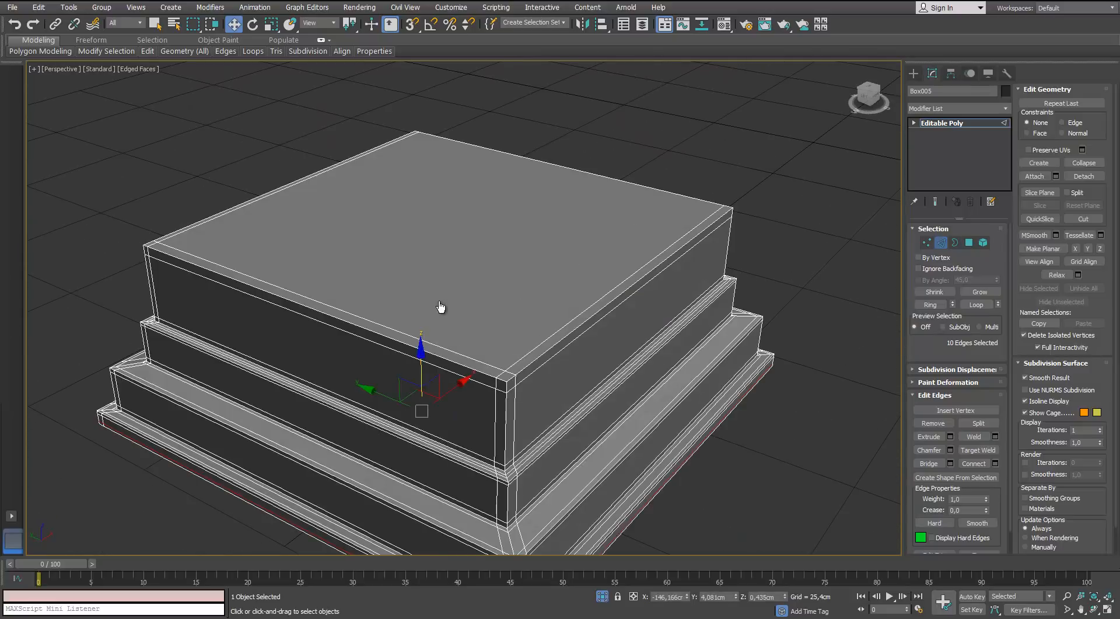
Step: Apply a TurboSmooth modifier to the column's stepped base
{"action": "key", "text": "2"}
{"action": "left_click", "coordinate": [959, 109]}
{"action": "key", "text": "t"}
{"action": "key", "text": "t"}
{"action": "key", "text": "t"}
{"action": "key", "text": "Return"}
{"action": "middle_click_drag", "start_coordinate": [440, 307], "coordinate": [362, 271], "text": "alt"}
{"action": "scroll", "coordinate": [441, 307], "scroll_direction": "down", "scroll_amount": 4}
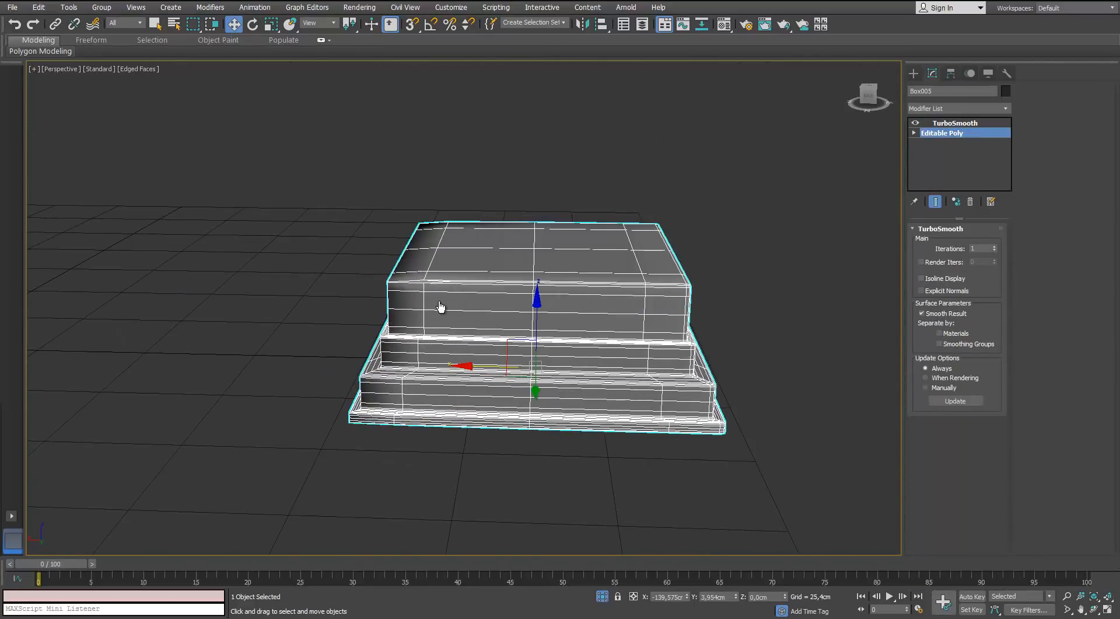
Step: Add the missing vertical support loop beside the base's corner in the Editable Poly, and return to the TurboSmooth level
{"action": "key", "text": "1"}
{"action": "scroll", "coordinate": [441, 306], "scroll_direction": "up", "scroll_amount": 6}
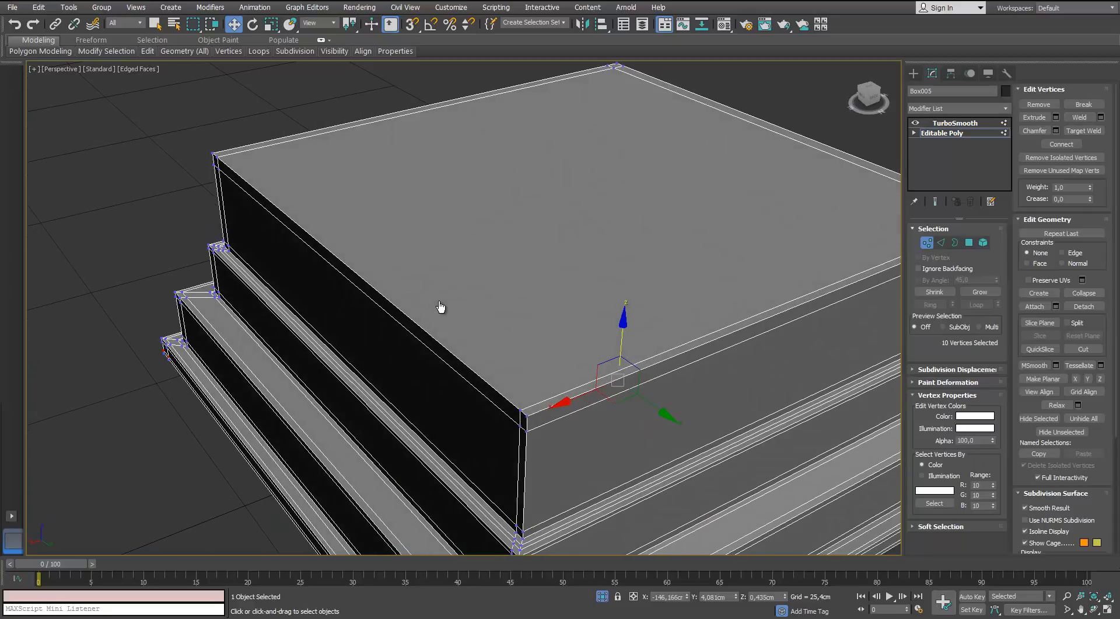
{"action": "scroll", "coordinate": [440, 307], "scroll_direction": "down", "scroll_amount": 5}
{"action": "key", "text": "2"}
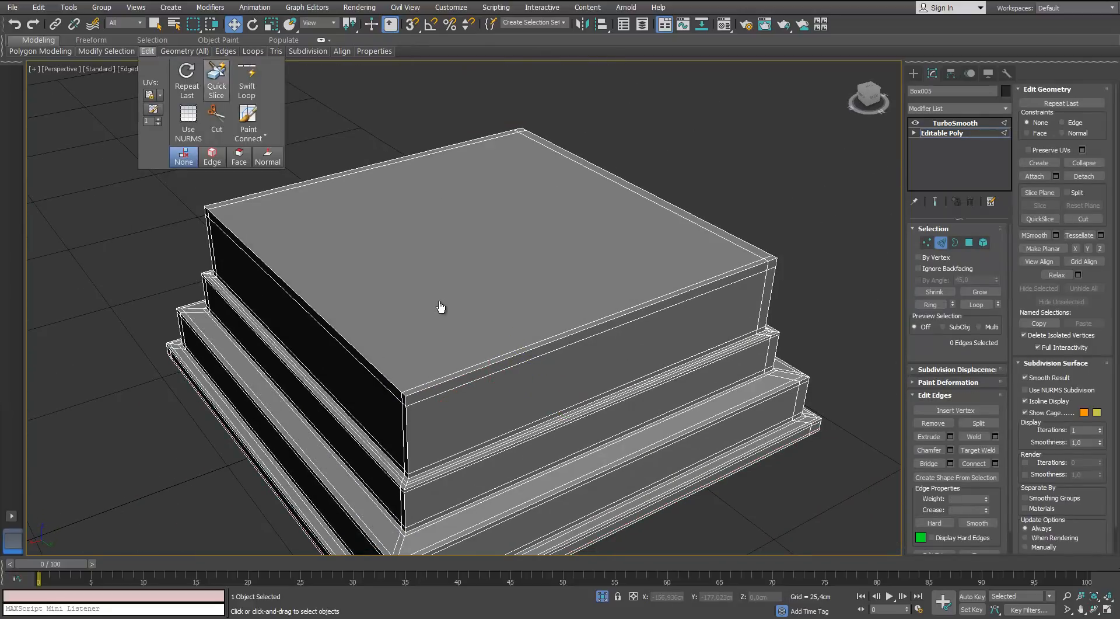
{"action": "key", "text": "2"}
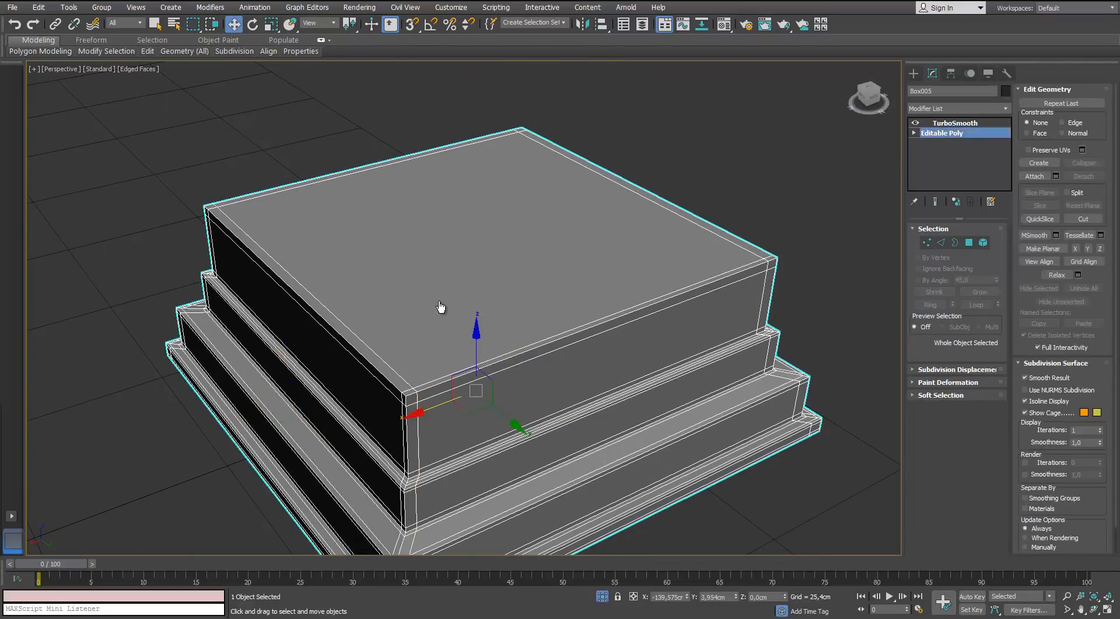
{"action": "key", "text": "Up"}
{"action": "middle_click_drag", "start_coordinate": [440, 306], "coordinate": [421, 263], "text": "alt"}
Step: Exit isolation of the square base and isolate the column shaft instead
{"action": "key", "text": "alt+q"}
{"action": "scroll", "coordinate": [441, 306], "scroll_direction": "down", "scroll_amount": 5}
{"action": "scroll", "coordinate": [441, 307], "scroll_direction": "up", "scroll_amount": 2}
{"action": "scroll", "coordinate": [440, 306], "scroll_direction": "up", "scroll_amount": 2}
{"action": "left_click", "coordinate": [441, 307]}
{"action": "key", "text": "alt+q"}
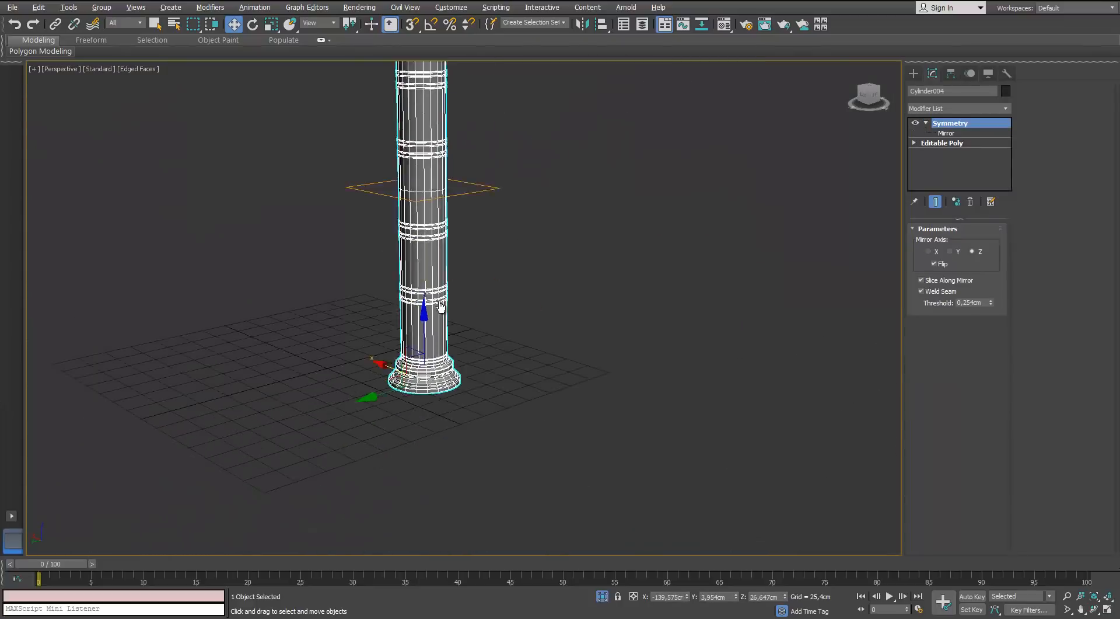
Step: Add two support edge loops around the lowest band of the column shaft's base in the Editable Poly
{"action": "scroll", "coordinate": [440, 306], "scroll_direction": "up", "scroll_amount": 2}
{"action": "scroll", "coordinate": [440, 306], "scroll_direction": "up", "scroll_amount": 5}
{"action": "middle_click_drag", "start_coordinate": [441, 307], "coordinate": [496, 201]}
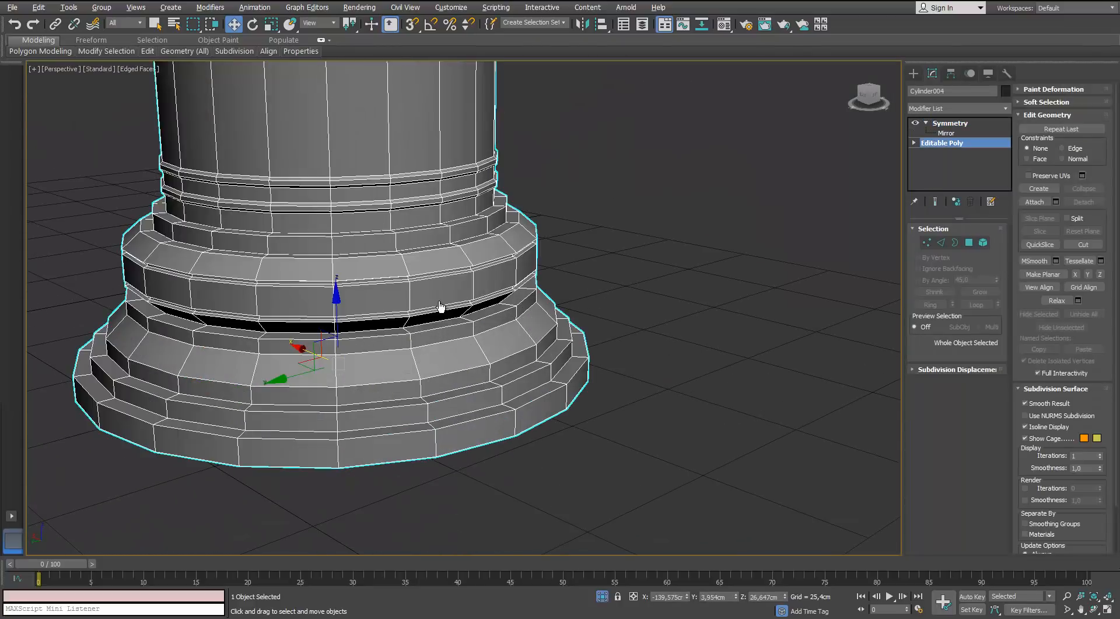
{"action": "mouse_move", "coordinate": [440, 306]}
{"action": "middle_mouse_down", "text": "alt"}
{"action": "mouse_move", "coordinate": [441, 242]}
{"action": "mouse_move", "coordinate": [441, 324]}
{"action": "middle_mouse_up", "text": "alt"}
{"action": "scroll", "coordinate": [441, 307], "scroll_direction": "up", "scroll_amount": 3}
{"action": "scroll", "coordinate": [440, 307], "scroll_direction": "up", "scroll_amount": 2}
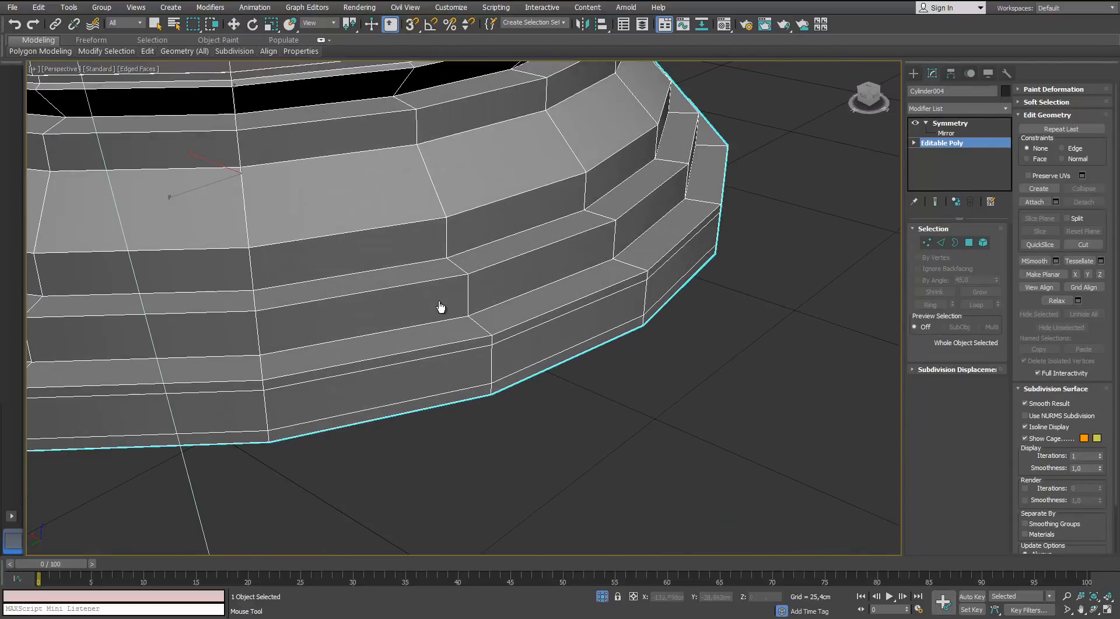
{"action": "scroll", "coordinate": [441, 306], "scroll_direction": "down", "scroll_amount": 5}
{"action": "scroll", "coordinate": [440, 306], "scroll_direction": "up", "scroll_amount": 2}
{"action": "scroll", "coordinate": [441, 306], "scroll_direction": "down", "scroll_amount": 4}
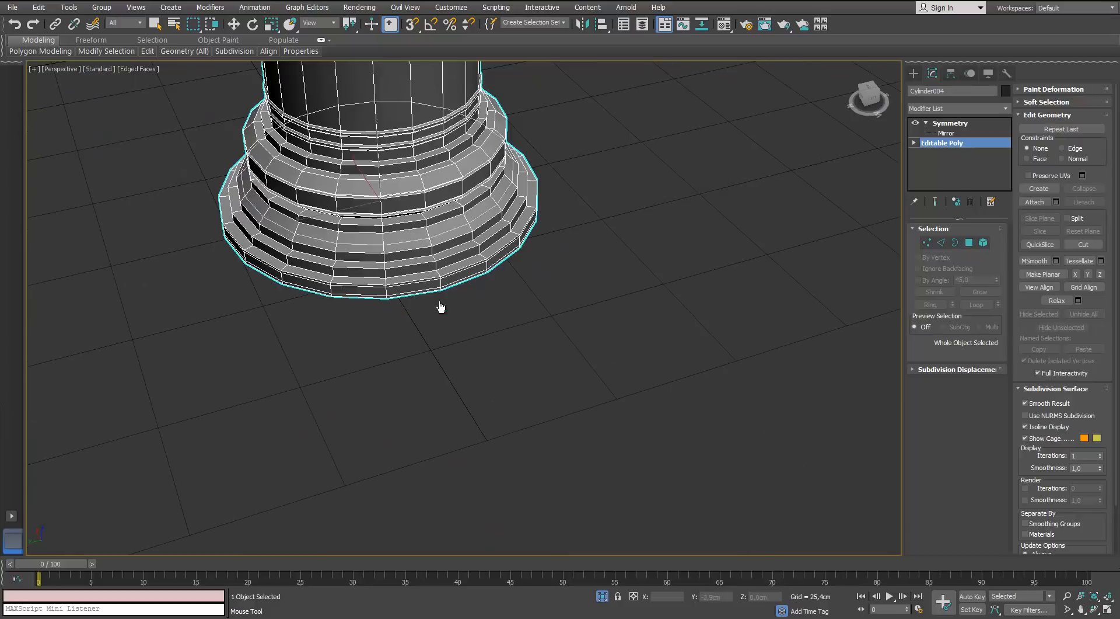
{"action": "scroll", "coordinate": [441, 307], "scroll_direction": "up", "scroll_amount": 3}
{"action": "scroll", "coordinate": [441, 306], "scroll_direction": "down", "scroll_amount": 1}
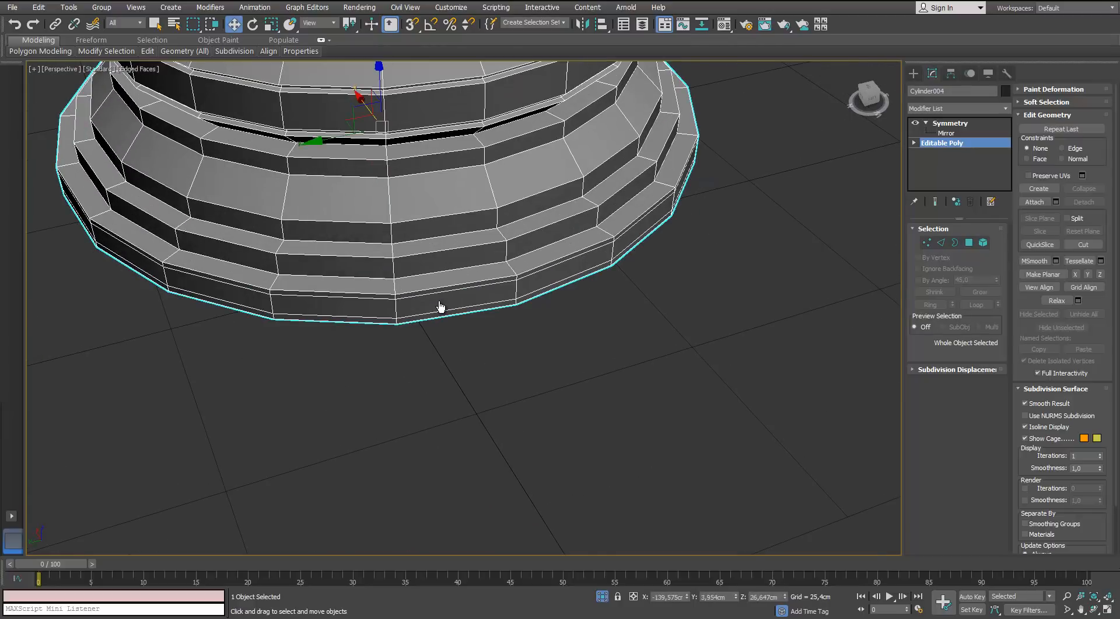
Step: Select one edge across each step and face of the shaft base's lower moulding at edge level
{"action": "key", "text": "2"}
{"action": "left_click", "coordinate": [440, 305]}
{"action": "scroll", "coordinate": [440, 306], "scroll_direction": "up", "scroll_amount": 3}
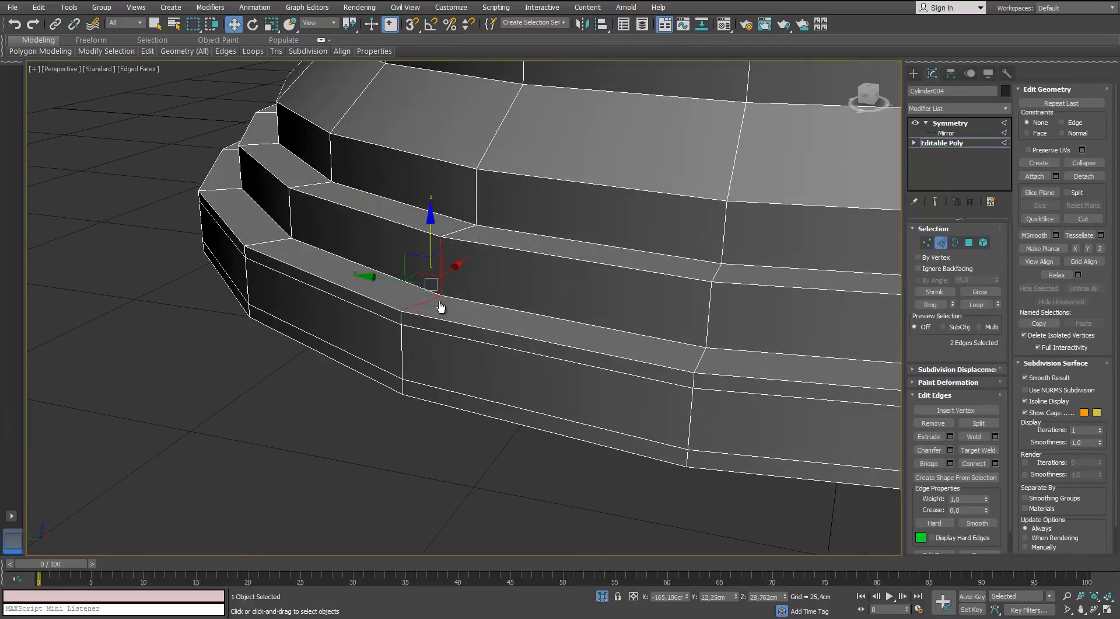
{"action": "left_click", "coordinate": [477, 198], "text": "ctrl"}
{"action": "scroll", "coordinate": [441, 306], "scroll_direction": "down", "scroll_amount": 3}
{"action": "scroll", "coordinate": [440, 307], "scroll_direction": "up", "scroll_amount": 2}
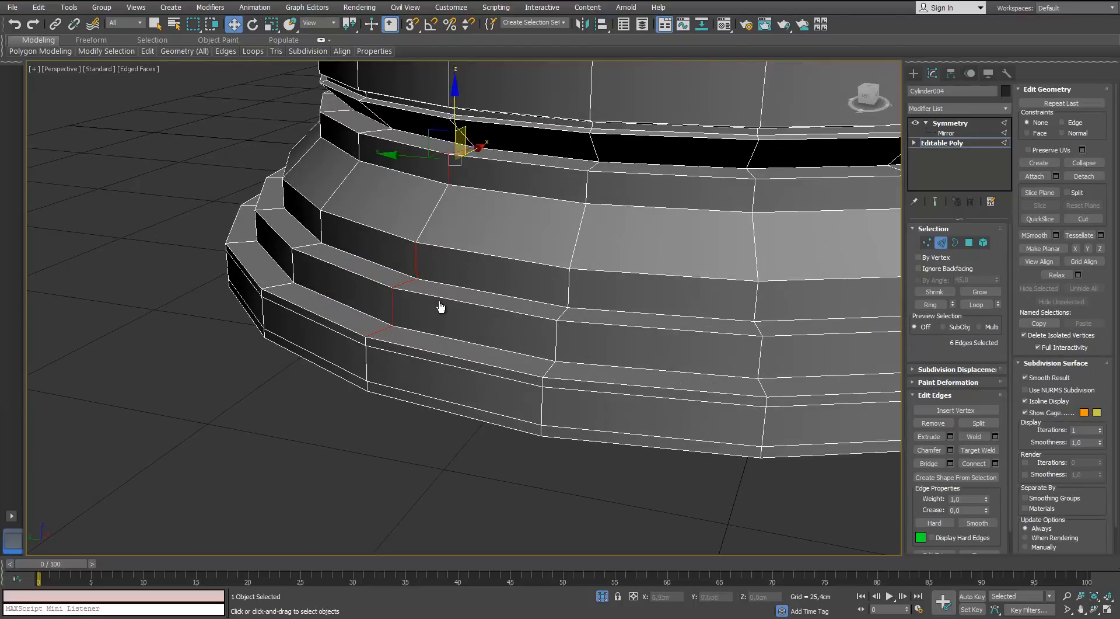
{"action": "scroll", "coordinate": [441, 306], "scroll_direction": "down", "scroll_amount": 4}
{"action": "scroll", "coordinate": [441, 306], "scroll_direction": "up", "scroll_amount": 5}
{"action": "left_click", "coordinate": [438, 227], "text": "ctrl"}
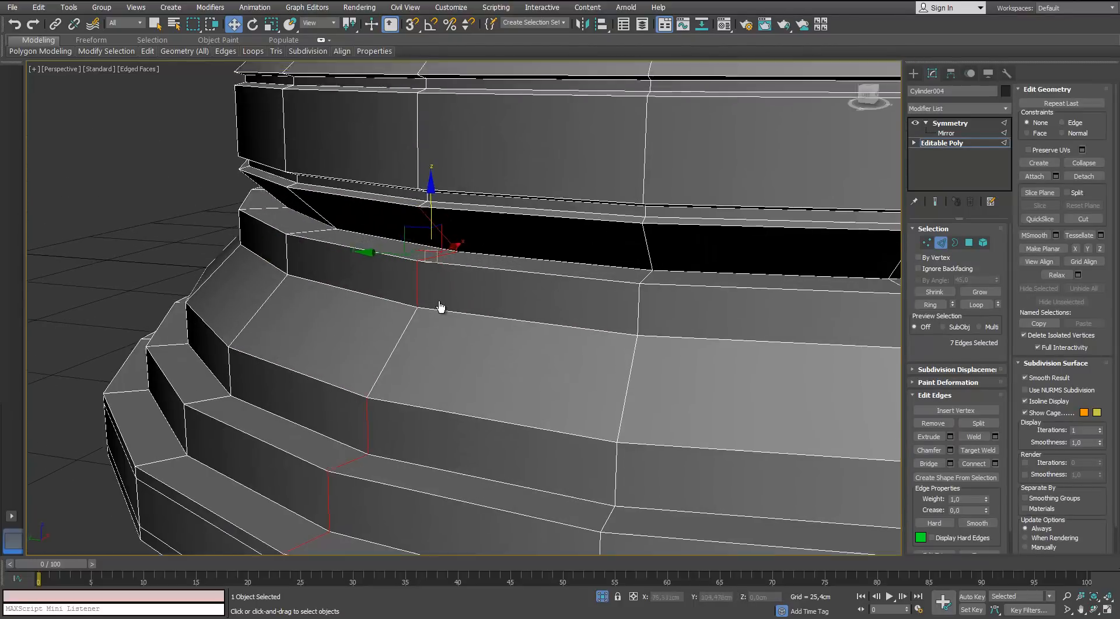
{"action": "scroll", "coordinate": [441, 307], "scroll_direction": "down", "scroll_amount": 2}
{"action": "scroll", "coordinate": [441, 306], "scroll_direction": "down", "scroll_amount": 3}
{"action": "middle_click_drag", "start_coordinate": [441, 307], "coordinate": [372, 414]}
{"action": "scroll", "coordinate": [440, 306], "scroll_direction": "up", "scroll_amount": 3}
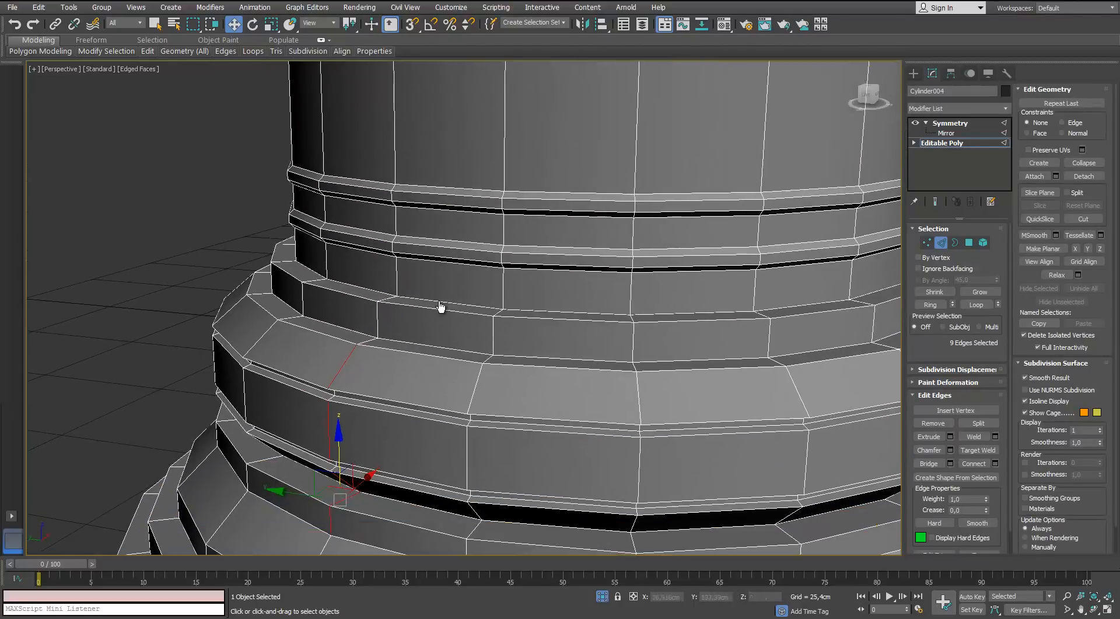
Step: Extend the edge selection up through the steps of the shaft base's upper moulding
{"action": "left_click", "coordinate": [344, 354], "text": "ctrl"}
{"action": "left_click", "coordinate": [371, 318], "text": "ctrl"}
{"action": "middle_click_drag", "start_coordinate": [440, 306], "coordinate": [476, 341], "text": "alt"}
{"action": "left_click", "coordinate": [397, 299], "text": "ctrl"}
{"action": "middle_click_drag", "start_coordinate": [440, 306], "coordinate": [482, 263], "text": "alt"}
{"action": "scroll", "coordinate": [441, 307], "scroll_direction": "down", "scroll_amount": 3}
{"action": "mouse_move", "coordinate": [440, 306]}
{"action": "middle_mouse_down", "text": "alt"}
{"action": "mouse_move", "coordinate": [446, 342]}
{"action": "mouse_move", "coordinate": [455, 305]}
{"action": "mouse_move", "coordinate": [446, 296]}
{"action": "middle_mouse_up", "text": "alt"}
{"action": "scroll", "coordinate": [441, 307], "scroll_direction": "up", "scroll_amount": 3}
{"action": "left_click", "coordinate": [359, 304], "text": "ctrl"}
Step: Expand the selected edges to rings and connect them with two pinched support loops around every base moulding
{"action": "key", "text": "alt+r"}
{"action": "scroll", "coordinate": [441, 307], "scroll_direction": "down", "scroll_amount": 3}
{"action": "left_click", "coordinate": [996, 462]}
{"action": "scroll", "coordinate": [441, 307], "scroll_direction": "up", "scroll_amount": 3}
{"action": "left_click_drag", "start_coordinate": [567, 331], "coordinate": [568, 315]}
{"action": "left_click", "coordinate": [565, 364]}
{"action": "scroll", "coordinate": [440, 307], "scroll_direction": "down", "scroll_amount": 3}
{"action": "left_click", "coordinate": [117, 175]}
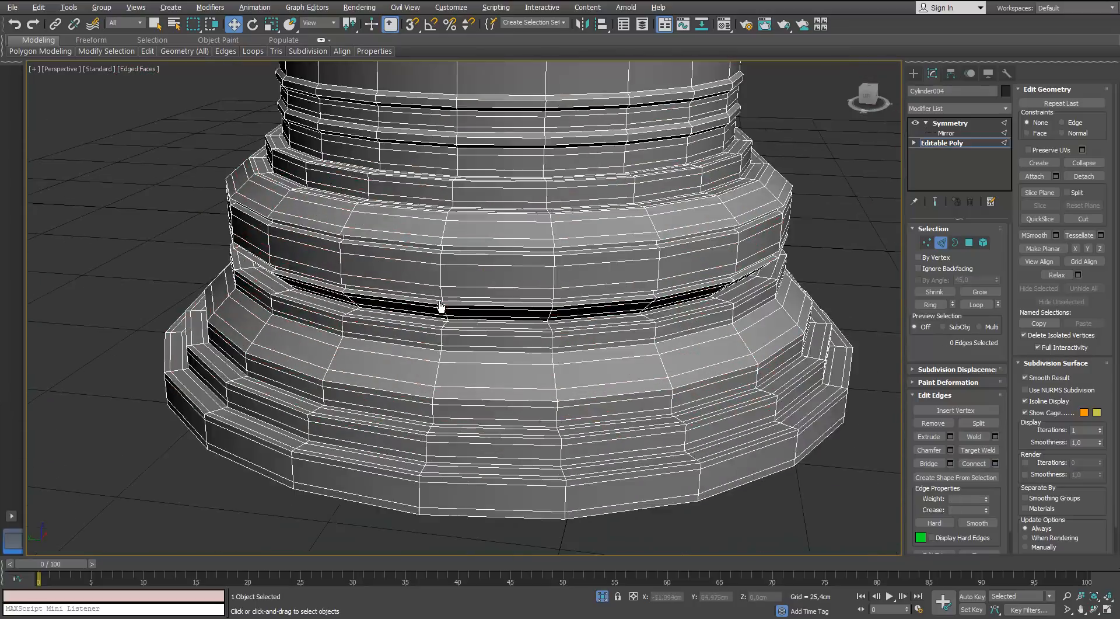
{"action": "scroll", "coordinate": [441, 307], "scroll_direction": "up", "scroll_amount": 3}
{"action": "middle_click_drag", "start_coordinate": [440, 307], "coordinate": [432, 365]}
{"action": "scroll", "coordinate": [440, 307], "scroll_direction": "down", "scroll_amount": 4}
{"action": "left_click", "coordinate": [495, 193]}
{"action": "key", "text": "alt+r"}
{"action": "middle_click_drag", "start_coordinate": [441, 307], "coordinate": [431, 397]}
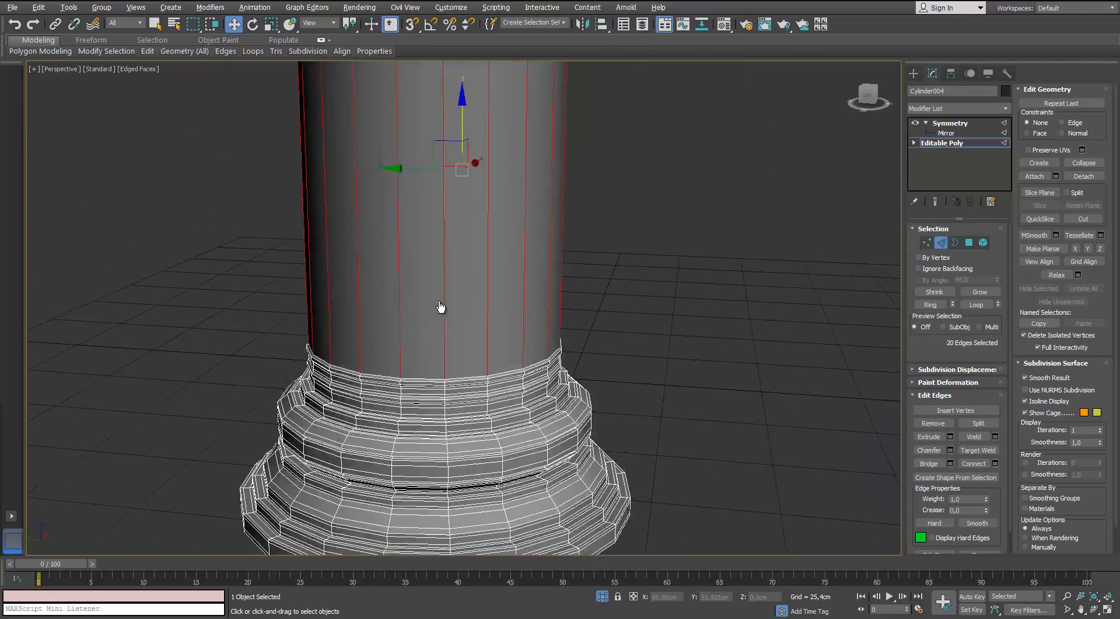
{"action": "scroll", "coordinate": [440, 307], "scroll_direction": "down", "scroll_amount": 3}
Step: Add support edge loops with Swift Loop above and below each decorative ring in the shaft's lower ring group
{"action": "mouse_move", "coordinate": [148, 52]}
{"action": "left_click", "coordinate": [246, 80]}
{"action": "middle_click_drag", "start_coordinate": [440, 307], "coordinate": [439, 201]}
{"action": "scroll", "coordinate": [440, 306], "scroll_direction": "up", "scroll_amount": 4}
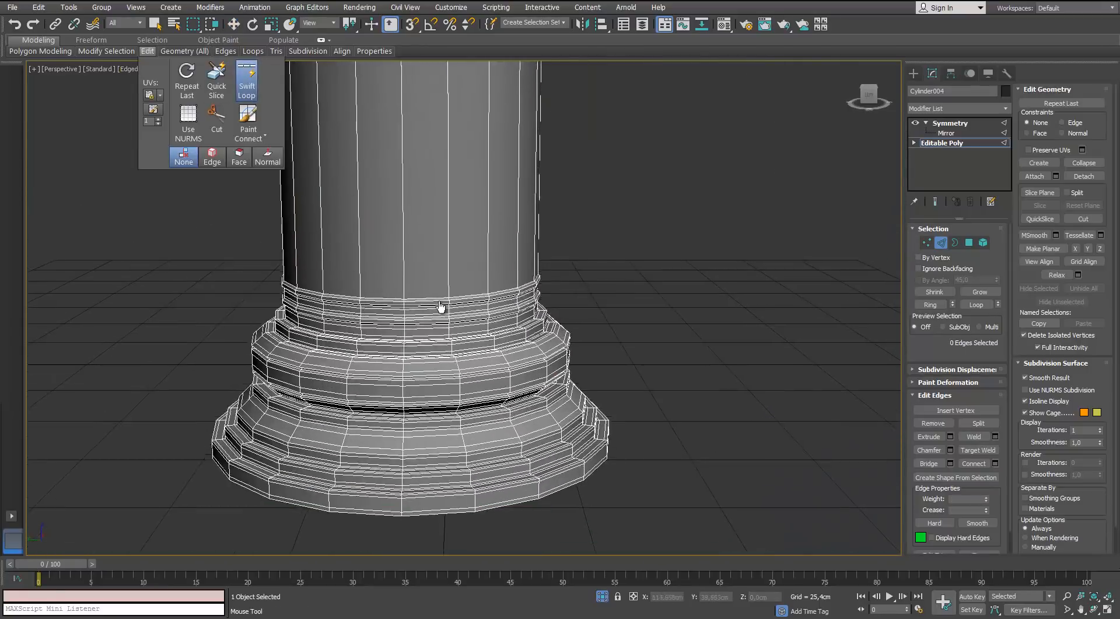
{"action": "scroll", "coordinate": [441, 307], "scroll_direction": "down", "scroll_amount": 3}
{"action": "middle_click_drag", "start_coordinate": [441, 307], "coordinate": [453, 403]}
{"action": "scroll", "coordinate": [440, 307], "scroll_direction": "up", "scroll_amount": 4}
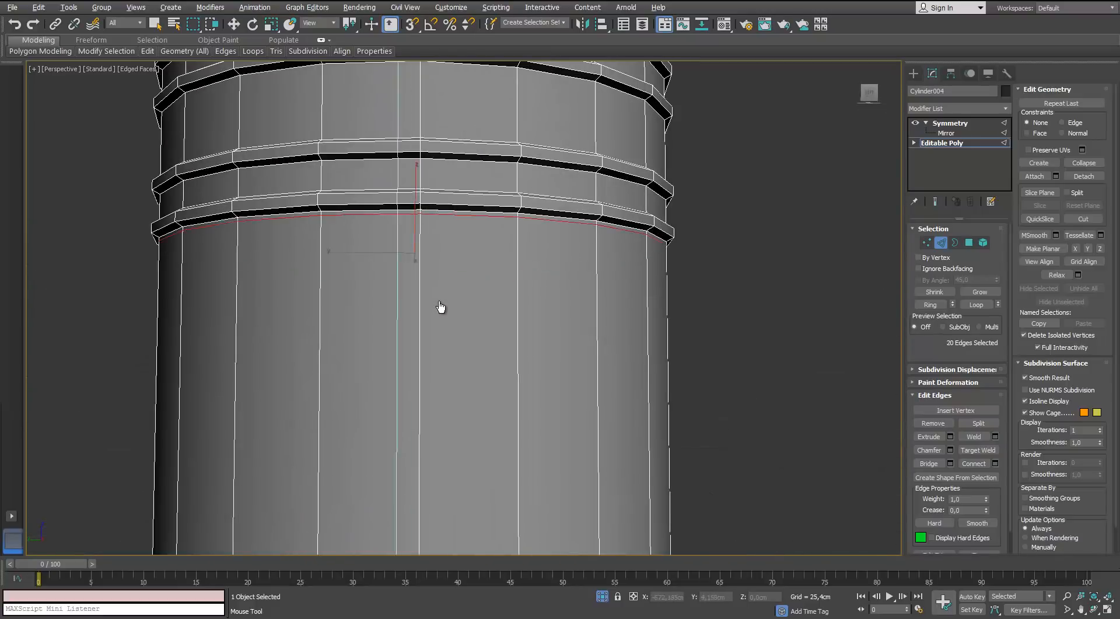
{"action": "middle_click_drag", "start_coordinate": [440, 307], "coordinate": [441, 485], "text": "alt"}
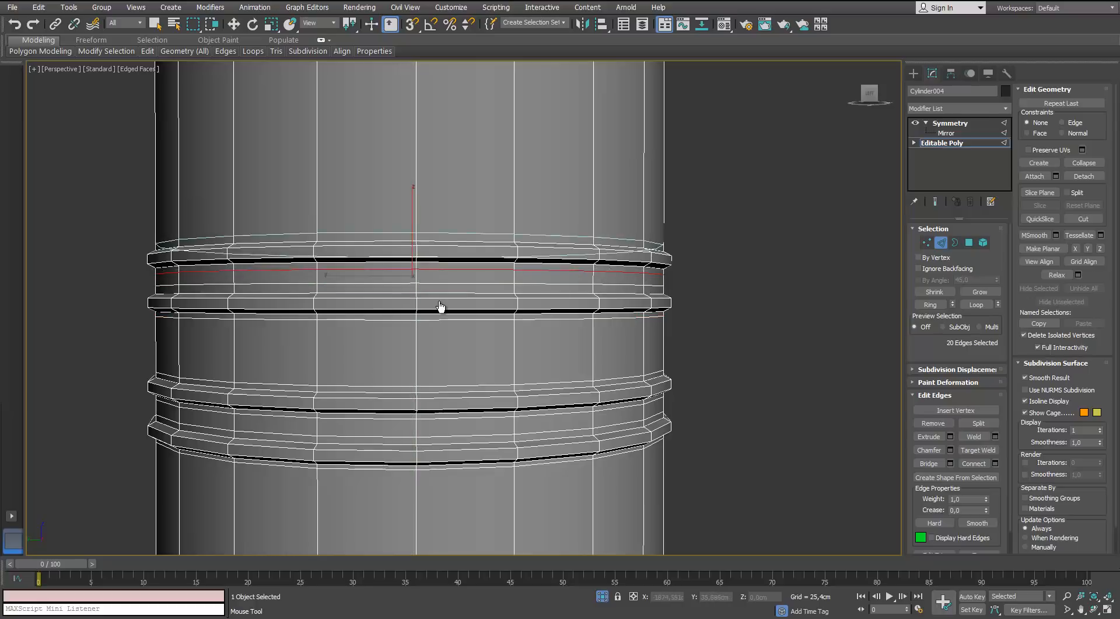
Step: Add the same Swift Loop support edges around the rings of the next group up the shaft
{"action": "scroll", "coordinate": [441, 307], "scroll_direction": "down", "scroll_amount": 5}
{"action": "middle_click_drag", "start_coordinate": [440, 307], "coordinate": [442, 517]}
{"action": "scroll", "coordinate": [440, 307], "scroll_direction": "up", "scroll_amount": 4}
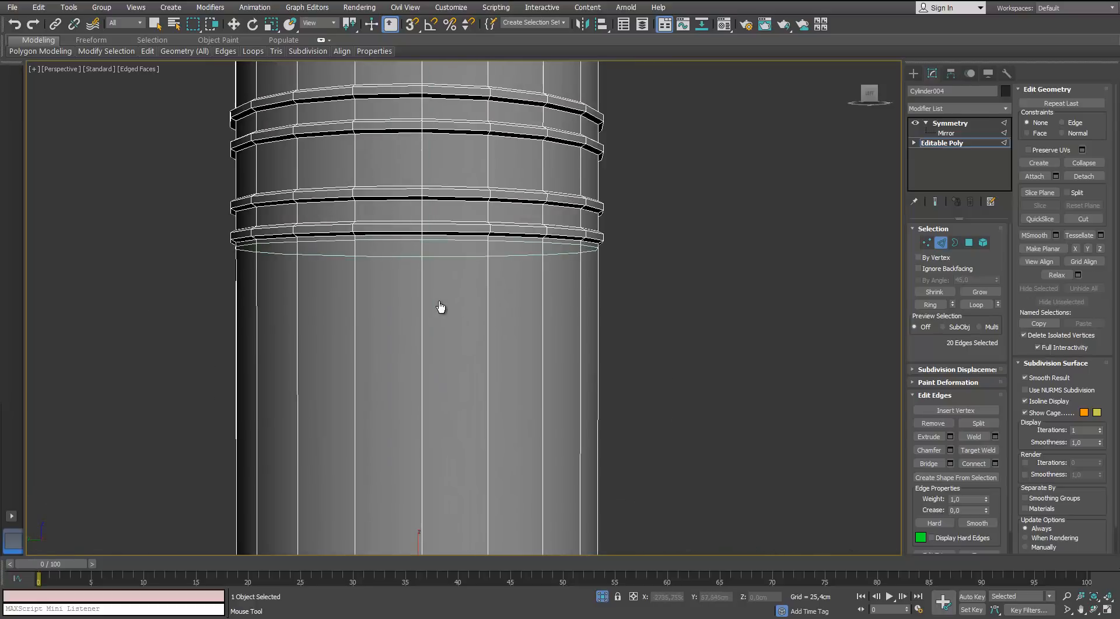
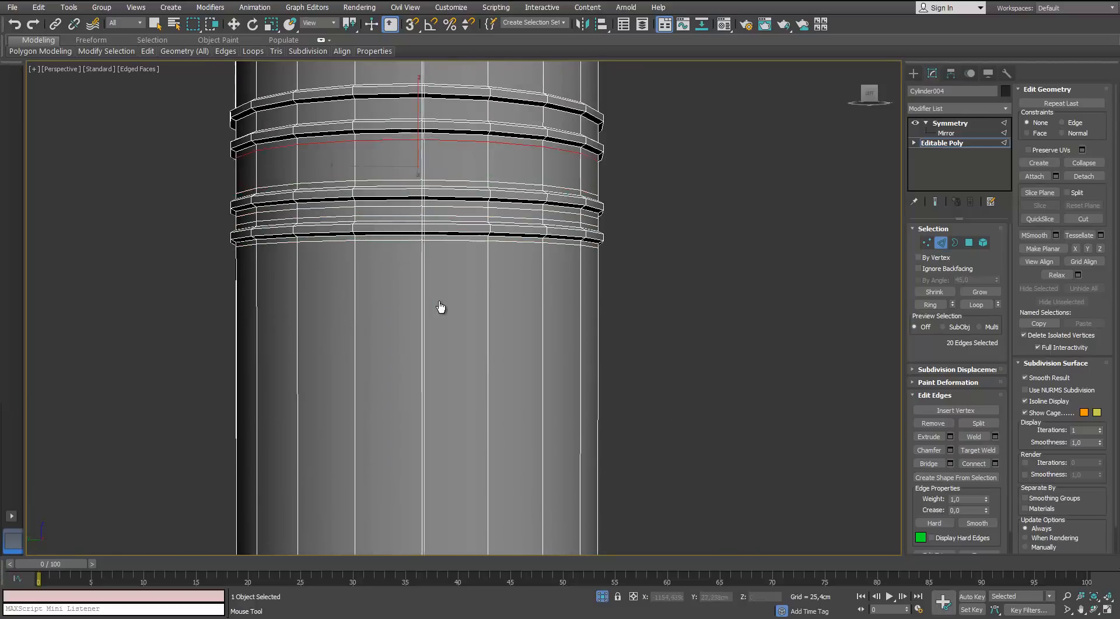
{"action": "scroll", "coordinate": [441, 307], "scroll_direction": "up", "scroll_amount": 2}
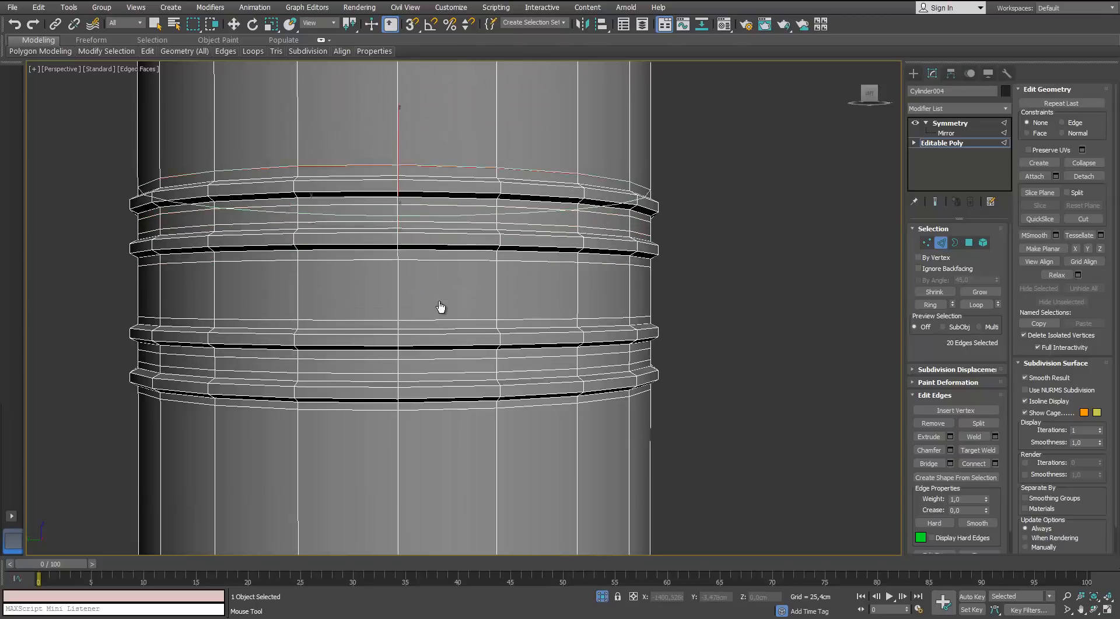
{"action": "scroll", "coordinate": [441, 307], "scroll_direction": "down", "scroll_amount": 8}
Step: Apply a TurboSmooth modifier above the shaft's Symmetry and inspect the smoothed column with edged faces hidden
{"action": "left_click", "coordinate": [950, 124]}
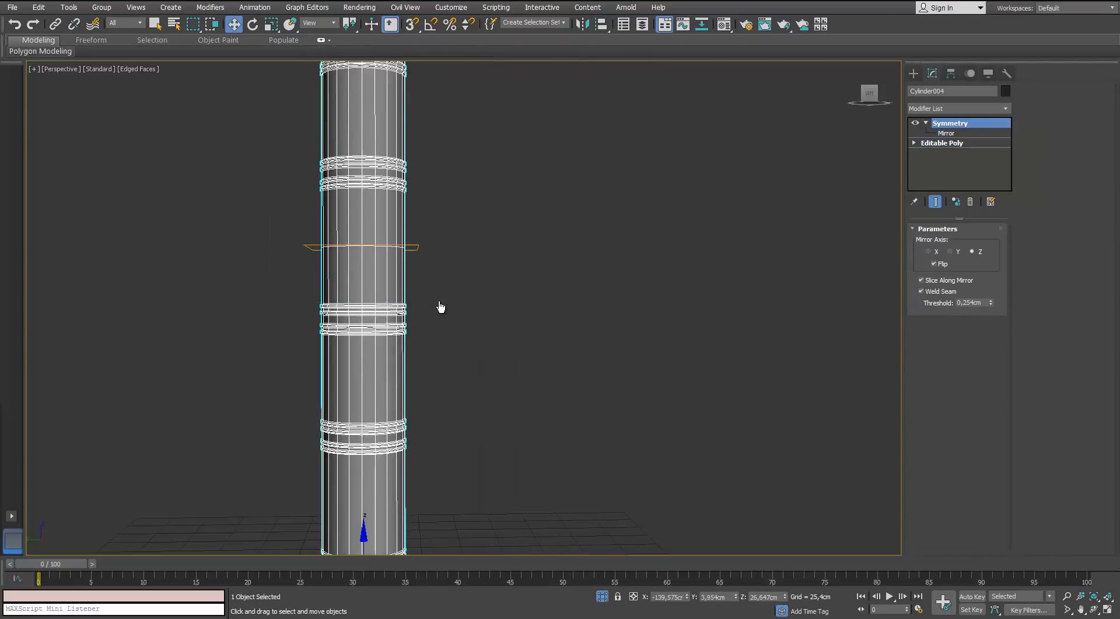
{"action": "middle_click_drag", "start_coordinate": [441, 307], "coordinate": [450, 345]}
{"action": "left_click", "coordinate": [958, 108]}
{"action": "type", "text": "tu"}
{"action": "key", "text": "Return"}
{"action": "left_click", "coordinate": [441, 307]}
{"action": "key", "text": "F4"}
{"action": "scroll", "coordinate": [440, 306], "scroll_direction": "up", "scroll_amount": 5}
{"action": "mouse_move", "coordinate": [441, 307]}
{"action": "middle_mouse_down"}
{"action": "mouse_move", "coordinate": [458, 193]}
{"action": "mouse_move", "coordinate": [446, 265]}
{"action": "mouse_move", "coordinate": [433, 272]}
{"action": "mouse_move", "coordinate": [462, 455]}
{"action": "middle_mouse_up"}
{"action": "scroll", "coordinate": [441, 306], "scroll_direction": "down", "scroll_amount": 4}
{"action": "scroll", "coordinate": [441, 307], "scroll_direction": "down", "scroll_amount": 2}
{"action": "scroll", "coordinate": [440, 307], "scroll_direction": "down", "scroll_amount": 3}
Step: Exit isolation of the column shaft and bring the whole pavilion's dome into view
{"action": "key", "text": "alt+q"}
{"action": "middle_click_drag", "start_coordinate": [440, 307], "coordinate": [458, 321], "text": "alt"}
{"action": "middle_click_drag", "start_coordinate": [440, 307], "coordinate": [444, 240]}
{"action": "scroll", "coordinate": [441, 307], "scroll_direction": "up", "scroll_amount": 7}
{"action": "middle_click_drag", "start_coordinate": [440, 307], "coordinate": [455, 417], "text": "alt"}
{"action": "scroll", "coordinate": [441, 307], "scroll_direction": "down", "scroll_amount": 5}
{"action": "middle_click_drag", "start_coordinate": [440, 307], "coordinate": [409, 313], "text": "alt"}
Step: Select the dome, show its edges, and add Swift Loop support edges around the lower collar beneath the finial
{"action": "left_click", "coordinate": [441, 307]}
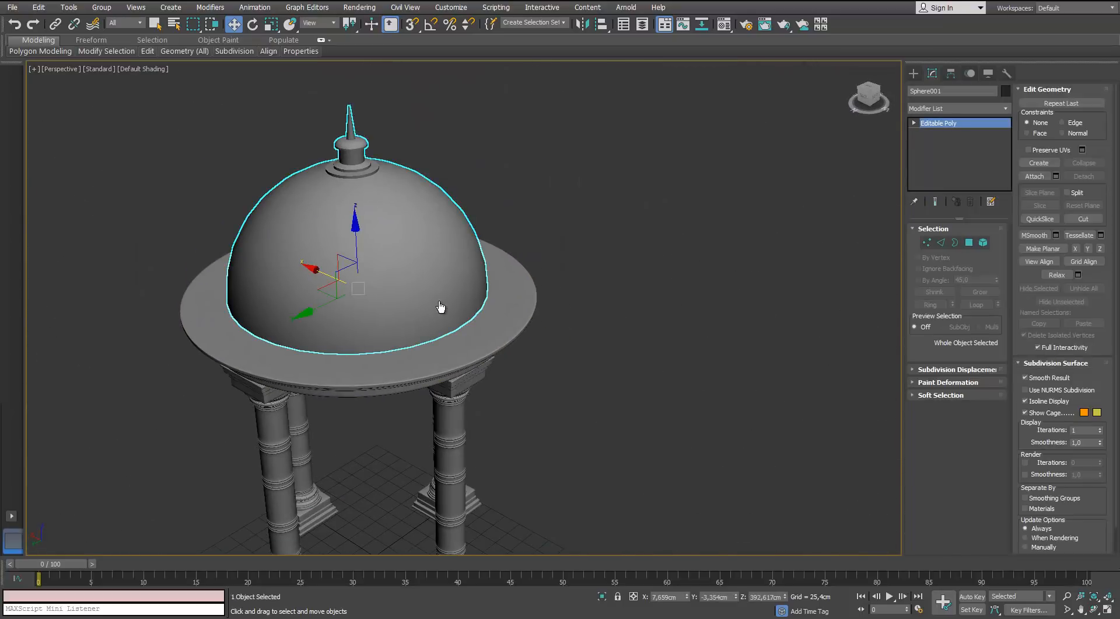
{"action": "key", "text": "F4"}
{"action": "scroll", "coordinate": [441, 307], "scroll_direction": "up", "scroll_amount": 5}
{"action": "key", "text": "2"}
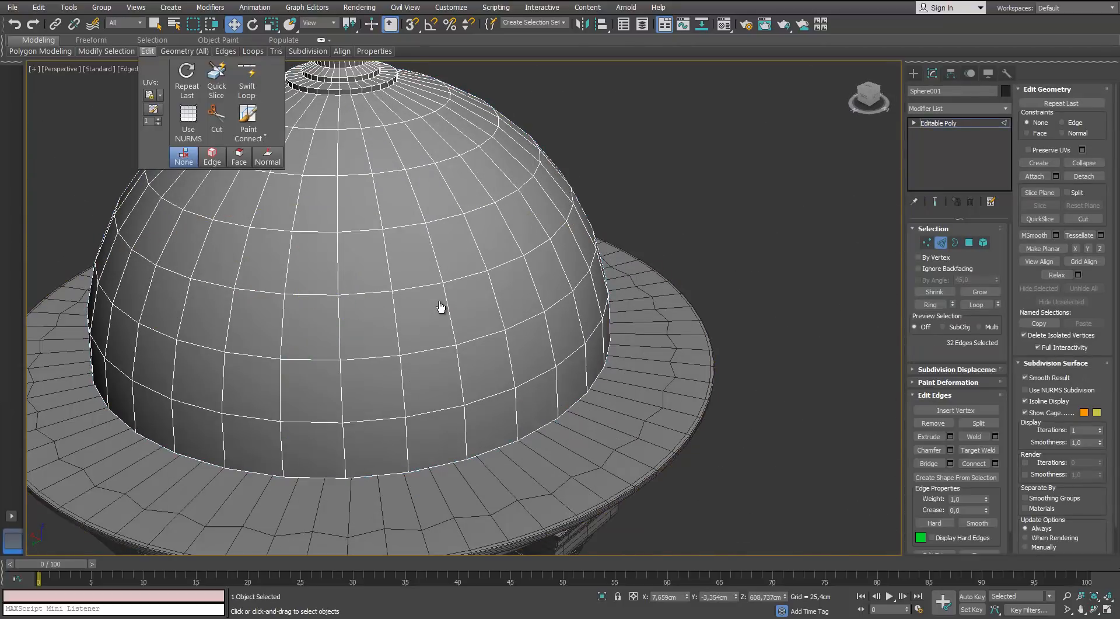
{"action": "middle_click_drag", "start_coordinate": [441, 307], "coordinate": [441, 225]}
{"action": "scroll", "coordinate": [441, 307], "scroll_direction": "up", "scroll_amount": 1}
{"action": "scroll", "coordinate": [441, 307], "scroll_direction": "down", "scroll_amount": 1}
{"action": "middle_click_drag", "start_coordinate": [440, 307], "coordinate": [452, 502]}
{"action": "scroll", "coordinate": [440, 307], "scroll_direction": "up", "scroll_amount": 4}
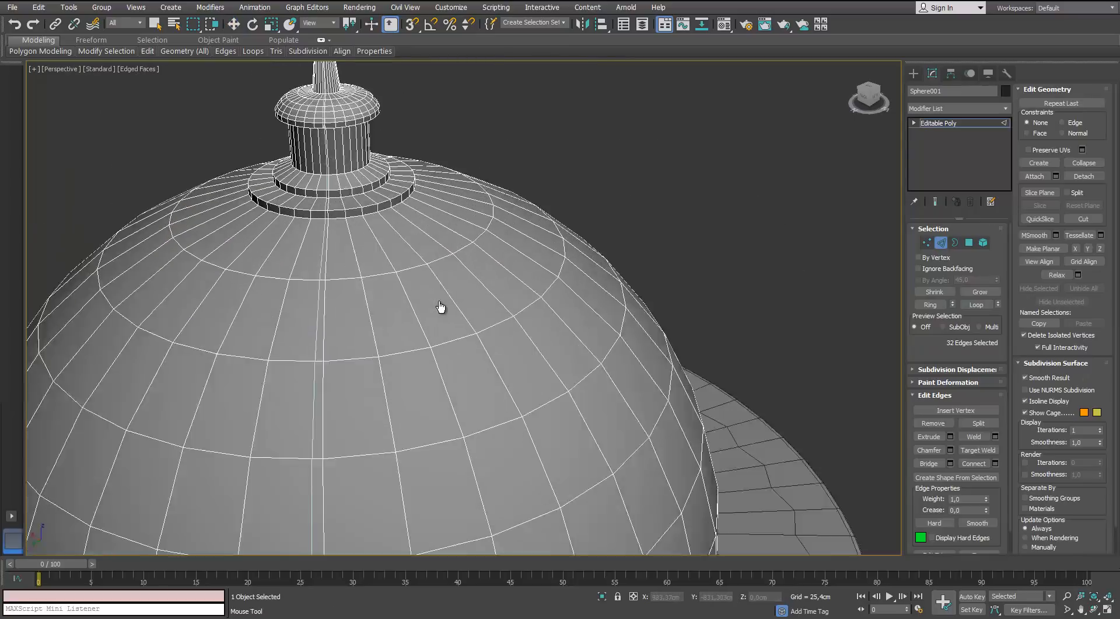
{"action": "scroll", "coordinate": [440, 307], "scroll_direction": "up", "scroll_amount": 3}
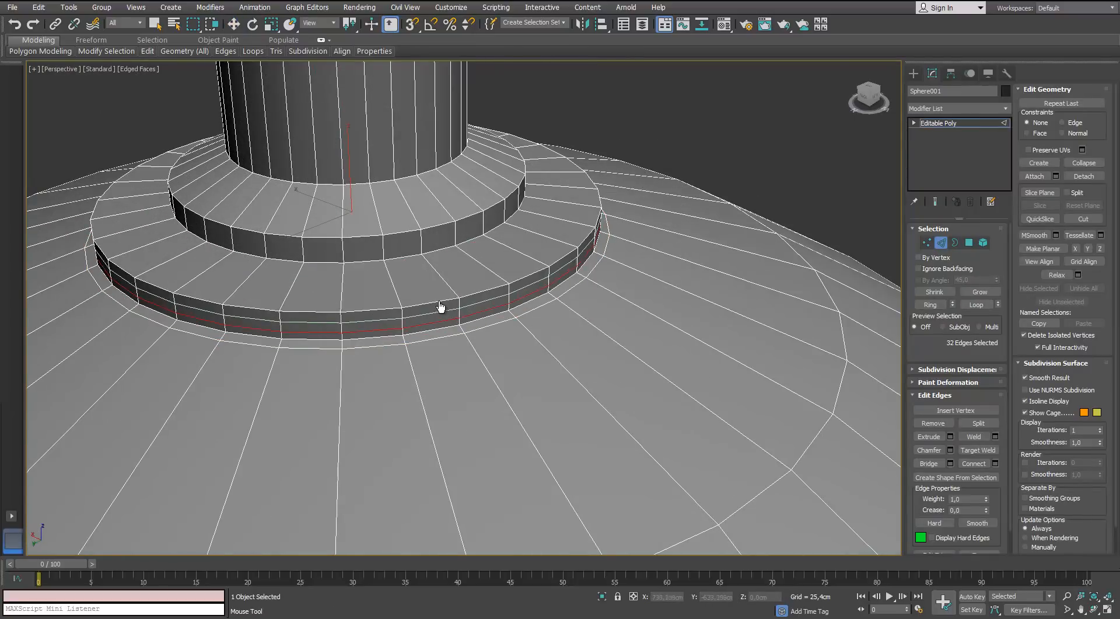
{"action": "left_click", "coordinate": [440, 307]}
{"action": "left_click", "coordinate": [440, 298]}
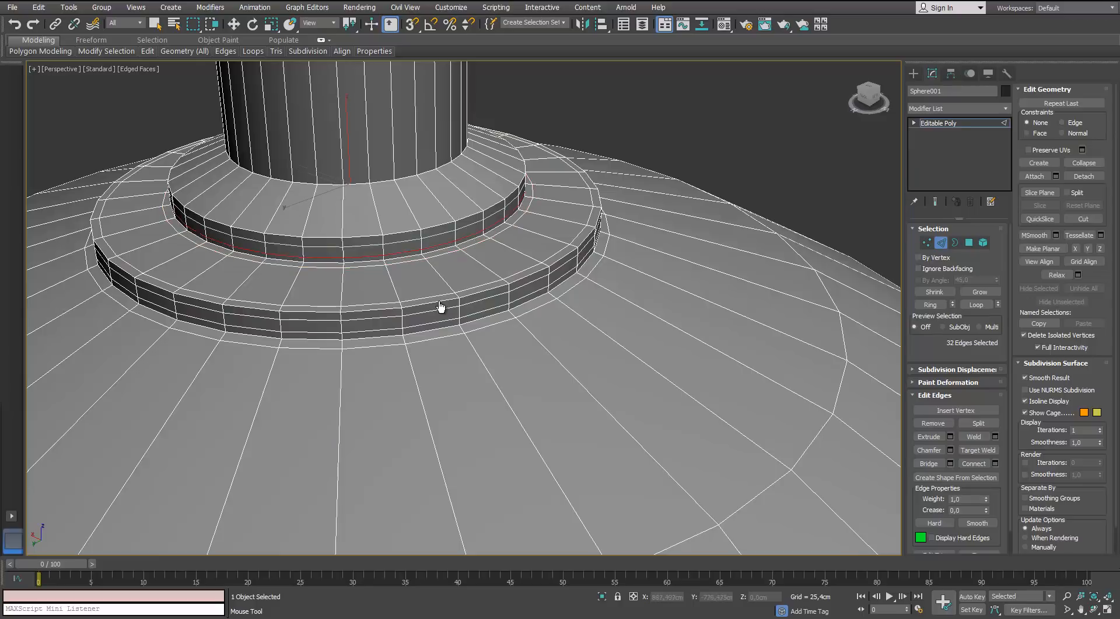
Step: Add support edge loops around the finial's upper collar and at both ends of its cylindrical neck
{"action": "scroll", "coordinate": [440, 307], "scroll_direction": "down", "scroll_amount": 3}
{"action": "middle_click_drag", "start_coordinate": [440, 307], "coordinate": [452, 222]}
{"action": "scroll", "coordinate": [440, 307], "scroll_direction": "up", "scroll_amount": 4}
{"action": "scroll", "coordinate": [441, 307], "scroll_direction": "down", "scroll_amount": 3}
{"action": "middle_click_drag", "start_coordinate": [441, 307], "coordinate": [440, 307], "text": "alt"}
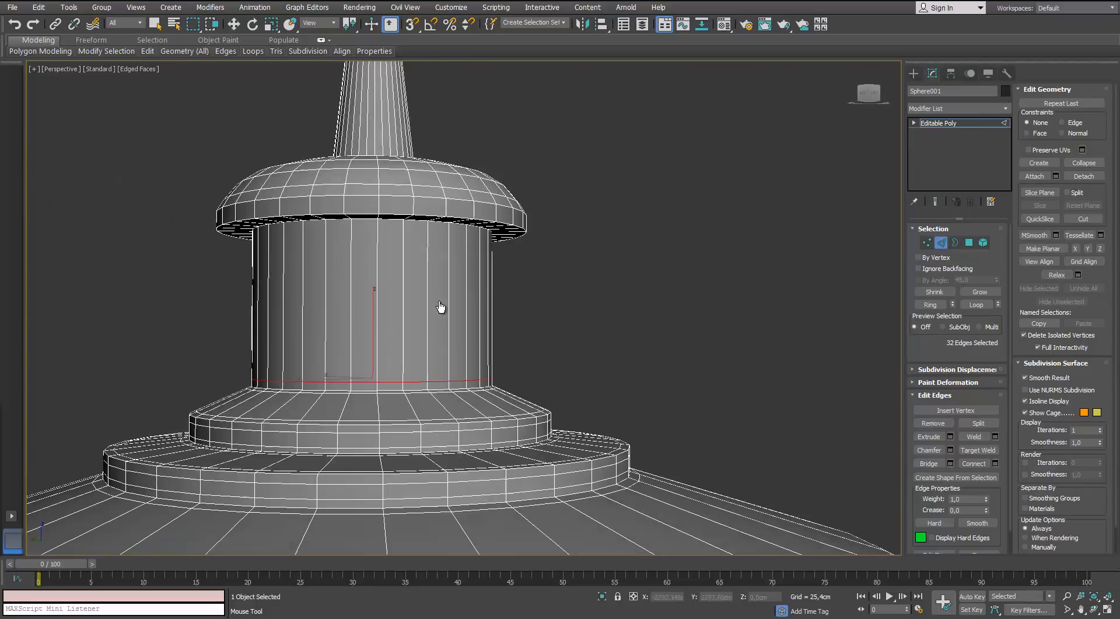
{"action": "scroll", "coordinate": [441, 307], "scroll_direction": "up", "scroll_amount": 4}
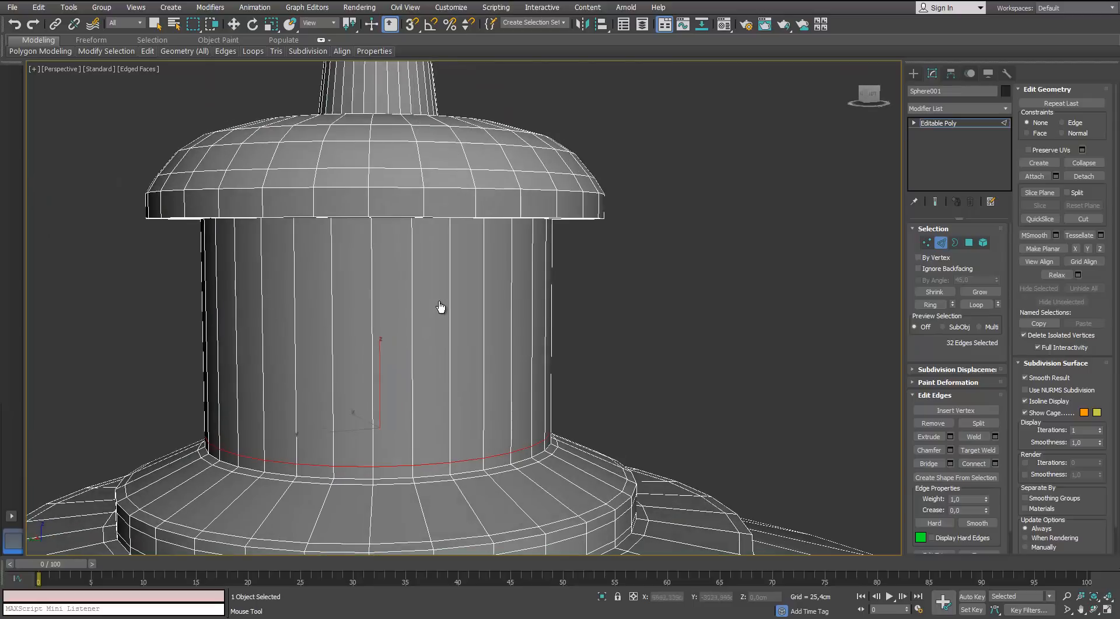
{"action": "scroll", "coordinate": [441, 307], "scroll_direction": "down", "scroll_amount": 5}
{"action": "scroll", "coordinate": [441, 307], "scroll_direction": "up", "scroll_amount": 2}
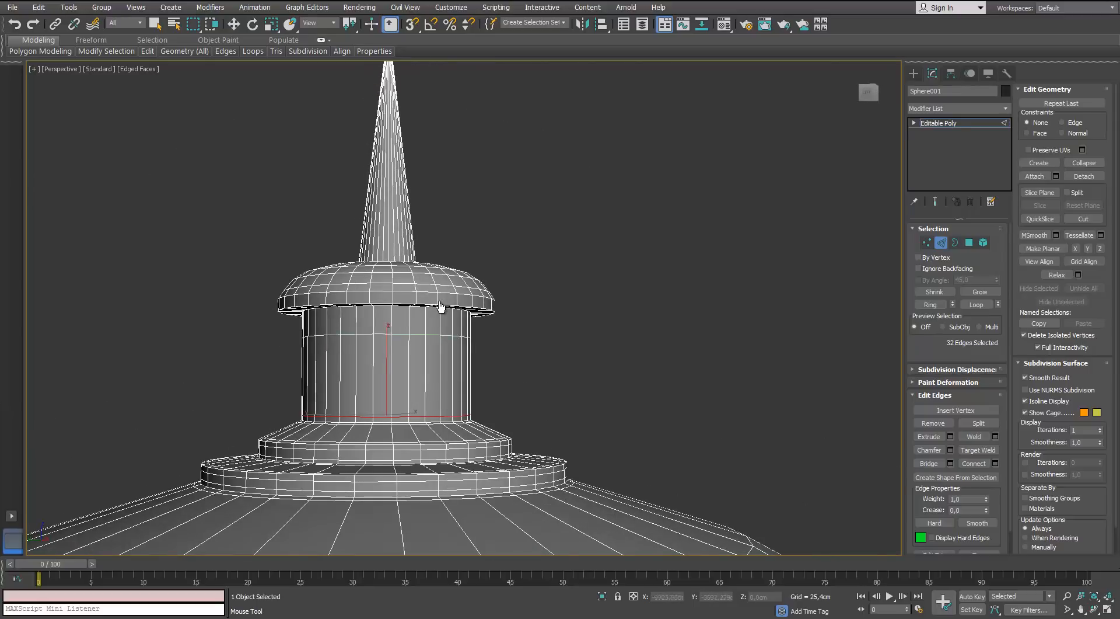
{"action": "scroll", "coordinate": [440, 307], "scroll_direction": "up", "scroll_amount": 5}
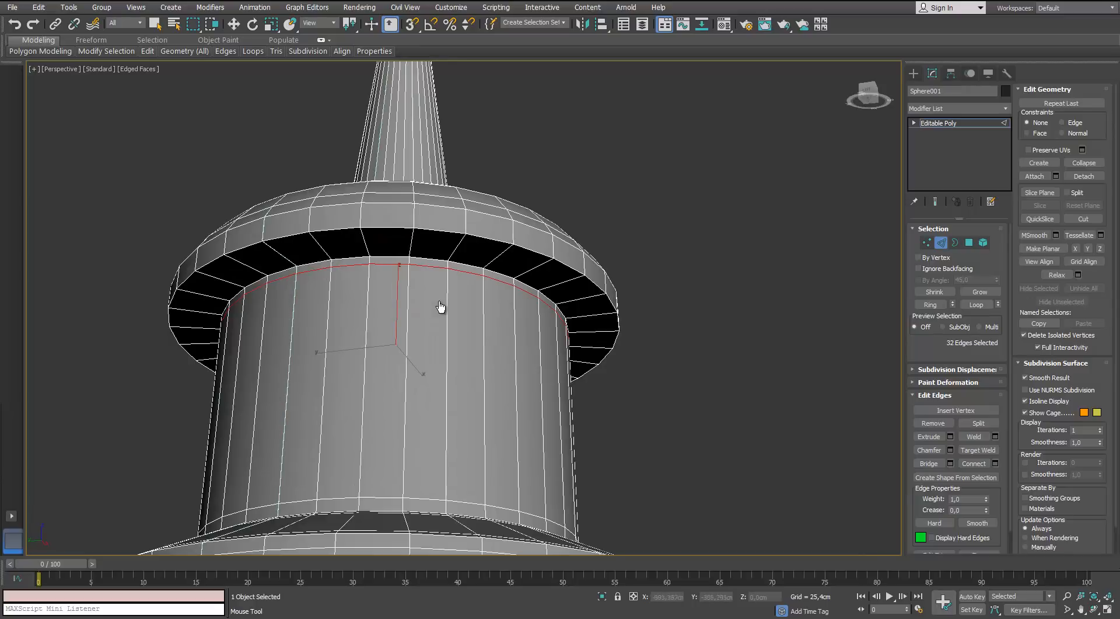
Step: Connect the edge ring on the underside of the finial's cap with 2 segments and a pinch of 64
{"action": "key", "text": "ctrl+z"}
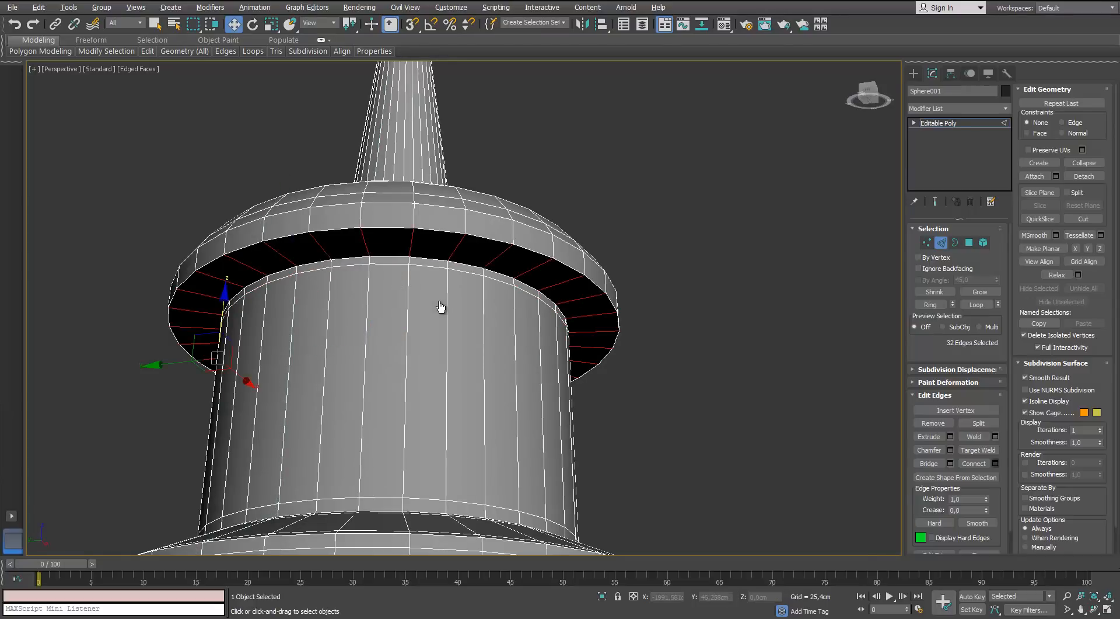
{"action": "key", "text": "ctrl+shift+e"}
{"action": "left_click", "coordinate": [568, 312]}
{"action": "left_click_drag", "start_coordinate": [567, 330], "coordinate": [567, 321]}
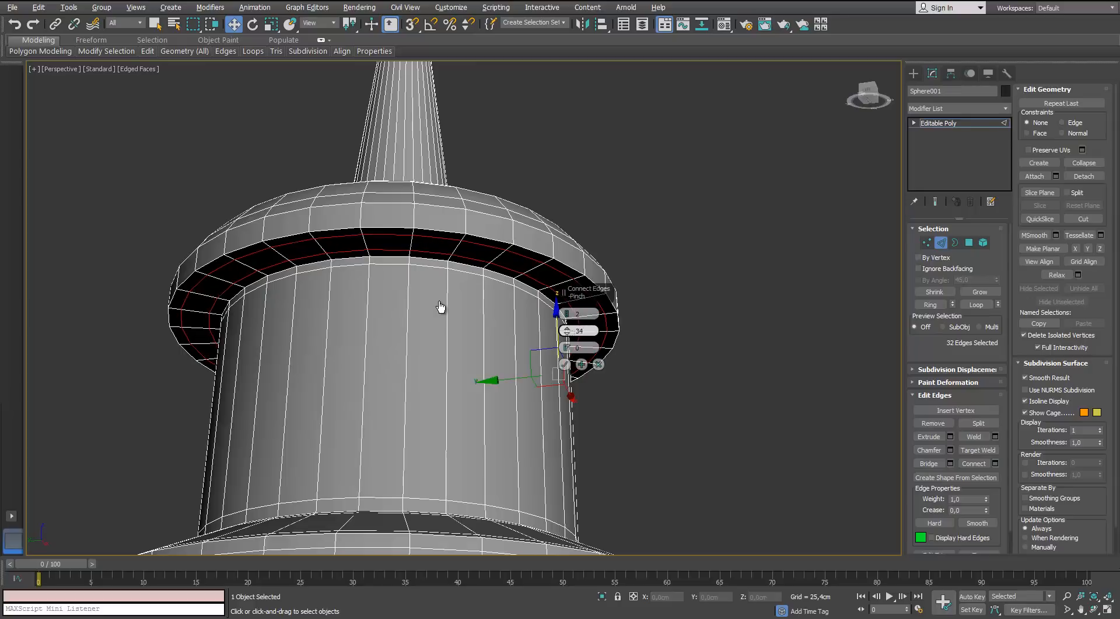
{"action": "scroll", "coordinate": [441, 307], "scroll_direction": "up", "scroll_amount": 6}
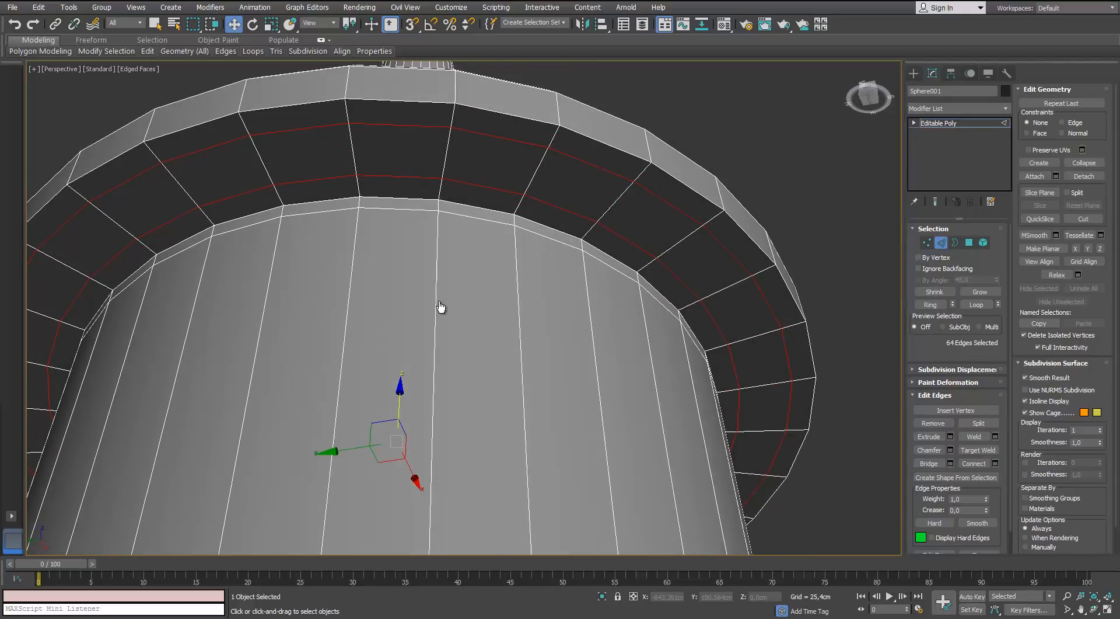
{"action": "key", "text": "ctrl+z"}
{"action": "key", "text": "ctrl+shift+e"}
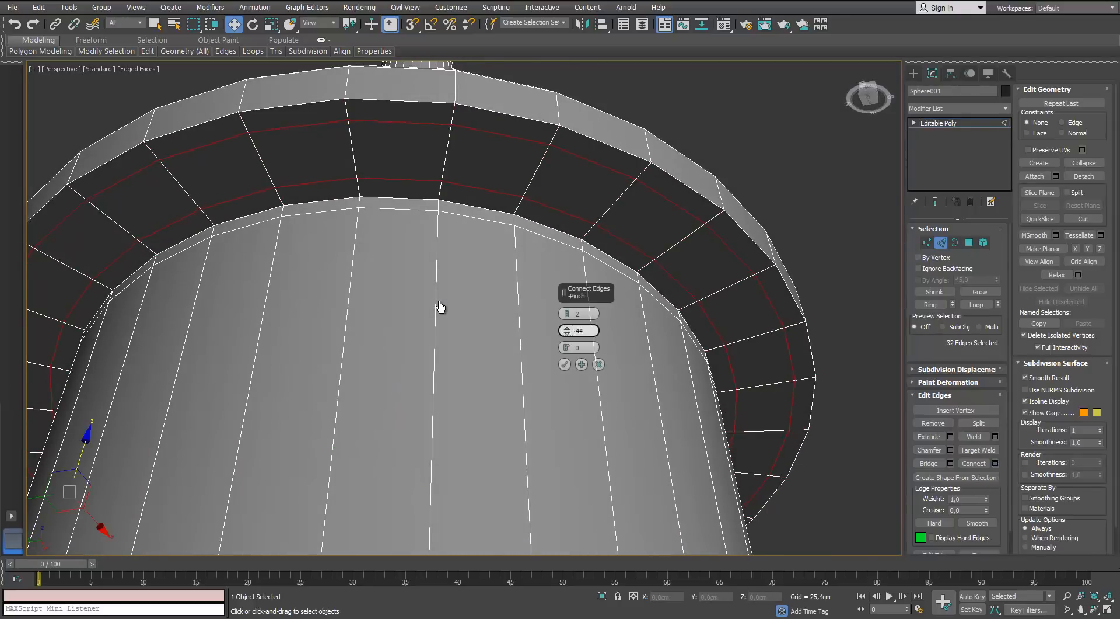
{"action": "left_click", "coordinate": [565, 364]}
Step: Connect the edges around the cap's vertical rim with 1 segment and clear the edge selection
{"action": "middle_click_drag", "start_coordinate": [440, 307], "coordinate": [429, 373], "text": "alt"}
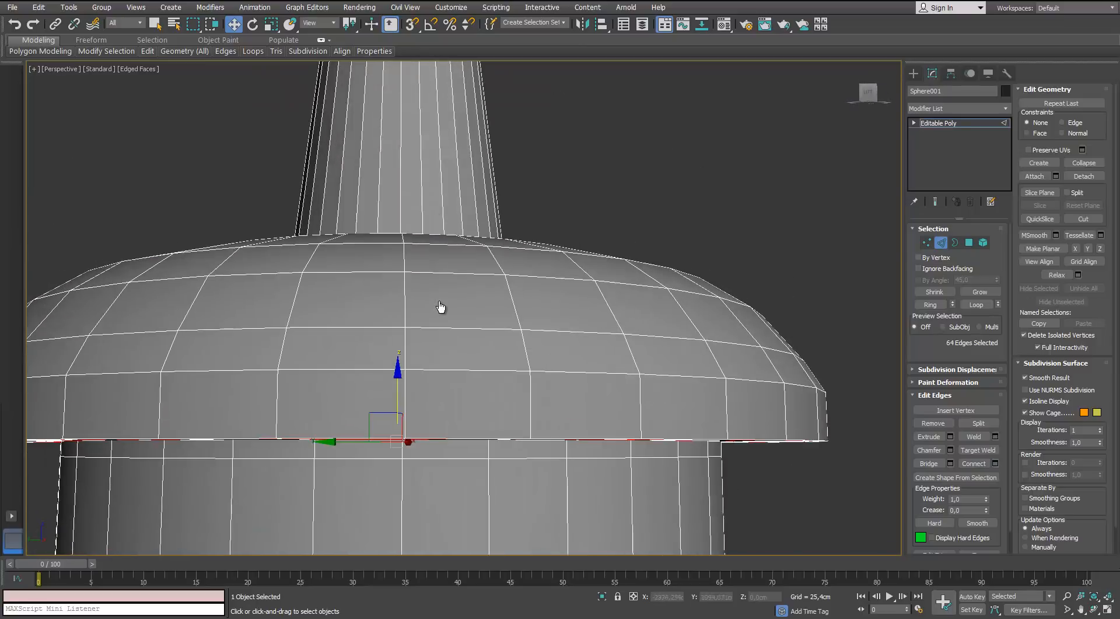
{"action": "mouse_move", "coordinate": [148, 51]}
{"action": "left_click", "coordinate": [246, 82]}
{"action": "scroll", "coordinate": [441, 307], "scroll_direction": "down", "scroll_amount": 5}
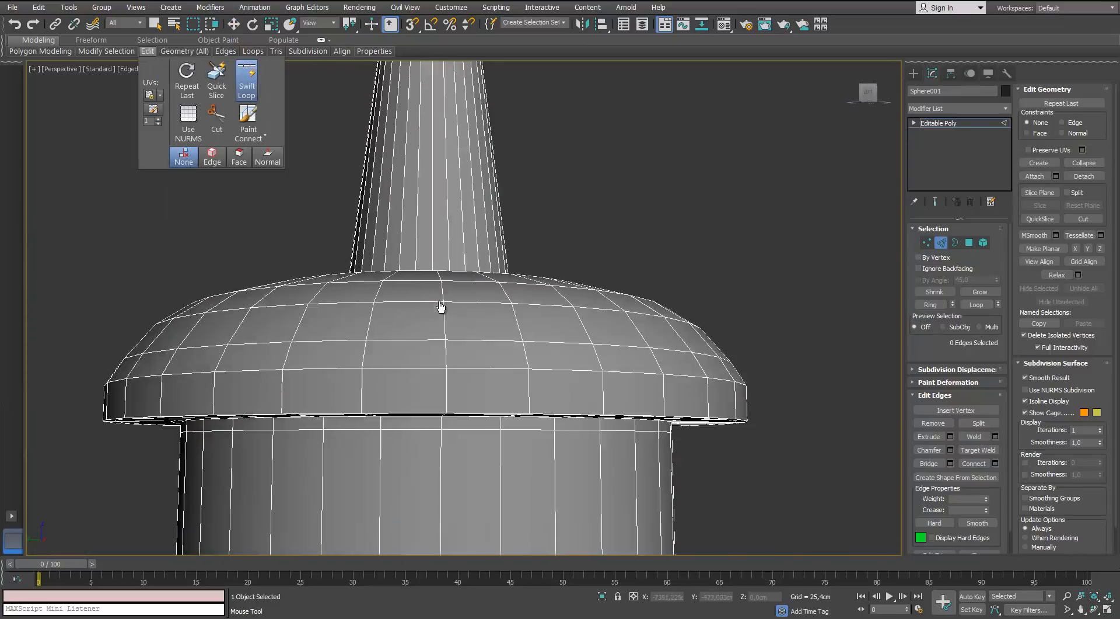
{"action": "middle_click_drag", "start_coordinate": [441, 307], "coordinate": [403, 350], "text": "alt"}
{"action": "scroll", "coordinate": [441, 307], "scroll_direction": "up", "scroll_amount": 5}
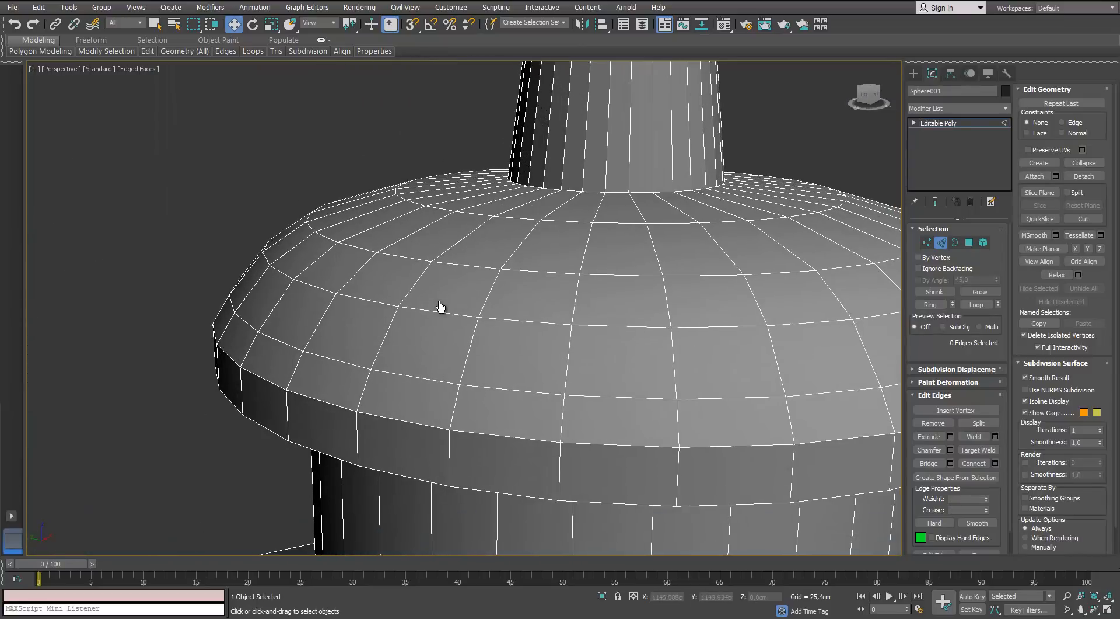
{"action": "key", "text": "ctrl+z"}
{"action": "key", "text": "ctrl+shift+e"}
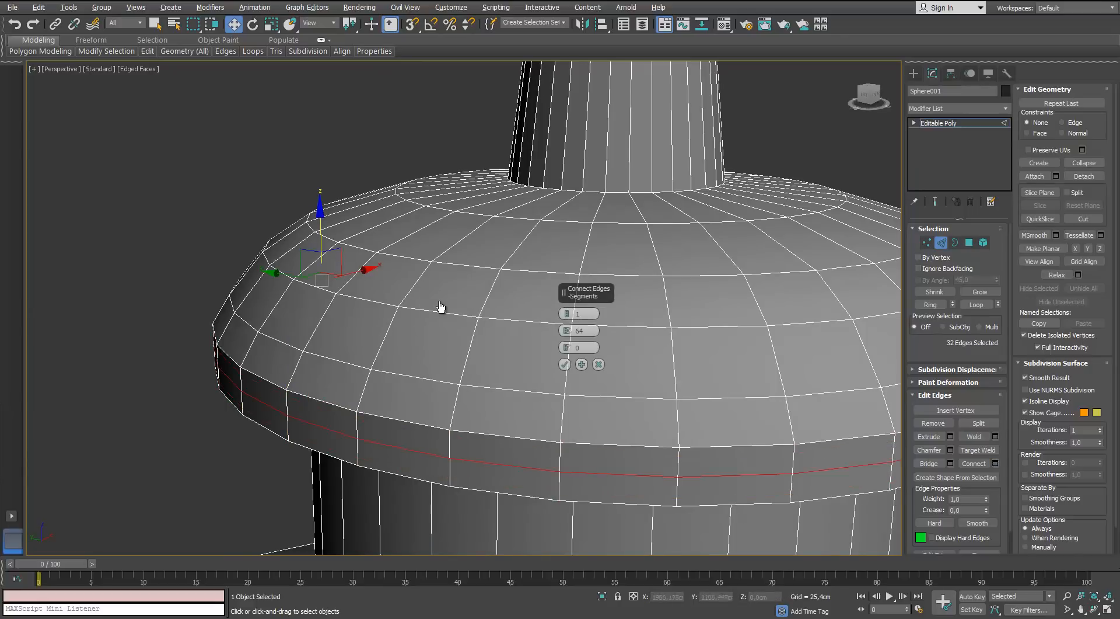
{"action": "key", "text": "ctrl+d"}
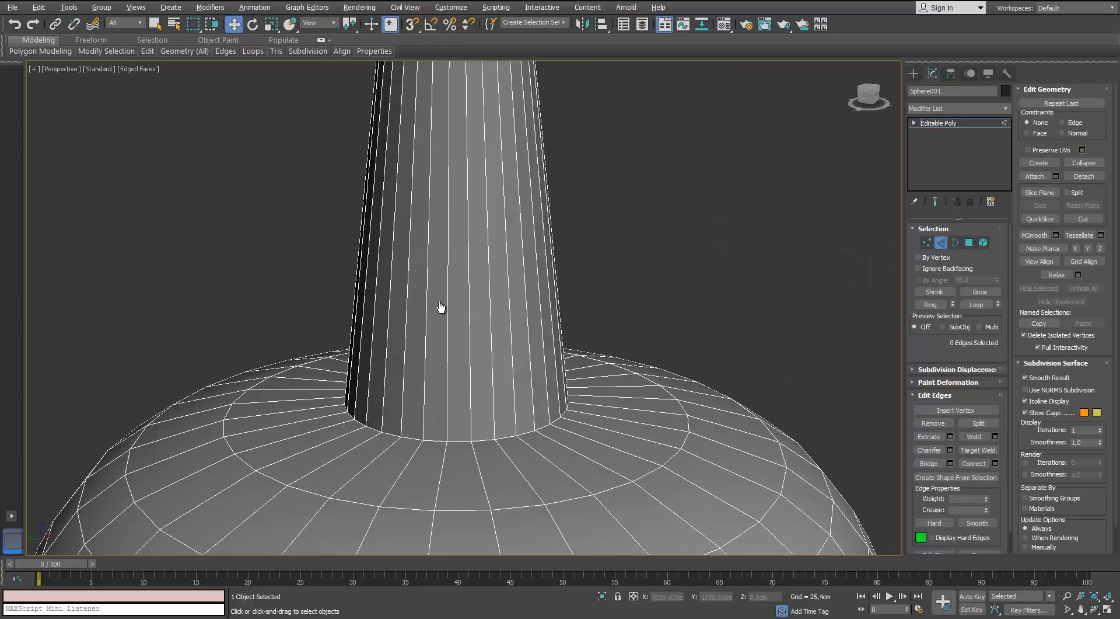
Step: Add a support edge loop around the base of the finial's spire
{"action": "mouse_move", "coordinate": [147, 52]}
{"action": "left_click", "coordinate": [247, 80]}
{"action": "scroll", "coordinate": [440, 308], "scroll_direction": "down", "scroll_amount": 5}
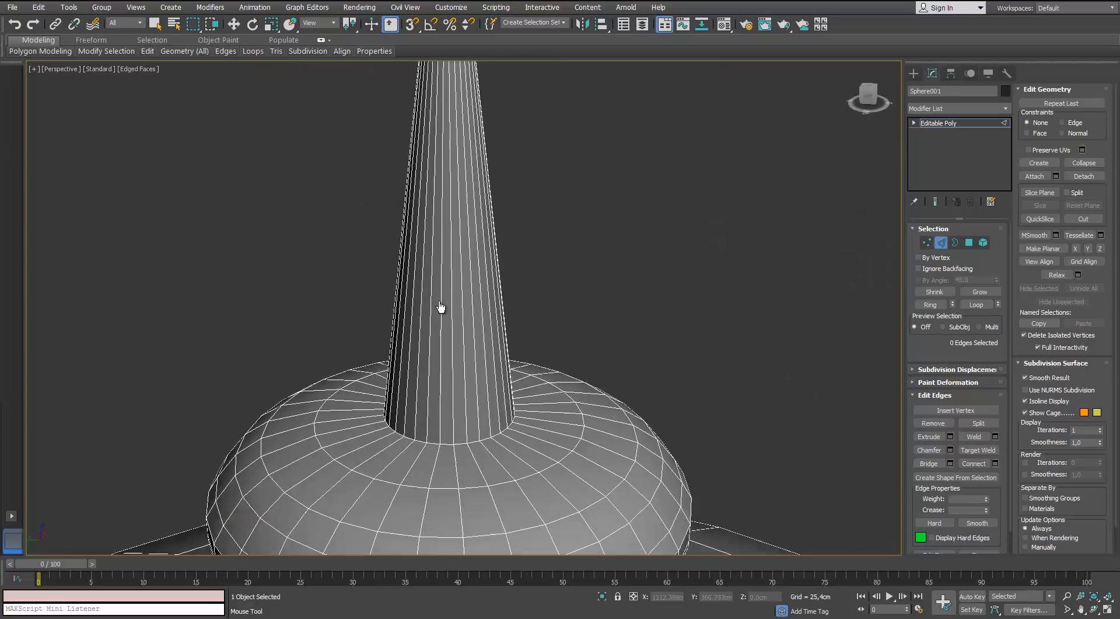
{"action": "scroll", "coordinate": [441, 308], "scroll_direction": "down", "scroll_amount": 4}
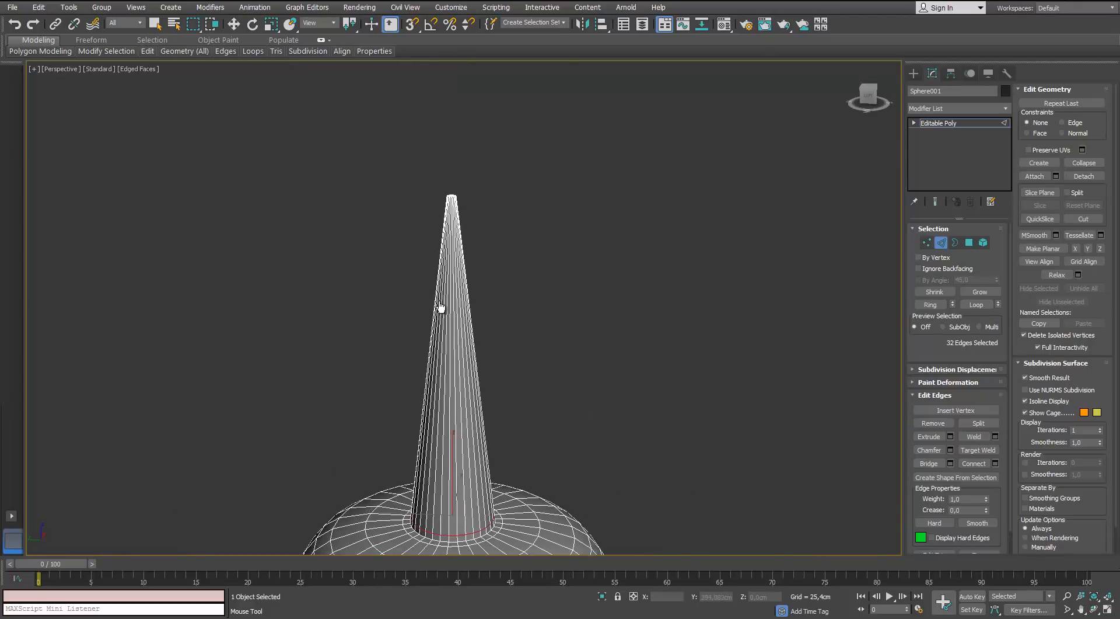
Step: Select the polygons capping the spire's tip and inset them by 0.1 cm
{"action": "scroll", "coordinate": [440, 308], "scroll_direction": "up", "scroll_amount": 8}
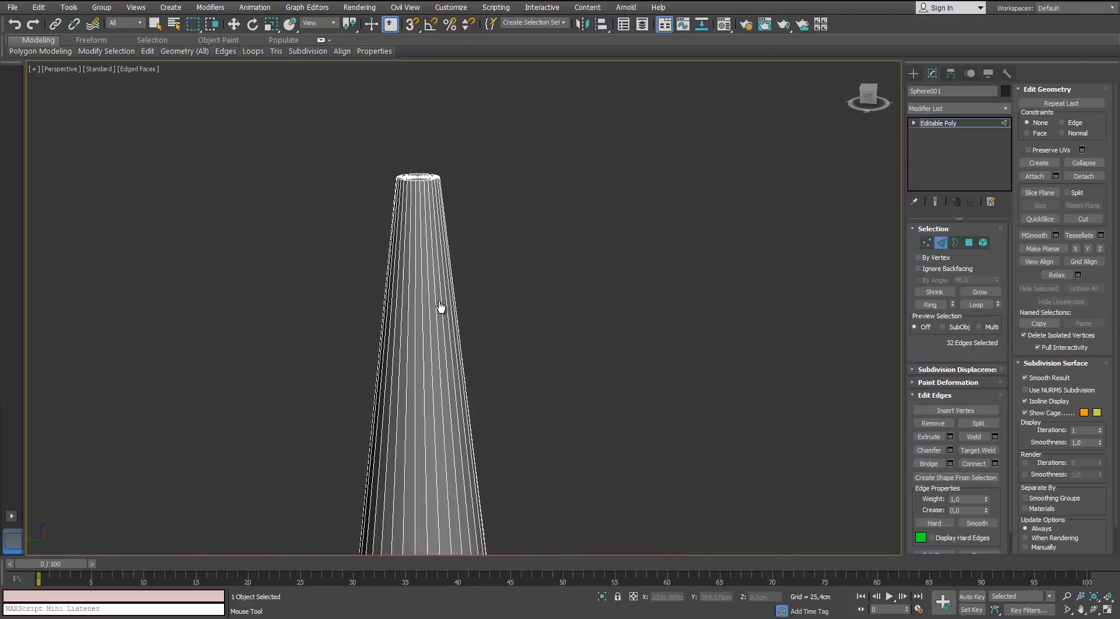
{"action": "mouse_move", "coordinate": [440, 308]}
{"action": "middle_mouse_down", "text": "alt"}
{"action": "mouse_move", "coordinate": [441, 344]}
{"action": "mouse_move", "coordinate": [440, 308]}
{"action": "middle_mouse_up", "text": "alt"}
{"action": "key", "text": "1"}
{"action": "key", "text": "4"}
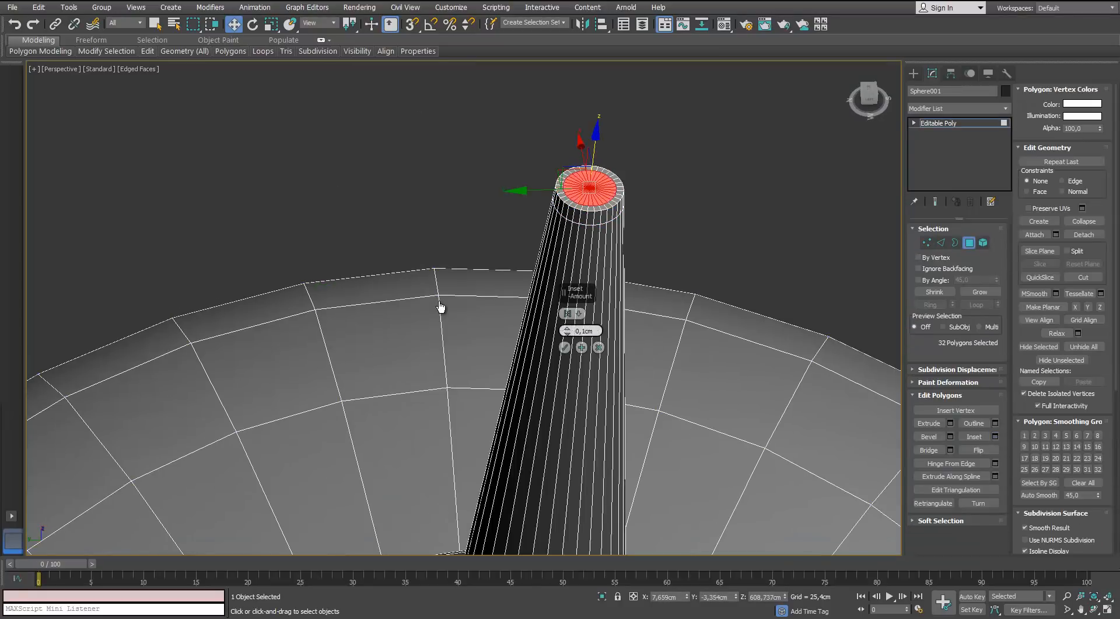
{"action": "middle_click_drag", "start_coordinate": [441, 307], "coordinate": [440, 308], "text": "alt"}
Step: Connect the spire's lengthwise edges with 1 segment, pinch 0 and slide 0, and leave edge editing
{"action": "scroll", "coordinate": [441, 307], "scroll_direction": "down", "scroll_amount": 3}
{"action": "key", "text": "2"}
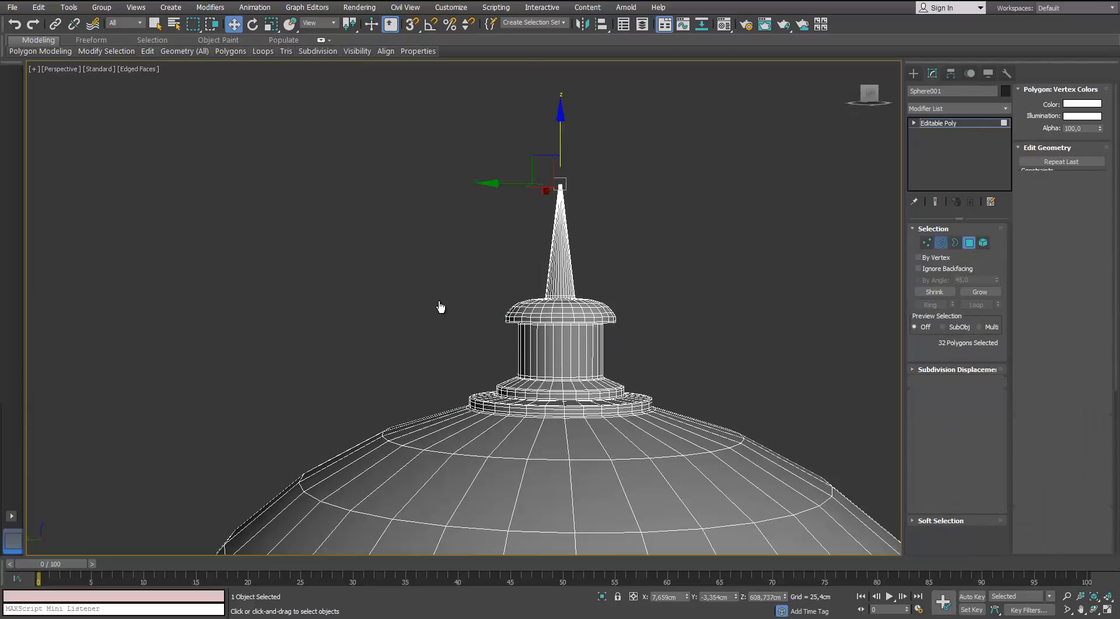
{"action": "key", "text": "r"}
{"action": "key", "text": "z"}
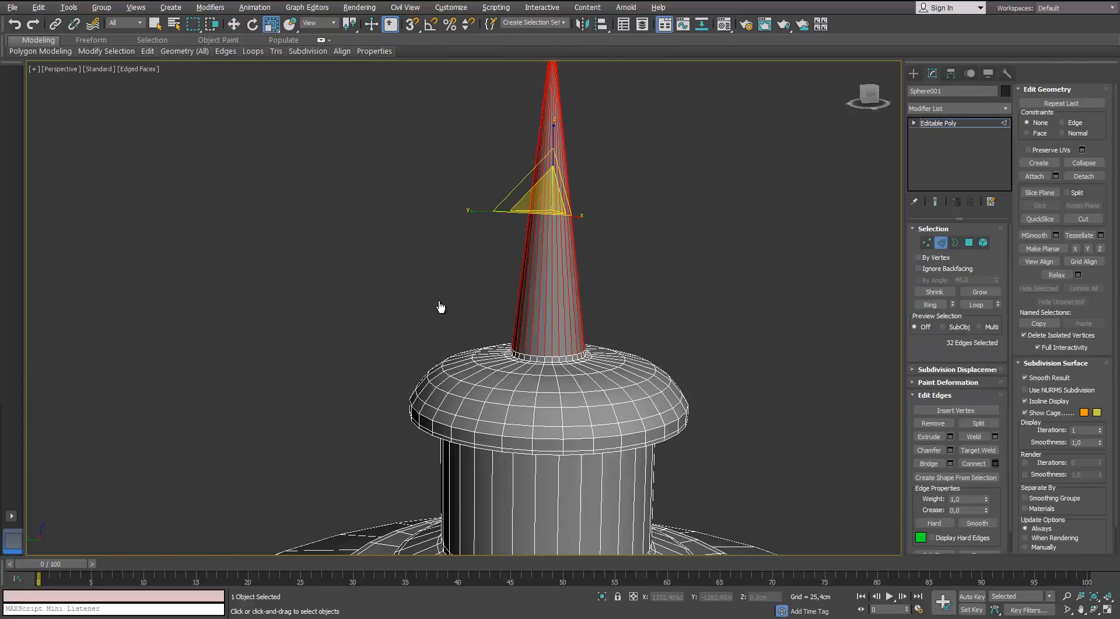
{"action": "key", "text": "ctrl+shift+e"}
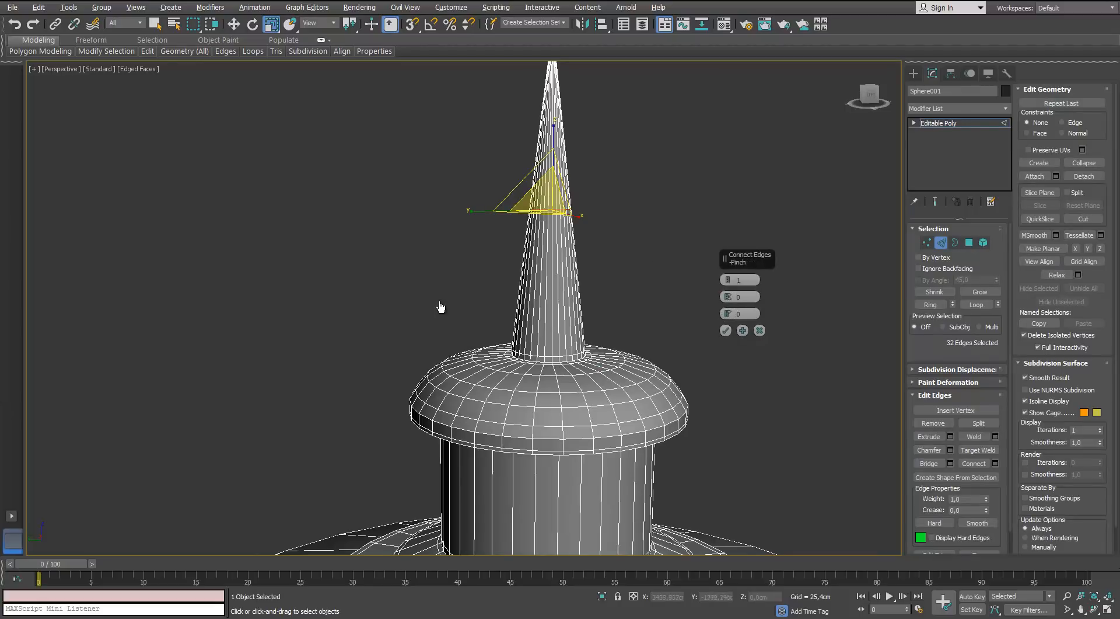
{"action": "key", "text": "Return"}
{"action": "key", "text": "2"}
{"action": "key", "text": "z"}
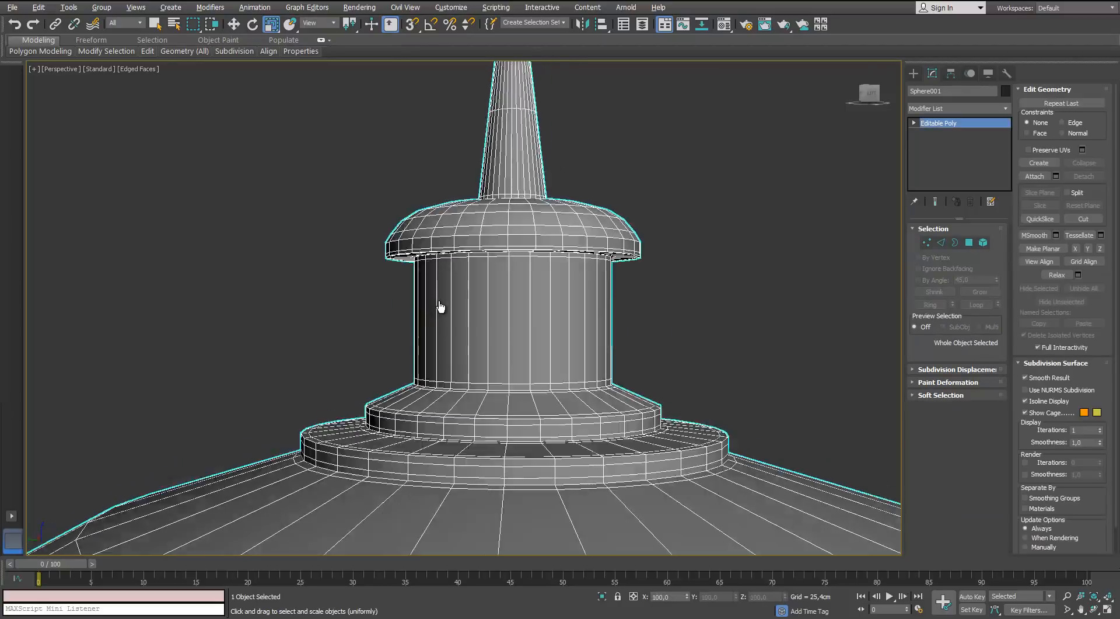
Step: Apply a TurboSmooth modifier to the dome and clear the selection
{"action": "key", "text": "alt+m"}
{"action": "key", "text": "t"}
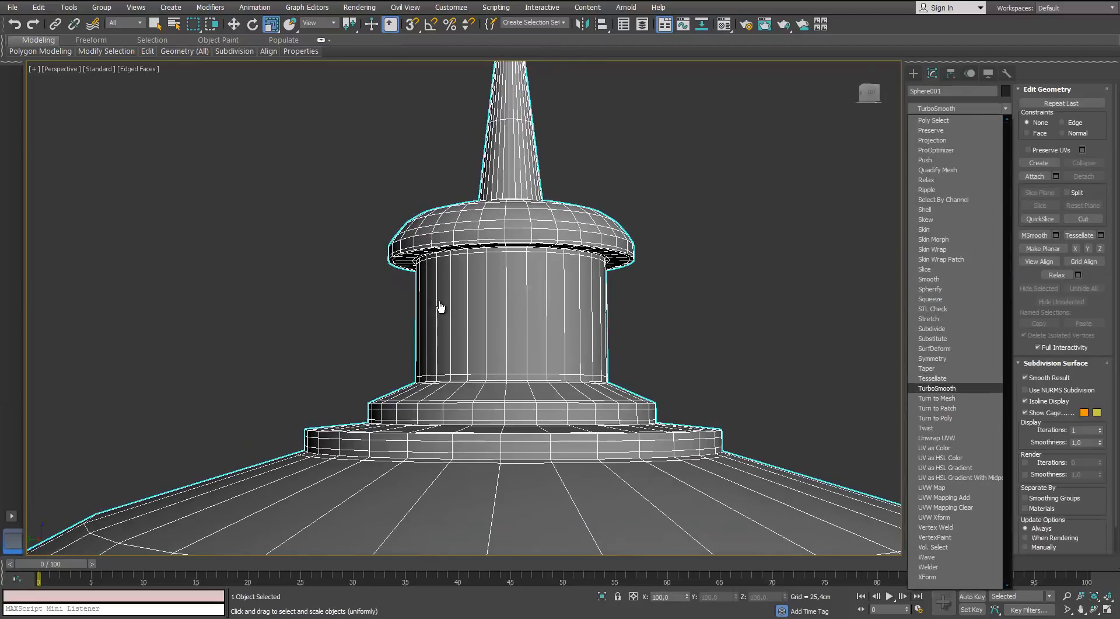
{"action": "key", "text": "Return"}
{"action": "scroll", "coordinate": [440, 307], "scroll_direction": "down", "scroll_amount": 10}
{"action": "key", "text": "ctrl+d"}
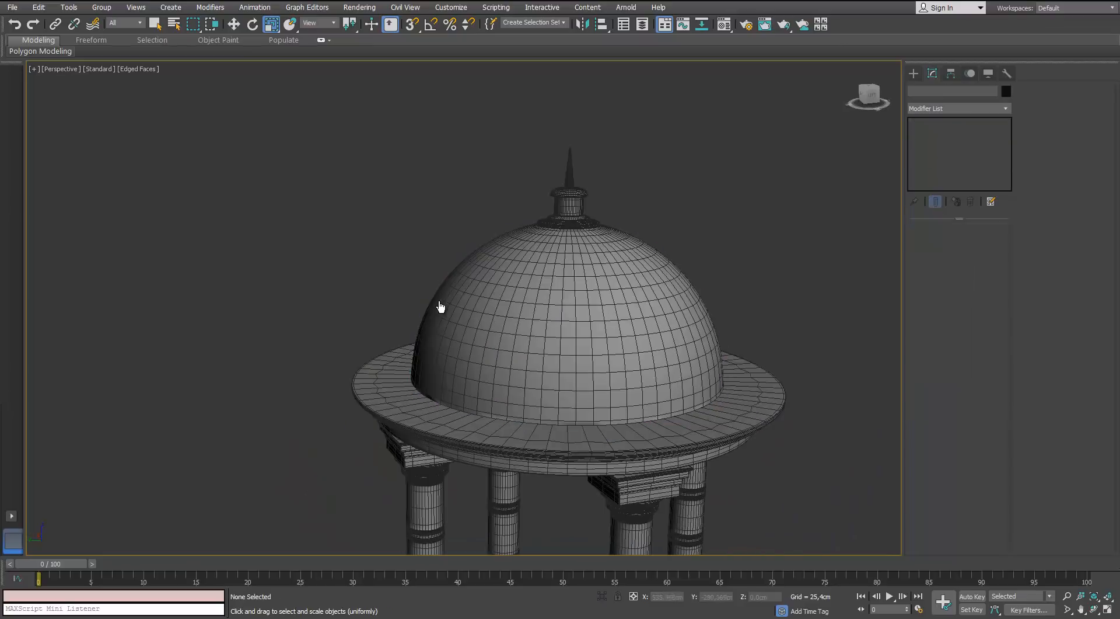
Step: Hide the wireframe edges, select the smoothed dome and isolate it for inspection
{"action": "key", "text": "z"}
{"action": "scroll", "coordinate": [440, 307], "scroll_direction": "up", "scroll_amount": 4}
{"action": "key", "text": "F4"}
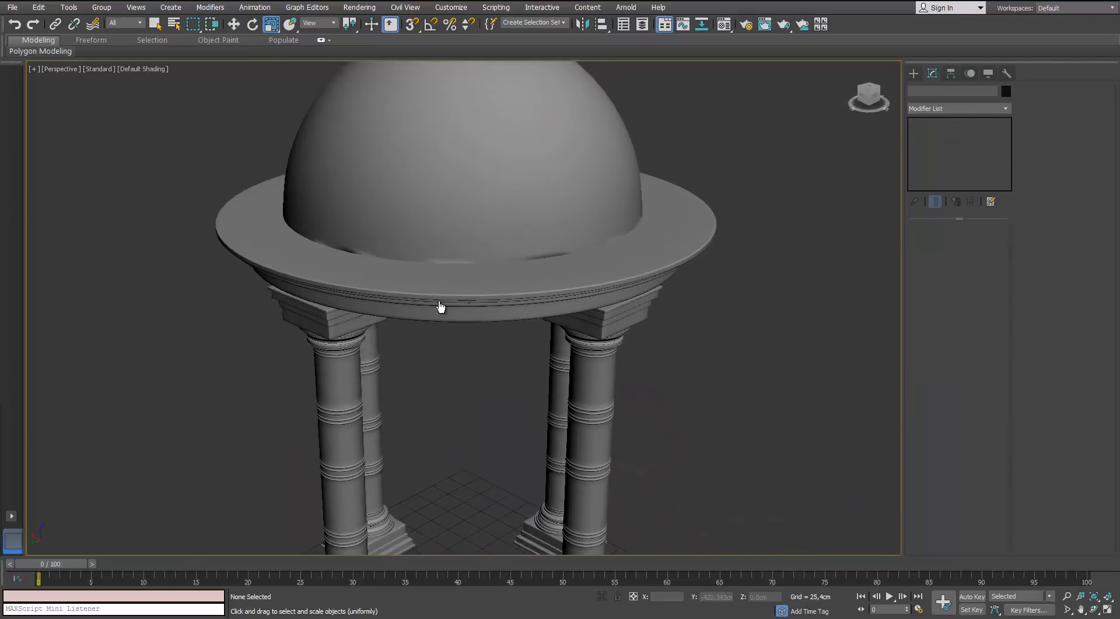
{"action": "left_click", "coordinate": [441, 307]}
{"action": "key", "text": "alt+q"}
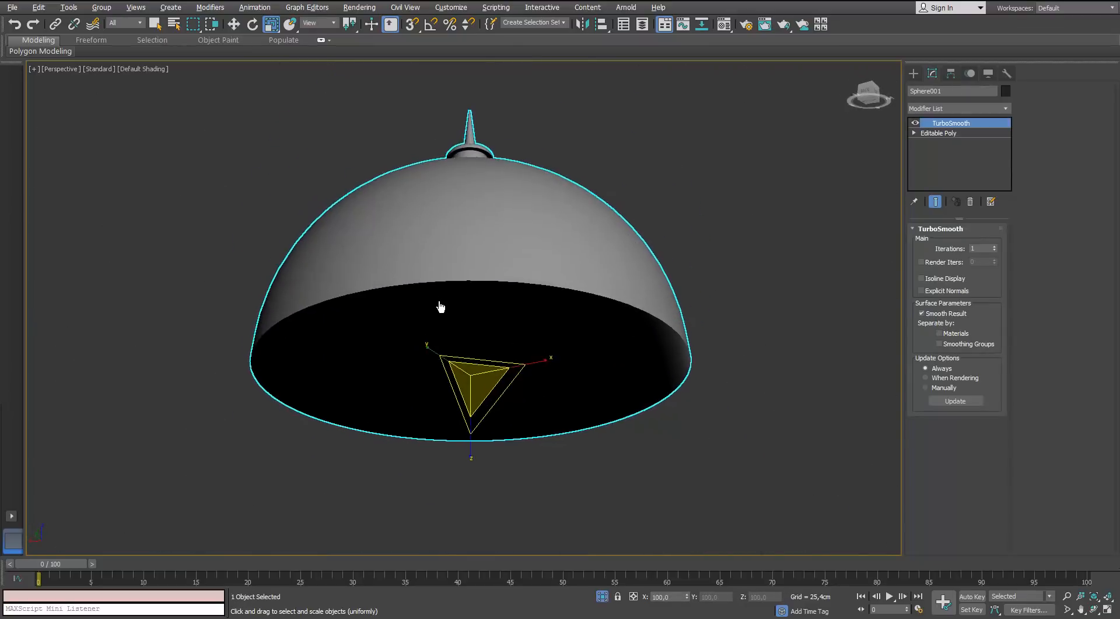
Step: Examine the isolated dome's open underside and lower rim with the wireframe edges shown again
{"action": "key", "text": "4"}
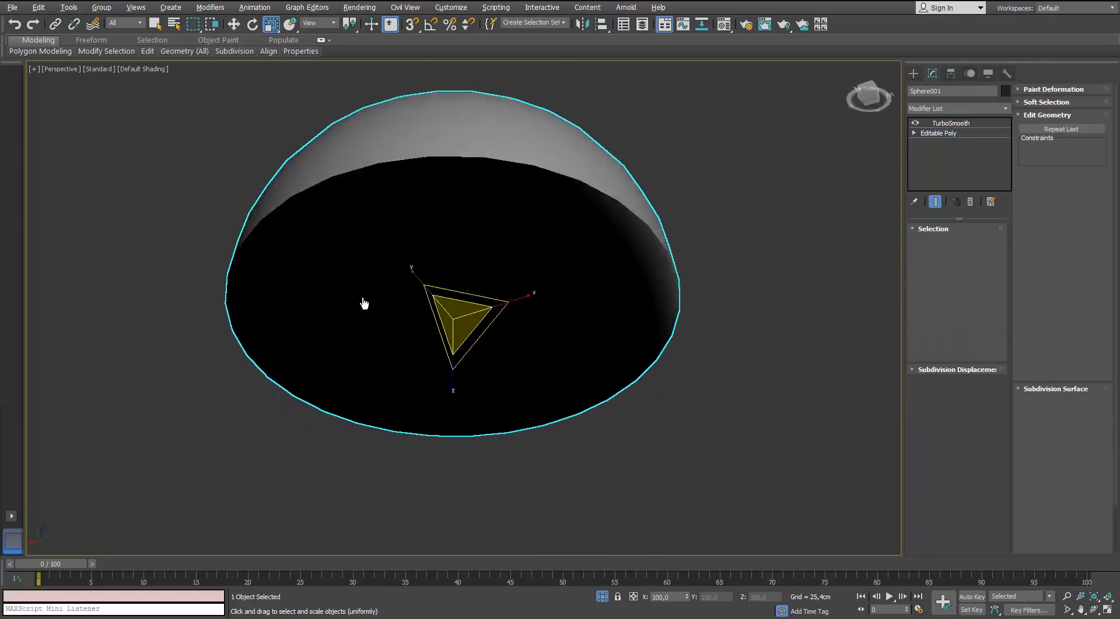
{"action": "middle_click_drag", "start_coordinate": [413, 451], "coordinate": [417, 395], "text": "alt"}
{"action": "key", "text": "4"}
{"action": "scroll", "coordinate": [418, 395], "scroll_direction": "up", "scroll_amount": 3}
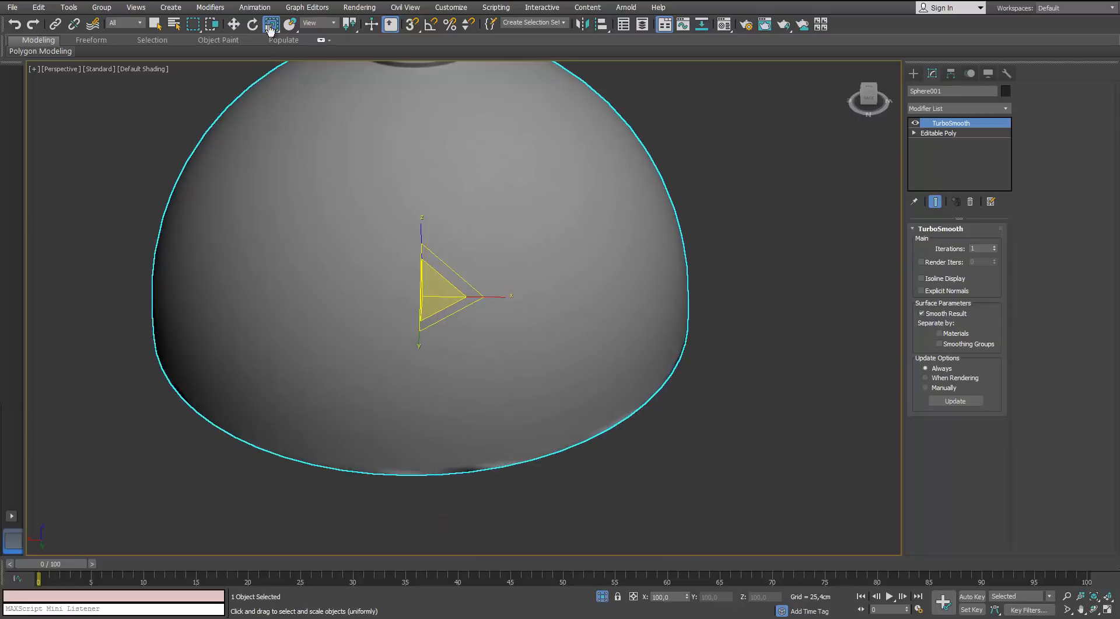
{"action": "key", "text": "F4"}
{"action": "scroll", "coordinate": [420, 402], "scroll_direction": "down", "scroll_amount": 3}
{"action": "scroll", "coordinate": [421, 403], "scroll_direction": "up", "scroll_amount": 4}
{"action": "scroll", "coordinate": [465, 353], "scroll_direction": "up", "scroll_amount": 3}
{"action": "middle_click_drag", "start_coordinate": [465, 353], "coordinate": [632, 301], "text": "alt"}
{"action": "mouse_move", "coordinate": [568, 378]}
{"action": "middle_mouse_down", "text": "alt"}
{"action": "mouse_move", "coordinate": [537, 278]}
{"action": "mouse_move", "coordinate": [558, 395]}
{"action": "middle_mouse_up", "text": "alt"}
{"action": "scroll", "coordinate": [558, 395], "scroll_direction": "down", "scroll_amount": 6}
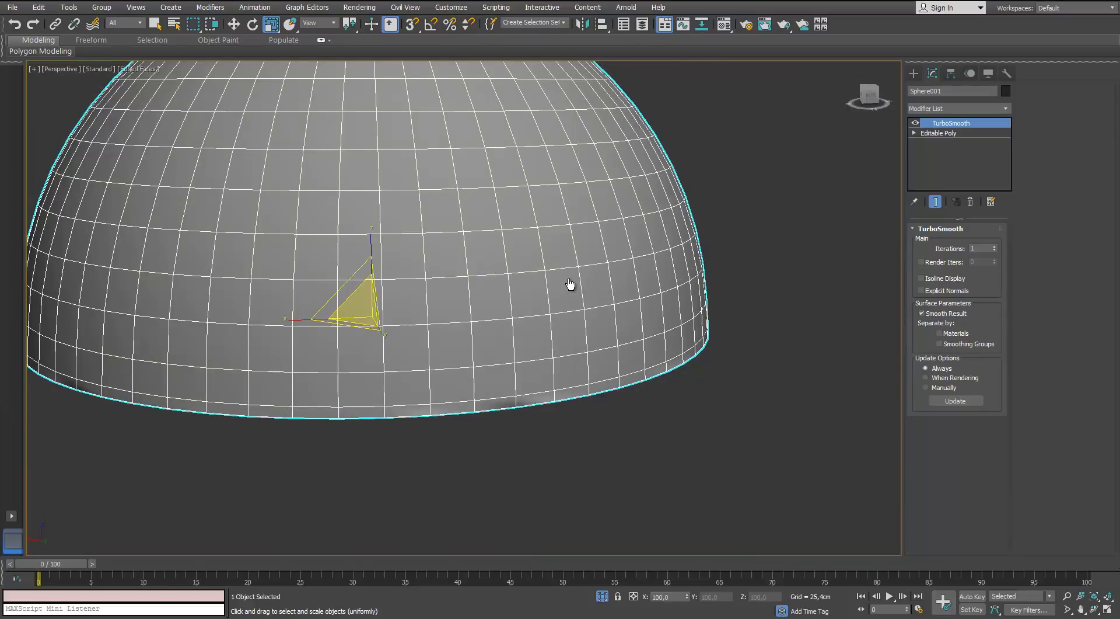
Step: Exit isolation, clear the selection and examine the complete high-poly pavilion from several angles
{"action": "key", "text": "w"}
{"action": "middle_click_drag", "start_coordinate": [460, 322], "coordinate": [490, 356], "text": "alt"}
{"action": "scroll", "coordinate": [467, 320], "scroll_direction": "down", "scroll_amount": 3}
{"action": "key", "text": "alt+q"}
{"action": "left_click", "coordinate": [707, 252]}
{"action": "middle_click_drag", "start_coordinate": [542, 271], "coordinate": [558, 328], "text": "alt"}
{"action": "scroll", "coordinate": [557, 328], "scroll_direction": "up", "scroll_amount": 3}
{"action": "scroll", "coordinate": [561, 345], "scroll_direction": "down", "scroll_amount": 4}
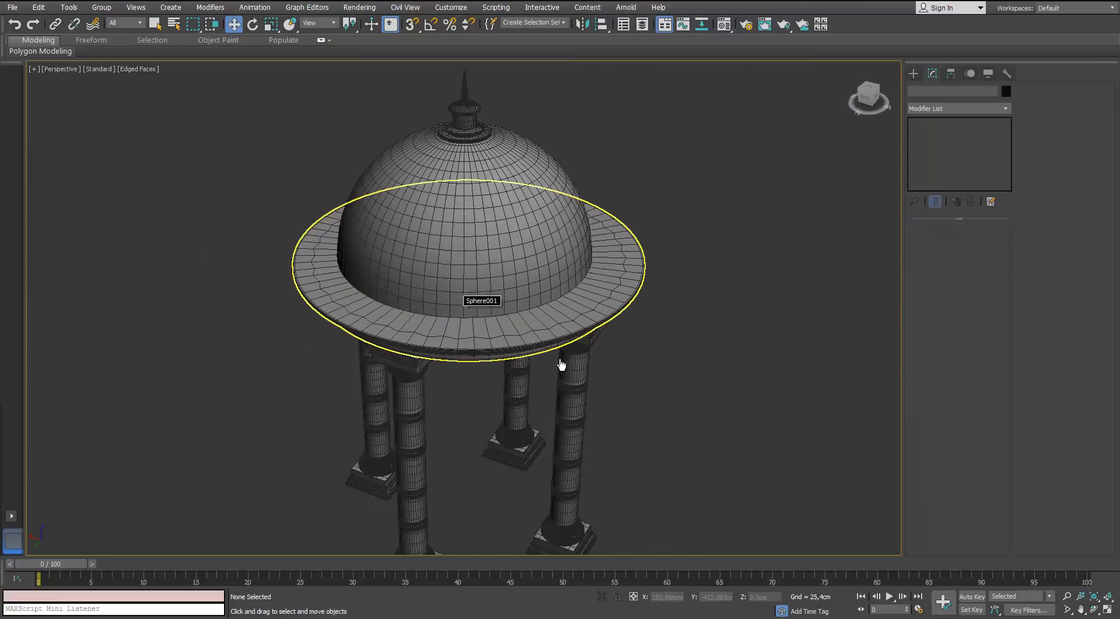
{"action": "middle_click_drag", "start_coordinate": [470, 459], "coordinate": [462, 450]}
{"action": "scroll", "coordinate": [463, 449], "scroll_direction": "down", "scroll_amount": 2}
{"action": "middle_click_drag", "start_coordinate": [508, 393], "coordinate": [456, 348], "text": "alt"}
{"action": "scroll", "coordinate": [533, 262], "scroll_direction": "up", "scroll_amount": 4}
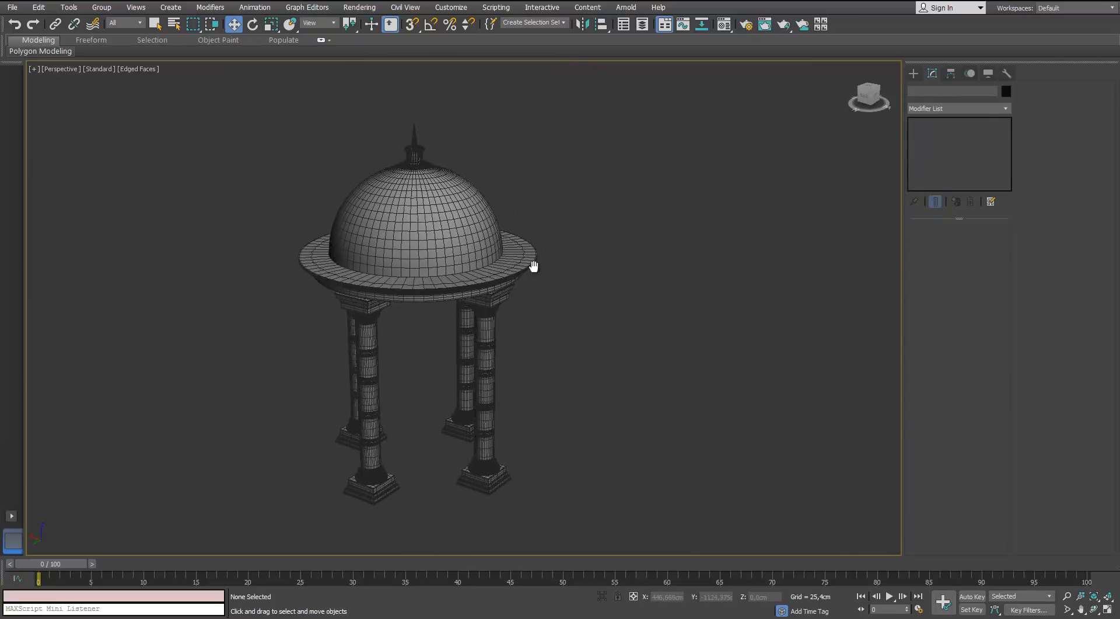
Step: Hide the Dome_HP layer, show the Dome_LP layer and make it the active layer
{"action": "left_click", "coordinate": [624, 24]}
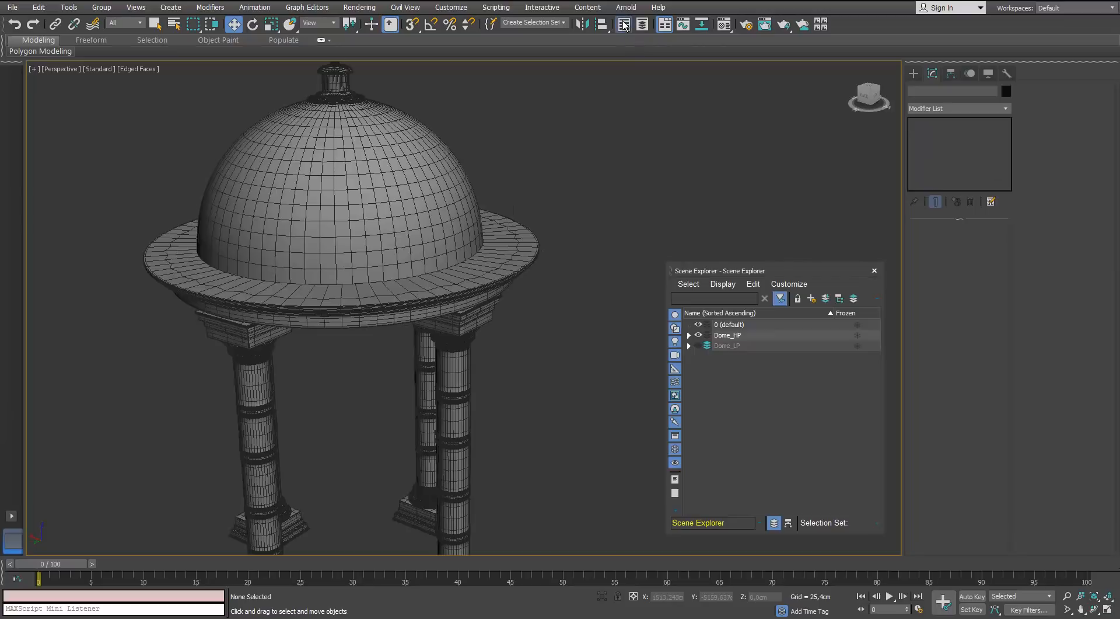
{"action": "left_click", "coordinate": [698, 334]}
{"action": "left_click", "coordinate": [698, 345]}
{"action": "left_click", "coordinate": [706, 345]}
Step: Select the low-poly column shaft Cylinder010, isolate it and close the Scene Explorer
{"action": "middle_click_drag", "start_coordinate": [481, 366], "coordinate": [562, 321]}
{"action": "middle_click_drag", "start_coordinate": [562, 321], "coordinate": [551, 294], "text": "alt"}
{"action": "left_click", "coordinate": [548, 304]}
{"action": "middle_click_drag", "start_coordinate": [371, 417], "coordinate": [418, 301]}
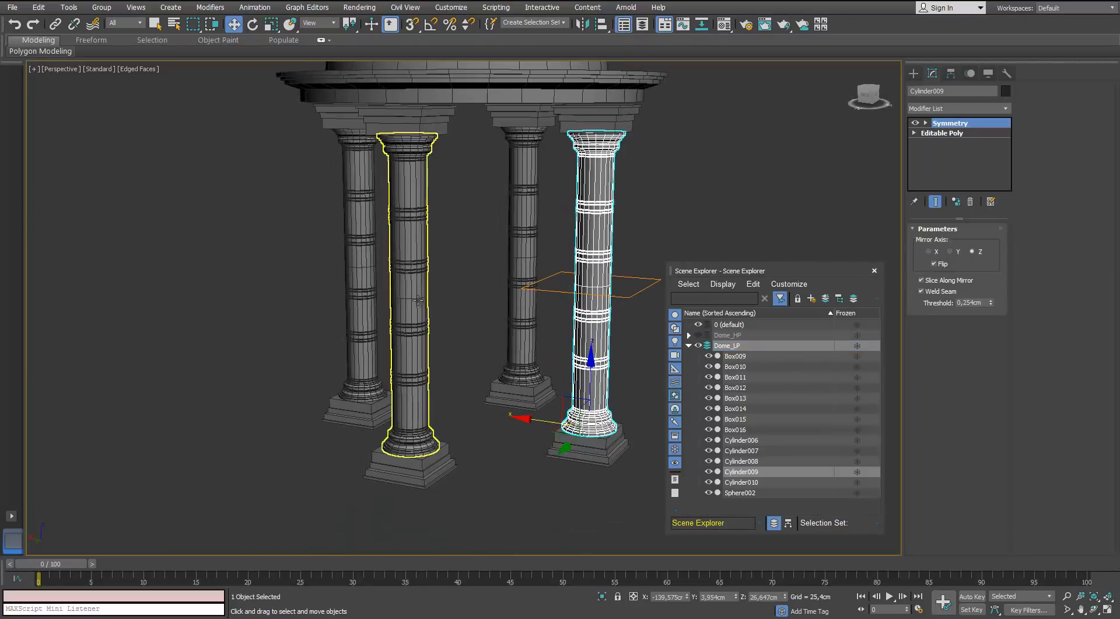
{"action": "left_click", "coordinate": [417, 300]}
{"action": "key", "text": "alt+q"}
{"action": "left_click", "coordinate": [875, 270]}
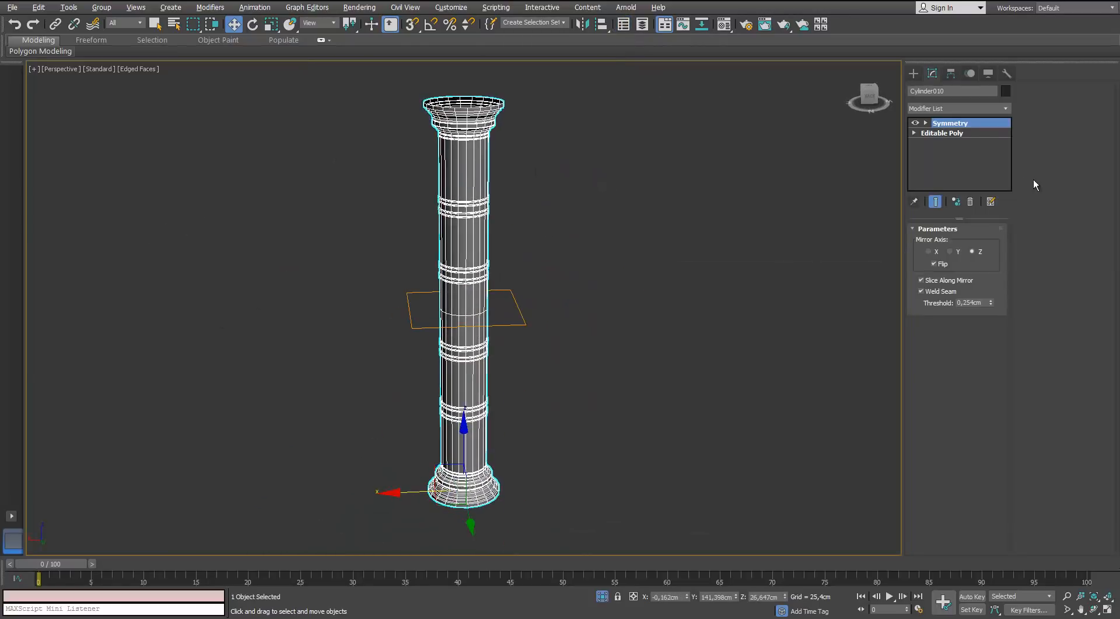
Step: In the shaft's Editable Poly level, connect the vertical edges above the upper ring pair to add an edge loop
{"action": "scroll", "coordinate": [482, 396], "scroll_direction": "up", "scroll_amount": 4}
{"action": "left_click", "coordinate": [941, 242]}
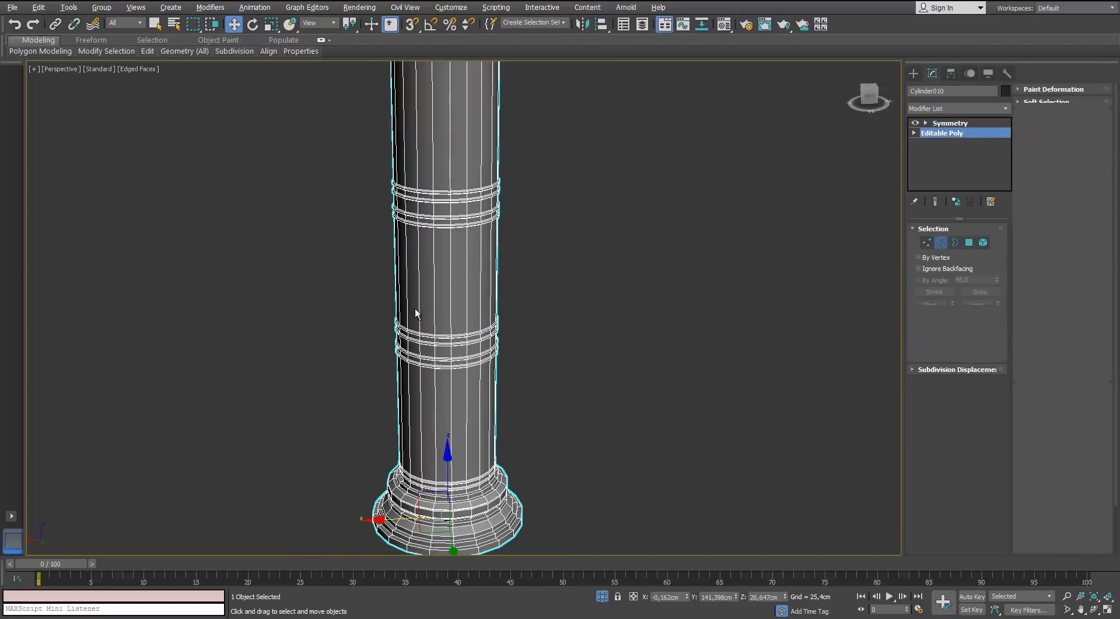
{"action": "scroll", "coordinate": [471, 358], "scroll_direction": "up", "scroll_amount": 8}
{"action": "scroll", "coordinate": [492, 331], "scroll_direction": "down", "scroll_amount": 8}
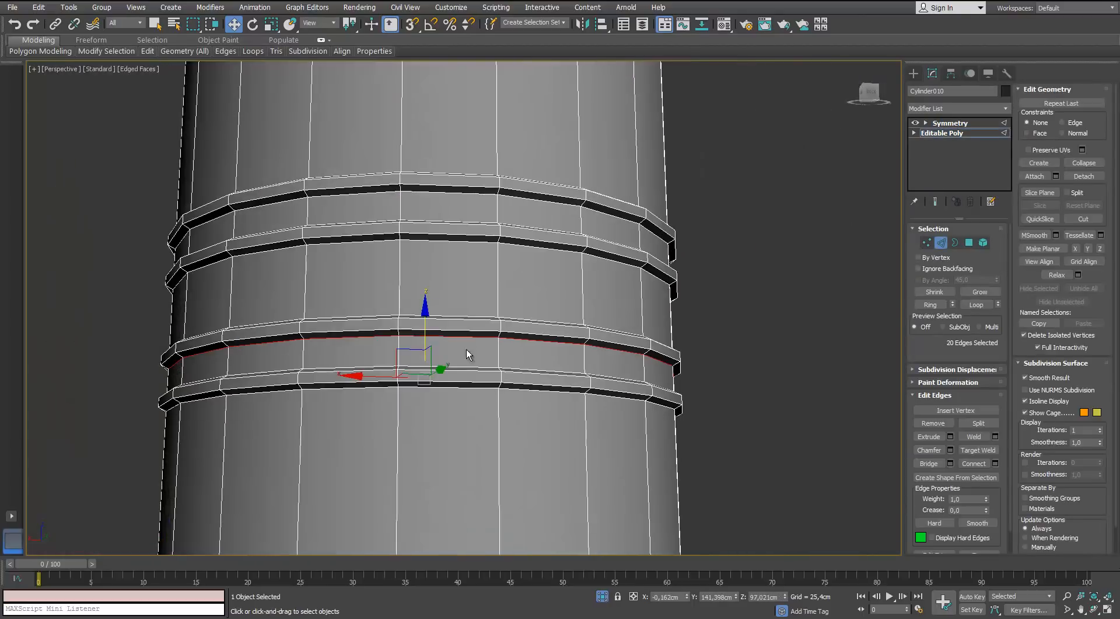
{"action": "left_click", "coordinate": [478, 401]}
{"action": "scroll", "coordinate": [477, 400], "scroll_direction": "down", "scroll_amount": 8}
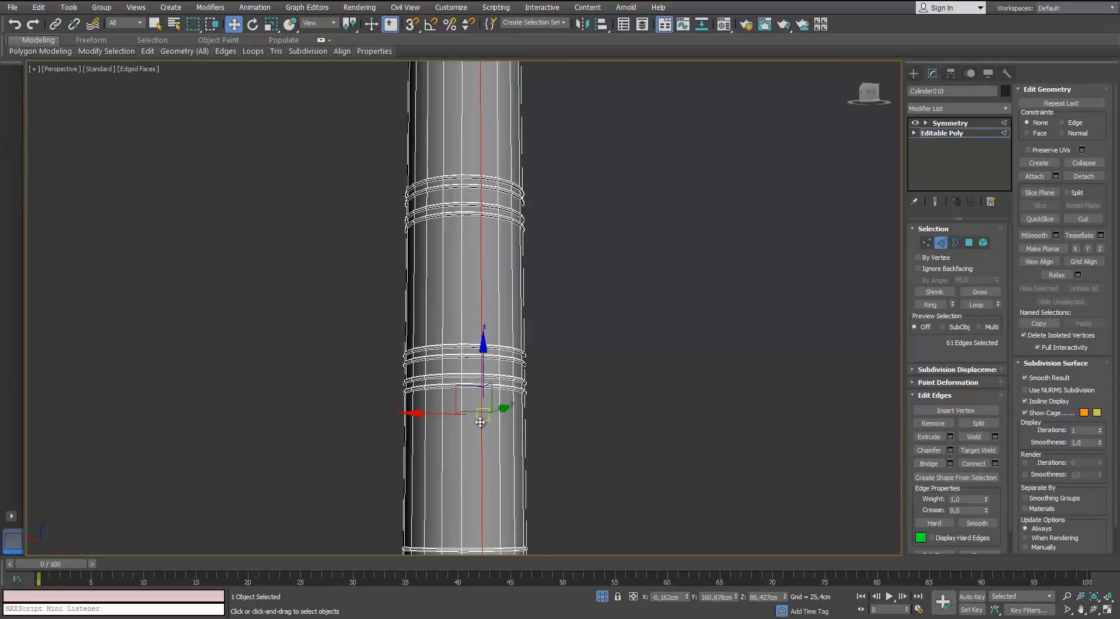
{"action": "middle_click_drag", "start_coordinate": [481, 269], "coordinate": [487, 241], "text": "alt"}
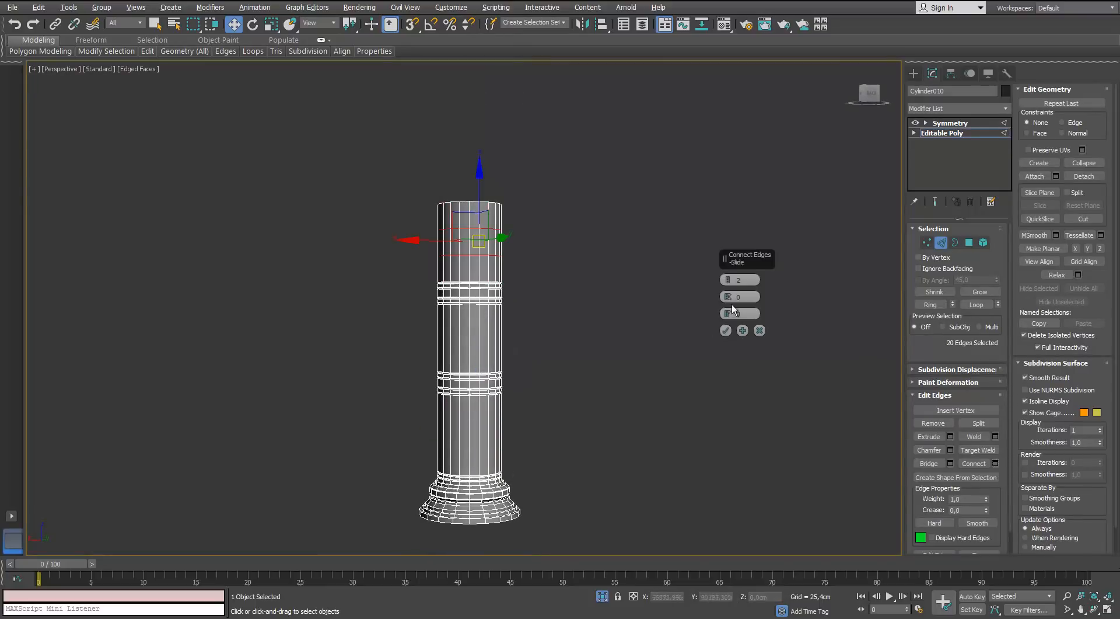
Step: Delete the shaft polygons, including the decorative rings, between the new upper loop and the column's base
{"action": "left_click", "coordinate": [968, 242]}
{"action": "left_click_drag", "start_coordinate": [598, 256], "coordinate": [378, 437]}
{"action": "middle_click_drag", "start_coordinate": [379, 437], "coordinate": [214, 416], "text": "alt"}
{"action": "key", "text": "Delete"}
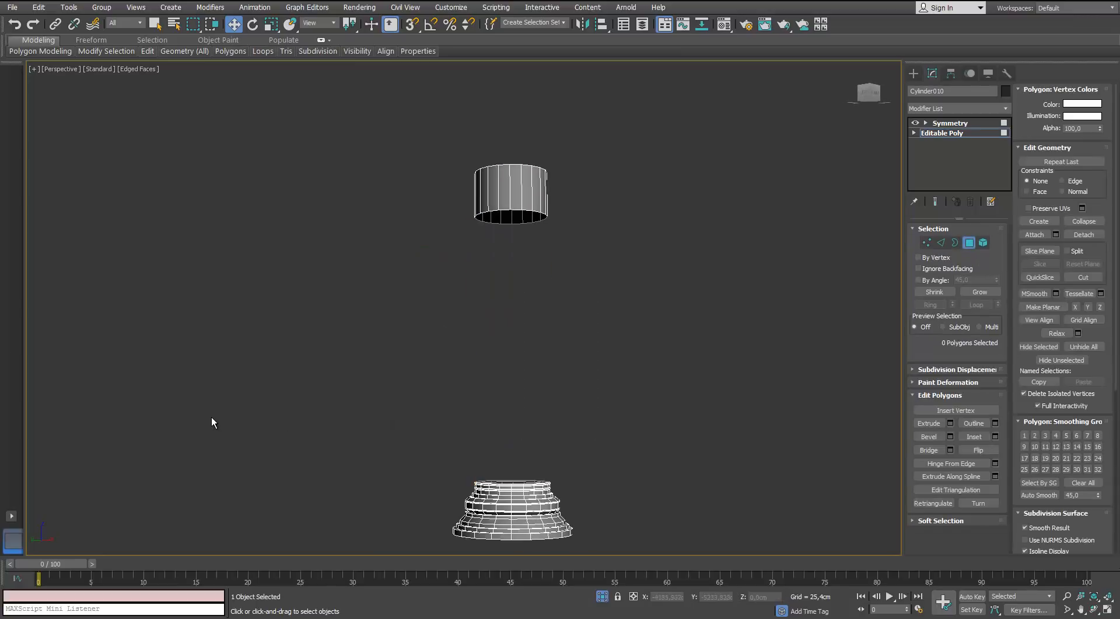
Step: Select the two open borders of the shaft and bridge them with a plain cylindrical wall
{"action": "left_click", "coordinate": [956, 243]}
{"action": "left_click", "coordinate": [523, 217]}
{"action": "scroll", "coordinate": [528, 484], "scroll_direction": "up", "scroll_amount": 5}
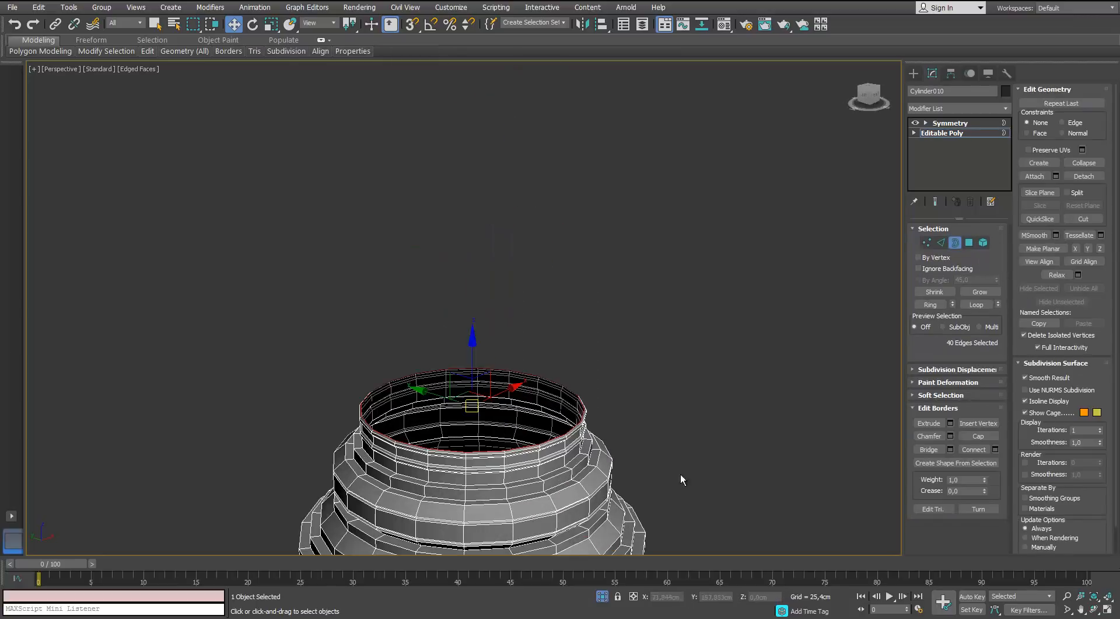
{"action": "left_click", "coordinate": [929, 306]}
{"action": "key", "text": "ctrl+z"}
{"action": "left_click", "coordinate": [923, 448]}
Step: Remove the leftover edge loop around the upper part of the shaft
{"action": "scroll", "coordinate": [552, 335], "scroll_direction": "down", "scroll_amount": 4}
{"action": "middle_click_drag", "start_coordinate": [535, 129], "coordinate": [539, 299]}
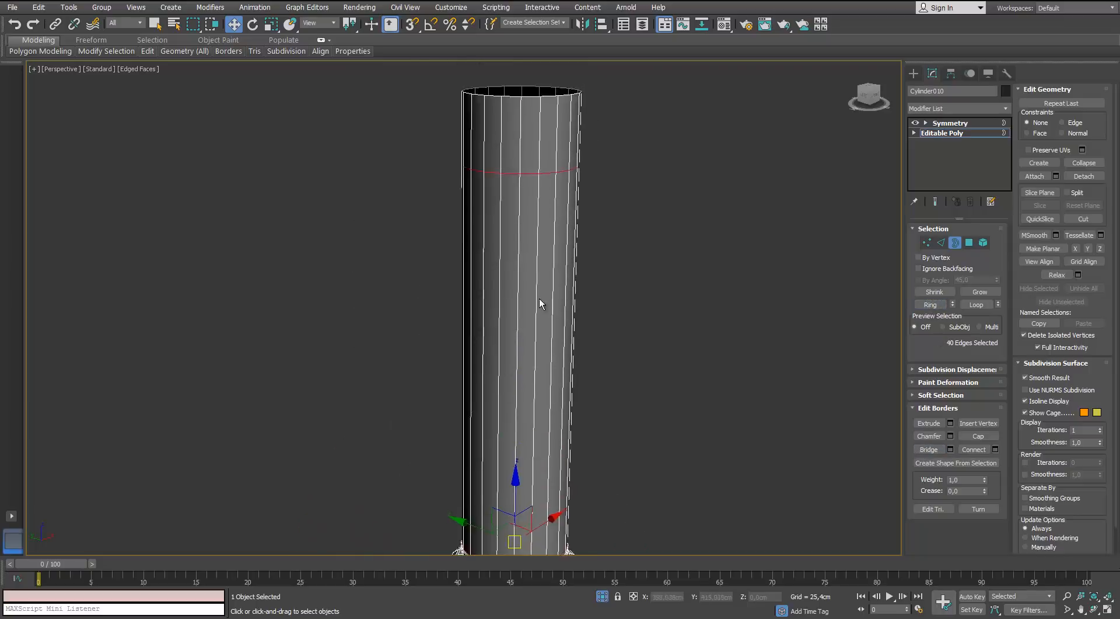
{"action": "left_click", "coordinate": [941, 242]}
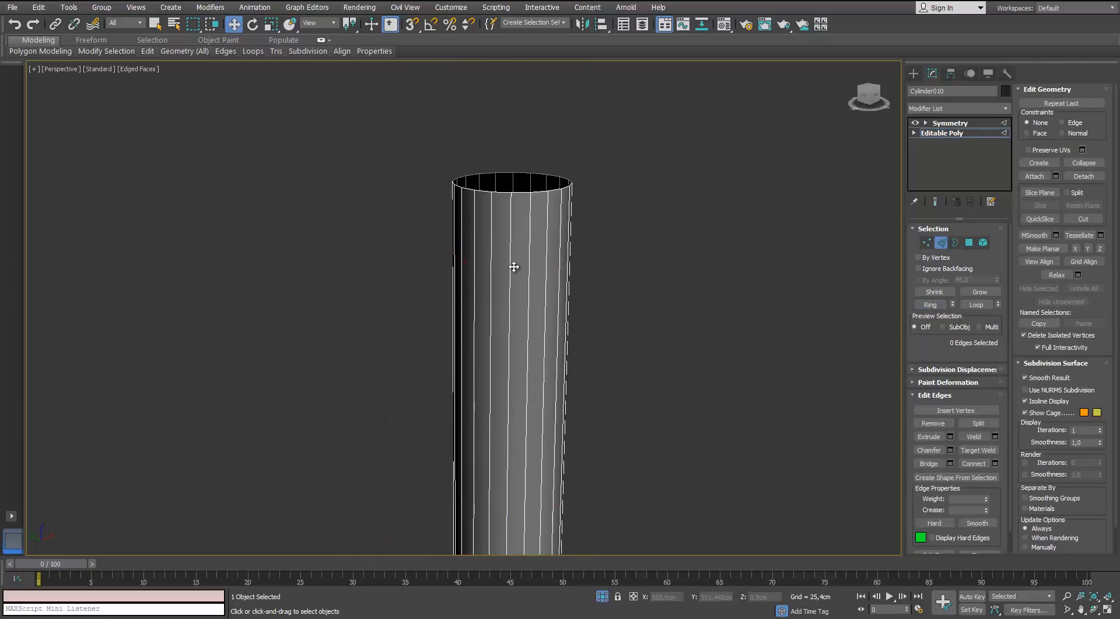
{"action": "scroll", "coordinate": [513, 266], "scroll_direction": "down", "scroll_amount": 5}
Step: Remove the edge loops forming the two narrow rings at the foot of the shaft, including their vertices
{"action": "scroll", "coordinate": [512, 283], "scroll_direction": "up", "scroll_amount": 8}
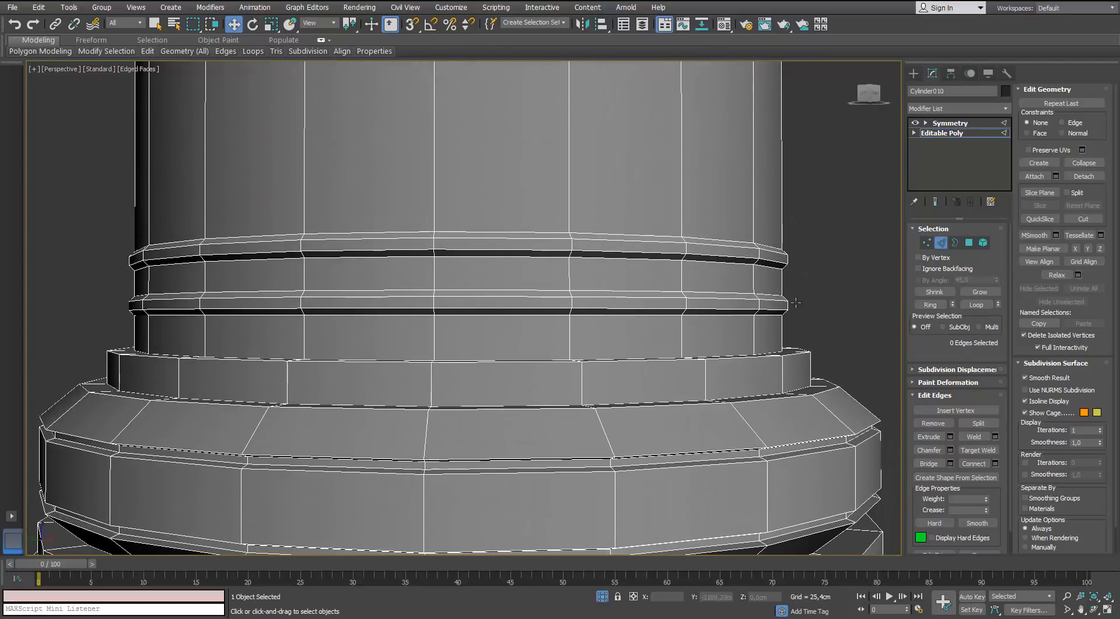
{"action": "key", "text": "4"}
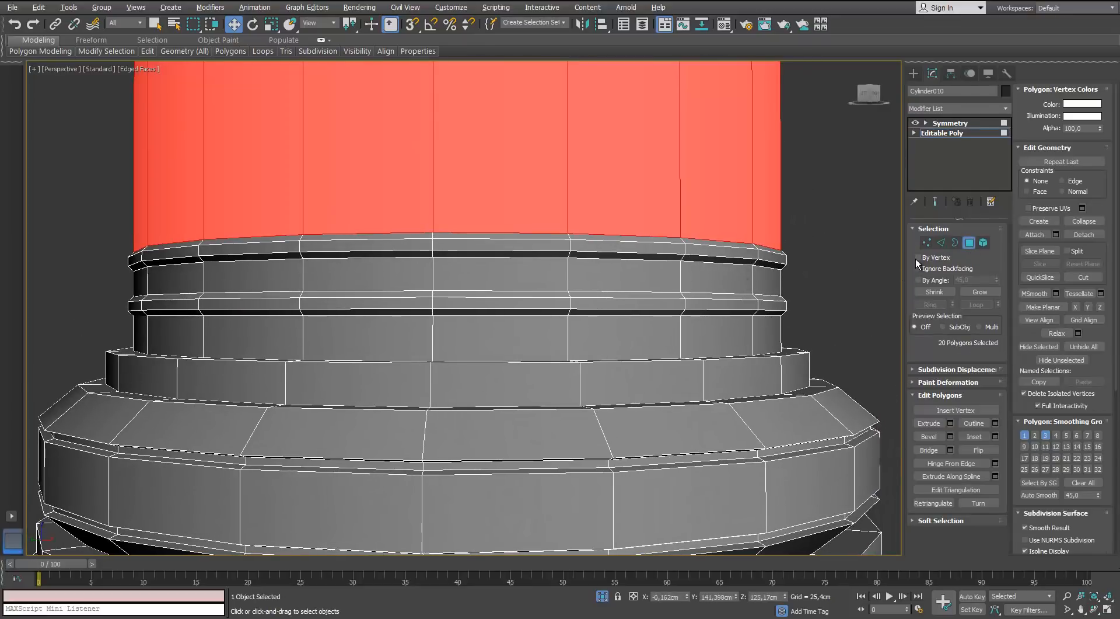
{"action": "key", "text": "2"}
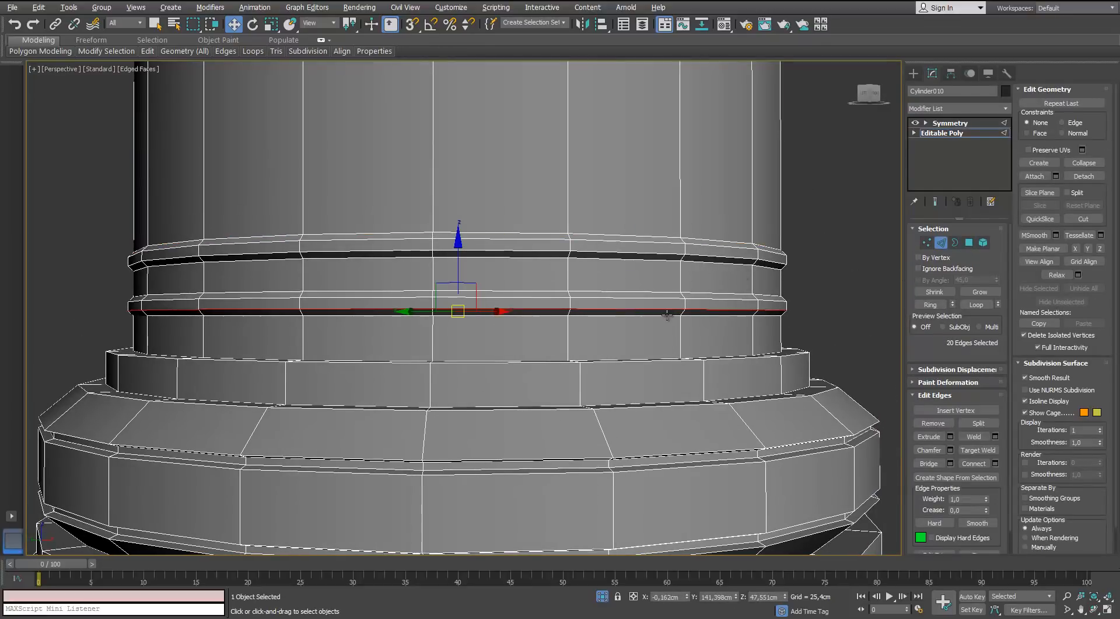
{"action": "key", "text": "BackSpace"}
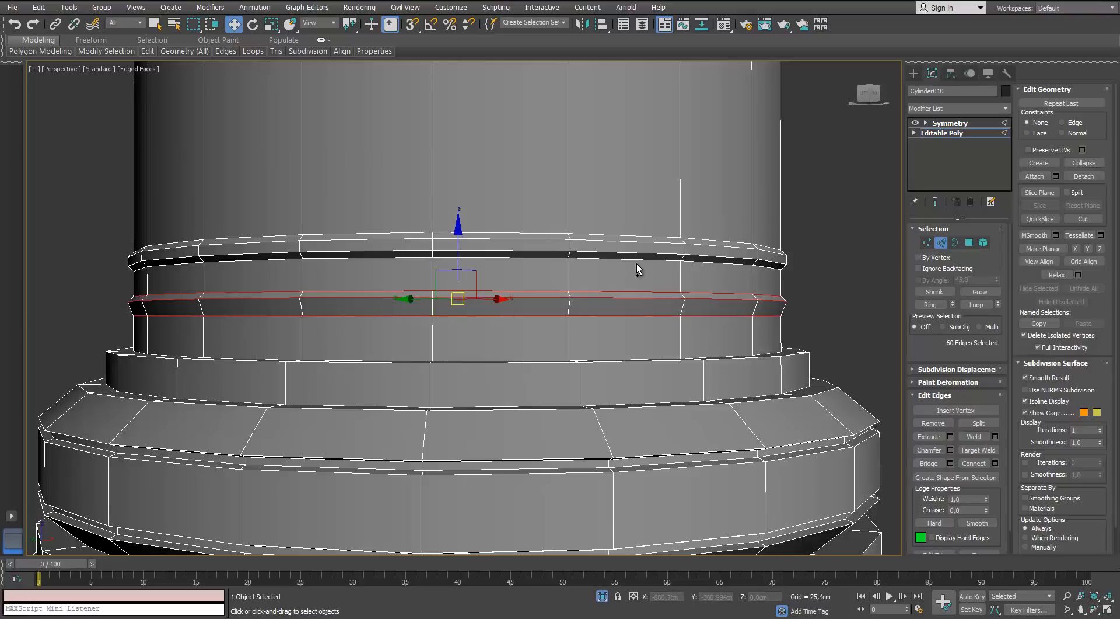
{"action": "key", "text": "ctrl+BackSpace"}
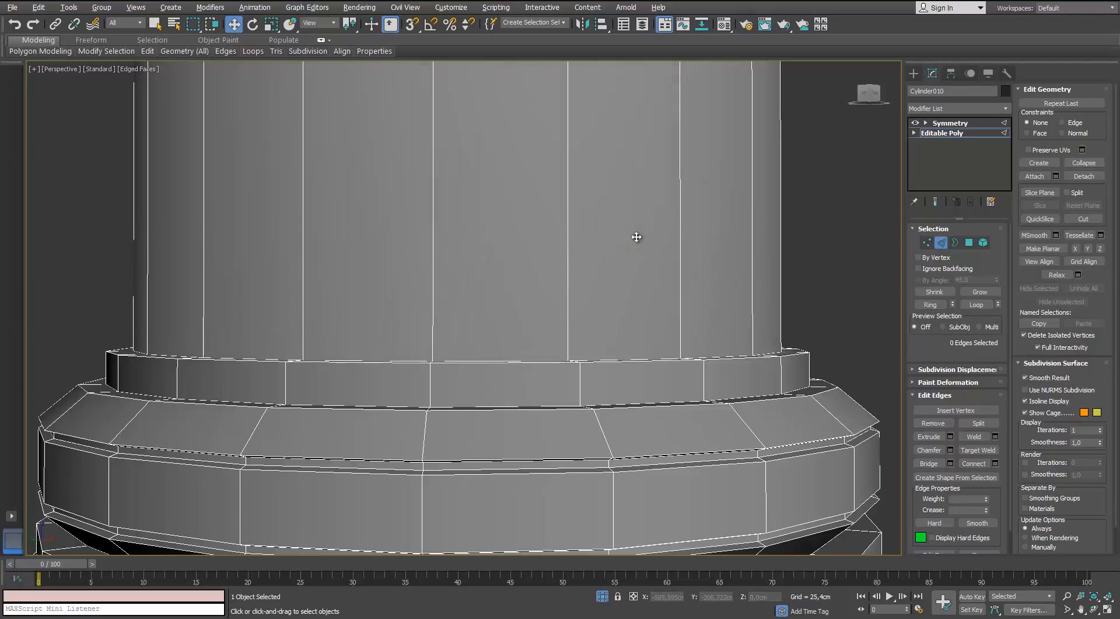
Step: Remove the edge loops forming the narrow groove along the upper edge of the base's wide band
{"action": "scroll", "coordinate": [642, 251], "scroll_direction": "down", "scroll_amount": 5}
{"action": "scroll", "coordinate": [527, 332], "scroll_direction": "up", "scroll_amount": 5}
{"action": "middle_click_drag", "start_coordinate": [655, 282], "coordinate": [328, 183], "text": "alt"}
{"action": "scroll", "coordinate": [271, 299], "scroll_direction": "up", "scroll_amount": 5}
{"action": "scroll", "coordinate": [275, 254], "scroll_direction": "down", "scroll_amount": 3}
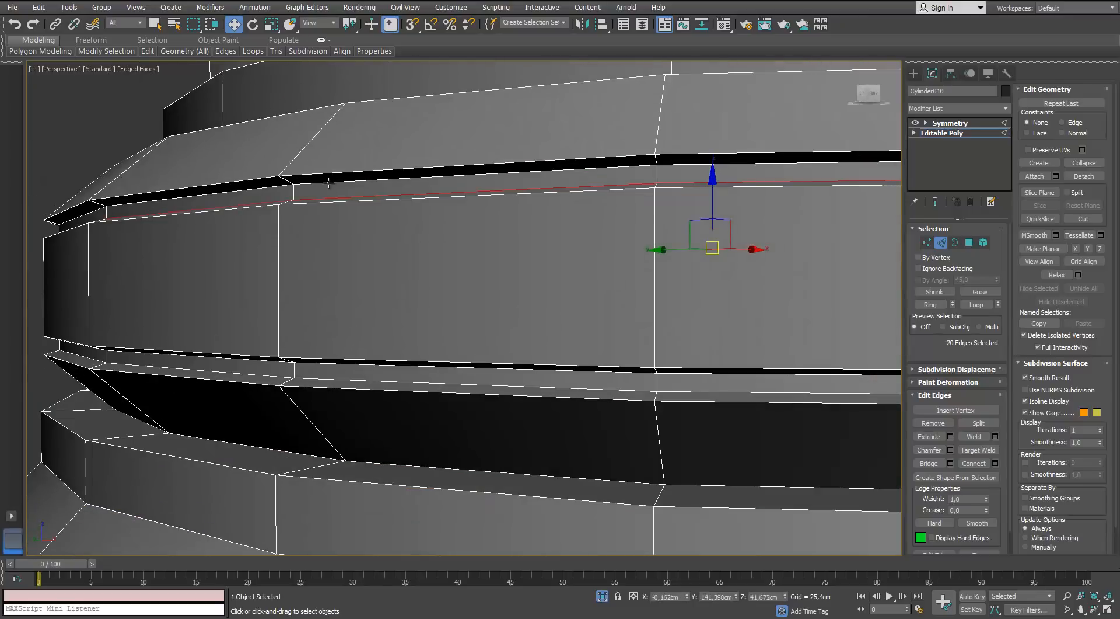
{"action": "left_click", "coordinate": [316, 205]}
{"action": "scroll", "coordinate": [317, 205], "scroll_direction": "down", "scroll_amount": 2}
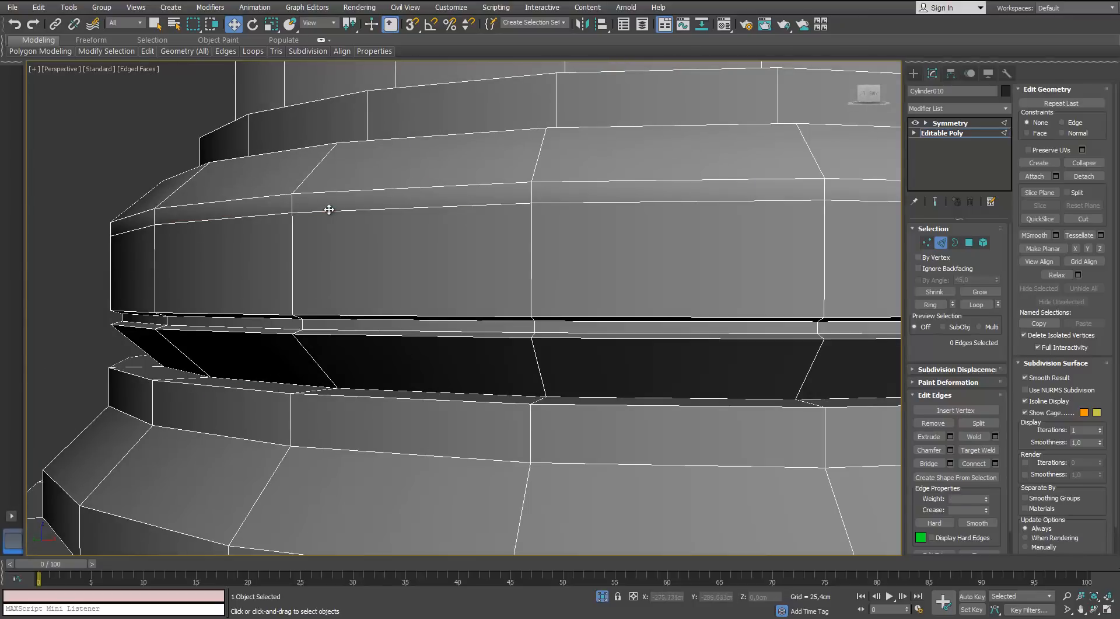
Step: Remove the edge loops forming the narrow groove along the lower edge of the base's wide band, including their vertices
{"action": "scroll", "coordinate": [303, 324], "scroll_direction": "up", "scroll_amount": 3}
{"action": "double_click", "coordinate": [311, 332]}
{"action": "middle_click_drag", "start_coordinate": [310, 332], "coordinate": [349, 193], "text": "alt"}
{"action": "key", "text": "ctrl+BackSpace"}
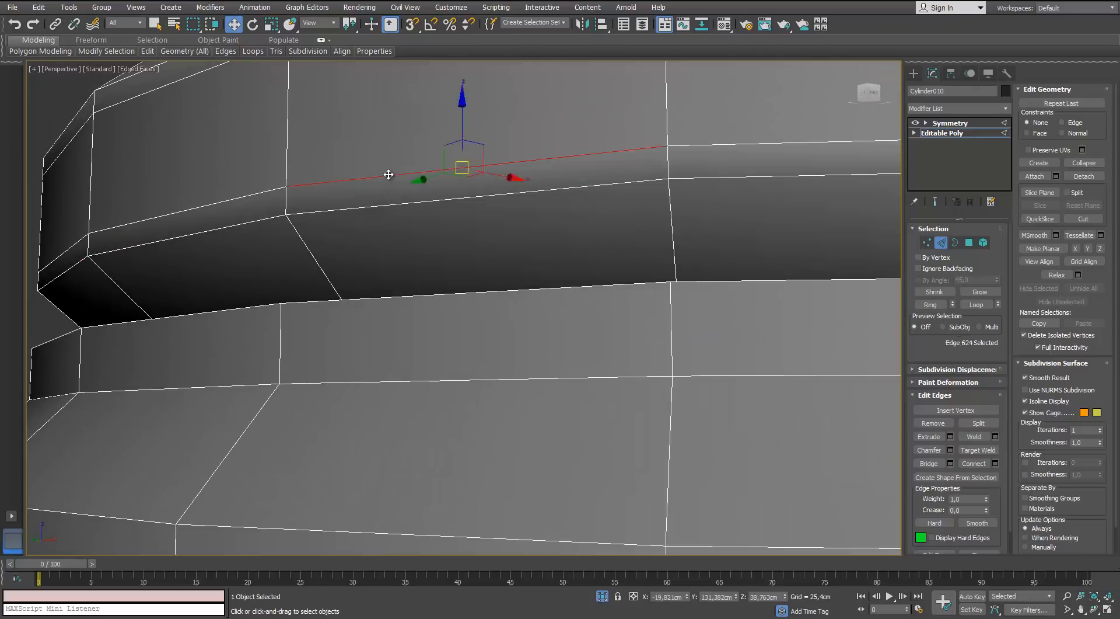
{"action": "double_click", "coordinate": [388, 174]}
{"action": "scroll", "coordinate": [391, 212], "scroll_direction": "down", "scroll_amount": 3}
{"action": "key", "text": "ctrl+BackSpace"}
{"action": "scroll", "coordinate": [388, 245], "scroll_direction": "down", "scroll_amount": 3}
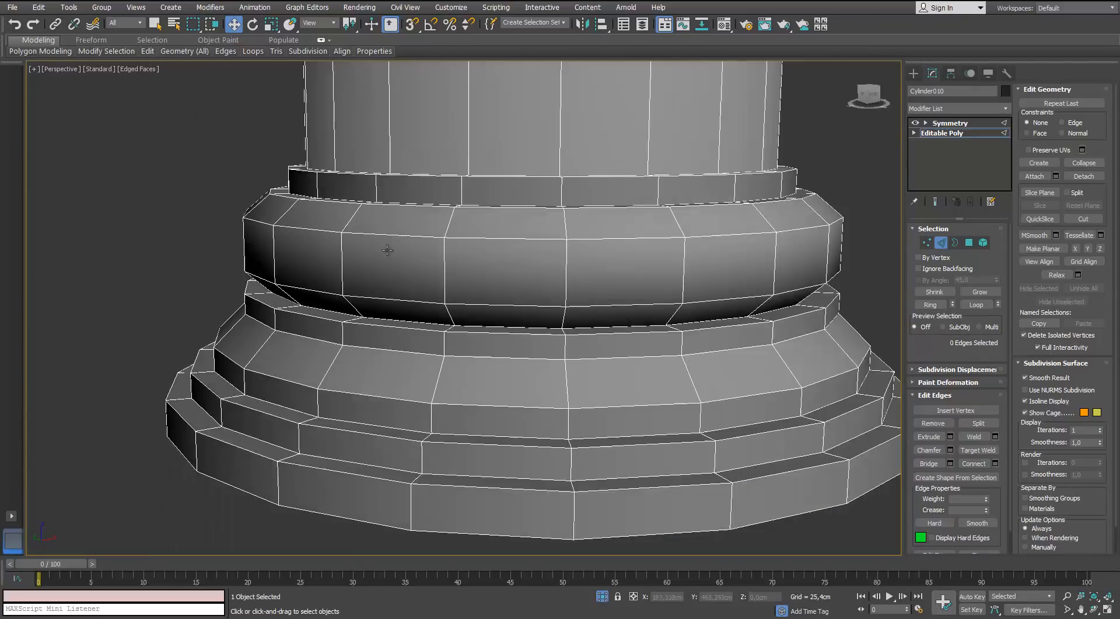
Step: Select every second vertical edge loop around the column shaft and base and remove them with their vertices
{"action": "middle_click_drag", "start_coordinate": [389, 247], "coordinate": [472, 369], "text": "alt"}
{"action": "scroll", "coordinate": [478, 324], "scroll_direction": "up", "scroll_amount": 5}
{"action": "scroll", "coordinate": [446, 298], "scroll_direction": "down", "scroll_amount": 5}
{"action": "scroll", "coordinate": [444, 299], "scroll_direction": "up", "scroll_amount": 4}
{"action": "scroll", "coordinate": [495, 287], "scroll_direction": "down", "scroll_amount": 5}
{"action": "double_click", "coordinate": [455, 349]}
{"action": "double_click", "coordinate": [559, 354], "text": "ctrl"}
{"action": "scroll", "coordinate": [559, 354], "scroll_direction": "down", "scroll_amount": 5}
{"action": "scroll", "coordinate": [613, 359], "scroll_direction": "up", "scroll_amount": 3}
{"action": "double_click", "coordinate": [582, 365], "text": "ctrl"}
{"action": "double_click", "coordinate": [480, 346], "text": "ctrl"}
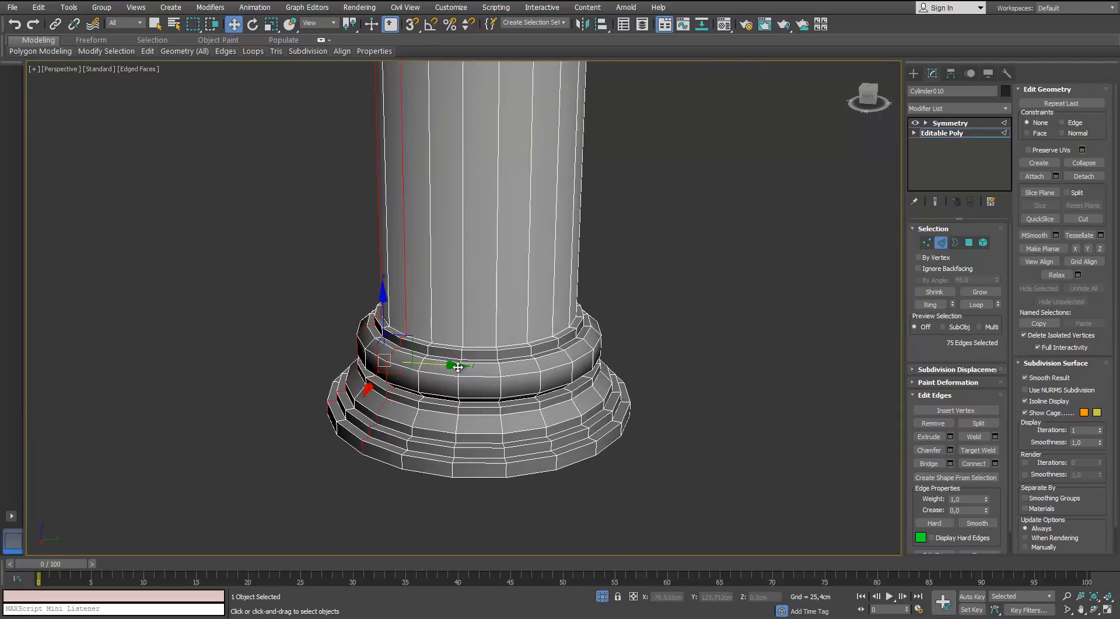
{"action": "double_click", "coordinate": [463, 372], "text": "ctrl"}
{"action": "middle_click_drag", "start_coordinate": [543, 378], "coordinate": [479, 379], "text": "alt"}
{"action": "middle_click_drag", "start_coordinate": [547, 387], "coordinate": [453, 397], "text": "alt"}
{"action": "double_click", "coordinate": [477, 382], "text": "ctrl"}
{"action": "key", "text": "ctrl+BackSpace"}
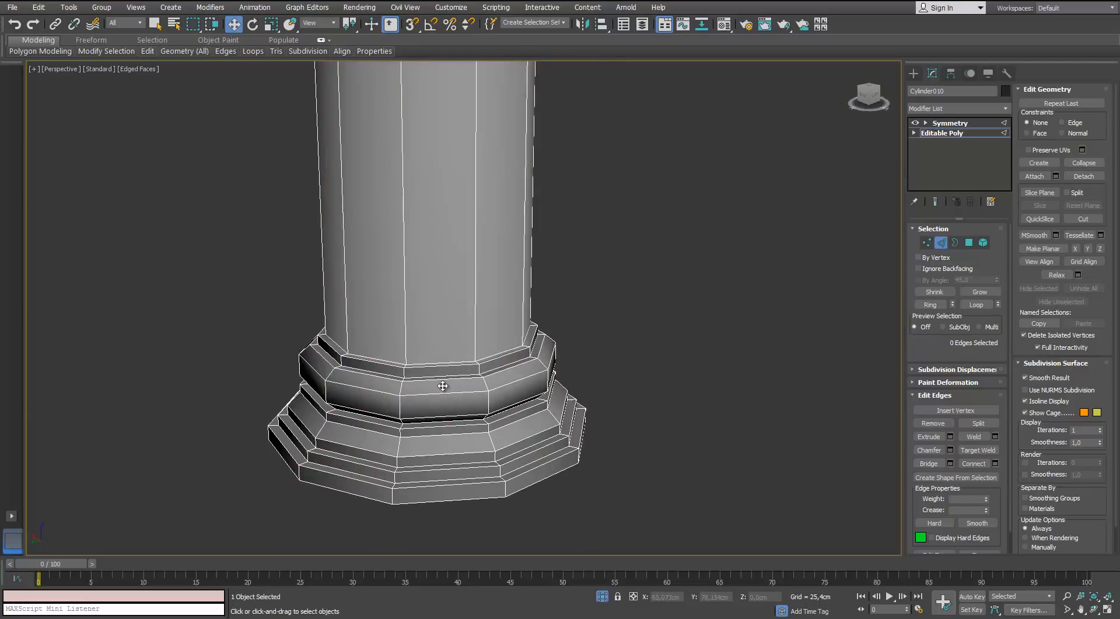
Step: Check the thinned column with its Symmetry result, and undo the removal of the vertical edge loops
{"action": "scroll", "coordinate": [443, 374], "scroll_direction": "down", "scroll_amount": 4}
{"action": "mouse_move", "coordinate": [442, 356]}
{"action": "middle_mouse_down"}
{"action": "mouse_move", "coordinate": [422, 426]}
{"action": "mouse_move", "coordinate": [425, 351]}
{"action": "middle_mouse_up"}
{"action": "scroll", "coordinate": [426, 327], "scroll_direction": "down", "scroll_amount": 3}
{"action": "middle_click_drag", "start_coordinate": [426, 308], "coordinate": [429, 245], "text": "alt"}
{"action": "left_click", "coordinate": [950, 123]}
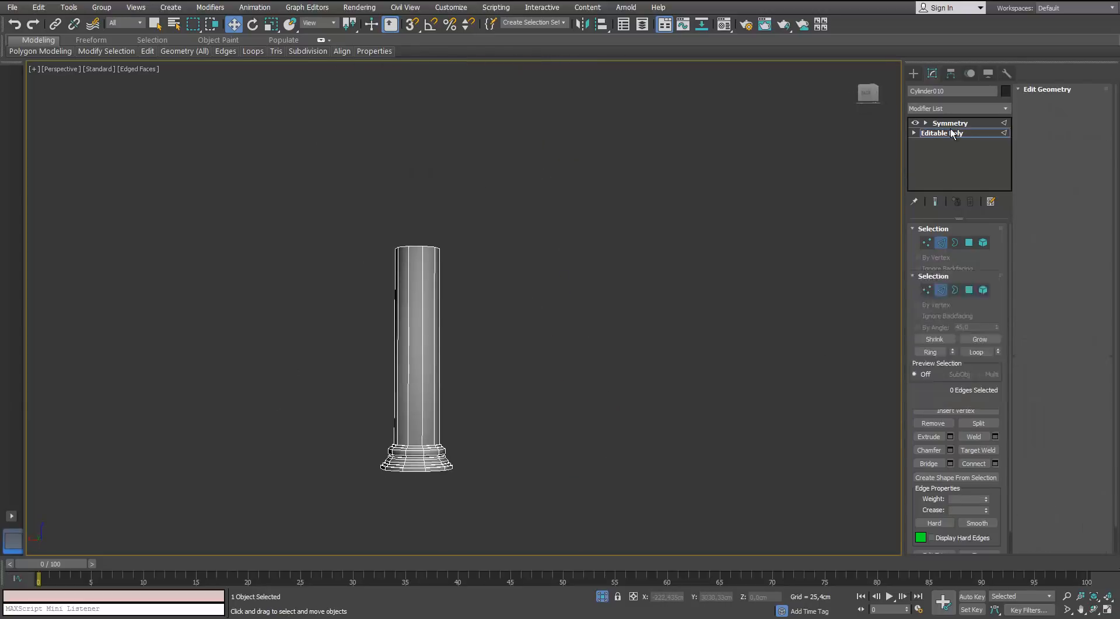
{"action": "left_click", "coordinate": [597, 367]}
{"action": "middle_click_drag", "start_coordinate": [586, 373], "coordinate": [583, 292]}
{"action": "middle_click_drag", "start_coordinate": [584, 292], "coordinate": [493, 297], "text": "alt"}
{"action": "left_click", "coordinate": [489, 297]}
{"action": "middle_click_drag", "start_coordinate": [563, 350], "coordinate": [532, 405], "text": "alt"}
{"action": "scroll", "coordinate": [446, 368], "scroll_direction": "up", "scroll_amount": 3}
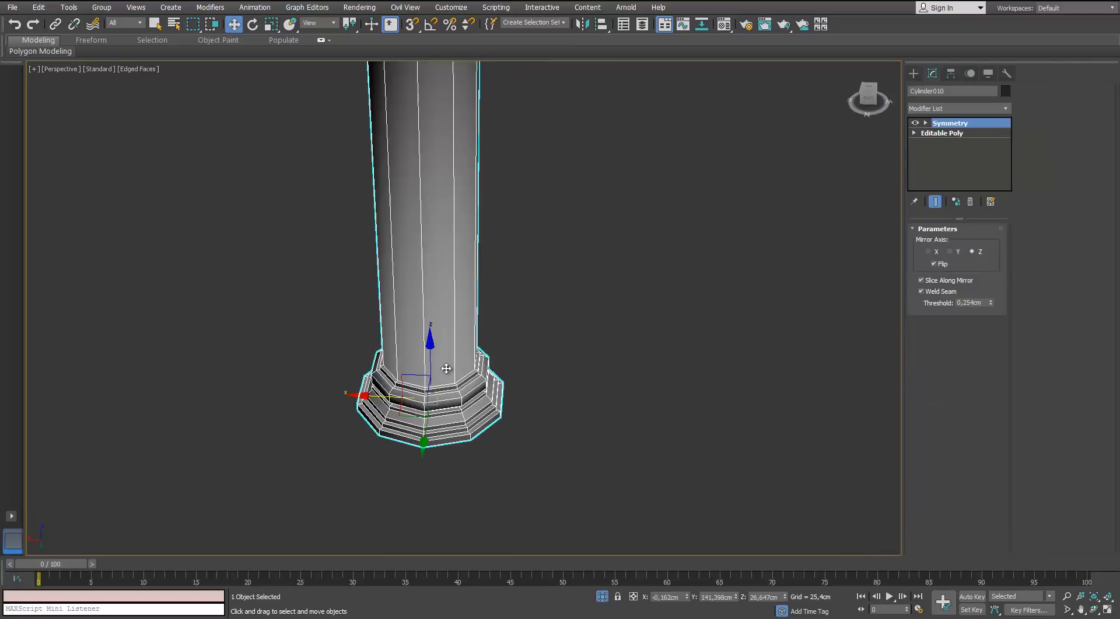
{"action": "scroll", "coordinate": [446, 369], "scroll_direction": "down", "scroll_amount": 1}
{"action": "key", "text": "ctrl+z"}
{"action": "key", "text": "ctrl+z"}
{"action": "key", "text": "ctrl+z"}
Step: Convert the column to an Editable Poly, clear its smoothing groups and apply Auto Smooth at 45 to the whole element
{"action": "left_click", "coordinate": [556, 373]}
{"action": "middle_click_drag", "start_coordinate": [458, 401], "coordinate": [453, 423]}
{"action": "left_click", "coordinate": [453, 423]}
{"action": "right_click", "coordinate": [419, 133]}
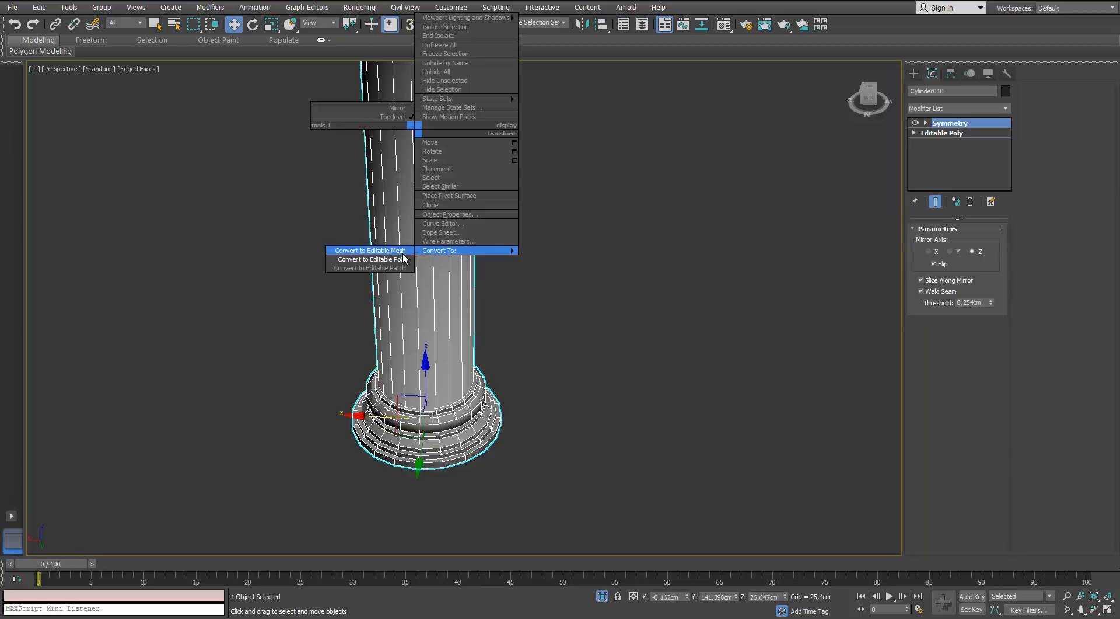
{"action": "left_click", "coordinate": [358, 250]}
{"action": "left_click", "coordinate": [417, 379]}
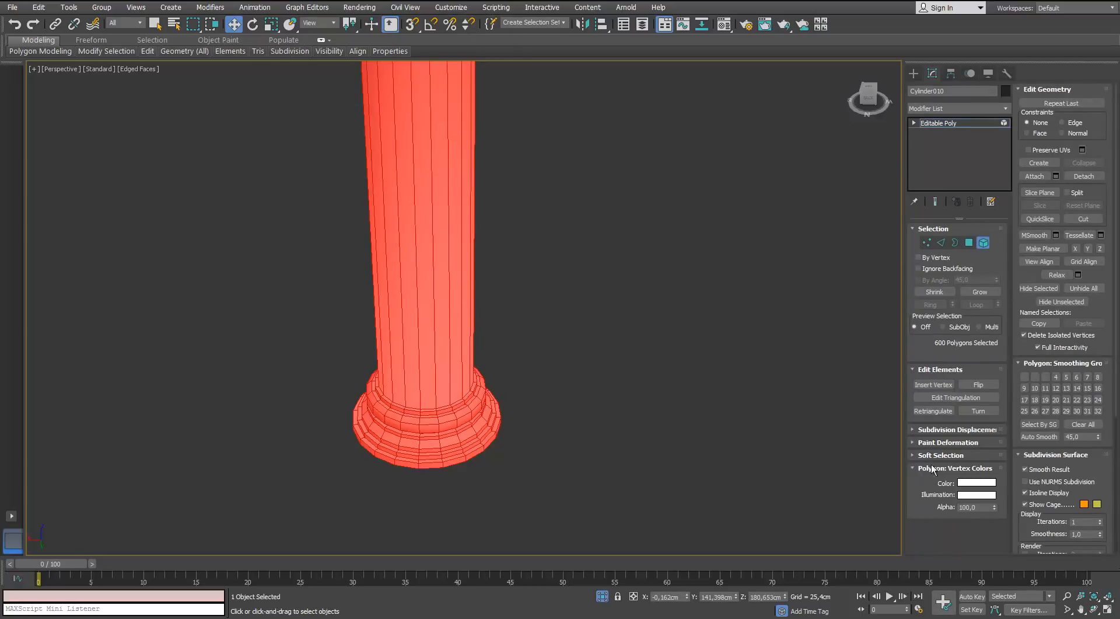
{"action": "left_click", "coordinate": [1088, 428]}
{"action": "left_click", "coordinate": [1048, 438]}
{"action": "left_click", "coordinate": [558, 412]}
{"action": "middle_click_drag", "start_coordinate": [559, 411], "coordinate": [590, 321], "text": "alt"}
{"action": "scroll", "coordinate": [590, 321], "scroll_direction": "down", "scroll_amount": 4}
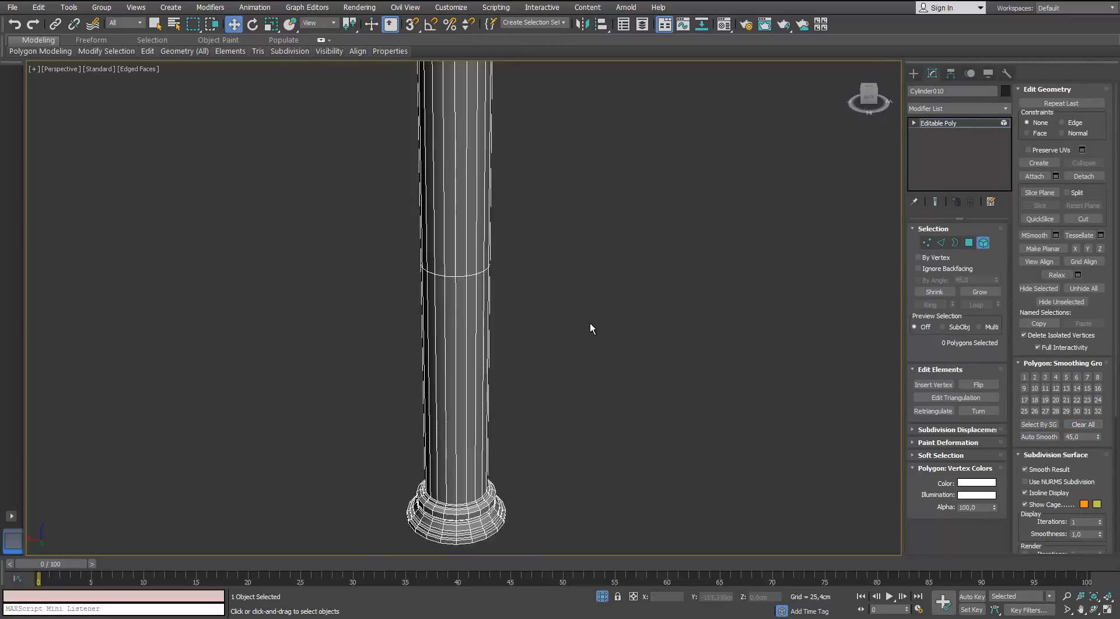
Step: Remove the horizontal seam edge loop at mid-height of the shaft and deselect the column
{"action": "left_click", "coordinate": [941, 243]}
{"action": "scroll", "coordinate": [545, 286], "scroll_direction": "up", "scroll_amount": 3}
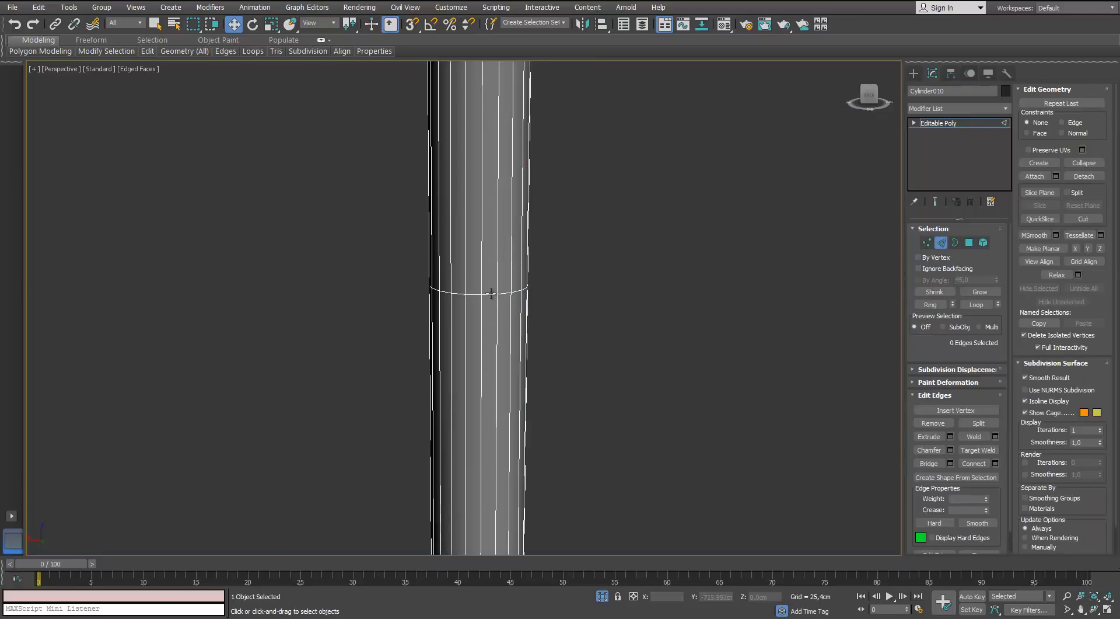
{"action": "left_click", "coordinate": [941, 123]}
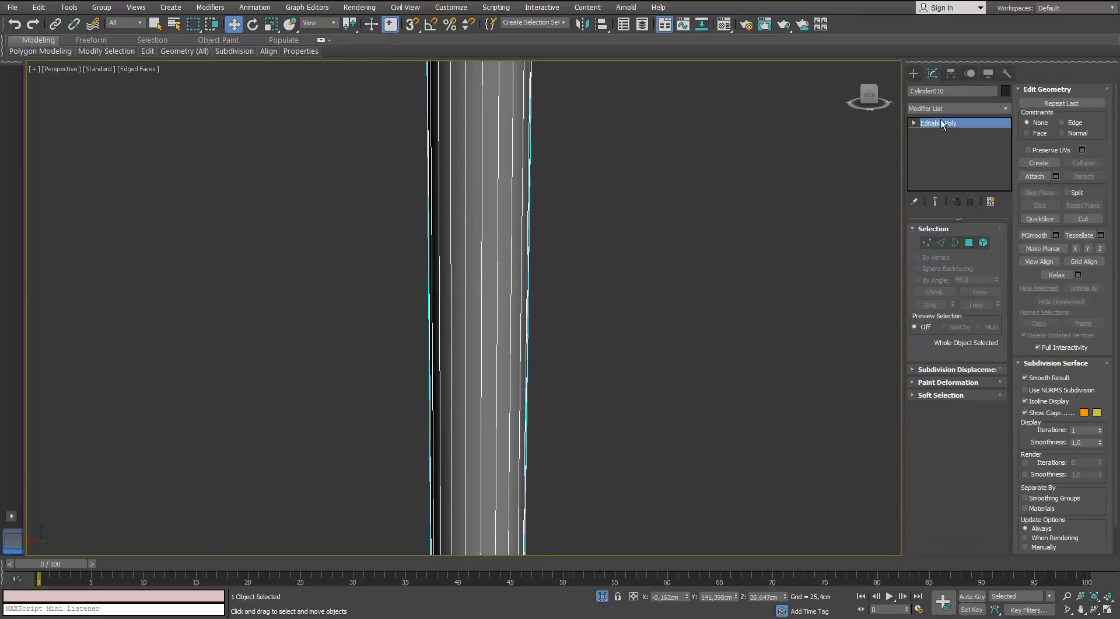
{"action": "left_click", "coordinate": [688, 257]}
{"action": "scroll", "coordinate": [658, 263], "scroll_direction": "down", "scroll_amount": 5}
{"action": "middle_click_drag", "start_coordinate": [657, 262], "coordinate": [565, 328]}
{"action": "scroll", "coordinate": [559, 274], "scroll_direction": "up", "scroll_amount": 2}
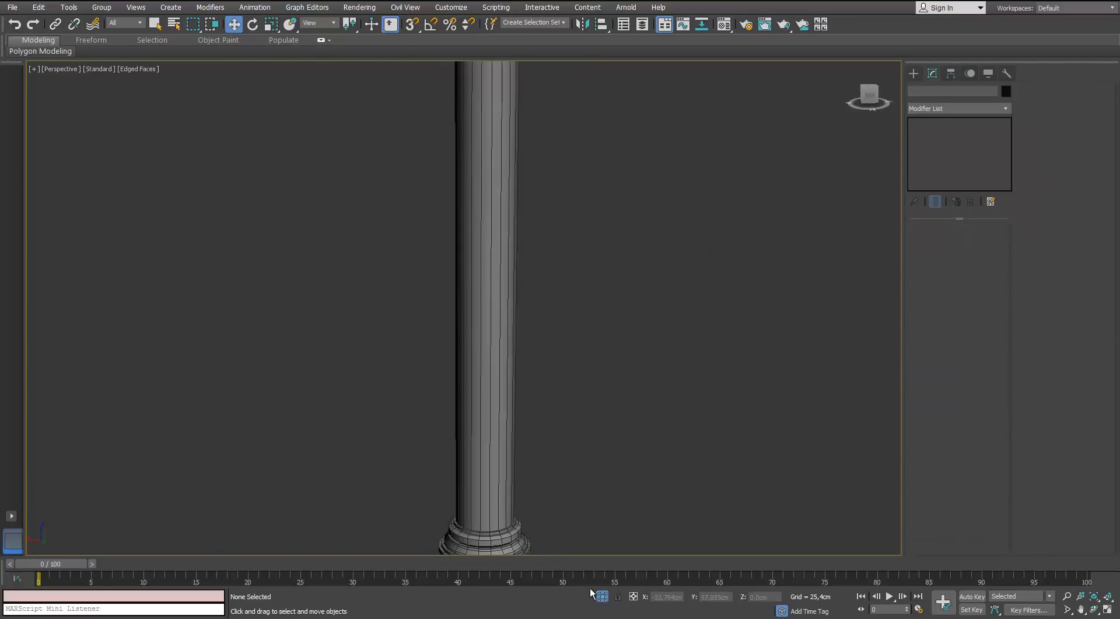
Step: Bring back the whole pavilion, and examine the column's square capital block in isolation before showing everything again
{"action": "left_click", "coordinate": [601, 595]}
{"action": "middle_click_drag", "start_coordinate": [447, 210], "coordinate": [458, 190], "text": "alt"}
{"action": "middle_click_drag", "start_coordinate": [458, 190], "coordinate": [563, 262]}
{"action": "scroll", "coordinate": [439, 169], "scroll_direction": "up", "scroll_amount": 4}
{"action": "left_click", "coordinate": [453, 273]}
{"action": "key", "text": "alt+q"}
{"action": "scroll", "coordinate": [480, 248], "scroll_direction": "down", "scroll_amount": 3}
{"action": "left_click", "coordinate": [606, 595]}
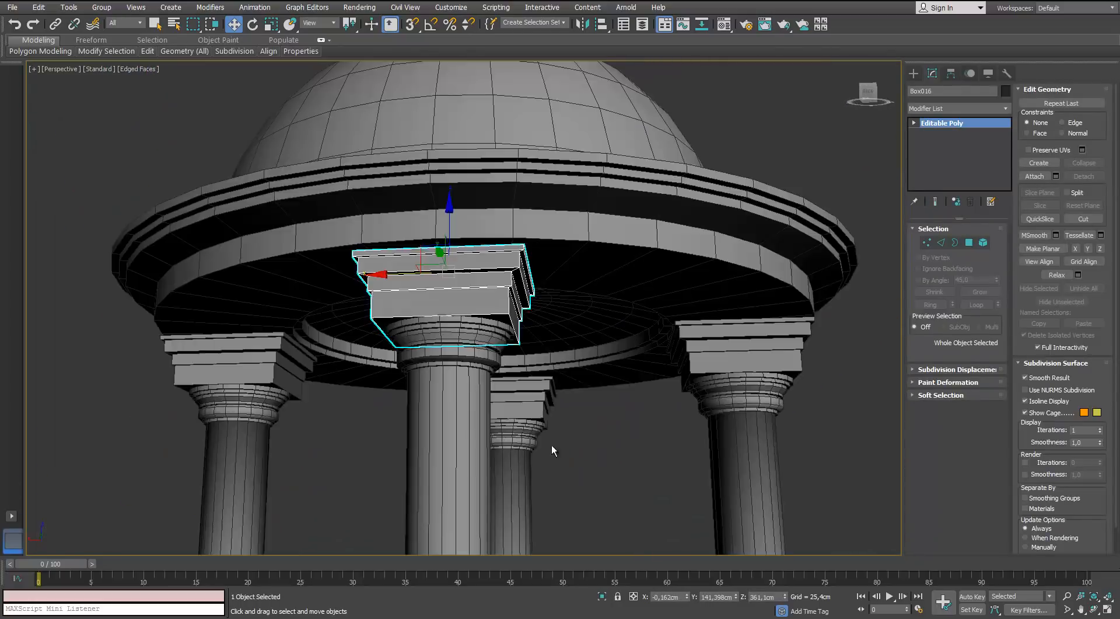
Step: Select every second vertical edge loop around the dome and finial and remove them together with their vertices
{"action": "middle_click_drag", "start_coordinate": [499, 96], "coordinate": [484, 277], "text": "alt"}
{"action": "left_click", "coordinate": [488, 165]}
{"action": "scroll", "coordinate": [488, 165], "scroll_direction": "down", "scroll_amount": 4}
{"action": "scroll", "coordinate": [484, 277], "scroll_direction": "up", "scroll_amount": 2}
{"action": "left_click", "coordinate": [941, 243]}
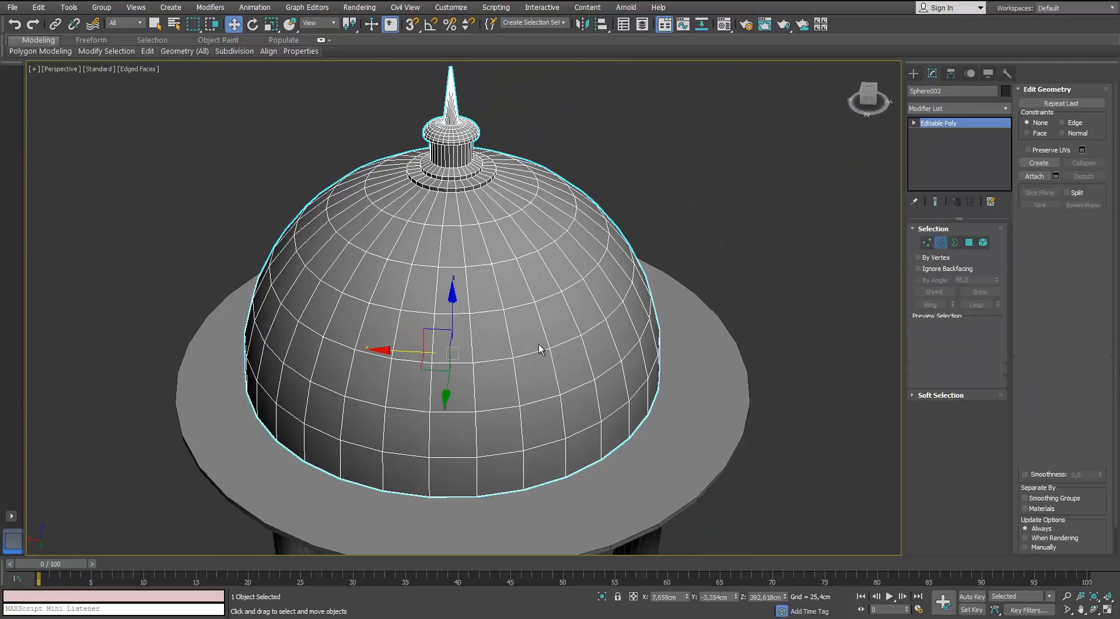
{"action": "double_click", "coordinate": [475, 338]}
{"action": "middle_click_drag", "start_coordinate": [475, 337], "coordinate": [551, 333], "text": "alt"}
{"action": "double_click", "coordinate": [551, 334], "text": "ctrl"}
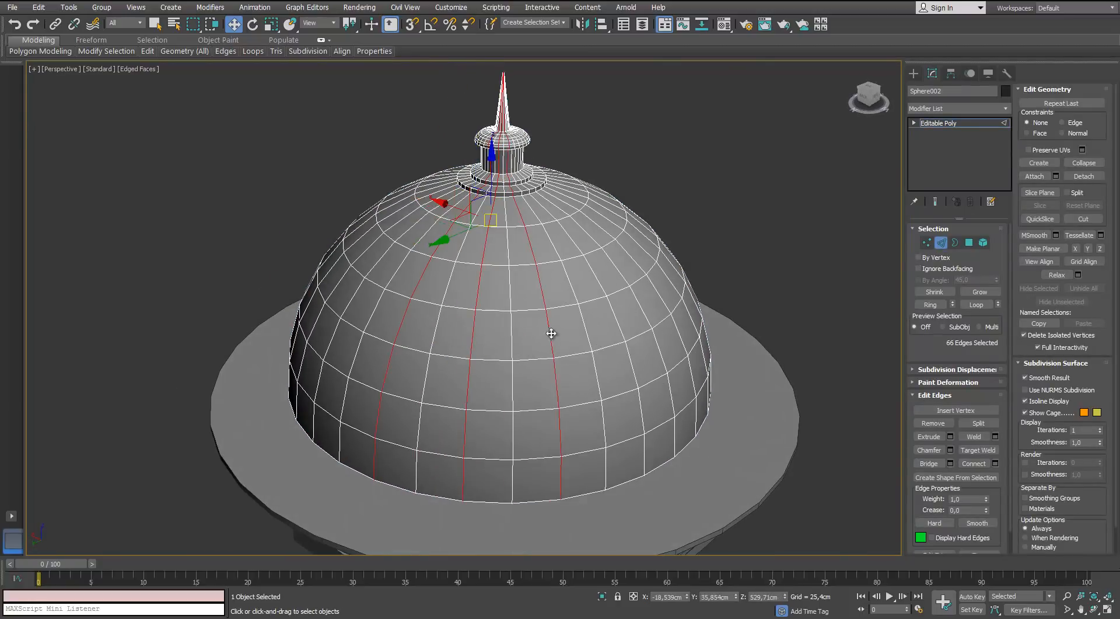
{"action": "double_click", "coordinate": [618, 320], "text": "ctrl"}
{"action": "middle_click_drag", "start_coordinate": [617, 321], "coordinate": [576, 345], "text": "alt"}
{"action": "double_click", "coordinate": [664, 345], "text": "ctrl"}
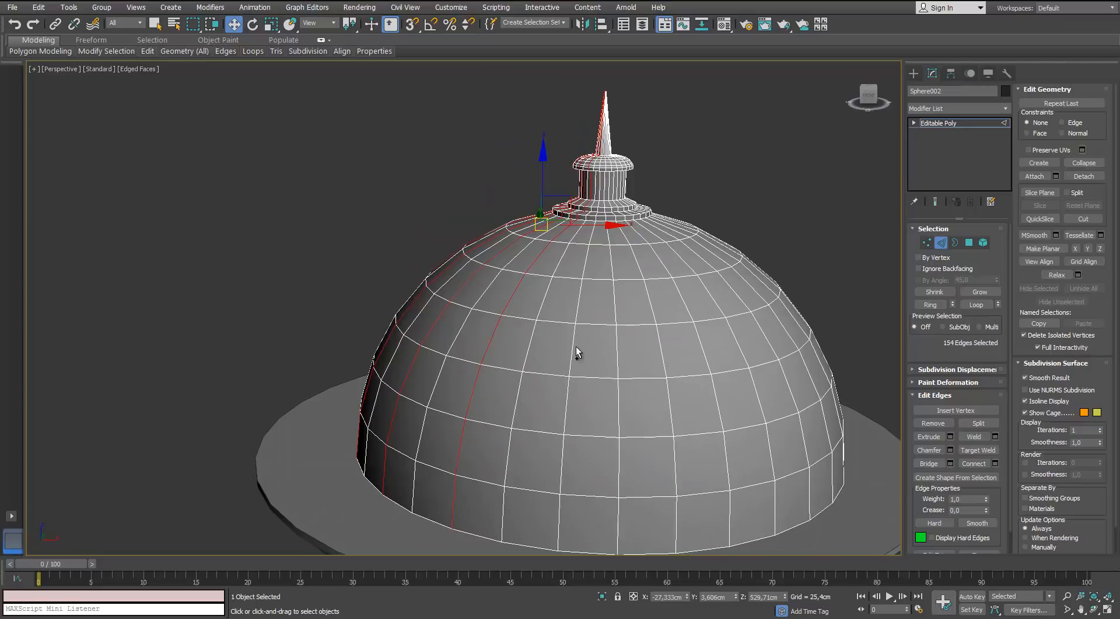
{"action": "double_click", "coordinate": [664, 352], "text": "ctrl"}
{"action": "middle_click_drag", "start_coordinate": [665, 352], "coordinate": [524, 320], "text": "alt"}
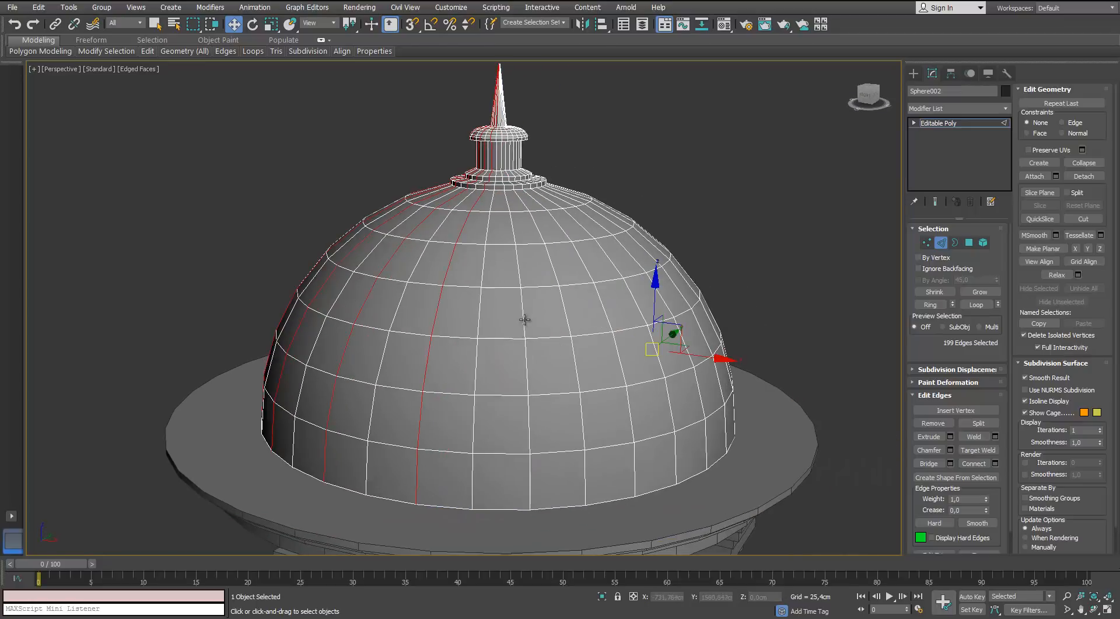
{"action": "middle_click_drag", "start_coordinate": [642, 348], "coordinate": [528, 293], "text": "alt"}
{"action": "double_click", "coordinate": [519, 296], "text": "ctrl"}
{"action": "double_click", "coordinate": [528, 293], "text": "ctrl"}
{"action": "left_click", "coordinate": [593, 281], "text": "ctrl"}
{"action": "middle_click_drag", "start_coordinate": [664, 299], "coordinate": [607, 303], "text": "alt"}
{"action": "left_click", "coordinate": [604, 276], "text": "ctrl"}
{"action": "middle_click_drag", "start_coordinate": [672, 394], "coordinate": [642, 298], "text": "alt"}
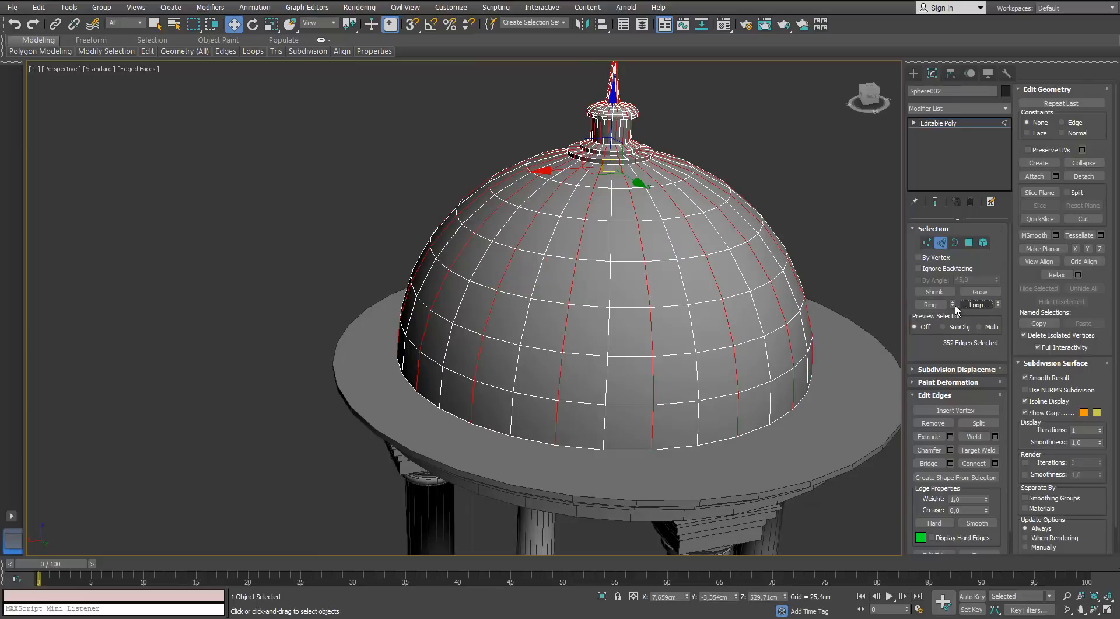
{"action": "key", "text": "ctrl+BackSpace"}
Step: Remove the extra horizontal edge loop around the rounded cap below the spire and finish editing the dome
{"action": "middle_click_drag", "start_coordinate": [649, 300], "coordinate": [593, 303], "text": "alt"}
{"action": "scroll", "coordinate": [583, 256], "scroll_direction": "up", "scroll_amount": 5}
{"action": "middle_click_drag", "start_coordinate": [560, 202], "coordinate": [533, 293]}
{"action": "scroll", "coordinate": [532, 286], "scroll_direction": "up", "scroll_amount": 5}
{"action": "middle_click_drag", "start_coordinate": [520, 224], "coordinate": [482, 266]}
{"action": "scroll", "coordinate": [493, 298], "scroll_direction": "up", "scroll_amount": 5}
{"action": "double_click", "coordinate": [436, 200]}
{"action": "middle_click_drag", "start_coordinate": [436, 200], "coordinate": [404, 190], "text": "alt"}
{"action": "middle_click_drag", "start_coordinate": [403, 189], "coordinate": [386, 261]}
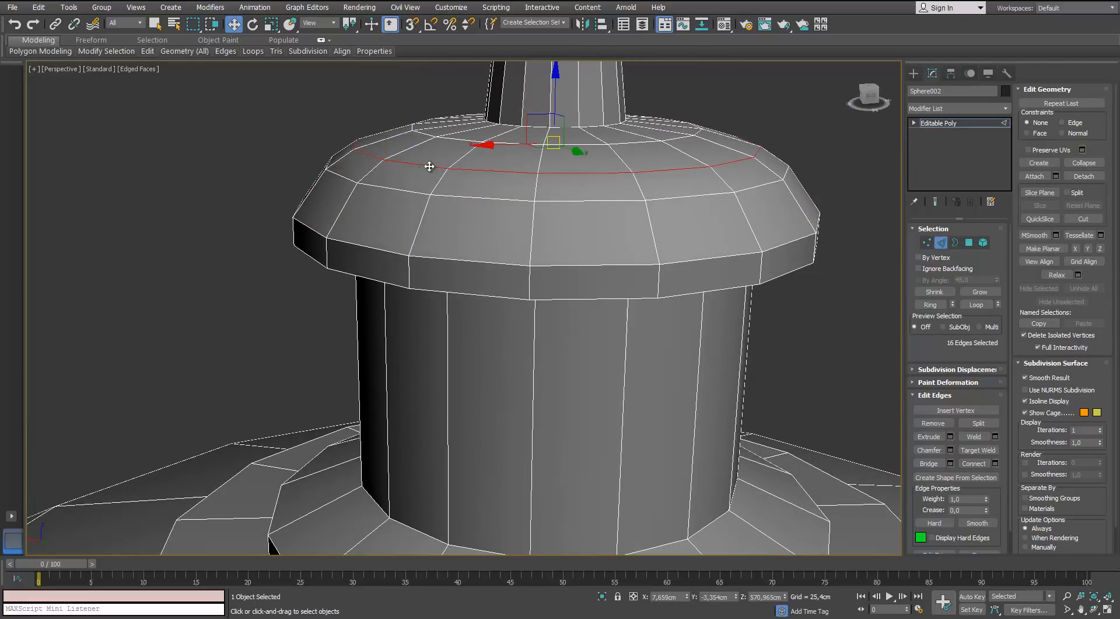
{"action": "scroll", "coordinate": [431, 167], "scroll_direction": "down", "scroll_amount": 8}
{"action": "middle_click_drag", "start_coordinate": [441, 165], "coordinate": [447, 286]}
{"action": "scroll", "coordinate": [471, 160], "scroll_direction": "up", "scroll_amount": 5}
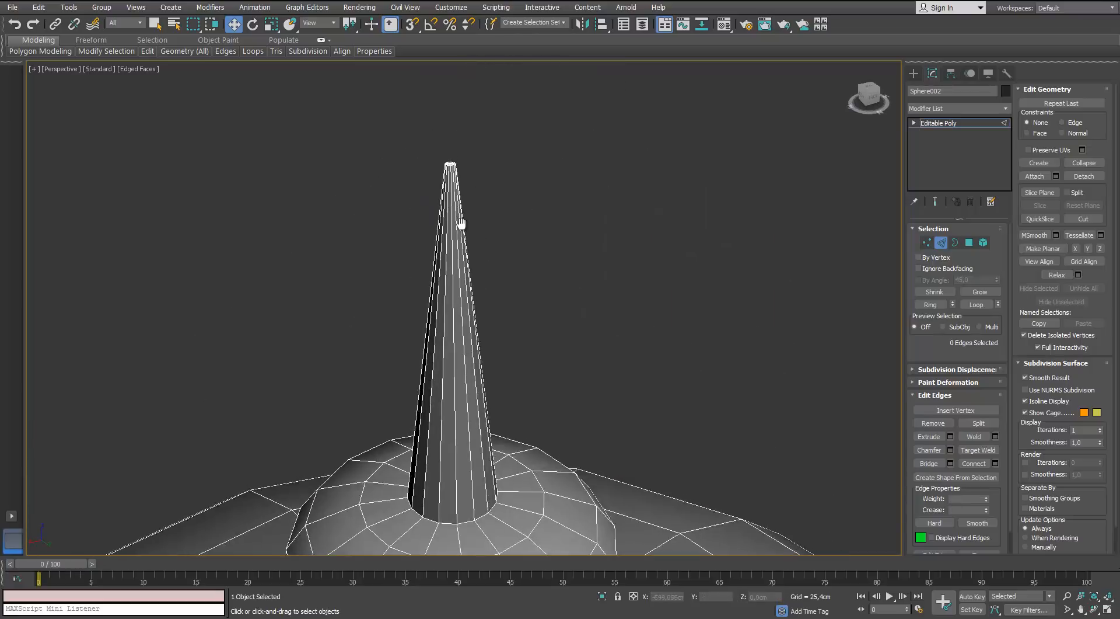
{"action": "middle_click_drag", "start_coordinate": [460, 225], "coordinate": [470, 202], "text": "alt"}
{"action": "scroll", "coordinate": [471, 202], "scroll_direction": "down", "scroll_amount": 10}
{"action": "scroll", "coordinate": [440, 313], "scroll_direction": "down", "scroll_amount": 4}
{"action": "middle_click_drag", "start_coordinate": [440, 313], "coordinate": [430, 187]}
{"action": "mouse_move", "coordinate": [430, 186]}
{"action": "middle_mouse_down", "text": "alt"}
{"action": "mouse_move", "coordinate": [430, 233]}
{"action": "mouse_move", "coordinate": [434, 196]}
{"action": "middle_mouse_up", "text": "alt"}
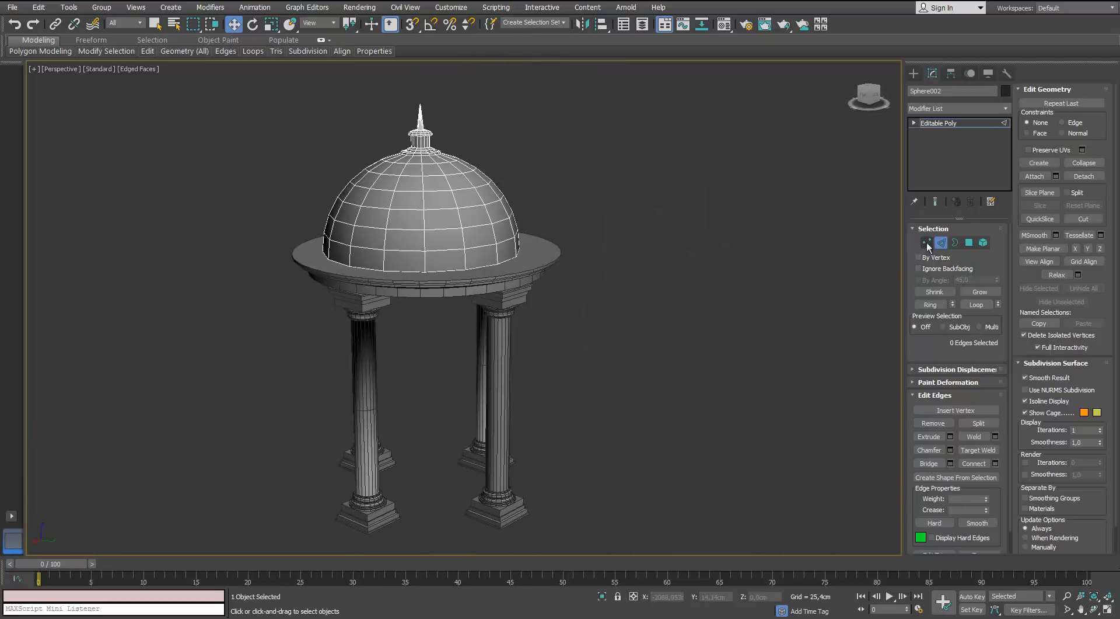
{"action": "left_click", "coordinate": [940, 243]}
Step: Isolate the cornice, inset its single large top face and collapse the inset face to give the top radial edges, then exit isolation
{"action": "left_click", "coordinate": [551, 258]}
{"action": "key", "text": "alt+q"}
{"action": "left_click", "coordinate": [969, 242]}
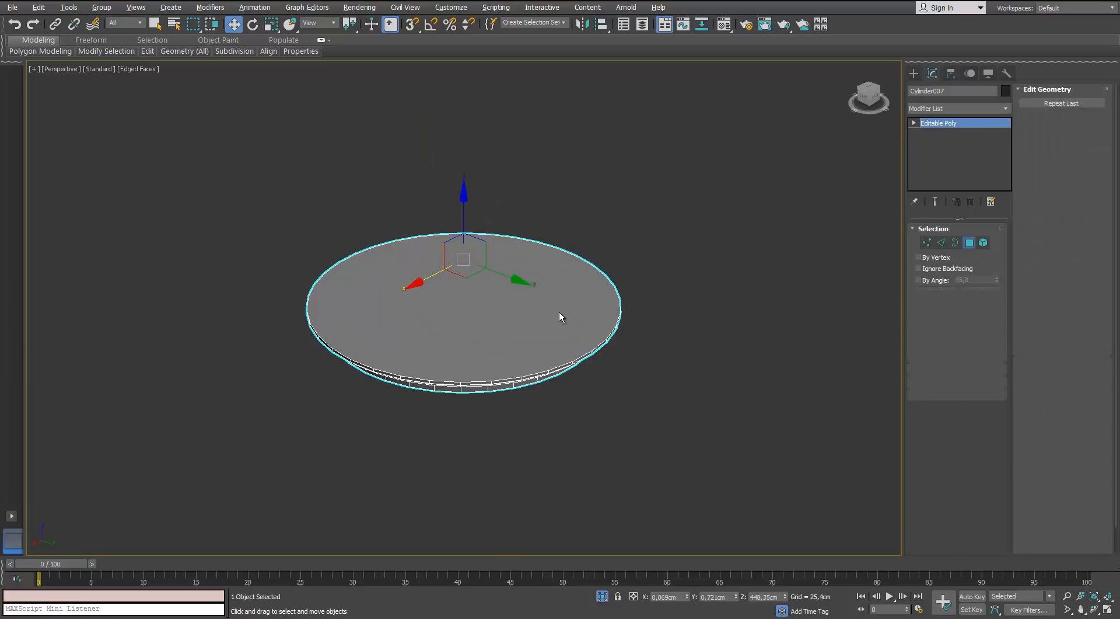
{"action": "left_click", "coordinate": [559, 312]}
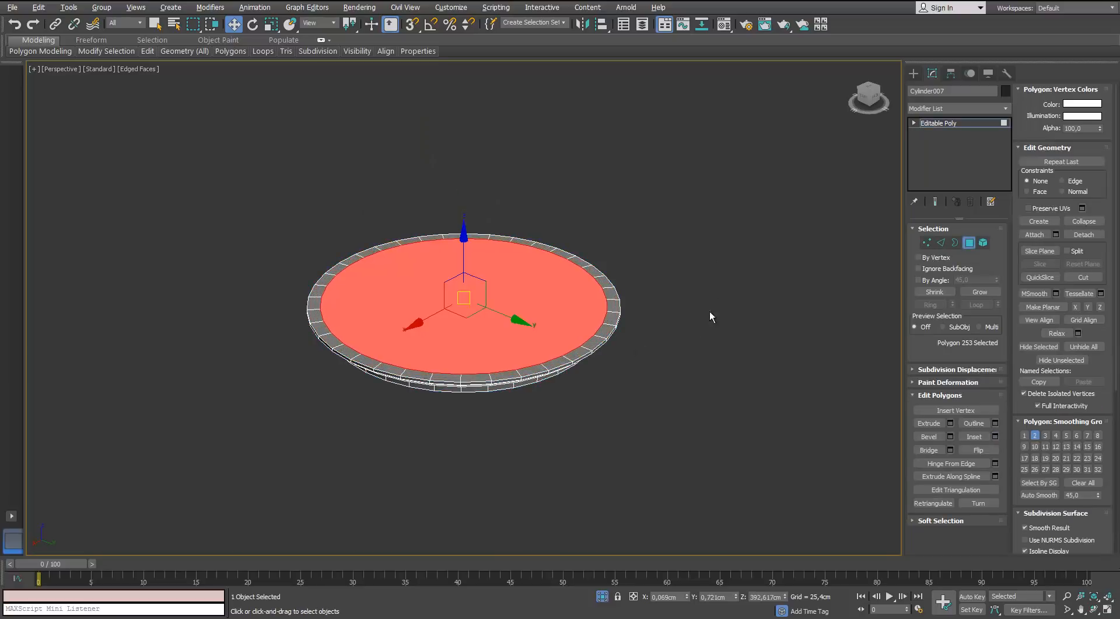
{"action": "right_click", "coordinate": [510, 309]}
{"action": "left_click", "coordinate": [488, 196]}
{"action": "left_click", "coordinate": [603, 596]}
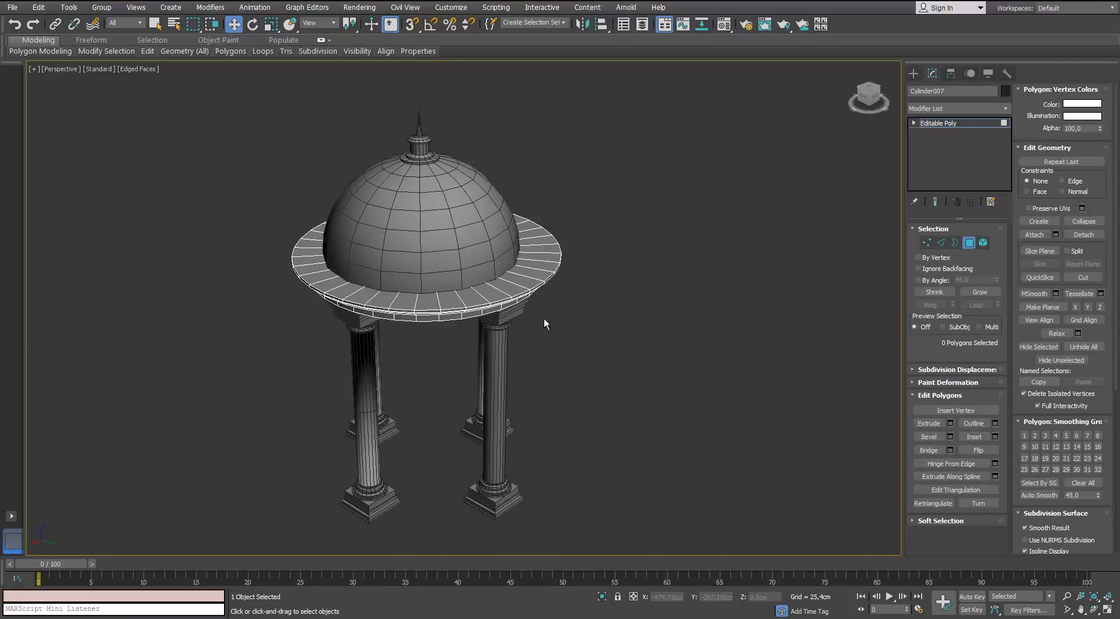
Step: Select every second vertical edge around the cornice's lower band, extend the selection to full loops and remove them with their vertices
{"action": "scroll", "coordinate": [580, 302], "scroll_direction": "up", "scroll_amount": 4}
{"action": "middle_click_drag", "start_coordinate": [580, 301], "coordinate": [577, 248], "text": "alt"}
{"action": "middle_click_drag", "start_coordinate": [358, 199], "coordinate": [430, 240]}
{"action": "scroll", "coordinate": [430, 241], "scroll_direction": "up", "scroll_amount": 3}
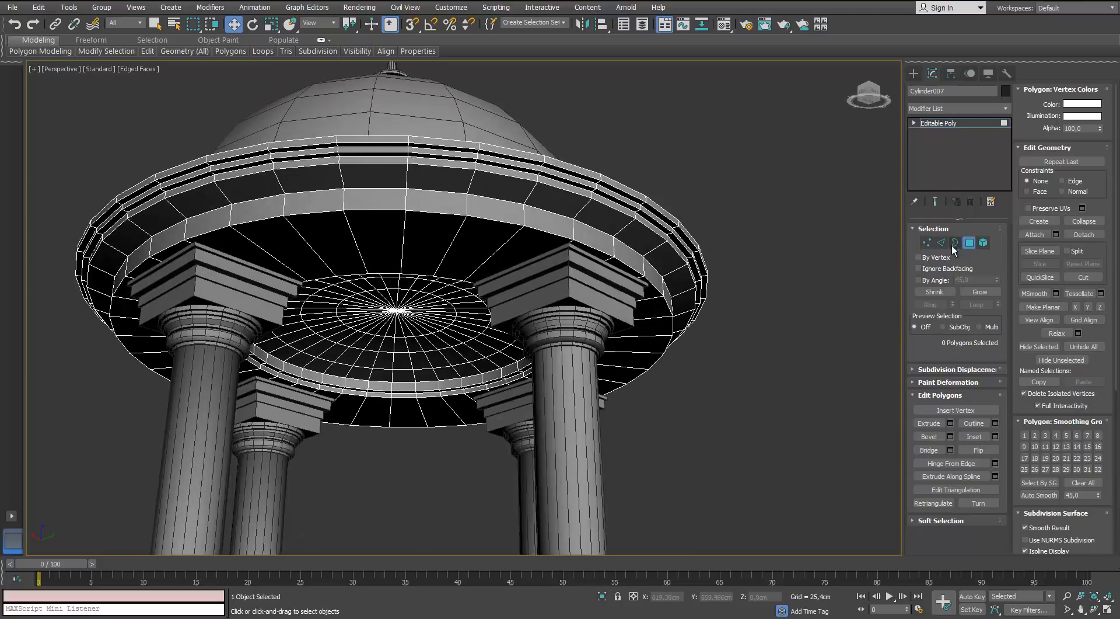
{"action": "left_click", "coordinate": [941, 242]}
{"action": "left_click", "coordinate": [401, 177]}
{"action": "scroll", "coordinate": [531, 198], "scroll_direction": "up", "scroll_amount": 2}
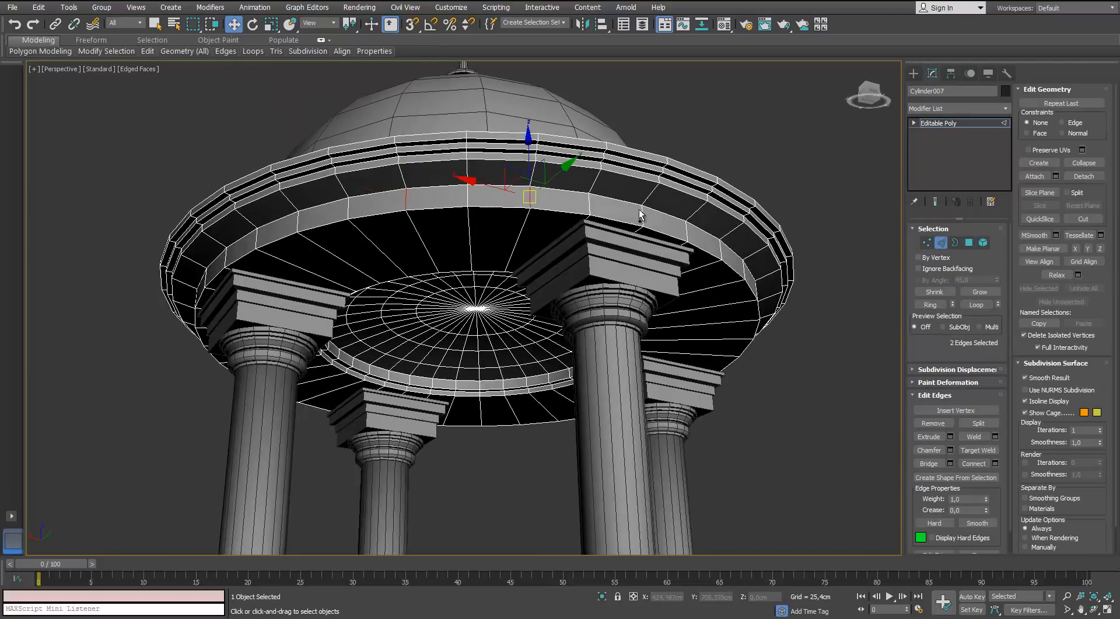
{"action": "middle_click_drag", "start_coordinate": [621, 228], "coordinate": [493, 224], "text": "alt"}
{"action": "middle_click_drag", "start_coordinate": [687, 173], "coordinate": [488, 169], "text": "alt"}
{"action": "left_click", "coordinate": [617, 178], "text": "ctrl"}
{"action": "middle_click_drag", "start_coordinate": [702, 213], "coordinate": [510, 244]}
{"action": "left_click", "coordinate": [492, 146], "text": "ctrl"}
{"action": "middle_click_drag", "start_coordinate": [583, 201], "coordinate": [405, 174], "text": "alt"}
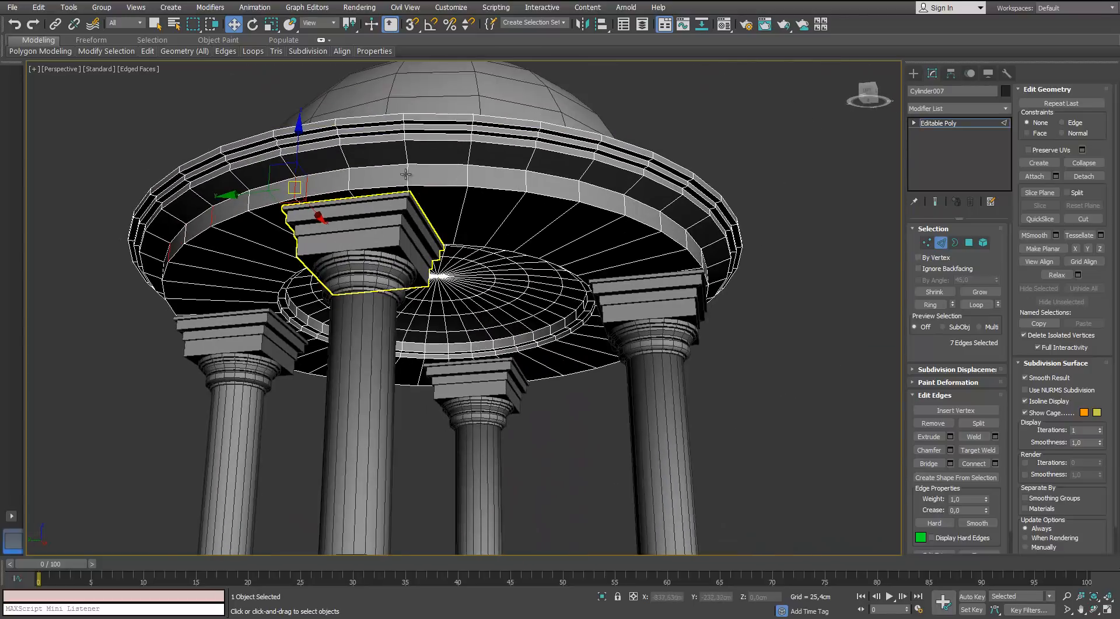
{"action": "left_click", "coordinate": [527, 178], "text": "ctrl"}
{"action": "middle_click_drag", "start_coordinate": [528, 178], "coordinate": [312, 161], "text": "alt"}
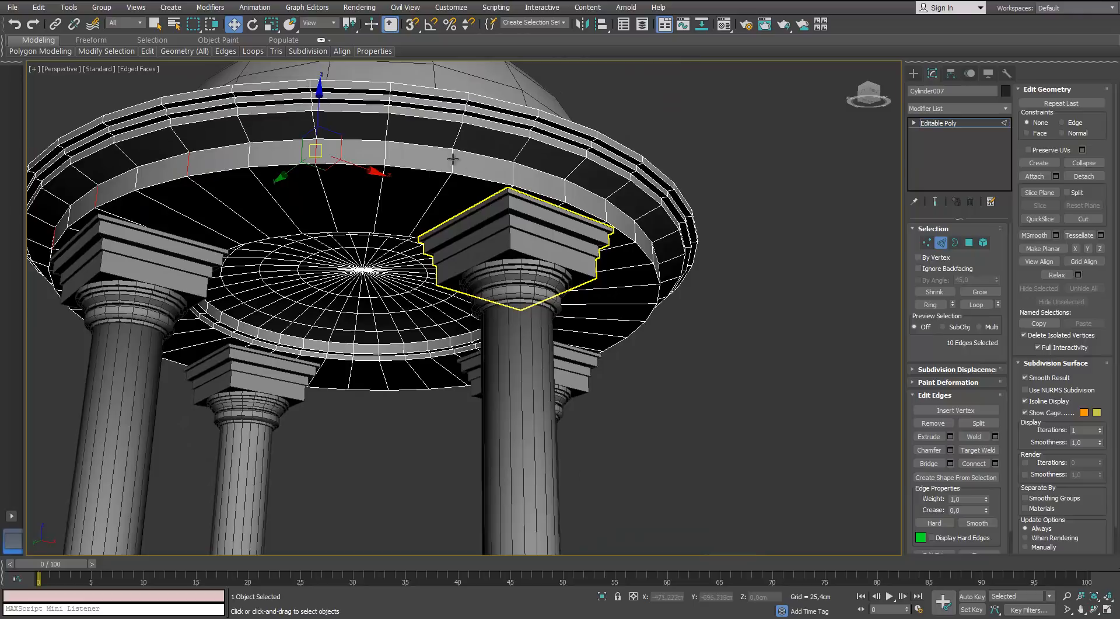
{"action": "left_click", "coordinate": [561, 186], "text": "ctrl"}
{"action": "middle_click_drag", "start_coordinate": [561, 186], "coordinate": [357, 152], "text": "alt"}
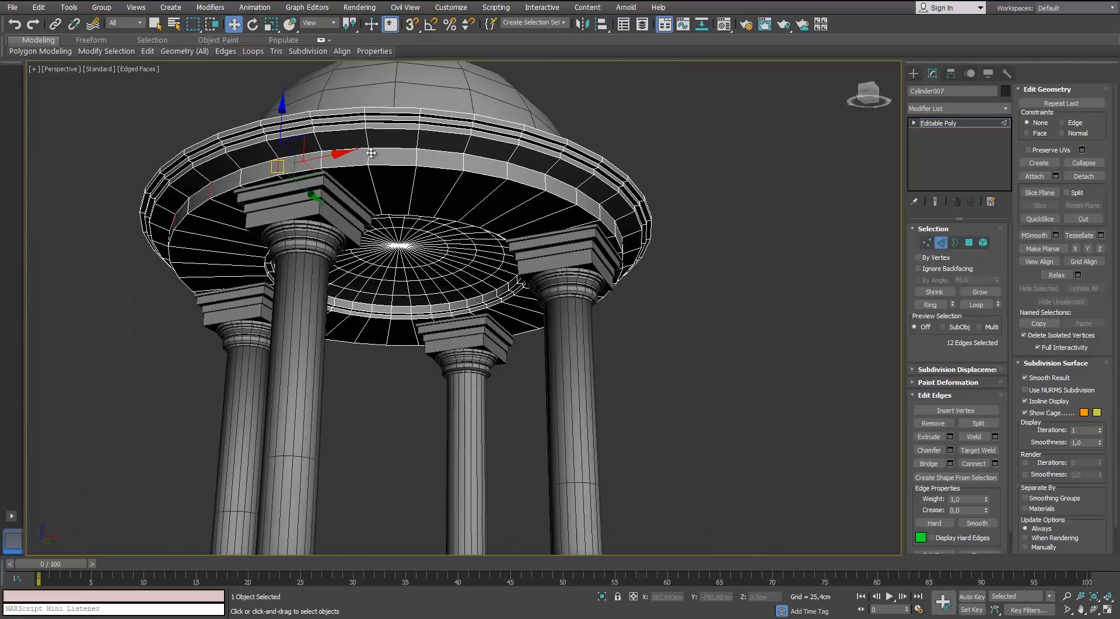
{"action": "left_click", "coordinate": [462, 160], "text": "ctrl"}
{"action": "middle_click_drag", "start_coordinate": [462, 160], "coordinate": [315, 149], "text": "alt"}
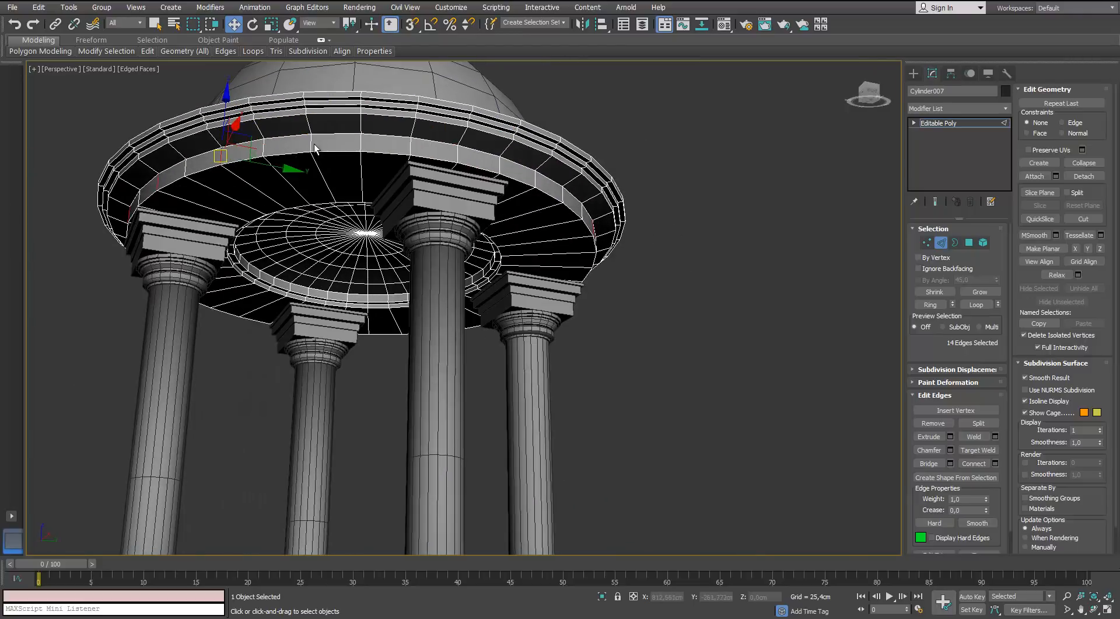
{"action": "left_click", "coordinate": [411, 155], "text": "ctrl"}
{"action": "middle_click_drag", "start_coordinate": [412, 155], "coordinate": [402, 150], "text": "alt"}
{"action": "left_click", "coordinate": [414, 141], "text": "ctrl"}
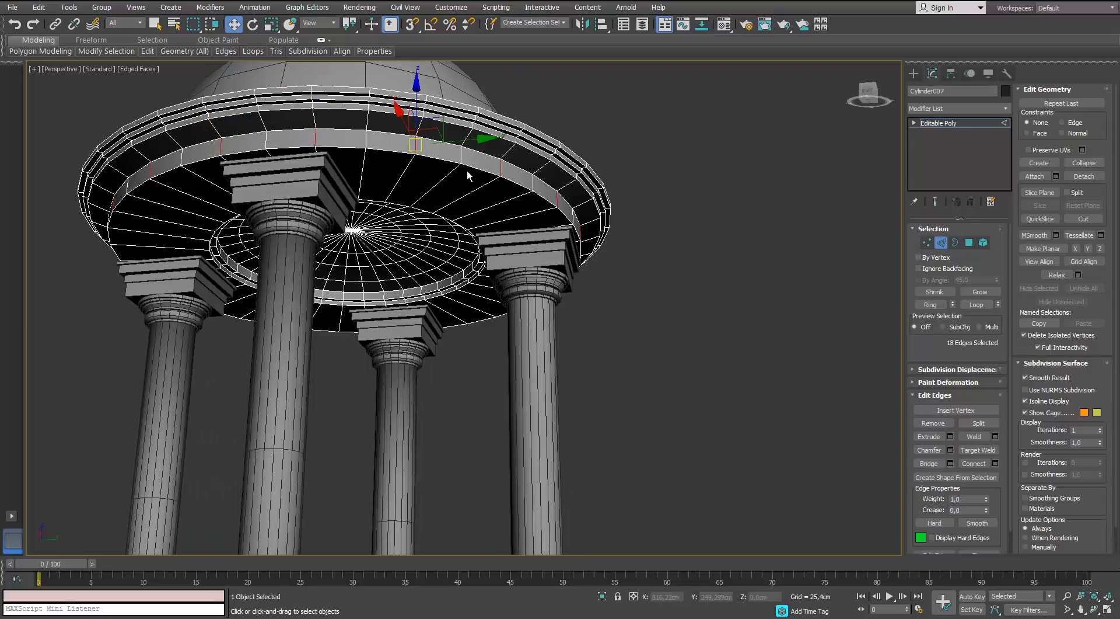
{"action": "key", "text": "alt+l"}
{"action": "key", "text": "ctrl+BackSpace"}
{"action": "scroll", "coordinate": [467, 170], "scroll_direction": "down", "scroll_amount": 5}
{"action": "middle_click_drag", "start_coordinate": [467, 170], "coordinate": [434, 225], "text": "alt"}
{"action": "scroll", "coordinate": [378, 221], "scroll_direction": "up", "scroll_amount": 3}
{"action": "left_click", "coordinate": [942, 242]}
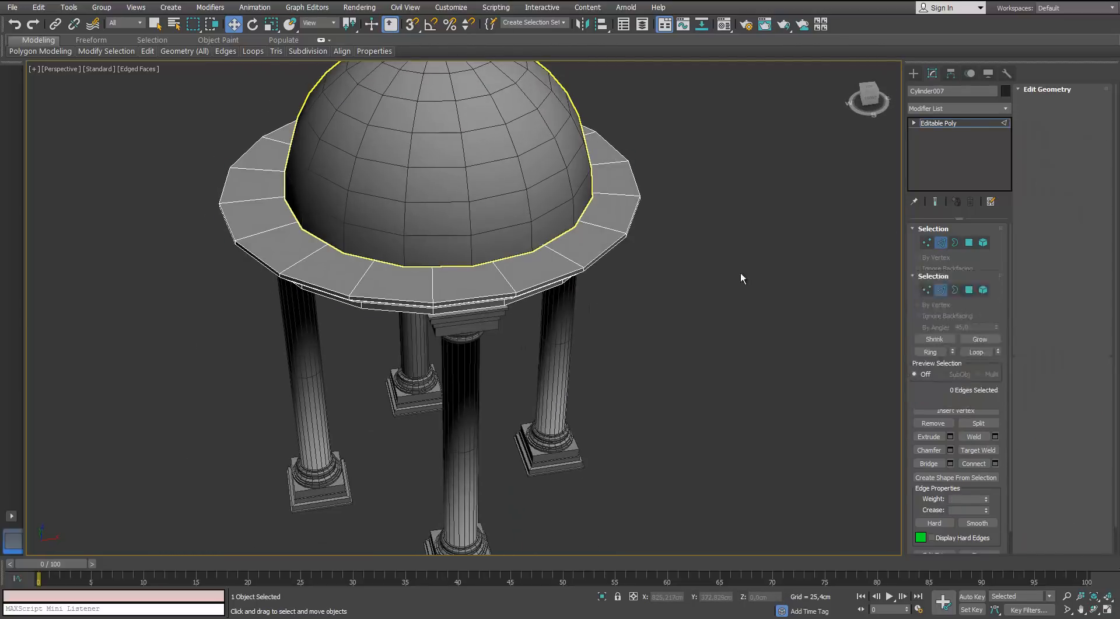
{"action": "left_click", "coordinate": [740, 271]}
Step: Examine the simplified cornice and dome together from several sides
{"action": "scroll", "coordinate": [643, 187], "scroll_direction": "down", "scroll_amount": 5}
{"action": "middle_click_drag", "start_coordinate": [652, 233], "coordinate": [627, 228], "text": "alt"}
{"action": "scroll", "coordinate": [514, 169], "scroll_direction": "up", "scroll_amount": 4}
{"action": "scroll", "coordinate": [501, 160], "scroll_direction": "down", "scroll_amount": 2}
{"action": "left_click", "coordinate": [482, 154]}
{"action": "scroll", "coordinate": [461, 149], "scroll_direction": "up", "scroll_amount": 3}
{"action": "middle_click_drag", "start_coordinate": [469, 151], "coordinate": [377, 152], "text": "alt"}
{"action": "scroll", "coordinate": [354, 152], "scroll_direction": "down", "scroll_amount": 5}
{"action": "scroll", "coordinate": [352, 150], "scroll_direction": "up", "scroll_amount": 3}
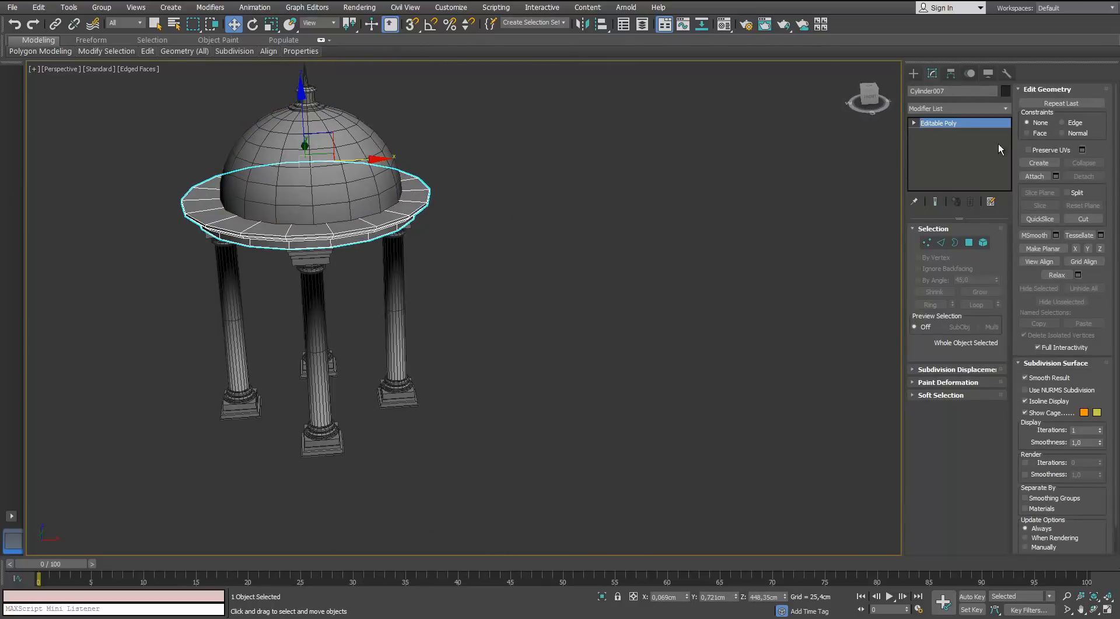
Step: Examine the pavilion from several sides and select individual columns to inspect their modifier stacks
{"action": "left_click", "coordinate": [540, 277]}
{"action": "left_click", "coordinate": [401, 288]}
{"action": "middle_click_drag", "start_coordinate": [277, 371], "coordinate": [339, 320], "text": "alt"}
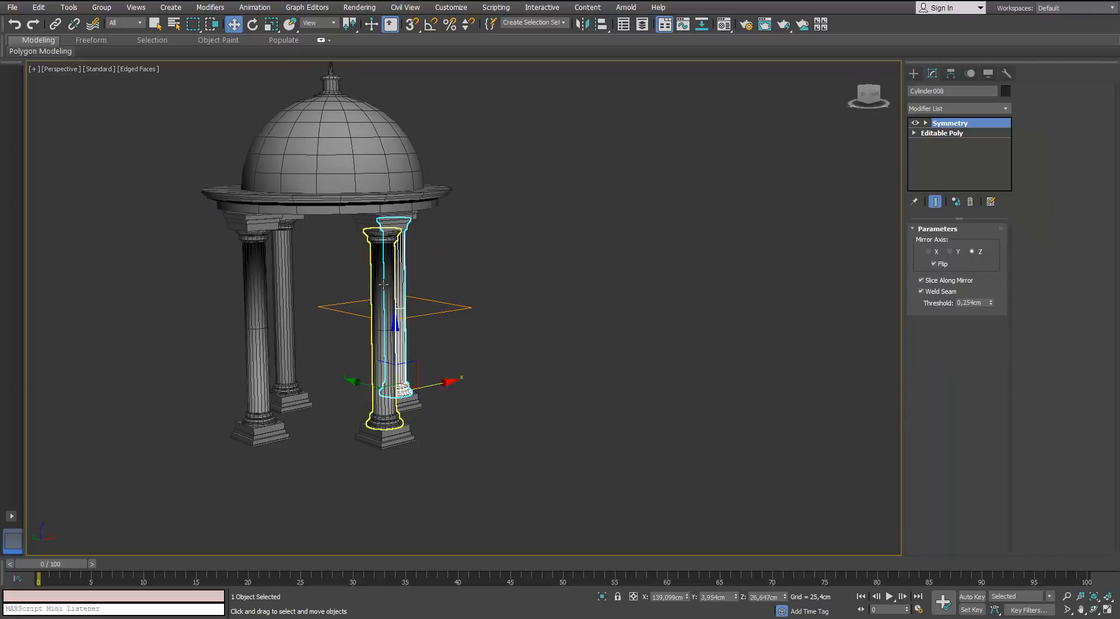
{"action": "middle_click_drag", "start_coordinate": [383, 284], "coordinate": [358, 283], "text": "alt"}
{"action": "scroll", "coordinate": [349, 286], "scroll_direction": "up", "scroll_amount": 3}
{"action": "scroll", "coordinate": [349, 286], "scroll_direction": "down", "scroll_amount": 6}
{"action": "scroll", "coordinate": [359, 283], "scroll_direction": "up", "scroll_amount": 3}
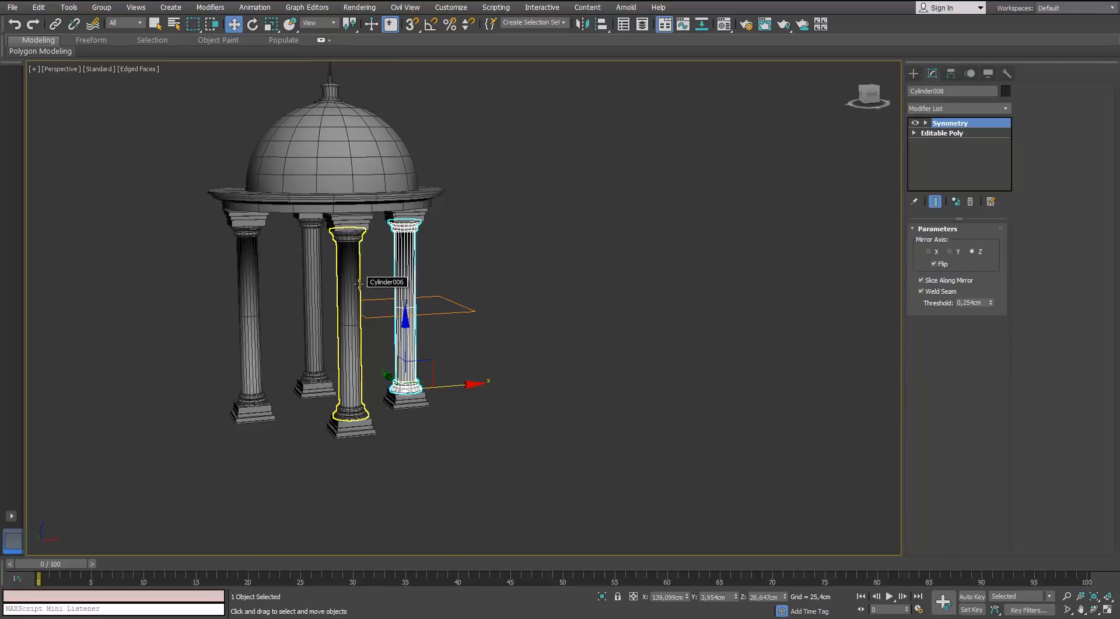
{"action": "left_click", "coordinate": [318, 279]}
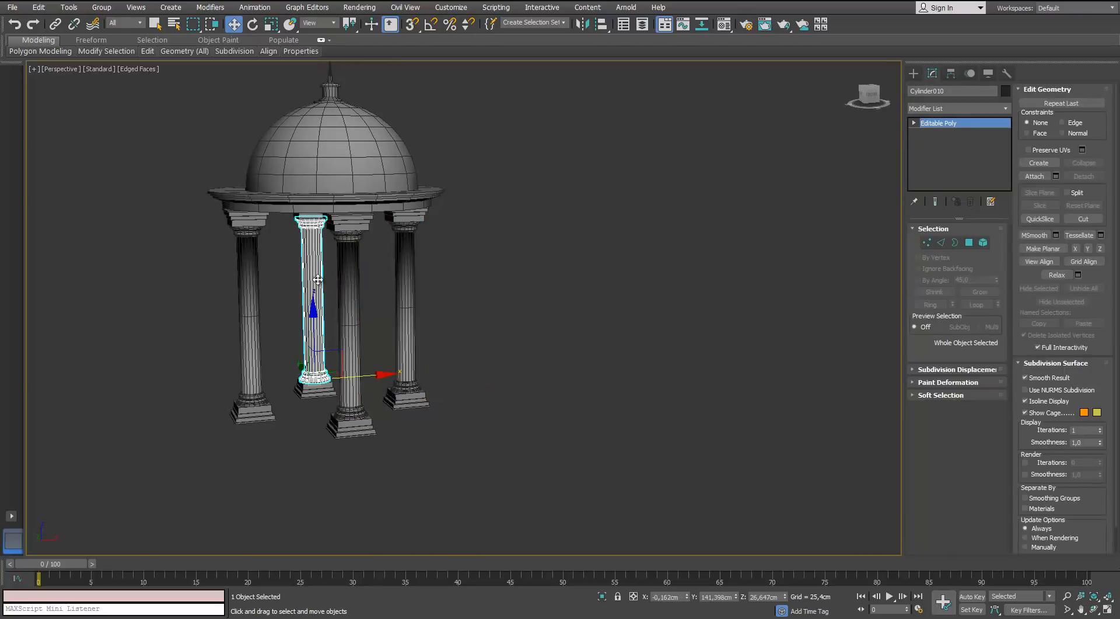
{"action": "left_click", "coordinate": [464, 245]}
{"action": "middle_click_drag", "start_coordinate": [461, 205], "coordinate": [440, 248], "text": "alt"}
{"action": "middle_click_drag", "start_coordinate": [450, 291], "coordinate": [458, 286]}
{"action": "left_click", "coordinate": [355, 499]}
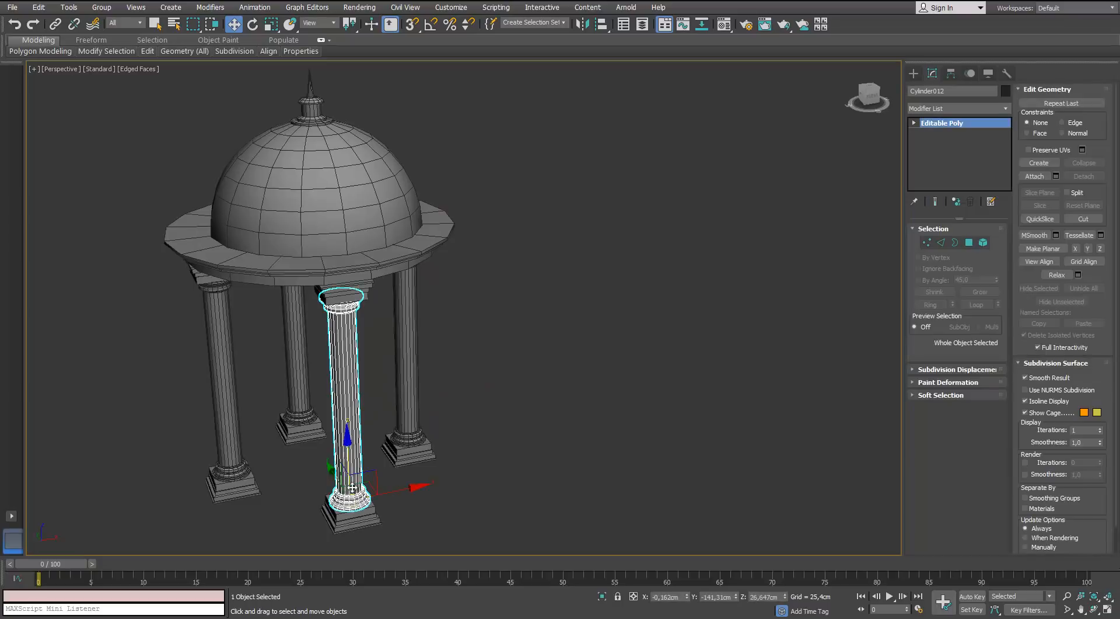
Step: Add an Unwrap UVW modifier to the cornice and open its UV editor in polygon selection mode
{"action": "left_click", "coordinate": [315, 175]}
{"action": "left_click", "coordinate": [327, 272]}
{"action": "left_click", "coordinate": [1009, 107]}
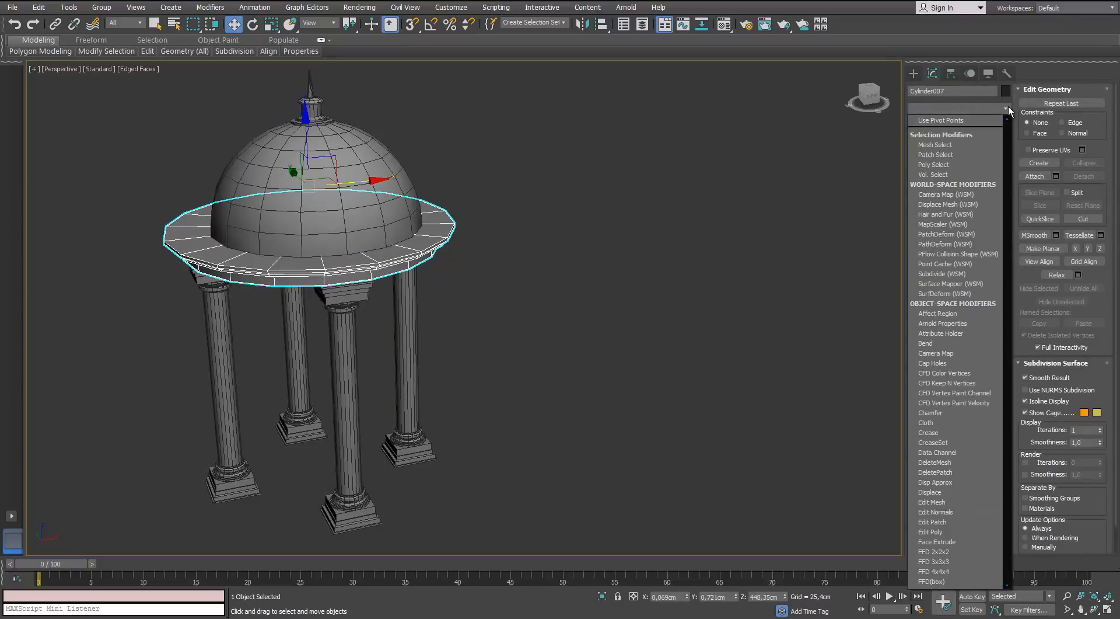
{"action": "key", "text": "u"}
{"action": "key", "text": "Return"}
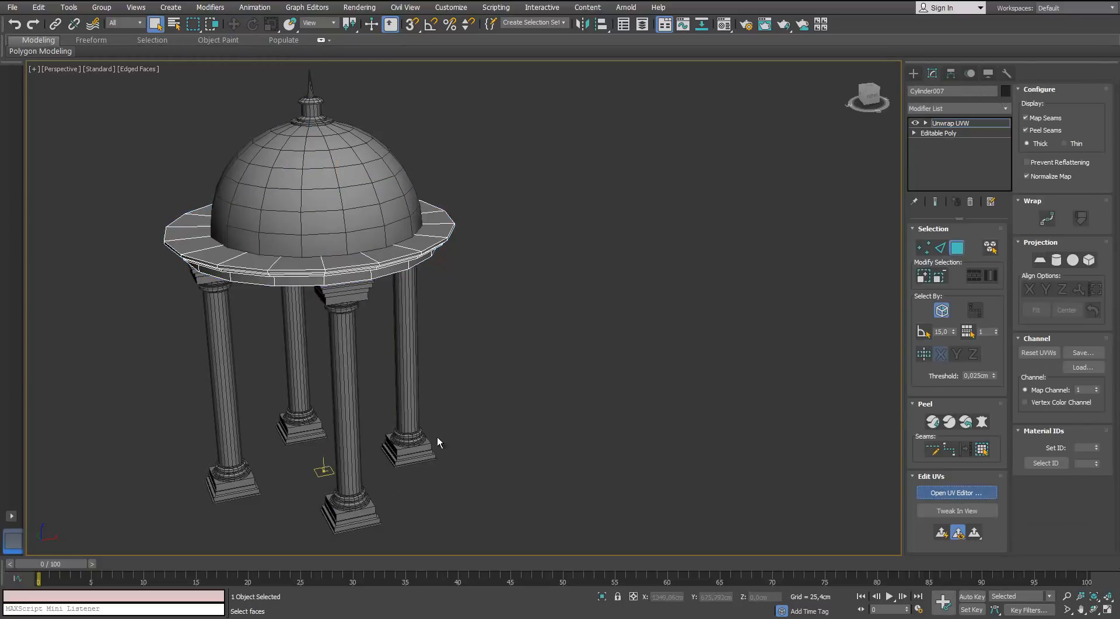
{"action": "left_click_drag", "start_coordinate": [620, 131], "coordinate": [677, 118]}
{"action": "left_click", "coordinate": [957, 248]}
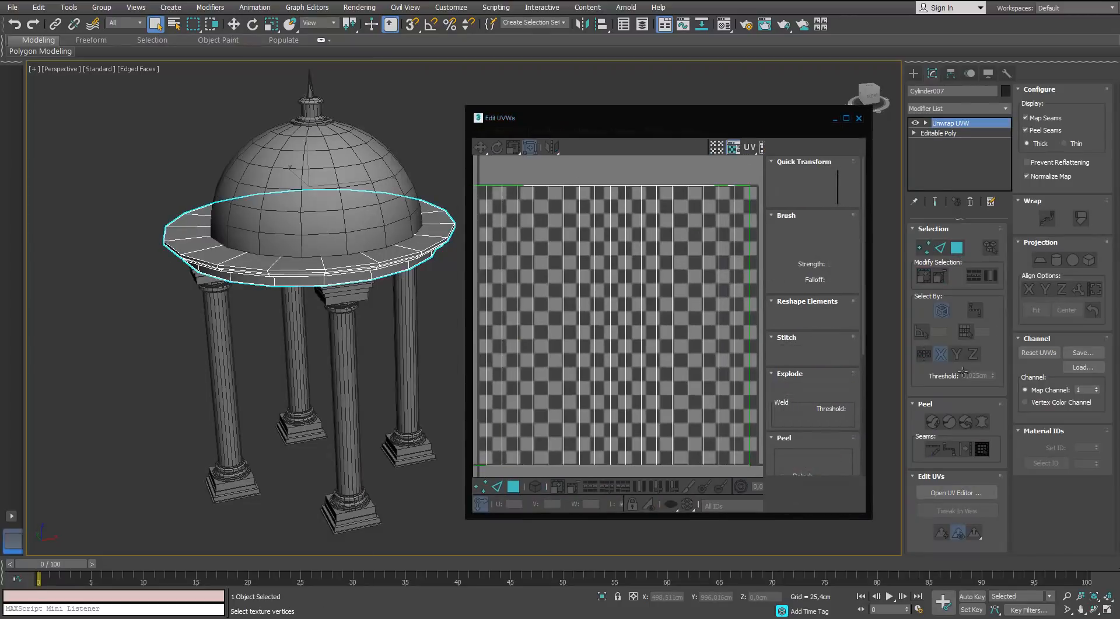
{"action": "left_click", "coordinate": [957, 250]}
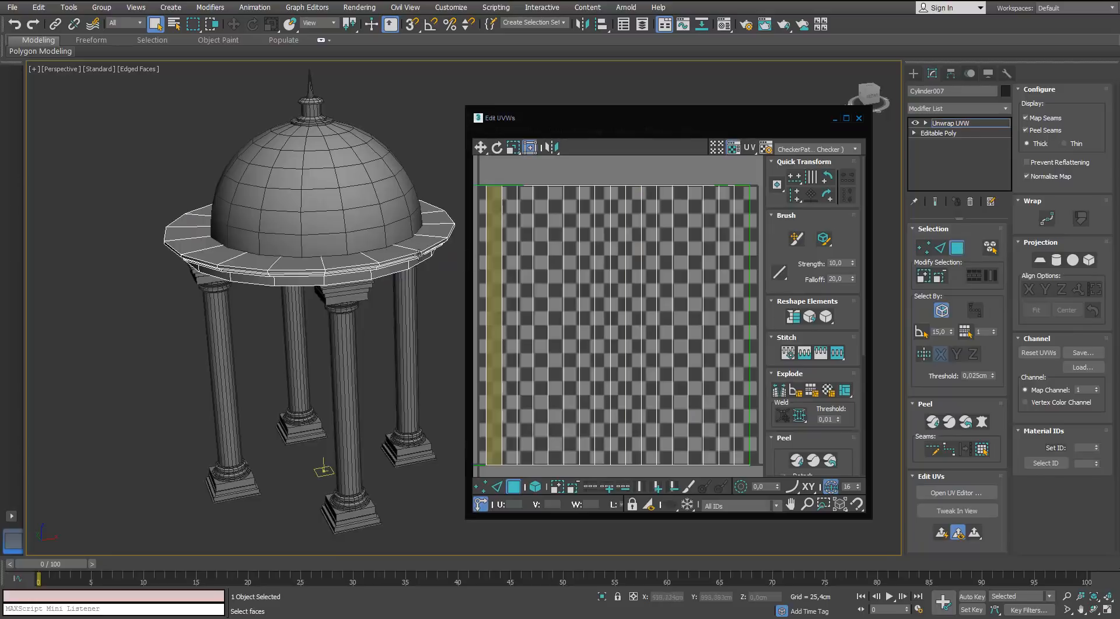
Step: Select all of the cornice's faces, expanding the selection to the seams, and set up Normal Mapping with the Box Mapping method
{"action": "left_click", "coordinate": [628, 462]}
{"action": "left_click", "coordinate": [982, 449]}
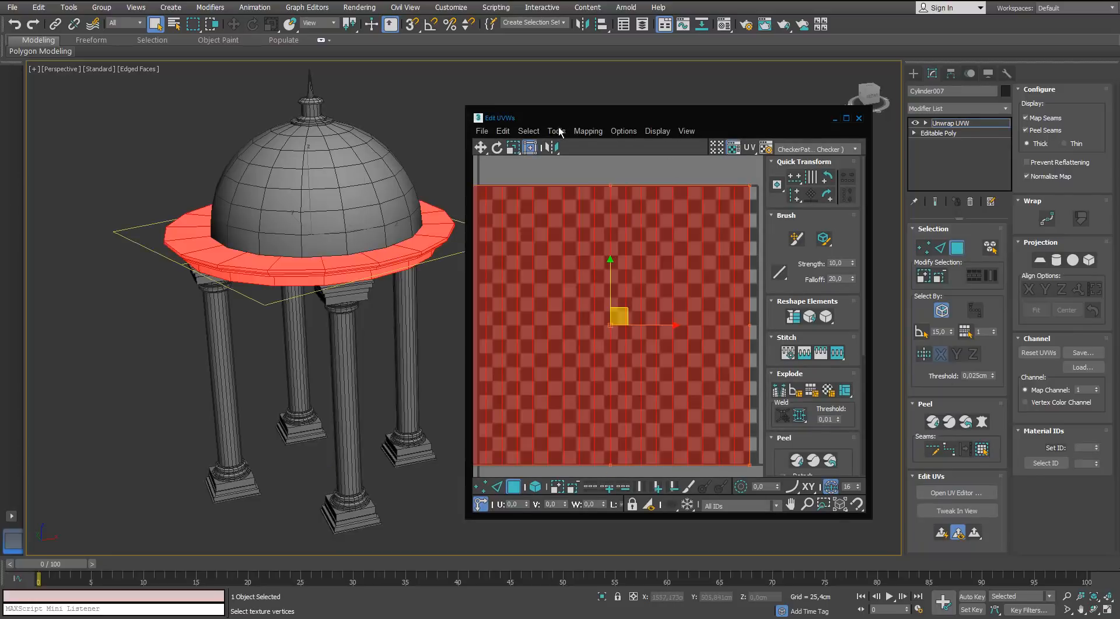
{"action": "left_click", "coordinate": [588, 131]}
{"action": "left_click", "coordinate": [607, 158]}
{"action": "left_click", "coordinate": [54, 34]}
{"action": "left_click", "coordinate": [47, 67]}
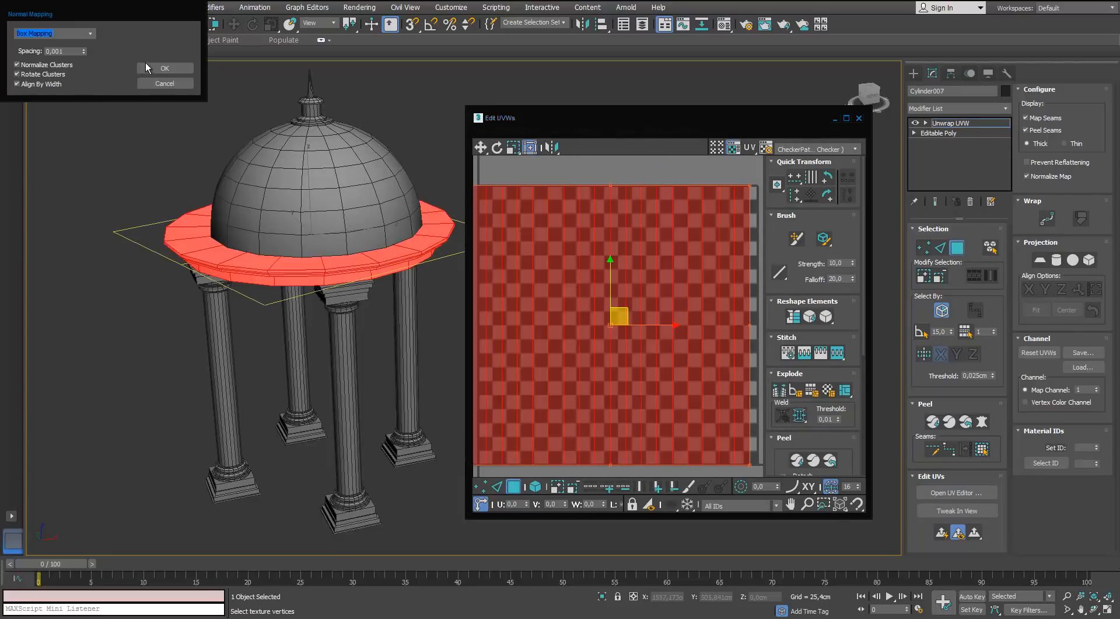
Step: Apply Normal Mapping with Box Mapping to the roof ring's faces and pack the resulting clusters inside the UV tile
{"action": "left_click", "coordinate": [147, 69]}
{"action": "left_click", "coordinate": [847, 118]}
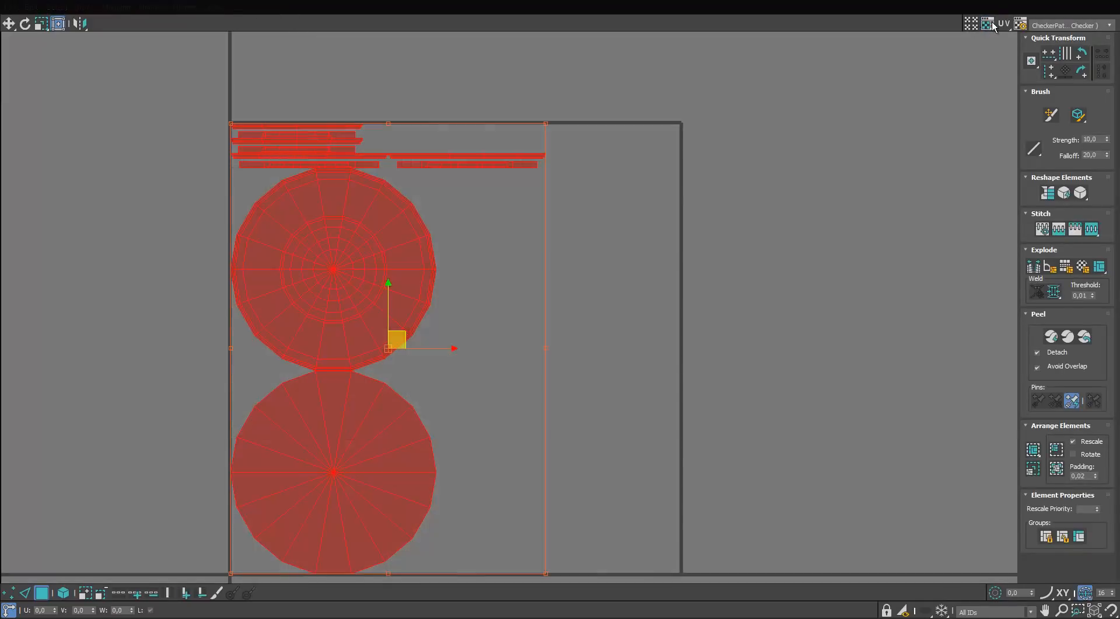
{"action": "left_click", "coordinate": [1034, 449]}
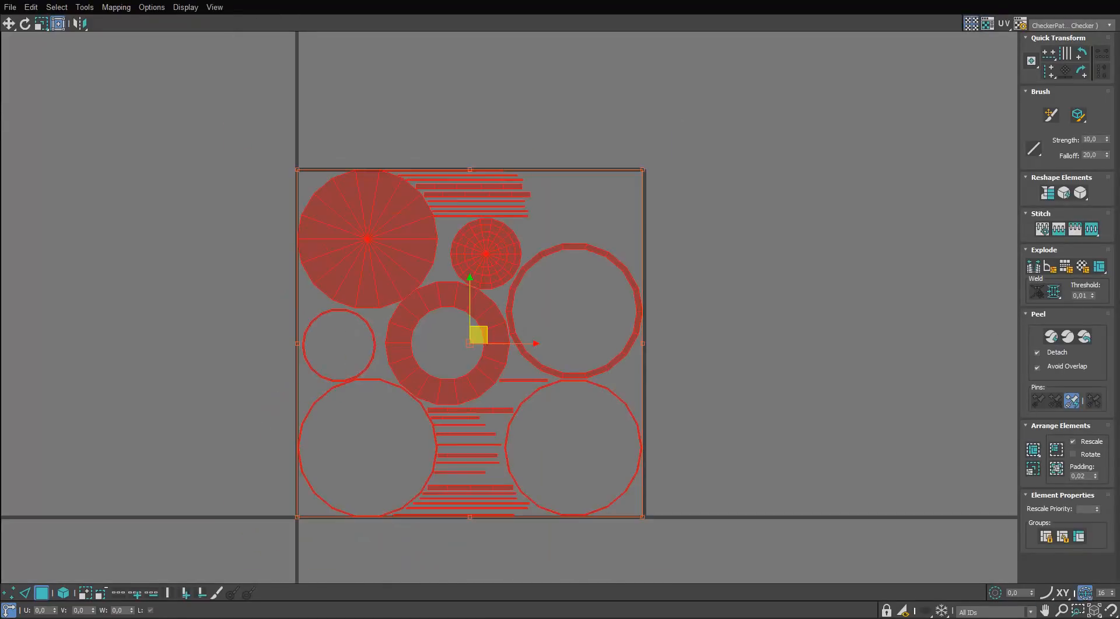
Step: Stitch the wide strip near the tile's upper edge to its matching pieces at the end edges, forming one long strip
{"action": "left_click", "coordinate": [25, 592]}
{"action": "scroll", "coordinate": [543, 293], "scroll_direction": "up", "scroll_amount": 6}
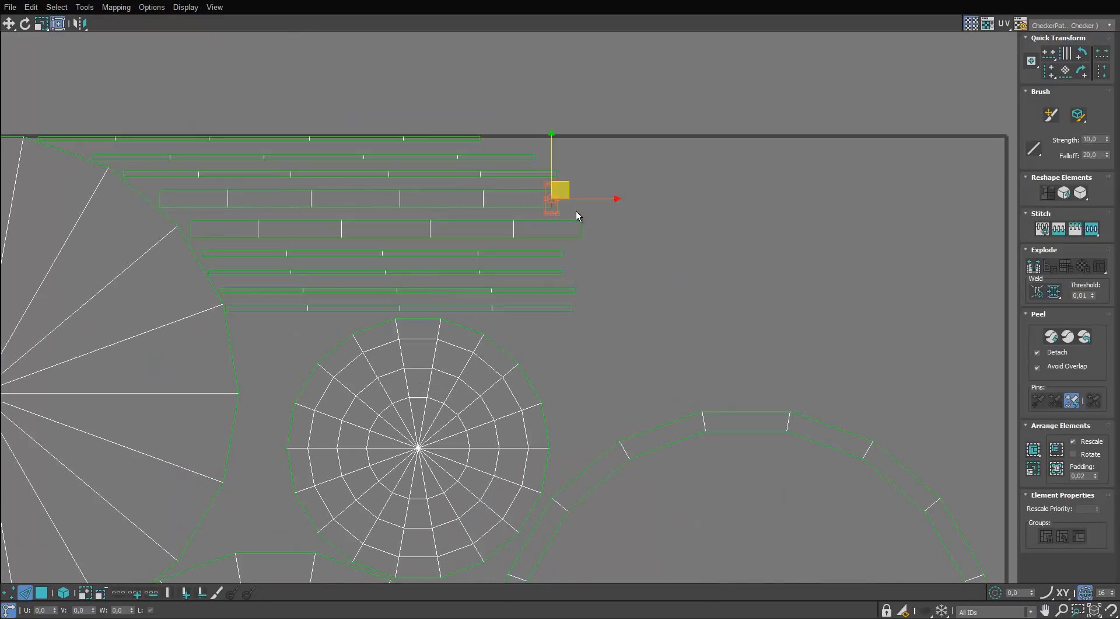
{"action": "key", "text": "s"}
{"action": "middle_click_drag", "start_coordinate": [872, 196], "coordinate": [794, 217]}
{"action": "key", "text": "s"}
{"action": "scroll", "coordinate": [849, 252], "scroll_direction": "down", "scroll_amount": 2}
{"action": "middle_click_drag", "start_coordinate": [850, 252], "coordinate": [609, 254]}
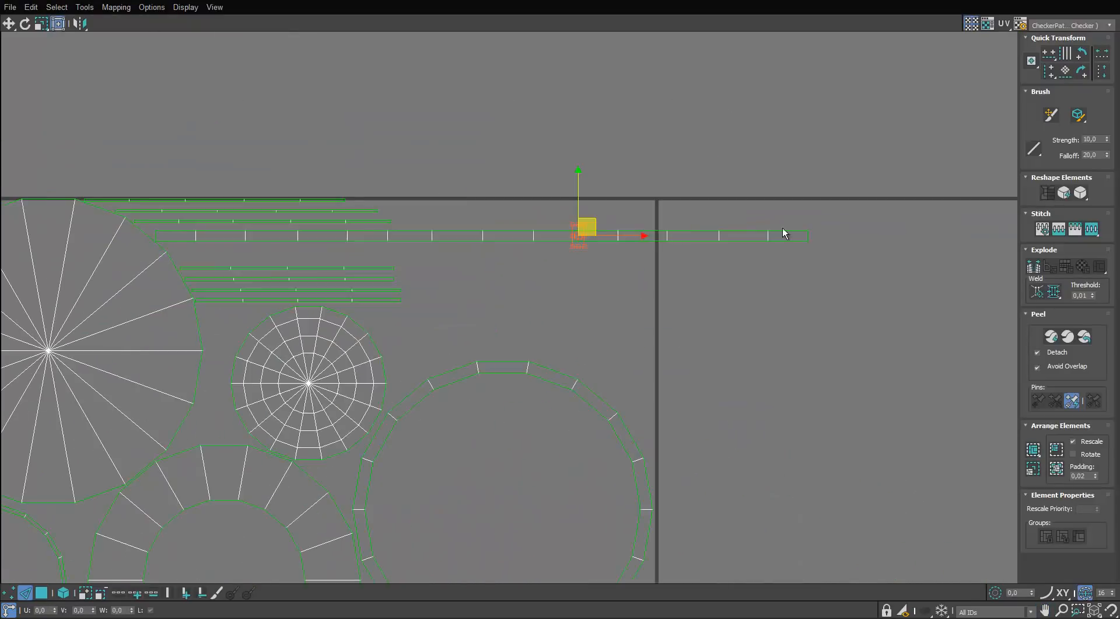
{"action": "scroll", "coordinate": [792, 232], "scroll_direction": "up", "scroll_amount": 1}
{"action": "left_click", "coordinate": [810, 238]}
{"action": "key", "text": "s"}
{"action": "scroll", "coordinate": [786, 252], "scroll_direction": "down", "scroll_amount": 1}
{"action": "middle_click_drag", "start_coordinate": [787, 252], "coordinate": [672, 252]}
{"action": "left_click", "coordinate": [884, 244]}
{"action": "scroll", "coordinate": [861, 266], "scroll_direction": "down", "scroll_amount": 2}
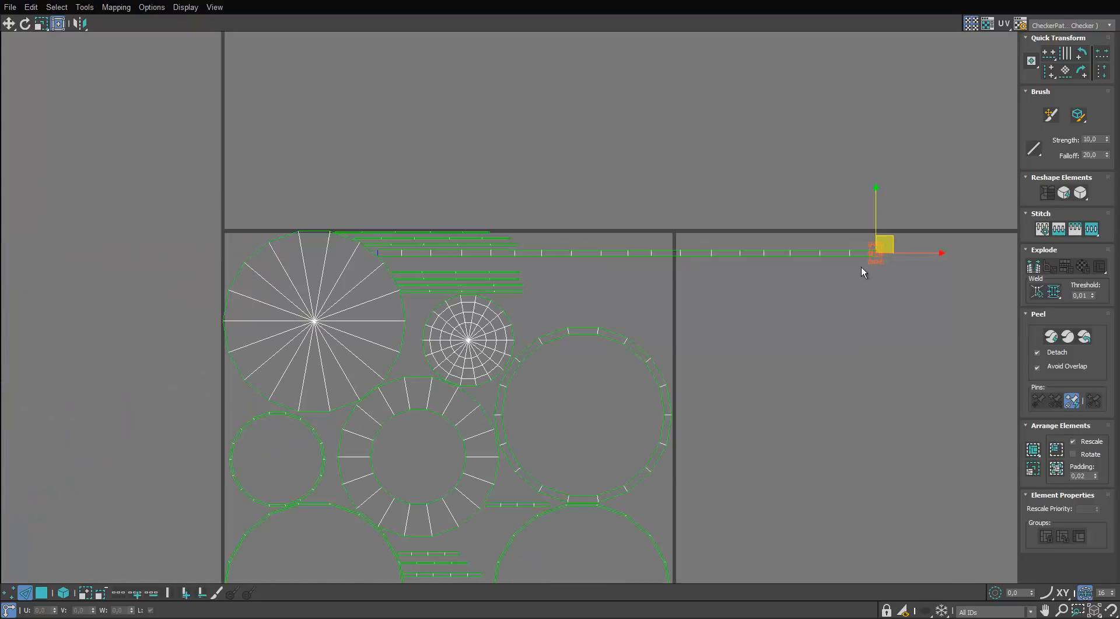
Step: Stitch the narrow strip directly below the wide one, end edge by end edge, into one continuous long strip
{"action": "scroll", "coordinate": [563, 276], "scroll_direction": "up", "scroll_amount": 4}
{"action": "scroll", "coordinate": [419, 267], "scroll_direction": "up", "scroll_amount": 2}
{"action": "left_click", "coordinate": [432, 261]}
{"action": "key", "text": "s"}
{"action": "scroll", "coordinate": [758, 262], "scroll_direction": "down", "scroll_amount": 1}
{"action": "middle_click_drag", "start_coordinate": [934, 262], "coordinate": [660, 265]}
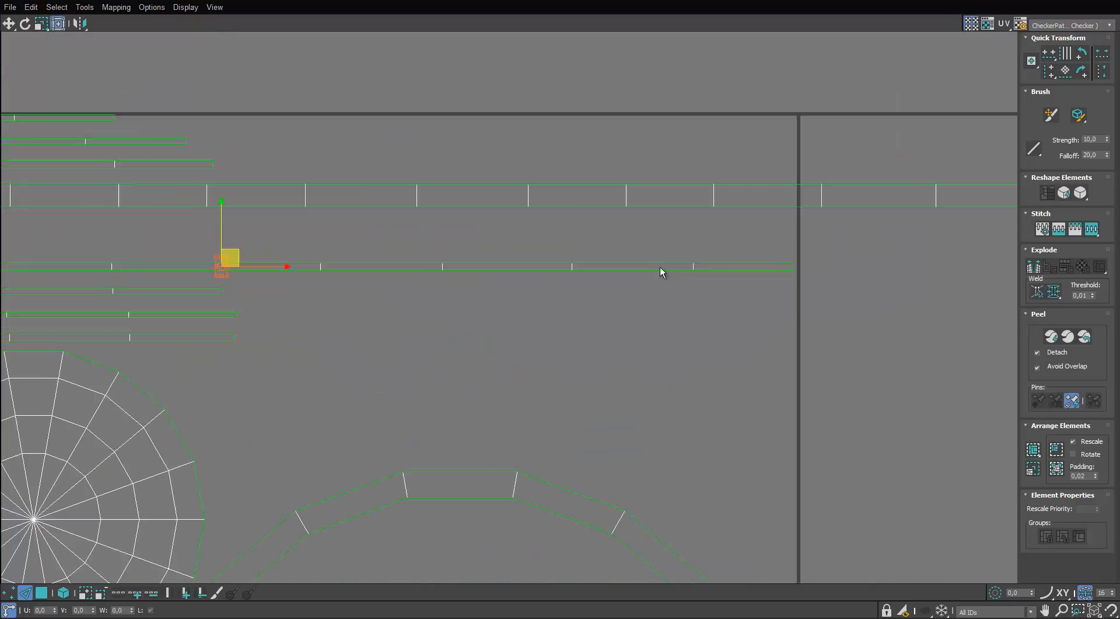
{"action": "scroll", "coordinate": [630, 270], "scroll_direction": "up", "scroll_amount": 3}
{"action": "left_click", "coordinate": [630, 272]}
{"action": "key", "text": "s"}
{"action": "scroll", "coordinate": [753, 281], "scroll_direction": "down", "scroll_amount": 2}
{"action": "middle_click_drag", "start_coordinate": [934, 286], "coordinate": [407, 285]}
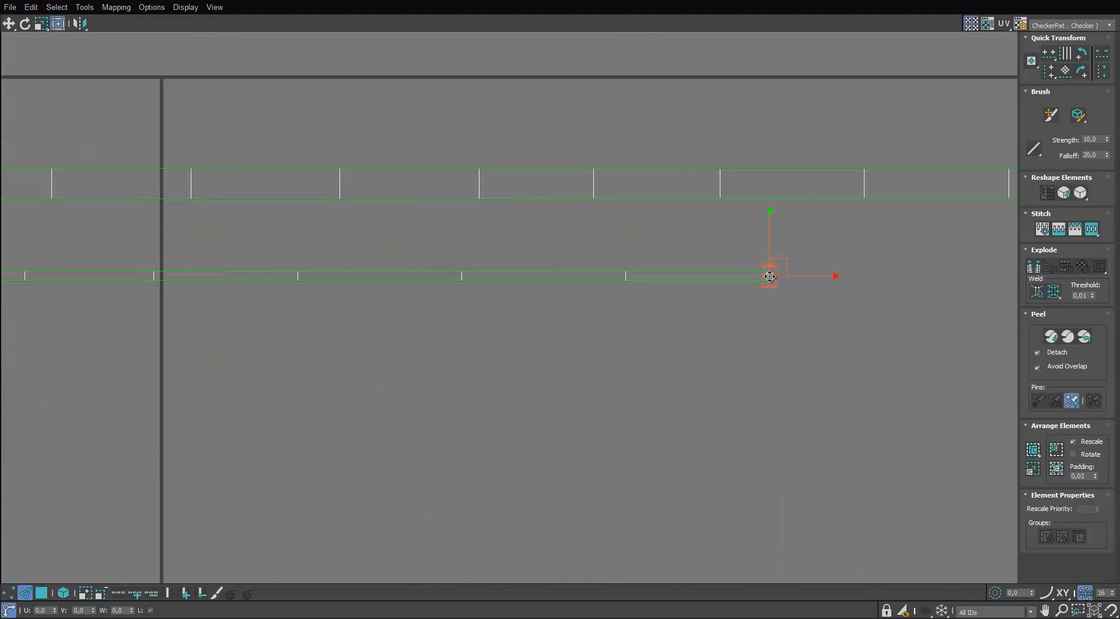
{"action": "scroll", "coordinate": [817, 292], "scroll_direction": "down", "scroll_amount": 3}
{"action": "scroll", "coordinate": [588, 301], "scroll_direction": "up", "scroll_amount": 5}
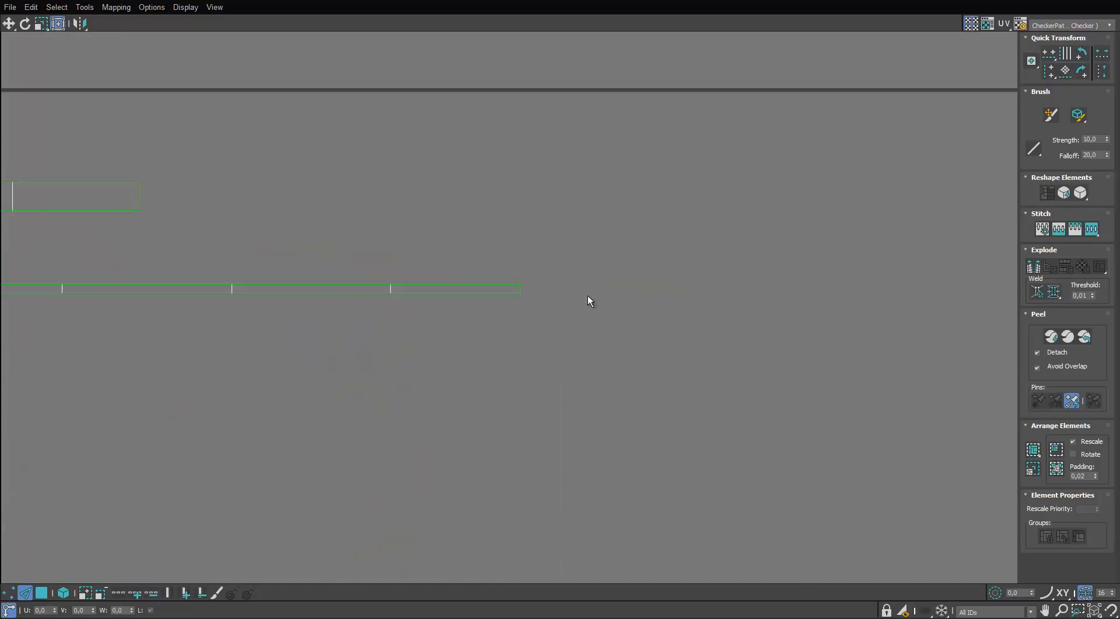
{"action": "left_click", "coordinate": [522, 289]}
{"action": "key", "text": "s"}
{"action": "scroll", "coordinate": [522, 290], "scroll_direction": "down", "scroll_amount": 3}
{"action": "middle_click_drag", "start_coordinate": [532, 308], "coordinate": [695, 285]}
{"action": "scroll", "coordinate": [564, 299], "scroll_direction": "down", "scroll_amount": 2}
{"action": "middle_click_drag", "start_coordinate": [510, 274], "coordinate": [657, 246]}
Step: Stitch the end edge of the next narrow strip, third from the wide group, to its matching pieces
{"action": "scroll", "coordinate": [374, 255], "scroll_direction": "up", "scroll_amount": 4}
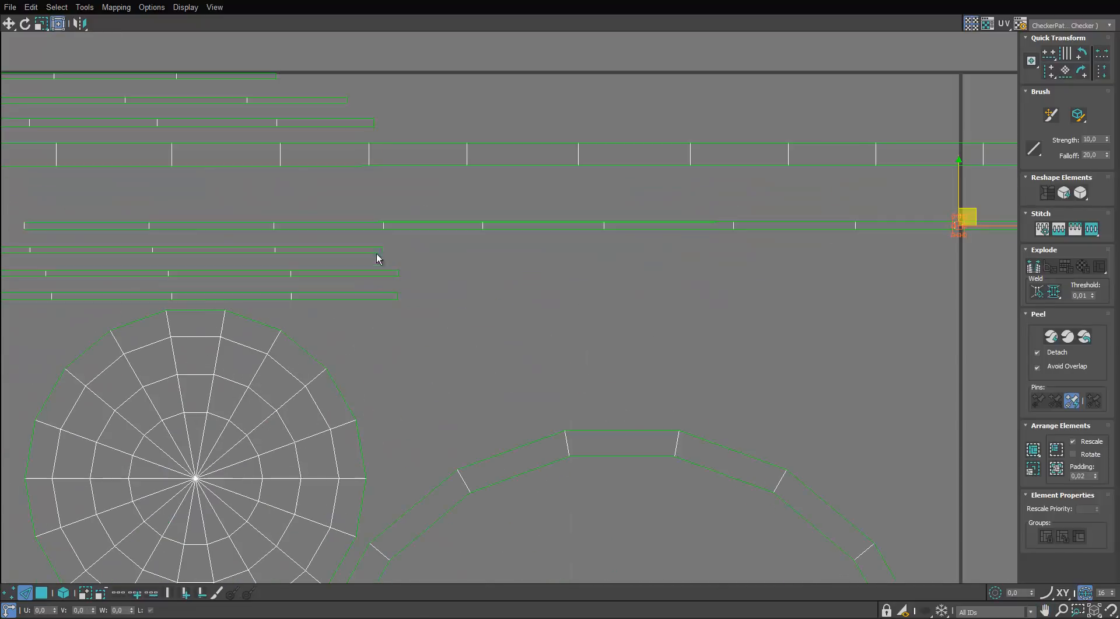
{"action": "scroll", "coordinate": [557, 251], "scroll_direction": "up", "scroll_amount": 3}
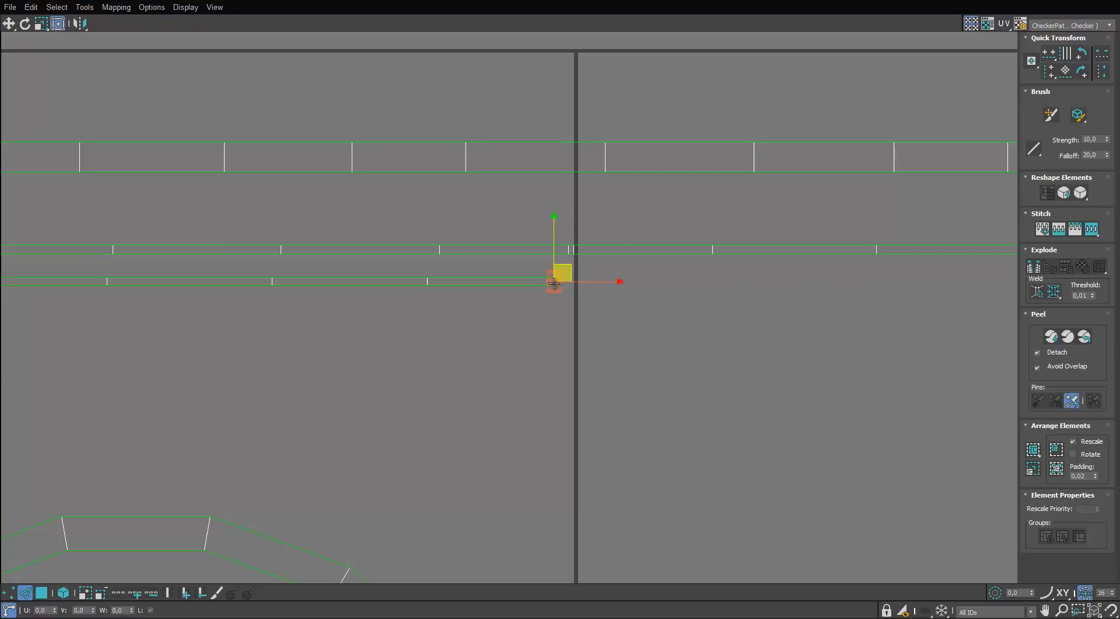
{"action": "key", "text": "s"}
{"action": "scroll", "coordinate": [554, 283], "scroll_direction": "down", "scroll_amount": 1}
{"action": "middle_click_drag", "start_coordinate": [554, 283], "coordinate": [118, 292]}
{"action": "scroll", "coordinate": [117, 293], "scroll_direction": "down", "scroll_amount": 1}
{"action": "scroll", "coordinate": [471, 291], "scroll_direction": "up", "scroll_amount": 1}
{"action": "scroll", "coordinate": [489, 312], "scroll_direction": "down", "scroll_amount": 2}
Step: Stitch the lowest narrow strip of the upper group to its matching pieces along the end edges
{"action": "middle_click_drag", "start_coordinate": [489, 313], "coordinate": [563, 282]}
{"action": "scroll", "coordinate": [263, 292], "scroll_direction": "up", "scroll_amount": 2}
{"action": "key", "text": "s"}
{"action": "scroll", "coordinate": [355, 311], "scroll_direction": "down", "scroll_amount": 2}
{"action": "scroll", "coordinate": [488, 317], "scroll_direction": "up", "scroll_amount": 3}
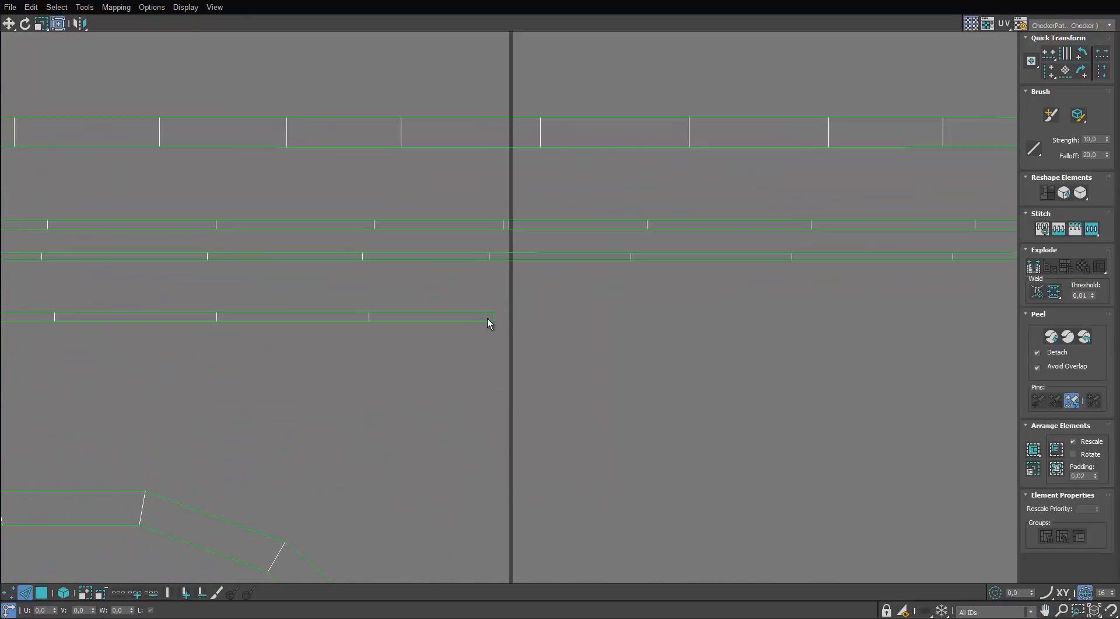
{"action": "key", "text": "s"}
{"action": "scroll", "coordinate": [575, 324], "scroll_direction": "down", "scroll_amount": 3}
{"action": "scroll", "coordinate": [408, 318], "scroll_direction": "up", "scroll_amount": 2}
{"action": "middle_click_drag", "start_coordinate": [600, 325], "coordinate": [240, 278]}
{"action": "left_click", "coordinate": [411, 315]}
Step: Stitch the first strip between the two large lower circles into one long strip
{"action": "scroll", "coordinate": [445, 356], "scroll_direction": "down", "scroll_amount": 6}
{"action": "scroll", "coordinate": [251, 268], "scroll_direction": "up", "scroll_amount": 2}
{"action": "middle_click_drag", "start_coordinate": [251, 525], "coordinate": [272, 240]}
{"action": "scroll", "coordinate": [273, 239], "scroll_direction": "up", "scroll_amount": 3}
{"action": "left_click", "coordinate": [267, 337]}
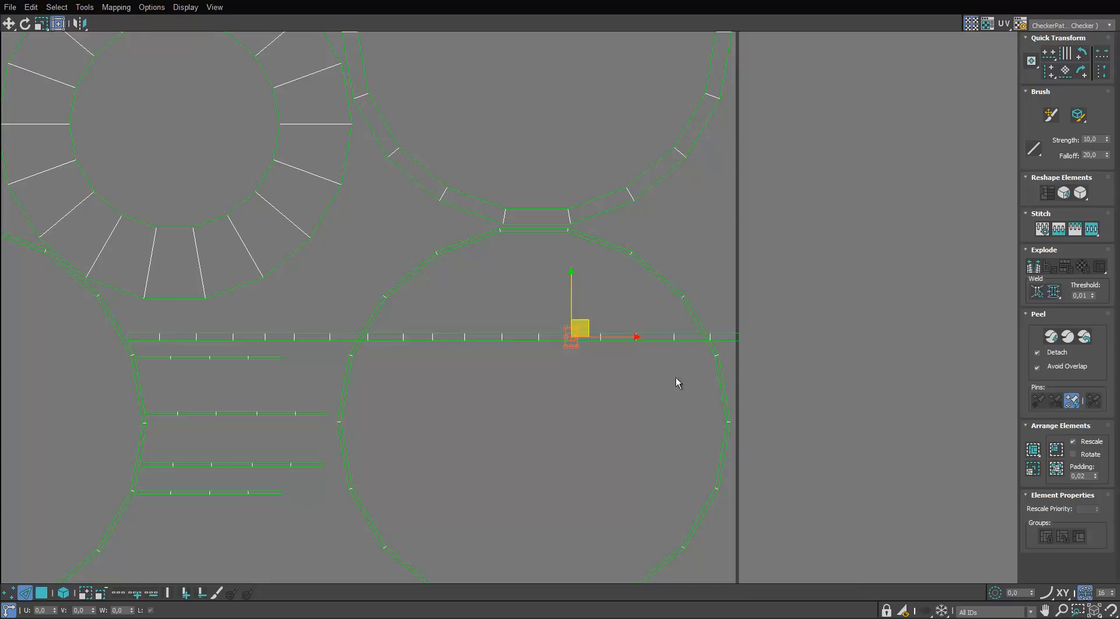
Step: Stitch the thinner strip pieces under the first lower strip into a second long strip
{"action": "scroll", "coordinate": [275, 358], "scroll_direction": "up", "scroll_amount": 2}
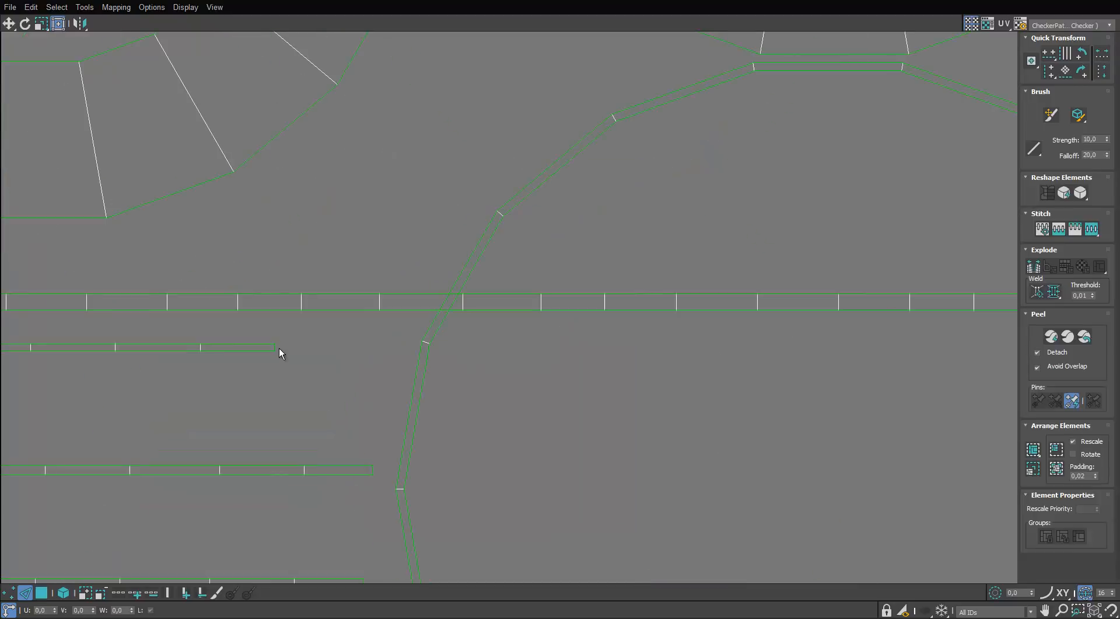
{"action": "left_click", "coordinate": [663, 347]}
{"action": "key", "text": "s"}
{"action": "scroll", "coordinate": [662, 347], "scroll_direction": "down", "scroll_amount": 1}
{"action": "middle_click_drag", "start_coordinate": [646, 360], "coordinate": [373, 353]}
{"action": "left_click", "coordinate": [641, 339]}
{"action": "scroll", "coordinate": [719, 395], "scroll_direction": "down", "scroll_amount": 4}
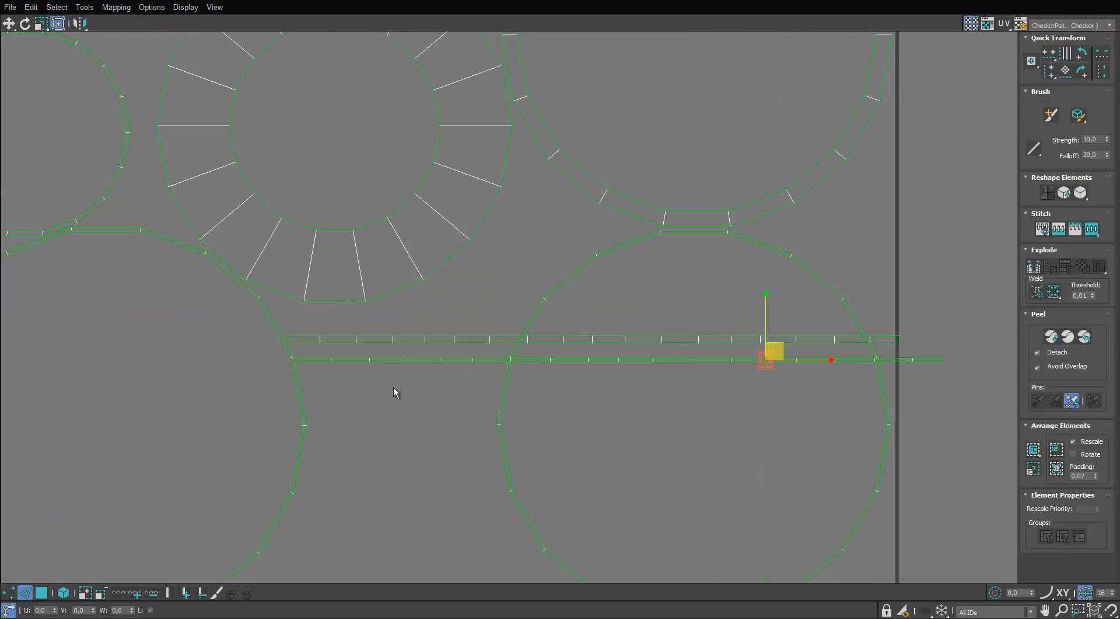
Step: Enable element selection for polygons and move the two lower long strips up to the tile's upper edge
{"action": "scroll", "coordinate": [393, 386], "scroll_direction": "down", "scroll_amount": 4}
{"action": "left_click", "coordinate": [45, 597]}
{"action": "left_click", "coordinate": [63, 593]}
{"action": "scroll", "coordinate": [486, 394], "scroll_direction": "up", "scroll_amount": 2}
{"action": "left_click_drag", "start_coordinate": [481, 449], "coordinate": [478, 390]}
{"action": "left_click_drag", "start_coordinate": [463, 397], "coordinate": [454, 85]}
Step: Arrange the long strips individually into a tight stack of parallel rows near the tile's upper edge
{"action": "middle_click_drag", "start_coordinate": [455, 93], "coordinate": [453, 255]}
{"action": "scroll", "coordinate": [454, 255], "scroll_direction": "up", "scroll_amount": 3}
{"action": "left_click_drag", "start_coordinate": [449, 253], "coordinate": [435, 249]}
{"action": "left_click_drag", "start_coordinate": [476, 184], "coordinate": [411, 296]}
{"action": "left_click_drag", "start_coordinate": [396, 299], "coordinate": [411, 340]}
{"action": "left_click", "coordinate": [448, 281]}
{"action": "left_click", "coordinate": [437, 327]}
{"action": "scroll", "coordinate": [393, 329], "scroll_direction": "down", "scroll_amount": 2}
{"action": "scroll", "coordinate": [393, 329], "scroll_direction": "up", "scroll_amount": 1}
{"action": "left_click_drag", "start_coordinate": [412, 338], "coordinate": [383, 309]}
{"action": "left_click", "coordinate": [402, 268]}
{"action": "scroll", "coordinate": [402, 270], "scroll_direction": "up", "scroll_amount": 3}
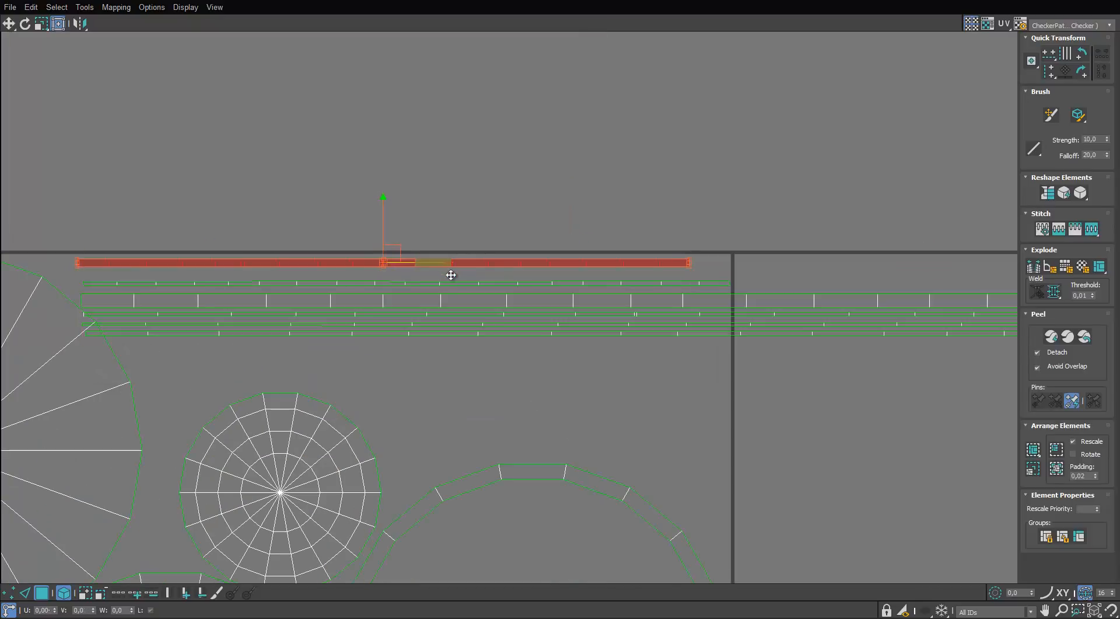
{"action": "left_click_drag", "start_coordinate": [513, 262], "coordinate": [516, 270]}
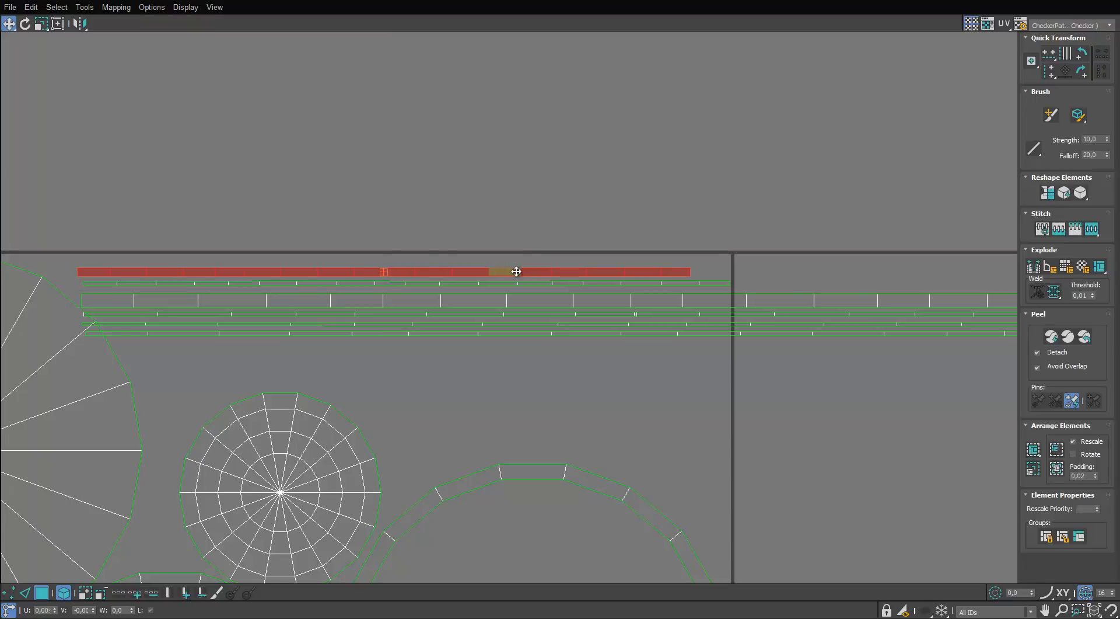
Step: Select all long strips and move them together just below the UV tile, with the surrounding tile display turned off
{"action": "left_click_drag", "start_coordinate": [540, 223], "coordinate": [437, 344]}
{"action": "left_click_drag", "start_coordinate": [443, 298], "coordinate": [419, 203]}
{"action": "scroll", "coordinate": [425, 204], "scroll_direction": "down", "scroll_amount": 2}
{"action": "middle_click_drag", "start_coordinate": [425, 203], "coordinate": [436, 185]}
{"action": "scroll", "coordinate": [435, 184], "scroll_direction": "down", "scroll_amount": 1}
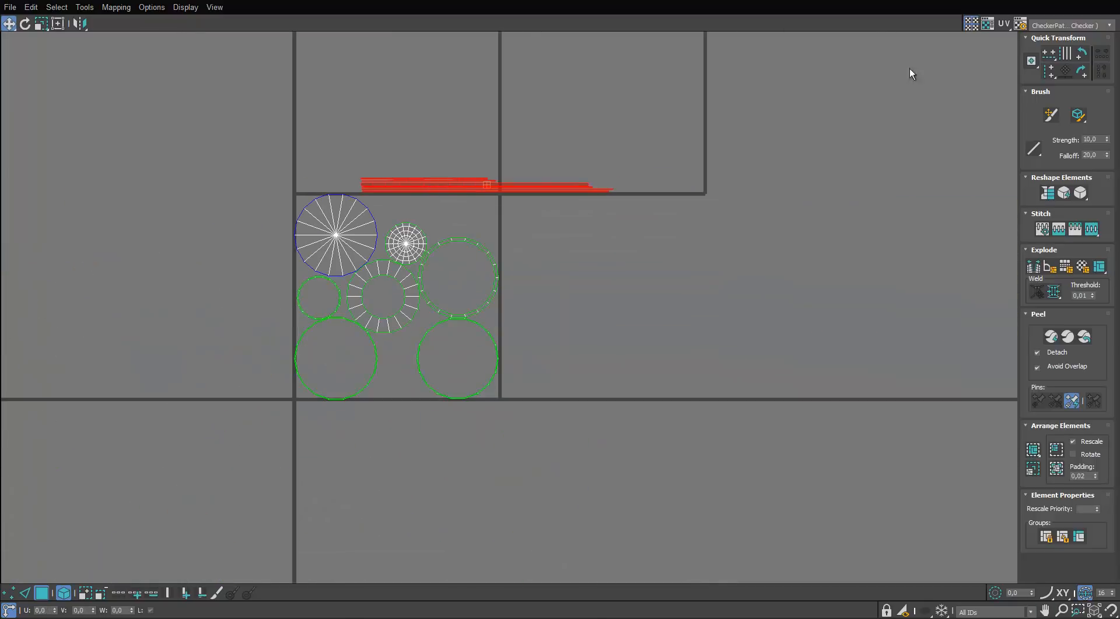
{"action": "left_click", "coordinate": [970, 25]}
{"action": "left_click_drag", "start_coordinate": [533, 185], "coordinate": [463, 414]}
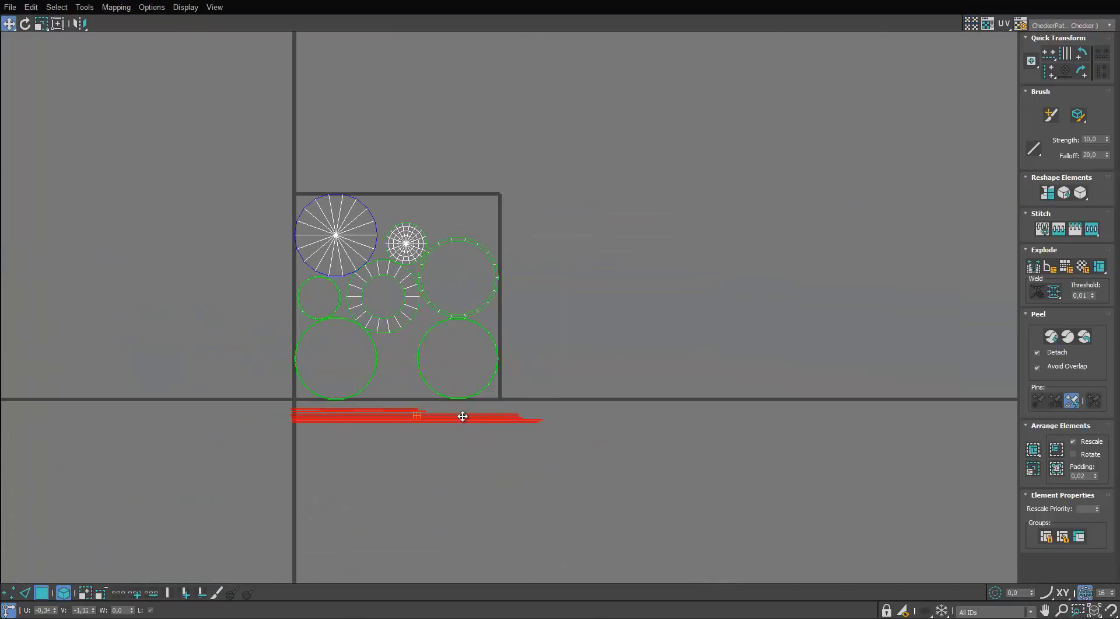
Step: Nest the smaller circular shells inside the larger rings and move the whole circular group below the strips
{"action": "scroll", "coordinate": [463, 415], "scroll_direction": "up", "scroll_amount": 2}
{"action": "left_click_drag", "start_coordinate": [363, 221], "coordinate": [284, 326]}
{"action": "left_click_drag", "start_coordinate": [308, 260], "coordinate": [334, 268], "text": "ctrl"}
{"action": "left_click_drag", "start_coordinate": [378, 99], "coordinate": [463, 159]}
{"action": "left_click", "coordinate": [244, 197]}
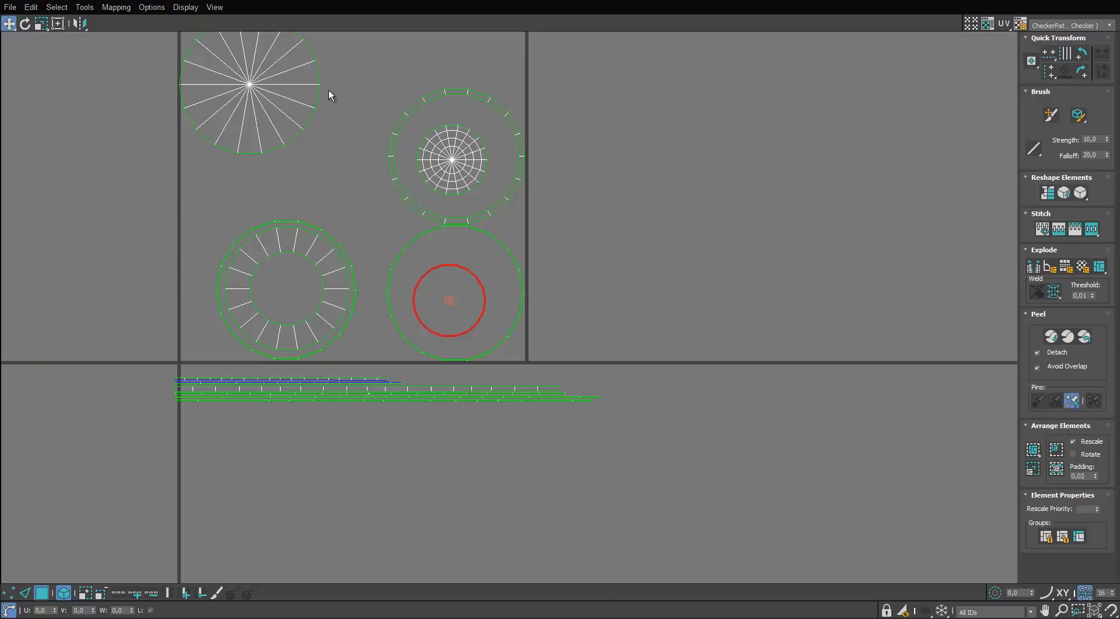
{"action": "left_click_drag", "start_coordinate": [284, 109], "coordinate": [317, 155]}
{"action": "left_click_drag", "start_coordinate": [607, 353], "coordinate": [245, 105]}
{"action": "left_click_drag", "start_coordinate": [328, 268], "coordinate": [314, 611]}
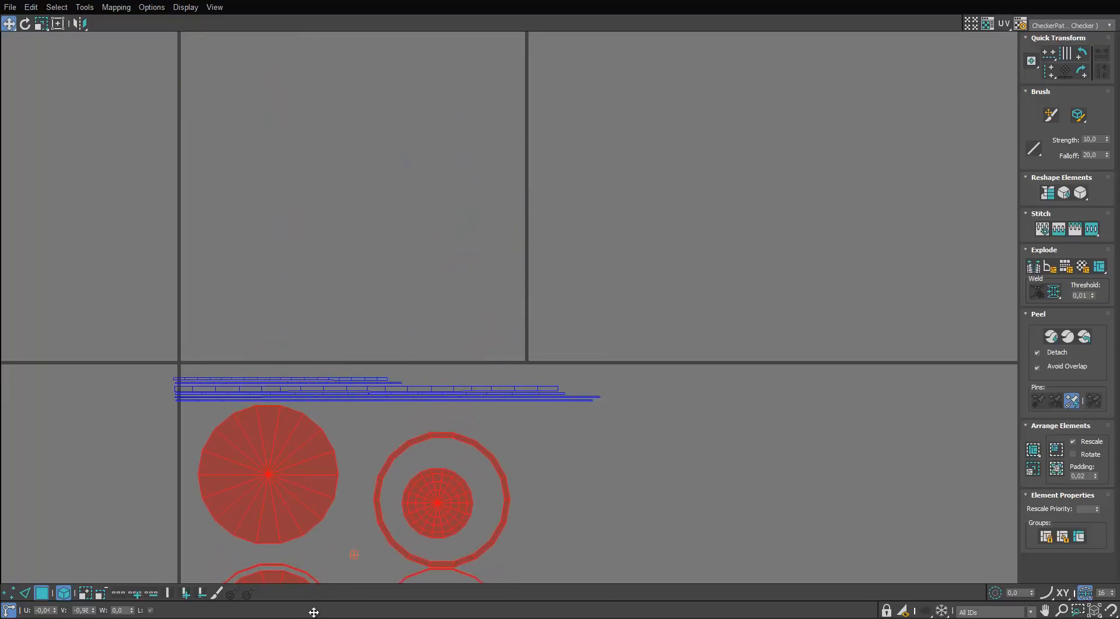
Step: Select all UV shells, scale them down uniformly and move the layout into place beneath the UV tile
{"action": "scroll", "coordinate": [326, 302], "scroll_direction": "down", "scroll_amount": 3}
{"action": "left_click_drag", "start_coordinate": [523, 235], "coordinate": [280, 520]}
{"action": "scroll", "coordinate": [290, 403], "scroll_direction": "up", "scroll_amount": 3}
{"action": "key", "text": "r"}
{"action": "left_click_drag", "start_coordinate": [327, 368], "coordinate": [289, 534]}
{"action": "key", "text": "w"}
{"action": "left_click_drag", "start_coordinate": [339, 441], "coordinate": [289, 396]}
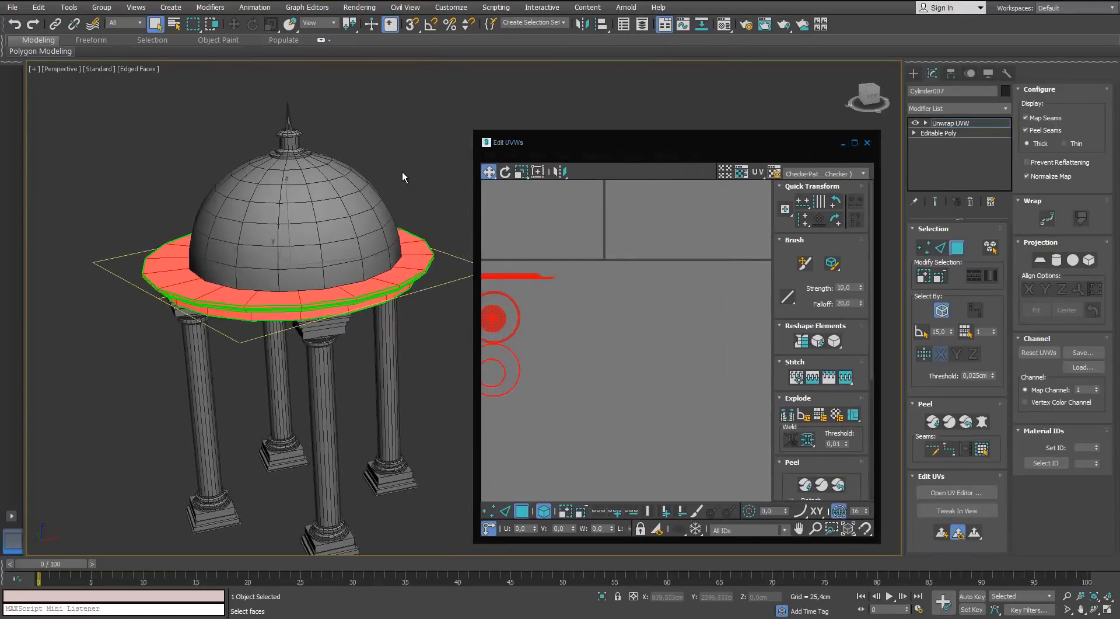
Step: Scale the selected UV shells up slightly and clear the selection
{"action": "middle_click_drag", "start_coordinate": [401, 170], "coordinate": [427, 83]}
{"action": "scroll", "coordinate": [427, 83], "scroll_direction": "down", "scroll_amount": 3}
{"action": "middle_click_drag", "start_coordinate": [500, 319], "coordinate": [546, 317]}
{"action": "key", "text": "r"}
{"action": "left_click_drag", "start_coordinate": [549, 318], "coordinate": [588, 299]}
{"action": "left_click", "coordinate": [588, 299]}
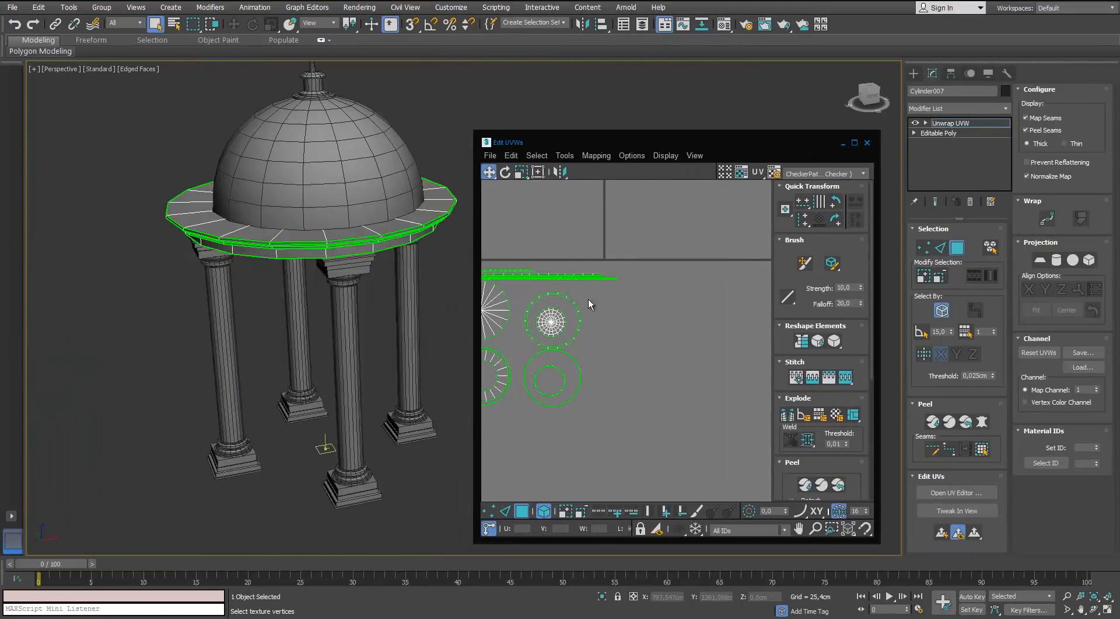
Step: Assign the checker material to the roof ring with viewport display on, and set its tiling to 30
{"action": "key", "text": "m"}
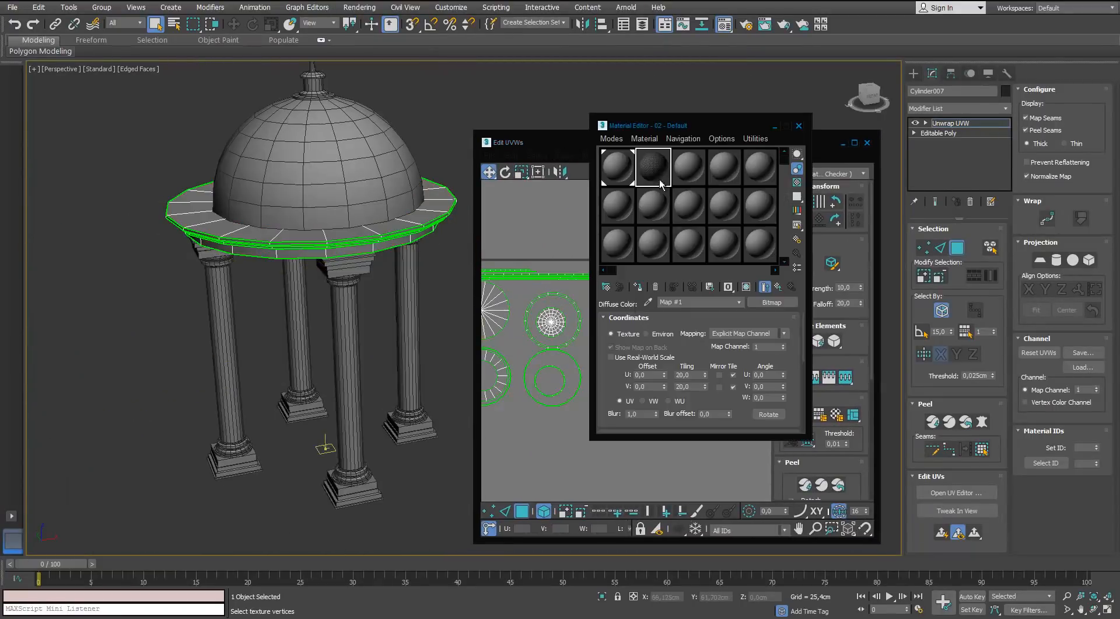
{"action": "left_click", "coordinate": [747, 286]}
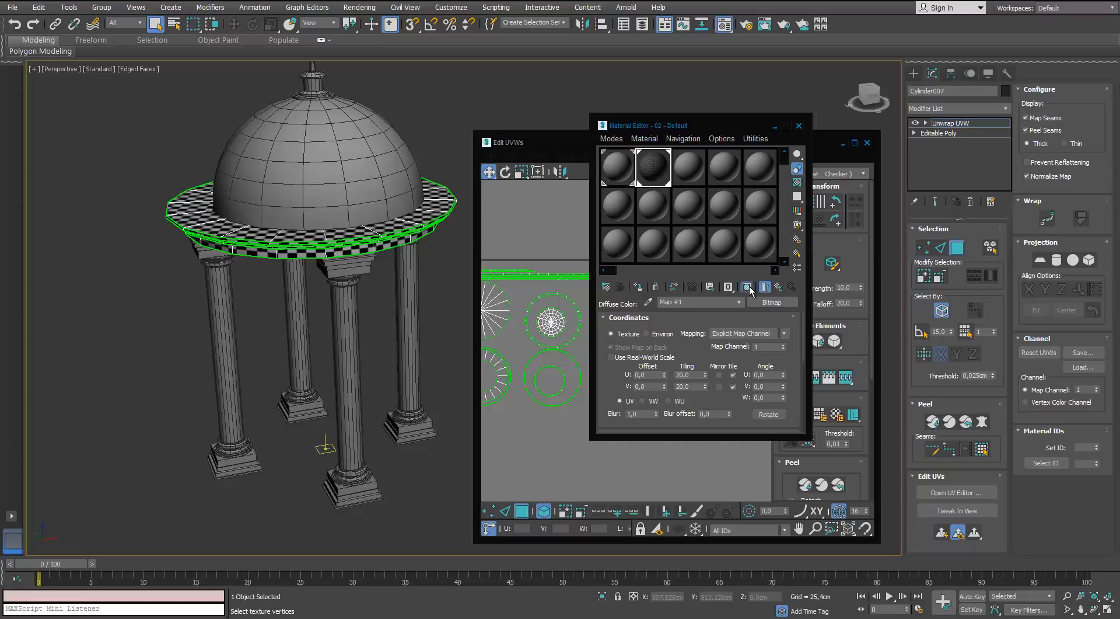
{"action": "scroll", "coordinate": [322, 232], "scroll_direction": "up", "scroll_amount": 4}
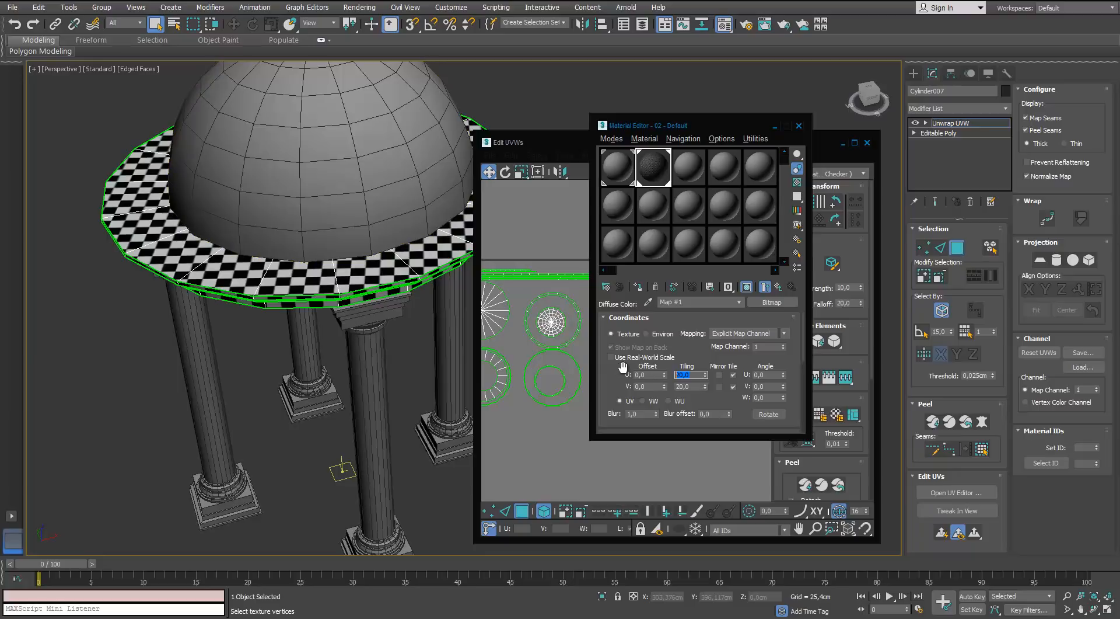
{"action": "left_click_drag", "start_coordinate": [697, 386], "coordinate": [653, 400]}
{"action": "type", "text": "30"}
{"action": "key", "text": "Return"}
{"action": "left_click", "coordinate": [799, 126]}
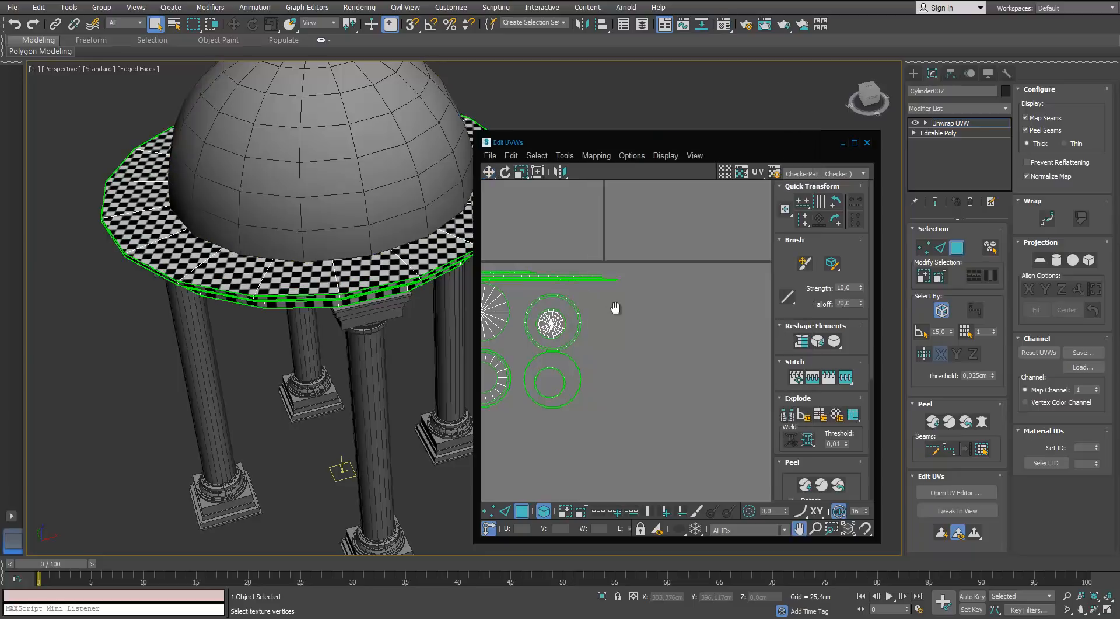
Step: Select the entire UV layout, rescale it to adjust the checker size on the ring, and deselect it
{"action": "middle_click_drag", "start_coordinate": [617, 308], "coordinate": [650, 316]}
{"action": "scroll", "coordinate": [650, 316], "scroll_direction": "down", "scroll_amount": 2}
{"action": "key", "text": "ctrl+a"}
{"action": "key", "text": "r"}
{"action": "left_click_drag", "start_coordinate": [543, 335], "coordinate": [548, 318]}
{"action": "middle_click_drag", "start_coordinate": [548, 318], "coordinate": [630, 329]}
{"action": "mouse_move", "coordinate": [619, 335]}
{"action": "left_mouse_down"}
{"action": "mouse_move", "coordinate": [615, 326]}
{"action": "mouse_move", "coordinate": [614, 354]}
{"action": "left_mouse_up"}
{"action": "key", "text": "w"}
{"action": "left_click", "coordinate": [554, 359]}
Step: Inspect the checker pattern on the ring's underside, close the UV editor and deselect the ring
{"action": "scroll", "coordinate": [305, 408], "scroll_direction": "down", "scroll_amount": 3}
{"action": "middle_click_drag", "start_coordinate": [304, 412], "coordinate": [283, 231], "text": "alt"}
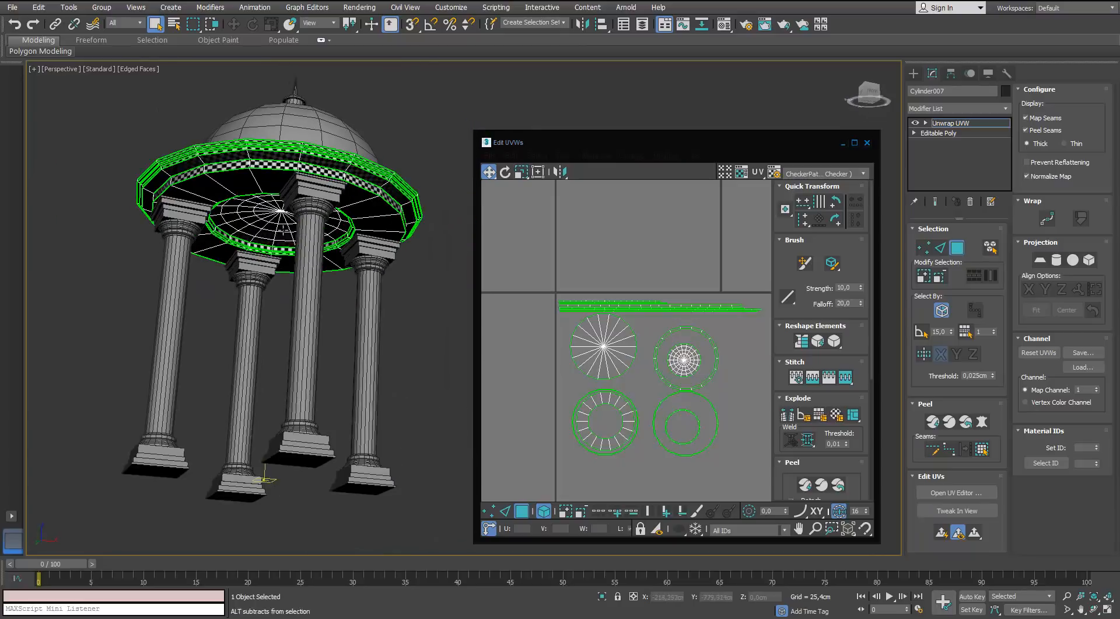
{"action": "left_click", "coordinate": [868, 144]}
{"action": "middle_click_drag", "start_coordinate": [689, 297], "coordinate": [677, 247], "text": "alt"}
{"action": "key", "text": "3"}
{"action": "left_click", "coordinate": [674, 247]}
Step: Select the shaft of the front column and isolate it in the viewport
{"action": "middle_click_drag", "start_coordinate": [333, 111], "coordinate": [379, 100], "text": "alt"}
{"action": "middle_click_drag", "start_coordinate": [379, 99], "coordinate": [385, 280], "text": "alt"}
{"action": "middle_click_drag", "start_coordinate": [385, 281], "coordinate": [426, 280]}
{"action": "middle_click_drag", "start_coordinate": [408, 461], "coordinate": [409, 336]}
{"action": "scroll", "coordinate": [409, 336], "scroll_direction": "up", "scroll_amount": 2}
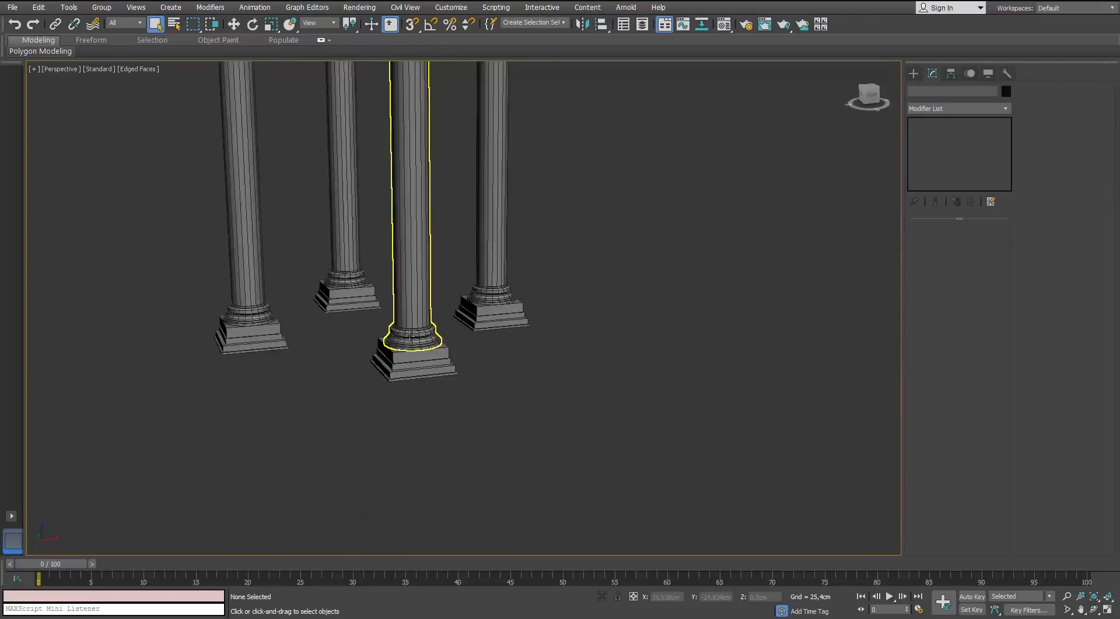
{"action": "left_click", "coordinate": [411, 336]}
{"action": "key", "text": "alt+q"}
Step: Apply an Unwrap UVW modifier to the whole isolated column shaft
{"action": "left_click", "coordinate": [942, 242]}
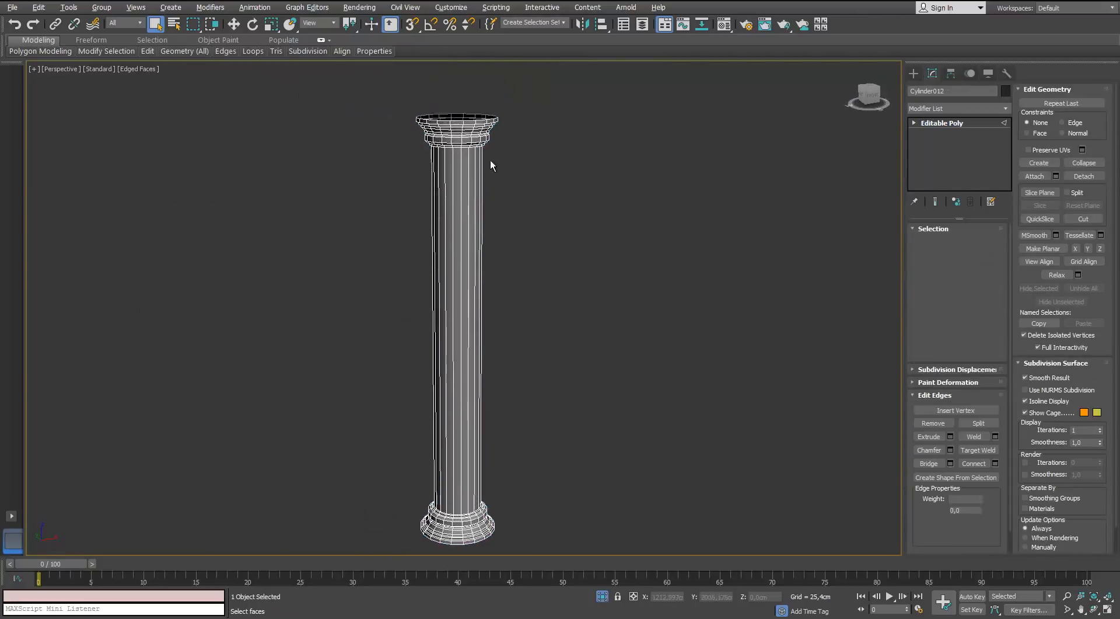
{"action": "scroll", "coordinate": [490, 163], "scroll_direction": "up", "scroll_amount": 4}
{"action": "scroll", "coordinate": [415, 251], "scroll_direction": "down", "scroll_amount": 5}
{"action": "middle_click_drag", "start_coordinate": [415, 250], "coordinate": [412, 288]}
{"action": "middle_click_drag", "start_coordinate": [412, 287], "coordinate": [411, 260]}
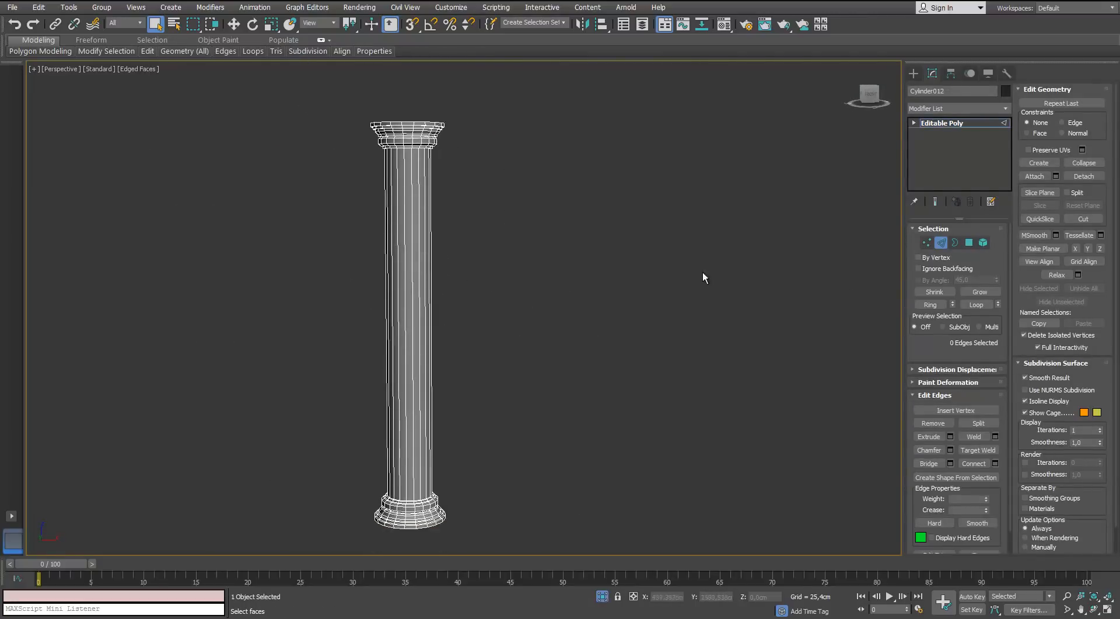
{"action": "left_click", "coordinate": [941, 243]}
{"action": "left_click", "coordinate": [1006, 108]}
{"action": "key", "text": "u"}
{"action": "key", "text": "Return"}
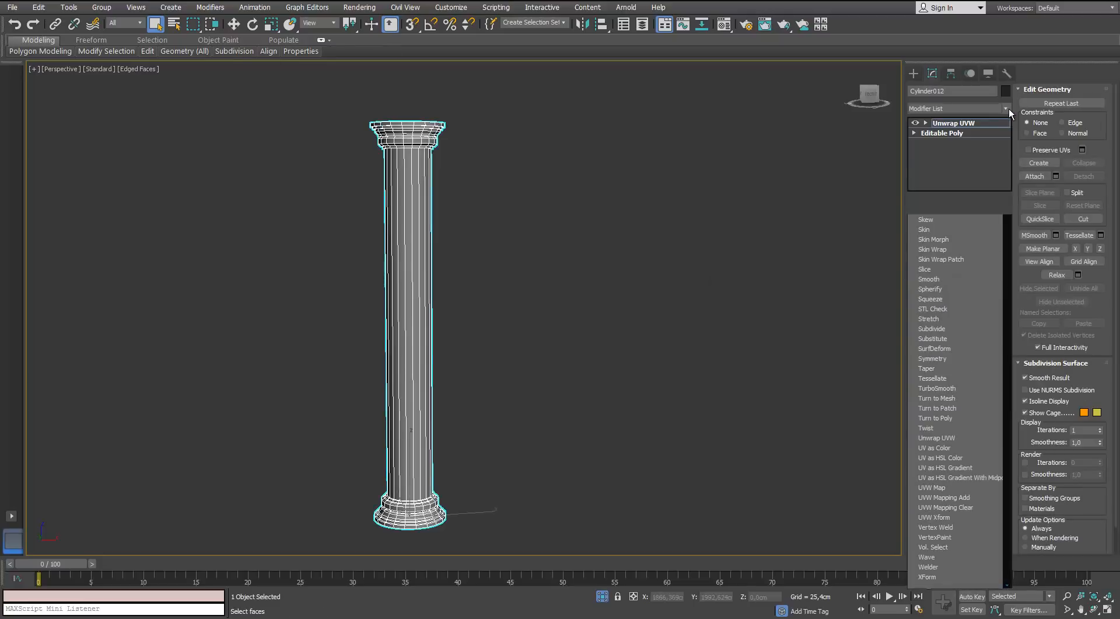
Step: Select all faces of the column shaft and open them in the UV editor
{"action": "middle_click_drag", "start_coordinate": [597, 258], "coordinate": [423, 238]}
{"action": "left_click", "coordinate": [261, 302]}
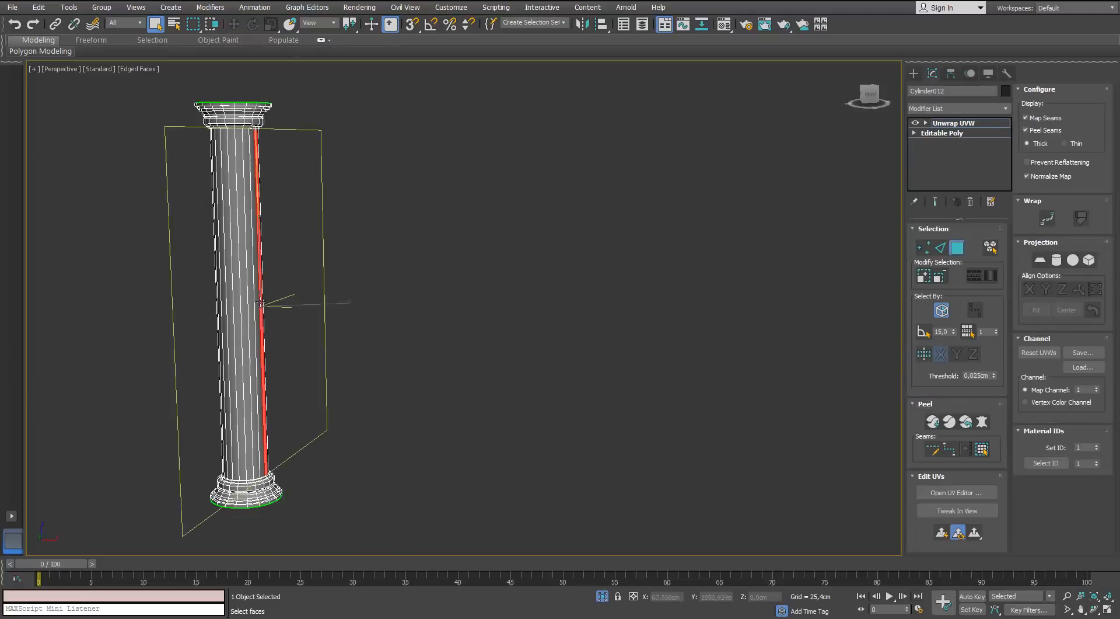
{"action": "key", "text": "ctrl+a"}
{"action": "left_click", "coordinate": [957, 492]}
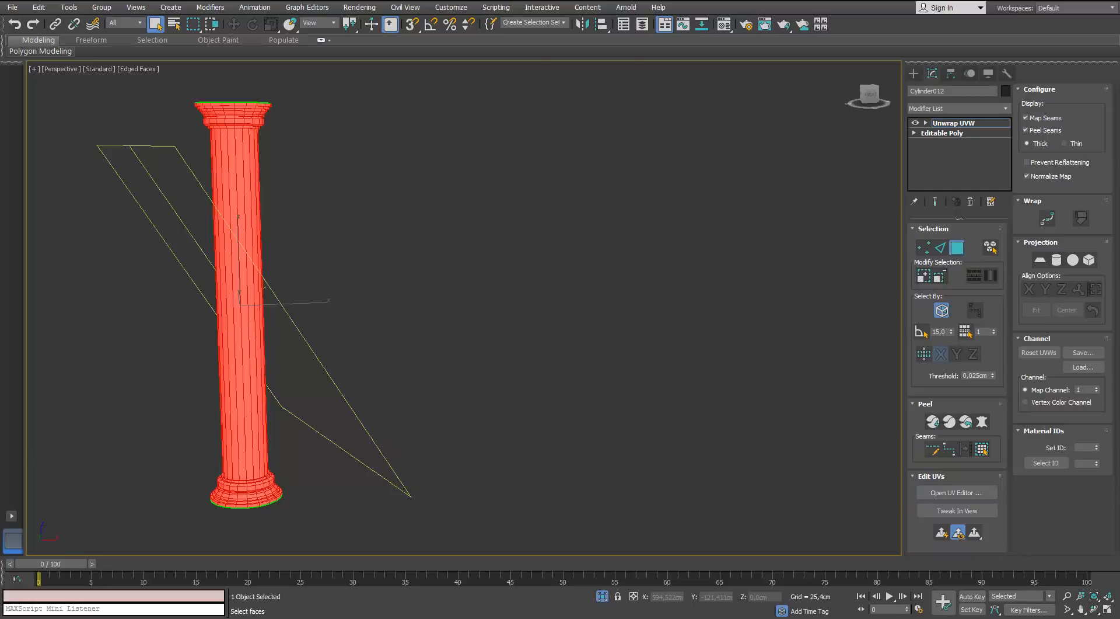
Step: Apply Normal Mapping to all faces of the column shaft with the Box Mapping option
{"action": "left_click_drag", "start_coordinate": [651, 108], "coordinate": [683, 103]}
{"action": "left_click", "coordinate": [535, 112]}
{"action": "left_click", "coordinate": [535, 144]}
{"action": "left_click", "coordinate": [94, 35]}
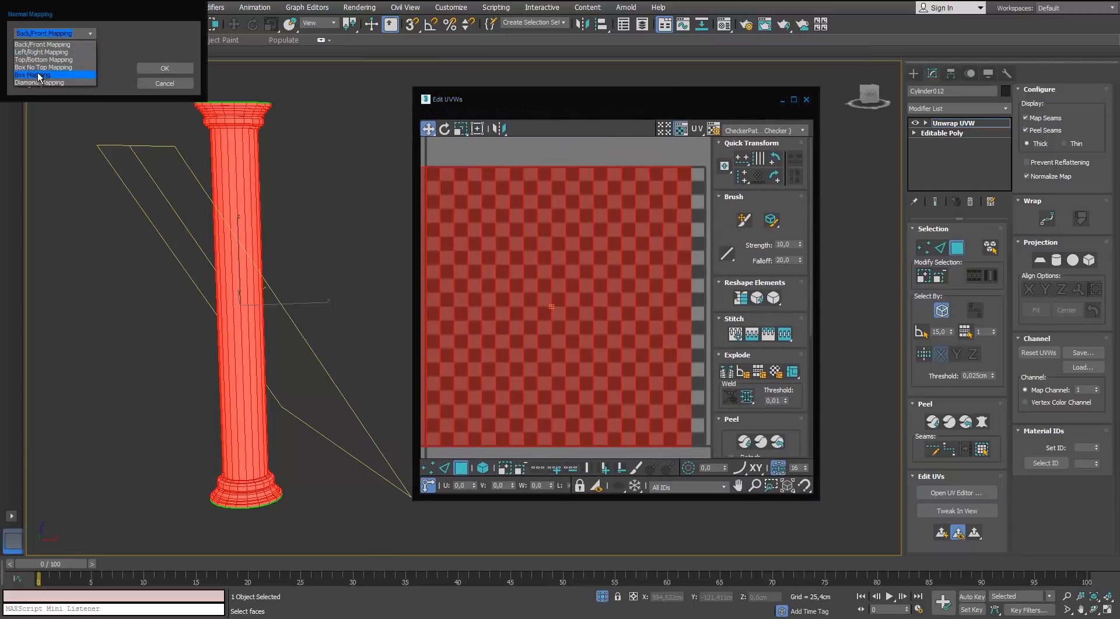
{"action": "left_click", "coordinate": [39, 75]}
{"action": "left_click", "coordinate": [164, 67]}
Step: Maximize the UV editor and pack the column's shells inside the UV tile
{"action": "left_click", "coordinate": [794, 99]}
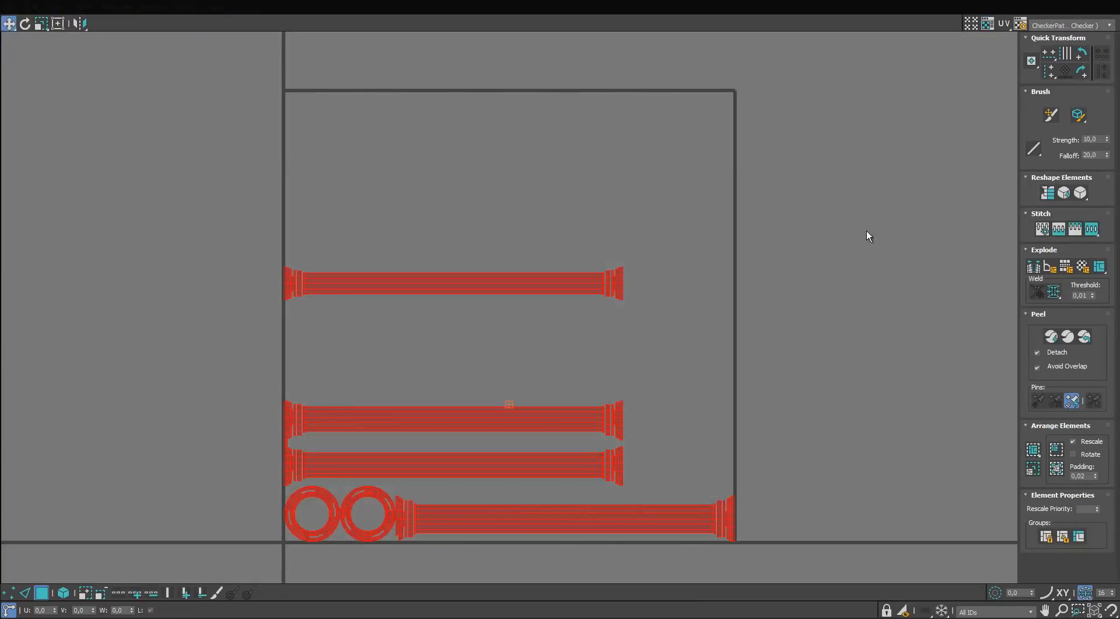
{"action": "left_click", "coordinate": [1037, 465]}
{"action": "scroll", "coordinate": [646, 283], "scroll_direction": "down", "scroll_amount": 2}
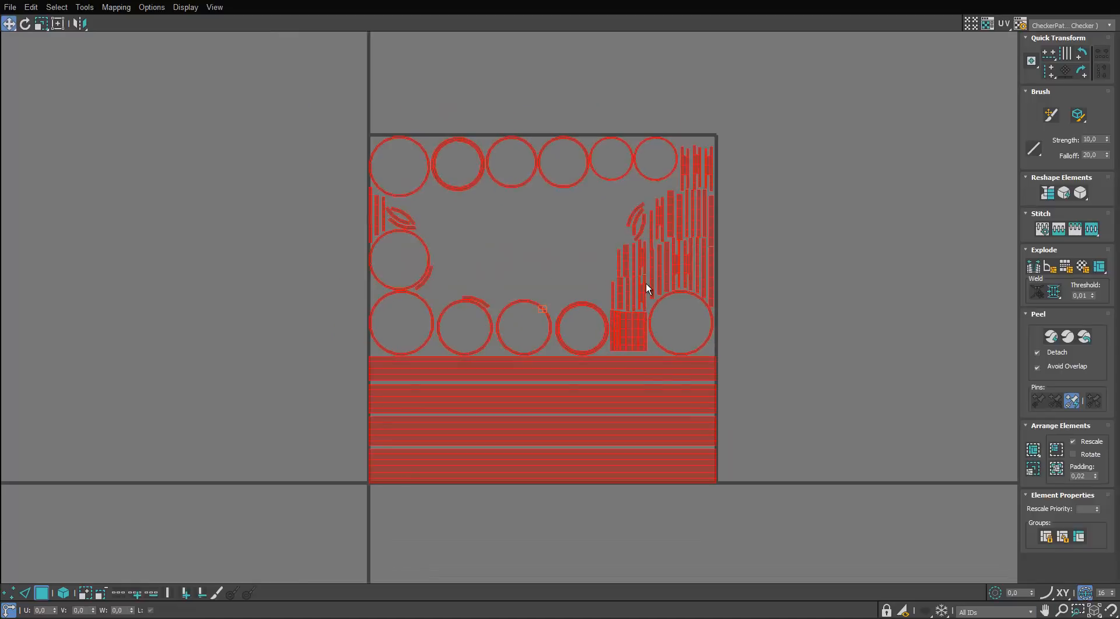
{"action": "scroll", "coordinate": [405, 246], "scroll_direction": "up", "scroll_amount": 2}
Step: Select the small curved shells near the tile's edge and examine where their faces lie on the column capital
{"action": "left_click_drag", "start_coordinate": [393, 215], "coordinate": [395, 215]}
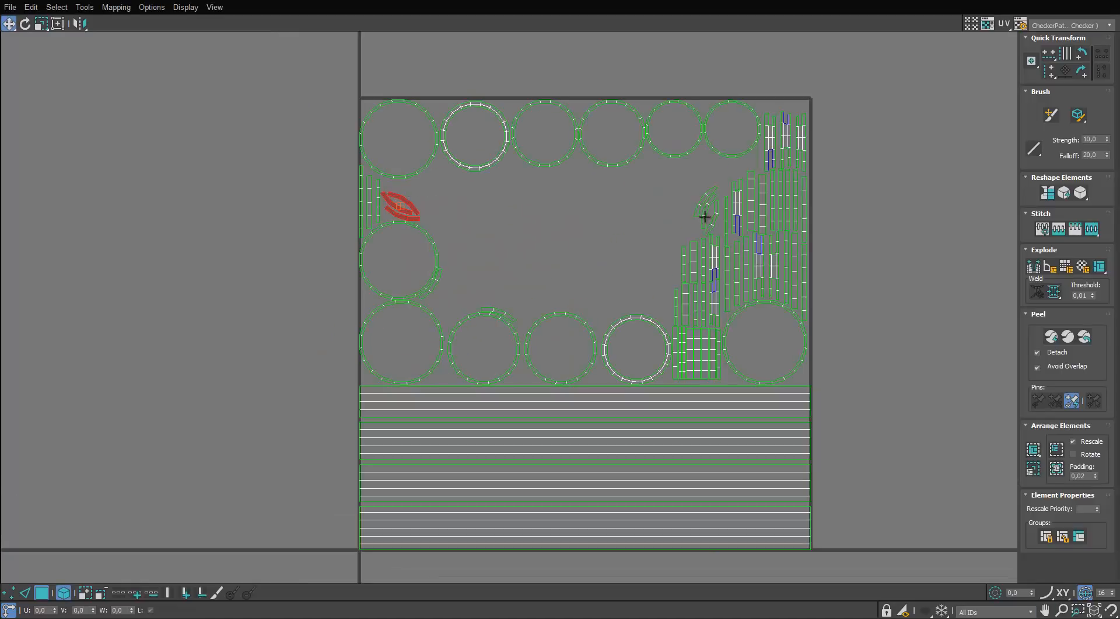
{"action": "left_click_drag", "start_coordinate": [820, 0], "coordinate": [810, 134]}
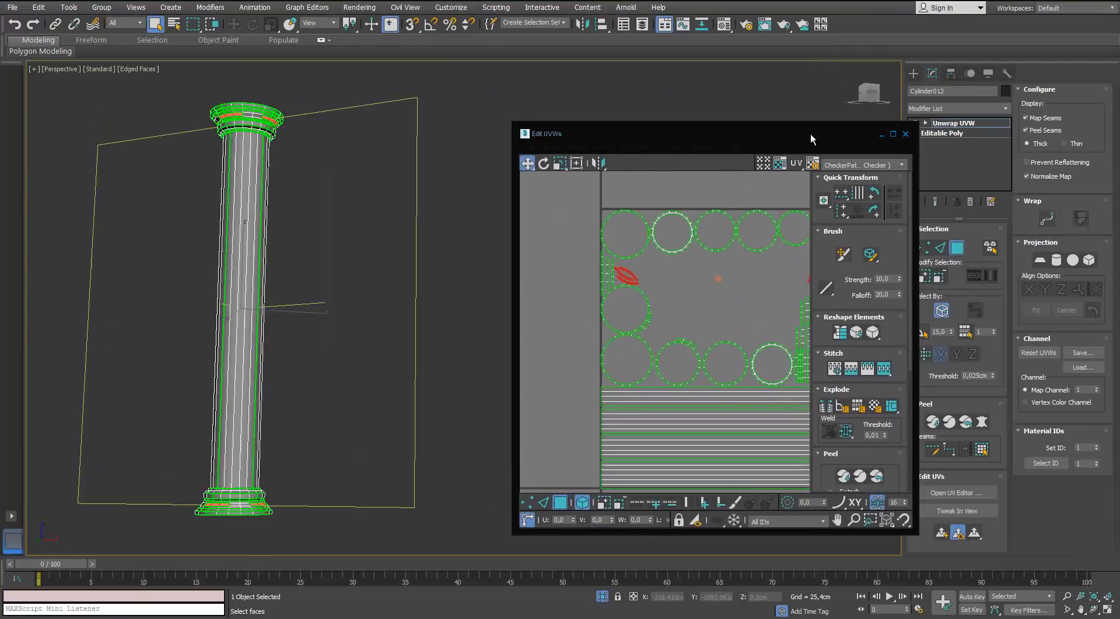
{"action": "middle_click_drag", "start_coordinate": [302, 184], "coordinate": [282, 166], "text": "alt"}
{"action": "scroll", "coordinate": [294, 173], "scroll_direction": "up", "scroll_amount": 3}
{"action": "scroll", "coordinate": [294, 173], "scroll_direction": "down", "scroll_amount": 3}
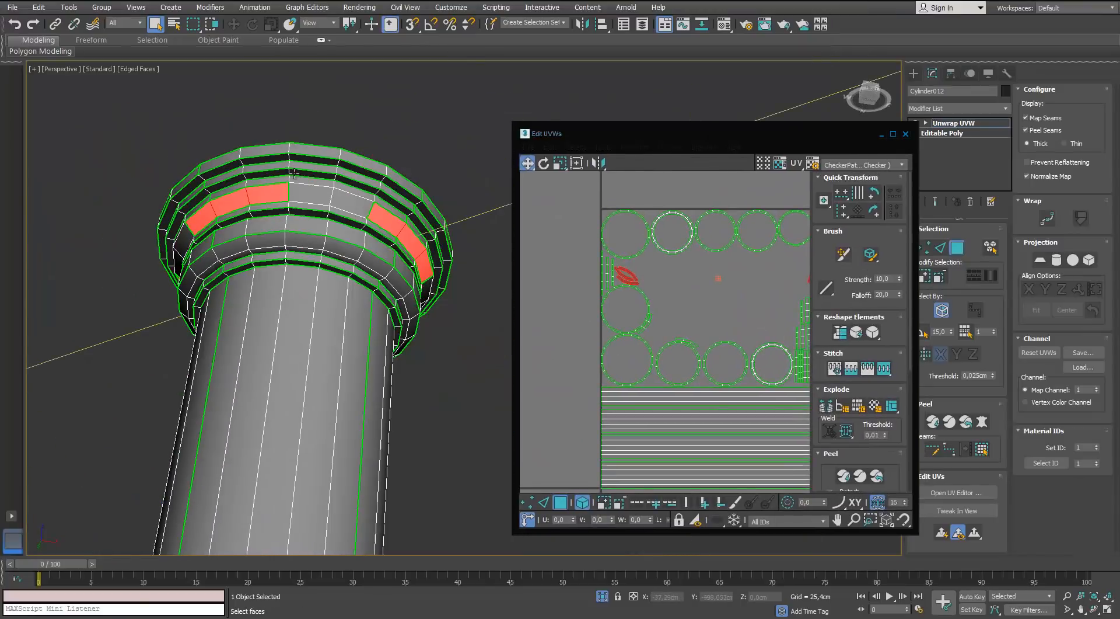
{"action": "scroll", "coordinate": [300, 200], "scroll_direction": "up", "scroll_amount": 2}
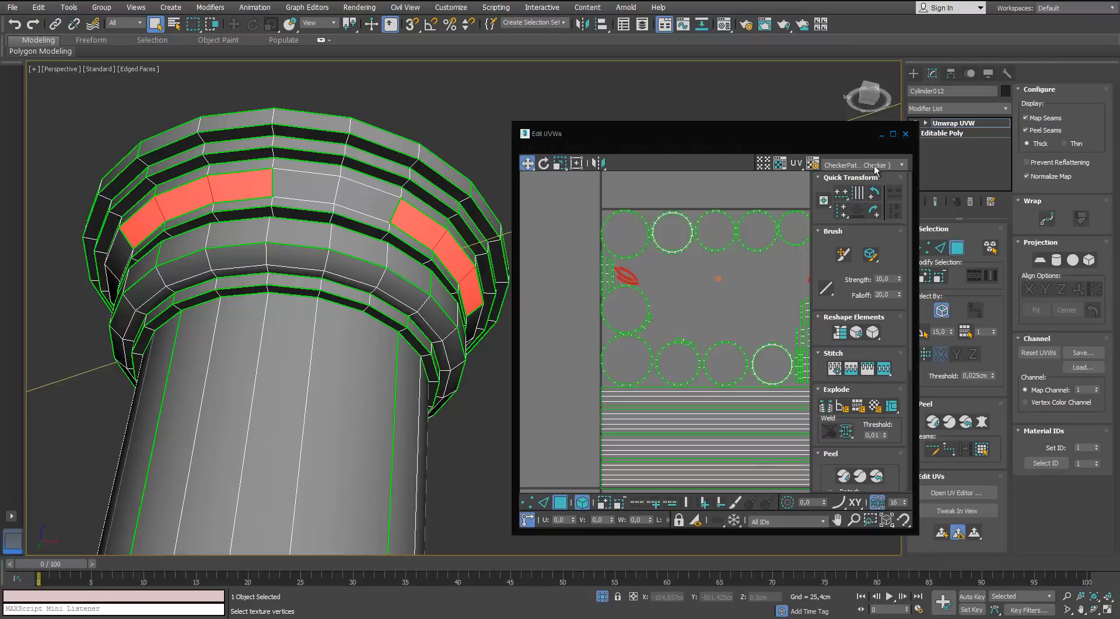
Step: Stitch the long shaft strips together along their outer edges into a single rectangular shell
{"action": "left_click", "coordinate": [892, 135]}
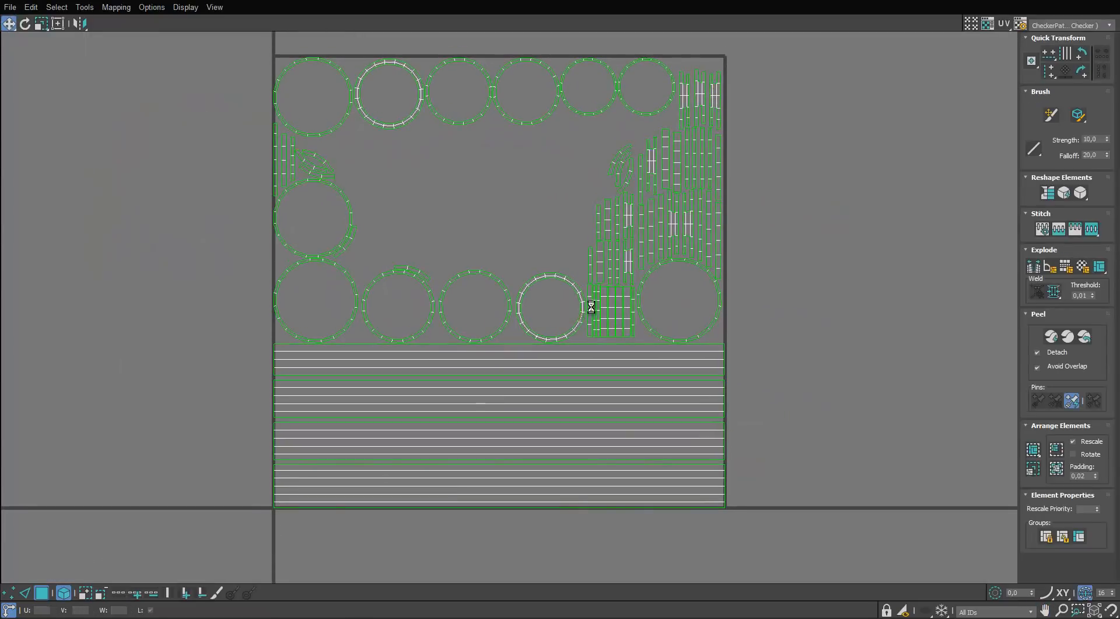
{"action": "left_click", "coordinate": [455, 505]}
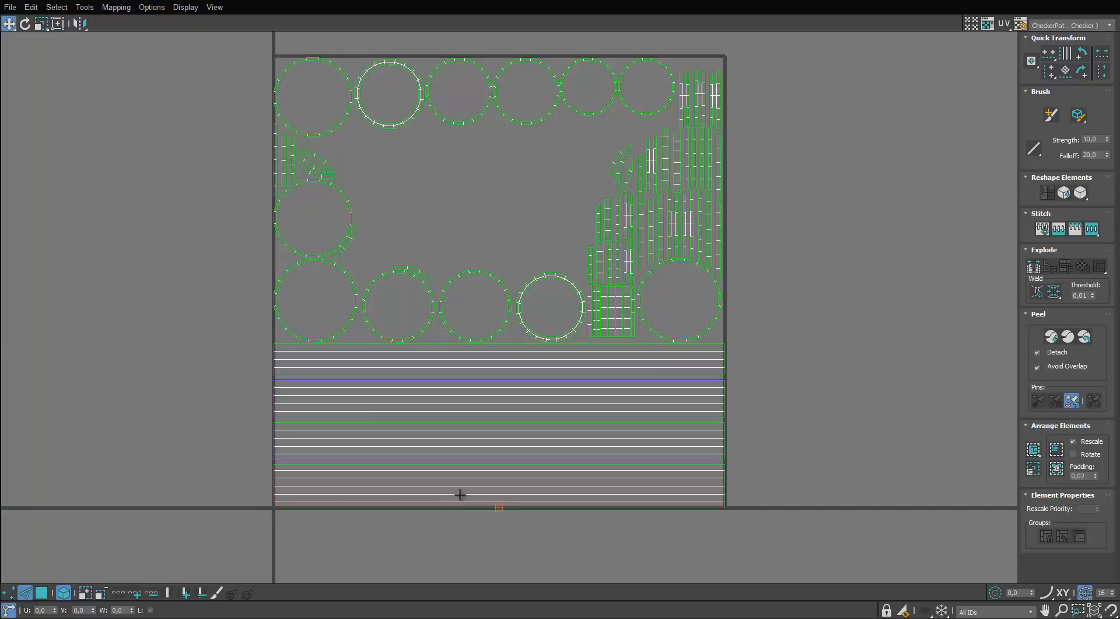
{"action": "key", "text": "s"}
{"action": "key", "text": "s"}
{"action": "middle_click_drag", "start_coordinate": [462, 556], "coordinate": [458, 461]}
{"action": "left_click", "coordinate": [470, 487]}
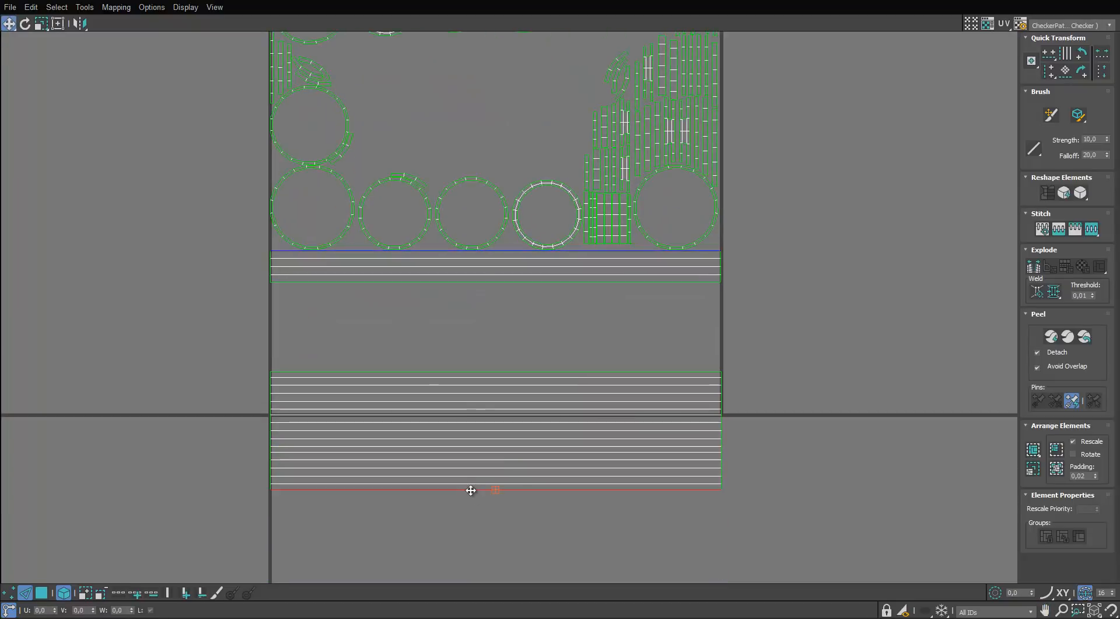
{"action": "key", "text": "s"}
Step: Move the stitched shaft shell and one large ring shell out of the UV tile onto the empty area beside it
{"action": "scroll", "coordinate": [471, 486], "scroll_direction": "down", "scroll_amount": 3}
{"action": "left_click_drag", "start_coordinate": [488, 461], "coordinate": [761, 384]}
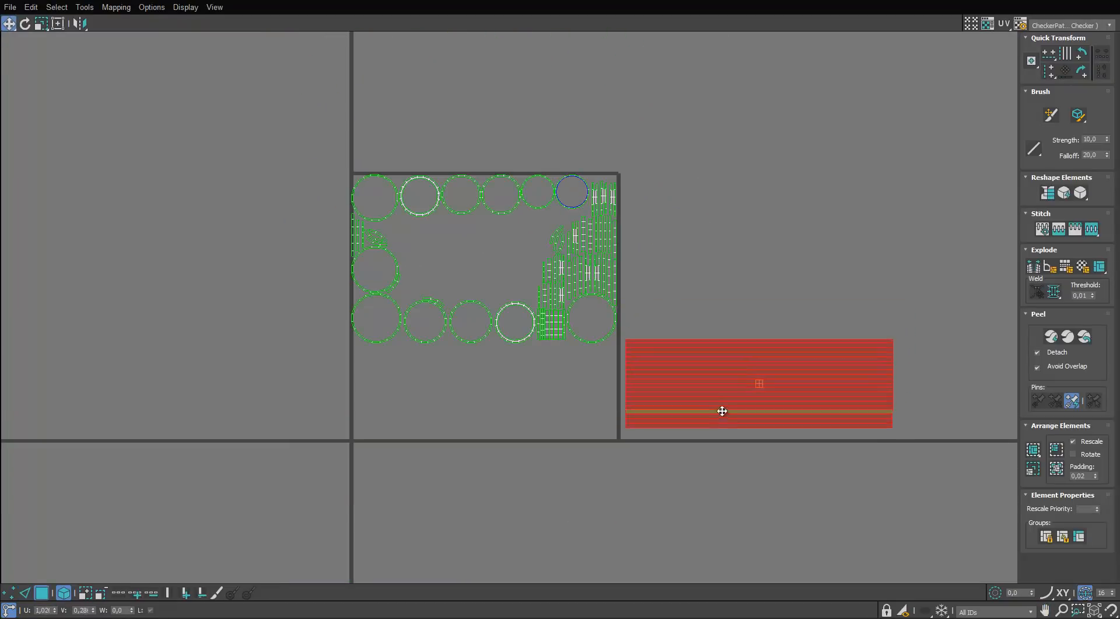
{"action": "scroll", "coordinate": [599, 319], "scroll_direction": "up", "scroll_amount": 2}
{"action": "left_click", "coordinate": [583, 346]}
{"action": "left_click_drag", "start_coordinate": [583, 347], "coordinate": [662, 336]}
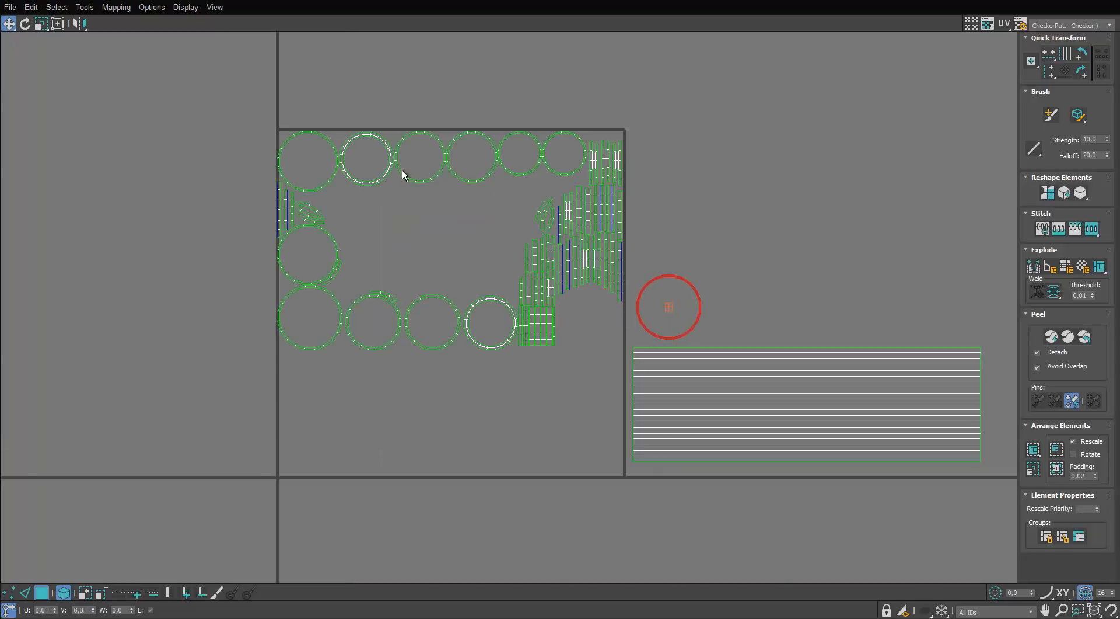
Step: Move the remaining ring shells out of the tile into two rows above the shaft shell, nesting the last one around a smaller ring
{"action": "left_click_drag", "start_coordinate": [432, 187], "coordinate": [429, 187]}
{"action": "scroll", "coordinate": [372, 175], "scroll_direction": "up", "scroll_amount": 3}
{"action": "left_click", "coordinate": [374, 194]}
{"action": "scroll", "coordinate": [408, 211], "scroll_direction": "down", "scroll_amount": 2}
{"action": "middle_click_drag", "start_coordinate": [492, 305], "coordinate": [484, 268]}
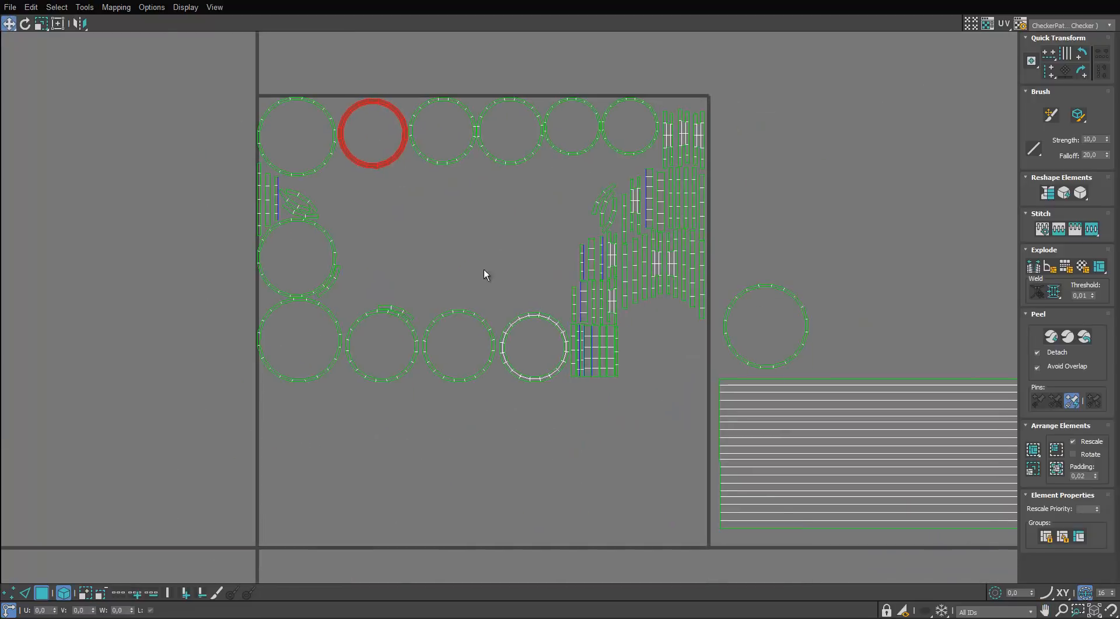
{"action": "left_click", "coordinate": [330, 318]}
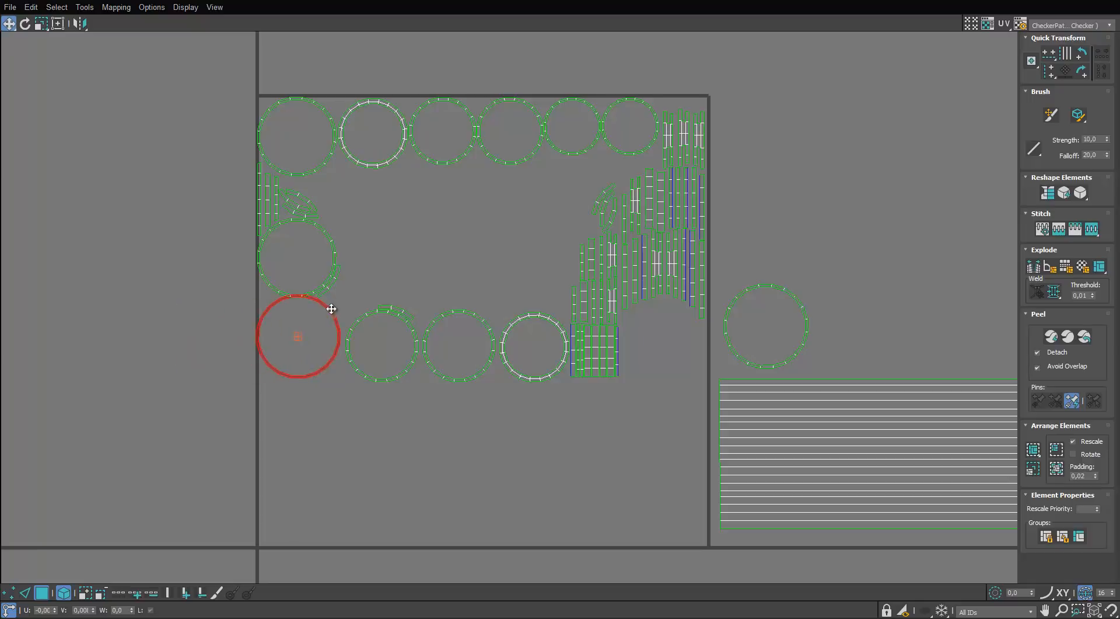
{"action": "left_click_drag", "start_coordinate": [545, 398], "coordinate": [423, 372]}
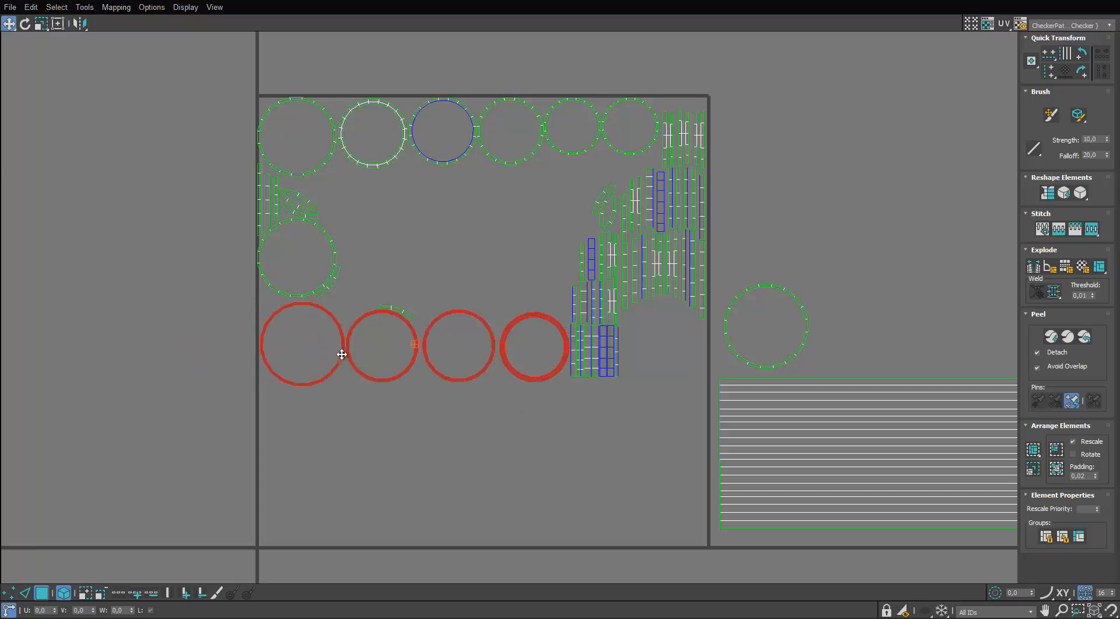
{"action": "left_click_drag", "start_coordinate": [342, 354], "coordinate": [893, 340]}
{"action": "left_click_drag", "start_coordinate": [621, 117], "coordinate": [784, 262]}
{"action": "scroll", "coordinate": [812, 247], "scroll_direction": "down", "scroll_amount": 2}
{"action": "middle_click_drag", "start_coordinate": [812, 247], "coordinate": [682, 248]}
{"action": "left_click", "coordinate": [318, 249]}
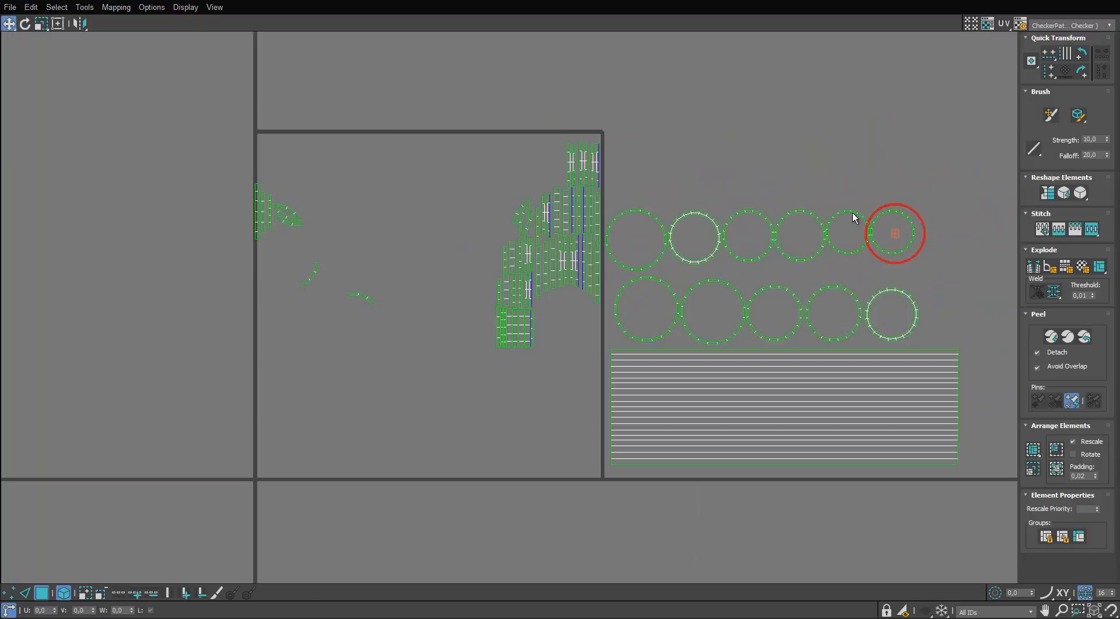
Step: Move the stitched narrow strip shells out of the UV tile to the far side of the ring shells
{"action": "middle_click_drag", "start_coordinate": [601, 203], "coordinate": [594, 190]}
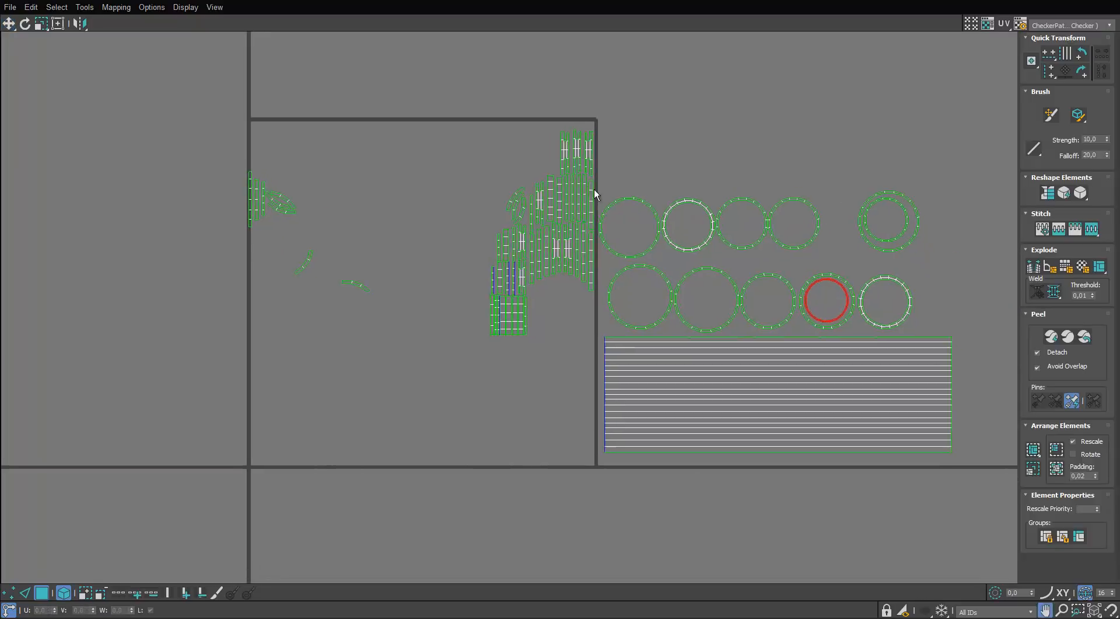
{"action": "scroll", "coordinate": [552, 145], "scroll_direction": "up", "scroll_amount": 2}
{"action": "middle_click_drag", "start_coordinate": [552, 145], "coordinate": [551, 160]}
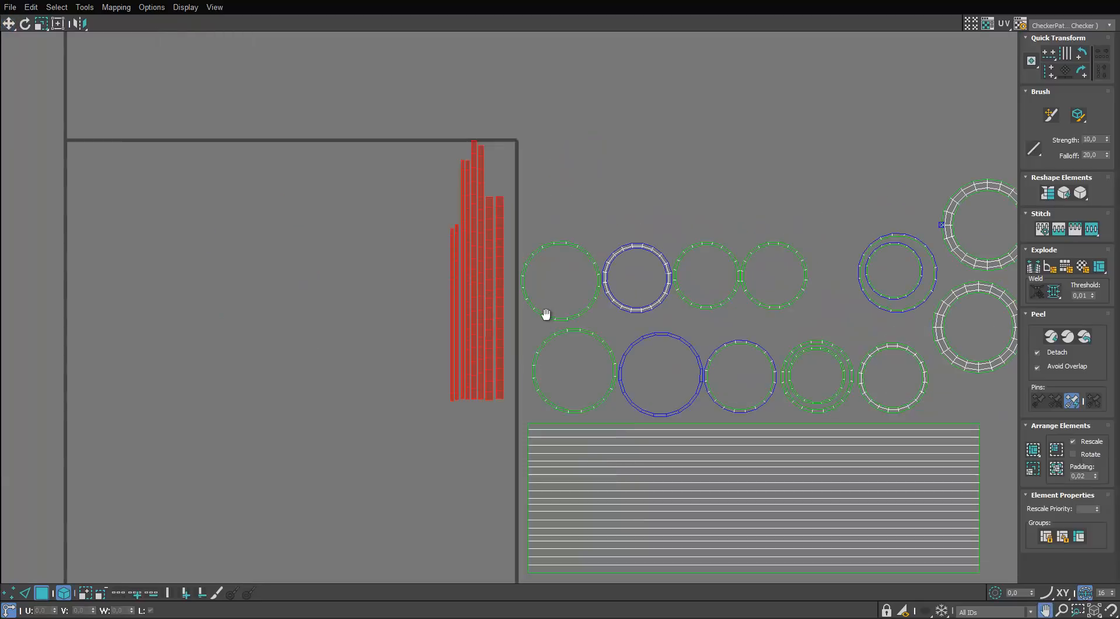
{"action": "middle_click_drag", "start_coordinate": [546, 313], "coordinate": [419, 305]}
{"action": "scroll", "coordinate": [420, 305], "scroll_direction": "down", "scroll_amount": 2}
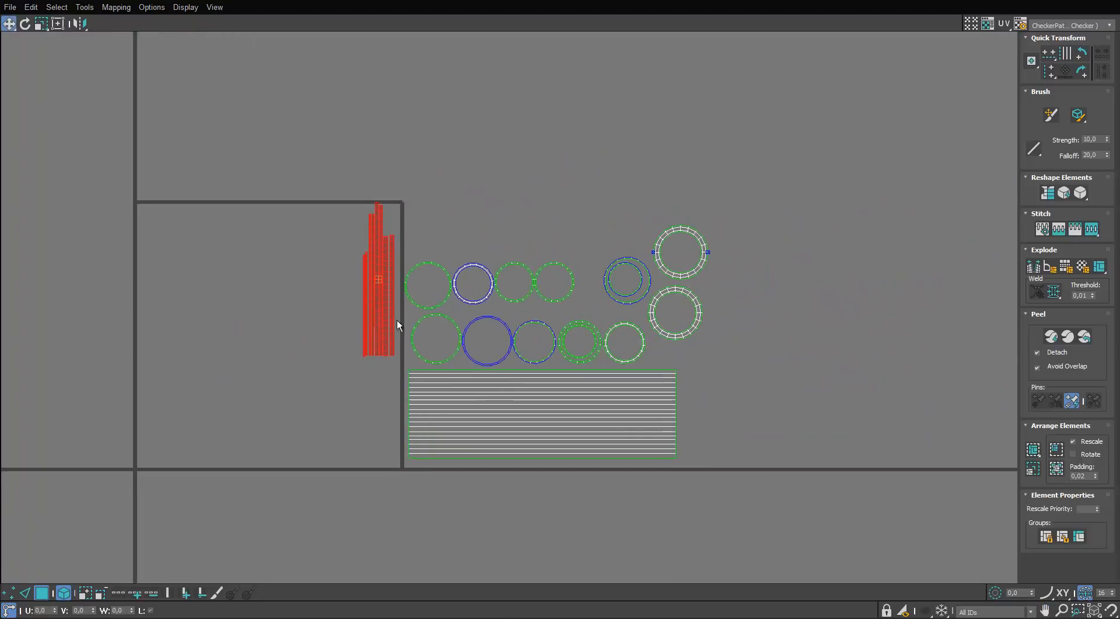
{"action": "left_click_drag", "start_coordinate": [416, 324], "coordinate": [743, 333]}
Step: Shift the nested rings and the two wide ring shells closer to the two rows of ring shells
{"action": "scroll", "coordinate": [618, 292], "scroll_direction": "up", "scroll_amount": 3}
{"action": "left_click", "coordinate": [695, 257]}
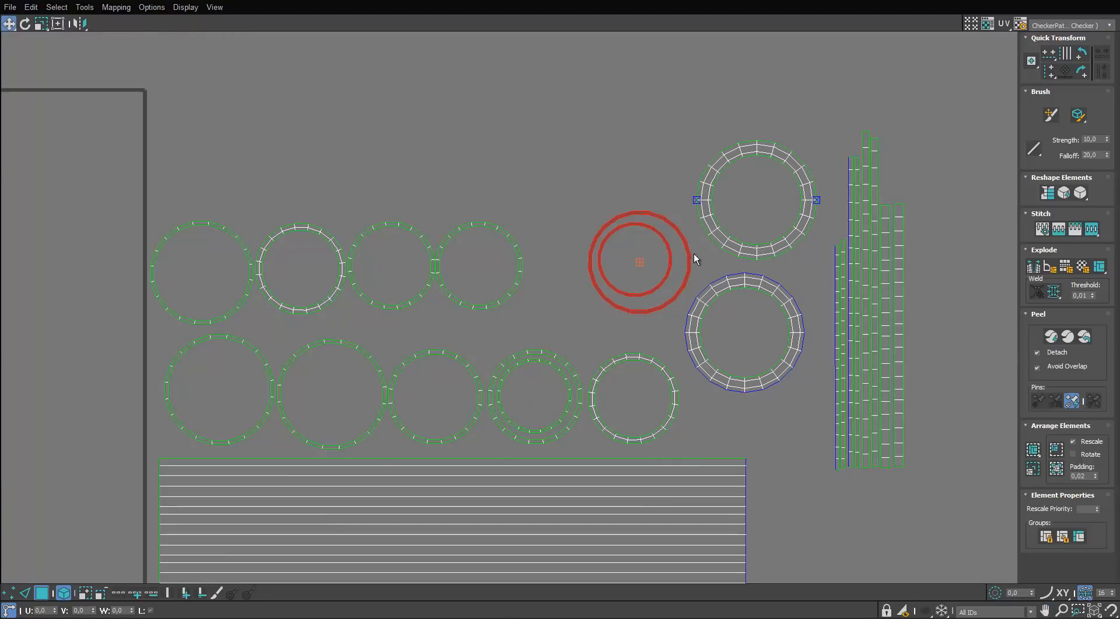
{"action": "left_click_drag", "start_coordinate": [695, 257], "coordinate": [659, 284]}
{"action": "left_click_drag", "start_coordinate": [749, 286], "coordinate": [751, 347]}
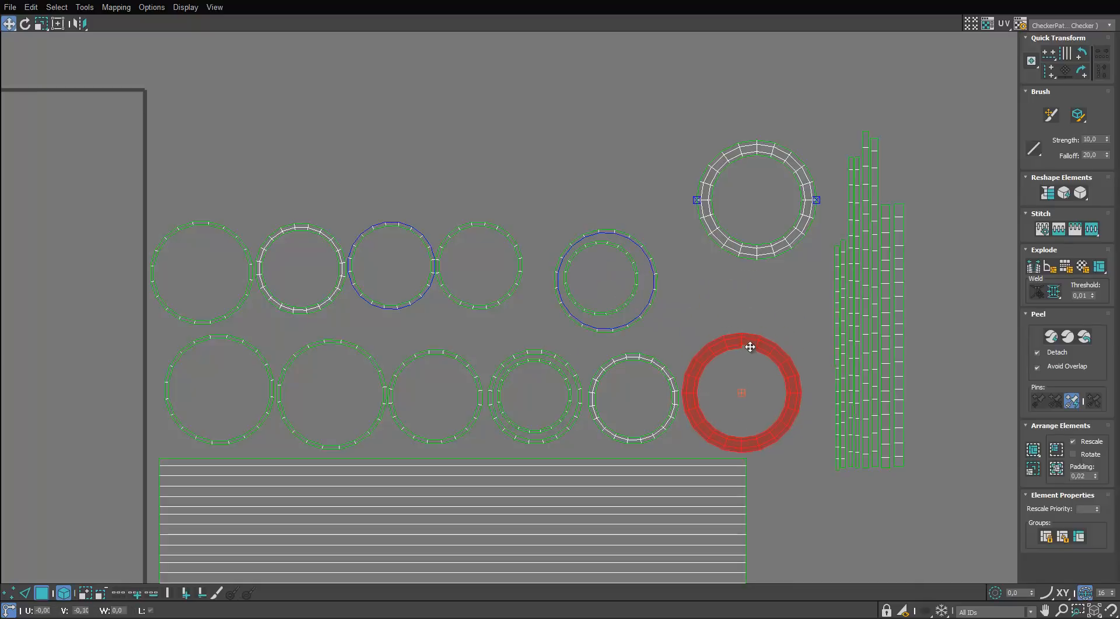
{"action": "left_click_drag", "start_coordinate": [782, 235], "coordinate": [765, 306]}
{"action": "left_click_drag", "start_coordinate": [815, 407], "coordinate": [816, 409]}
Step: Scale all the column's arranged shells down together beside the UV tile and restore the editor to a floating window
{"action": "scroll", "coordinate": [827, 337], "scroll_direction": "down", "scroll_amount": 3}
{"action": "left_click_drag", "start_coordinate": [903, 252], "coordinate": [542, 522]}
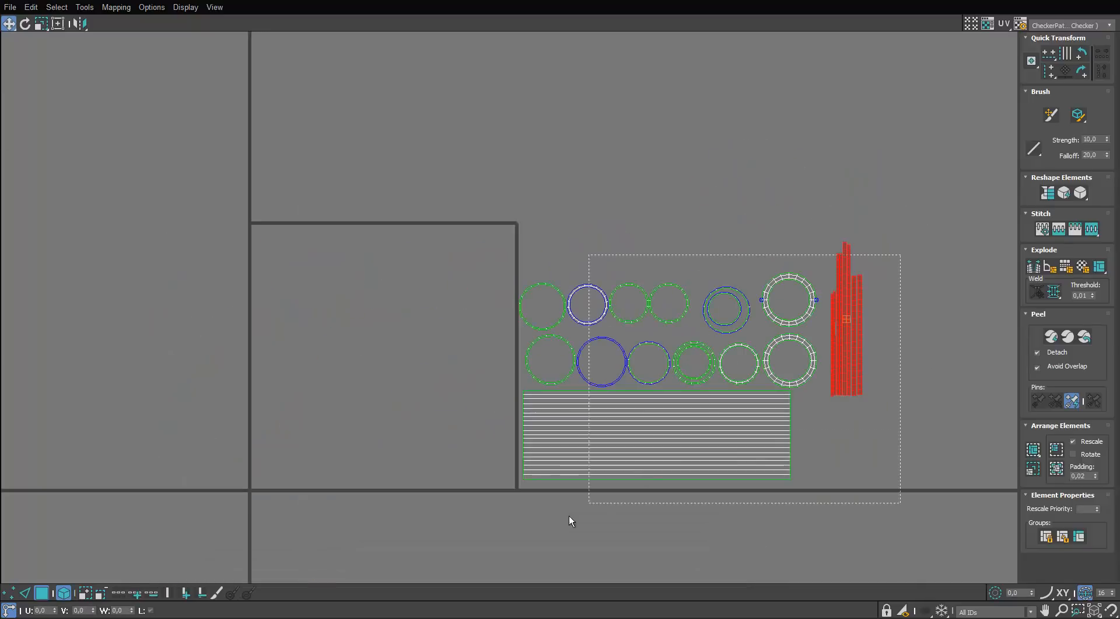
{"action": "key", "text": "r"}
{"action": "left_click_drag", "start_coordinate": [650, 428], "coordinate": [596, 467]}
{"action": "key", "text": "w"}
{"action": "left_click", "coordinate": [601, 513]}
{"action": "left_click", "coordinate": [1102, 1]}
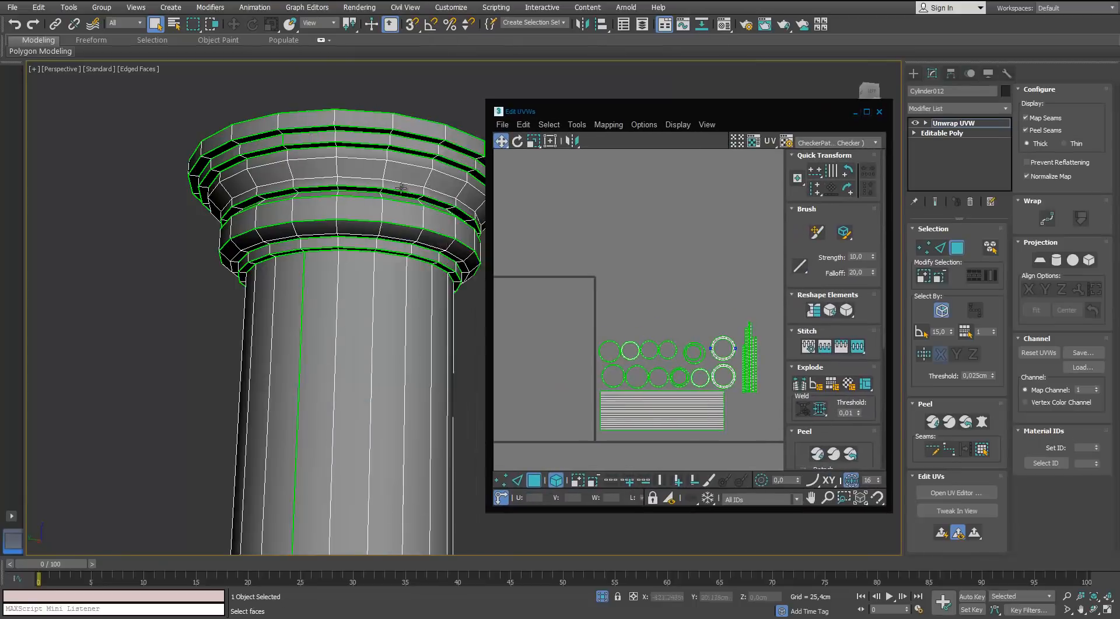
Step: Apply the checker material 02 - Default to the front column and close the Material Editor
{"action": "scroll", "coordinate": [382, 199], "scroll_direction": "down", "scroll_amount": 5}
{"action": "scroll", "coordinate": [350, 514], "scroll_direction": "down", "scroll_amount": 6}
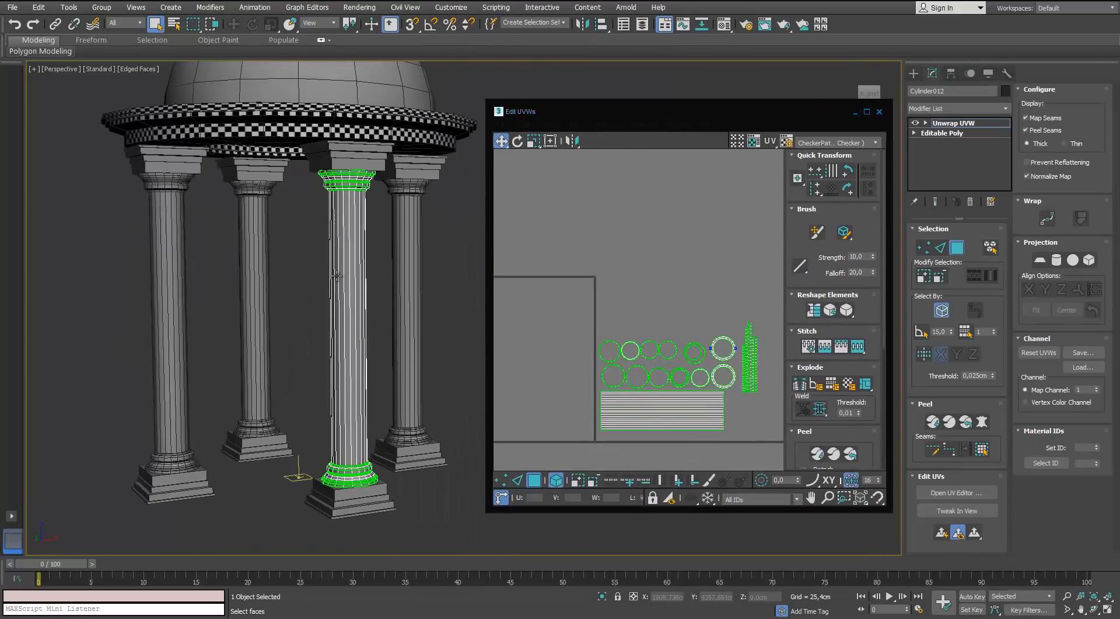
{"action": "key", "text": "m"}
{"action": "left_click_drag", "start_coordinate": [651, 171], "coordinate": [359, 233]}
{"action": "scroll", "coordinate": [350, 318], "scroll_direction": "up", "scroll_amount": 5}
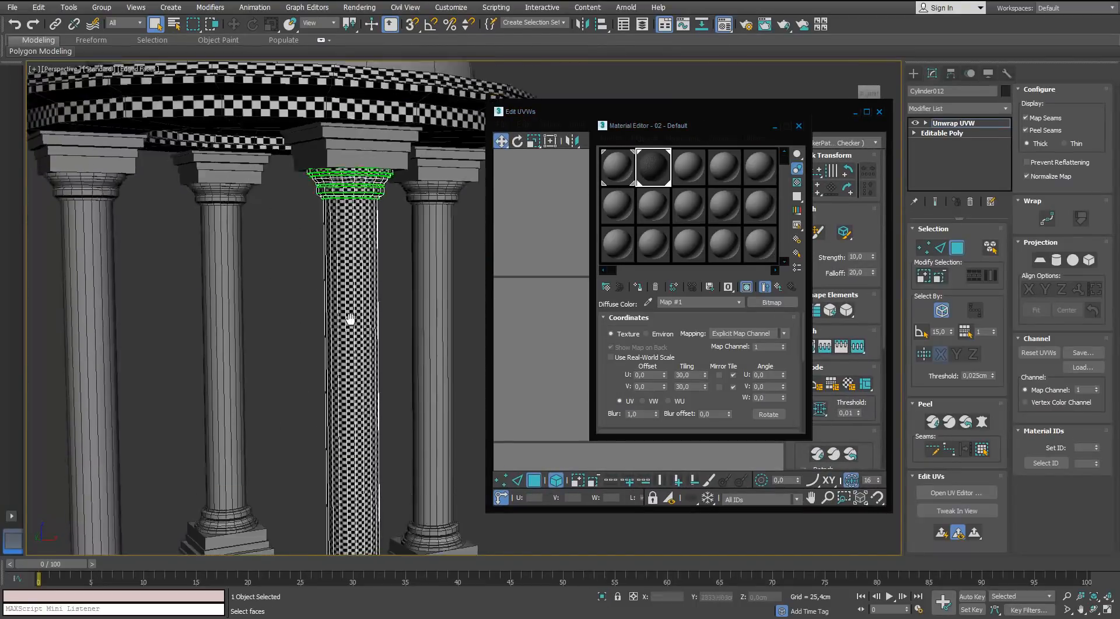
{"action": "left_click", "coordinate": [799, 128]}
Step: Scale all the column's shells down until the checker size suits the roof ring, and place them beside the tile's lower corner
{"action": "key", "text": "ctrl+a"}
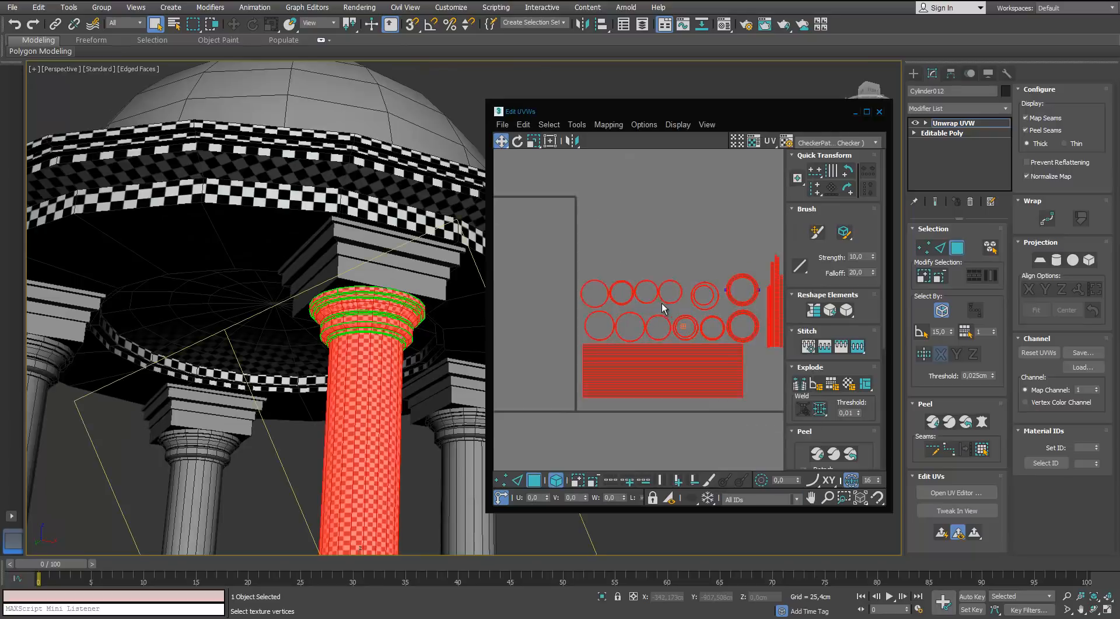
{"action": "scroll", "coordinate": [642, 379], "scroll_direction": "down", "scroll_amount": 3}
{"action": "left_click_drag", "start_coordinate": [659, 403], "coordinate": [660, 408]}
{"action": "middle_click_drag", "start_coordinate": [409, 374], "coordinate": [414, 308], "text": "alt"}
{"action": "left_click_drag", "start_coordinate": [686, 343], "coordinate": [686, 346]}
{"action": "middle_click_drag", "start_coordinate": [420, 309], "coordinate": [397, 397], "text": "alt"}
{"action": "left_click_drag", "start_coordinate": [655, 345], "coordinate": [615, 396]}
{"action": "key", "text": "ctrl+z"}
{"action": "key", "text": "w"}
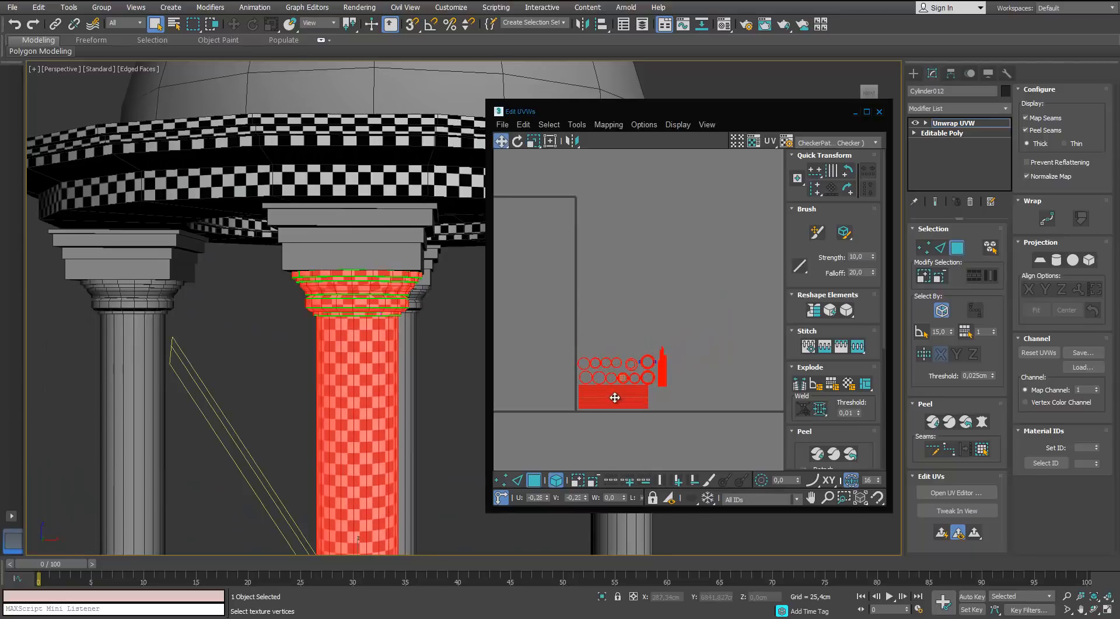
Step: Close the UV editor, deselect the column, and isolate the square capital block above it
{"action": "left_click", "coordinate": [714, 286]}
{"action": "left_click", "coordinate": [880, 112]}
{"action": "left_click", "coordinate": [708, 330]}
{"action": "scroll", "coordinate": [539, 233], "scroll_direction": "down", "scroll_amount": 4}
{"action": "left_click", "coordinate": [465, 226]}
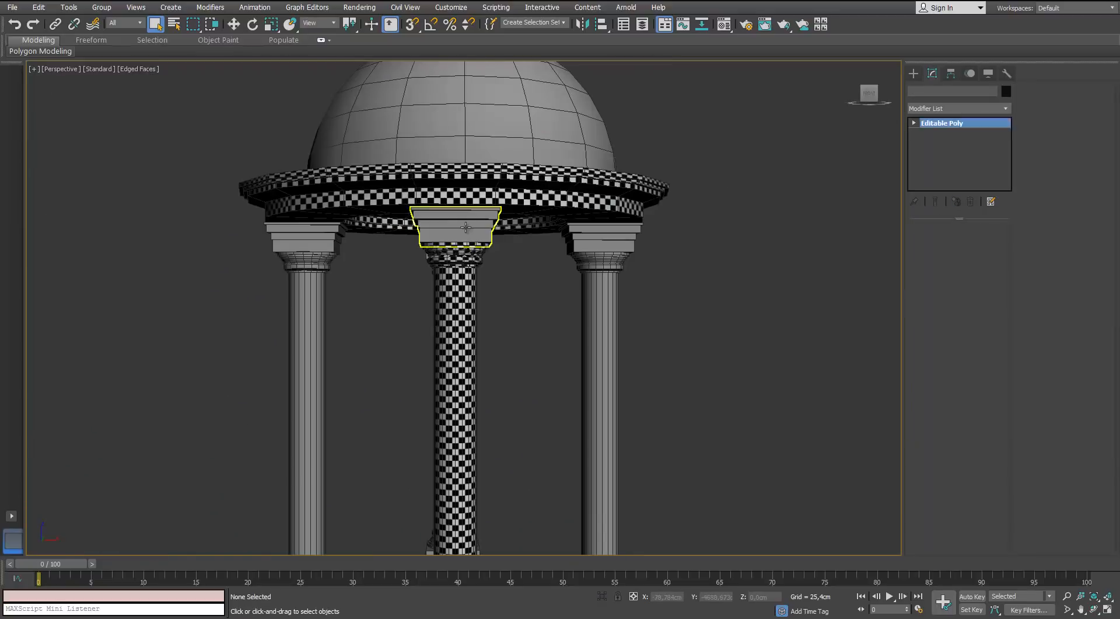
{"action": "key", "text": "alt+q"}
{"action": "middle_click_drag", "start_coordinate": [484, 256], "coordinate": [684, 215], "text": "alt"}
Step: Apply an Unwrap UVW modifier to the capital block and open all its faces in the UV editor
{"action": "left_click", "coordinate": [1005, 108]}
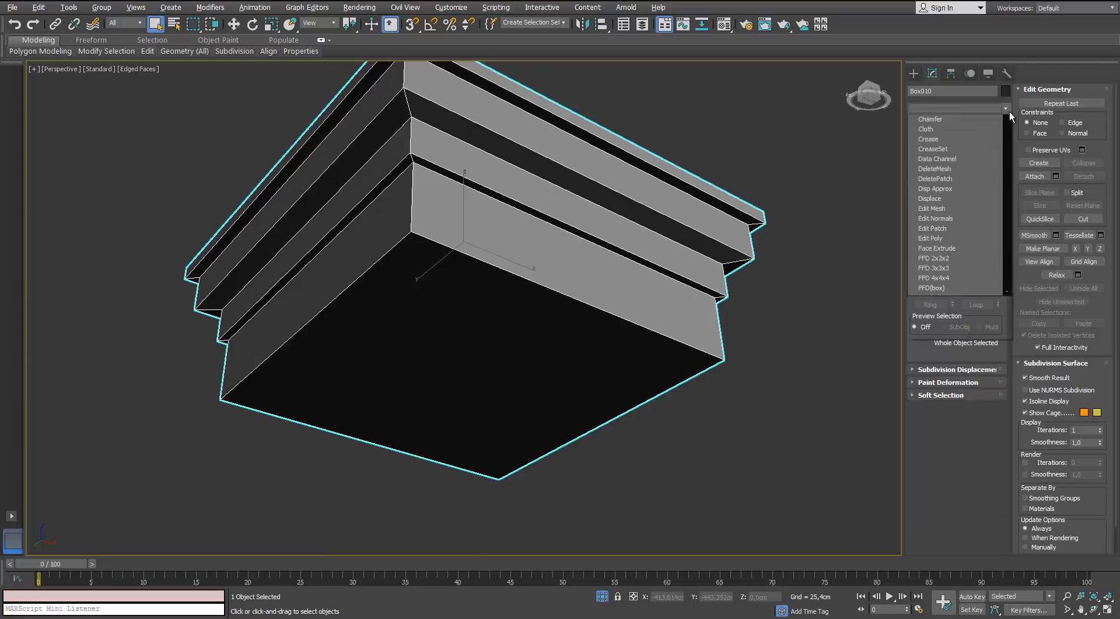
{"action": "scroll", "coordinate": [1010, 111], "scroll_direction": "down", "scroll_amount": 5}
{"action": "left_click", "coordinate": [937, 438]}
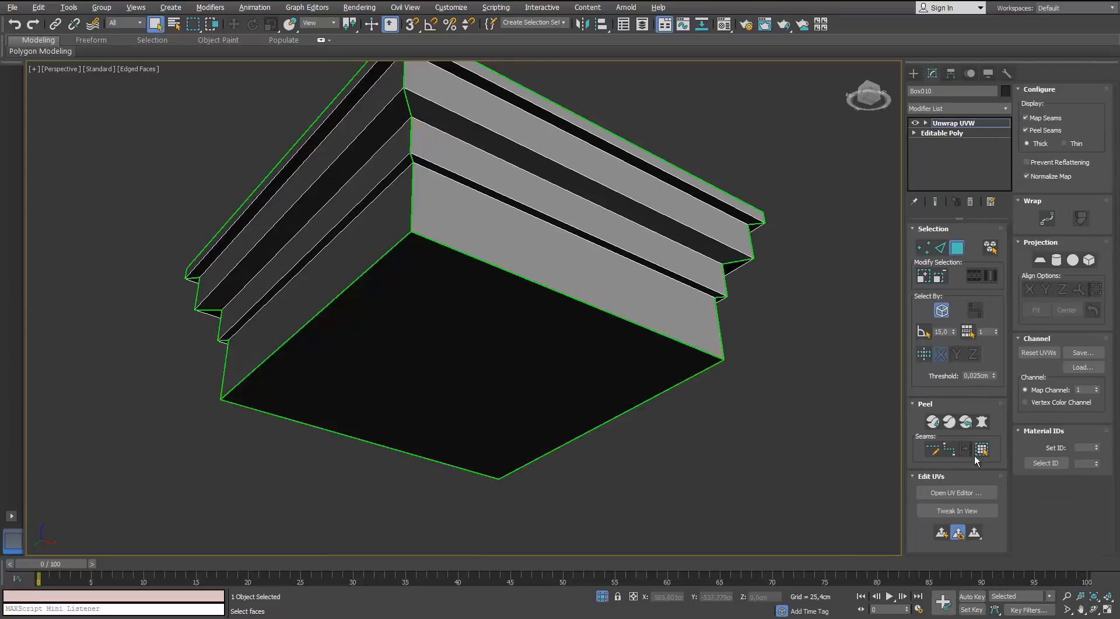
{"action": "left_click", "coordinate": [632, 332]}
{"action": "left_click", "coordinate": [983, 452]}
{"action": "left_click", "coordinate": [955, 492]}
Step: Apply Normal Mapping with Box Mapping to the capital block's faces and pack the resulting shells in the maximized UV editor
{"action": "middle_click_drag", "start_coordinate": [685, 293], "coordinate": [489, 360]}
{"action": "scroll", "coordinate": [595, 322], "scroll_direction": "down", "scroll_amount": 3}
{"action": "left_click_drag", "start_coordinate": [700, 161], "coordinate": [753, 120]}
{"action": "left_click", "coordinate": [556, 133]}
{"action": "left_click", "coordinate": [557, 156]}
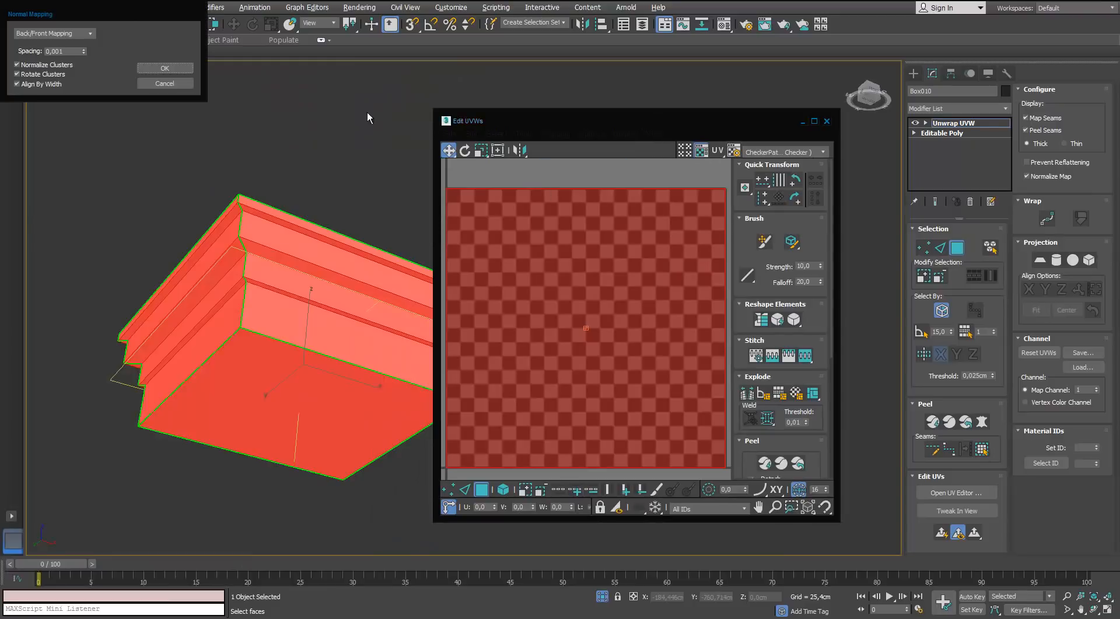
{"action": "left_click", "coordinate": [88, 33]}
{"action": "left_click", "coordinate": [41, 76]}
{"action": "left_click", "coordinate": [165, 68]}
{"action": "left_click", "coordinate": [814, 121]}
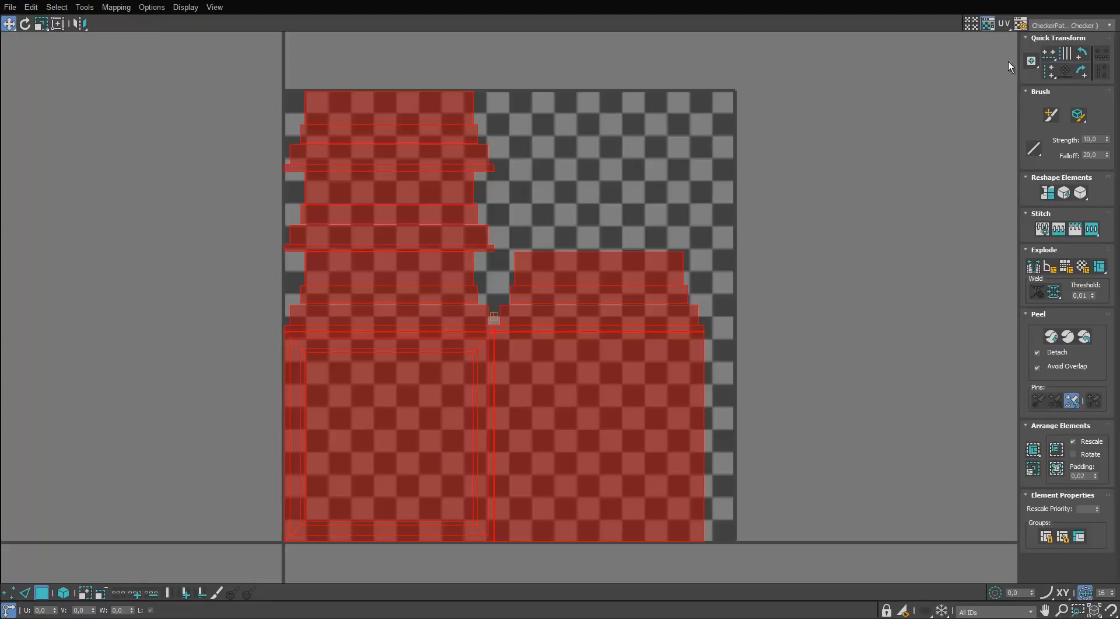
{"action": "left_click", "coordinate": [1033, 449]}
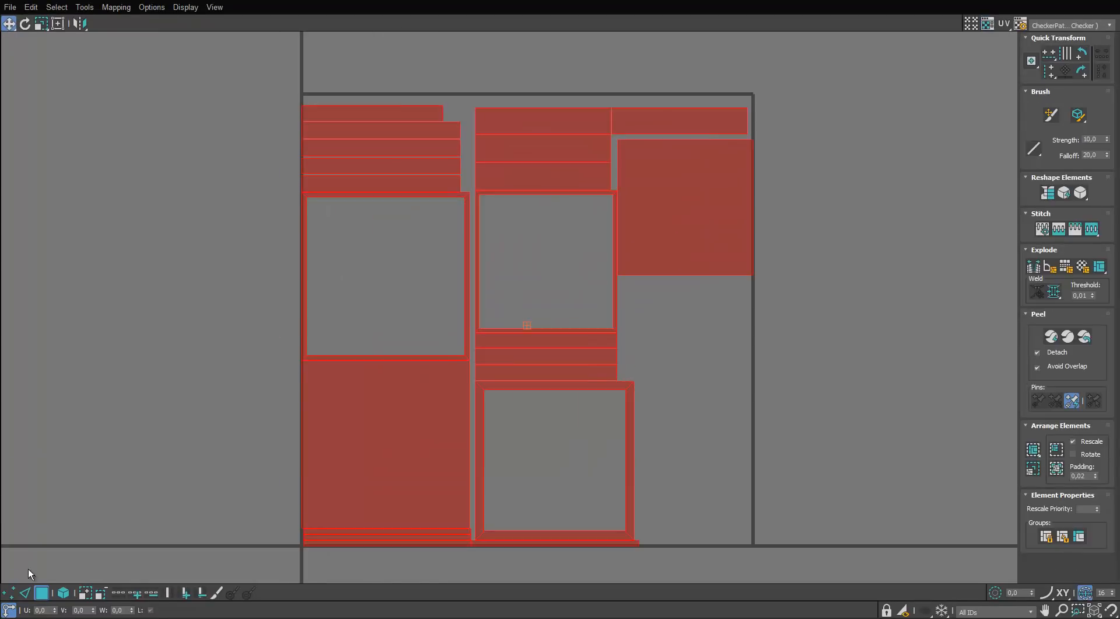
Step: Move the solid square shell partly past the tile's right edge and the thin square frame shell beyond its left edge
{"action": "left_click", "coordinate": [572, 234]}
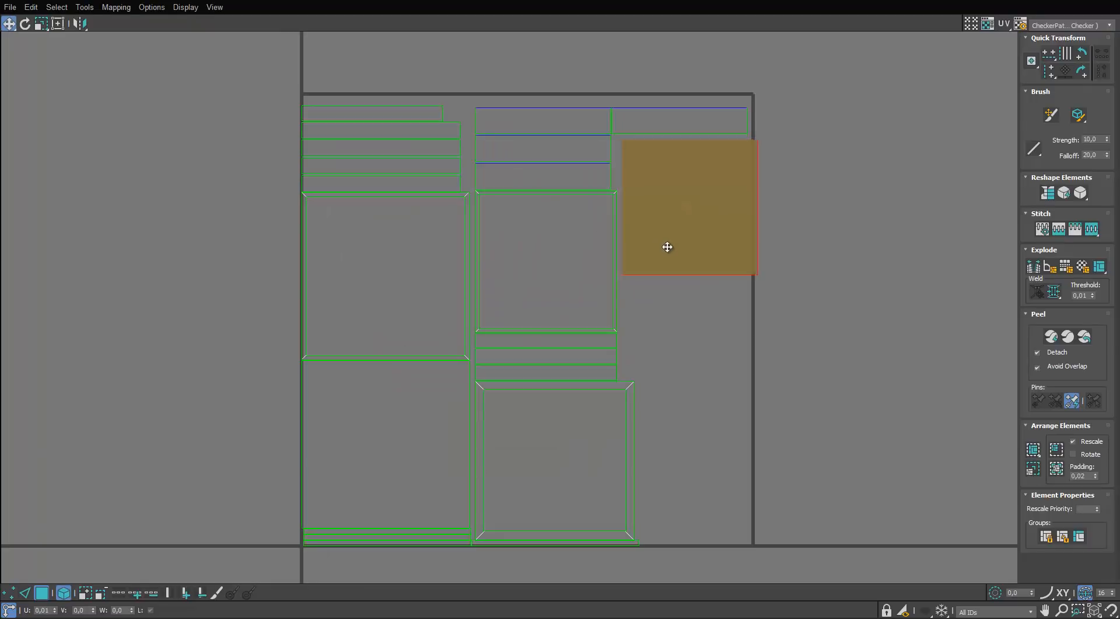
{"action": "left_click_drag", "start_coordinate": [668, 247], "coordinate": [697, 288]}
{"action": "left_click_drag", "start_coordinate": [615, 287], "coordinate": [297, 298]}
{"action": "middle_click_drag", "start_coordinate": [363, 418], "coordinate": [433, 365]}
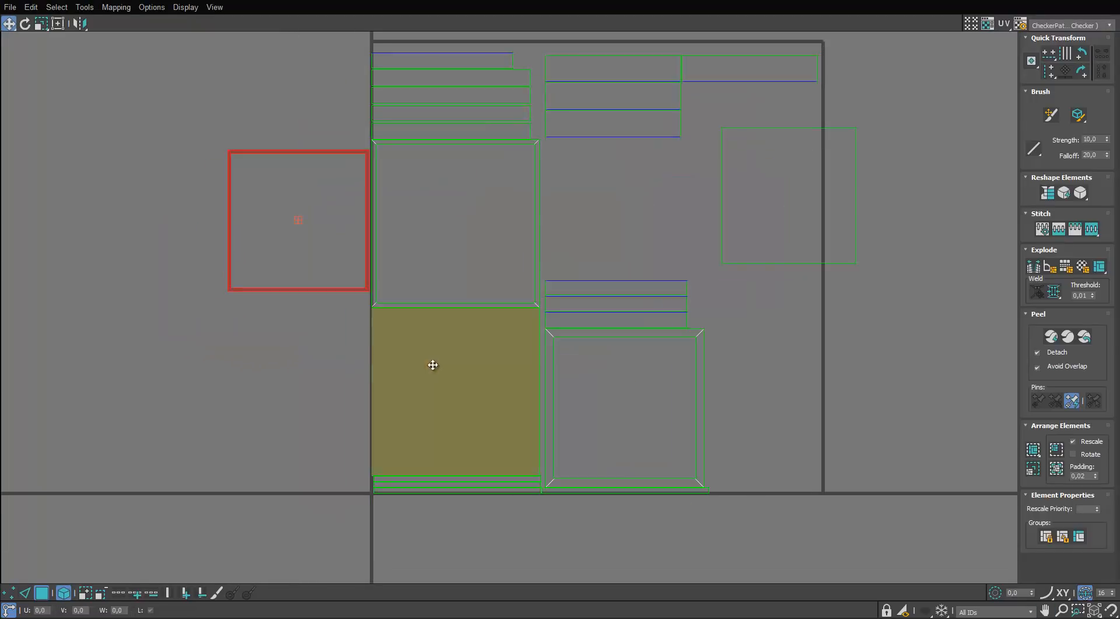
Step: Move the large solid square shell and the large frame shell beyond the tile's left edge, with the frame surrounding the smaller one
{"action": "left_click_drag", "start_coordinate": [433, 365], "coordinate": [254, 360]}
{"action": "left_click_drag", "start_coordinate": [297, 288], "coordinate": [284, 290]}
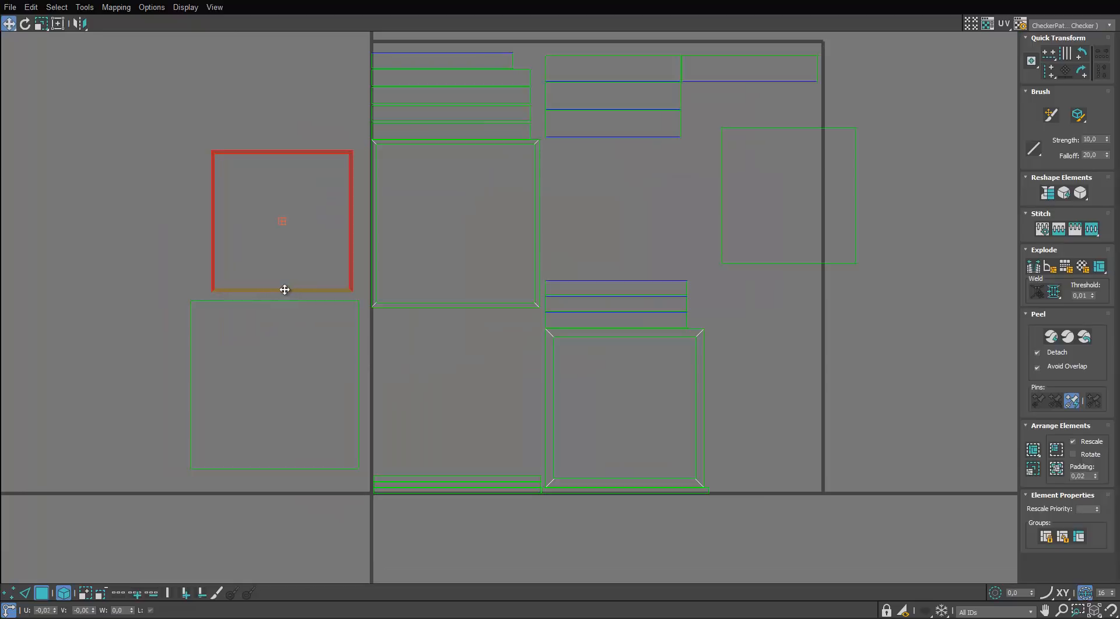
{"action": "left_click", "coordinate": [428, 308]}
{"action": "left_click_drag", "start_coordinate": [427, 310], "coordinate": [248, 302]}
{"action": "scroll", "coordinate": [458, 282], "scroll_direction": "down", "scroll_amount": 2}
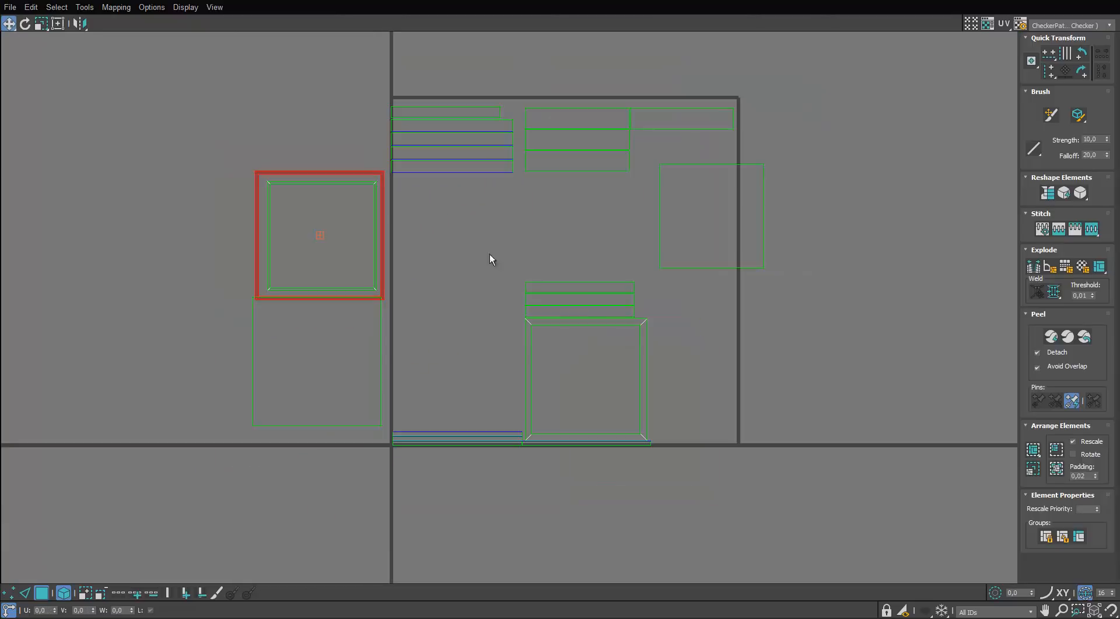
Step: Fit the thick frame shell around the solid square at the tile's right edge, then move both beside the shells outside the left edge
{"action": "left_click", "coordinate": [642, 346]}
{"action": "left_click_drag", "start_coordinate": [643, 346], "coordinate": [767, 181]}
{"action": "scroll", "coordinate": [769, 183], "scroll_direction": "up", "scroll_amount": 2}
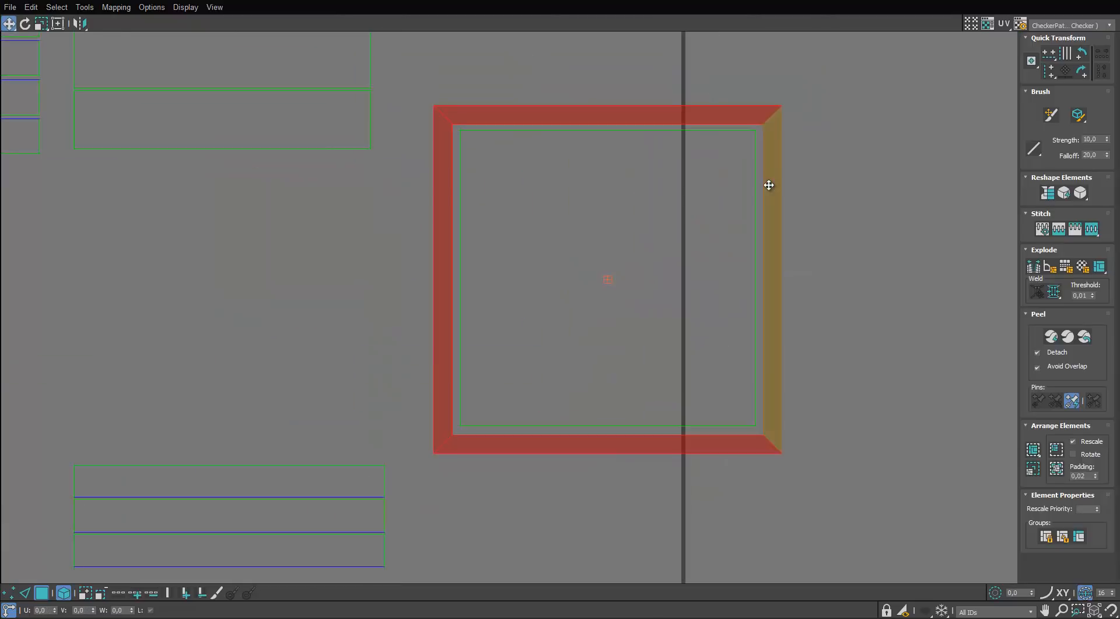
{"action": "scroll", "coordinate": [774, 190], "scroll_direction": "down", "scroll_amount": 5}
{"action": "left_click_drag", "start_coordinate": [753, 242], "coordinate": [250, 253]}
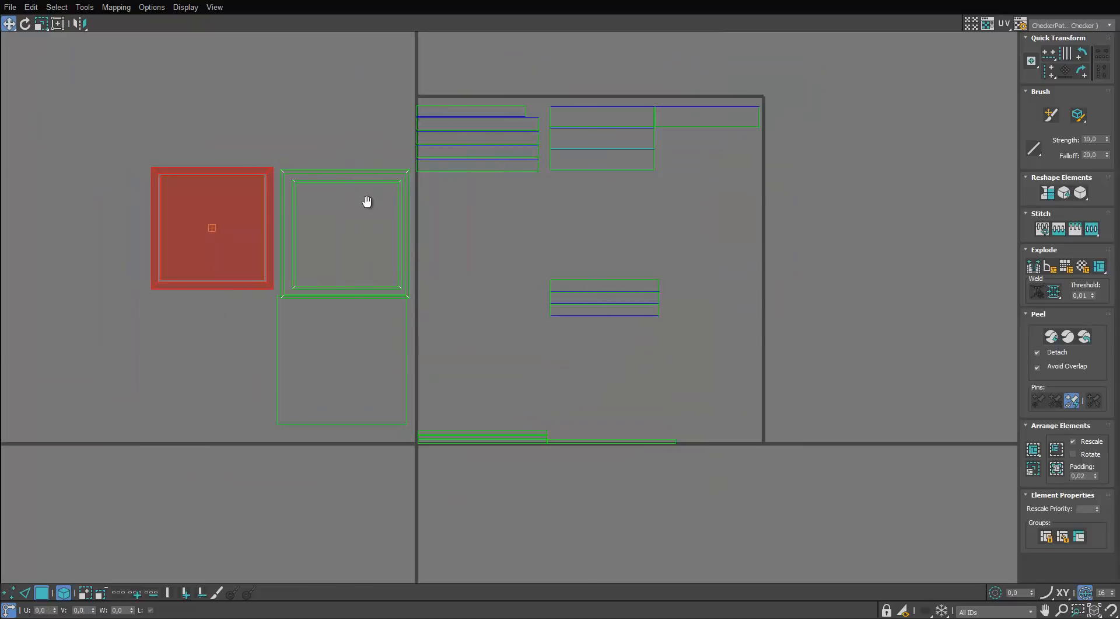
{"action": "middle_click_drag", "start_coordinate": [365, 200], "coordinate": [519, 146]}
{"action": "left_click_drag", "start_coordinate": [538, 254], "coordinate": [543, 266]}
Step: Stack the separate upper-right strip shell under its three matching strips and move the group of three narrower strips directly below
{"action": "middle_click_drag", "start_coordinate": [779, 90], "coordinate": [753, 145]}
{"action": "scroll", "coordinate": [753, 145], "scroll_direction": "up", "scroll_amount": 3}
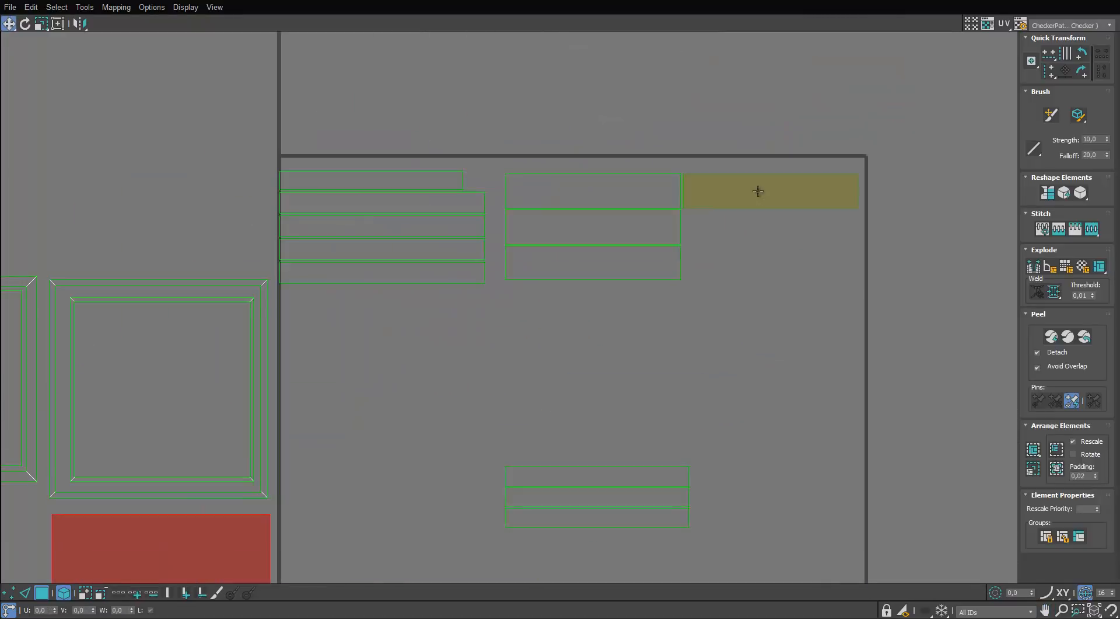
{"action": "left_click_drag", "start_coordinate": [755, 191], "coordinate": [627, 417]}
{"action": "scroll", "coordinate": [489, 444], "scroll_direction": "up", "scroll_amount": 1}
{"action": "scroll", "coordinate": [419, 201], "scroll_direction": "down", "scroll_amount": 2}
{"action": "left_click_drag", "start_coordinate": [570, 365], "coordinate": [569, 261]}
{"action": "scroll", "coordinate": [552, 249], "scroll_direction": "up", "scroll_amount": 2}
{"action": "scroll", "coordinate": [569, 261], "scroll_direction": "up", "scroll_amount": 4}
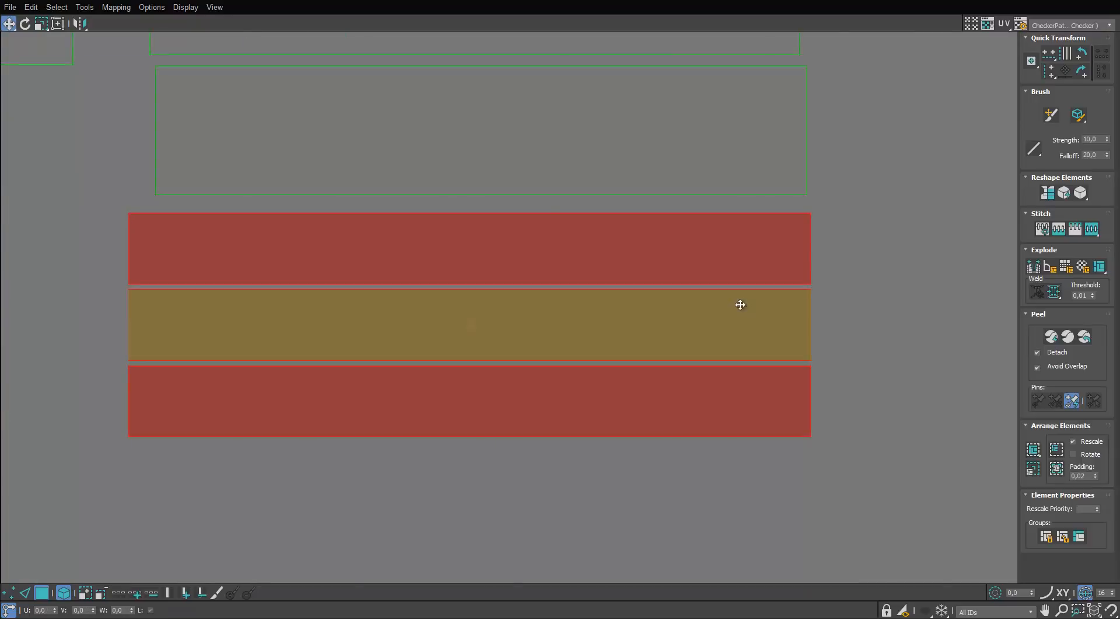
Step: Move the thin strip shells clear of the tile's lower edge and stack the odd one beneath the other three
{"action": "scroll", "coordinate": [755, 233], "scroll_direction": "down", "scroll_amount": 7}
{"action": "left_click_drag", "start_coordinate": [679, 435], "coordinate": [621, 479]}
{"action": "scroll", "coordinate": [647, 462], "scroll_direction": "up", "scroll_amount": 3}
{"action": "middle_click_drag", "start_coordinate": [646, 461], "coordinate": [602, 303]}
{"action": "left_click_drag", "start_coordinate": [603, 303], "coordinate": [628, 290]}
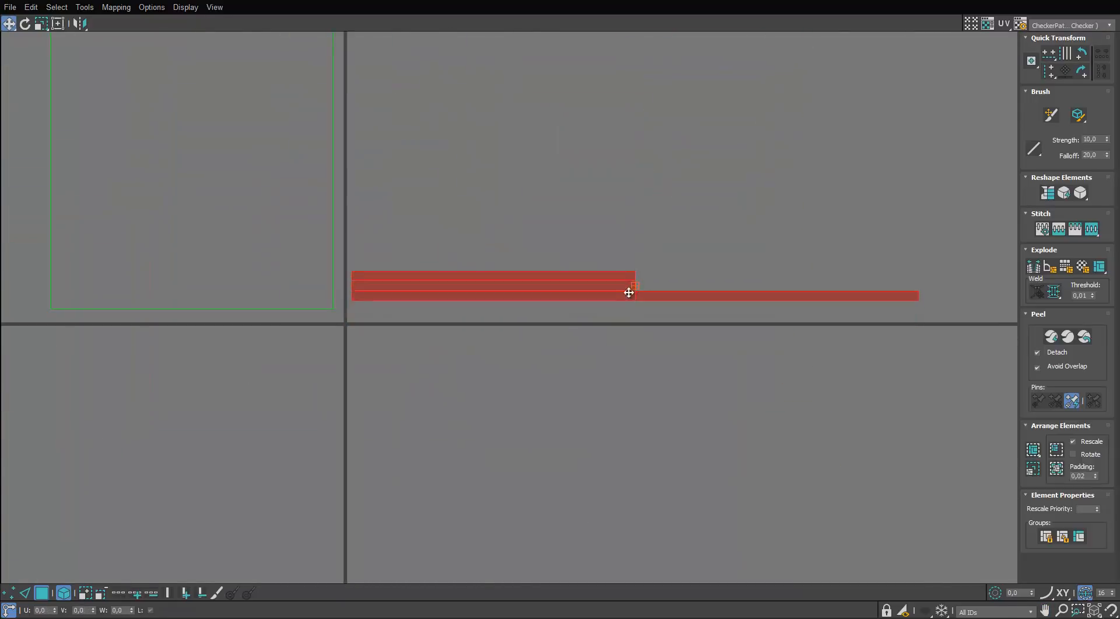
{"action": "scroll", "coordinate": [717, 293], "scroll_direction": "up", "scroll_amount": 2}
{"action": "scroll", "coordinate": [240, 238], "scroll_direction": "up", "scroll_amount": 2}
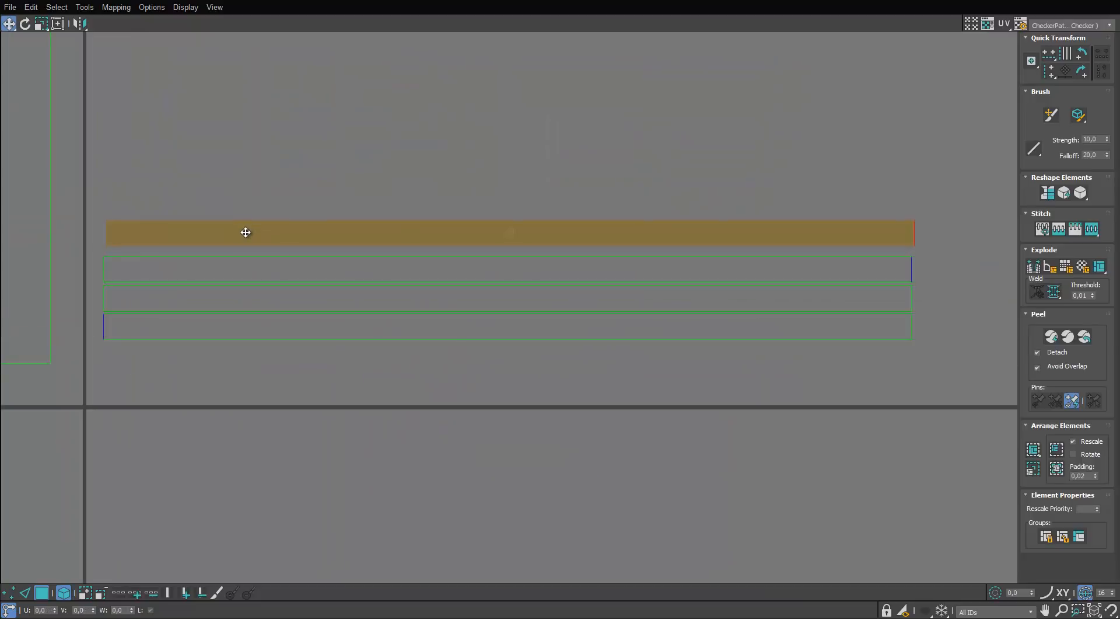
{"action": "left_click_drag", "start_coordinate": [248, 234], "coordinate": [261, 335]}
{"action": "scroll", "coordinate": [261, 335], "scroll_direction": "down", "scroll_amount": 5}
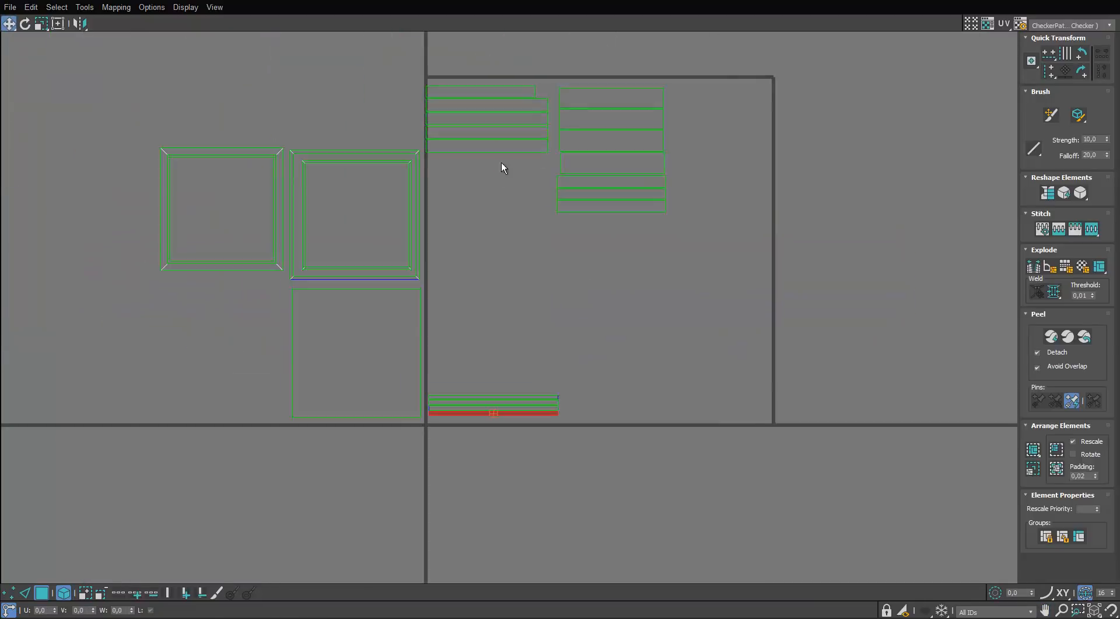
Step: Move all remaining groups of strip shells out of the tile, placing them below and beside the frame shells
{"action": "scroll", "coordinate": [502, 167], "scroll_direction": "up", "scroll_amount": 4}
{"action": "scroll", "coordinate": [530, 228], "scroll_direction": "down", "scroll_amount": 1}
{"action": "scroll", "coordinate": [646, 121], "scroll_direction": "down", "scroll_amount": 3}
{"action": "left_click_drag", "start_coordinate": [738, 100], "coordinate": [680, 231]}
{"action": "left_click_drag", "start_coordinate": [691, 146], "coordinate": [396, 292]}
{"action": "left_click_drag", "start_coordinate": [637, 330], "coordinate": [411, 395]}
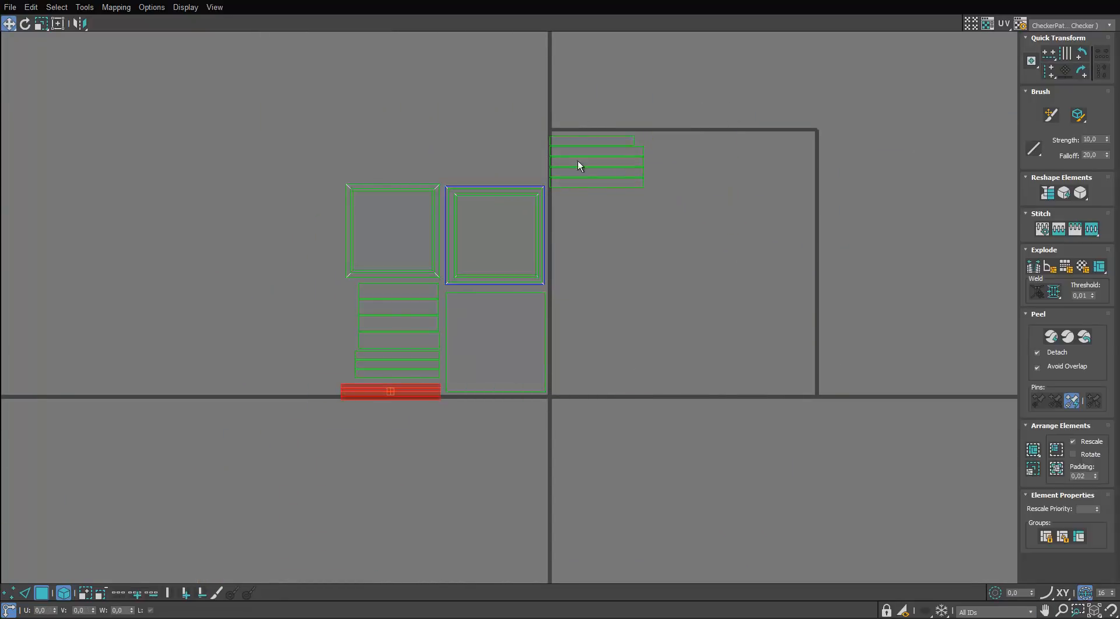
{"action": "left_click_drag", "start_coordinate": [577, 166], "coordinate": [282, 353]}
Step: Scale all the capital block's shells down together, reposition them outside the tile, and restore the UV editor to window size
{"action": "key", "text": "ctrl+a"}
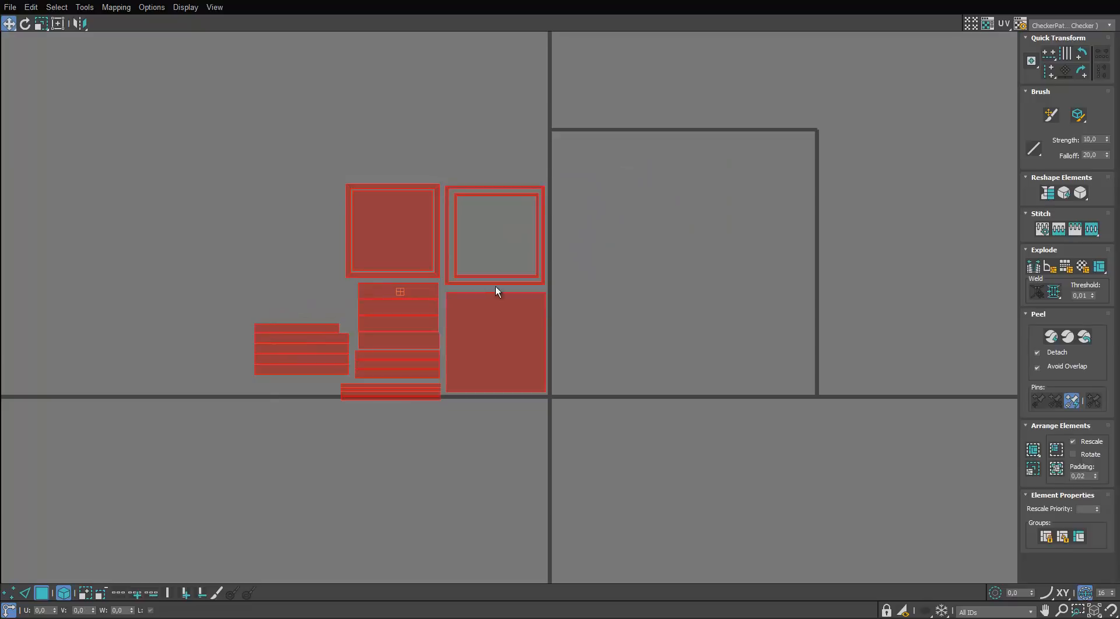
{"action": "key", "text": "r"}
{"action": "left_click_drag", "start_coordinate": [492, 320], "coordinate": [476, 383]}
{"action": "key", "text": "w"}
{"action": "left_click_drag", "start_coordinate": [428, 318], "coordinate": [523, 197]}
{"action": "left_click_drag", "start_coordinate": [566, 0], "coordinate": [714, 109]}
Step: Exit isolation to show the whole pavilion and apply the checker material to the capital block
{"action": "left_click", "coordinate": [447, 274]}
{"action": "left_click", "coordinate": [602, 596]}
{"action": "scroll", "coordinate": [320, 310], "scroll_direction": "up", "scroll_amount": 5}
{"action": "middle_click_drag", "start_coordinate": [320, 310], "coordinate": [409, 350], "text": "alt"}
{"action": "key", "text": "m"}
{"action": "left_click", "coordinate": [798, 126]}
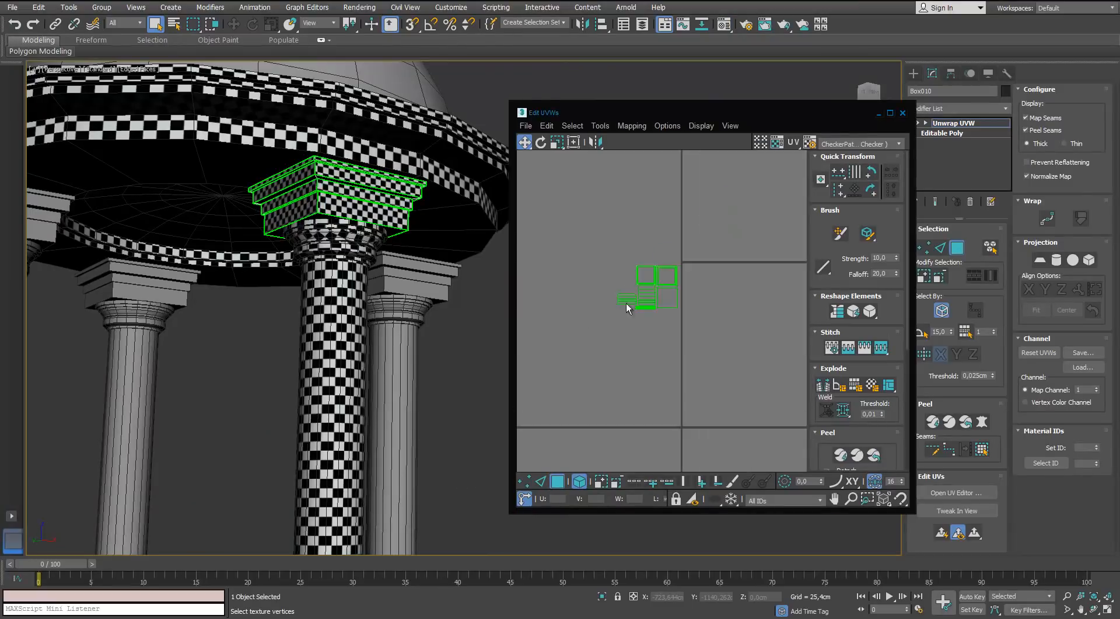
Step: Rescale all the capital block's shells until its checkers match the neighbouring parts, reposition them, and close the UV editor
{"action": "left_click_drag", "start_coordinate": [614, 224], "coordinate": [685, 325]}
{"action": "scroll", "coordinate": [651, 277], "scroll_direction": "up", "scroll_amount": 3}
{"action": "key", "text": "r"}
{"action": "left_click_drag", "start_coordinate": [637, 271], "coordinate": [611, 392]}
{"action": "scroll", "coordinate": [318, 270], "scroll_direction": "up", "scroll_amount": 2}
{"action": "middle_click_drag", "start_coordinate": [318, 269], "coordinate": [333, 207], "text": "alt"}
{"action": "left_click_drag", "start_coordinate": [726, 318], "coordinate": [726, 333]}
{"action": "middle_click_drag", "start_coordinate": [332, 222], "coordinate": [374, 280], "text": "alt"}
{"action": "key", "text": "w"}
{"action": "left_click_drag", "start_coordinate": [767, 332], "coordinate": [600, 260]}
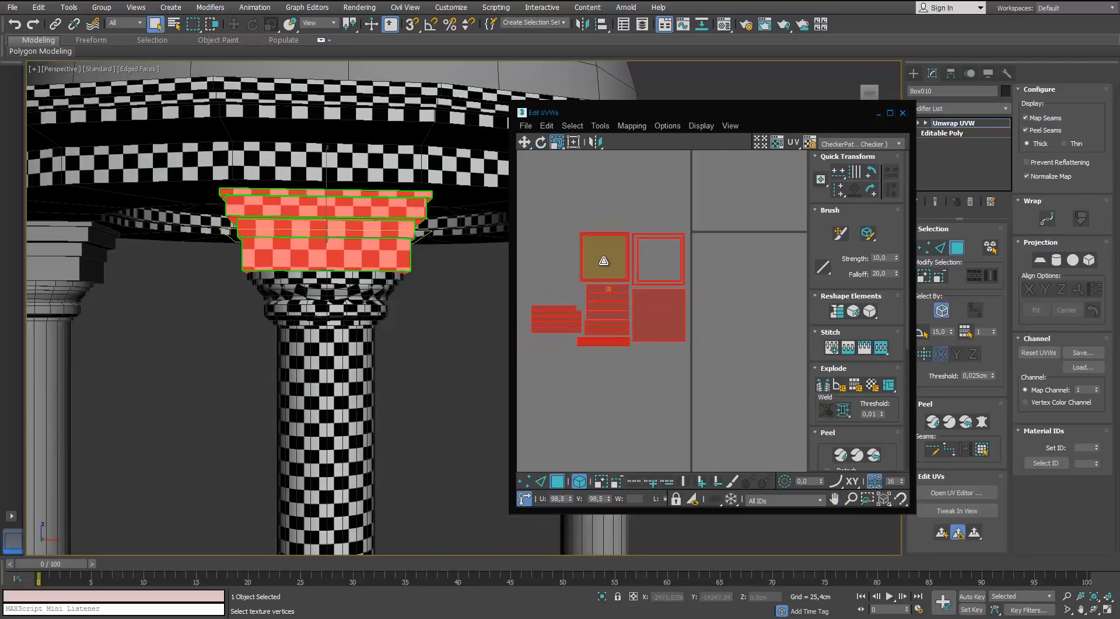
{"action": "scroll", "coordinate": [695, 285], "scroll_direction": "down", "scroll_amount": 6}
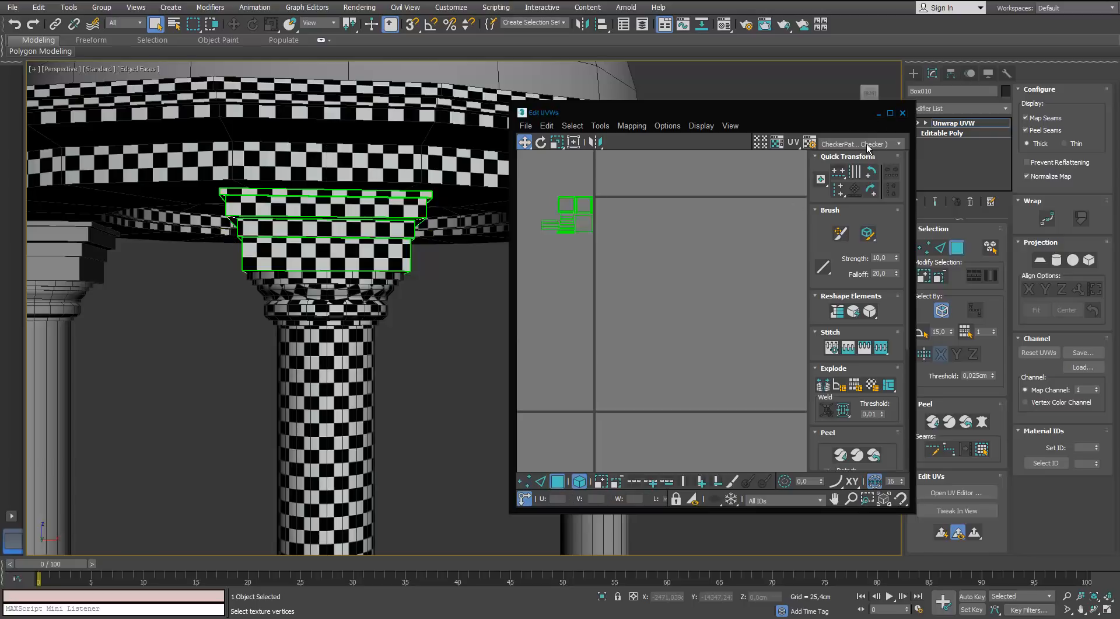
{"action": "left_click", "coordinate": [903, 113]}
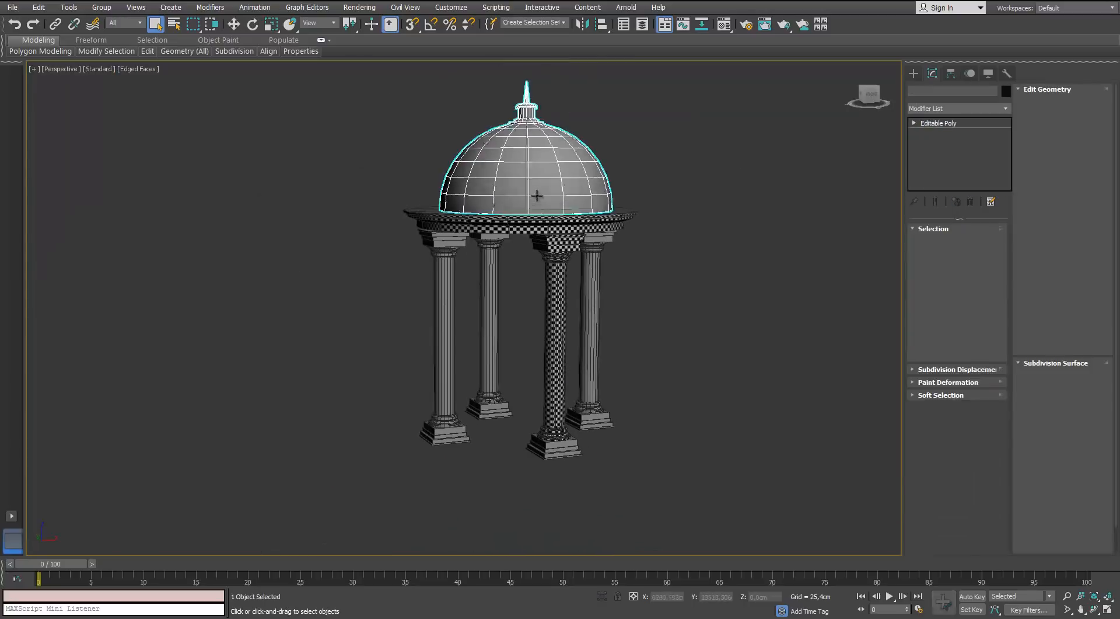
Step: Select all four columns with their capitals and bases, apply the checker material to them, and clear the selection
{"action": "left_click_drag", "start_coordinate": [678, 251], "coordinate": [420, 439]}
{"action": "left_click_drag", "start_coordinate": [647, 240], "coordinate": [434, 257], "text": "ctrl"}
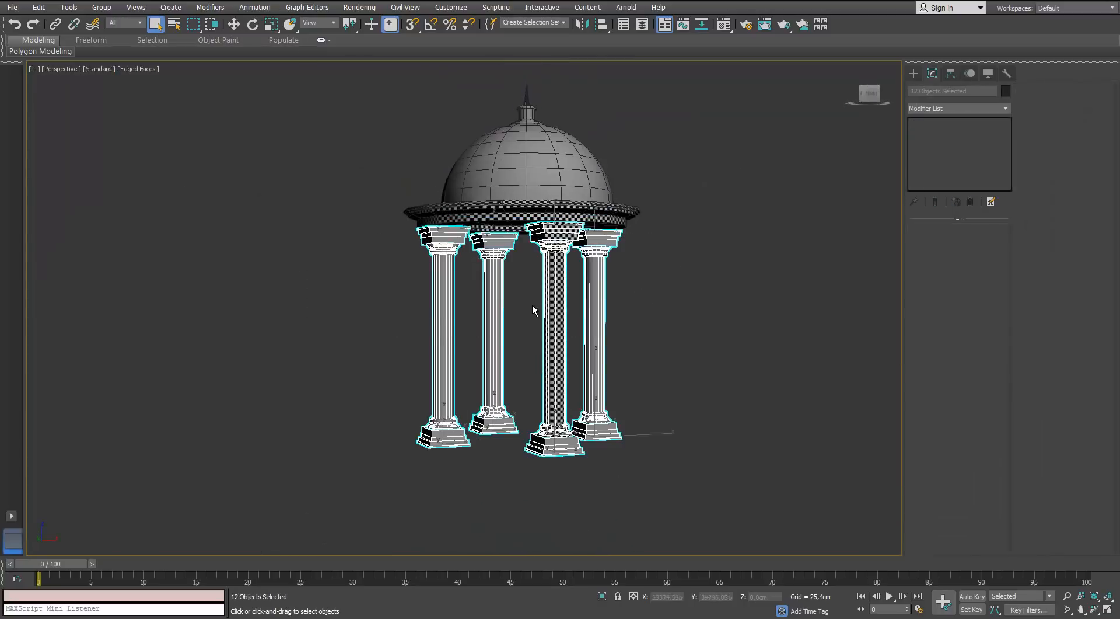
{"action": "key", "text": "m"}
{"action": "left_click", "coordinate": [655, 270]}
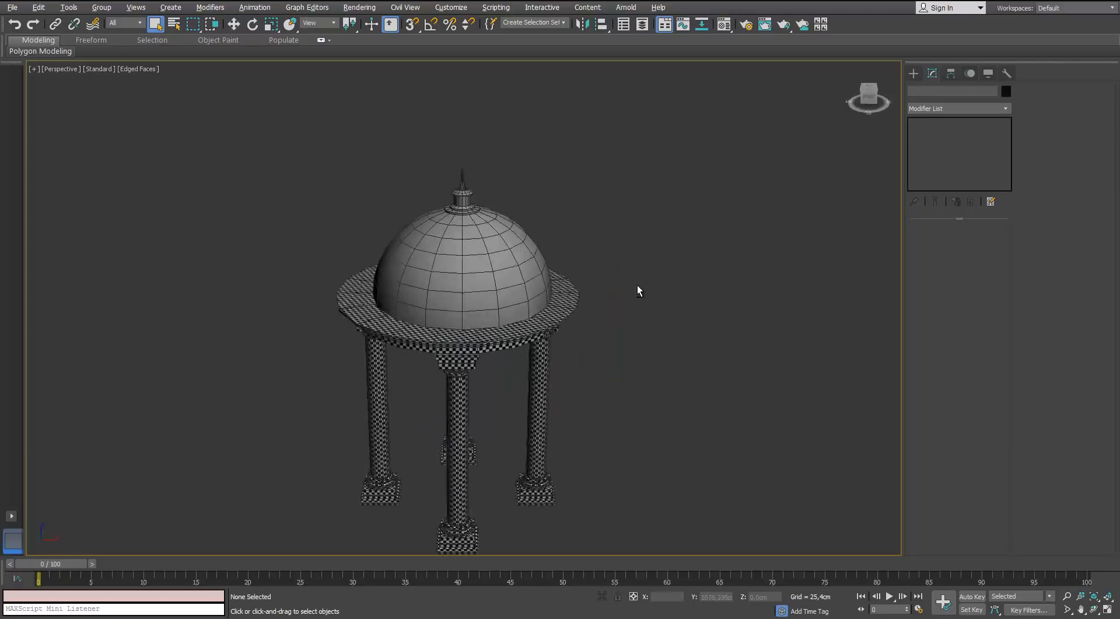
Step: Isolate the dome with its finial and add an Unwrap UVW modifier to it
{"action": "scroll", "coordinate": [638, 288], "scroll_direction": "up", "scroll_amount": 5}
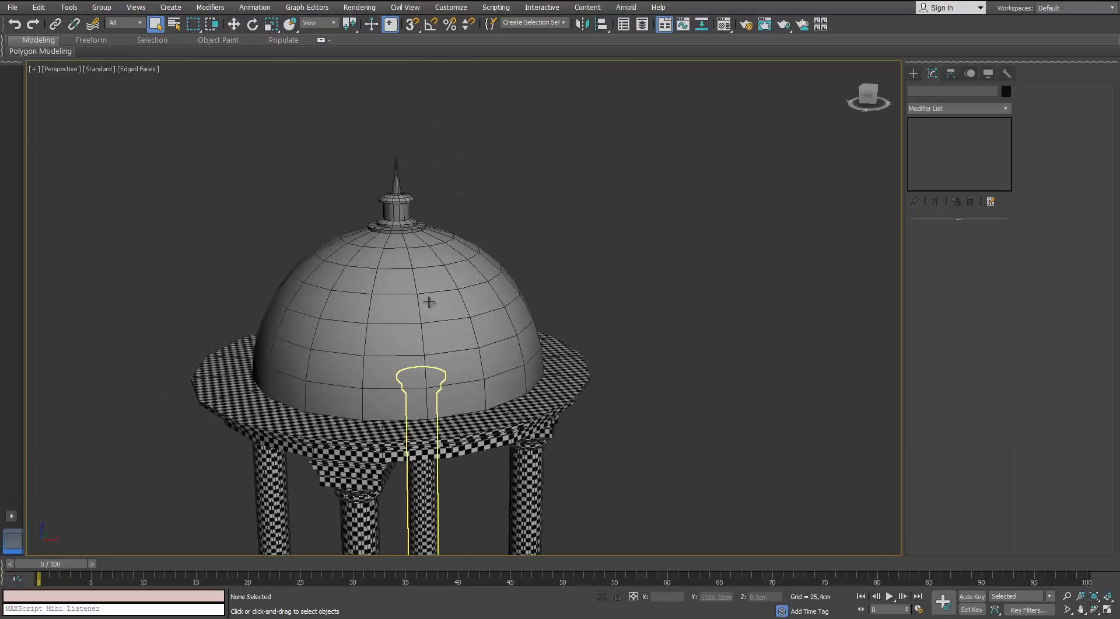
{"action": "left_click", "coordinate": [428, 289]}
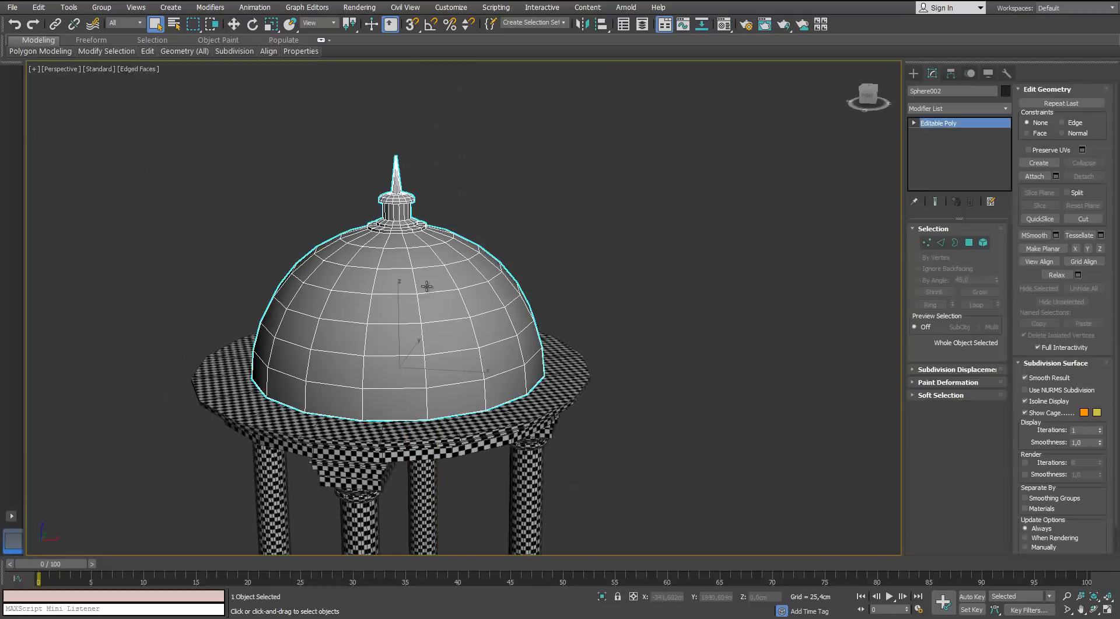
{"action": "scroll", "coordinate": [382, 254], "scroll_direction": "up", "scroll_amount": 4}
{"action": "scroll", "coordinate": [382, 254], "scroll_direction": "down", "scroll_amount": 5}
{"action": "mouse_move", "coordinate": [382, 253]}
{"action": "middle_mouse_down", "text": "alt"}
{"action": "mouse_move", "coordinate": [392, 228]}
{"action": "mouse_move", "coordinate": [389, 255]}
{"action": "middle_mouse_up", "text": "alt"}
{"action": "left_click", "coordinate": [1008, 110]}
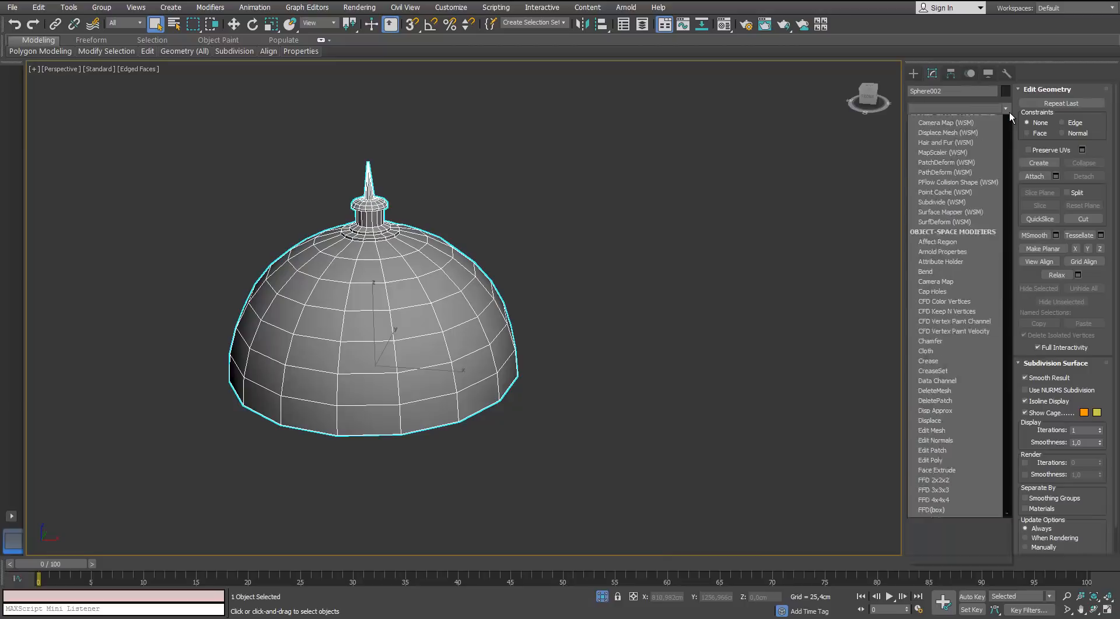
{"action": "key", "text": "u"}
{"action": "key", "text": "Return"}
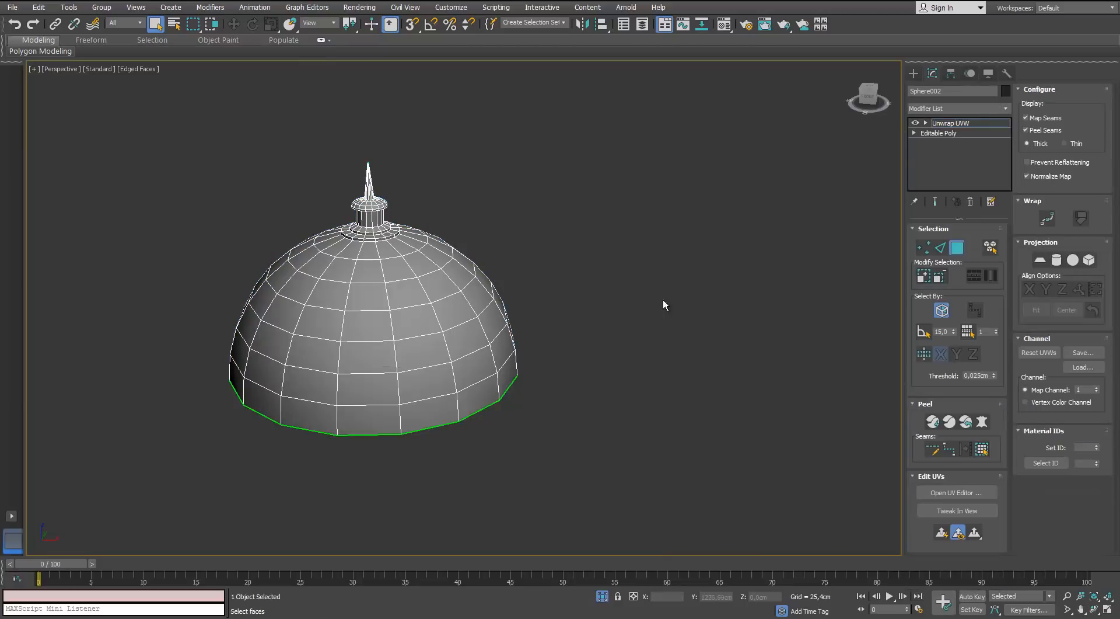
{"action": "middle_click_drag", "start_coordinate": [451, 312], "coordinate": [451, 302], "text": "alt"}
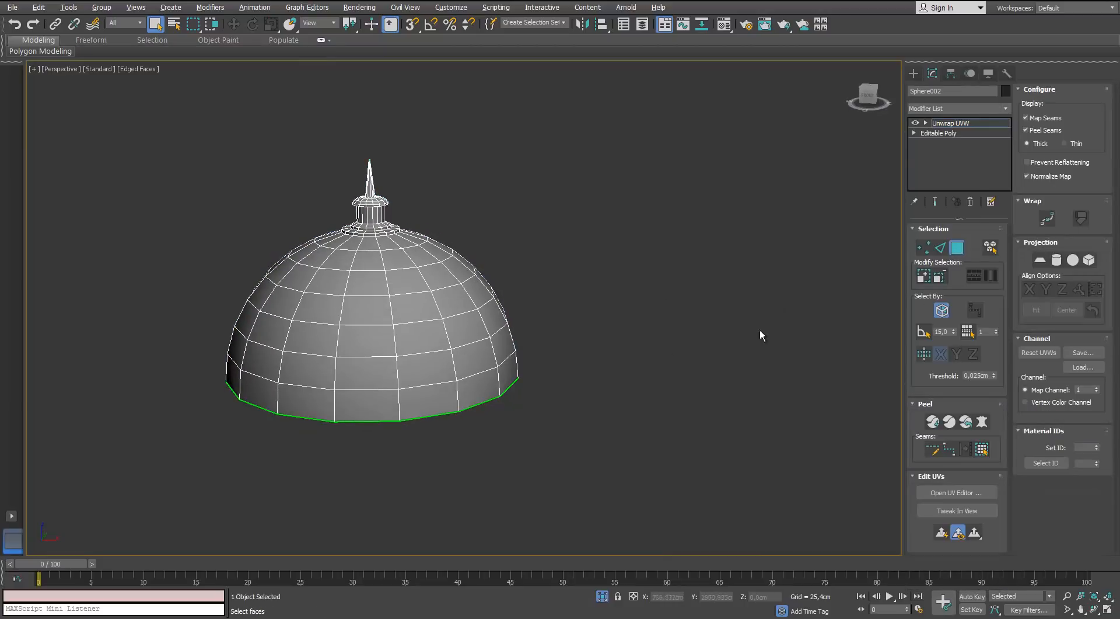
Step: Mark the edge loop where the finial's base ring meets the dome as a seam
{"action": "scroll", "coordinate": [456, 259], "scroll_direction": "up", "scroll_amount": 5}
{"action": "key", "text": "2"}
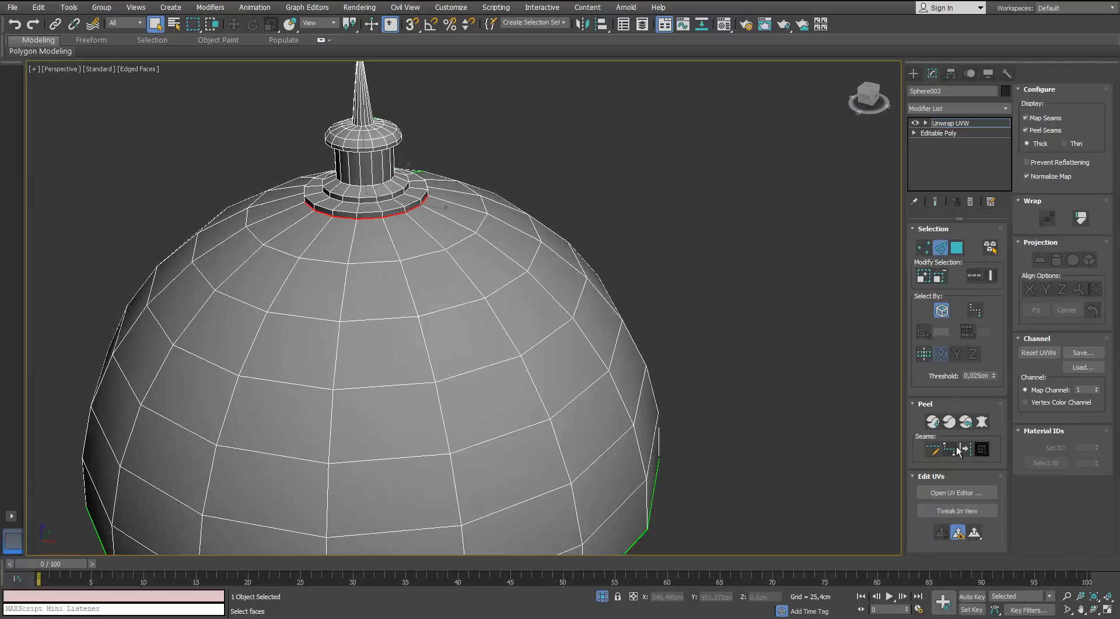
{"action": "left_click", "coordinate": [958, 249]}
{"action": "left_click", "coordinate": [403, 201]}
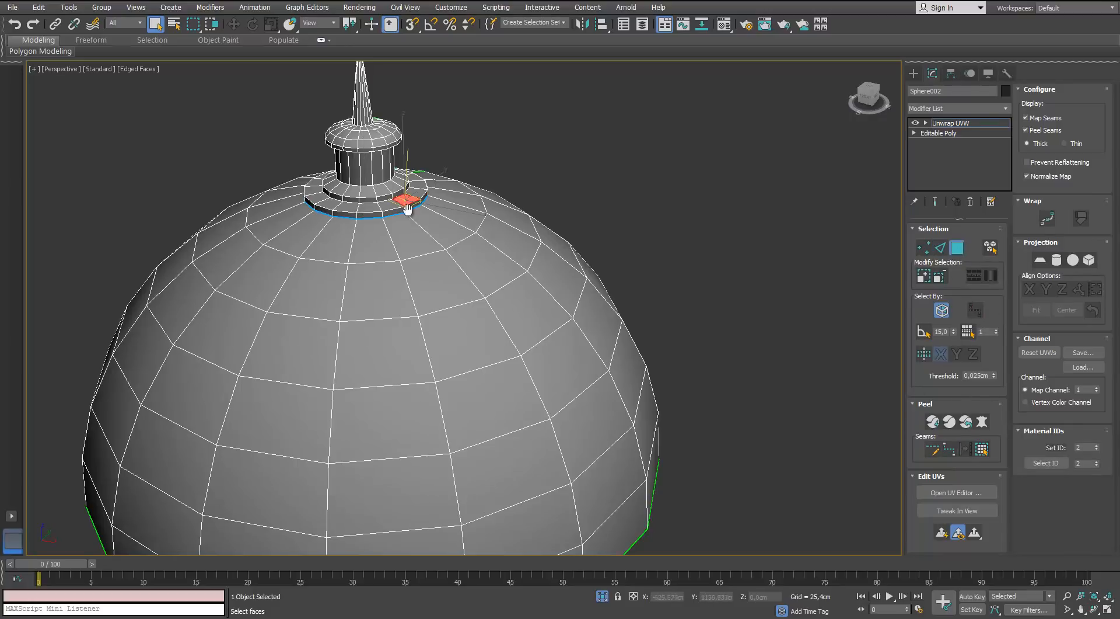
Step: Convert the edge loops around the lower rim of the finial's rounded cap and around the spire's foot to seams
{"action": "scroll", "coordinate": [467, 314], "scroll_direction": "up", "scroll_amount": 4}
{"action": "middle_click_drag", "start_coordinate": [407, 210], "coordinate": [465, 274]}
{"action": "left_click", "coordinate": [382, 174]}
{"action": "left_click", "coordinate": [940, 248]}
{"action": "left_click", "coordinate": [382, 190]}
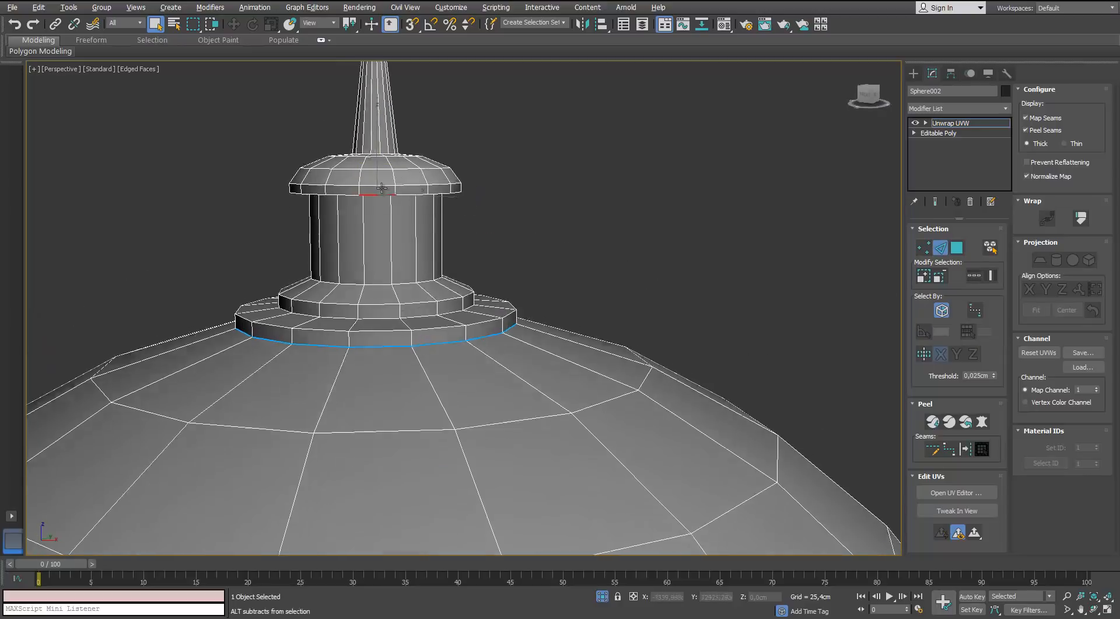
{"action": "middle_click_drag", "start_coordinate": [381, 188], "coordinate": [869, 401], "text": "alt"}
{"action": "left_click", "coordinate": [974, 276]}
{"action": "scroll", "coordinate": [376, 184], "scroll_direction": "up", "scroll_amount": 4}
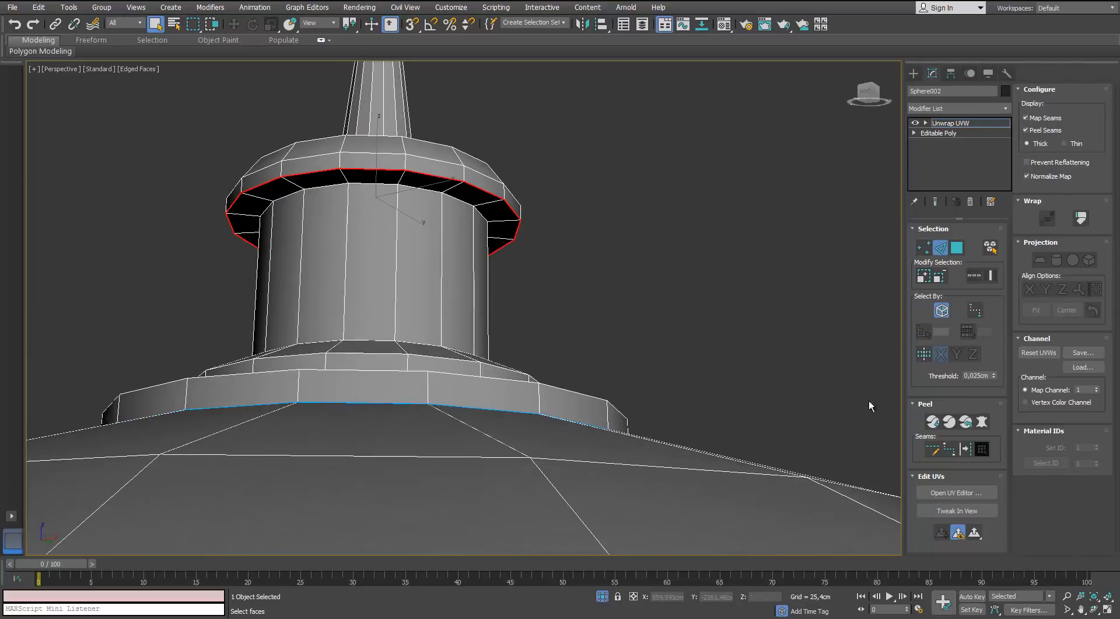
{"action": "middle_click_drag", "start_coordinate": [578, 292], "coordinate": [570, 341], "text": "alt"}
{"action": "left_click", "coordinate": [968, 448]}
{"action": "scroll", "coordinate": [490, 292], "scroll_direction": "down", "scroll_amount": 4}
{"action": "middle_click_drag", "start_coordinate": [490, 291], "coordinate": [505, 318], "text": "alt"}
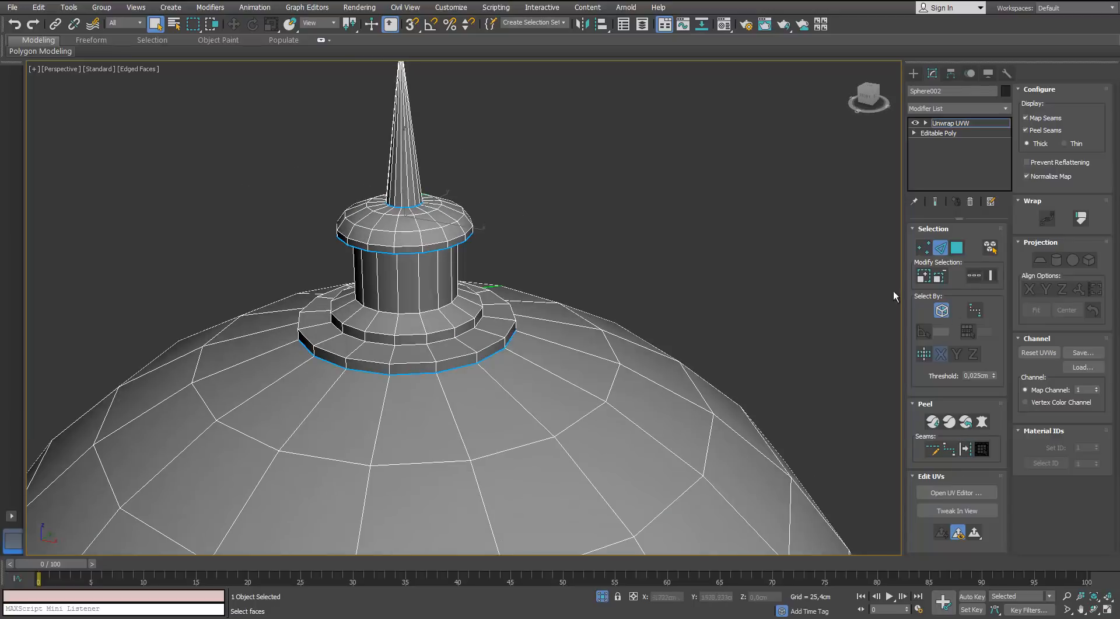
Step: Select the rounded cap's faces out to the surrounding seams and open them in the UV editor
{"action": "left_click", "coordinate": [957, 249]}
{"action": "left_click", "coordinate": [409, 238]}
{"action": "left_click", "coordinate": [979, 451]}
{"action": "scroll", "coordinate": [864, 471], "scroll_direction": "down", "scroll_amount": 3}
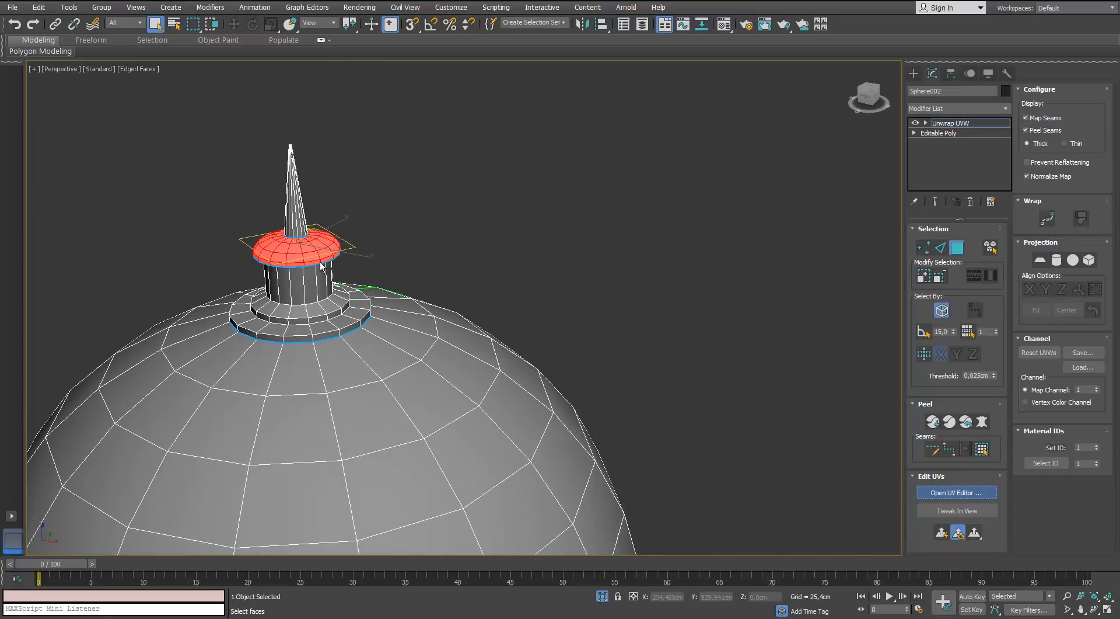
{"action": "left_click", "coordinate": [957, 492]}
Step: Apply planar mapping to the rounded cap's faces and move the resulting round shell above the UV tile
{"action": "left_click", "coordinate": [565, 132]}
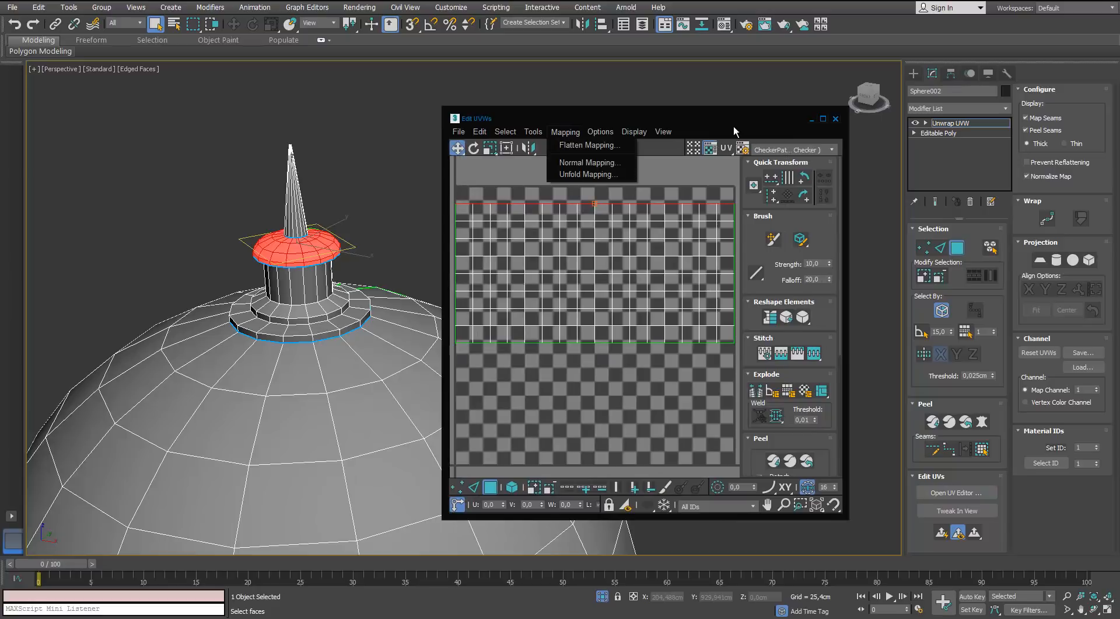
{"action": "left_click_drag", "start_coordinate": [733, 123], "coordinate": [776, 97]}
{"action": "left_click", "coordinate": [1040, 260]}
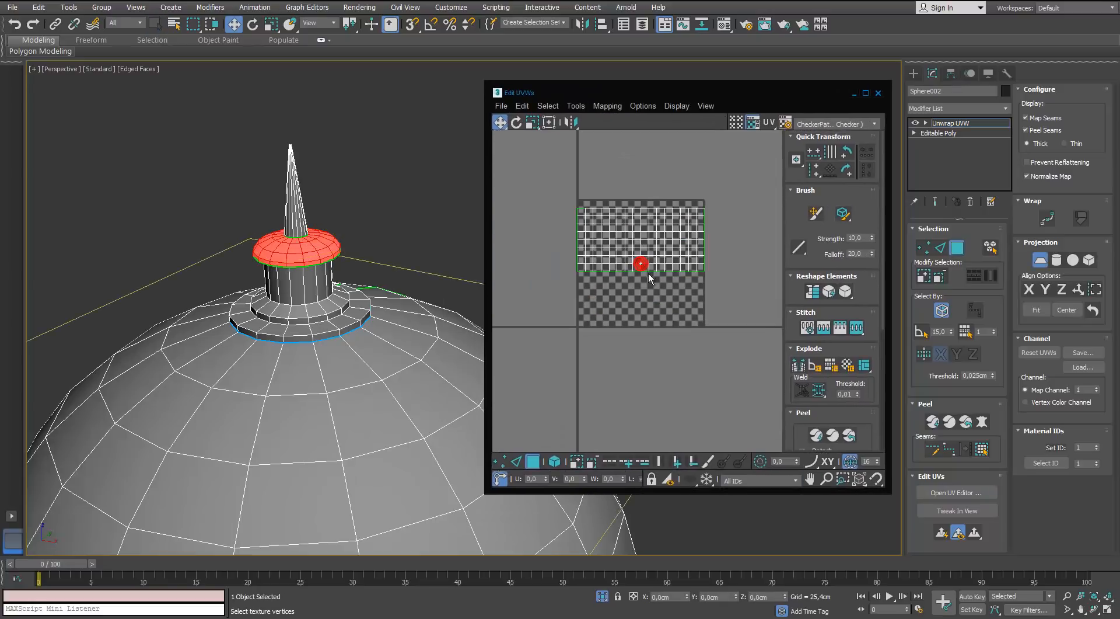
{"action": "left_click", "coordinate": [504, 459]}
{"action": "left_click", "coordinate": [533, 461]}
{"action": "scroll", "coordinate": [675, 291], "scroll_direction": "up", "scroll_amount": 3}
{"action": "scroll", "coordinate": [713, 339], "scroll_direction": "down", "scroll_amount": 3}
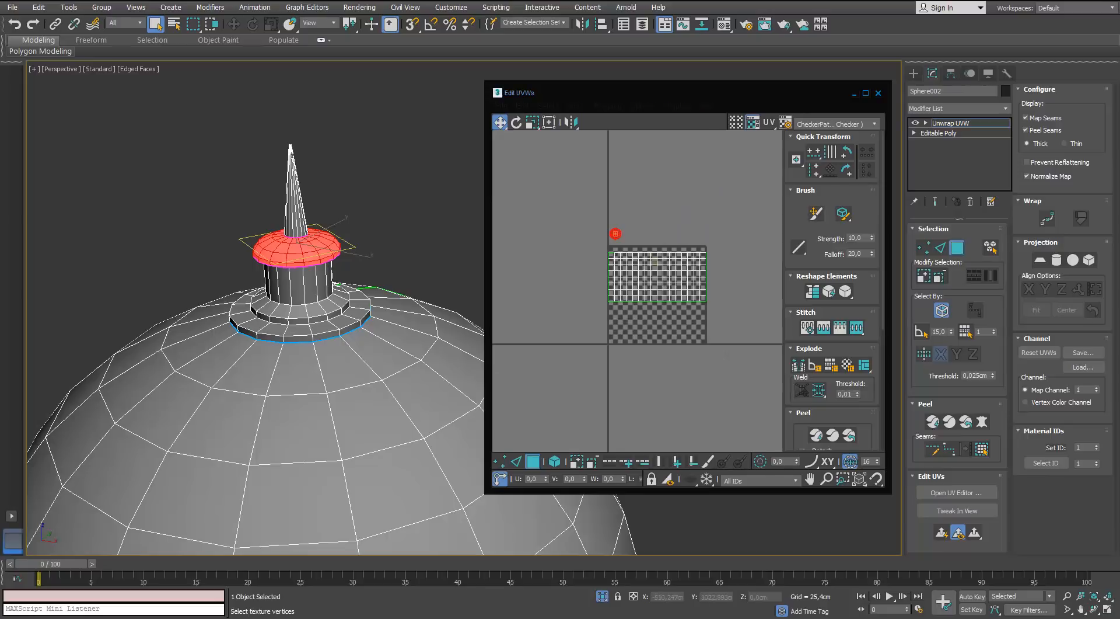
{"action": "scroll", "coordinate": [563, 362], "scroll_direction": "up", "scroll_amount": 3}
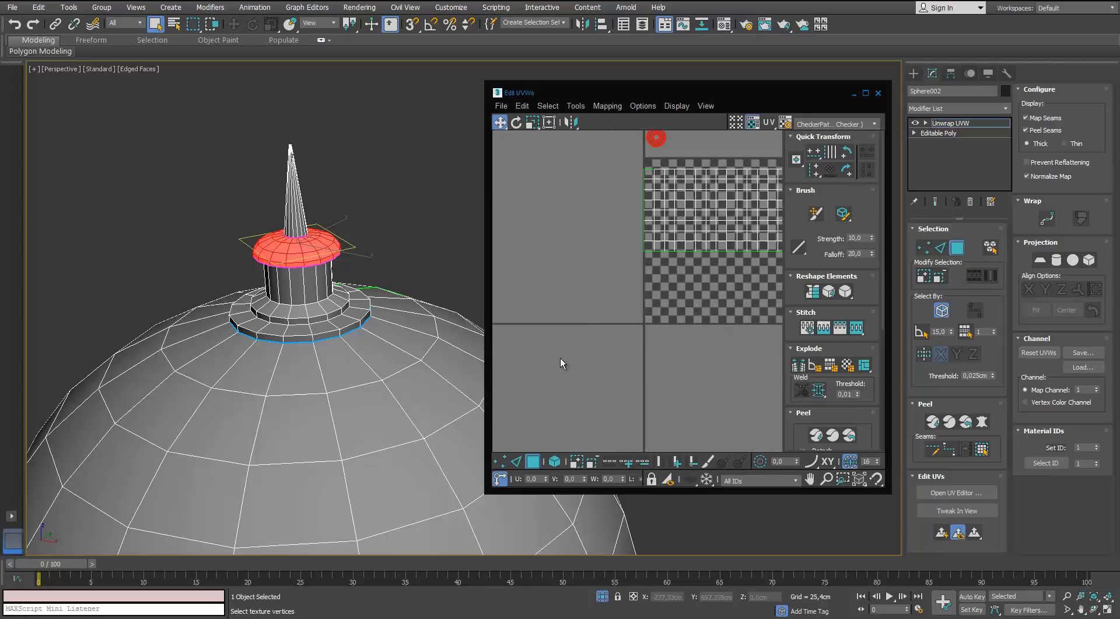
Step: Select the finial's neck and base rings out to the seams, apply Normal Mapping with Box Mapping, and maximize the UV editor
{"action": "left_click", "coordinate": [284, 217]}
{"action": "left_click", "coordinate": [982, 448]}
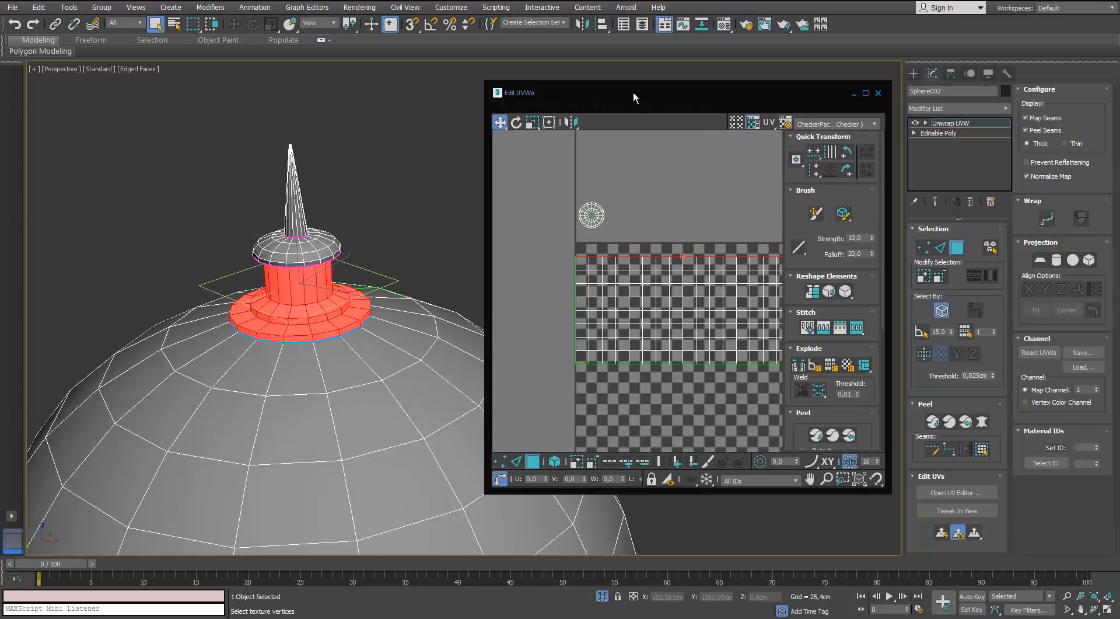
{"action": "left_click", "coordinate": [610, 95]}
{"action": "left_click", "coordinate": [619, 128]}
{"action": "left_click", "coordinate": [98, 70]}
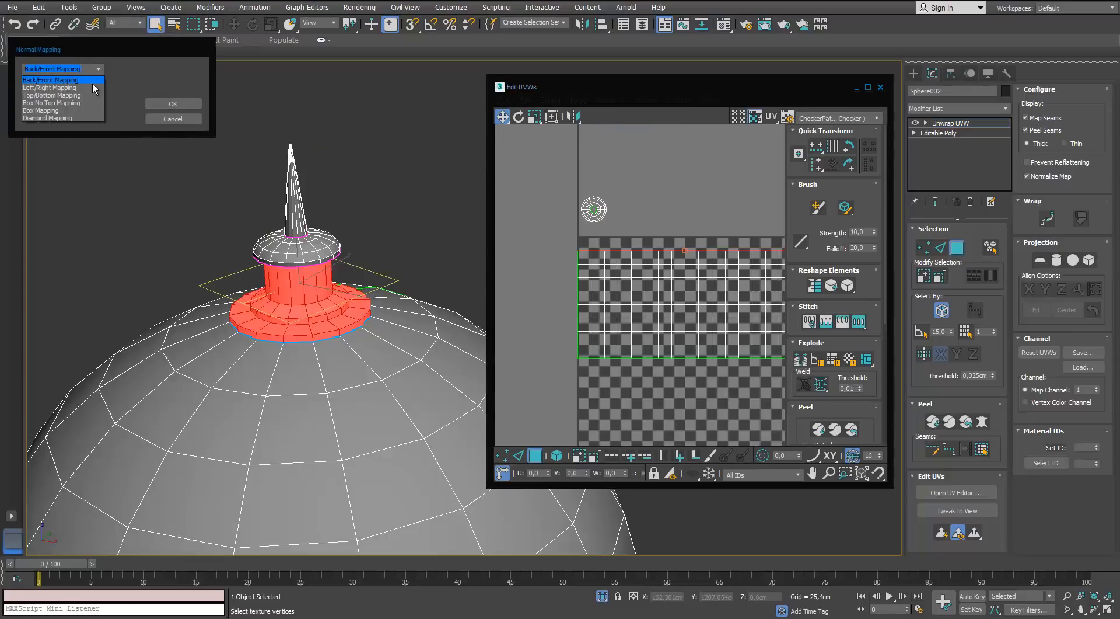
{"action": "left_click", "coordinate": [173, 104]}
{"action": "left_click", "coordinate": [867, 87]}
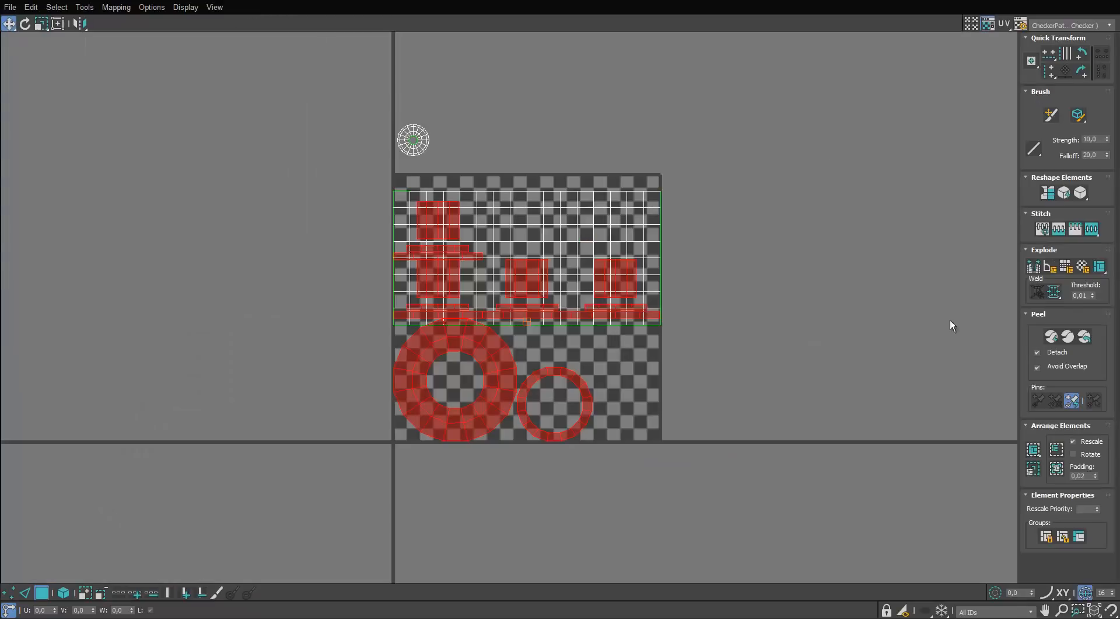
Step: Pack the selected neck and base-ring shells and move them to the side of the UV tile
{"action": "left_click", "coordinate": [1036, 456]}
{"action": "scroll", "coordinate": [634, 281], "scroll_direction": "up", "scroll_amount": 2}
{"action": "left_click_drag", "start_coordinate": [523, 227], "coordinate": [884, 219]}
{"action": "middle_click_drag", "start_coordinate": [972, 211], "coordinate": [801, 213]}
{"action": "scroll", "coordinate": [807, 210], "scroll_direction": "down", "scroll_amount": 1}
Step: Stitch the finial neck's separate side pieces edge to edge into one continuous strip
{"action": "key", "text": "2"}
{"action": "scroll", "coordinate": [838, 203], "scroll_direction": "up", "scroll_amount": 1}
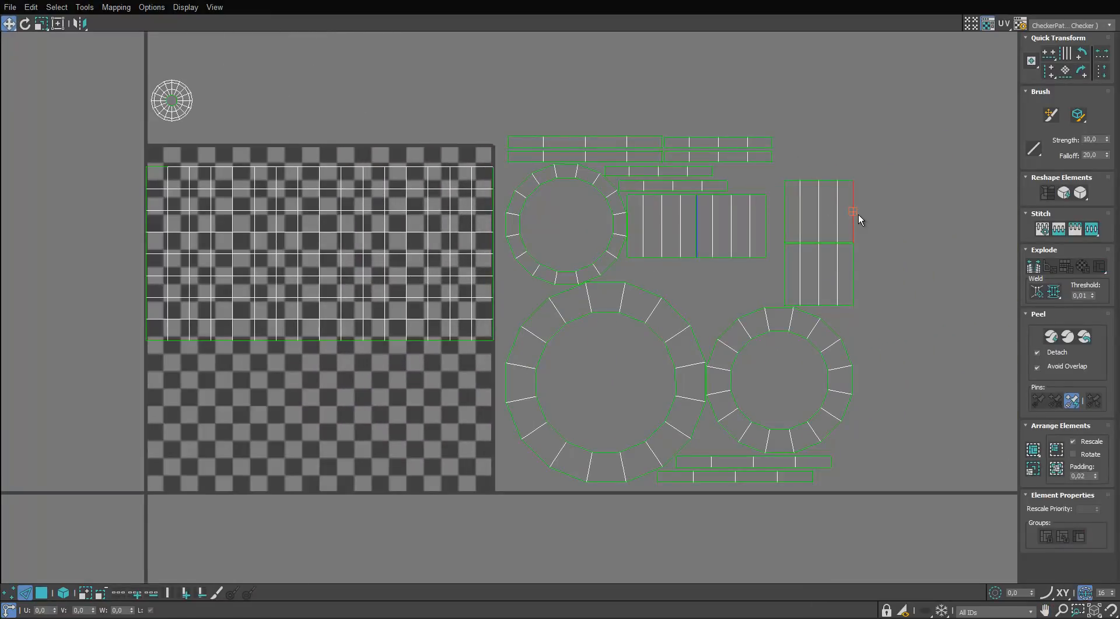
{"action": "key", "text": "s"}
{"action": "middle_click_drag", "start_coordinate": [877, 215], "coordinate": [830, 216]}
{"action": "left_click", "coordinate": [873, 215]}
{"action": "key", "text": "s"}
{"action": "middle_click_drag", "start_coordinate": [952, 208], "coordinate": [849, 219]}
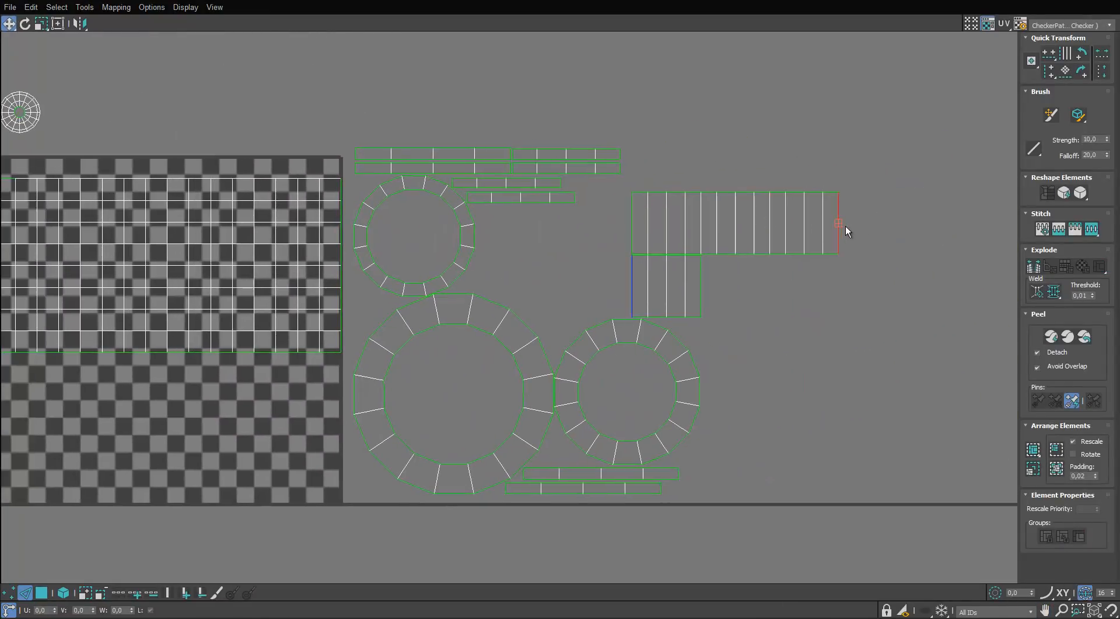
{"action": "key", "text": "s"}
{"action": "middle_click_drag", "start_coordinate": [941, 210], "coordinate": [866, 225]}
{"action": "left_click_drag", "start_coordinate": [868, 216], "coordinate": [833, 240]}
{"action": "middle_click_drag", "start_coordinate": [572, 300], "coordinate": [611, 255]}
Step: Stitch the short side pieces of the smaller base ring into one long thin strip
{"action": "scroll", "coordinate": [587, 129], "scroll_direction": "up", "scroll_amount": 1}
{"action": "left_click", "coordinate": [592, 122]}
{"action": "key", "text": "s"}
{"action": "middle_click_drag", "start_coordinate": [719, 143], "coordinate": [673, 163]}
{"action": "left_click", "coordinate": [684, 143]}
{"action": "right_click", "coordinate": [682, 141]}
{"action": "left_click", "coordinate": [666, 181]}
{"action": "scroll", "coordinate": [694, 147], "scroll_direction": "down", "scroll_amount": 1}
{"action": "scroll", "coordinate": [779, 145], "scroll_direction": "up", "scroll_amount": 1}
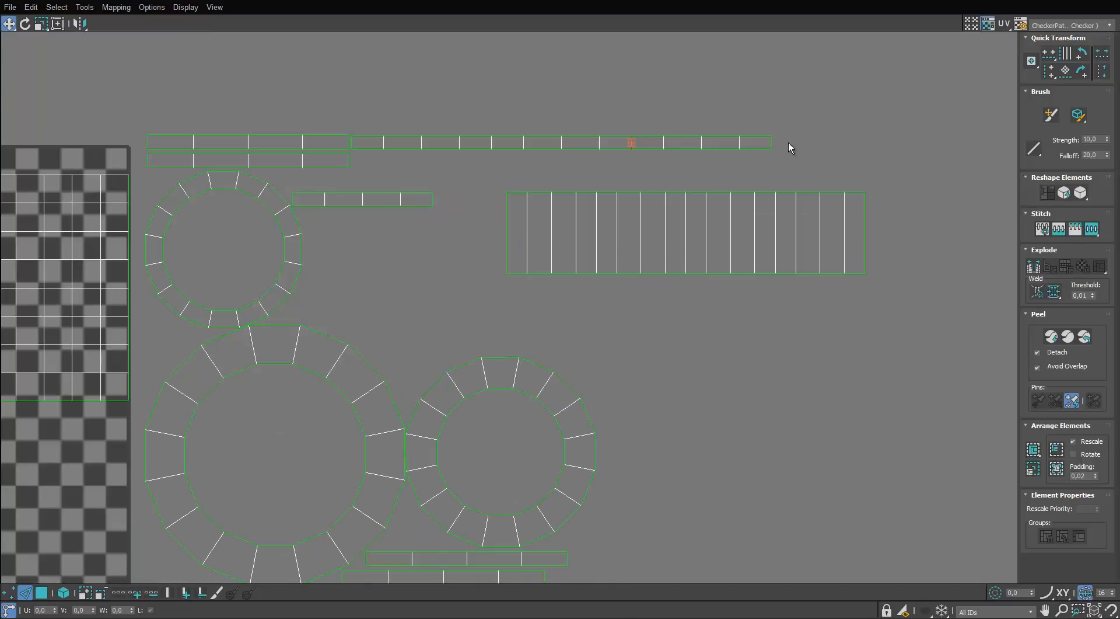
{"action": "key", "text": "s"}
{"action": "middle_click_drag", "start_coordinate": [905, 143], "coordinate": [790, 169]}
{"action": "scroll", "coordinate": [858, 163], "scroll_direction": "down", "scroll_amount": 1}
{"action": "scroll", "coordinate": [920, 161], "scroll_direction": "up", "scroll_amount": 1}
{"action": "key", "text": "s"}
{"action": "left_click_drag", "start_coordinate": [730, 172], "coordinate": [728, 172]}
{"action": "scroll", "coordinate": [732, 172], "scroll_direction": "down", "scroll_amount": 2}
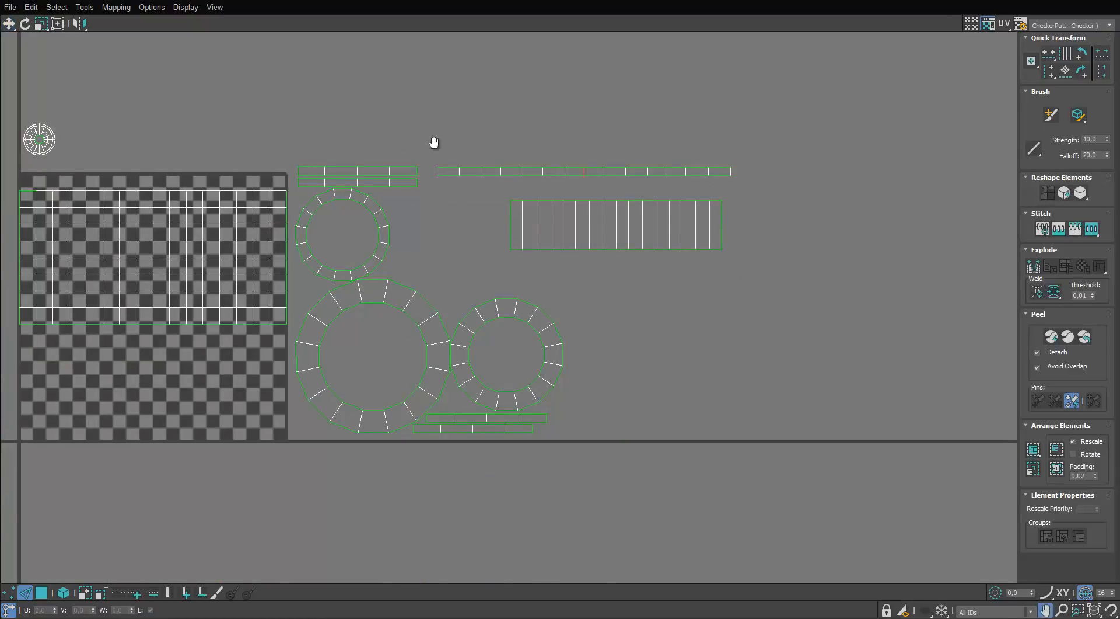
Step: Stitch the remaining thin side pieces of the larger base ring into a second long strip
{"action": "scroll", "coordinate": [432, 142], "scroll_direction": "up", "scroll_amount": 2}
{"action": "left_click_drag", "start_coordinate": [409, 186], "coordinate": [396, 194]}
{"action": "key", "text": "s"}
{"action": "middle_click_drag", "start_coordinate": [205, 194], "coordinate": [296, 180]}
{"action": "scroll", "coordinate": [296, 180], "scroll_direction": "down", "scroll_amount": 2}
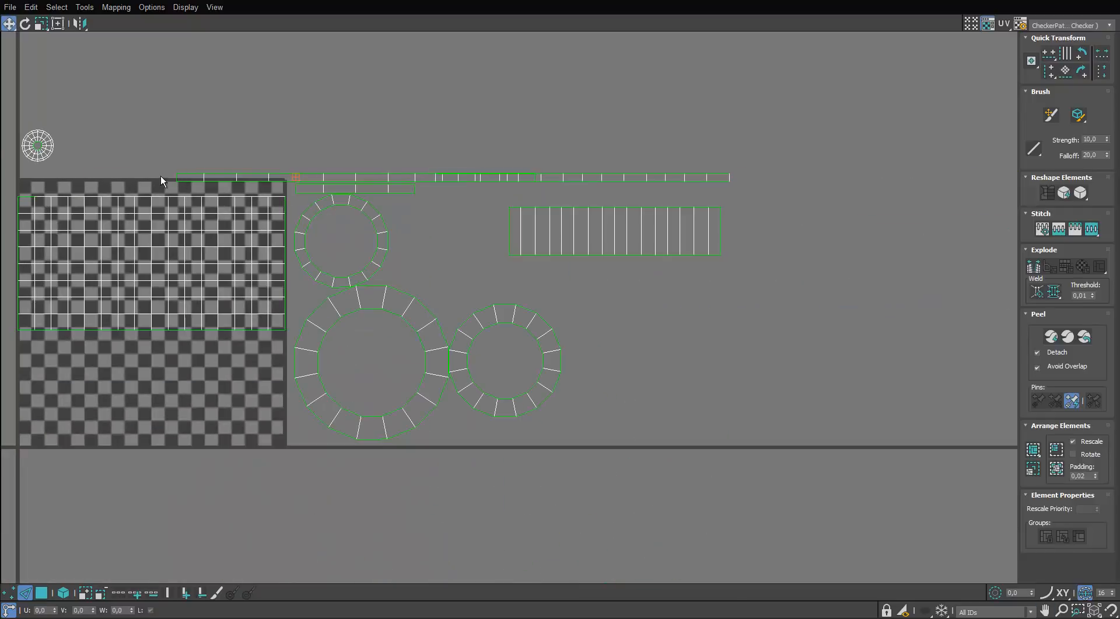
{"action": "left_click_drag", "start_coordinate": [160, 176], "coordinate": [183, 177]}
{"action": "key", "text": "s"}
{"action": "middle_click_drag", "start_coordinate": [325, 178], "coordinate": [360, 166]}
Step: Separate the two overlapping thin strips and place them one above the other over the neck strip
{"action": "left_click", "coordinate": [43, 591]}
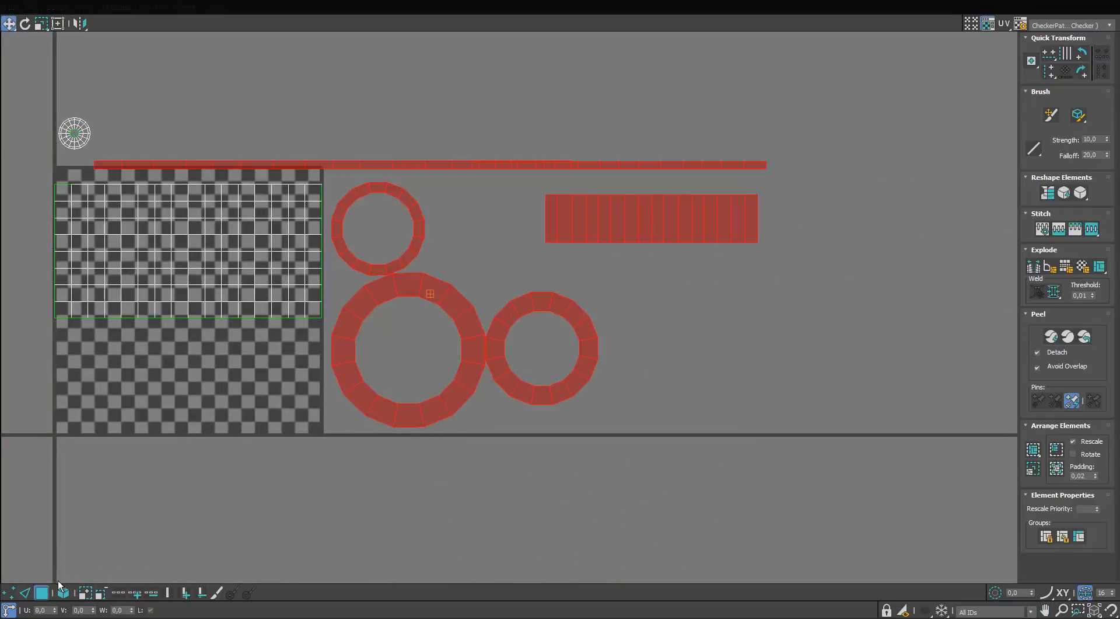
{"action": "left_click_drag", "start_coordinate": [349, 168], "coordinate": [534, 143]}
{"action": "double_click", "coordinate": [348, 165]}
{"action": "scroll", "coordinate": [532, 143], "scroll_direction": "down", "scroll_amount": 3}
{"action": "scroll", "coordinate": [536, 145], "scroll_direction": "up", "scroll_amount": 3}
{"action": "key", "text": "2"}
{"action": "scroll", "coordinate": [460, 160], "scroll_direction": "up", "scroll_amount": 2}
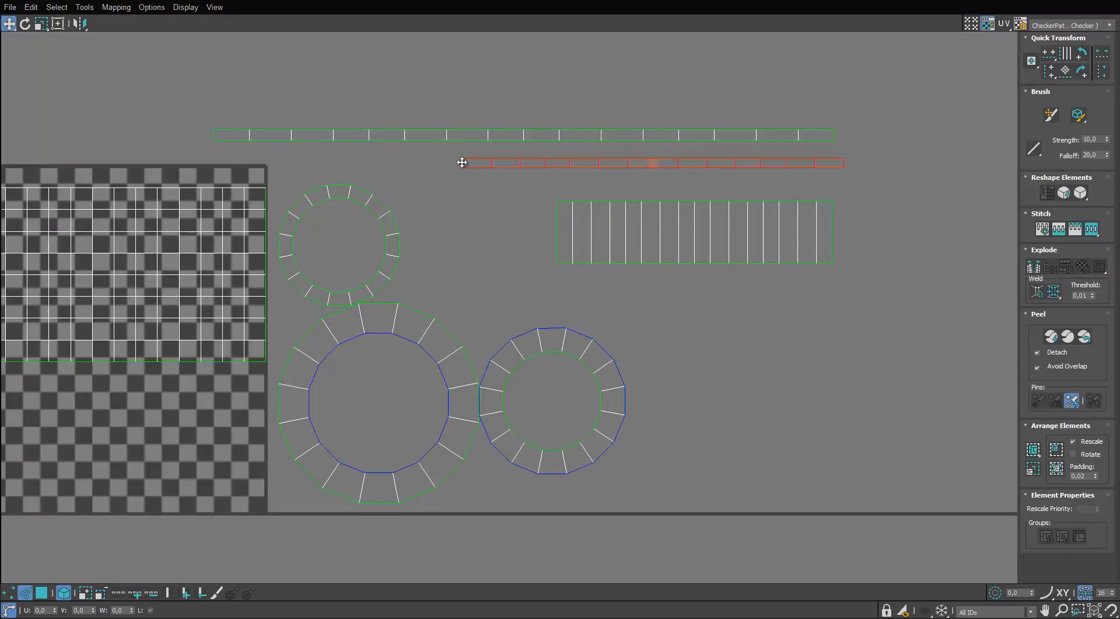
{"action": "left_click", "coordinate": [461, 162]}
{"action": "scroll", "coordinate": [494, 187], "scroll_direction": "down", "scroll_amount": 4}
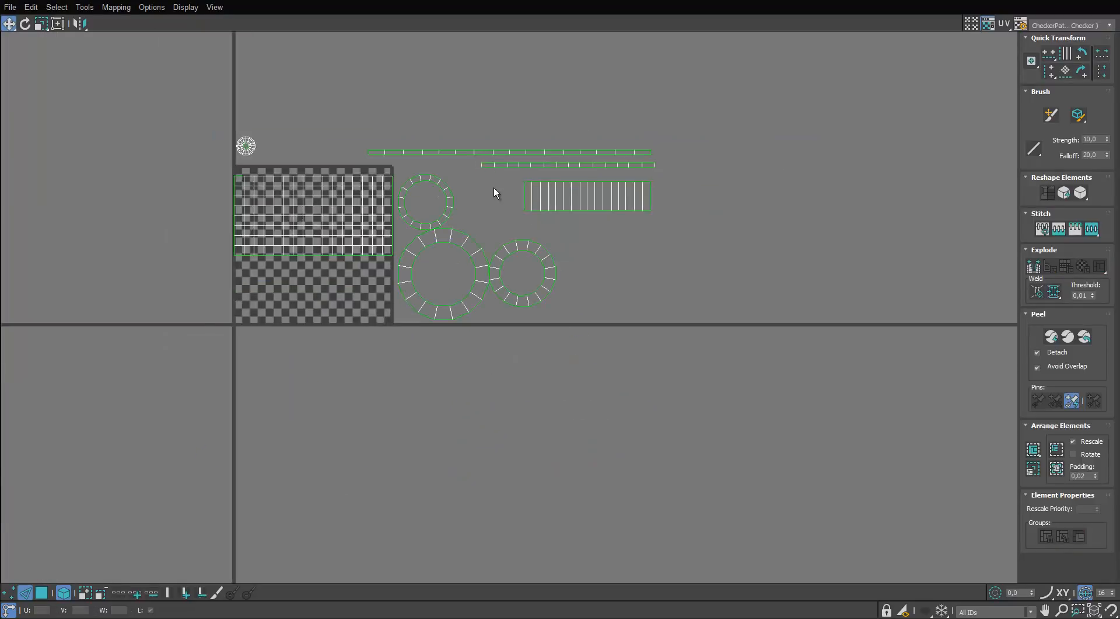
Step: Place the dome's grid shell under the neck strip and gather the three ring shells beside it, nesting the smallest ring inside the largest
{"action": "scroll", "coordinate": [499, 176], "scroll_direction": "up", "scroll_amount": 4}
{"action": "scroll", "coordinate": [499, 176], "scroll_direction": "down", "scroll_amount": 2}
{"action": "key", "text": "3"}
{"action": "left_click", "coordinate": [273, 278]}
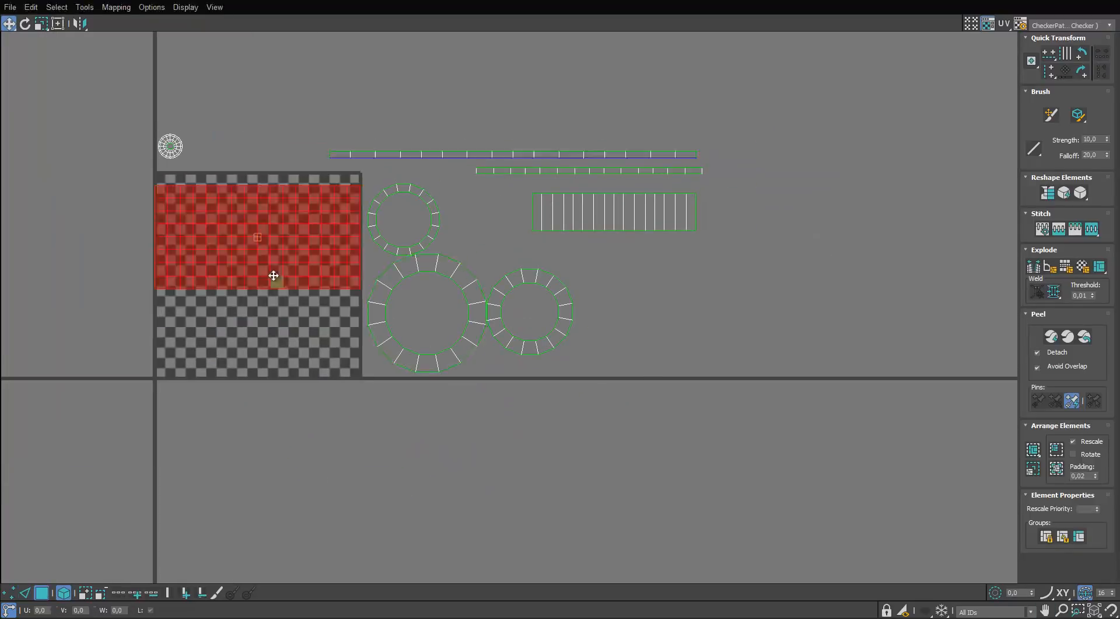
{"action": "left_click_drag", "start_coordinate": [282, 248], "coordinate": [617, 295]}
{"action": "left_click", "coordinate": [453, 357]}
{"action": "left_click_drag", "start_coordinate": [441, 344], "coordinate": [471, 450]}
{"action": "left_click_drag", "start_coordinate": [543, 349], "coordinate": [598, 430]}
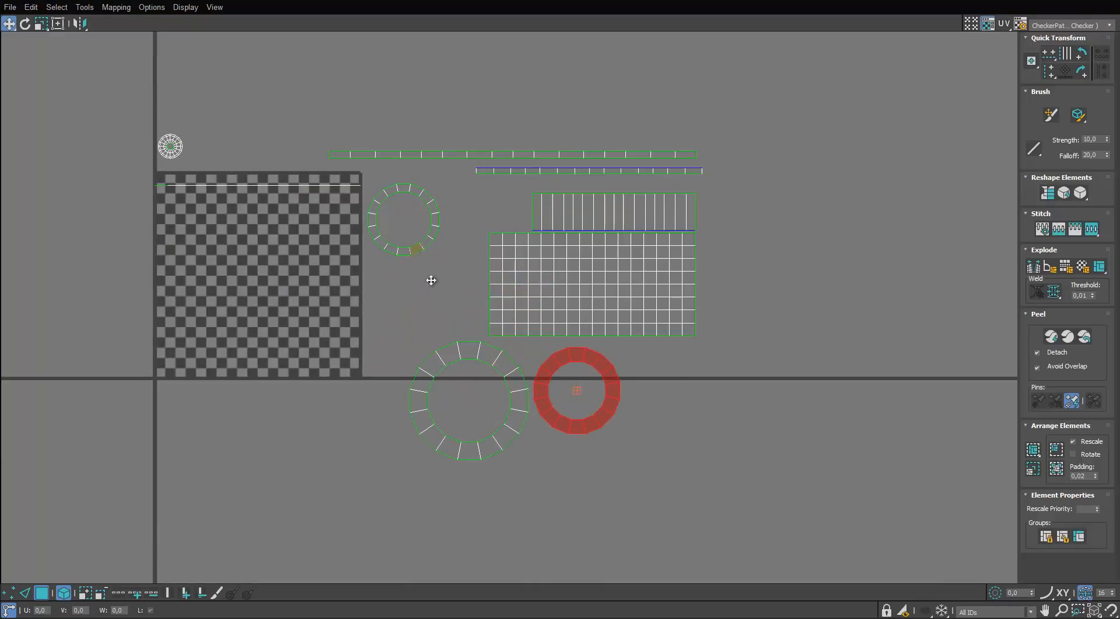
{"action": "left_click_drag", "start_coordinate": [418, 249], "coordinate": [484, 428]}
{"action": "left_click_drag", "start_coordinate": [677, 386], "coordinate": [569, 440]}
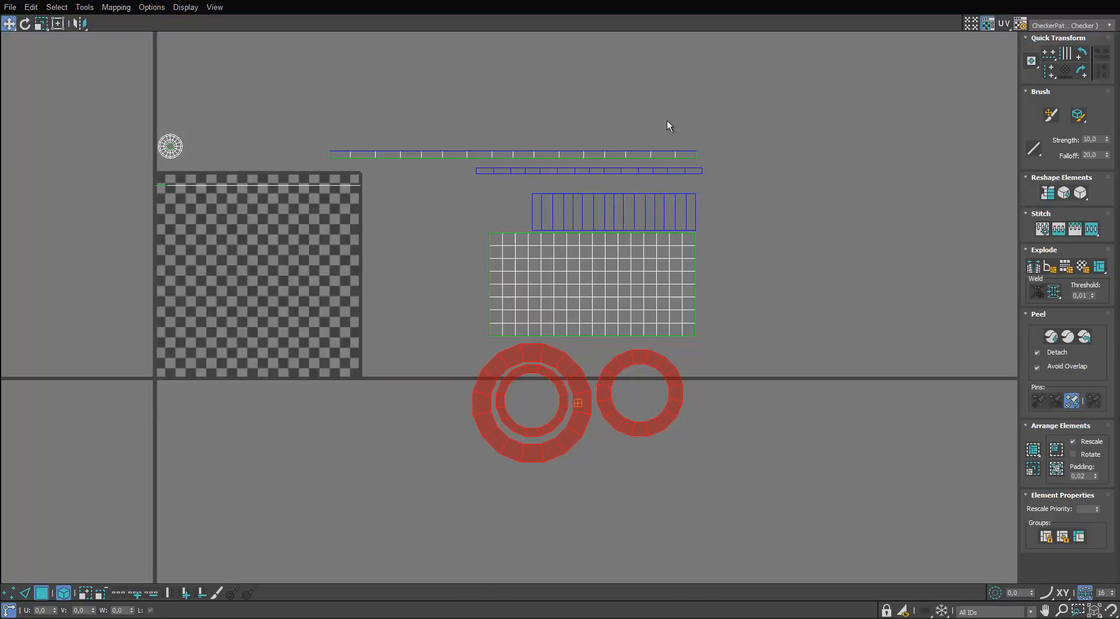
{"action": "left_click_drag", "start_coordinate": [667, 120], "coordinate": [644, 177]}
{"action": "left_click_drag", "start_coordinate": [689, 461], "coordinate": [435, 273]}
Step: Select all the gathered shells, scale them down together and move them above the UV tile beside the round cap shell
{"action": "left_click_drag", "start_coordinate": [662, 90], "coordinate": [385, 406]}
{"action": "key", "text": "r"}
{"action": "left_click_drag", "start_coordinate": [594, 255], "coordinate": [566, 318]}
{"action": "key", "text": "w"}
{"action": "left_click_drag", "start_coordinate": [531, 267], "coordinate": [270, 134]}
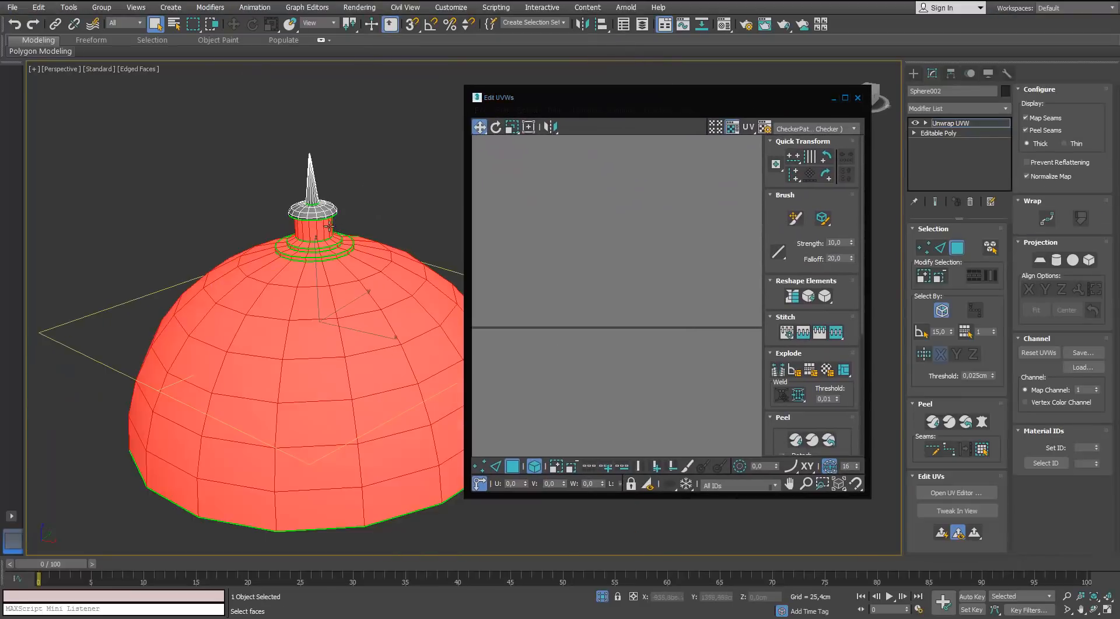
Step: Select the spire's faces and apply Normal Mapping with Box Mapping
{"action": "scroll", "coordinate": [329, 224], "scroll_direction": "up", "scroll_amount": 3}
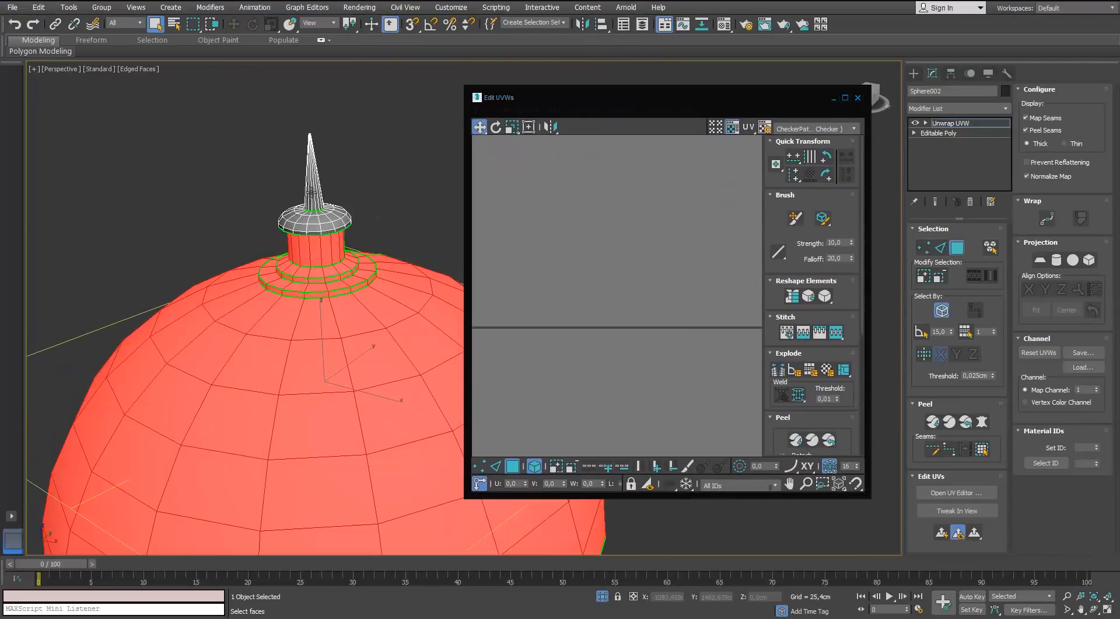
{"action": "left_click", "coordinate": [309, 175]}
{"action": "left_click", "coordinate": [583, 110]}
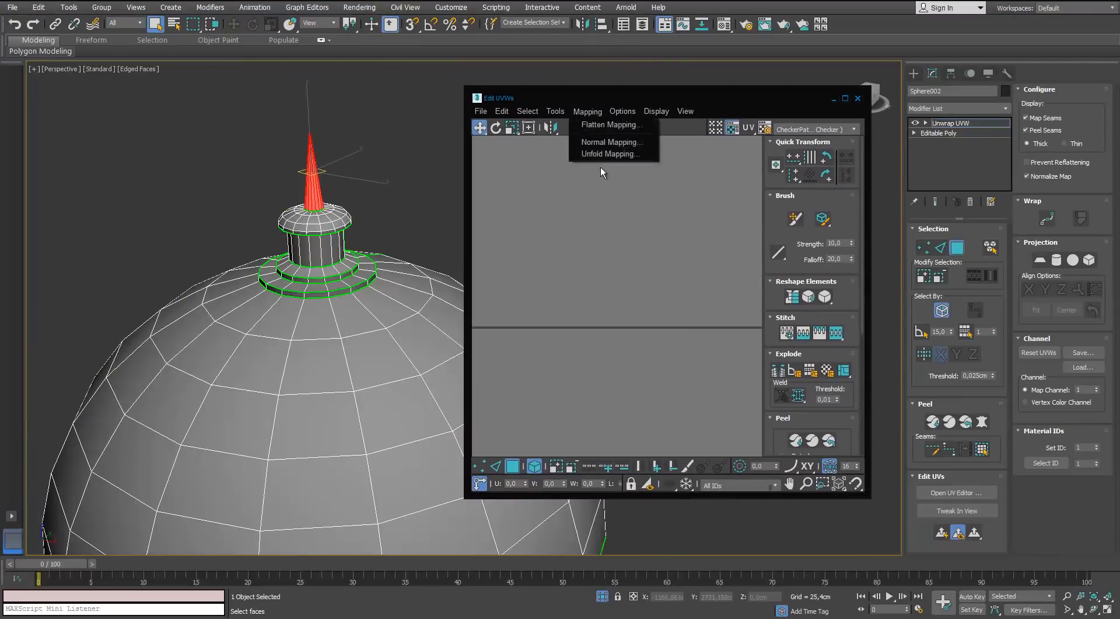
{"action": "left_click", "coordinate": [607, 140]}
{"action": "left_click", "coordinate": [97, 70]}
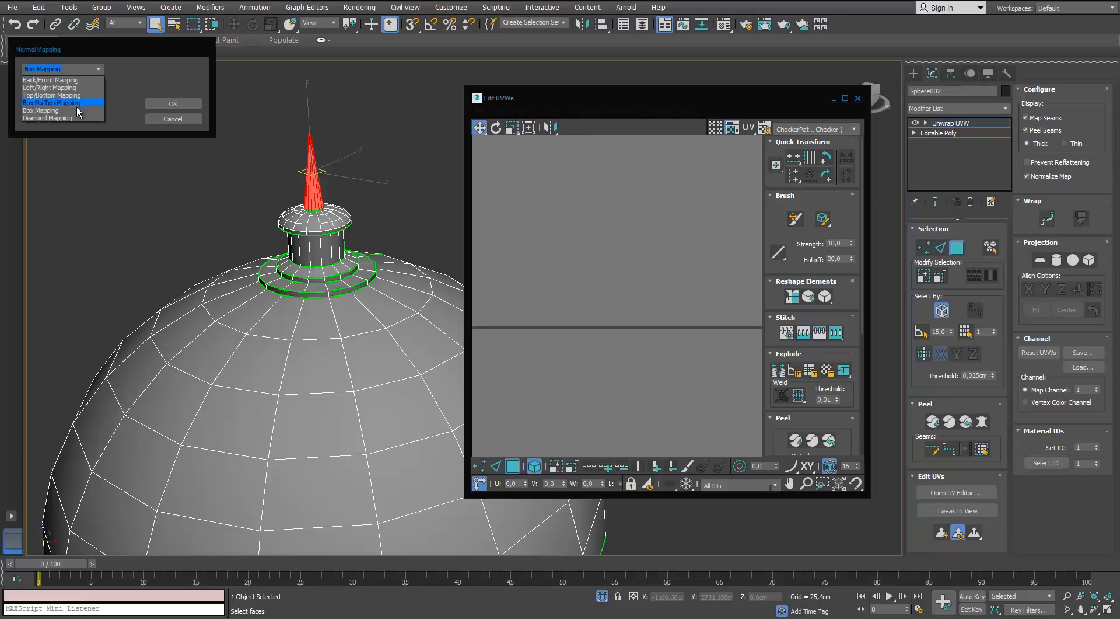
{"action": "left_click", "coordinate": [76, 105]}
{"action": "left_click", "coordinate": [150, 105]}
Step: Maximize the UV editor and hide the checker background
{"action": "scroll", "coordinate": [618, 263], "scroll_direction": "down", "scroll_amount": 6}
{"action": "scroll", "coordinate": [452, 267], "scroll_direction": "up", "scroll_amount": 4}
{"action": "scroll", "coordinate": [362, 269], "scroll_direction": "down", "scroll_amount": 5}
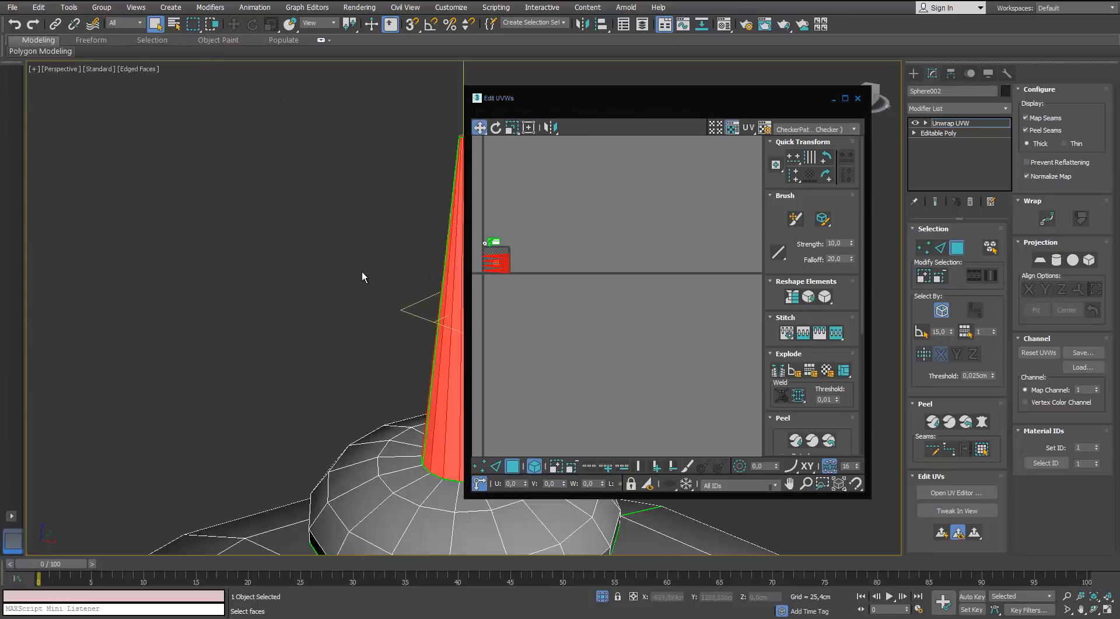
{"action": "double_click", "coordinate": [590, 98]}
{"action": "scroll", "coordinate": [445, 267], "scroll_direction": "up", "scroll_amount": 8}
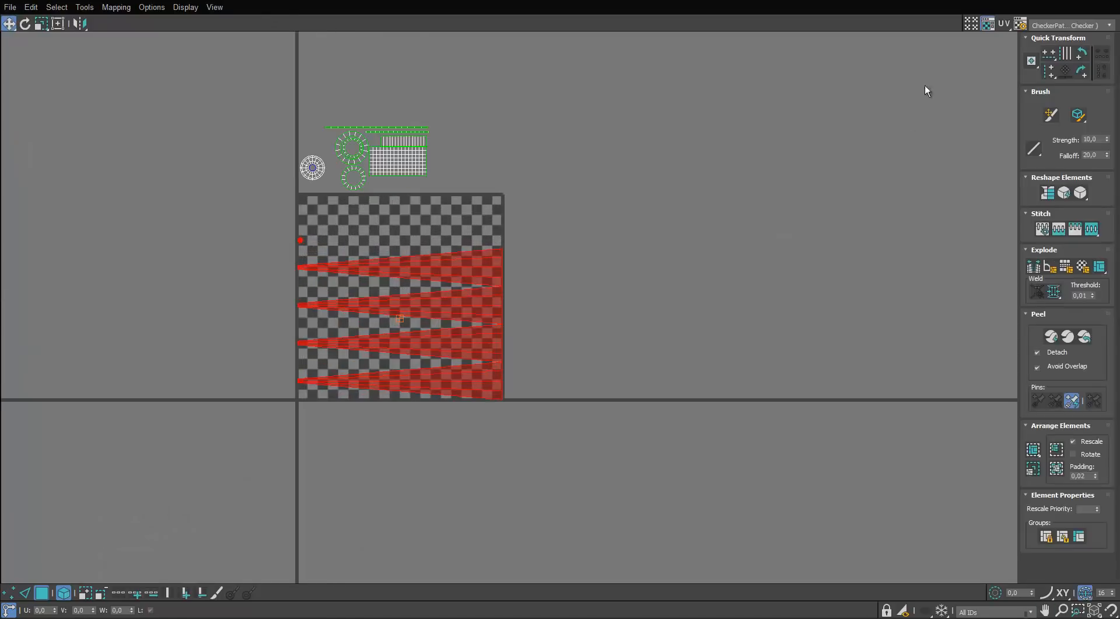
{"action": "left_click", "coordinate": [986, 25]}
Step: Stitch the spire's four tapered side pieces into a single fan-shaped shell
{"action": "scroll", "coordinate": [459, 278], "scroll_direction": "up", "scroll_amount": 2}
{"action": "key", "text": "2"}
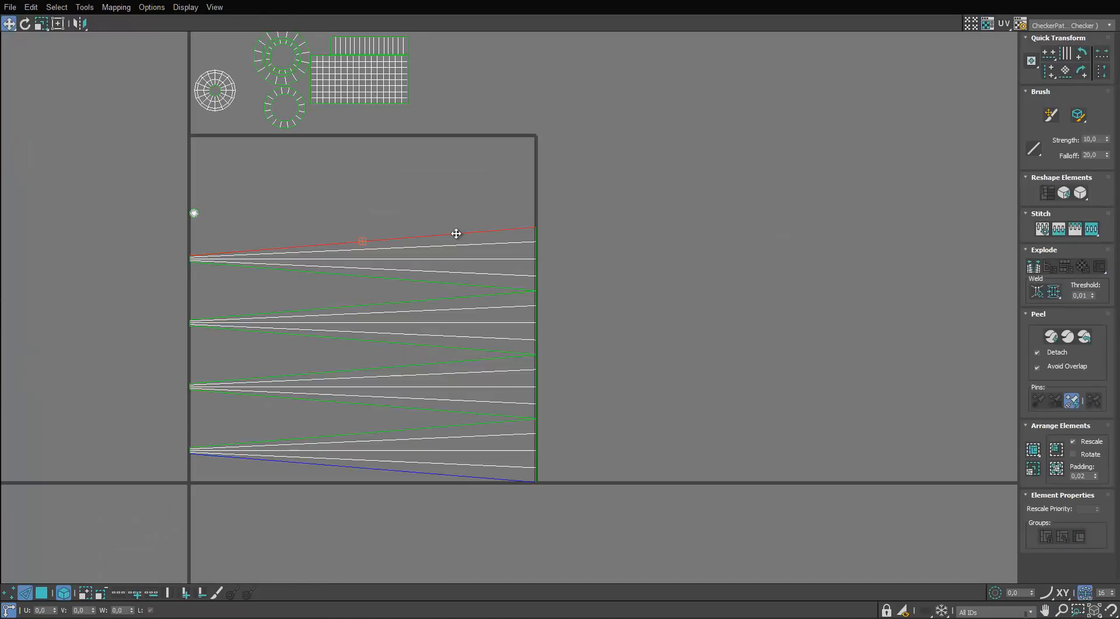
{"action": "key", "text": "s"}
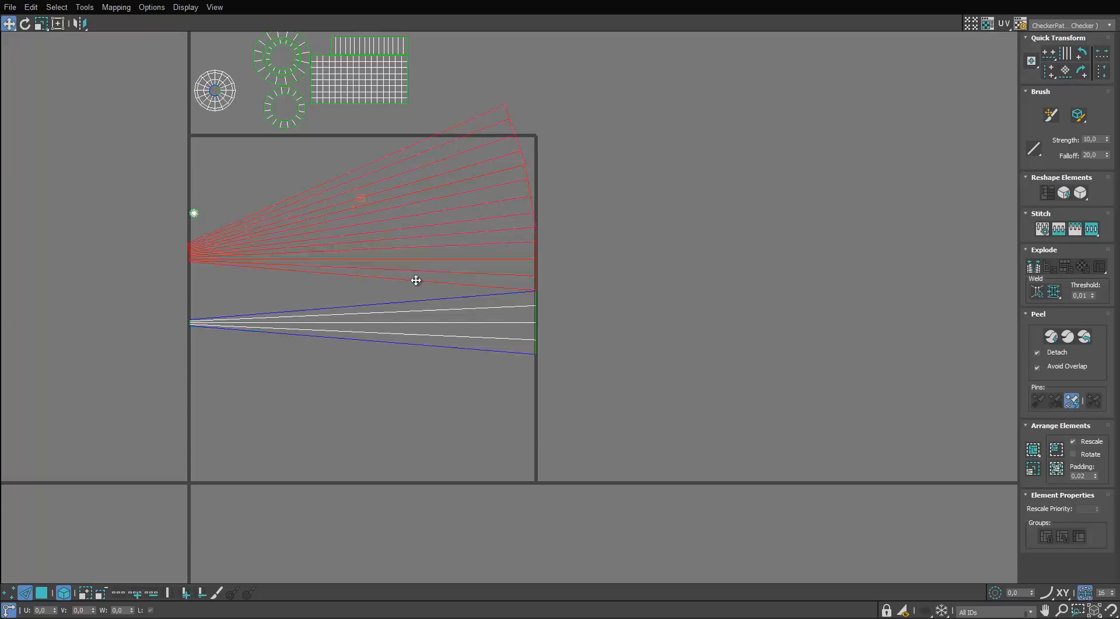
Step: Relax the spire's shells by polygon angles with 100 iterations, an amount of 0,1 and a stretch of 0,0
{"action": "left_click", "coordinate": [41, 592]}
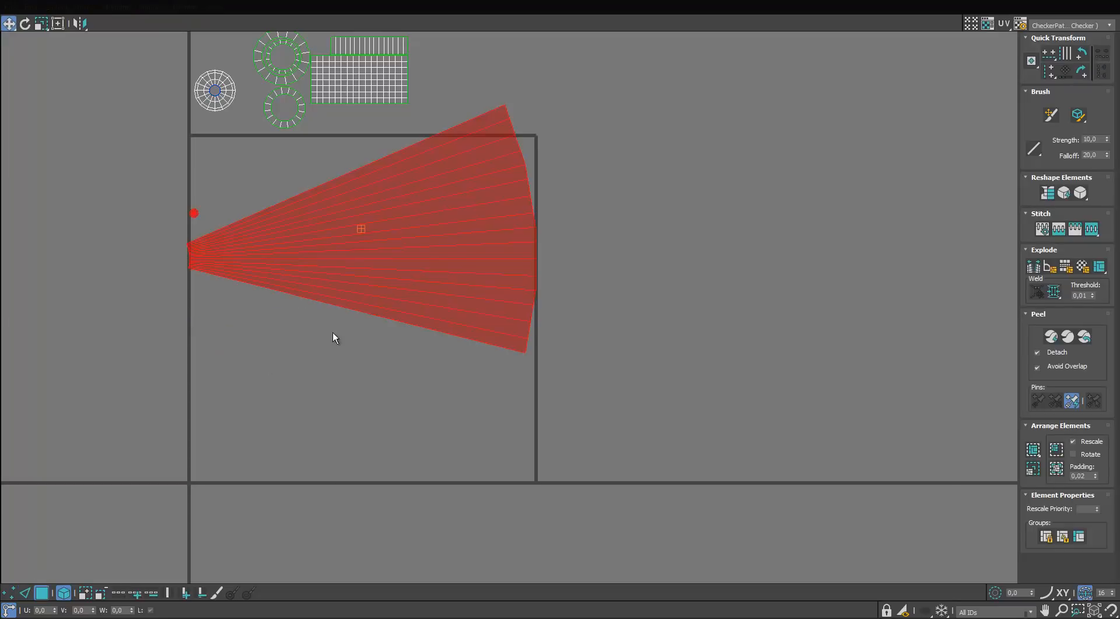
{"action": "left_click", "coordinate": [84, 4]}
{"action": "left_click", "coordinate": [117, 201]}
{"action": "left_click", "coordinate": [640, 250]}
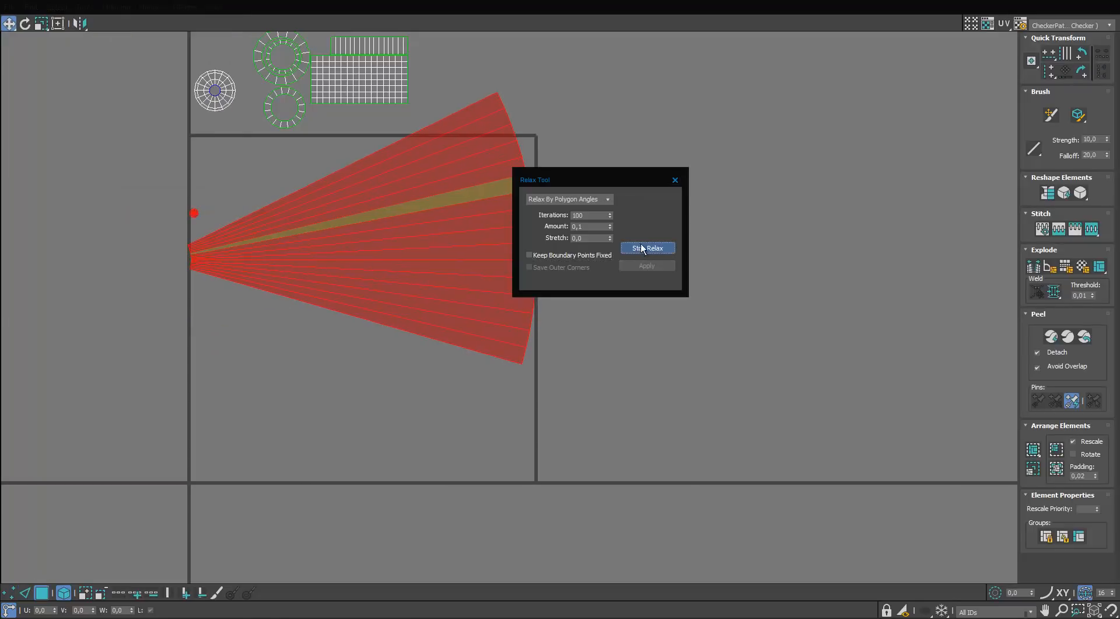
{"action": "left_click", "coordinate": [676, 180]}
Step: Move the small disc shell of the spire's tip to the narrow end of the fan
{"action": "middle_click_drag", "start_coordinate": [217, 199], "coordinate": [243, 192]}
{"action": "scroll", "coordinate": [135, 267], "scroll_direction": "up", "scroll_amount": 1}
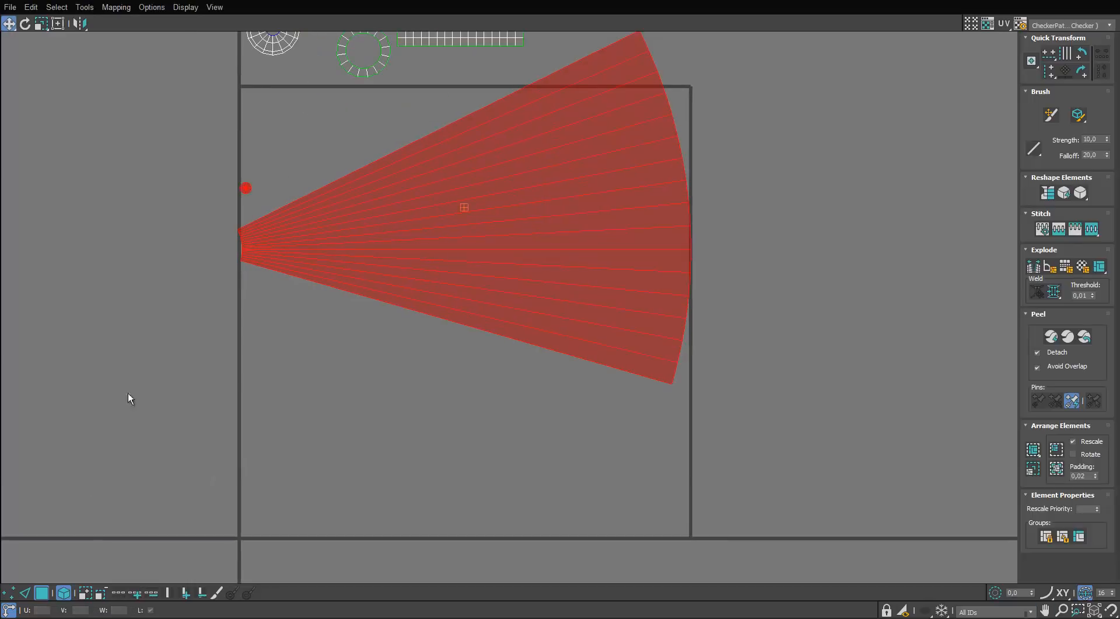
{"action": "left_click", "coordinate": [128, 392]}
{"action": "scroll", "coordinate": [184, 182], "scroll_direction": "up", "scroll_amount": 1}
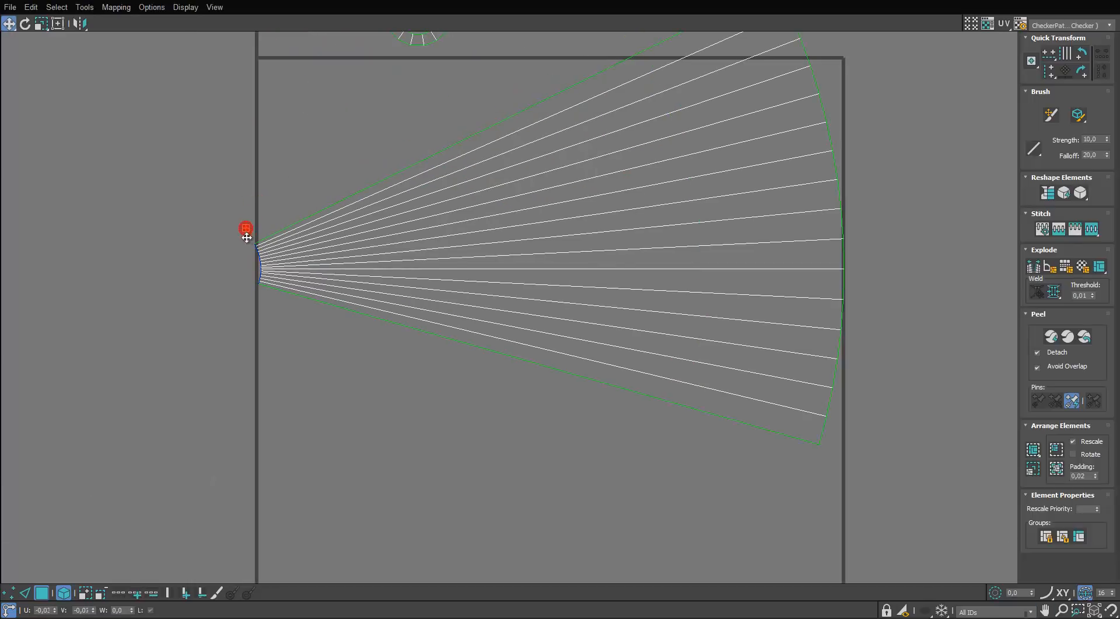
{"action": "scroll", "coordinate": [300, 243], "scroll_direction": "down", "scroll_amount": 2}
Step: Scale down the spire's fan and tip disc together and move them above the UV tile among the other shells
{"action": "left_click_drag", "start_coordinate": [225, 406], "coordinate": [225, 406]}
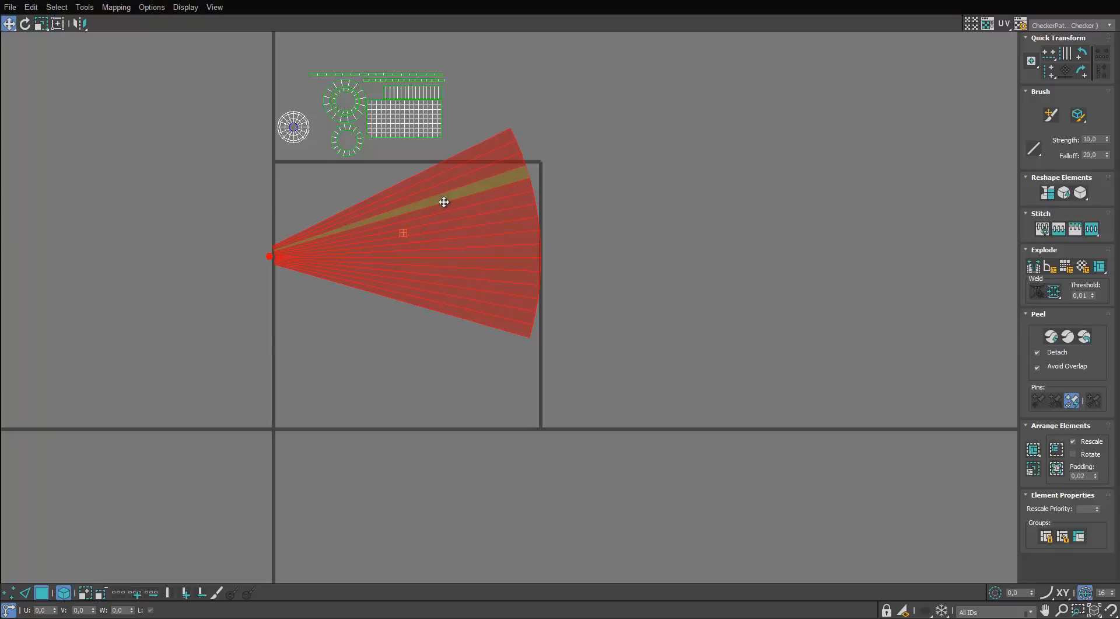
{"action": "key", "text": "r"}
{"action": "left_click_drag", "start_coordinate": [444, 203], "coordinate": [394, 306]}
{"action": "scroll", "coordinate": [397, 186], "scroll_direction": "up", "scroll_amount": 2}
{"action": "key", "text": "w"}
{"action": "left_click_drag", "start_coordinate": [413, 266], "coordinate": [307, 91]}
{"action": "middle_click_drag", "start_coordinate": [307, 91], "coordinate": [311, 255]}
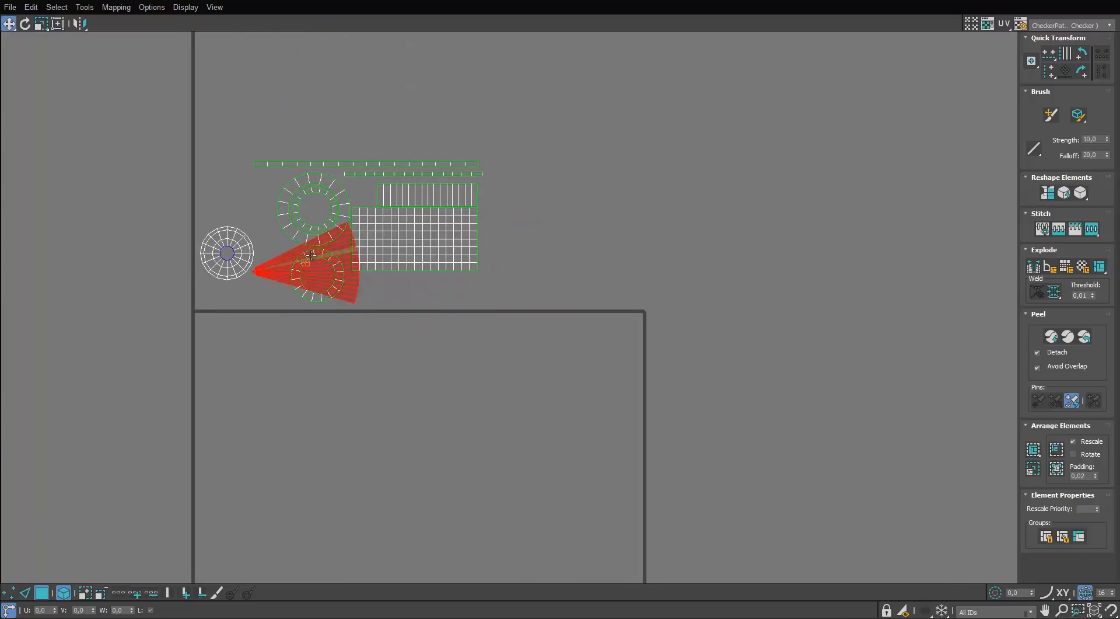
Step: Move the spire's shells above the round cap shell, mirror them horizontally and clear the selection
{"action": "left_click_drag", "start_coordinate": [311, 255], "coordinate": [203, 174]}
{"action": "left_click", "coordinate": [80, 24]}
{"action": "left_click", "coordinate": [590, 104]}
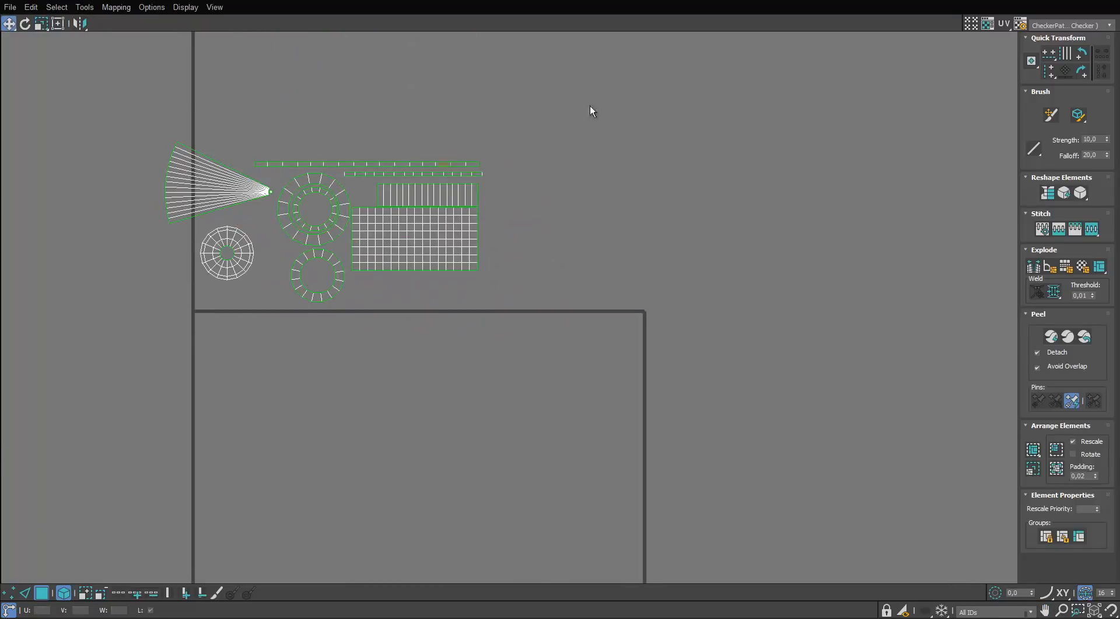
Step: Try packing all the shells together, and undo the packing
{"action": "key", "text": "ctrl+a"}
{"action": "left_click", "coordinate": [1033, 468]}
{"action": "scroll", "coordinate": [654, 318], "scroll_direction": "down", "scroll_amount": 4}
{"action": "key", "text": "ctrl+z"}
Step: Select the rectangular dome and neck shells and restore the UV editor to a floating window
{"action": "scroll", "coordinate": [548, 291], "scroll_direction": "up", "scroll_amount": 6}
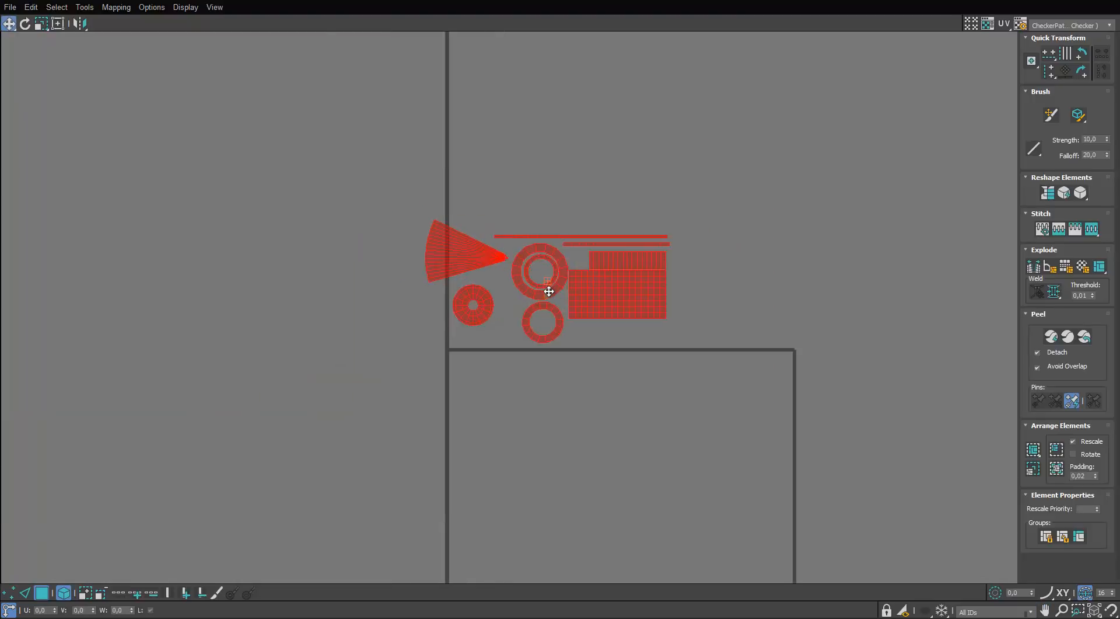
{"action": "scroll", "coordinate": [547, 293], "scroll_direction": "down", "scroll_amount": 2}
{"action": "left_click_drag", "start_coordinate": [714, 246], "coordinate": [672, 288]}
{"action": "double_click", "coordinate": [623, 2]}
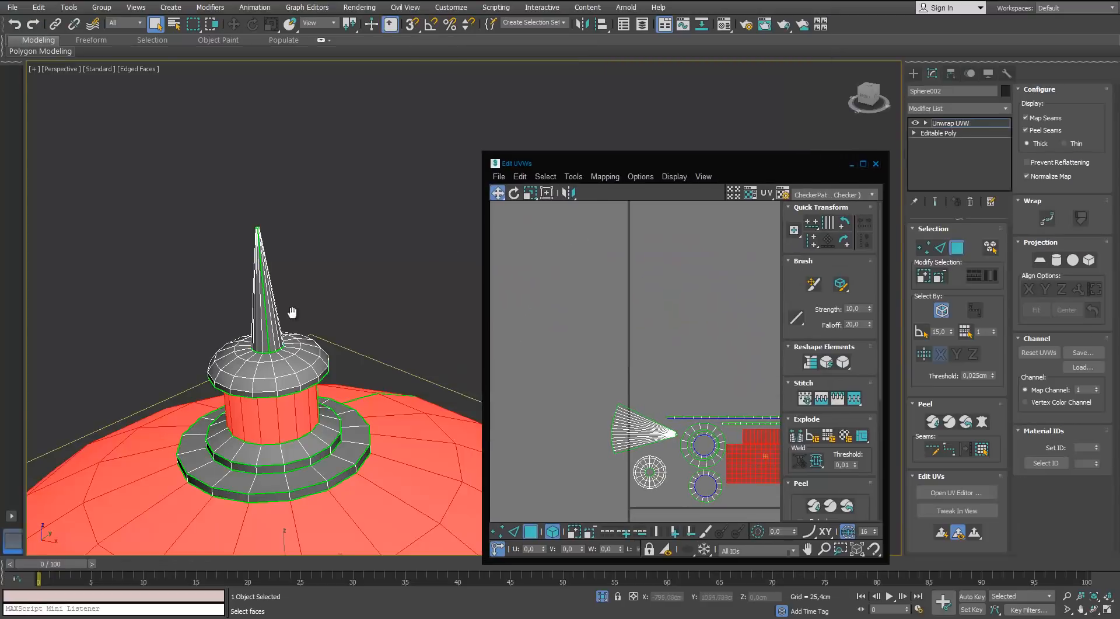
Step: Select the dome's faces out to the surrounding seams and apply planar mapping to them
{"action": "scroll", "coordinate": [290, 312], "scroll_direction": "down", "scroll_amount": 4}
{"action": "middle_click_drag", "start_coordinate": [290, 313], "coordinate": [245, 274], "text": "alt"}
{"action": "scroll", "coordinate": [251, 269], "scroll_direction": "up", "scroll_amount": 4}
{"action": "scroll", "coordinate": [263, 258], "scroll_direction": "down", "scroll_amount": 4}
{"action": "left_click", "coordinate": [311, 304]}
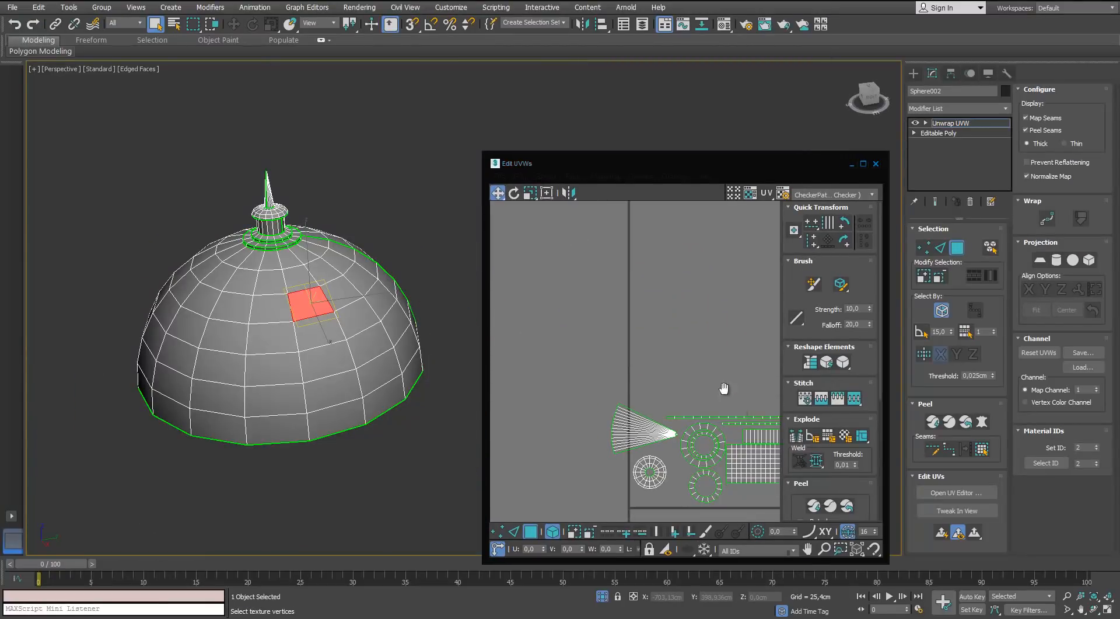
{"action": "middle_click_drag", "start_coordinate": [724, 388], "coordinate": [658, 276]}
{"action": "left_click", "coordinate": [982, 449]}
{"action": "middle_click_drag", "start_coordinate": [225, 239], "coordinate": [199, 210], "text": "alt"}
{"action": "left_click", "coordinate": [1040, 259]}
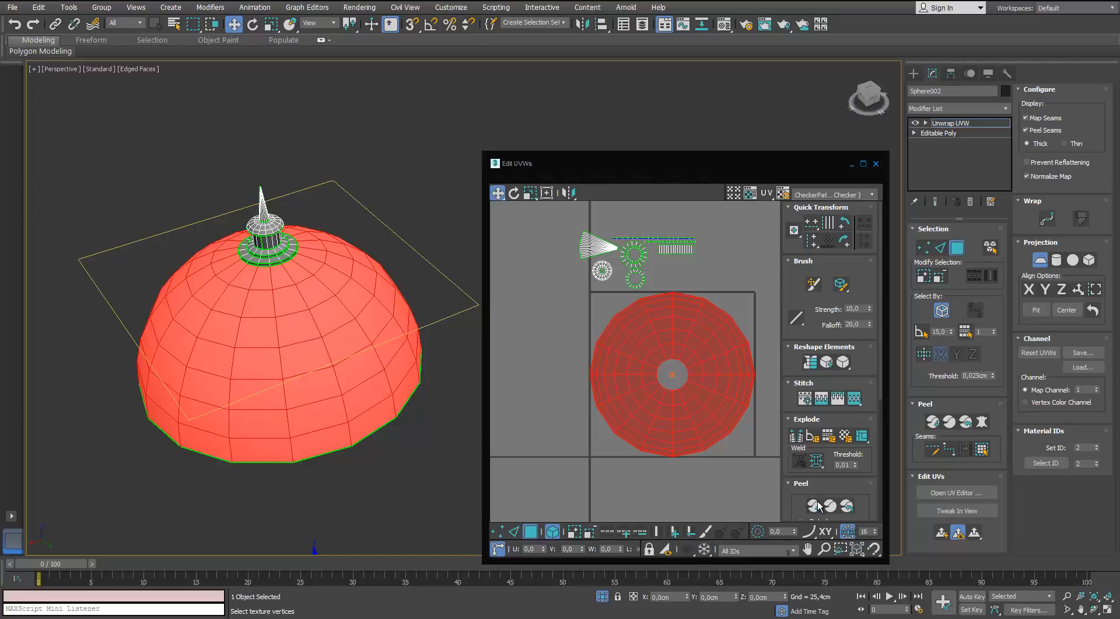
Step: Relax the dome's round shell by polygon angles with 100 iterations, an amount of 0,1 and a stretch of 0,0
{"action": "scroll", "coordinate": [665, 325], "scroll_direction": "up", "scroll_amount": 2}
{"action": "left_click", "coordinate": [570, 176]}
{"action": "left_click", "coordinate": [584, 368]}
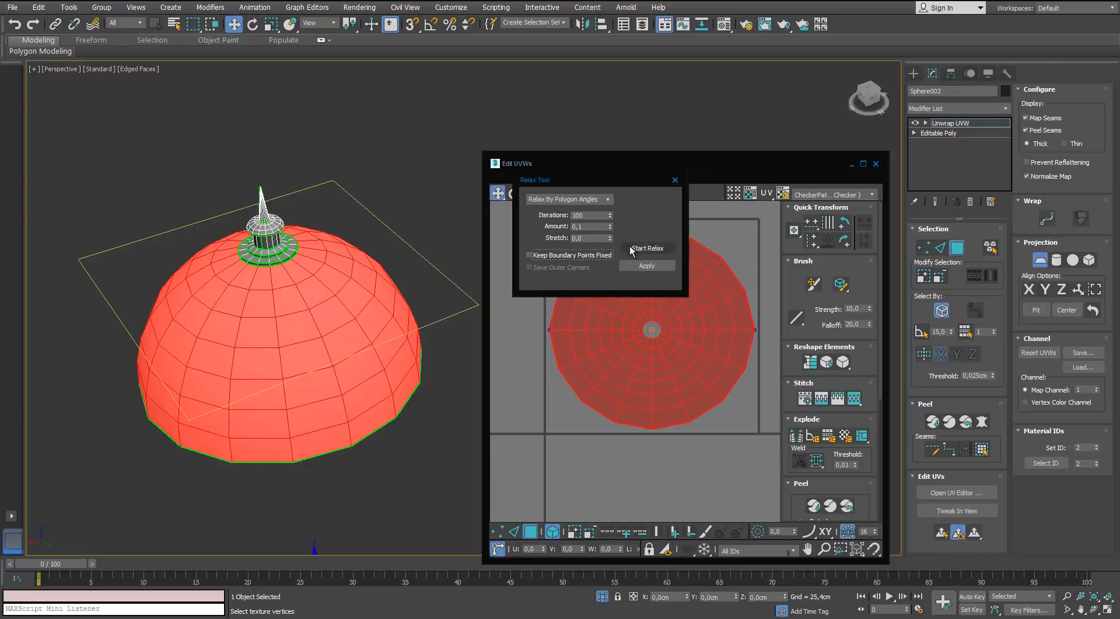
{"action": "left_click", "coordinate": [641, 248]}
{"action": "left_click", "coordinate": [675, 180]}
Step: Mark one vertical line of dome edges, from the finial's base to the rim, as a peel seam
{"action": "middle_click_drag", "start_coordinate": [338, 304], "coordinate": [251, 274], "text": "alt"}
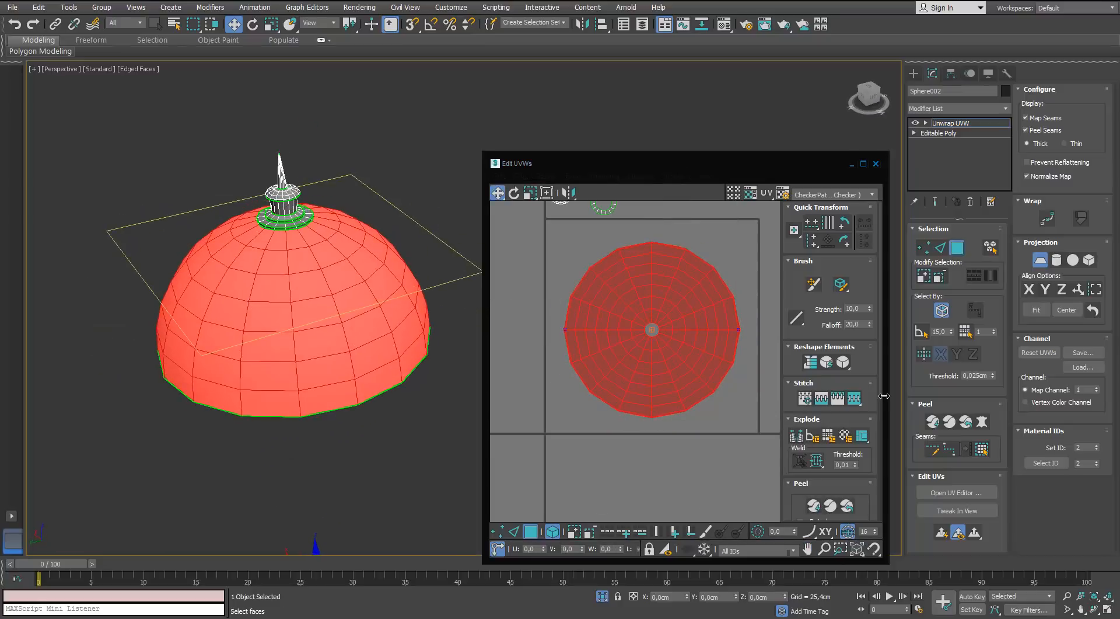
{"action": "left_click", "coordinate": [941, 247]}
{"action": "scroll", "coordinate": [284, 239], "scroll_direction": "up", "scroll_amount": 3}
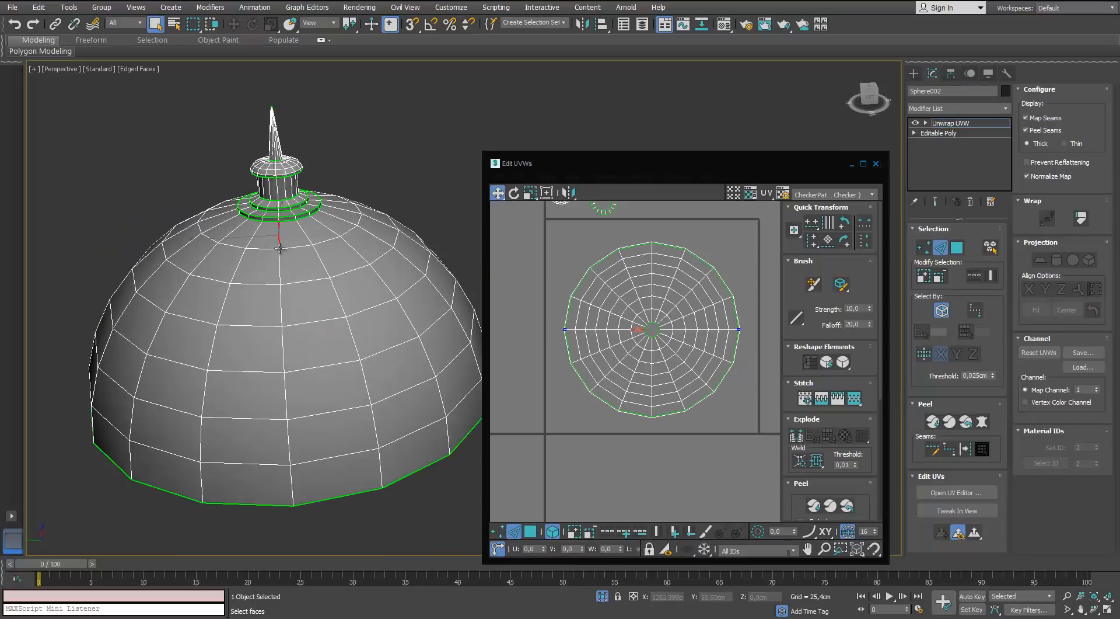
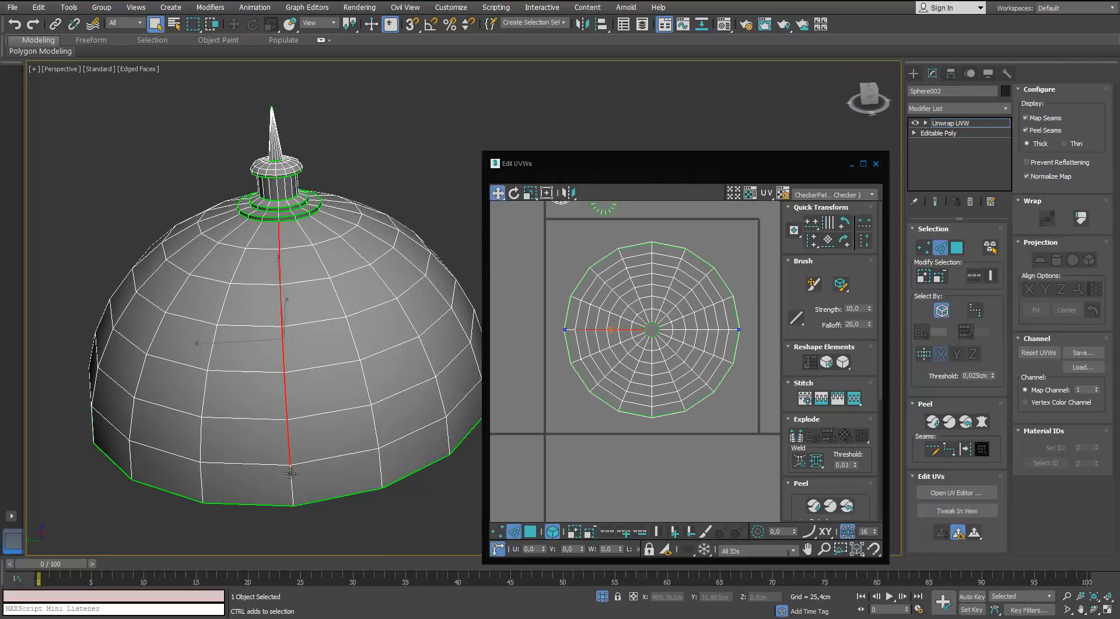
{"action": "left_click", "coordinate": [957, 248]}
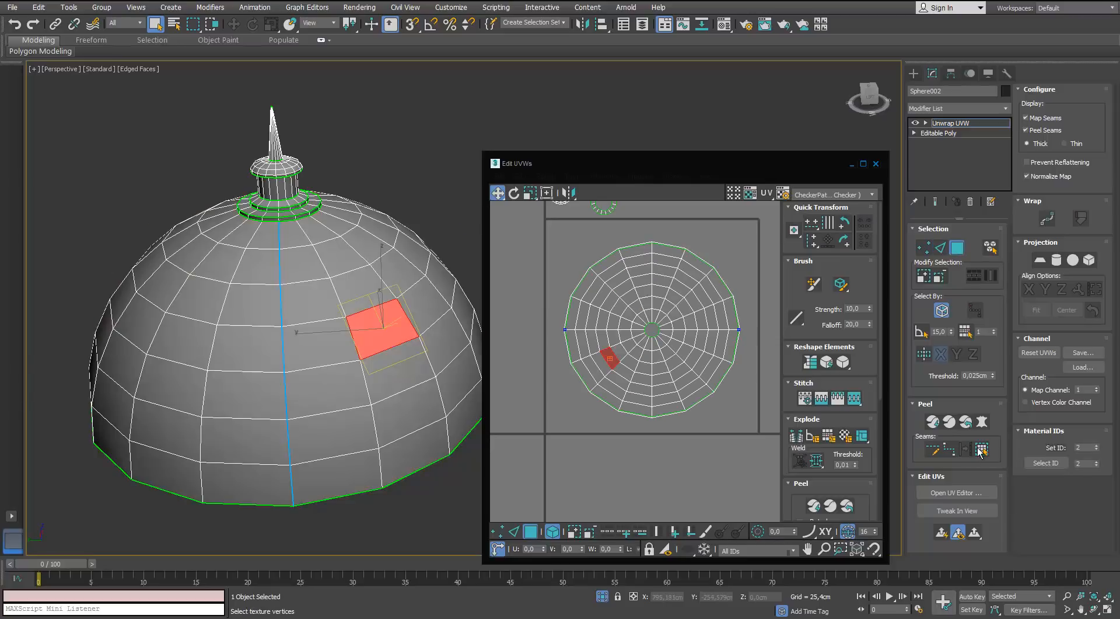
Step: Try pelt mapping the dome's faces along the vertical seam, and undo the pelt
{"action": "left_click", "coordinate": [982, 421]}
{"action": "left_click", "coordinate": [535, 188]}
{"action": "left_click_drag", "start_coordinate": [570, 151], "coordinate": [431, 144]}
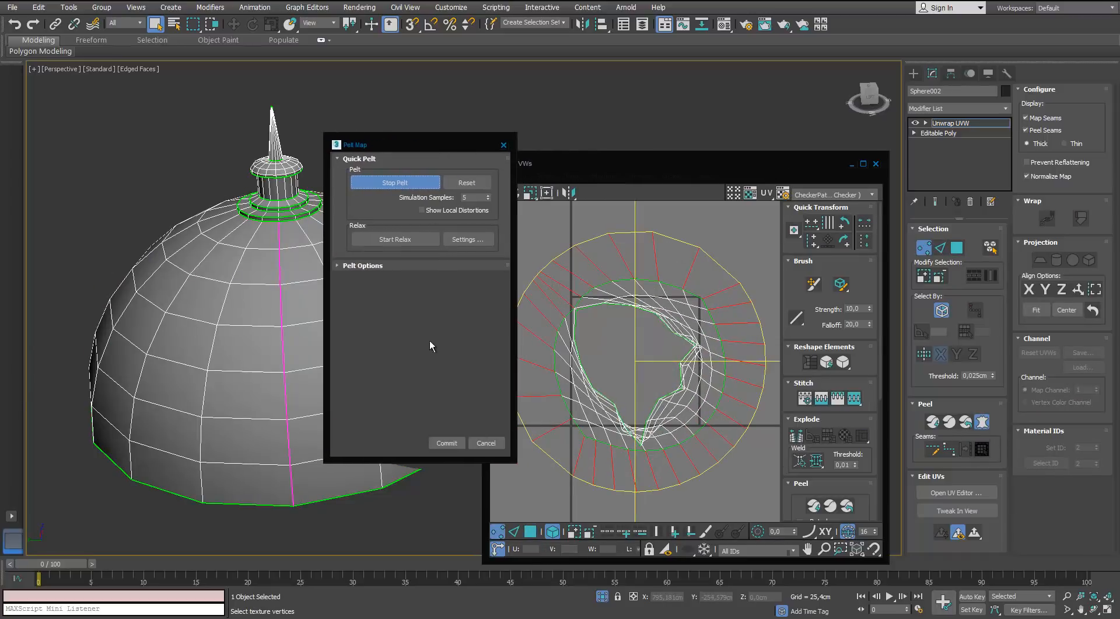
{"action": "left_click", "coordinate": [442, 448]}
{"action": "key", "text": "ctrl+z"}
{"action": "middle_click_drag", "start_coordinate": [321, 335], "coordinate": [512, 334], "text": "alt"}
{"action": "left_click", "coordinate": [358, 230], "text": "alt"}
Step: Hide the map seams and mark a vertical line of dome edges, from the finial's base to the rim, as a peel seam
{"action": "left_click_drag", "start_coordinate": [643, 160], "coordinate": [645, 157]}
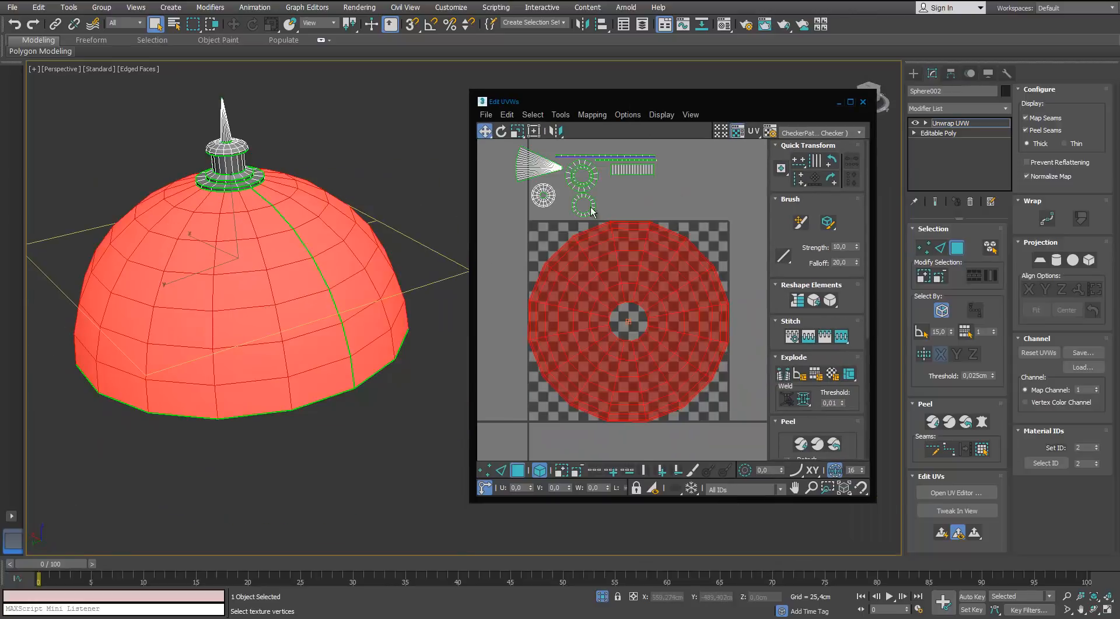
{"action": "mouse_move", "coordinate": [565, 186]}
{"action": "middle_mouse_down"}
{"action": "mouse_move", "coordinate": [593, 193]}
{"action": "mouse_move", "coordinate": [582, 187]}
{"action": "middle_mouse_up"}
{"action": "scroll", "coordinate": [296, 259], "scroll_direction": "up", "scroll_amount": 3}
{"action": "middle_click_drag", "start_coordinate": [297, 260], "coordinate": [329, 209]}
{"action": "left_click", "coordinate": [941, 247]}
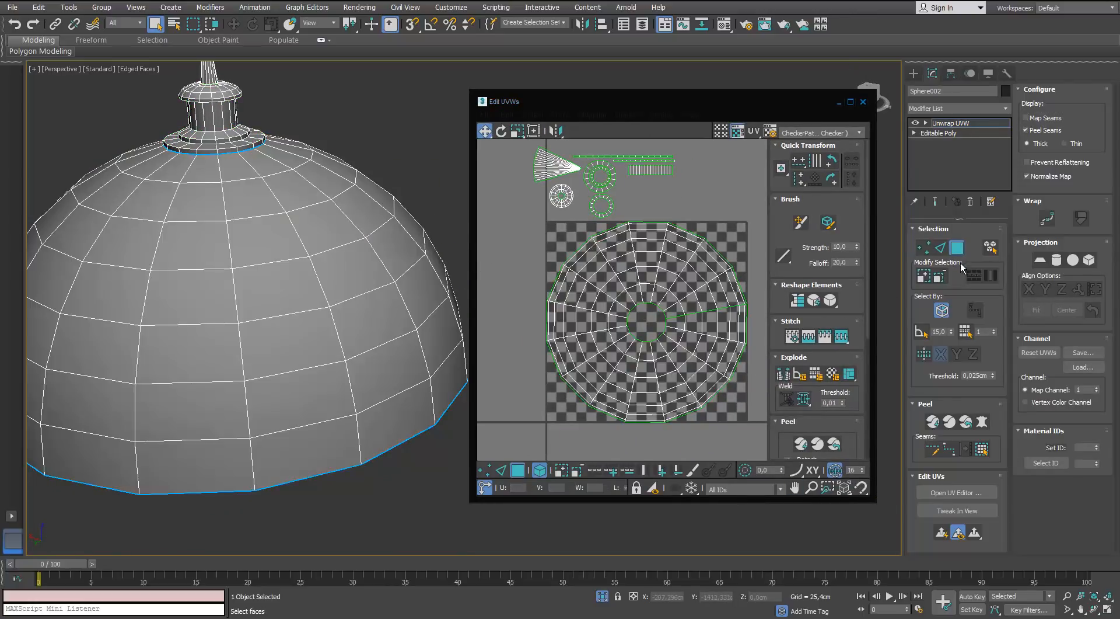
{"action": "middle_click_drag", "start_coordinate": [258, 179], "coordinate": [273, 194], "text": "alt"}
{"action": "left_click", "coordinate": [254, 181]}
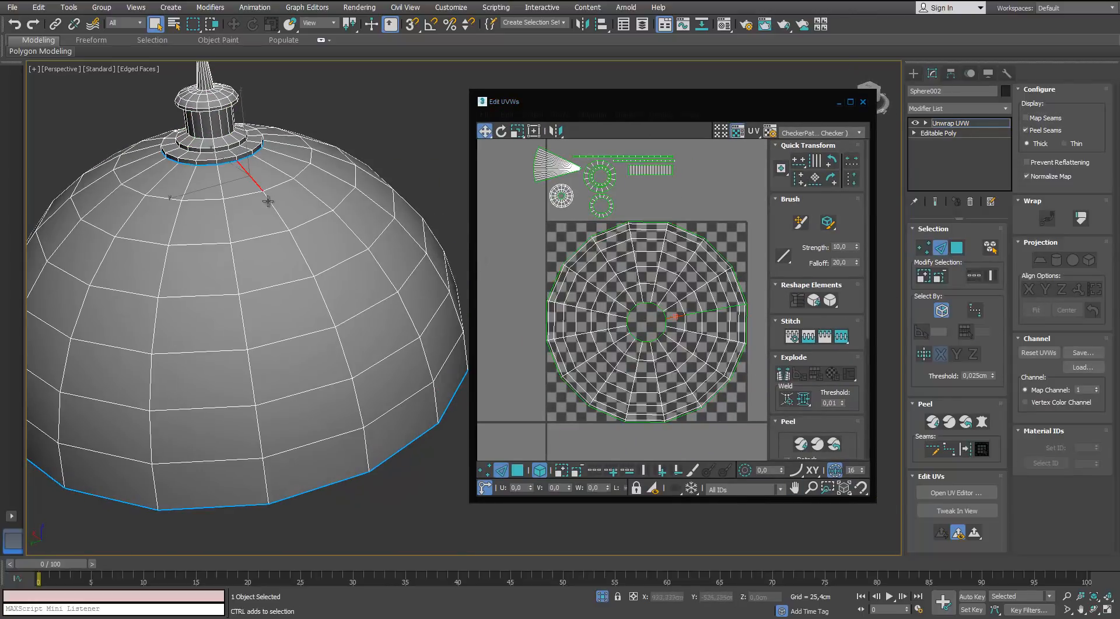
Step: Select the dome's faces out to the peel seams, run the pelt simulation on them and commit it
{"action": "left_click", "coordinate": [957, 247]}
{"action": "double_click", "coordinate": [425, 287]}
{"action": "middle_click_drag", "start_coordinate": [426, 287], "coordinate": [349, 299], "text": "alt"}
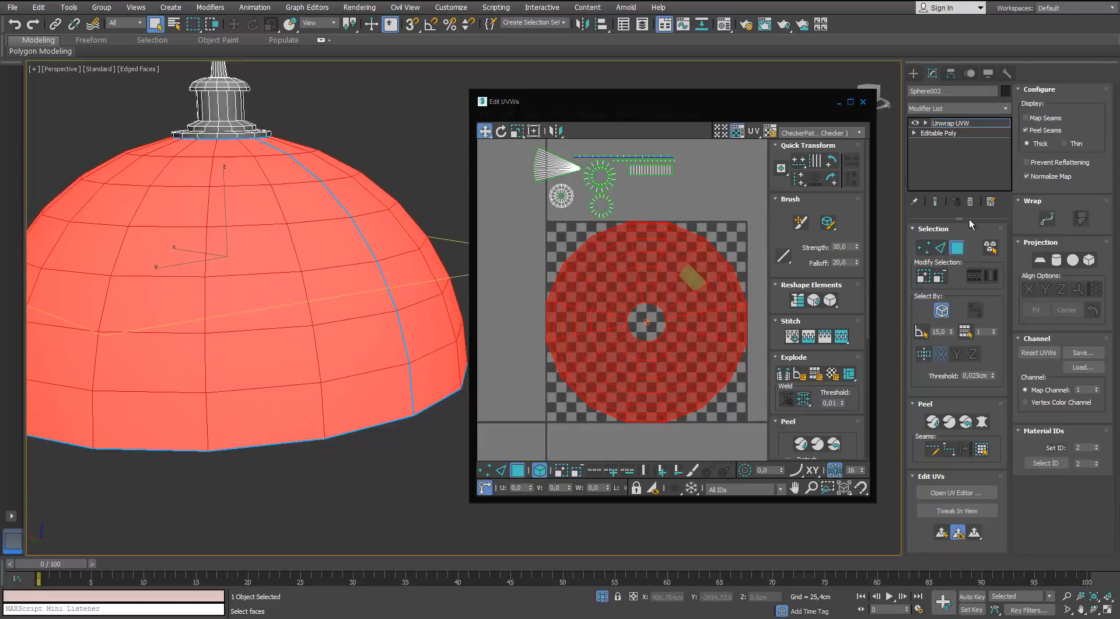
{"action": "left_click", "coordinate": [982, 422]}
{"action": "left_click", "coordinate": [415, 182]}
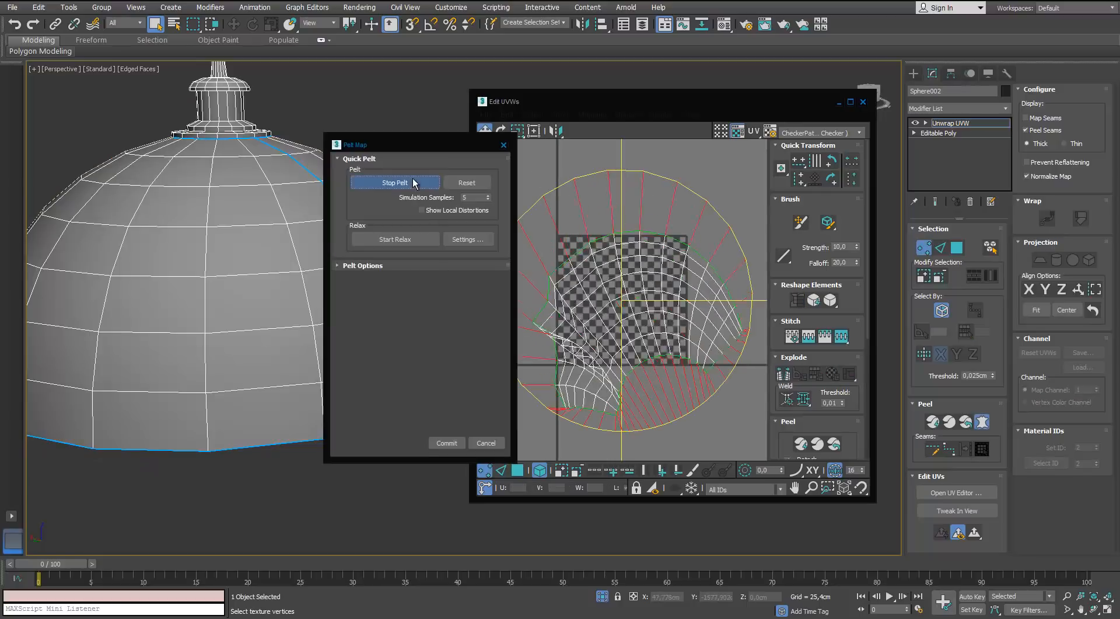
{"action": "left_click", "coordinate": [453, 444]}
Step: Quick-peel the dome's pelted shell into a flat arch and check it against the vertical seam
{"action": "left_click", "coordinate": [799, 444]}
{"action": "scroll", "coordinate": [655, 298], "scroll_direction": "up", "scroll_amount": 3}
{"action": "scroll", "coordinate": [656, 280], "scroll_direction": "down", "scroll_amount": 3}
{"action": "scroll", "coordinate": [656, 269], "scroll_direction": "up", "scroll_amount": 1}
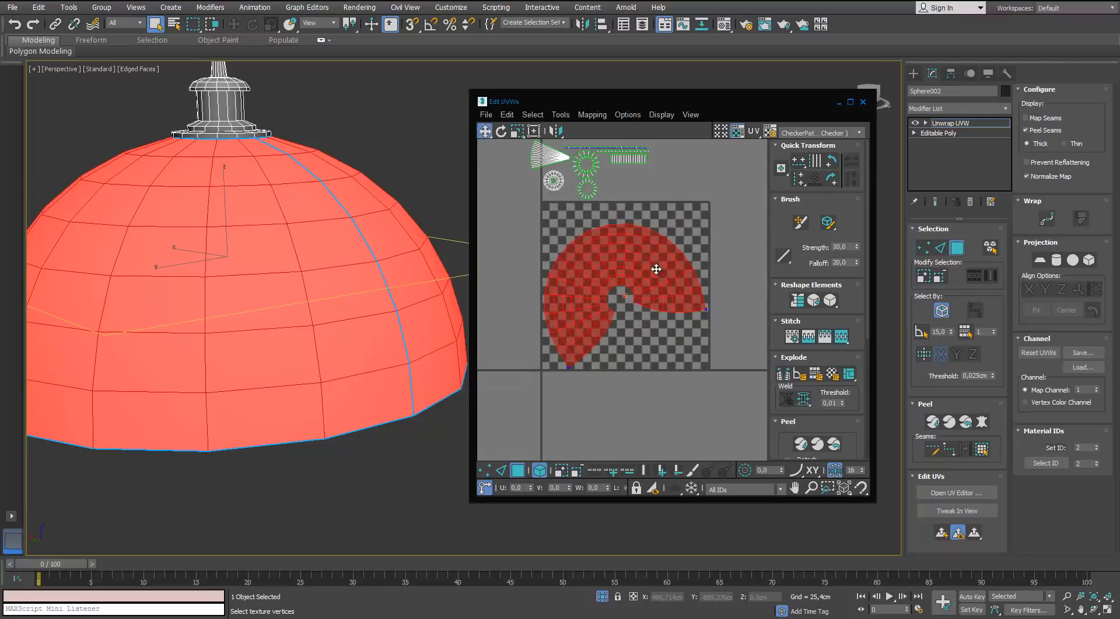
{"action": "scroll", "coordinate": [656, 268], "scroll_direction": "up", "scroll_amount": 2}
{"action": "scroll", "coordinate": [656, 269], "scroll_direction": "down", "scroll_amount": 2}
{"action": "middle_click_drag", "start_coordinate": [207, 212], "coordinate": [440, 259], "text": "alt"}
{"action": "left_click", "coordinate": [393, 138]}
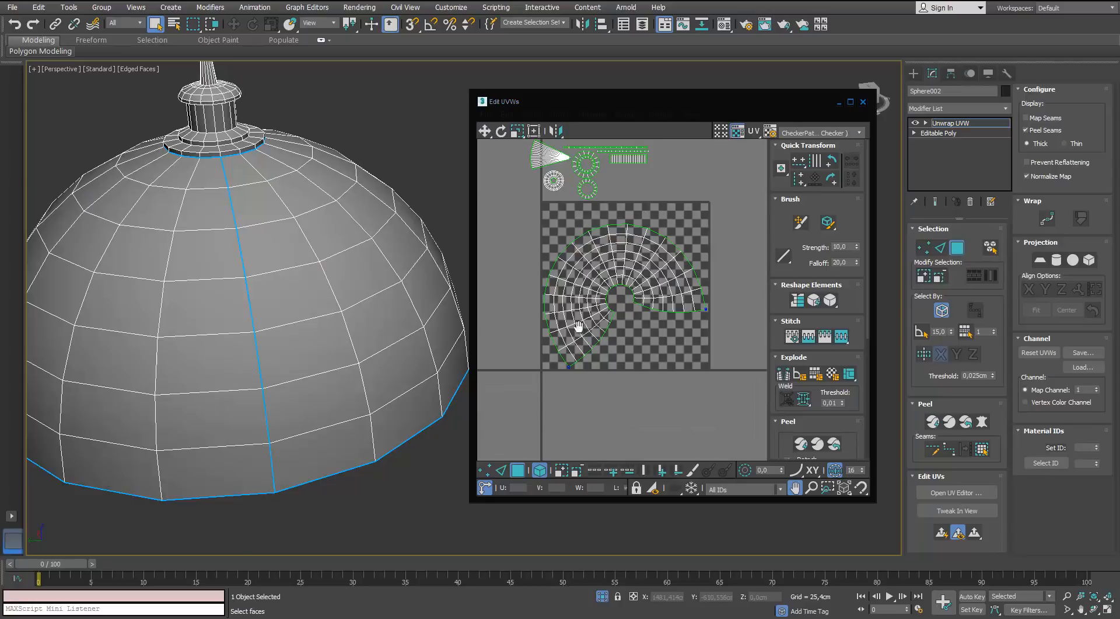
Step: Clear the selection, show the checker material on the dome and finial, and close the Material Editor
{"action": "left_click", "coordinate": [404, 485]}
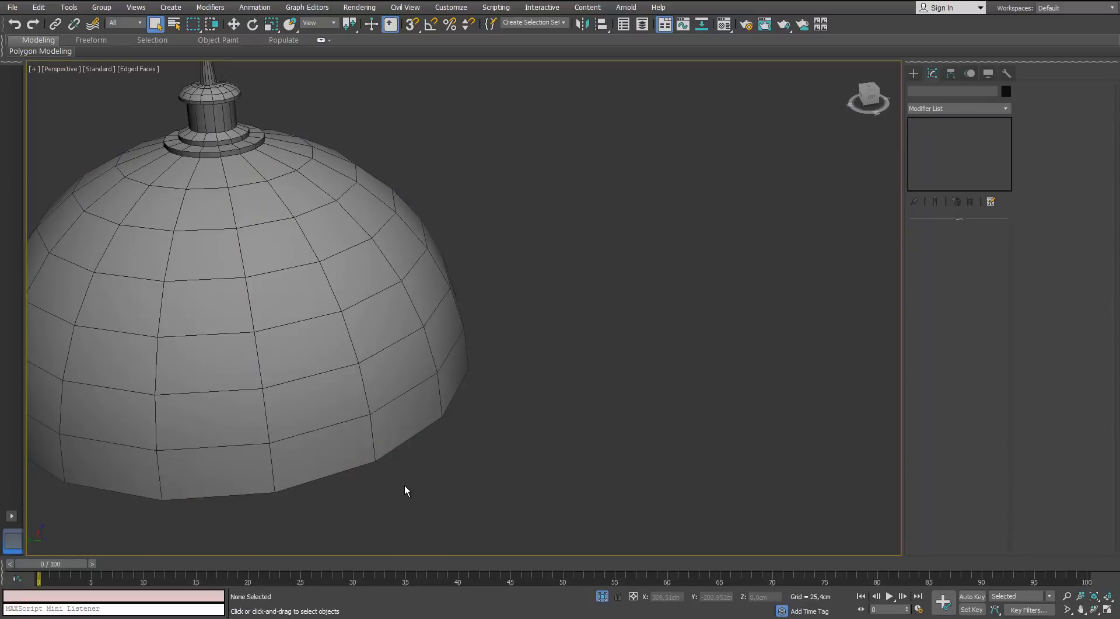
{"action": "key", "text": "m"}
{"action": "middle_click_drag", "start_coordinate": [363, 285], "coordinate": [233, 280], "text": "alt"}
{"action": "middle_click_drag", "start_coordinate": [234, 280], "coordinate": [446, 264]}
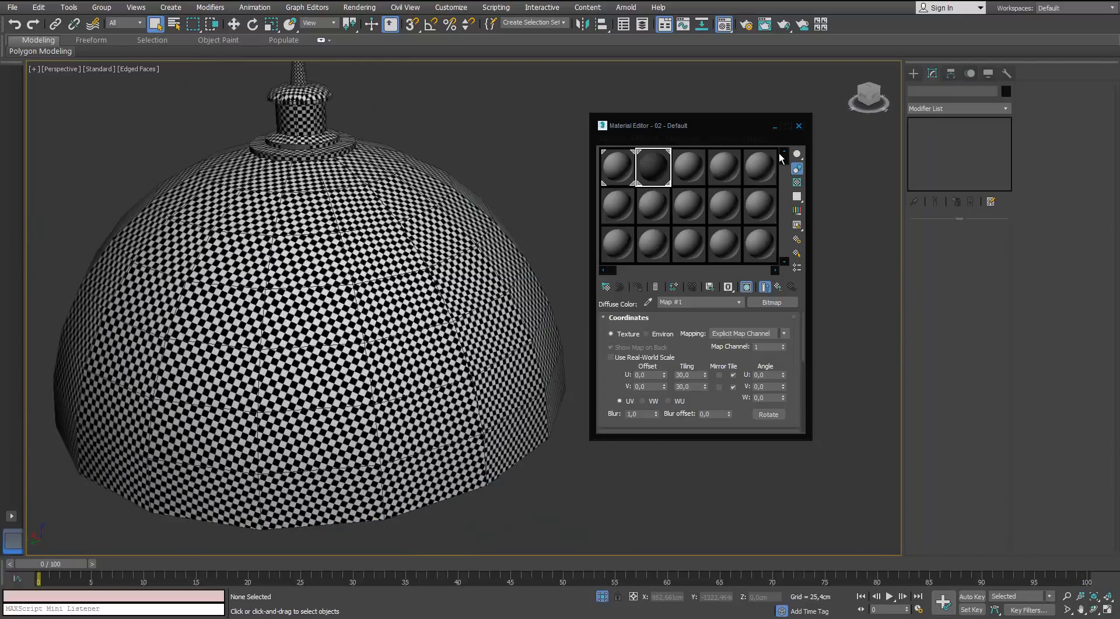
{"action": "left_click", "coordinate": [799, 125]}
Step: Reopen the dome in the UV editor and select its whole arch-shaped shell
{"action": "left_click", "coordinate": [485, 402]}
{"action": "left_click", "coordinate": [975, 492]}
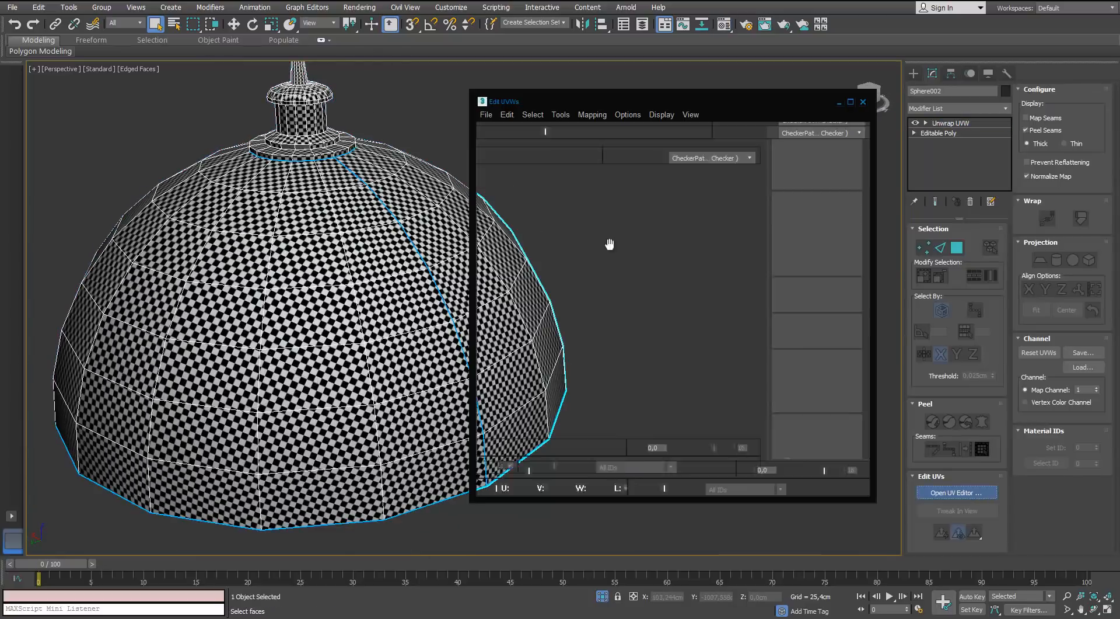
{"action": "left_click", "coordinate": [518, 470]}
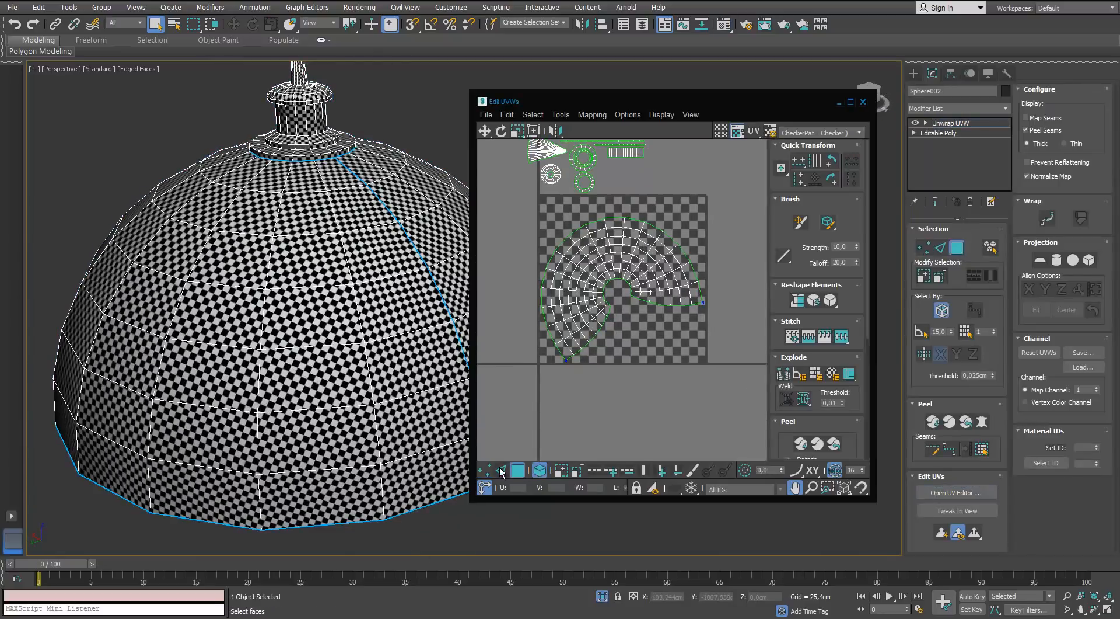
{"action": "middle_click_drag", "start_coordinate": [577, 413], "coordinate": [570, 437]}
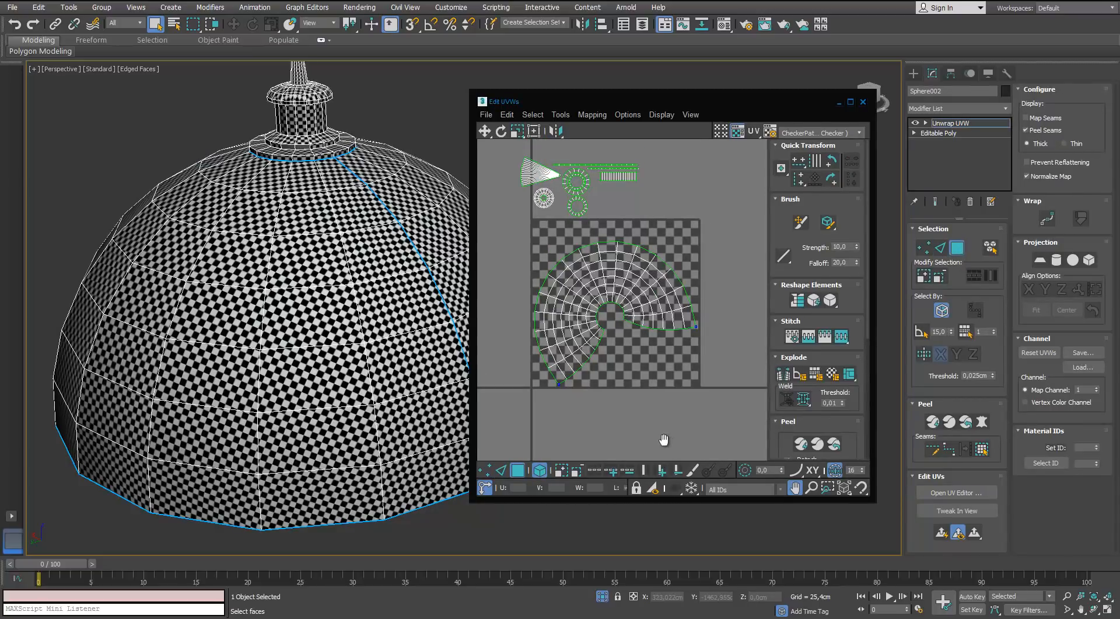
{"action": "left_click", "coordinate": [653, 292]}
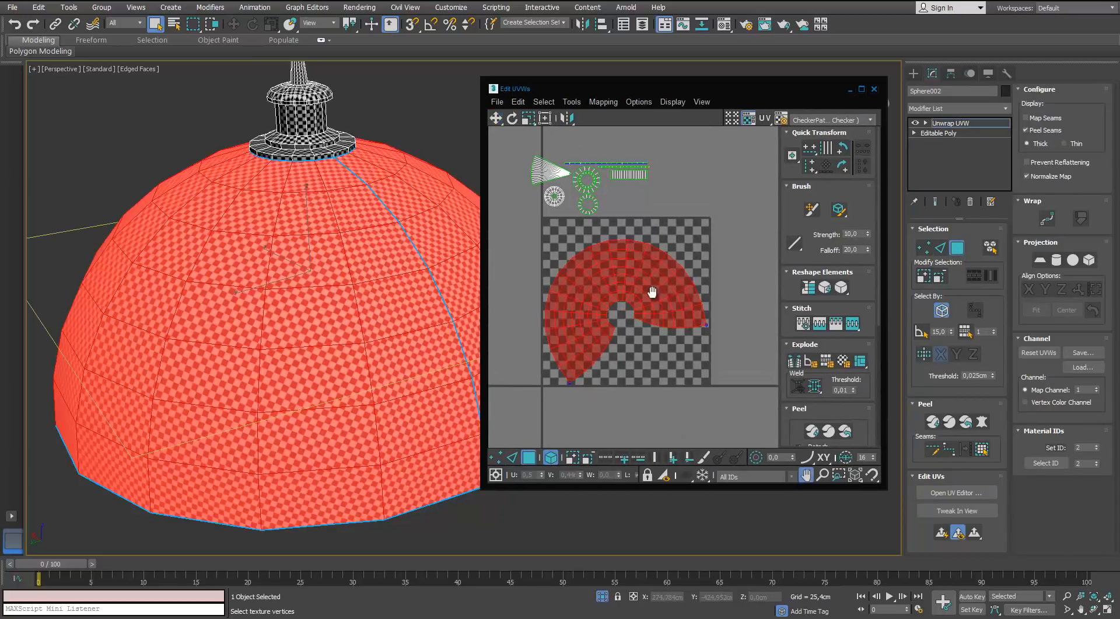
Step: Rotate the dome's shell until its opening faces down, and move it above the small finial shells
{"action": "middle_click_drag", "start_coordinate": [653, 292], "coordinate": [650, 309]}
{"action": "key", "text": "e"}
{"action": "left_click_drag", "start_coordinate": [672, 288], "coordinate": [521, 213]}
{"action": "key", "text": "w"}
{"action": "middle_click_drag", "start_coordinate": [521, 214], "coordinate": [649, 250]}
{"action": "left_click_drag", "start_coordinate": [654, 284], "coordinate": [623, 249]}
{"action": "middle_click_drag", "start_coordinate": [747, 216], "coordinate": [685, 240]}
{"action": "scroll", "coordinate": [685, 240], "scroll_direction": "down", "scroll_amount": 2}
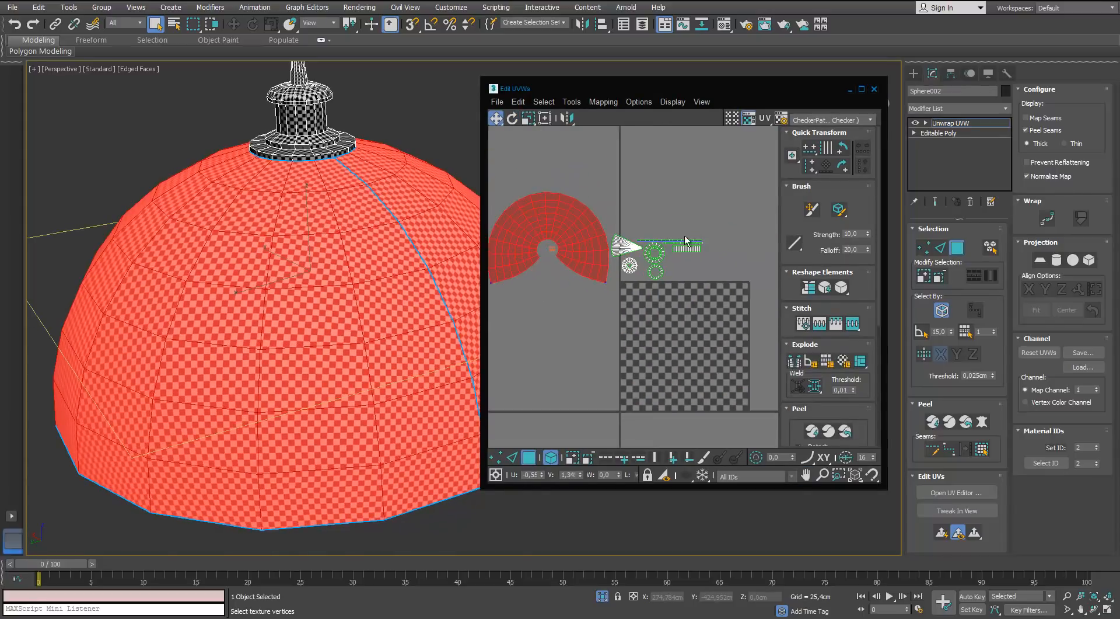
{"action": "left_click_drag", "start_coordinate": [575, 230], "coordinate": [674, 224]}
Step: Select all the dome and finial shells and rescale the elements to a matching density
{"action": "key", "text": "ctrl+a"}
{"action": "scroll", "coordinate": [652, 214], "scroll_direction": "up", "scroll_amount": 2}
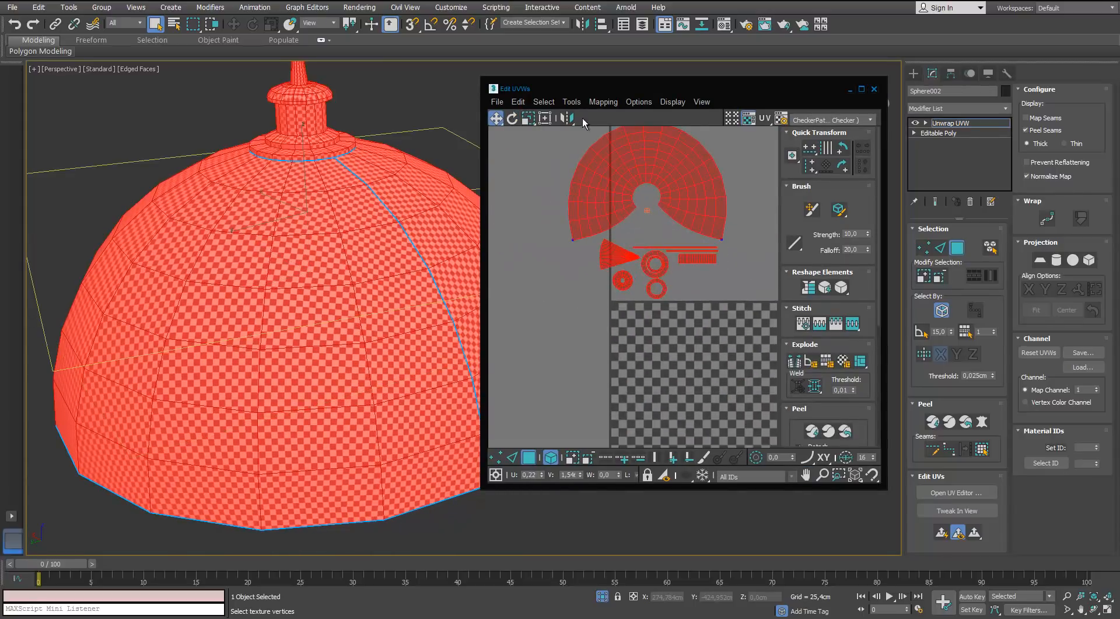
{"action": "left_click_drag", "start_coordinate": [784, 420], "coordinate": [743, 253]}
{"action": "left_click", "coordinate": [794, 361]}
{"action": "scroll", "coordinate": [702, 291], "scroll_direction": "down", "scroll_amount": 3}
{"action": "left_click", "coordinate": [769, 220]}
Step: Scale all the dome and finial shells down together to about half size, keeping them above the checker tile
{"action": "key", "text": "ctrl+a"}
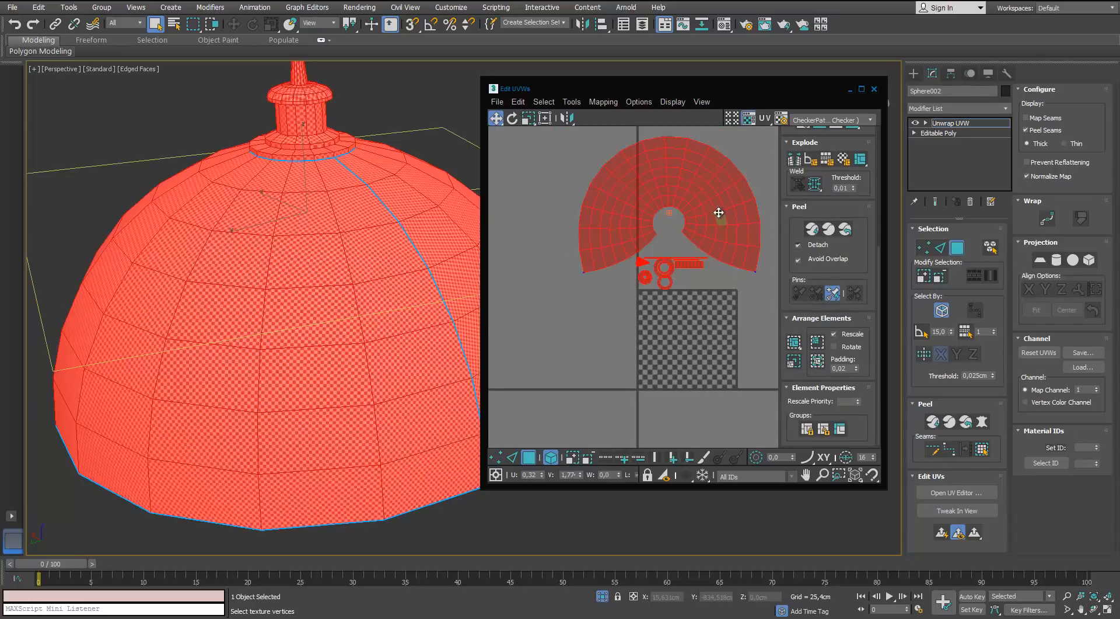
{"action": "key", "text": "r"}
{"action": "left_click_drag", "start_coordinate": [721, 215], "coordinate": [714, 265]}
{"action": "key", "text": "w"}
{"action": "left_click", "coordinate": [622, 359]}
{"action": "scroll", "coordinate": [379, 435], "scroll_direction": "down", "scroll_amount": 3}
{"action": "middle_click_drag", "start_coordinate": [380, 434], "coordinate": [315, 448], "text": "alt"}
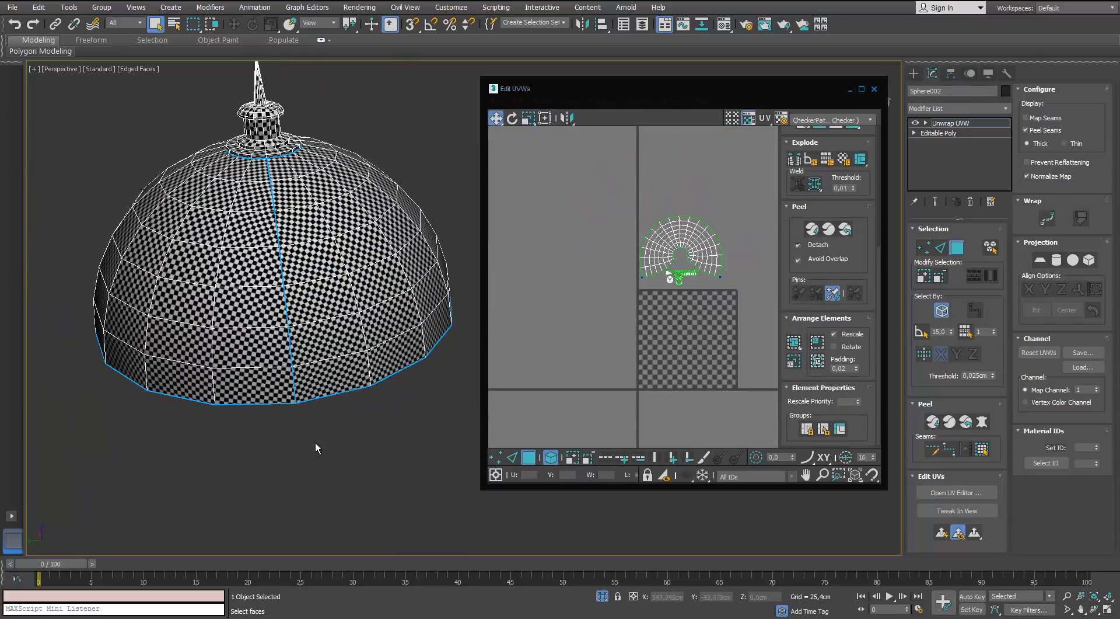
Step: Leave face editing, deselect the dome and end its isolation to bring back the whole pavilion
{"action": "left_click", "coordinate": [958, 248]}
{"action": "left_click", "coordinate": [300, 422]}
{"action": "scroll", "coordinate": [274, 251], "scroll_direction": "up", "scroll_amount": 4}
{"action": "scroll", "coordinate": [292, 280], "scroll_direction": "down", "scroll_amount": 4}
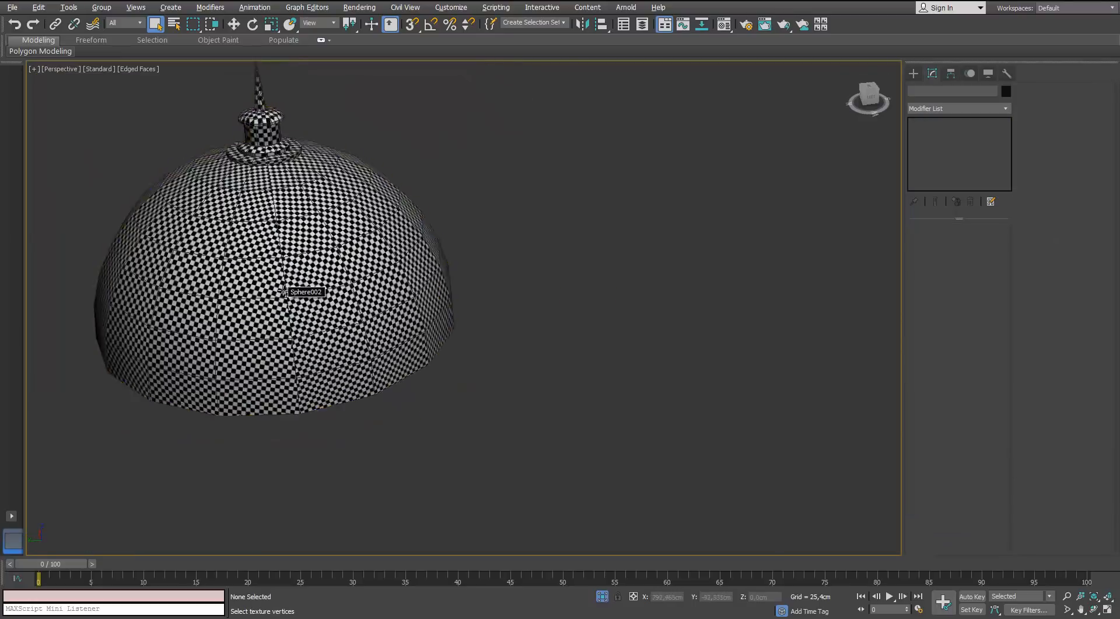
{"action": "middle_click_drag", "start_coordinate": [305, 290], "coordinate": [332, 265], "text": "alt"}
{"action": "left_click", "coordinate": [605, 600]}
{"action": "scroll", "coordinate": [409, 303], "scroll_direction": "down", "scroll_amount": 4}
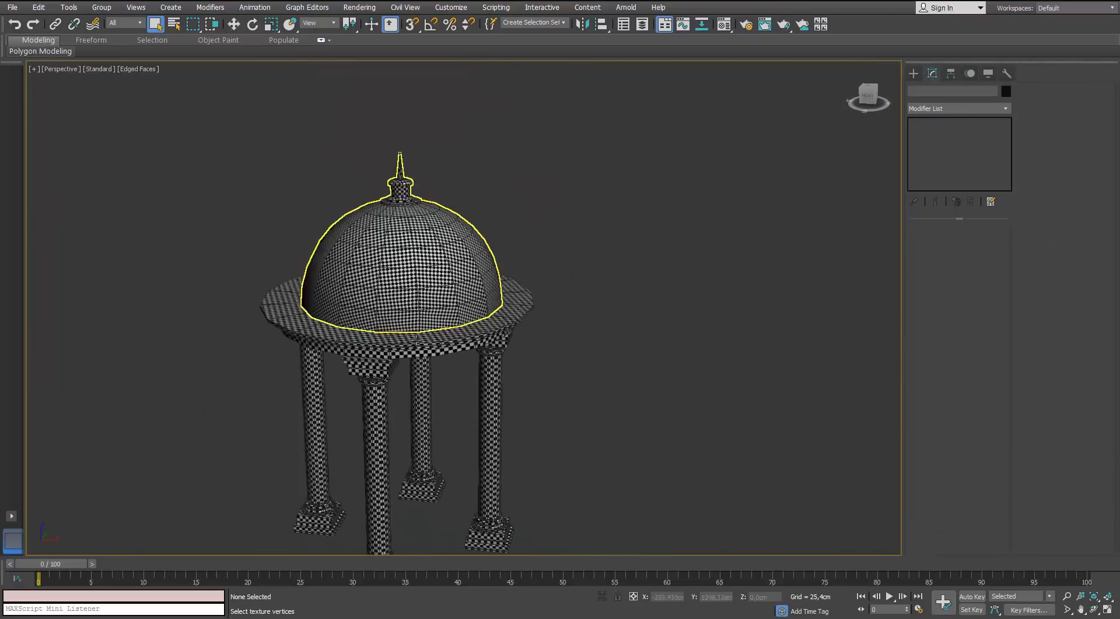
Step: Compare the dome's checker density with the columns and ring, and convert the dome to an Editable Poly
{"action": "scroll", "coordinate": [425, 337], "scroll_direction": "up", "scroll_amount": 3}
{"action": "middle_click_drag", "start_coordinate": [426, 337], "coordinate": [376, 353], "text": "alt"}
{"action": "scroll", "coordinate": [374, 347], "scroll_direction": "down", "scroll_amount": 3}
{"action": "left_click", "coordinate": [380, 294]}
{"action": "scroll", "coordinate": [378, 298], "scroll_direction": "up", "scroll_amount": 3}
{"action": "right_click", "coordinate": [369, 272]}
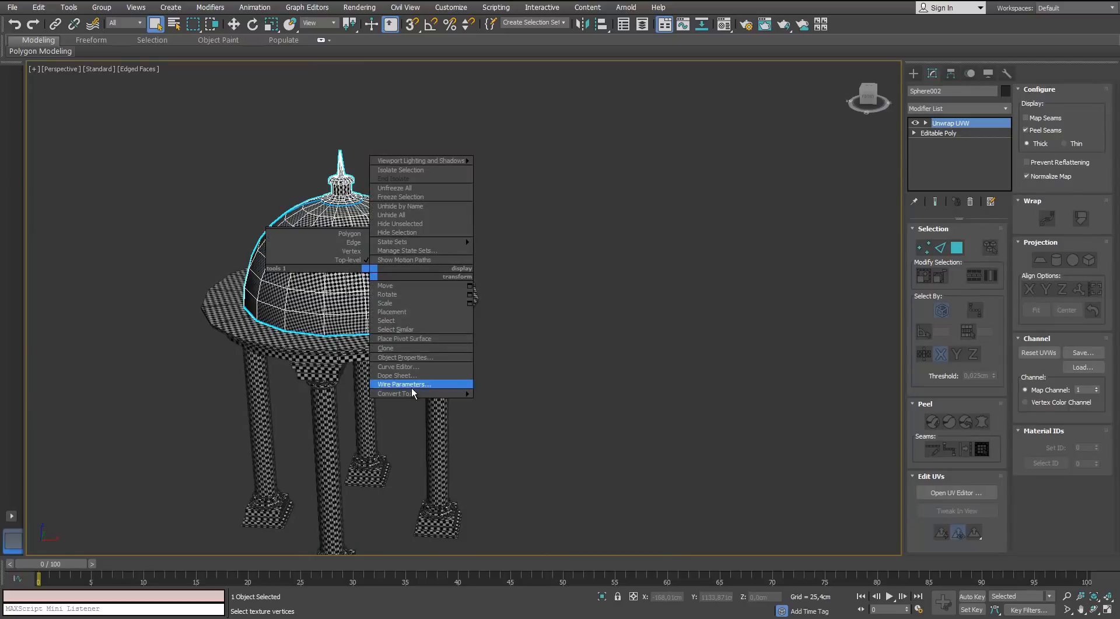
{"action": "mouse_move", "coordinate": [406, 392]}
{"action": "left_click", "coordinate": [365, 404]}
Step: Attach the round roof ring, the capitals and the column shafts to the dome object
{"action": "middle_click_drag", "start_coordinate": [609, 387], "coordinate": [592, 427], "text": "alt"}
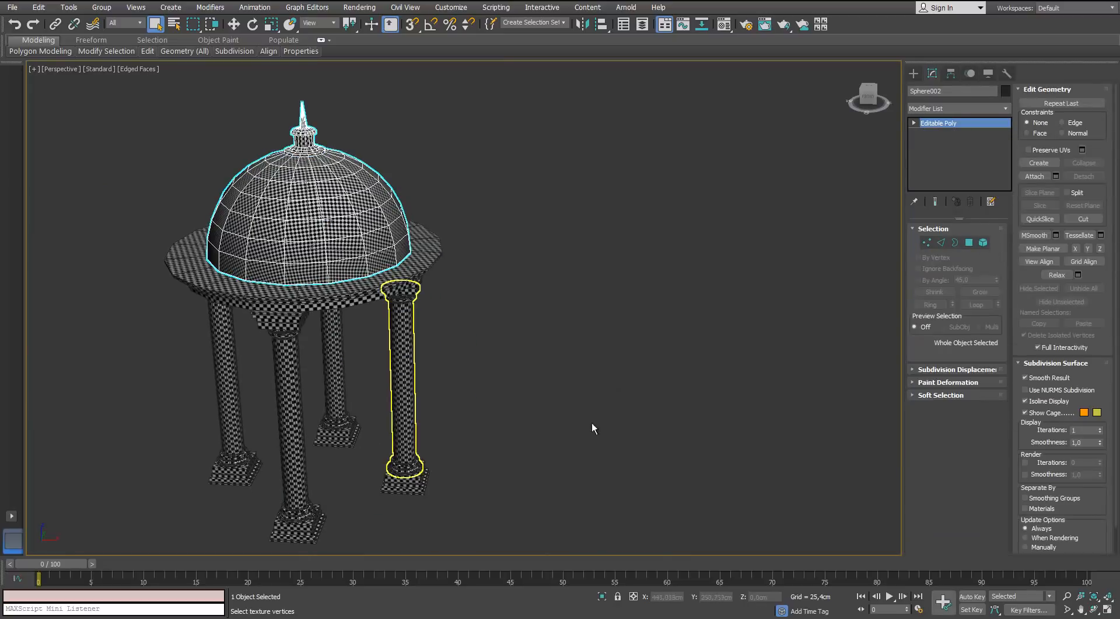
{"action": "left_click", "coordinate": [382, 287]}
{"action": "middle_click_drag", "start_coordinate": [382, 287], "coordinate": [387, 250], "text": "alt"}
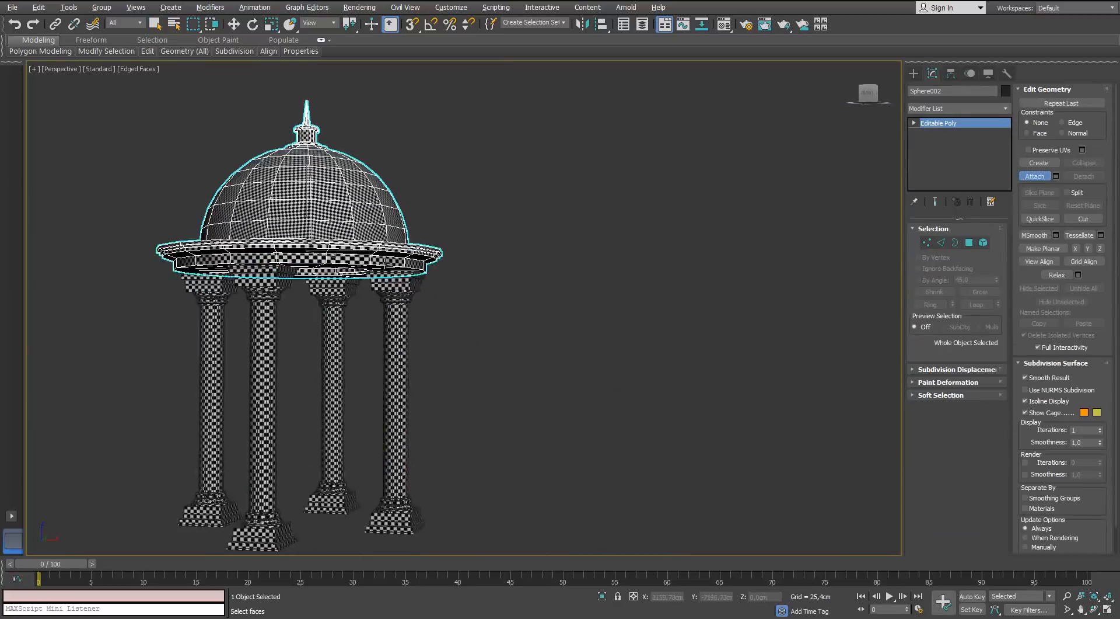
{"action": "scroll", "coordinate": [403, 283], "scroll_direction": "up", "scroll_amount": 3}
{"action": "left_click", "coordinate": [402, 287]}
{"action": "left_click", "coordinate": [164, 300]}
{"action": "scroll", "coordinate": [197, 275], "scroll_direction": "down", "scroll_amount": 3}
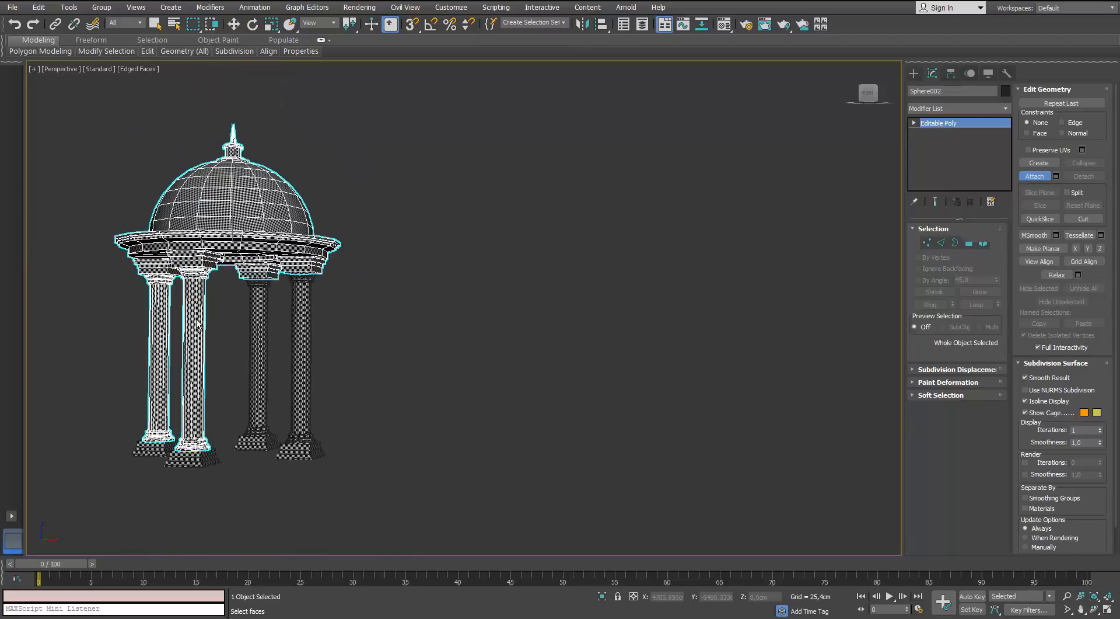
{"action": "left_click", "coordinate": [298, 314]}
Step: Attach the remaining square column plinths to the dome object to complete the single pavilion mesh
{"action": "middle_click_drag", "start_coordinate": [299, 314], "coordinate": [395, 352], "text": "alt"}
{"action": "scroll", "coordinate": [220, 374], "scroll_direction": "up", "scroll_amount": 5}
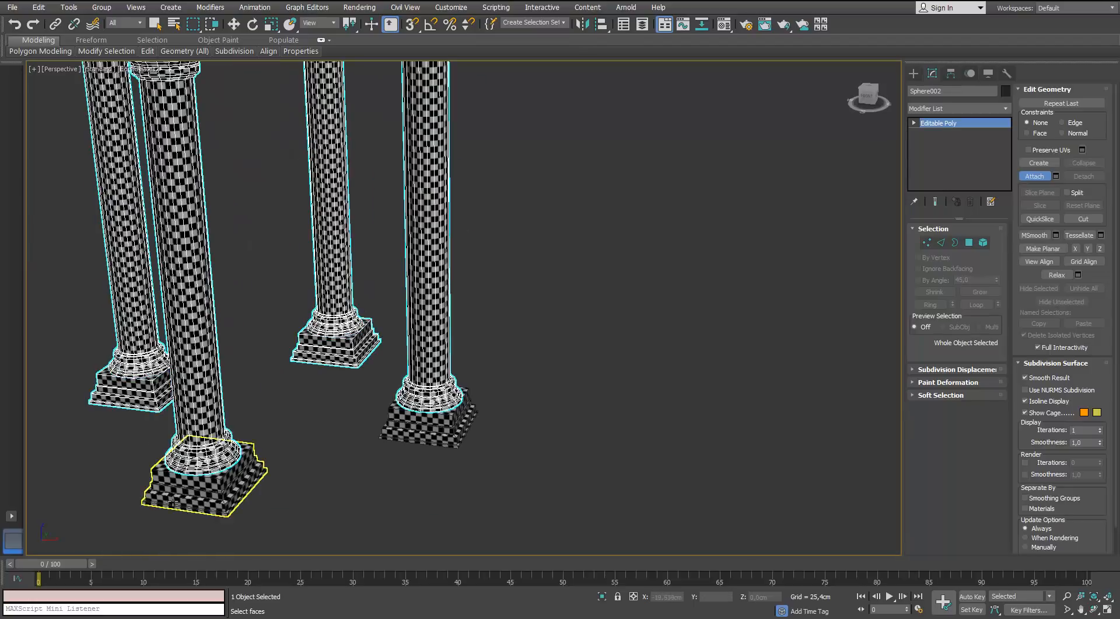
{"action": "left_click", "coordinate": [461, 433]}
{"action": "scroll", "coordinate": [461, 433], "scroll_direction": "down", "scroll_amount": 5}
{"action": "middle_click_drag", "start_coordinate": [461, 433], "coordinate": [395, 253], "text": "alt"}
{"action": "scroll", "coordinate": [367, 158], "scroll_direction": "up", "scroll_amount": 4}
{"action": "scroll", "coordinate": [401, 278], "scroll_direction": "down", "scroll_amount": 4}
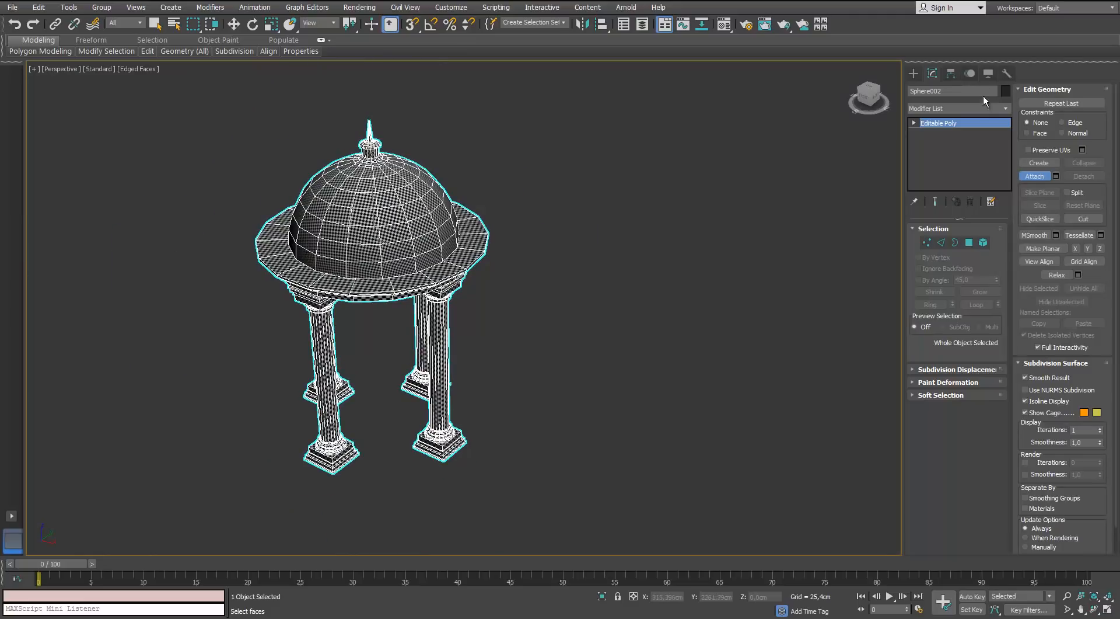
Step: Add an Unwrap UVW modifier to the combined pavilion mesh
{"action": "left_click", "coordinate": [1009, 110]}
{"action": "key", "text": "u"}
{"action": "key", "text": "Return"}
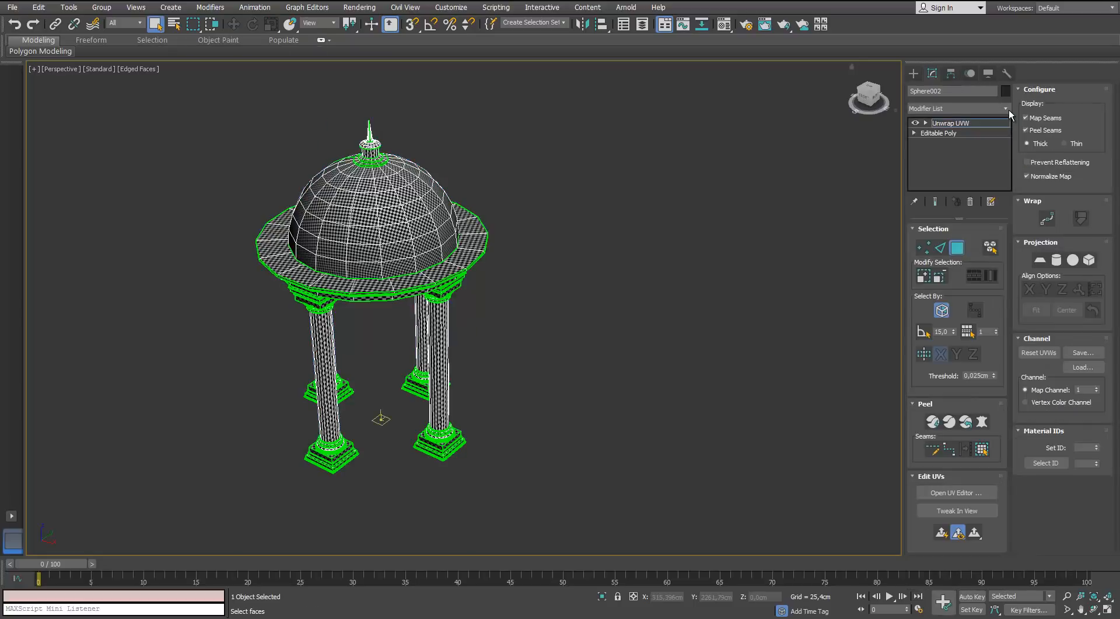
{"action": "middle_click_drag", "start_coordinate": [548, 238], "coordinate": [426, 231], "text": "alt"}
{"action": "scroll", "coordinate": [429, 201], "scroll_direction": "up", "scroll_amount": 3}
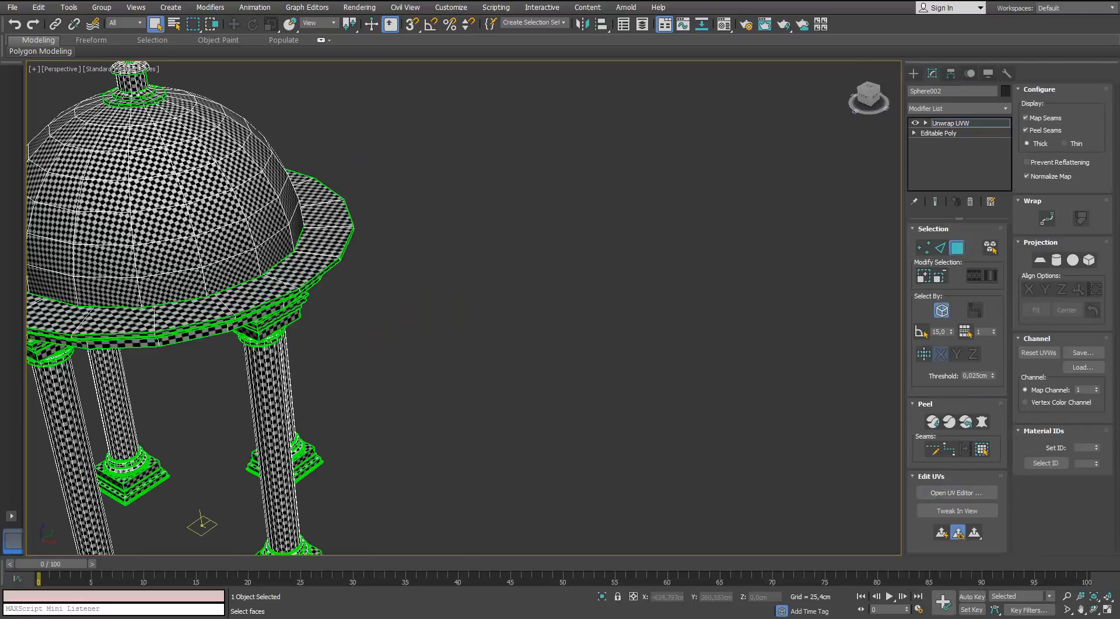
Step: Open the pavilion's UVs in a maximized UV editor and select all the shells around the checker tile
{"action": "left_click", "coordinate": [957, 493]}
{"action": "left_click", "coordinate": [756, 88]}
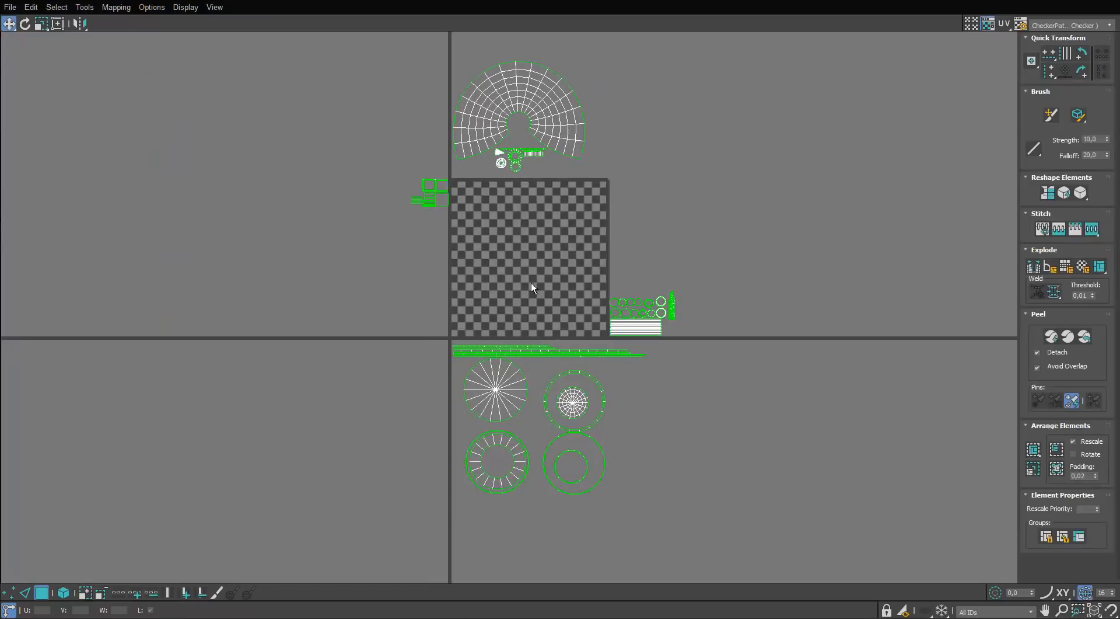
{"action": "key", "text": "ctrl+a"}
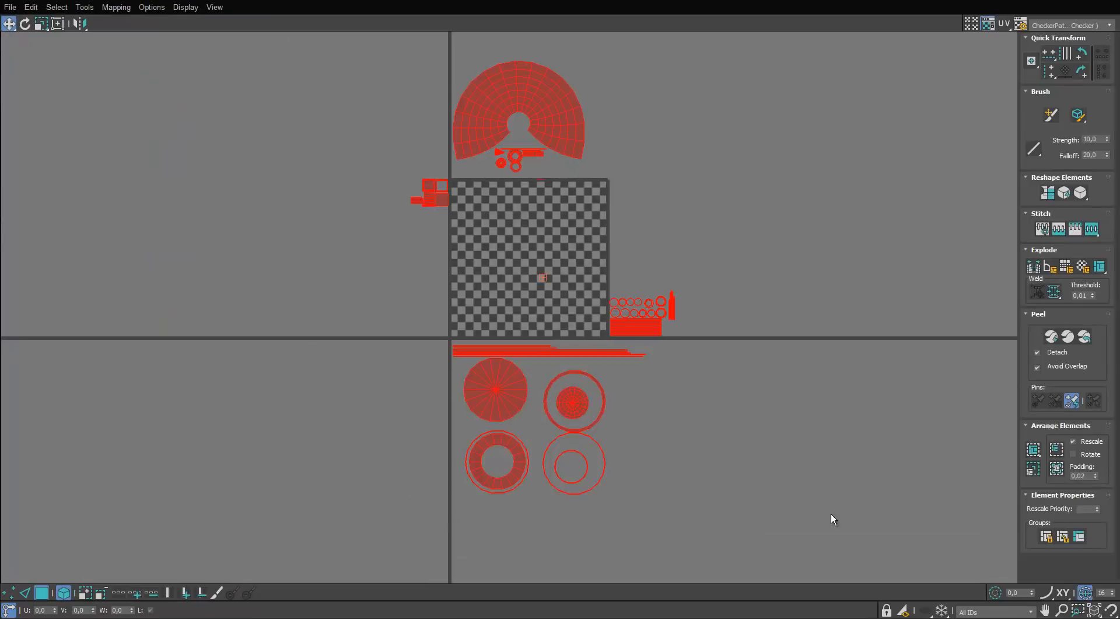
{"action": "scroll", "coordinate": [588, 381], "scroll_direction": "up", "scroll_amount": 2}
{"action": "scroll", "coordinate": [641, 221], "scroll_direction": "up", "scroll_amount": 1}
{"action": "middle_click_drag", "start_coordinate": [642, 220], "coordinate": [642, 307]}
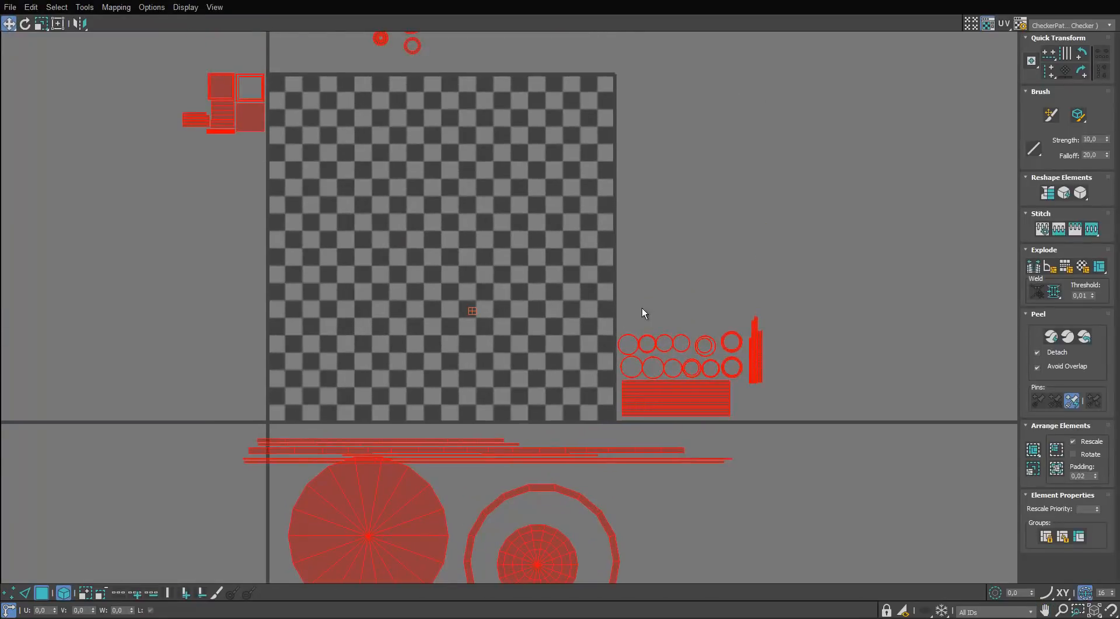
Step: Examine the selected shells around the checker tile and the pavilion's ring and columns in the viewport
{"action": "scroll", "coordinate": [563, 296], "scroll_direction": "down", "scroll_amount": 1}
{"action": "middle_click_drag", "start_coordinate": [561, 295], "coordinate": [542, 345]}
{"action": "middle_click_drag", "start_coordinate": [392, 203], "coordinate": [387, 317]}
{"action": "scroll", "coordinate": [386, 317], "scroll_direction": "up", "scroll_amount": 3}
{"action": "scroll", "coordinate": [387, 316], "scroll_direction": "down", "scroll_amount": 5}
{"action": "middle_click_drag", "start_coordinate": [433, 367], "coordinate": [499, 144]}
{"action": "scroll", "coordinate": [471, 298], "scroll_direction": "up", "scroll_amount": 3}
{"action": "left_click_drag", "start_coordinate": [795, 210], "coordinate": [682, 351]}
{"action": "middle_click_drag", "start_coordinate": [460, 318], "coordinate": [447, 347]}
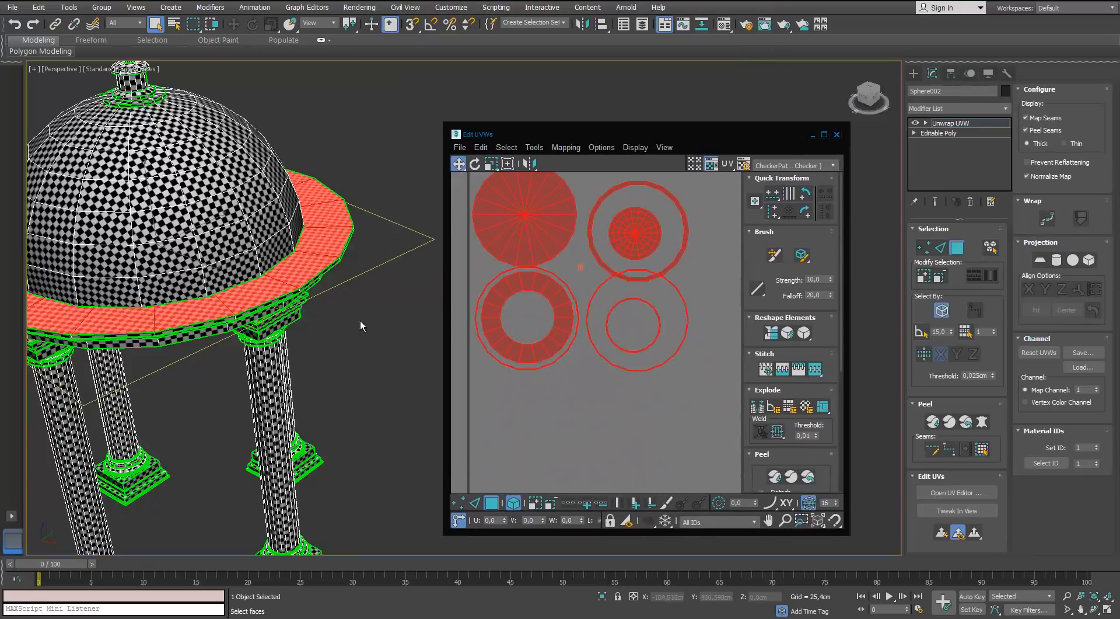
{"action": "left_click", "coordinate": [361, 321]}
{"action": "middle_click_drag", "start_coordinate": [361, 322], "coordinate": [417, 213], "text": "alt"}
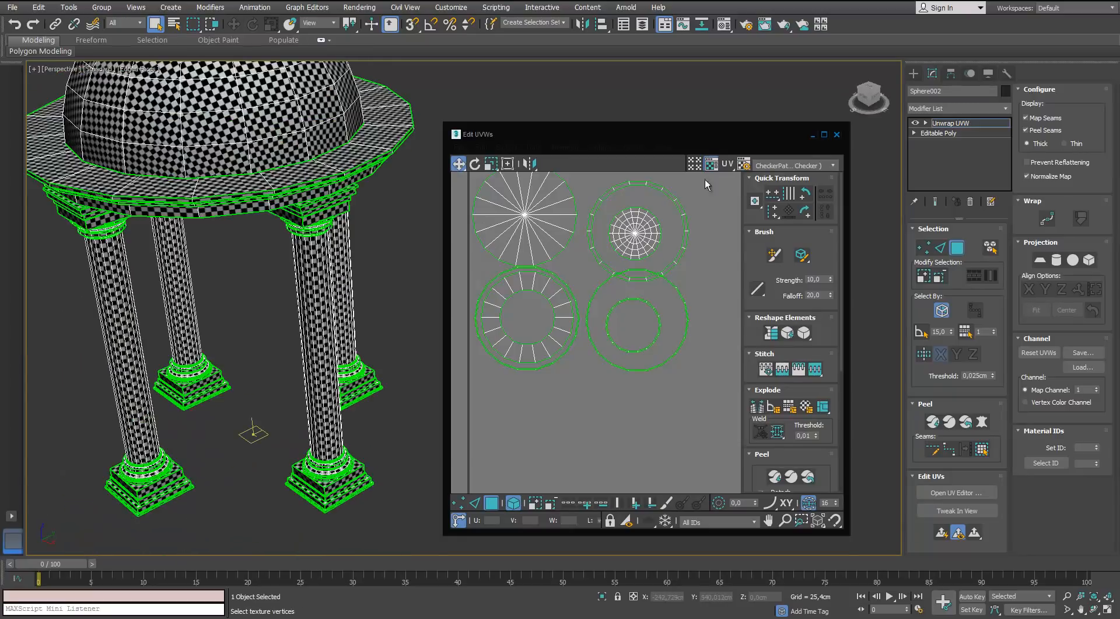
Step: Maximize the UV editor again and move the nested plain rings down, clear of the ring that encloses the gridded disc
{"action": "left_click", "coordinate": [825, 135]}
{"action": "left_click_drag", "start_coordinate": [599, 336], "coordinate": [604, 332]}
{"action": "left_click_drag", "start_coordinate": [723, 442], "coordinate": [579, 551]}
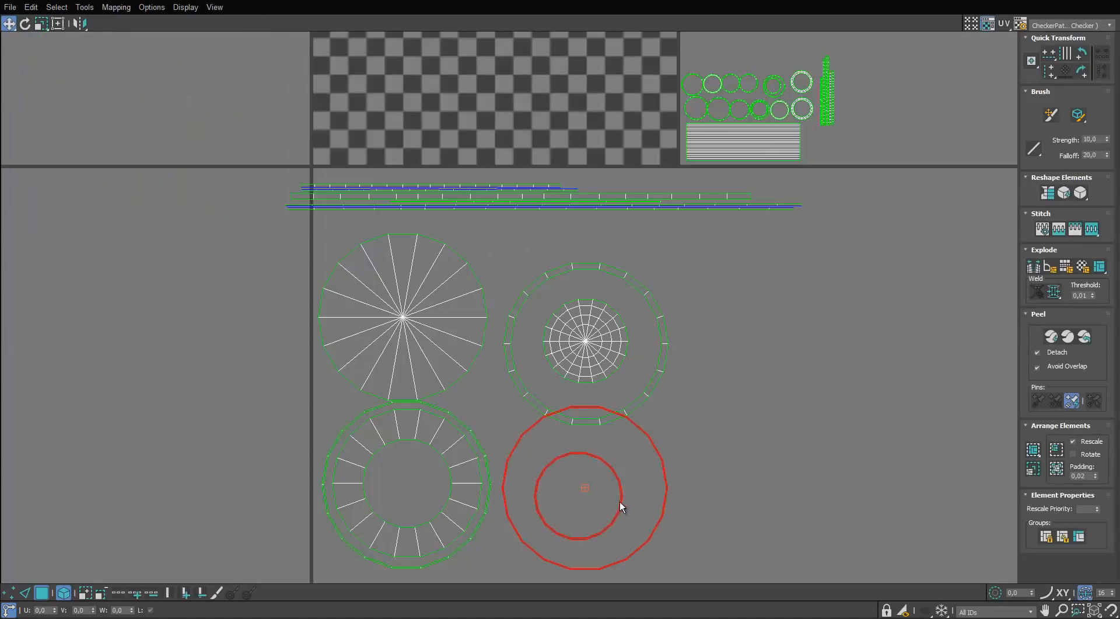
{"action": "left_click_drag", "start_coordinate": [620, 502], "coordinate": [620, 530]}
Step: Select one set of the stacked plinth's square frames and the wide strips beneath them
{"action": "scroll", "coordinate": [641, 151], "scroll_direction": "down", "scroll_amount": 2}
{"action": "middle_click_drag", "start_coordinate": [730, 110], "coordinate": [607, 219]}
{"action": "scroll", "coordinate": [668, 230], "scroll_direction": "up", "scroll_amount": 6}
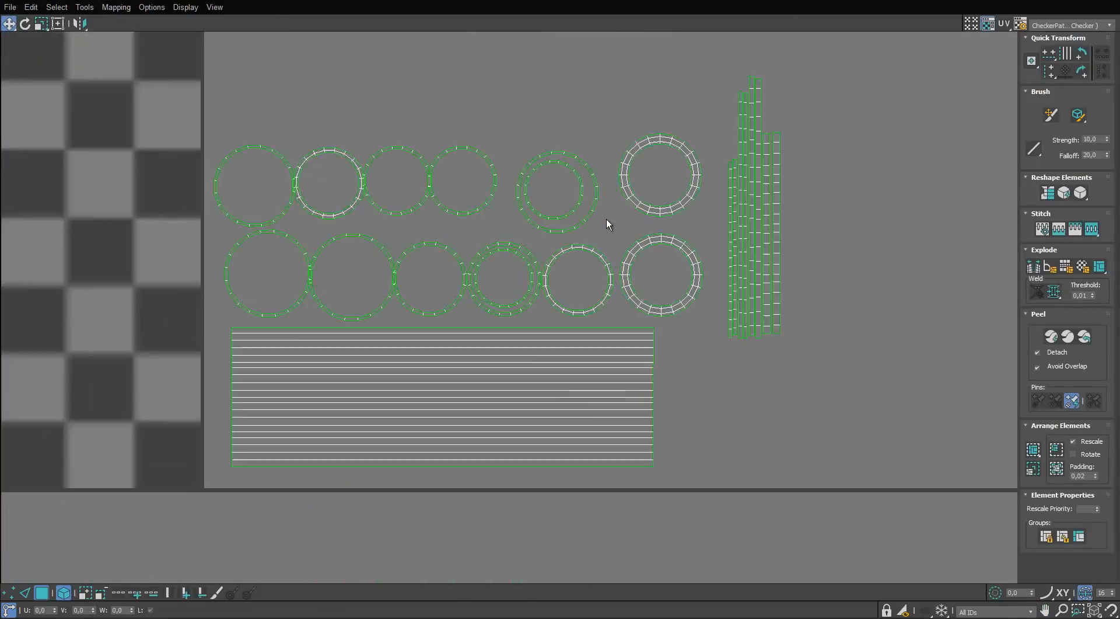
{"action": "scroll", "coordinate": [607, 219], "scroll_direction": "down", "scroll_amount": 7}
{"action": "middle_click_drag", "start_coordinate": [374, 76], "coordinate": [461, 150]}
{"action": "scroll", "coordinate": [461, 151], "scroll_direction": "up", "scroll_amount": 2}
{"action": "scroll", "coordinate": [461, 153], "scroll_direction": "up", "scroll_amount": 5}
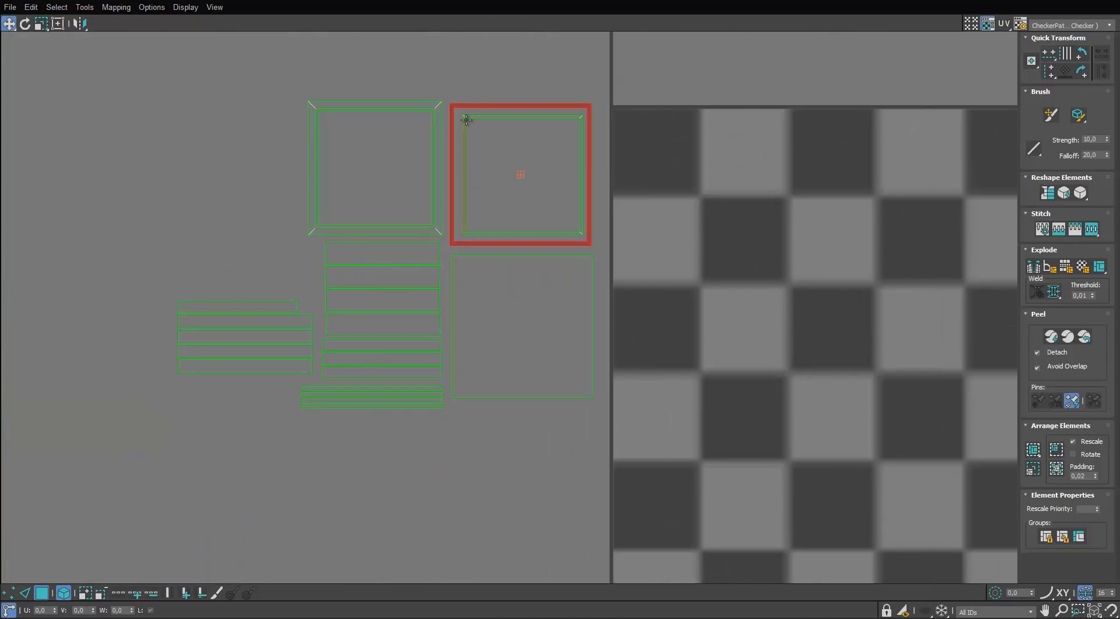
{"action": "left_click", "coordinate": [465, 119], "text": "ctrl"}
{"action": "scroll", "coordinate": [350, 170], "scroll_direction": "down", "scroll_amount": 3}
{"action": "middle_click_drag", "start_coordinate": [350, 169], "coordinate": [535, 146]}
{"action": "scroll", "coordinate": [535, 145], "scroll_direction": "up", "scroll_amount": 2}
{"action": "left_click", "coordinate": [548, 208], "text": "ctrl"}
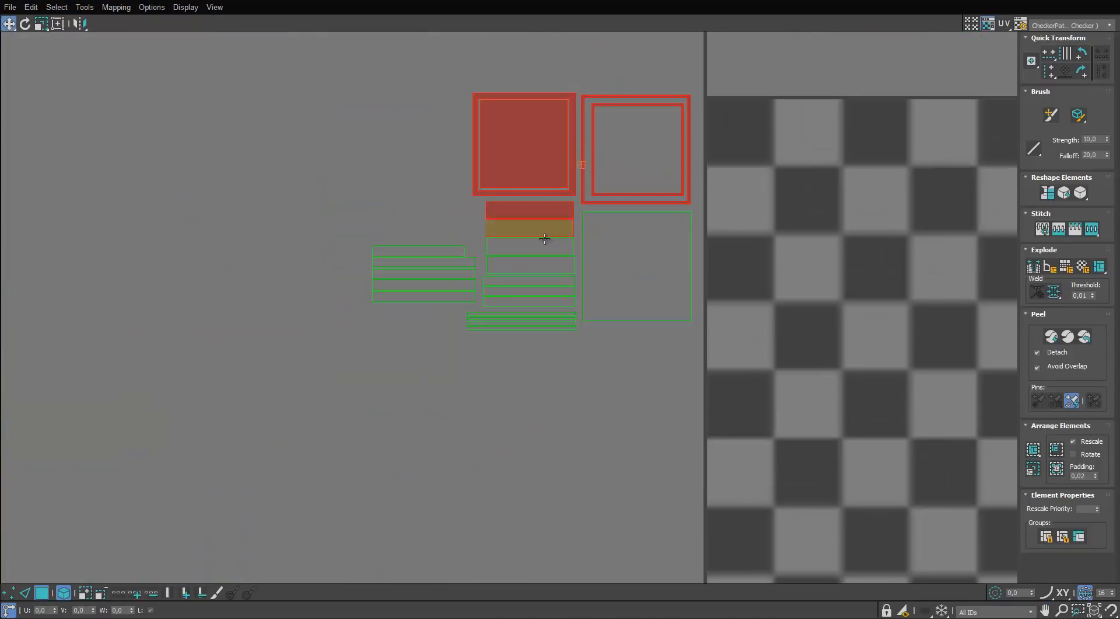
{"action": "scroll", "coordinate": [527, 316], "scroll_direction": "up", "scroll_amount": 3}
Step: Add the plinth's narrow strips, plain square and outer strips to the selection and move the set off the overlapping stack
{"action": "left_click", "coordinate": [526, 313], "text": "ctrl"}
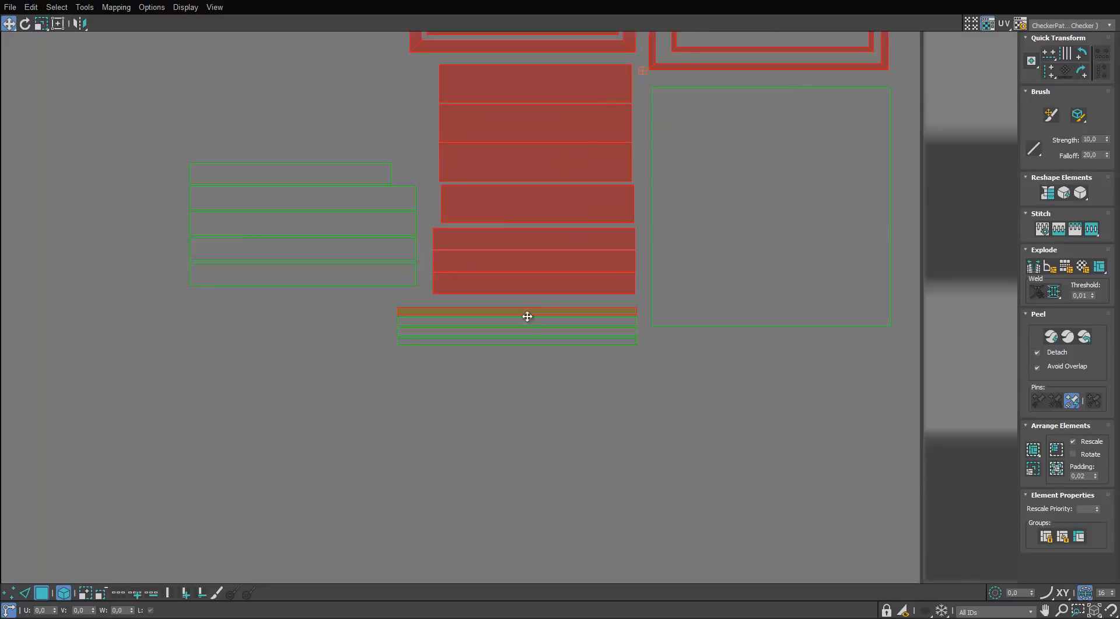
{"action": "left_click", "coordinate": [526, 321], "text": "ctrl"}
{"action": "left_click", "coordinate": [524, 331], "text": "ctrl"}
{"action": "left_click", "coordinate": [523, 340], "text": "ctrl"}
{"action": "left_click", "coordinate": [688, 280], "text": "ctrl"}
{"action": "left_click", "coordinate": [321, 272], "text": "ctrl"}
{"action": "left_click", "coordinate": [322, 248], "text": "ctrl"}
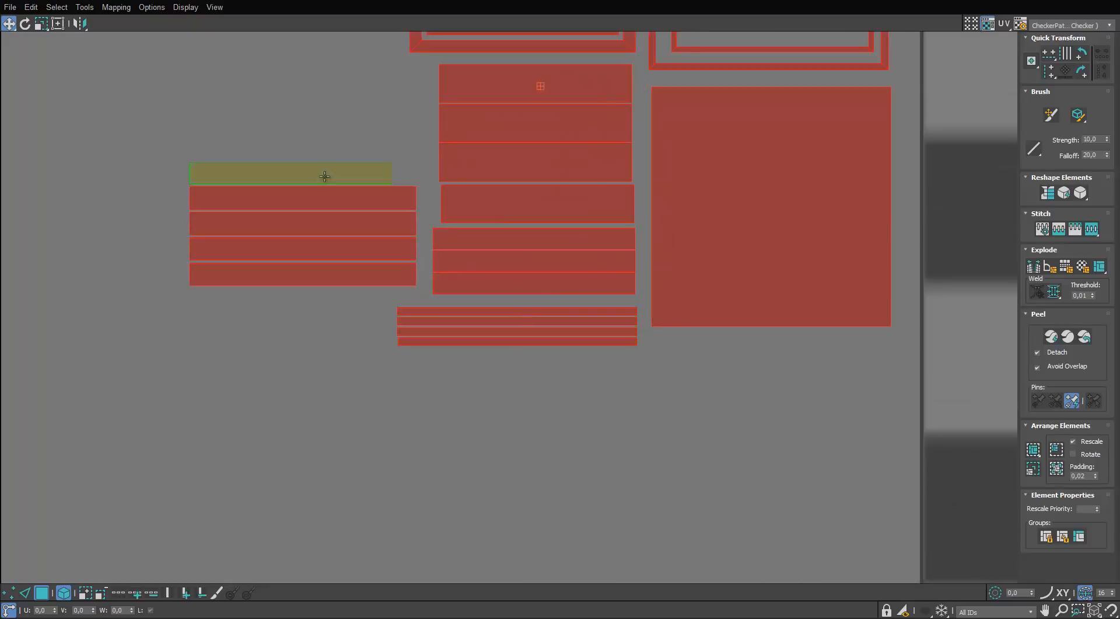
{"action": "scroll", "coordinate": [344, 263], "scroll_direction": "down", "scroll_amount": 3}
{"action": "left_click_drag", "start_coordinate": [489, 230], "coordinate": [241, 229]}
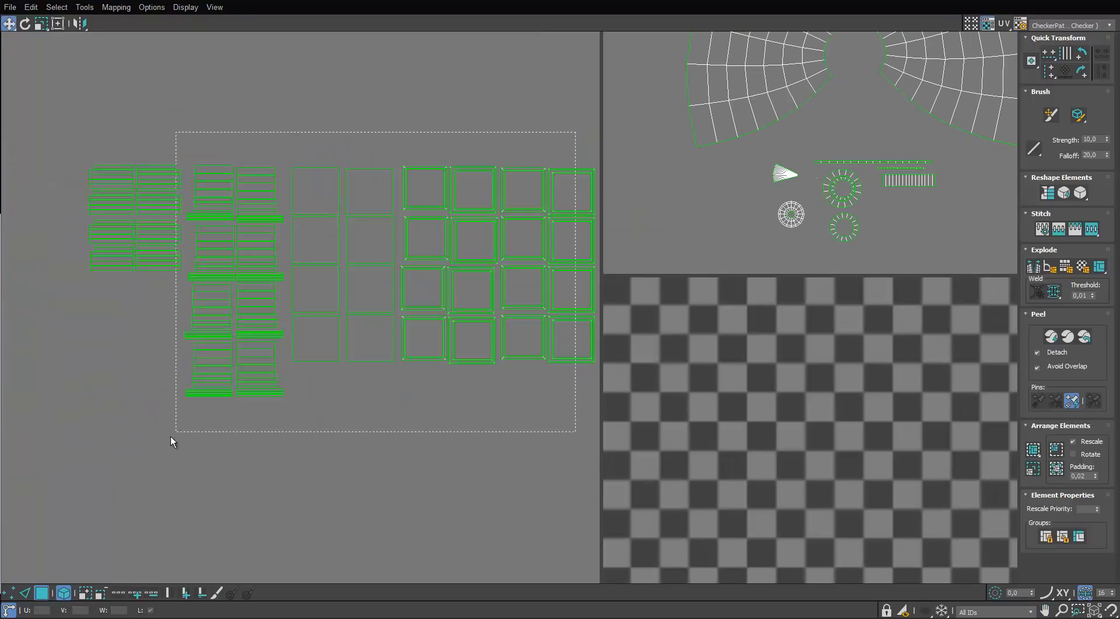
Step: Select the overlapping column shaft shells and move them up beside the tile's upper edge, clear of the rings
{"action": "scroll", "coordinate": [322, 395], "scroll_direction": "down", "scroll_amount": 1}
{"action": "middle_click_drag", "start_coordinate": [322, 395], "coordinate": [307, 335]}
{"action": "scroll", "coordinate": [475, 340], "scroll_direction": "down", "scroll_amount": 1}
{"action": "middle_click_drag", "start_coordinate": [474, 339], "coordinate": [390, 248]}
{"action": "middle_click_drag", "start_coordinate": [565, 444], "coordinate": [255, 240]}
{"action": "scroll", "coordinate": [582, 216], "scroll_direction": "up", "scroll_amount": 4}
{"action": "scroll", "coordinate": [583, 216], "scroll_direction": "down", "scroll_amount": 2}
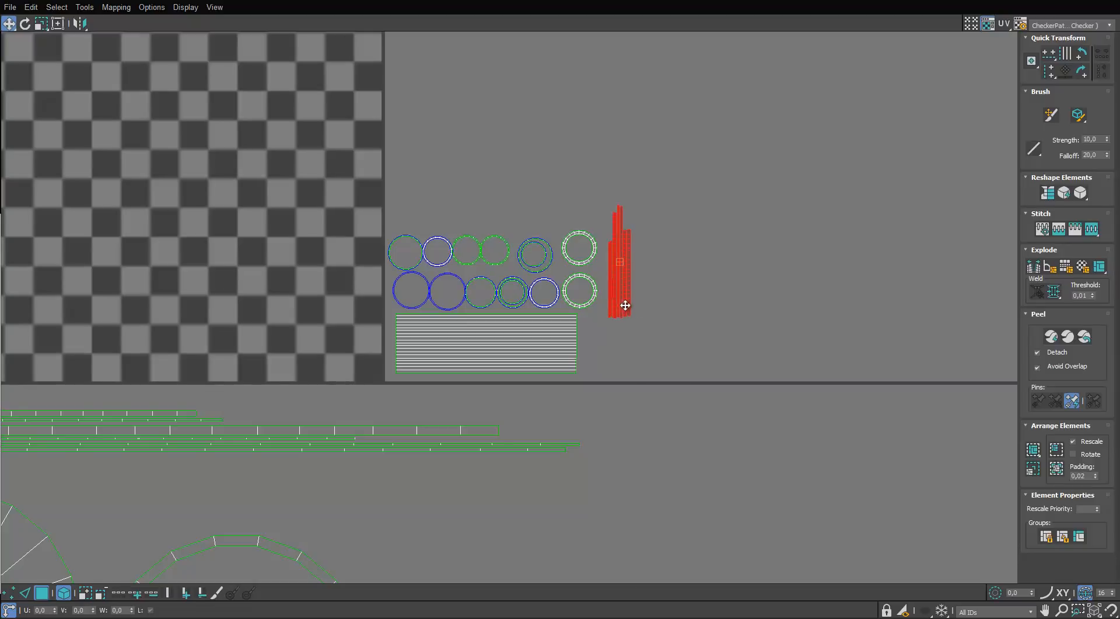
{"action": "left_click", "coordinate": [523, 333]}
{"action": "middle_click_drag", "start_coordinate": [495, 327], "coordinate": [420, 379]}
{"action": "scroll", "coordinate": [426, 400], "scroll_direction": "down", "scroll_amount": 2}
{"action": "left_click_drag", "start_coordinate": [425, 400], "coordinate": [430, 126]}
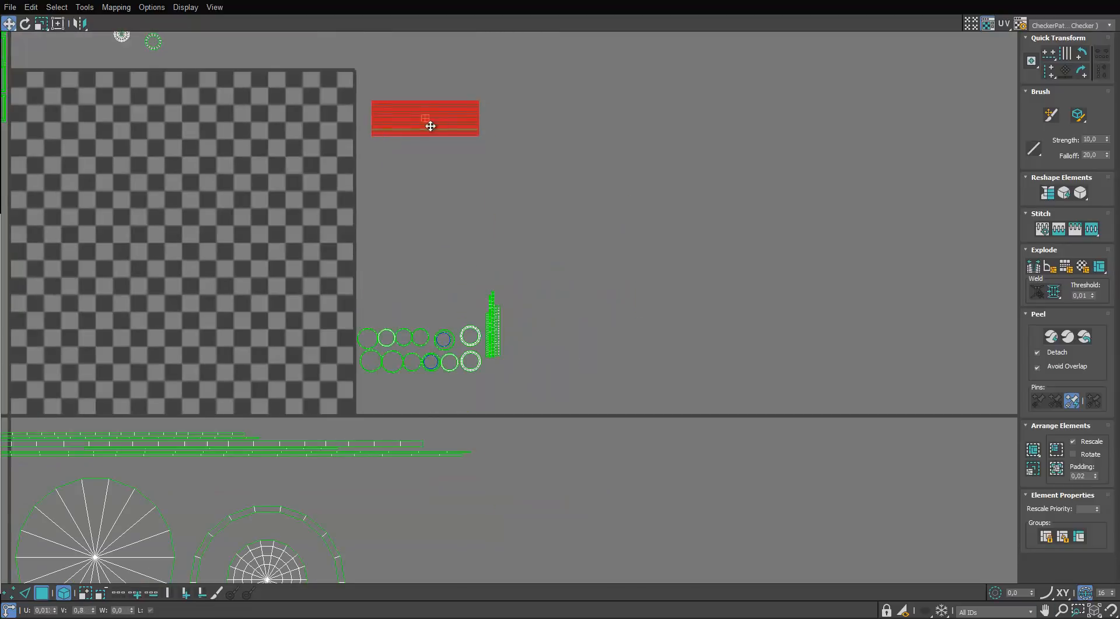
Step: Separate the overlapping column shaft shells into a vertical row of four
{"action": "scroll", "coordinate": [426, 110], "scroll_direction": "up", "scroll_amount": 3}
{"action": "left_click_drag", "start_coordinate": [467, 172], "coordinate": [466, 259]}
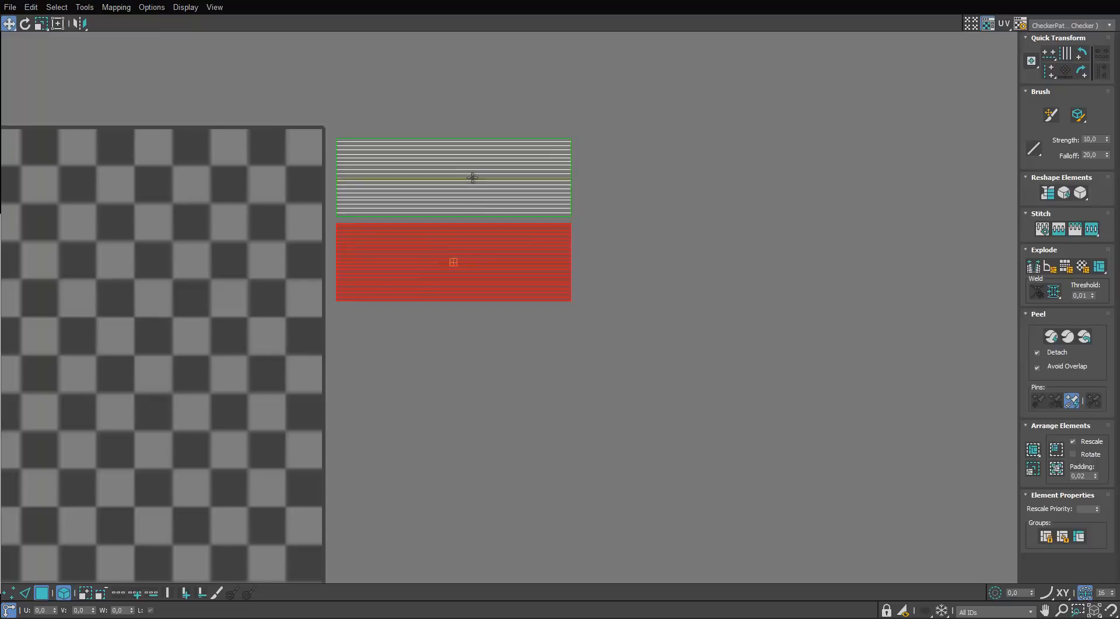
{"action": "left_click_drag", "start_coordinate": [472, 176], "coordinate": [463, 332]}
{"action": "left_click_drag", "start_coordinate": [483, 155], "coordinate": [468, 392]}
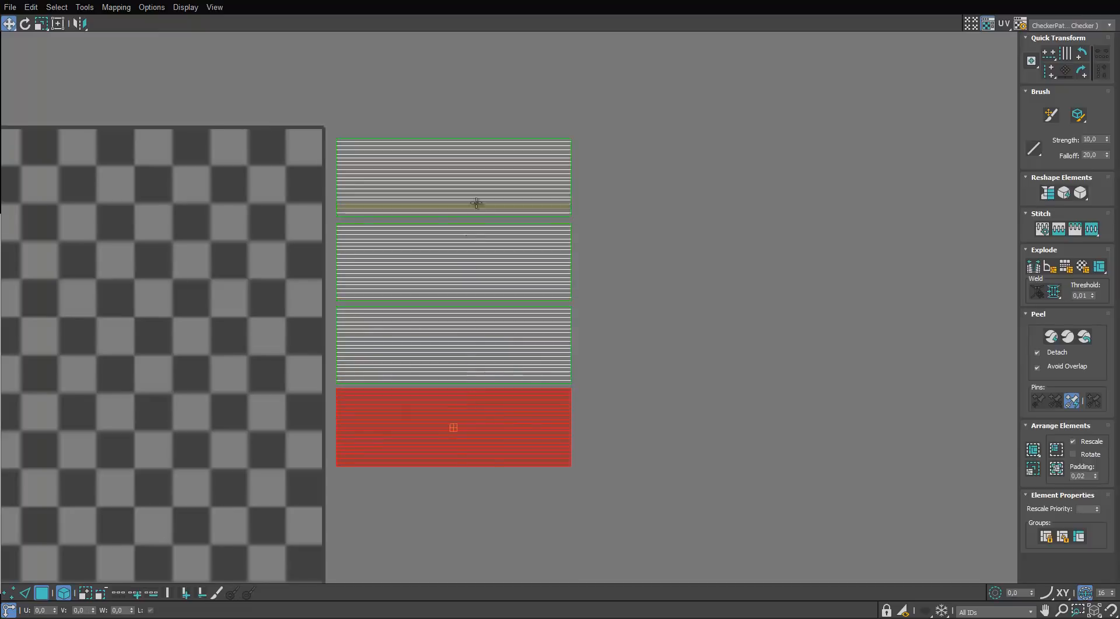
Step: Move the topmost shaft shell aside to check for hidden copies beneath it, and undo the move
{"action": "left_click_drag", "start_coordinate": [476, 202], "coordinate": [456, 496]}
{"action": "key", "text": "ctrl+z"}
{"action": "scroll", "coordinate": [549, 326], "scroll_direction": "down", "scroll_amount": 3}
{"action": "middle_click_drag", "start_coordinate": [555, 325], "coordinate": [570, 250]}
{"action": "scroll", "coordinate": [570, 249], "scroll_direction": "up", "scroll_amount": 1}
{"action": "left_click_drag", "start_coordinate": [557, 183], "coordinate": [670, 205]}
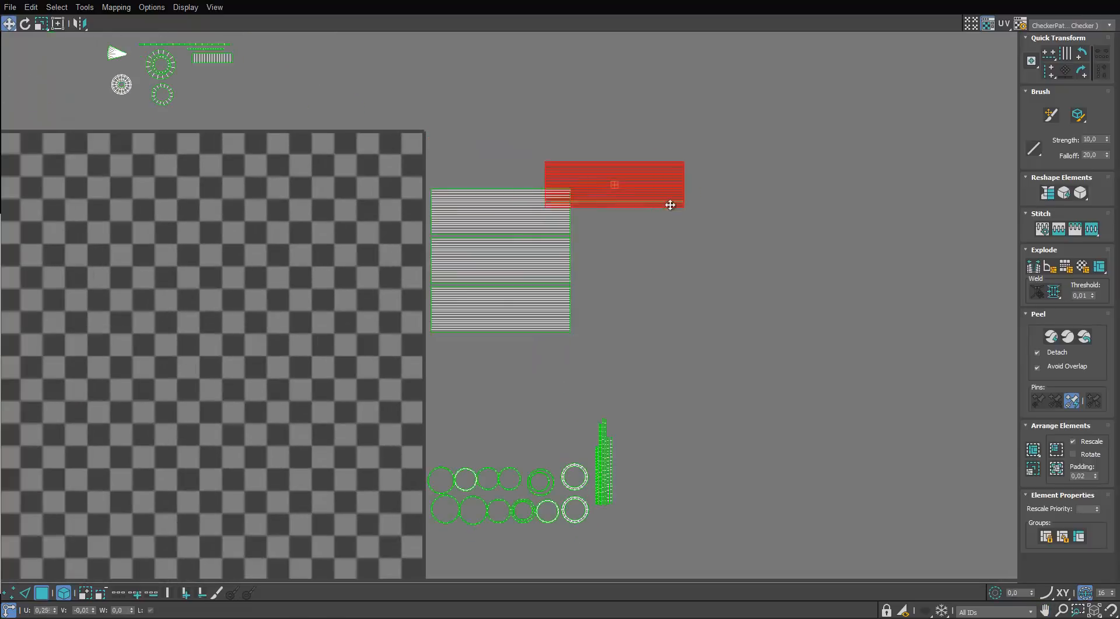
{"action": "key", "text": "ctrl+z"}
Step: Look over the separated shafts, rings and trim strips beside the tile
{"action": "scroll", "coordinate": [640, 226], "scroll_direction": "down", "scroll_amount": 4}
{"action": "middle_click_drag", "start_coordinate": [590, 268], "coordinate": [573, 263]}
{"action": "scroll", "coordinate": [575, 264], "scroll_direction": "up", "scroll_amount": 4}
{"action": "middle_click_drag", "start_coordinate": [584, 324], "coordinate": [479, 337]}
{"action": "scroll", "coordinate": [473, 335], "scroll_direction": "up", "scroll_amount": 1}
{"action": "scroll", "coordinate": [474, 335], "scroll_direction": "down", "scroll_amount": 2}
{"action": "scroll", "coordinate": [471, 306], "scroll_direction": "up", "scroll_amount": 1}
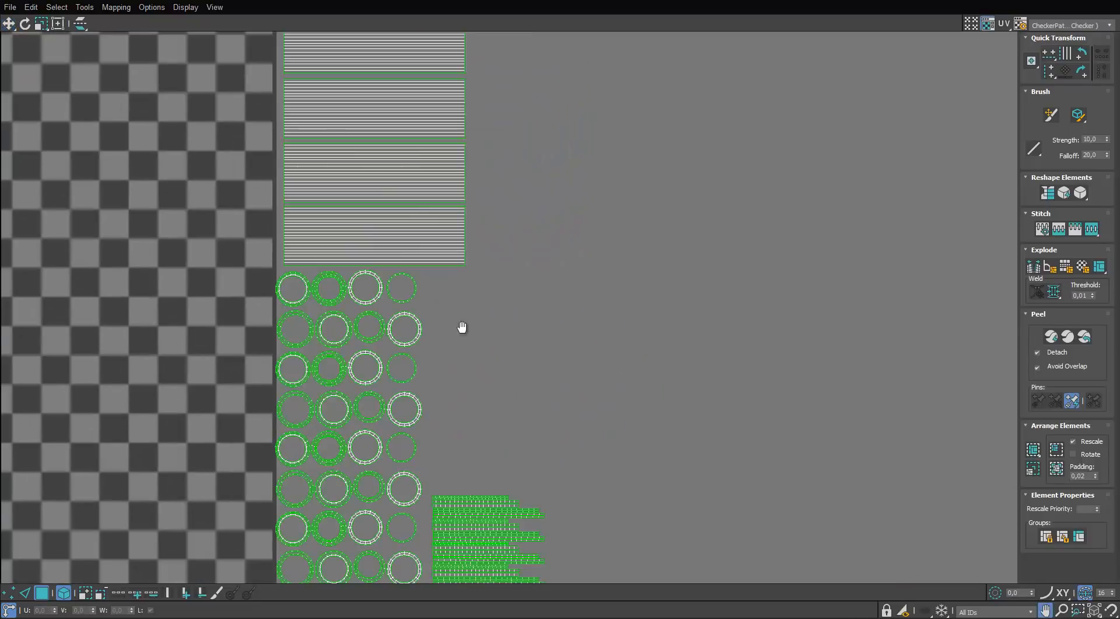
{"action": "middle_click_drag", "start_coordinate": [463, 327], "coordinate": [467, 329]}
Step: Select the long trim strips and move them below the large round discs
{"action": "scroll", "coordinate": [467, 329], "scroll_direction": "down", "scroll_amount": 2}
{"action": "left_click_drag", "start_coordinate": [574, 82], "coordinate": [342, 446]}
{"action": "middle_click_drag", "start_coordinate": [380, 426], "coordinate": [507, 312]}
{"action": "scroll", "coordinate": [484, 306], "scroll_direction": "down", "scroll_amount": 4}
{"action": "scroll", "coordinate": [454, 319], "scroll_direction": "up", "scroll_amount": 3}
{"action": "left_click", "coordinate": [441, 311]}
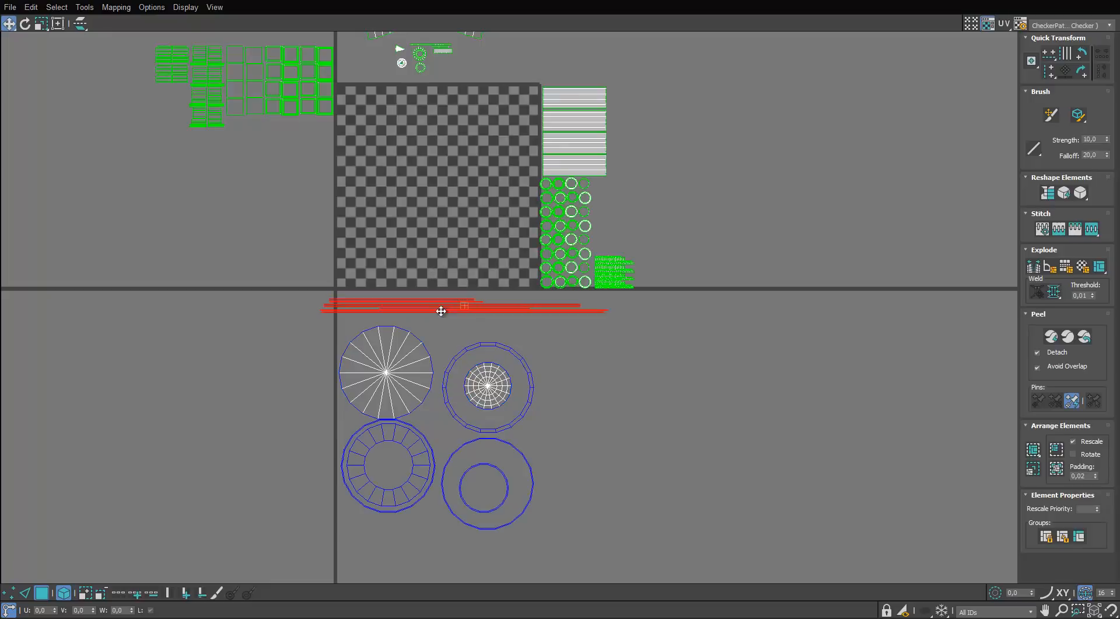
{"action": "left_click_drag", "start_coordinate": [447, 304], "coordinate": [465, 533]}
Step: Select all the shells and scale them down uniformly
{"action": "scroll", "coordinate": [475, 339], "scroll_direction": "down", "scroll_amount": 2}
{"action": "key", "text": "ctrl+a"}
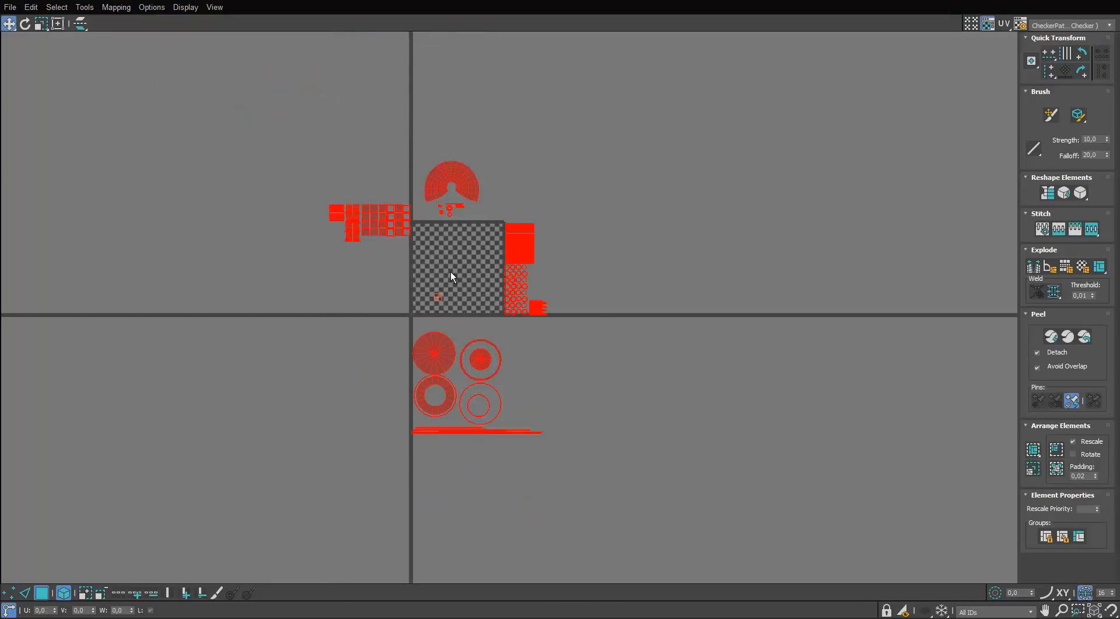
{"action": "left_click_drag", "start_coordinate": [515, 252], "coordinate": [506, 292]}
{"action": "scroll", "coordinate": [511, 234], "scroll_direction": "up", "scroll_amount": 3}
{"action": "key", "text": "r"}
{"action": "left_click", "coordinate": [555, 203]}
{"action": "key", "text": "w"}
Step: Move the column shells and the plinth shells outward on either side, clear of the tile
{"action": "left_click_drag", "start_coordinate": [562, 198], "coordinate": [489, 330]}
{"action": "scroll", "coordinate": [492, 286], "scroll_direction": "up", "scroll_amount": 3}
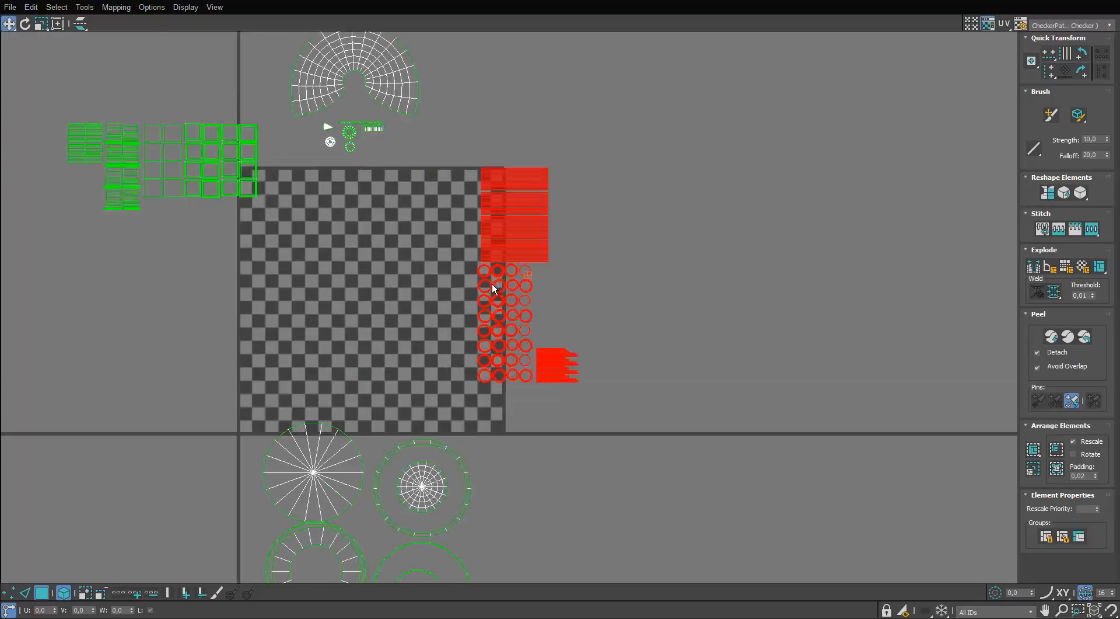
{"action": "left_click_drag", "start_coordinate": [541, 257], "coordinate": [584, 272]}
{"action": "scroll", "coordinate": [584, 272], "scroll_direction": "down", "scroll_amount": 3}
{"action": "middle_click_drag", "start_coordinate": [281, 177], "coordinate": [480, 223]}
{"action": "left_click_drag", "start_coordinate": [483, 251], "coordinate": [286, 163]}
{"action": "left_click_drag", "start_coordinate": [394, 183], "coordinate": [348, 208]}
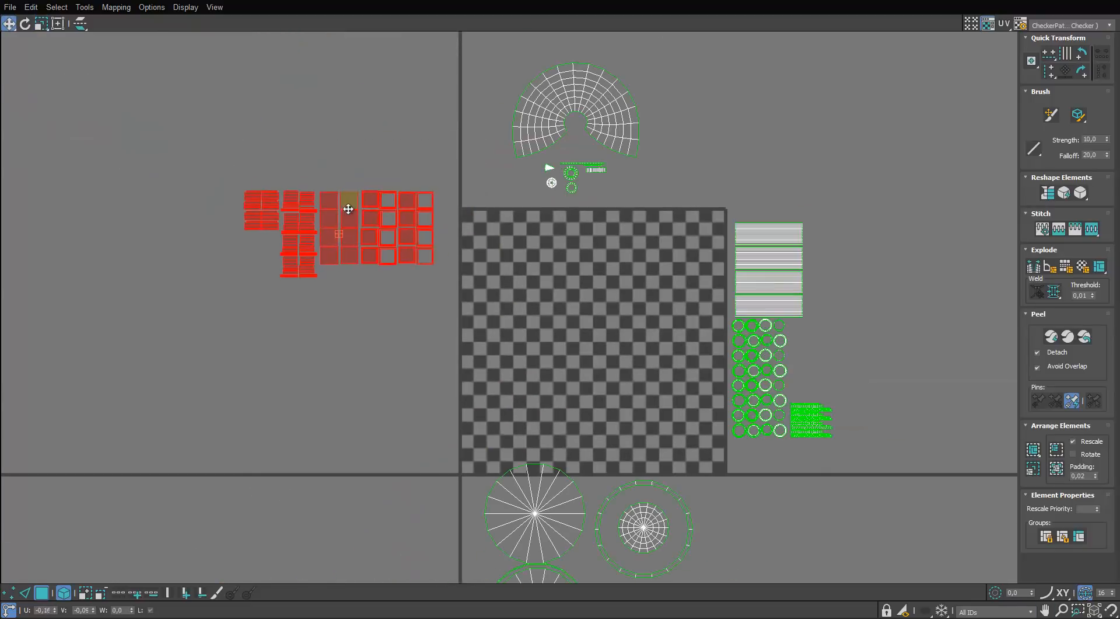
Step: Hide the checker background and move the large discs with the long trim strips into the tile
{"action": "middle_click_drag", "start_coordinate": [666, 437], "coordinate": [638, 293]}
{"action": "left_click_drag", "start_coordinate": [639, 293], "coordinate": [466, 569]}
{"action": "left_click", "coordinate": [988, 23]}
{"action": "mouse_move", "coordinate": [610, 384]}
{"action": "left_mouse_down"}
{"action": "mouse_move", "coordinate": [620, 196]}
{"action": "mouse_move", "coordinate": [600, 152]}
{"action": "mouse_move", "coordinate": [588, 151]}
{"action": "left_mouse_up"}
{"action": "scroll", "coordinate": [588, 151], "scroll_direction": "down", "scroll_amount": 1}
{"action": "middle_click_drag", "start_coordinate": [588, 151], "coordinate": [575, 251]}
{"action": "scroll", "coordinate": [575, 252], "scroll_direction": "up", "scroll_amount": 1}
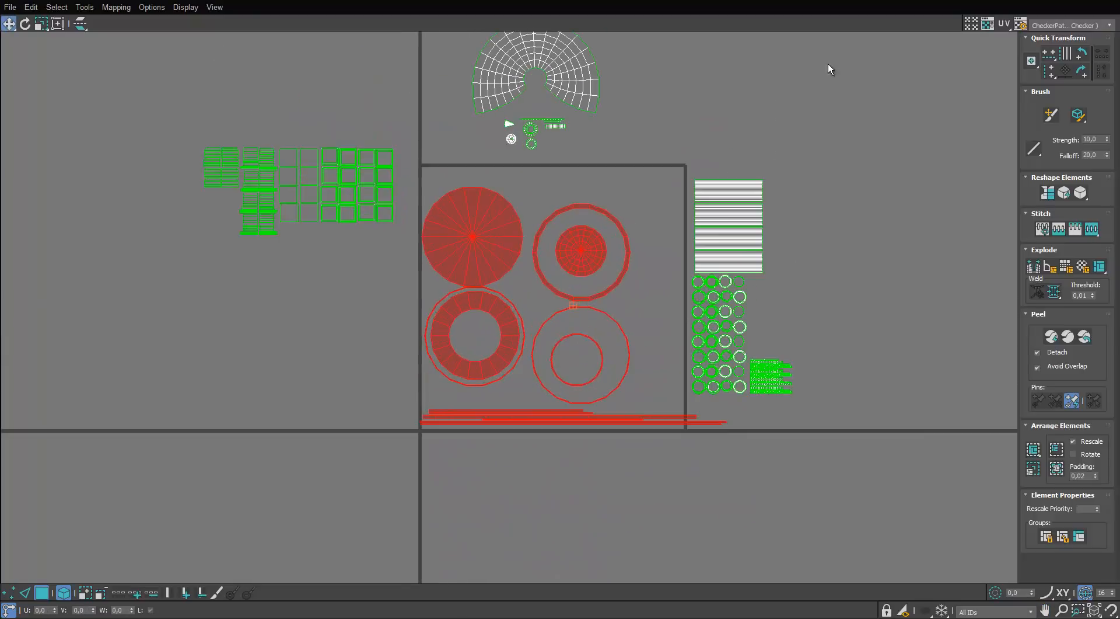
Step: Select all the shells again and scale them down until the long trim strips fit the tile's width
{"action": "middle_click_drag", "start_coordinate": [830, 63], "coordinate": [818, 144]}
{"action": "mouse_move", "coordinate": [841, 97]}
{"action": "left_mouse_down"}
{"action": "mouse_move", "coordinate": [378, 447]}
{"action": "mouse_move", "coordinate": [264, 498]}
{"action": "left_mouse_up"}
{"action": "left_click_drag", "start_coordinate": [726, 292], "coordinate": [712, 310]}
{"action": "key", "text": "w"}
Step: Move the column shells farther from the tile and shift the discs and trim strips toward the tile's lower edge
{"action": "left_click_drag", "start_coordinate": [754, 196], "coordinate": [629, 462]}
{"action": "left_click_drag", "start_coordinate": [703, 315], "coordinate": [743, 318]}
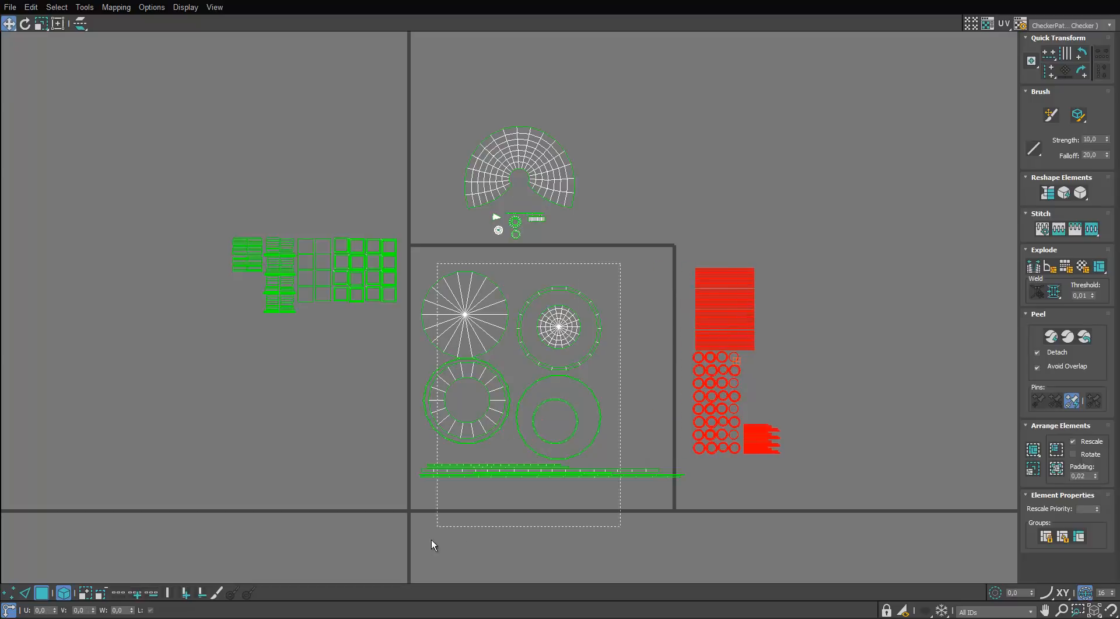
{"action": "left_click_drag", "start_coordinate": [432, 545], "coordinate": [430, 547]}
{"action": "left_click_drag", "start_coordinate": [483, 377], "coordinate": [473, 400]}
Step: Seat the trim strips along the tile's lower edge and space the large discs and rings apart above them
{"action": "scroll", "coordinate": [473, 401], "scroll_direction": "up", "scroll_amount": 3}
{"action": "middle_click_drag", "start_coordinate": [474, 400], "coordinate": [478, 257]}
{"action": "left_click_drag", "start_coordinate": [481, 261], "coordinate": [478, 277]}
{"action": "middle_click_drag", "start_coordinate": [478, 277], "coordinate": [492, 304]}
{"action": "left_click_drag", "start_coordinate": [544, 260], "coordinate": [513, 318]}
{"action": "left_click_drag", "start_coordinate": [515, 321], "coordinate": [511, 360]}
{"action": "left_click", "coordinate": [734, 378]}
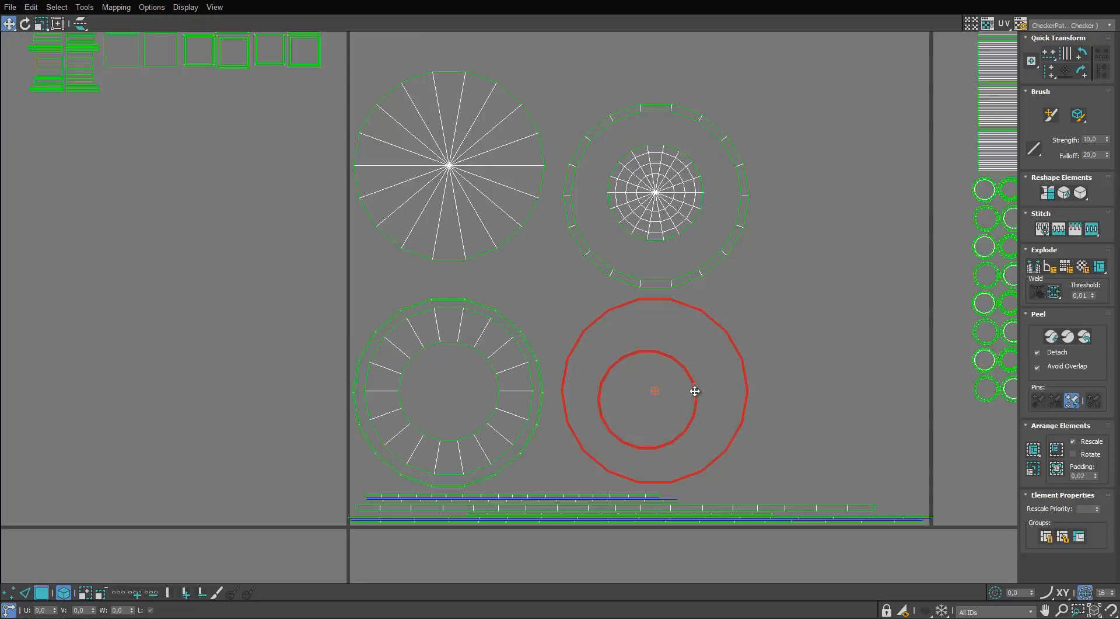
Step: Place the gridded disc inside the small inner ring, scaling it down slightly and centring it
{"action": "left_click_drag", "start_coordinate": [678, 181], "coordinate": [633, 393]}
{"action": "scroll", "coordinate": [630, 392], "scroll_direction": "up", "scroll_amount": 5}
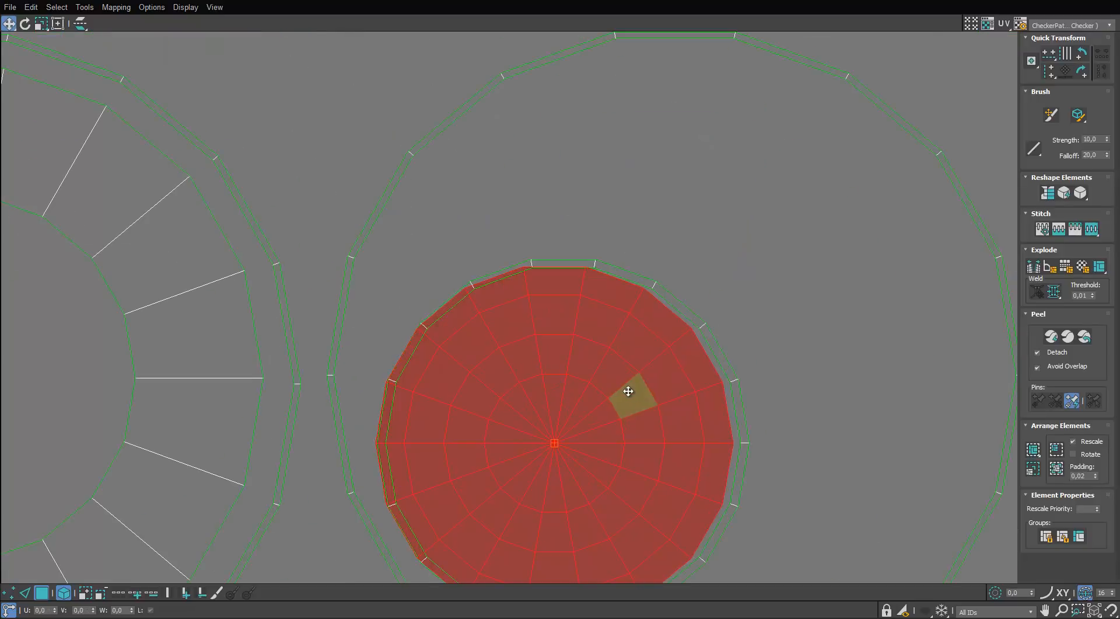
{"action": "scroll", "coordinate": [636, 392], "scroll_direction": "down", "scroll_amount": 1}
{"action": "middle_click_drag", "start_coordinate": [635, 391], "coordinate": [643, 311]}
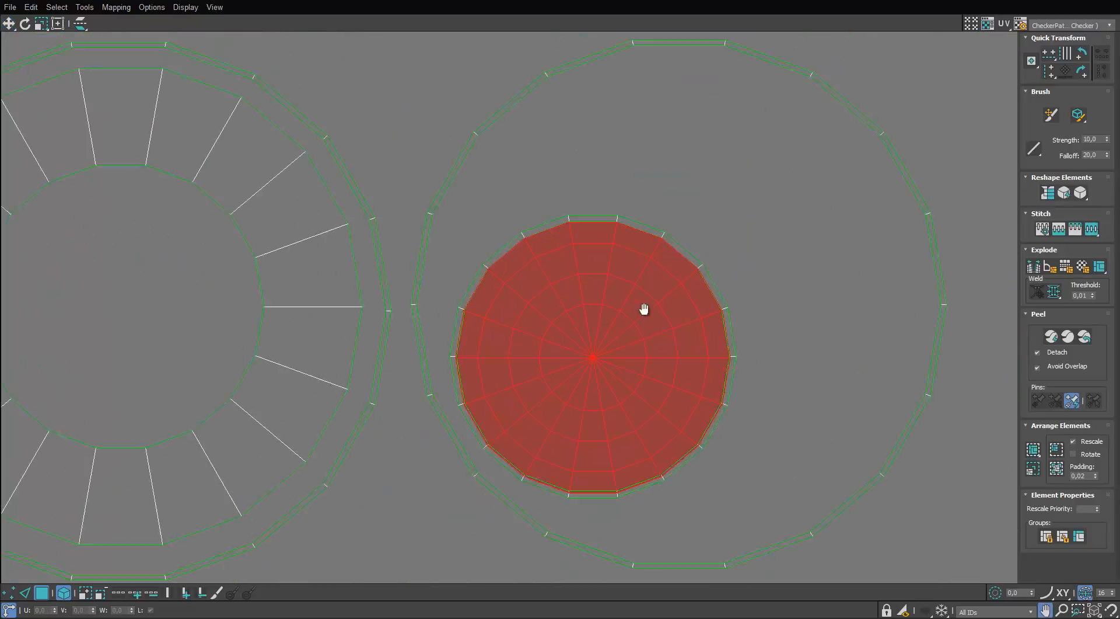
{"action": "scroll", "coordinate": [642, 309], "scroll_direction": "up", "scroll_amount": 1}
{"action": "key", "text": "r"}
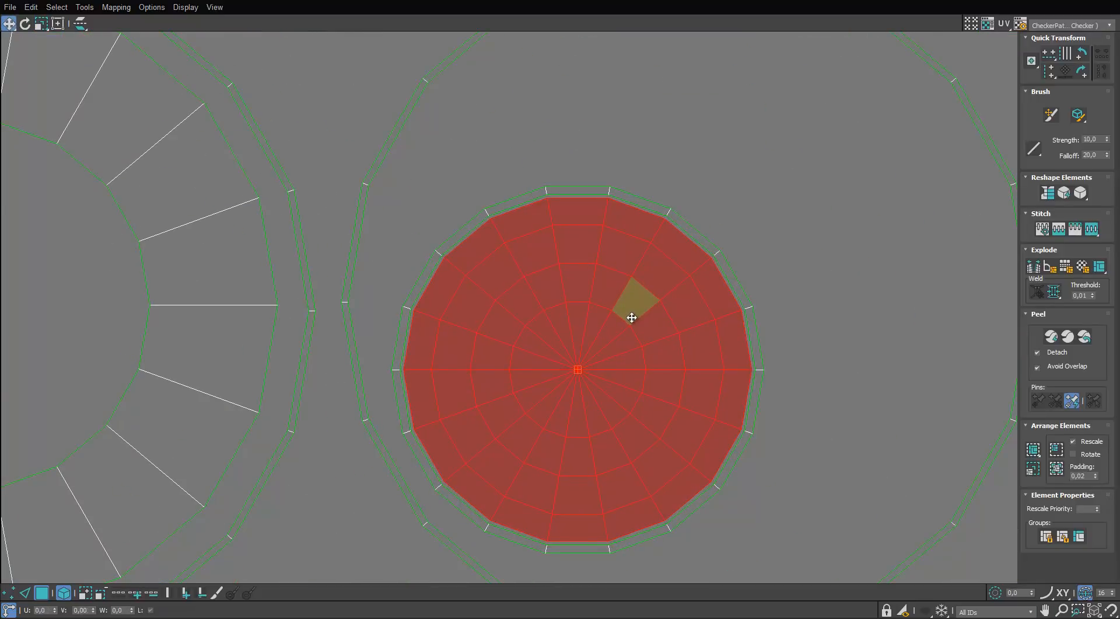
Step: Move the column shafts, rings and small strips into the tile's upper right corner
{"action": "scroll", "coordinate": [632, 317], "scroll_direction": "down", "scroll_amount": 10}
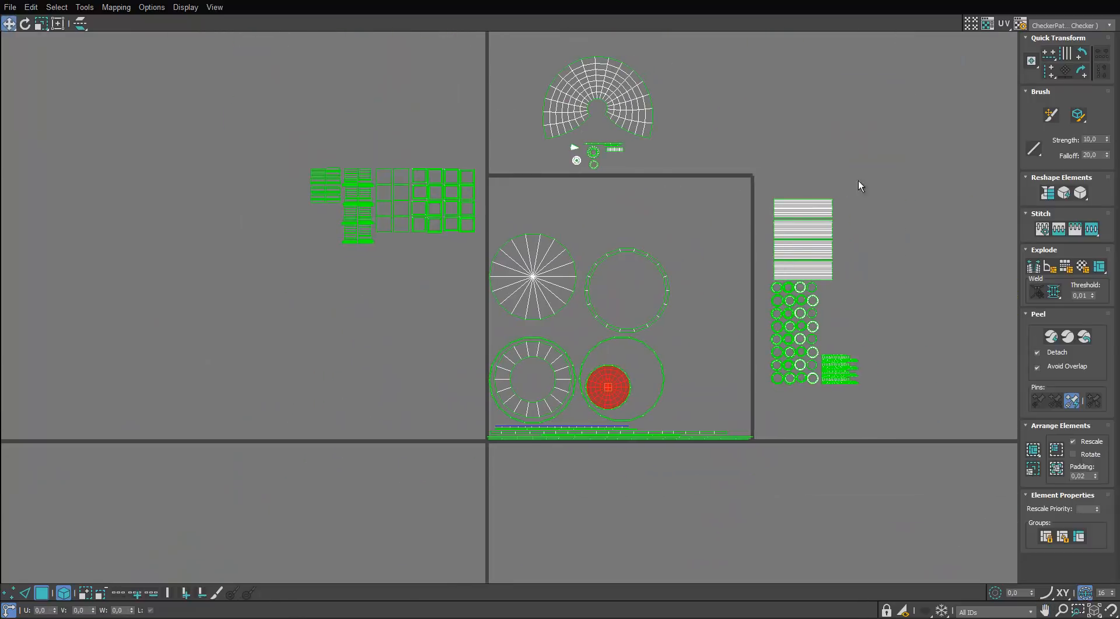
{"action": "left_click_drag", "start_coordinate": [875, 174], "coordinate": [763, 403]}
{"action": "left_click_drag", "start_coordinate": [819, 251], "coordinate": [735, 234]}
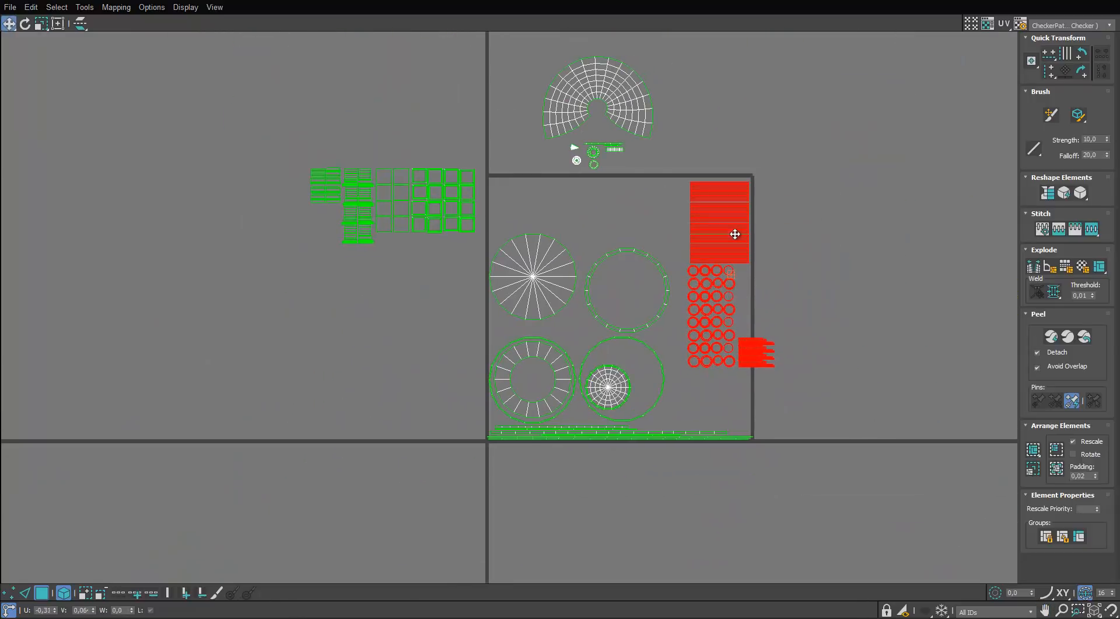
Step: Select the block of small column strips and move it outside the tile
{"action": "scroll", "coordinate": [735, 233], "scroll_direction": "up", "scroll_amount": 6}
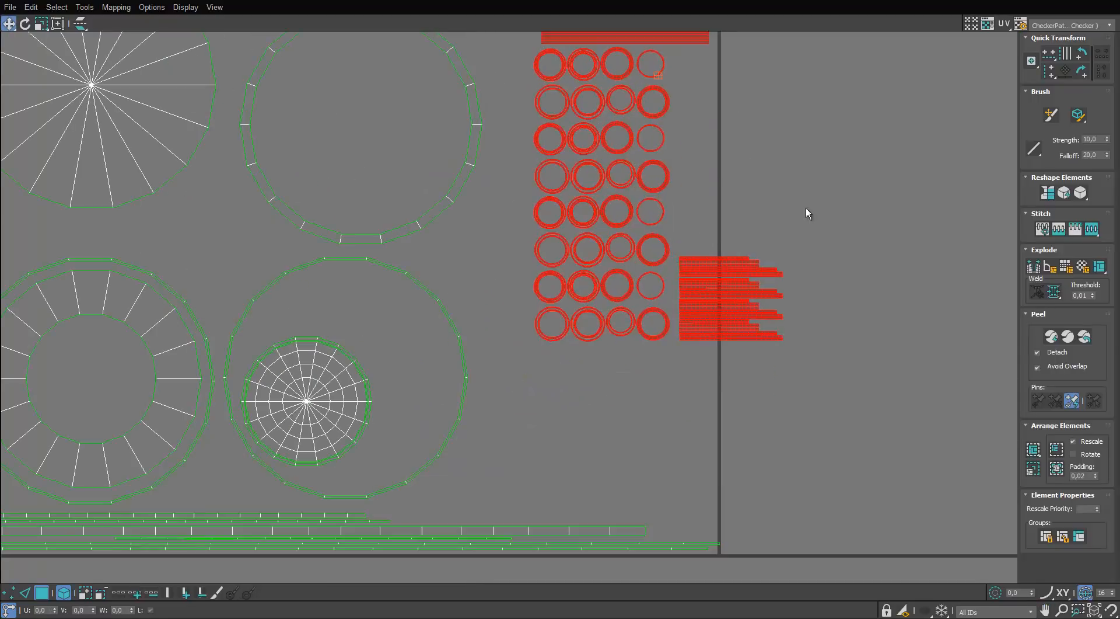
{"action": "left_click", "coordinate": [721, 273]}
{"action": "left_click_drag", "start_coordinate": [722, 274], "coordinate": [809, 249]}
Step: Rotate the block of small rings to lie horizontally and place it along the tile's top edge beside the shafts
{"action": "middle_click_drag", "start_coordinate": [652, 203], "coordinate": [661, 276]}
{"action": "scroll", "coordinate": [661, 276], "scroll_direction": "down", "scroll_amount": 3}
{"action": "left_click_drag", "start_coordinate": [678, 192], "coordinate": [579, 357]}
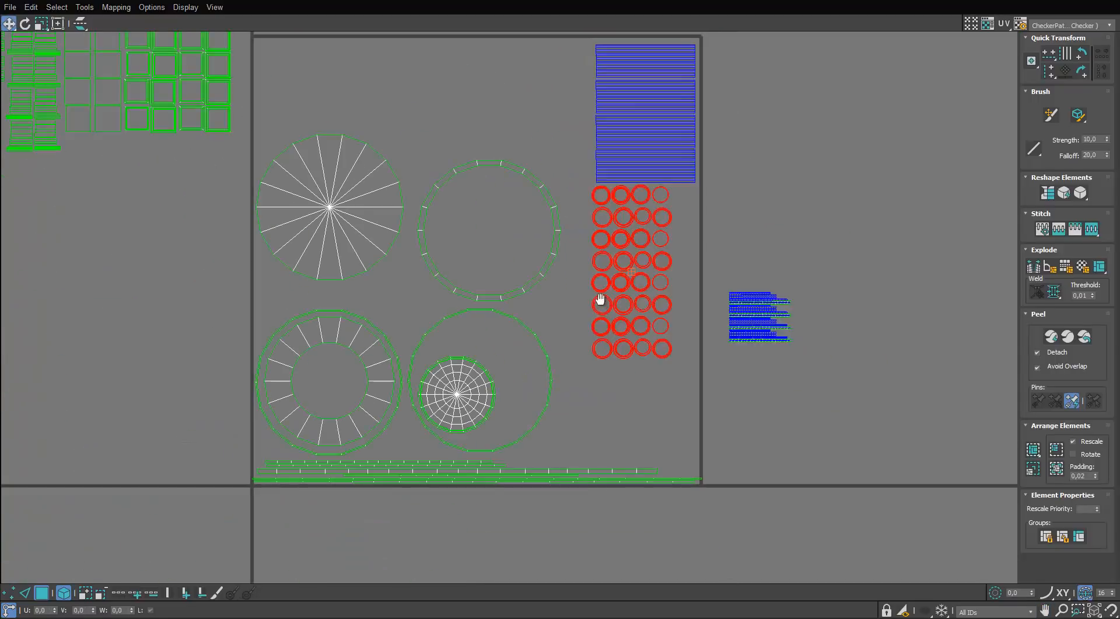
{"action": "middle_click_drag", "start_coordinate": [600, 298], "coordinate": [610, 343]}
{"action": "left_click_drag", "start_coordinate": [612, 238], "coordinate": [494, 98]}
{"action": "middle_click_drag", "start_coordinate": [514, 125], "coordinate": [515, 211]}
{"action": "scroll", "coordinate": [516, 213], "scroll_direction": "up", "scroll_amount": 2}
{"action": "key", "text": "e"}
{"action": "left_click_drag", "start_coordinate": [521, 180], "coordinate": [590, 214]}
{"action": "key", "text": "ctrl+z"}
{"action": "scroll", "coordinate": [592, 215], "scroll_direction": "down", "scroll_amount": 3}
Step: Move the block of small column strips into the tile, beside the rings along the top edge
{"action": "left_click", "coordinate": [781, 433]}
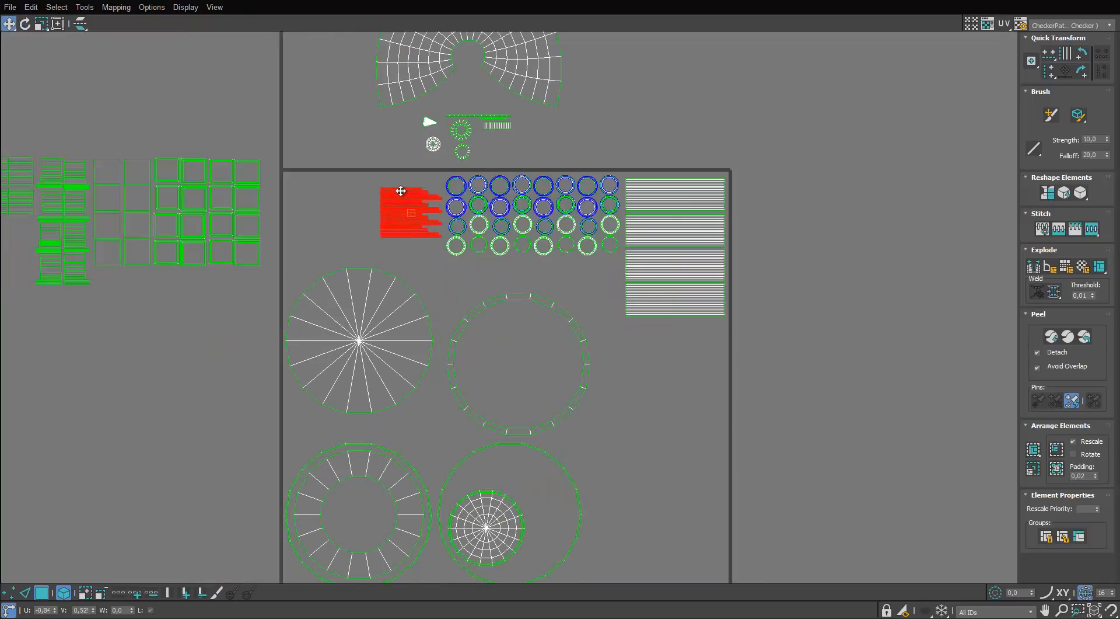
{"action": "left_click_drag", "start_coordinate": [401, 191], "coordinate": [397, 182]}
{"action": "scroll", "coordinate": [398, 183], "scroll_direction": "down", "scroll_amount": 2}
{"action": "scroll", "coordinate": [398, 183], "scroll_direction": "up", "scroll_amount": 1}
{"action": "middle_click_drag", "start_coordinate": [399, 183], "coordinate": [400, 244]}
{"action": "left_click_drag", "start_coordinate": [374, 225], "coordinate": [374, 225]}
Step: Move the dome and finial shells from above the tile to the free space on its right side
{"action": "left_click_drag", "start_coordinate": [497, 179], "coordinate": [773, 468]}
{"action": "middle_click_drag", "start_coordinate": [762, 396], "coordinate": [723, 236]}
{"action": "scroll", "coordinate": [723, 235], "scroll_direction": "up", "scroll_amount": 1}
{"action": "middle_click_drag", "start_coordinate": [765, 182], "coordinate": [785, 206]}
{"action": "scroll", "coordinate": [792, 239], "scroll_direction": "down", "scroll_amount": 1}
{"action": "scroll", "coordinate": [784, 209], "scroll_direction": "up", "scroll_amount": 1}
{"action": "scroll", "coordinate": [636, 363], "scroll_direction": "up", "scroll_amount": 1}
Step: Rotate the fan-shaped dome shell and fit it into the tile's lower right corner
{"action": "left_click", "coordinate": [637, 363]}
{"action": "left_click_drag", "start_coordinate": [793, 246], "coordinate": [525, 399]}
{"action": "key", "text": "e"}
{"action": "left_click_drag", "start_coordinate": [541, 353], "coordinate": [480, 381]}
{"action": "key", "text": "w"}
{"action": "left_click_drag", "start_coordinate": [518, 332], "coordinate": [525, 408]}
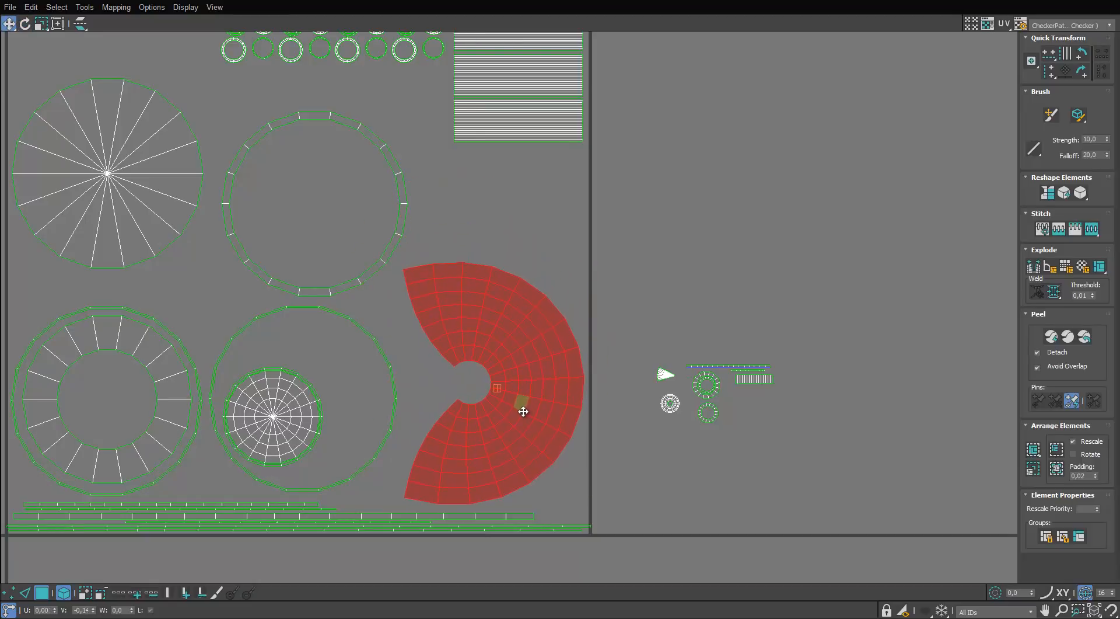
Step: Move the finial's small cone, disc and ring shells into the tile's lower right corner, beneath the fan-shaped dome shell
{"action": "middle_click_drag", "start_coordinate": [550, 316], "coordinate": [539, 198]}
{"action": "scroll", "coordinate": [538, 199], "scroll_direction": "up", "scroll_amount": 1}
{"action": "left_click_drag", "start_coordinate": [878, 166], "coordinate": [736, 298]}
{"action": "left_click_drag", "start_coordinate": [879, 235], "coordinate": [764, 342]}
{"action": "middle_click_drag", "start_coordinate": [733, 246], "coordinate": [639, 178]}
{"action": "scroll", "coordinate": [632, 185], "scroll_direction": "up", "scroll_amount": 2}
{"action": "left_click", "coordinate": [616, 185]}
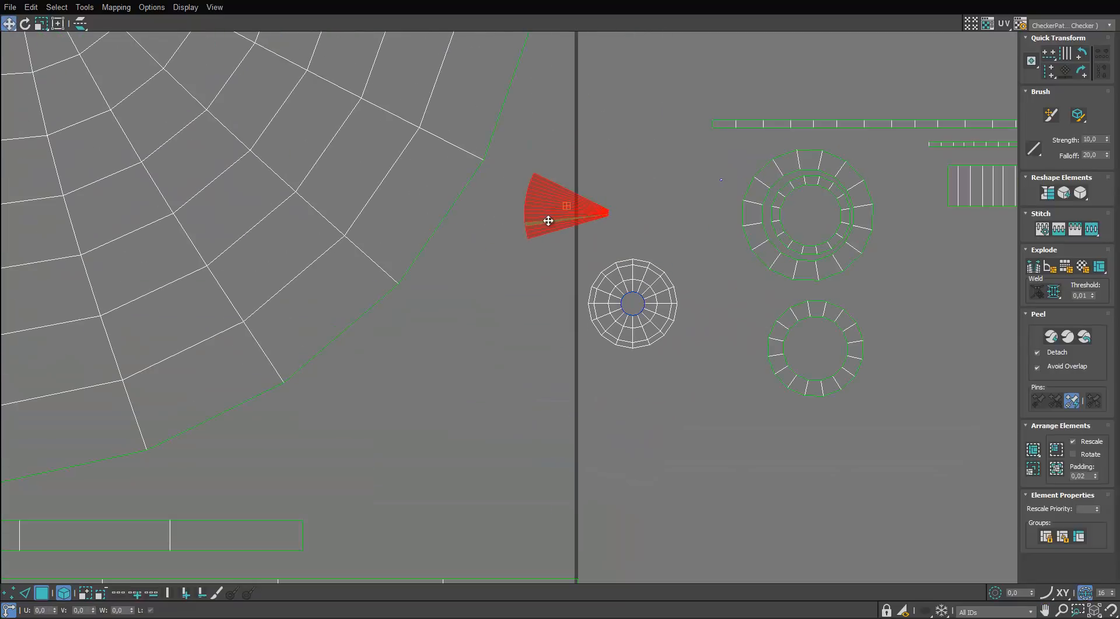
{"action": "scroll", "coordinate": [549, 221], "scroll_direction": "down", "scroll_amount": 2}
{"action": "left_click_drag", "start_coordinate": [694, 251], "coordinate": [530, 409]}
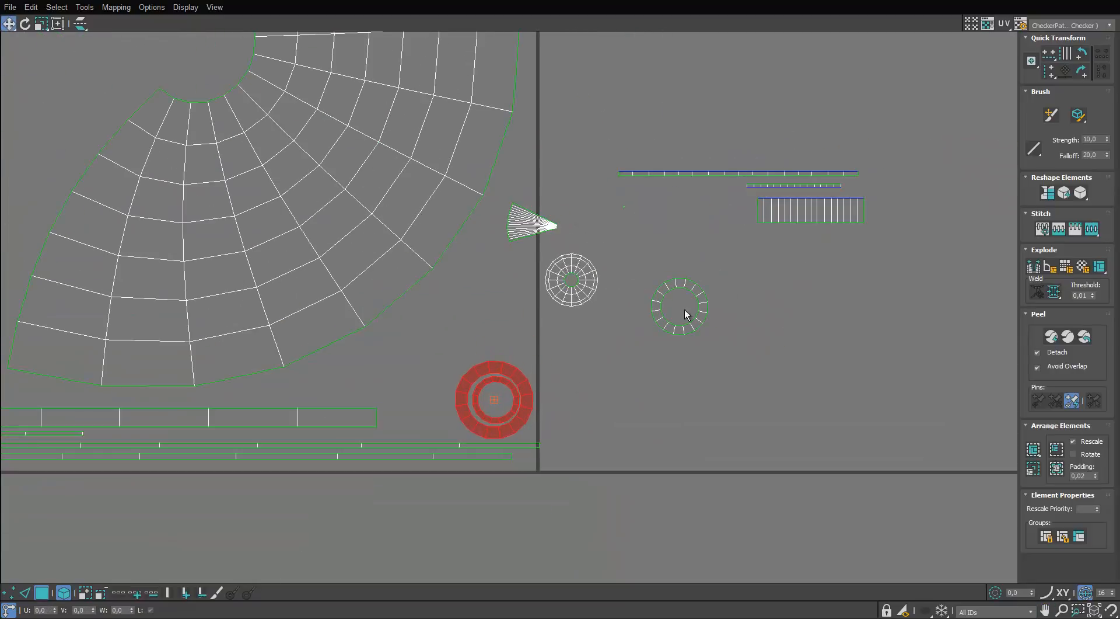
{"action": "left_click", "coordinate": [681, 328]}
{"action": "left_click_drag", "start_coordinate": [575, 298], "coordinate": [444, 362]}
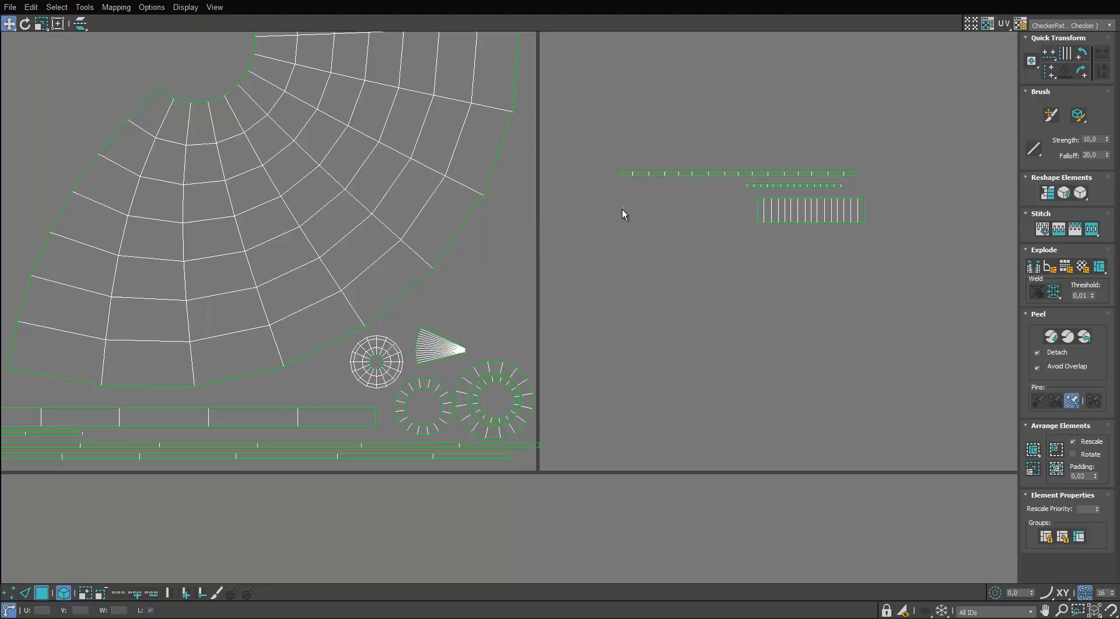
Step: Place the finial's remaining small strips upright along the tile's right edge, just above the small rings
{"action": "scroll", "coordinate": [467, 348], "scroll_direction": "up", "scroll_amount": 5}
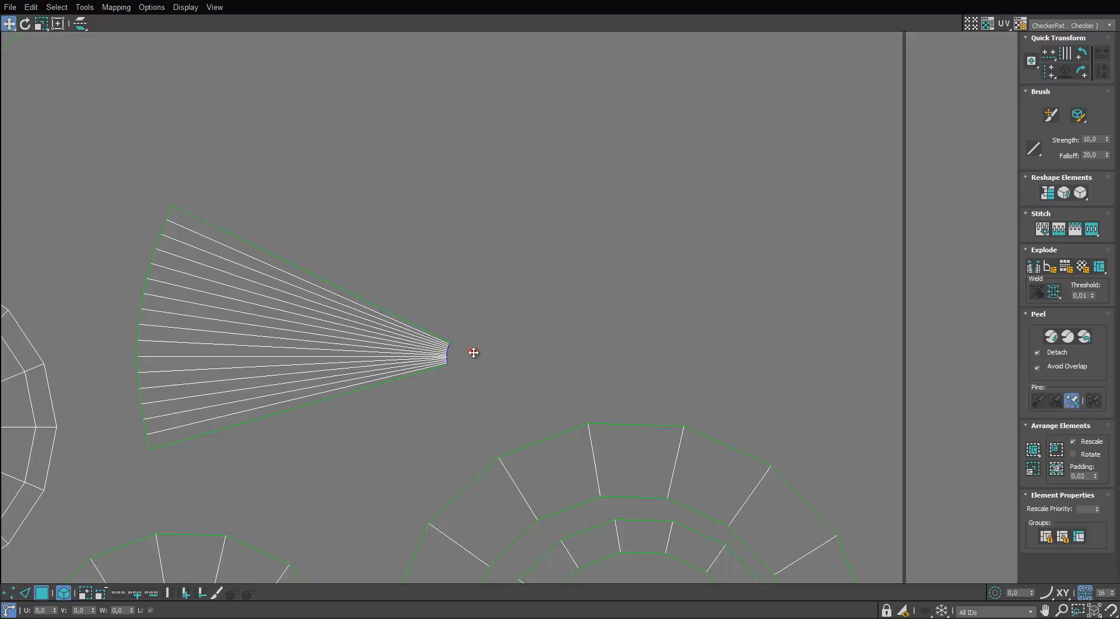
{"action": "scroll", "coordinate": [466, 363], "scroll_direction": "down", "scroll_amount": 5}
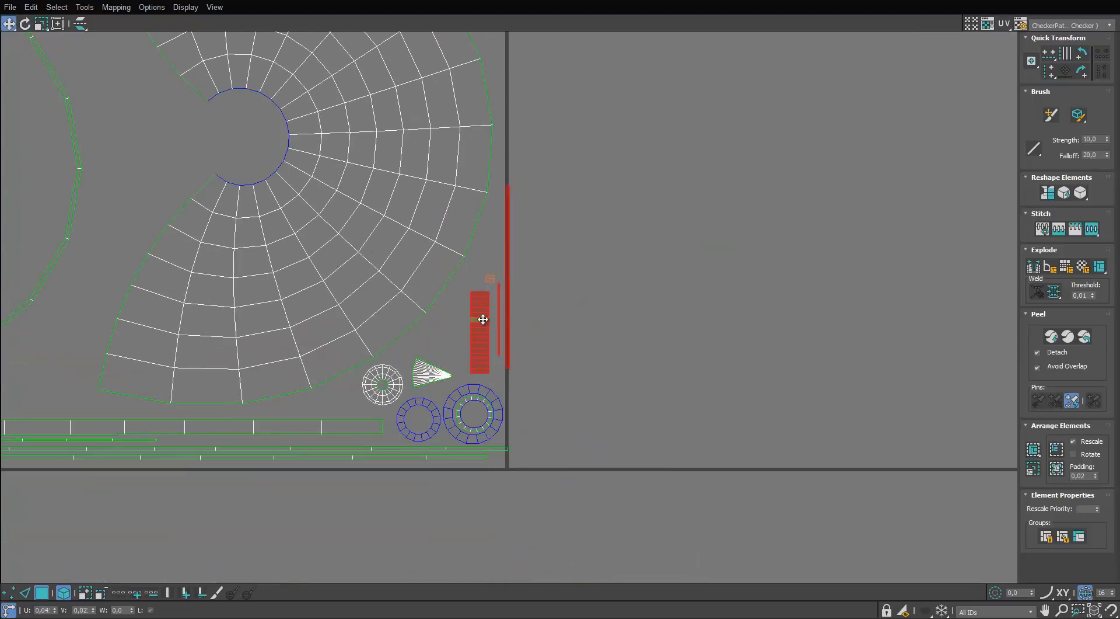
{"action": "scroll", "coordinate": [488, 320], "scroll_direction": "up", "scroll_amount": 2}
{"action": "left_click", "coordinate": [530, 333]}
{"action": "mouse_move", "coordinate": [529, 332]}
{"action": "left_mouse_down"}
{"action": "mouse_move", "coordinate": [516, 351]}
{"action": "mouse_move", "coordinate": [513, 336]}
{"action": "left_mouse_up"}
{"action": "left_click", "coordinate": [499, 347], "text": "ctrl"}
{"action": "left_click_drag", "start_coordinate": [466, 362], "coordinate": [463, 370], "text": "ctrl"}
{"action": "left_click", "coordinate": [573, 278]}
{"action": "scroll", "coordinate": [555, 248], "scroll_direction": "down", "scroll_amount": 5}
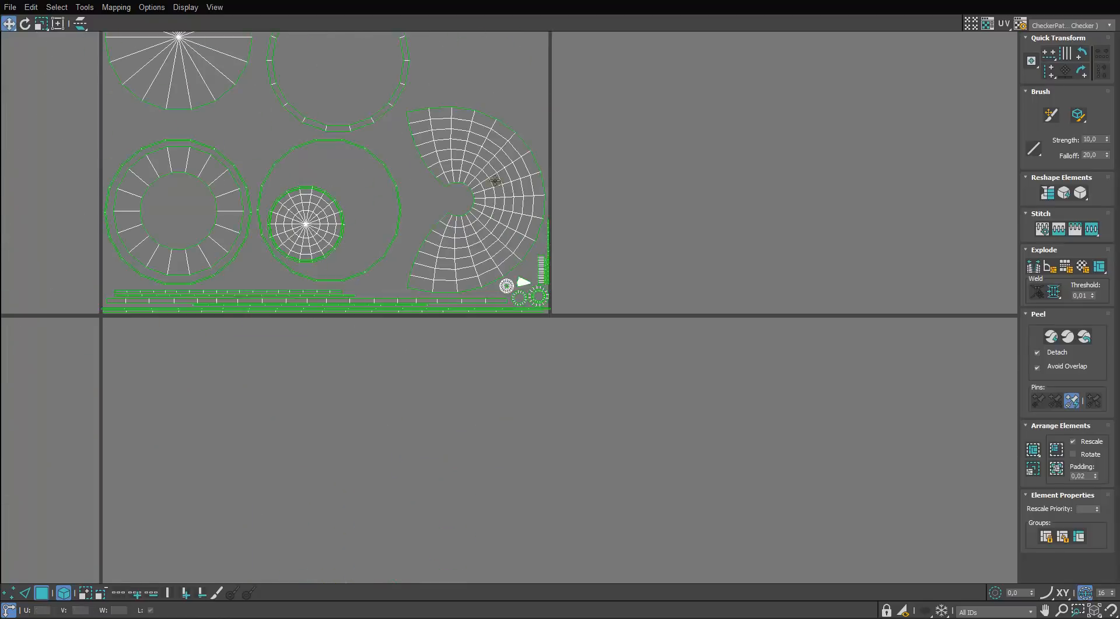
Step: Move the block of square and stepped-strip shells from the tile's left side to the empty space on its right
{"action": "scroll", "coordinate": [556, 245], "scroll_direction": "down", "scroll_amount": 3}
{"action": "scroll", "coordinate": [469, 178], "scroll_direction": "up", "scroll_amount": 2}
{"action": "middle_click_drag", "start_coordinate": [161, 104], "coordinate": [192, 107]}
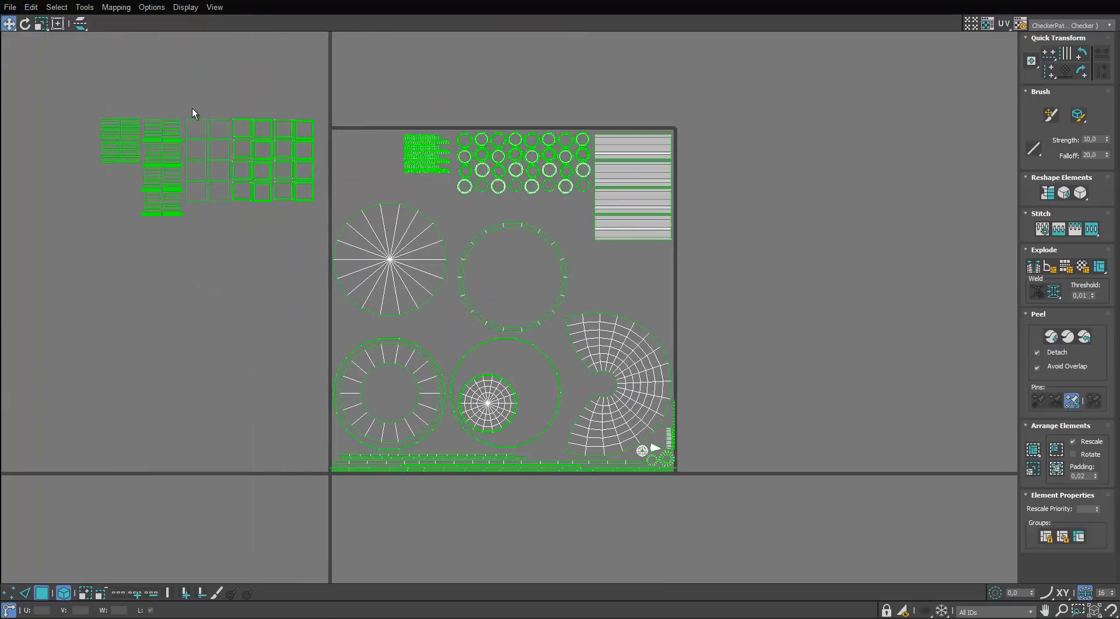
{"action": "left_click_drag", "start_coordinate": [314, 87], "coordinate": [110, 252]}
{"action": "left_click_drag", "start_coordinate": [220, 151], "coordinate": [805, 260]}
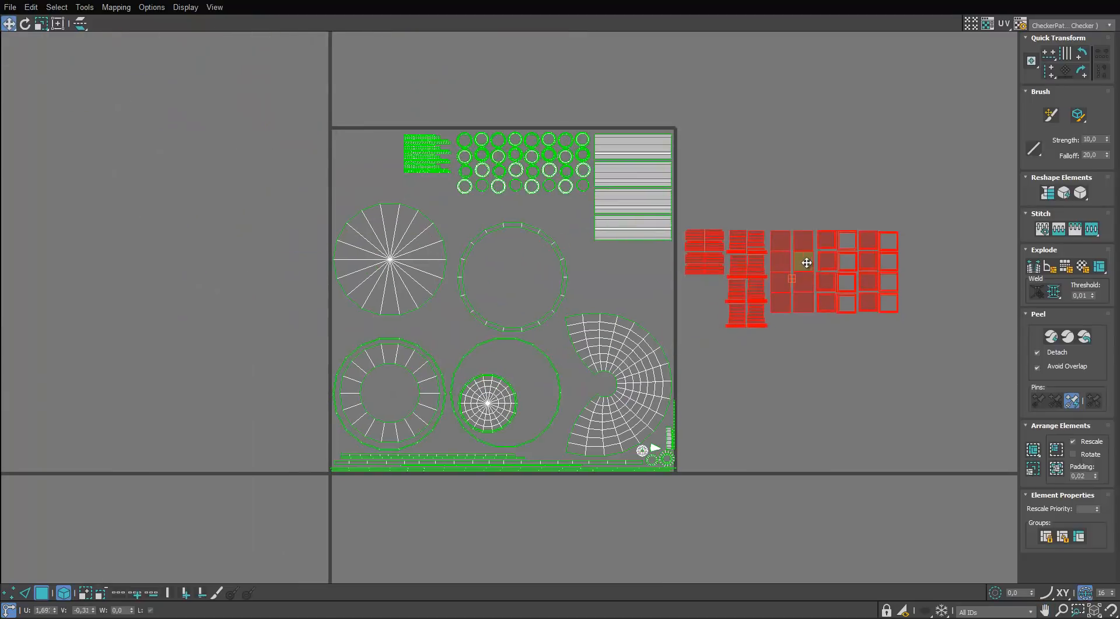
Step: Move the grid of square frame shells into the tile, directly beneath the pillar shaft shells
{"action": "scroll", "coordinate": [799, 267], "scroll_direction": "up", "scroll_amount": 4}
{"action": "scroll", "coordinate": [898, 140], "scroll_direction": "down", "scroll_amount": 1}
{"action": "left_click_drag", "start_coordinate": [784, 340], "coordinate": [784, 341]}
{"action": "left_click_drag", "start_coordinate": [779, 210], "coordinate": [399, 238]}
{"action": "scroll", "coordinate": [401, 250], "scroll_direction": "down", "scroll_amount": 3}
{"action": "scroll", "coordinate": [404, 252], "scroll_direction": "up", "scroll_amount": 2}
{"action": "scroll", "coordinate": [404, 253], "scroll_direction": "up", "scroll_amount": 2}
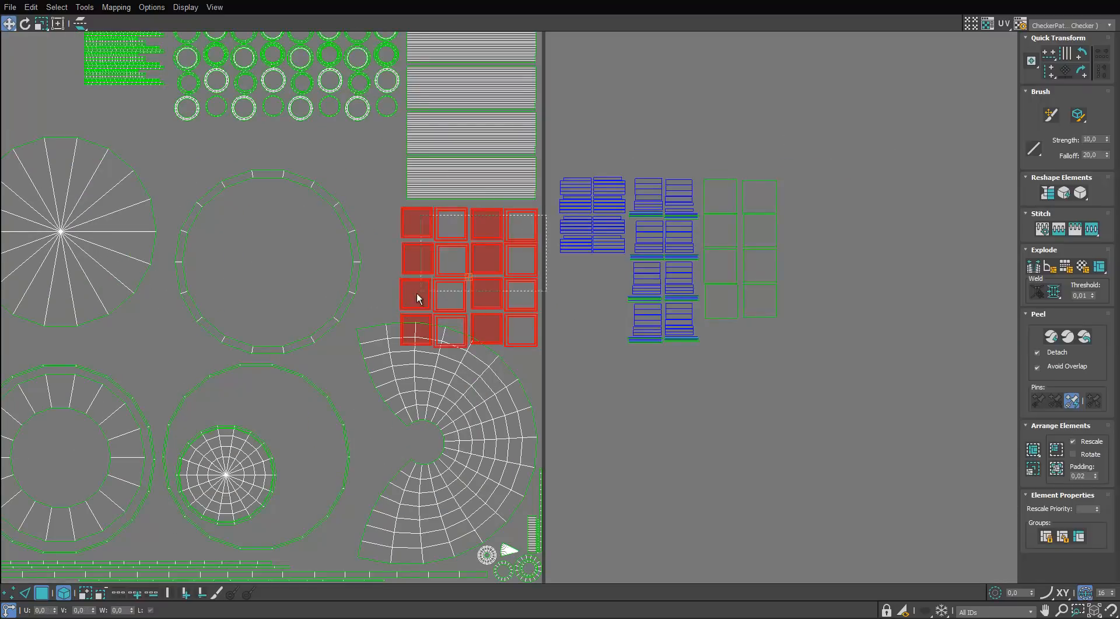
Step: Rotate the bottom row of square frames upright and place it as a column on the frame grid's left side
{"action": "left_click", "coordinate": [418, 319], "text": "alt"}
{"action": "key", "text": "ctrl+z"}
{"action": "left_click_drag", "start_coordinate": [422, 230], "coordinate": [420, 231], "text": "alt"}
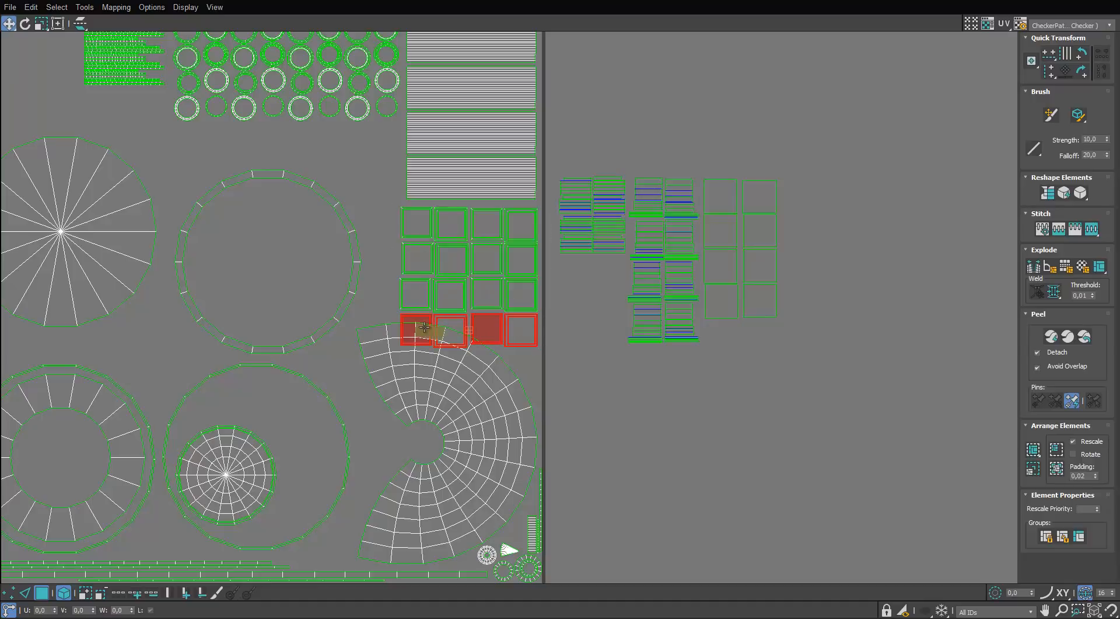
{"action": "left_click_drag", "start_coordinate": [427, 327], "coordinate": [354, 253]}
{"action": "scroll", "coordinate": [352, 252], "scroll_direction": "up", "scroll_amount": 3}
{"action": "key", "text": "e"}
{"action": "left_click_drag", "start_coordinate": [475, 270], "coordinate": [432, 279]}
{"action": "key", "text": "w"}
{"action": "scroll", "coordinate": [436, 274], "scroll_direction": "down", "scroll_amount": 3}
{"action": "left_click", "coordinate": [724, 447]}
{"action": "scroll", "coordinate": [741, 458], "scroll_direction": "down", "scroll_amount": 2}
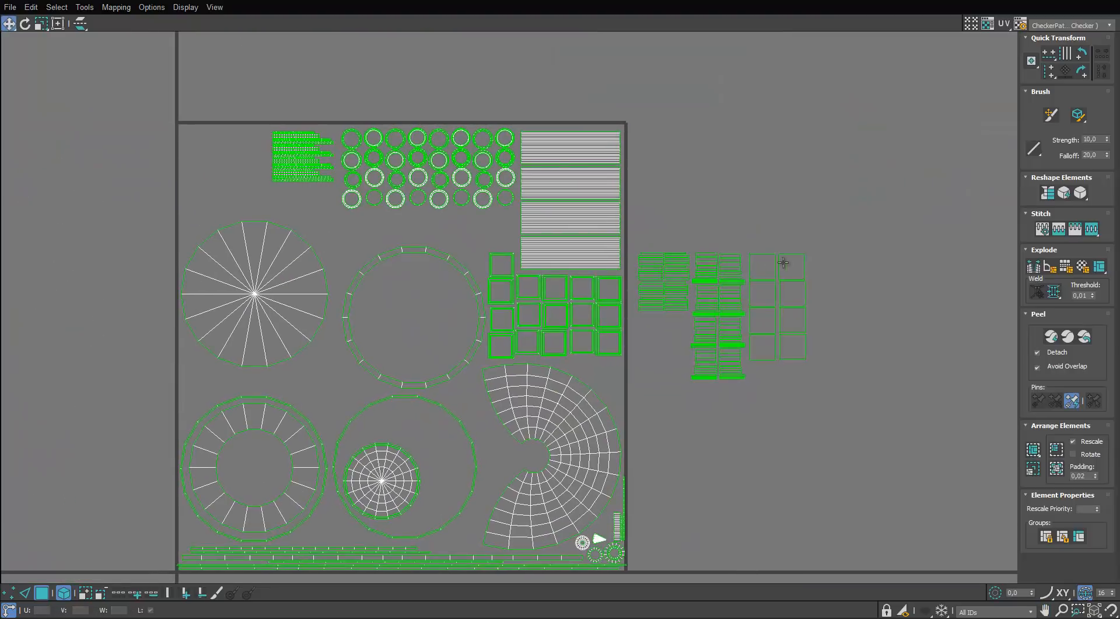
Step: Move the plain square shells into the tile's upper left corner and arrange them beside the small column strips
{"action": "left_click_drag", "start_coordinate": [753, 349], "coordinate": [751, 356]}
{"action": "left_click_drag", "start_coordinate": [759, 350], "coordinate": [183, 214]}
{"action": "scroll", "coordinate": [195, 218], "scroll_direction": "up", "scroll_amount": 3}
{"action": "left_click_drag", "start_coordinate": [202, 210], "coordinate": [300, 110]}
{"action": "scroll", "coordinate": [401, 187], "scroll_direction": "down", "scroll_amount": 3}
{"action": "scroll", "coordinate": [533, 205], "scroll_direction": "up", "scroll_amount": 1}
{"action": "middle_click_drag", "start_coordinate": [589, 212], "coordinate": [560, 218]}
{"action": "scroll", "coordinate": [565, 218], "scroll_direction": "down", "scroll_amount": 1}
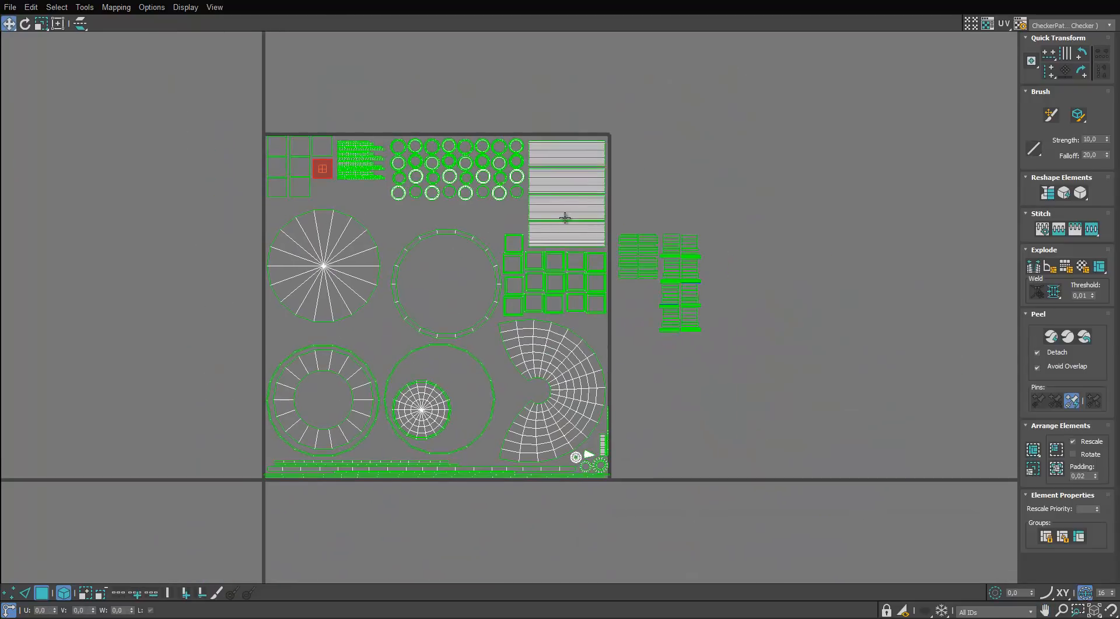
Step: Place the remaining stepped-strip shells in the tile's gaps beneath the small rings and inside the large upper ring
{"action": "middle_click_drag", "start_coordinate": [585, 261], "coordinate": [582, 259]}
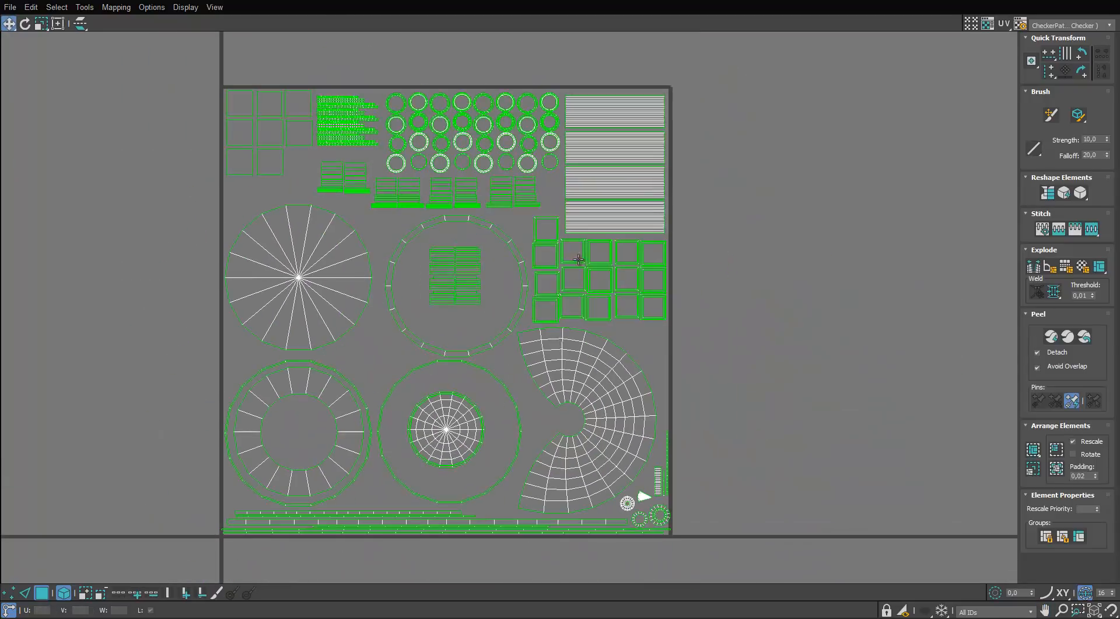
{"action": "scroll", "coordinate": [722, 141], "scroll_direction": "down", "scroll_amount": 1}
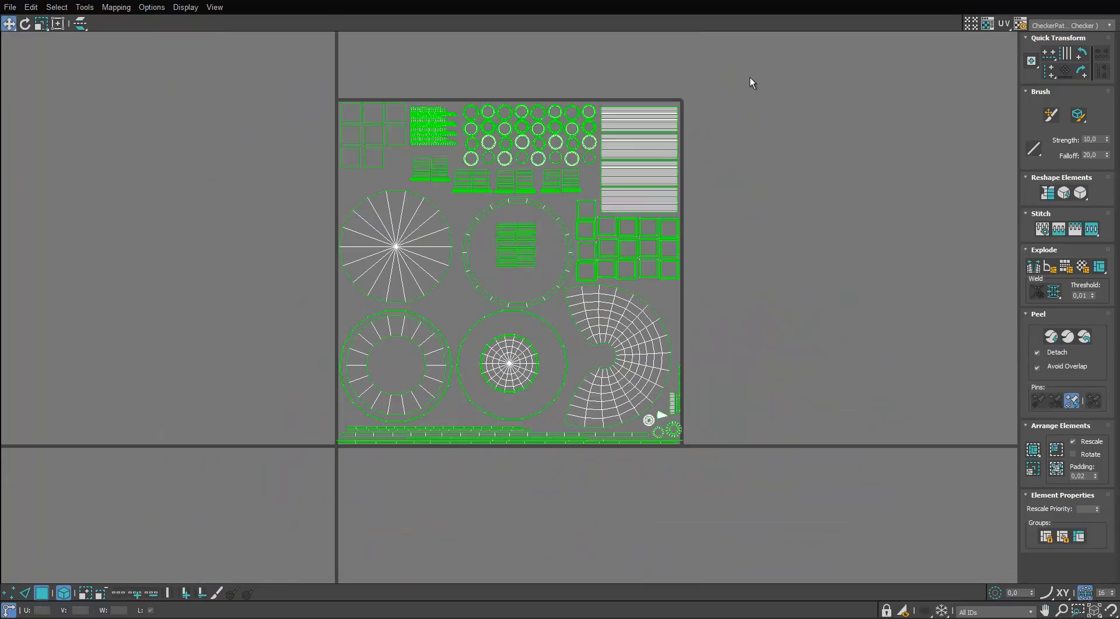
{"action": "left_click_drag", "start_coordinate": [749, 75], "coordinate": [315, 429]}
{"action": "left_click", "coordinate": [780, 82]}
Step: Leave the UV editor and examine the checker pattern across the whole pavilion in the perspective view
{"action": "left_click", "coordinate": [894, 139]}
{"action": "left_click_drag", "start_coordinate": [876, 1], "coordinate": [888, 109]}
{"action": "middle_click_drag", "start_coordinate": [321, 245], "coordinate": [455, 205], "text": "alt"}
{"action": "scroll", "coordinate": [315, 219], "scroll_direction": "down", "scroll_amount": 2}
{"action": "scroll", "coordinate": [315, 219], "scroll_direction": "up", "scroll_amount": 3}
{"action": "scroll", "coordinate": [418, 225], "scroll_direction": "down", "scroll_amount": 3}
{"action": "left_click", "coordinate": [977, 114]}
{"action": "left_click", "coordinate": [956, 246]}
{"action": "left_click", "coordinate": [560, 251]}
{"action": "middle_click_drag", "start_coordinate": [335, 252], "coordinate": [358, 252]}
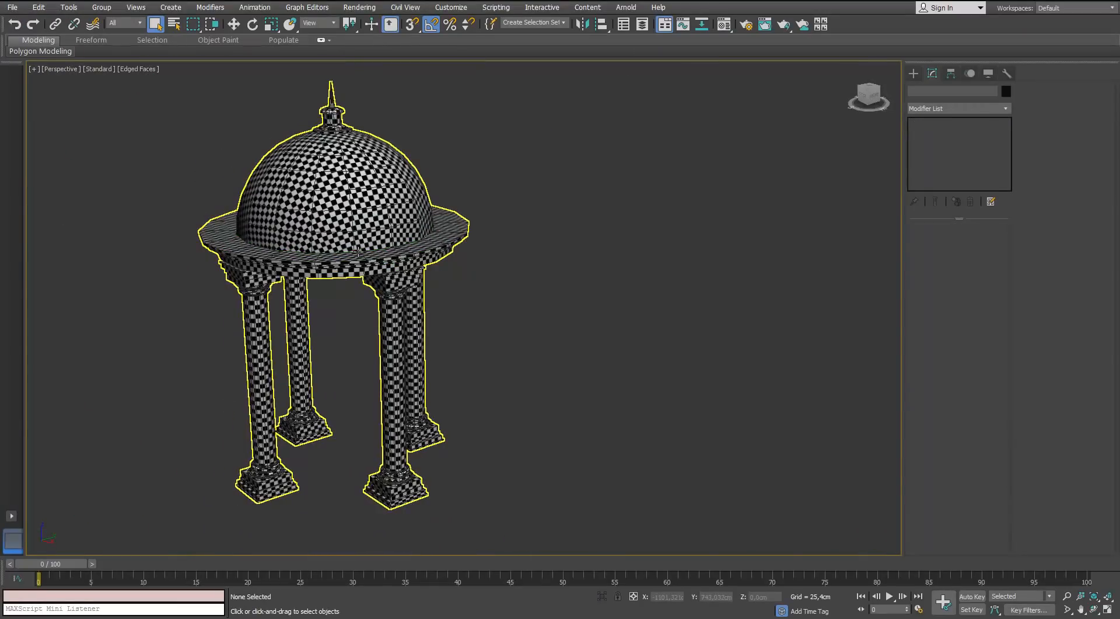
{"action": "middle_click_drag", "start_coordinate": [454, 274], "coordinate": [454, 246], "text": "alt"}
{"action": "left_click", "coordinate": [427, 232]}
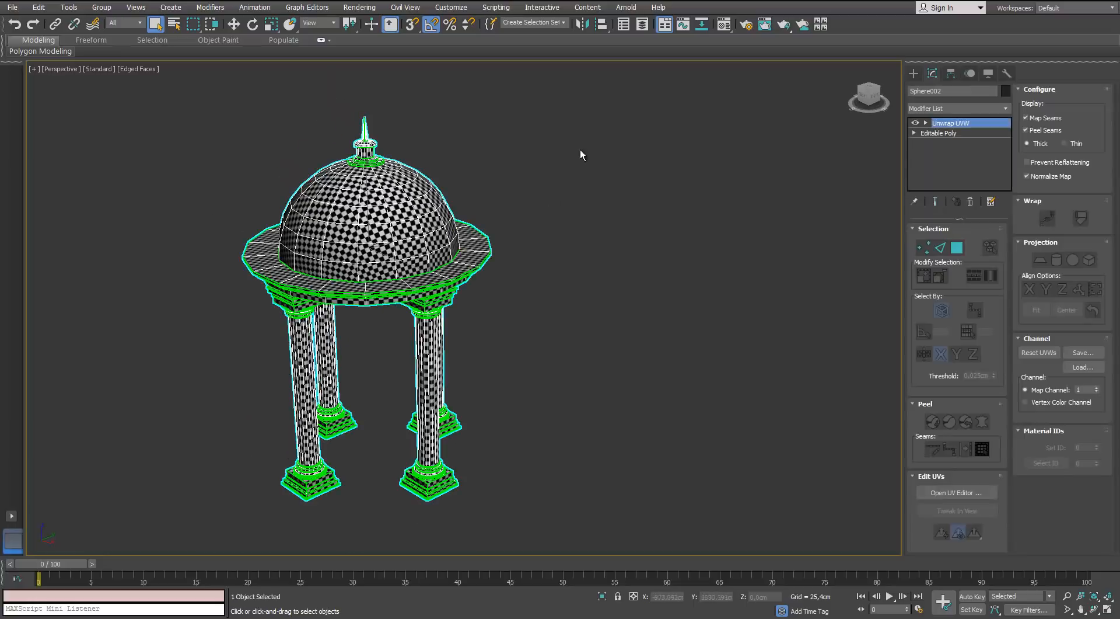
Step: Convert the unwrapped low-poly pavilion to an Editable Poly, collapsing its Unwrap UVW modifier
{"action": "left_click", "coordinate": [581, 152]}
{"action": "left_click", "coordinate": [404, 191]}
{"action": "right_click", "coordinate": [402, 192]}
{"action": "left_click", "coordinate": [391, 321]}
{"action": "middle_click_drag", "start_coordinate": [395, 285], "coordinate": [343, 291]}
Step: Open the Scene Explorer and unhide the Dome_HP layer
{"action": "left_click", "coordinate": [624, 25]}
{"action": "left_click_drag", "start_coordinate": [746, 272], "coordinate": [734, 237]}
{"action": "left_click", "coordinate": [686, 297]}
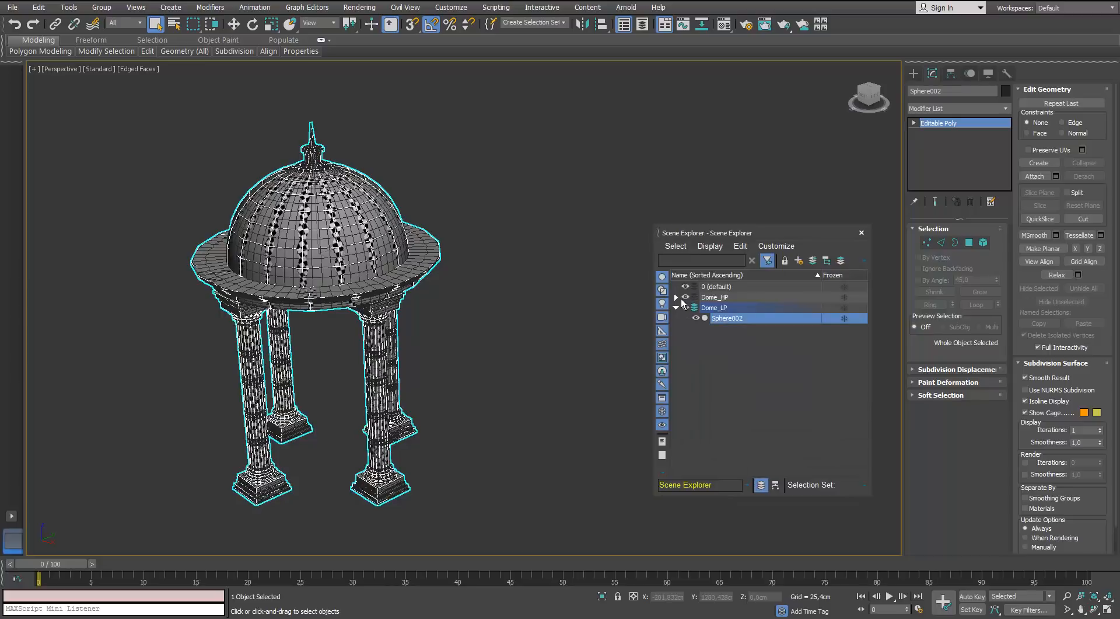
Step: Detach the low-poly dome element with its finial from the pavilion as a separate object
{"action": "scroll", "coordinate": [391, 260], "scroll_direction": "up", "scroll_amount": 3}
{"action": "key", "text": "5"}
{"action": "left_click", "coordinate": [395, 223]}
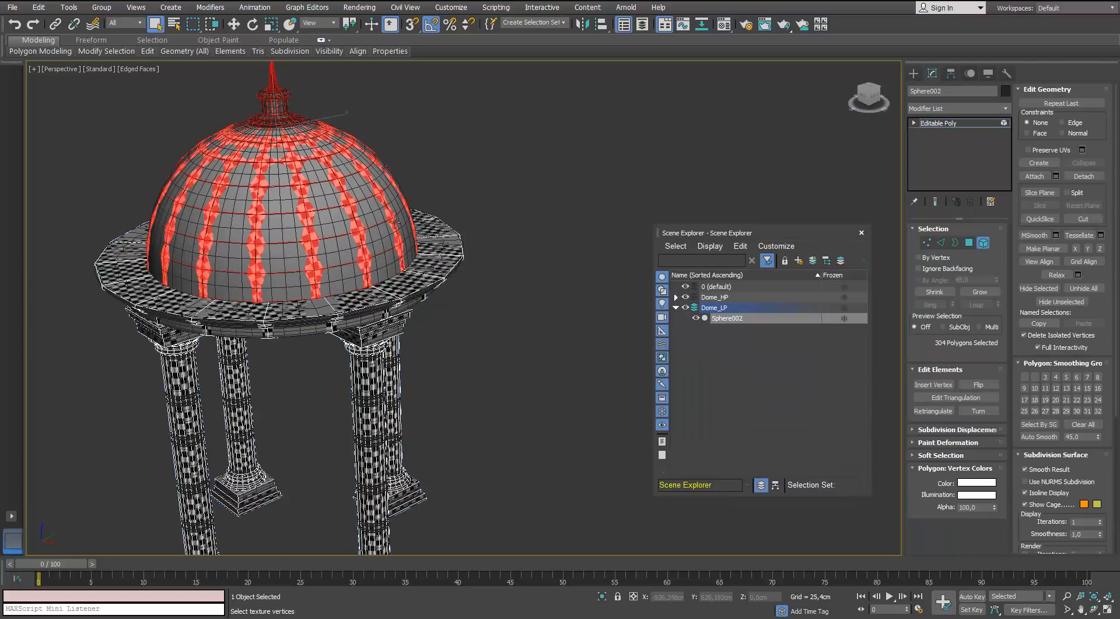
{"action": "left_click", "coordinate": [1084, 176]}
{"action": "left_click", "coordinate": [608, 312]}
{"action": "left_click", "coordinate": [869, 239]}
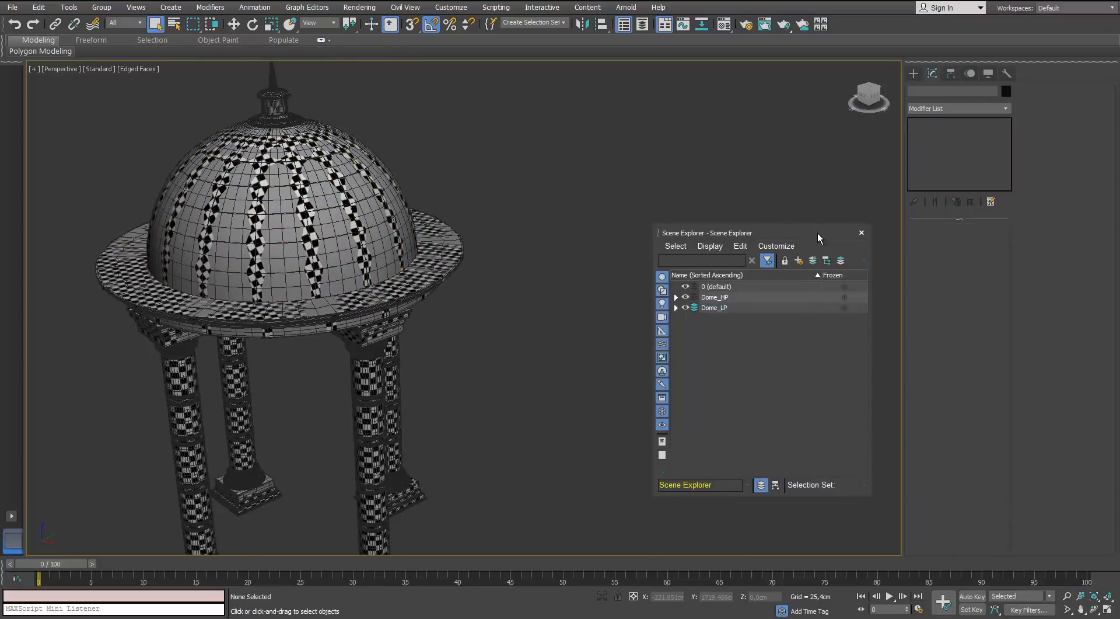
Step: Open the Rename Objects tool and rename the detached dome with base name Dome and suffix _LP
{"action": "left_click_drag", "start_coordinate": [818, 233], "coordinate": [829, 265]}
{"action": "left_click", "coordinate": [69, 7]}
{"action": "left_click", "coordinate": [94, 191]}
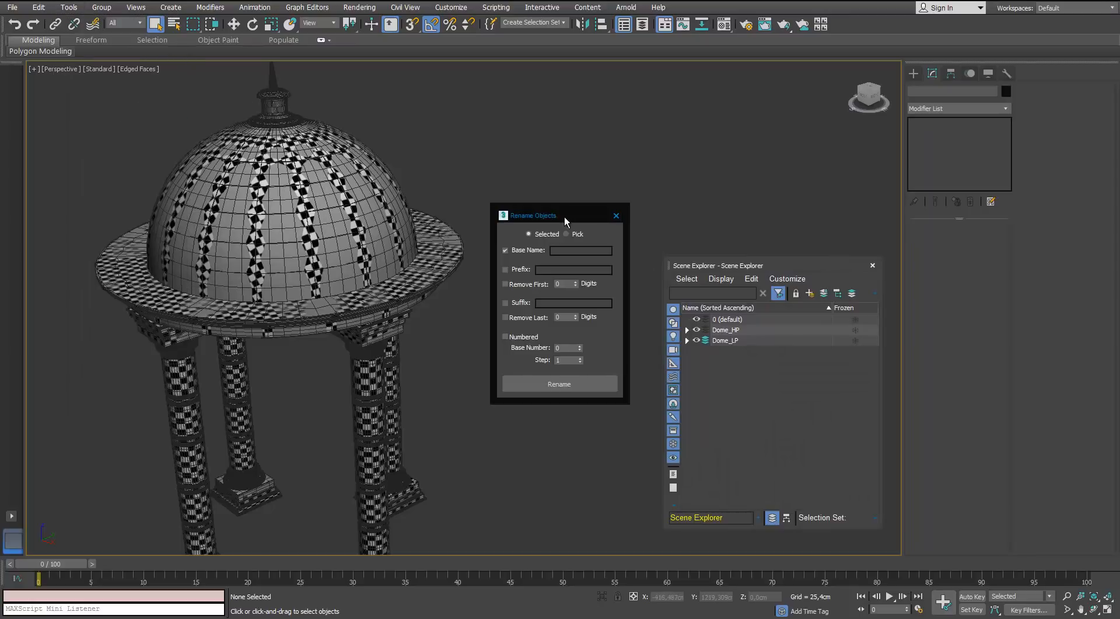
{"action": "left_click_drag", "start_coordinate": [566, 216], "coordinate": [823, 78]}
{"action": "left_click_drag", "start_coordinate": [730, 268], "coordinate": [737, 288]}
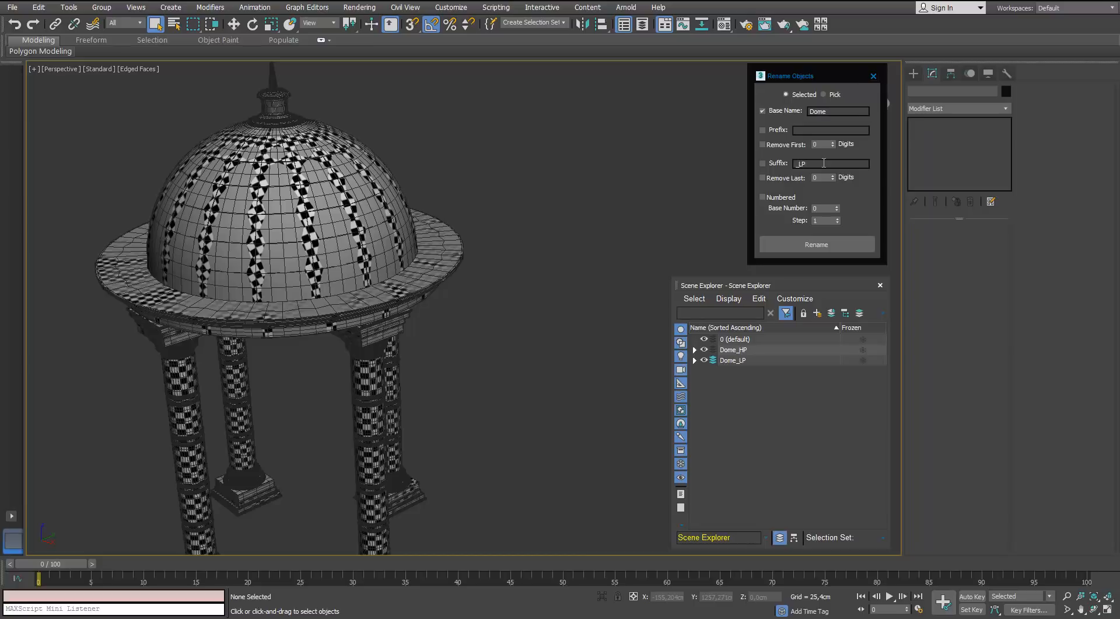
{"action": "left_click", "coordinate": [334, 161]}
{"action": "left_click", "coordinate": [335, 167]}
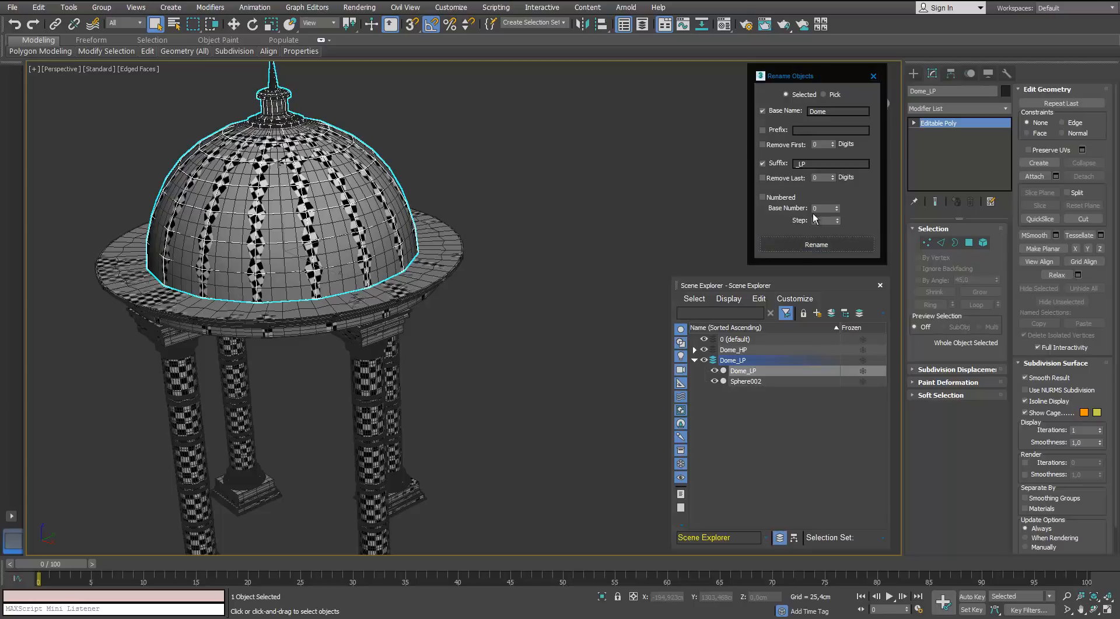
Step: Rename the high-poly dome as Dome_HP and the high-poly roof rim as Roof_HP
{"action": "key", "text": "ctrl+z"}
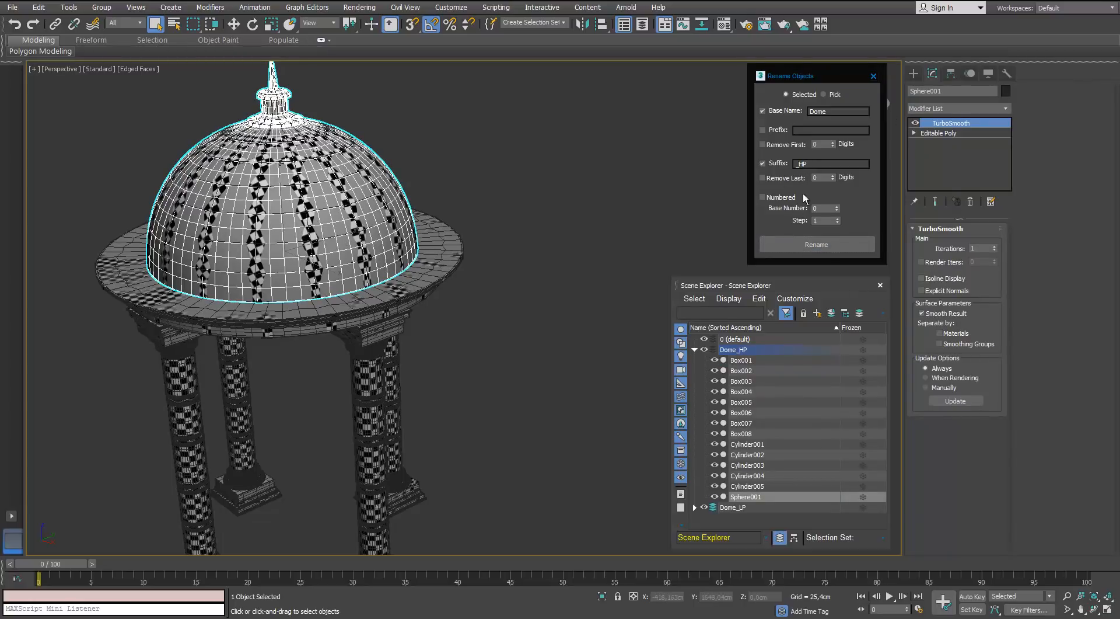
{"action": "left_click", "coordinate": [817, 244]}
{"action": "key", "text": "ctrl+z"}
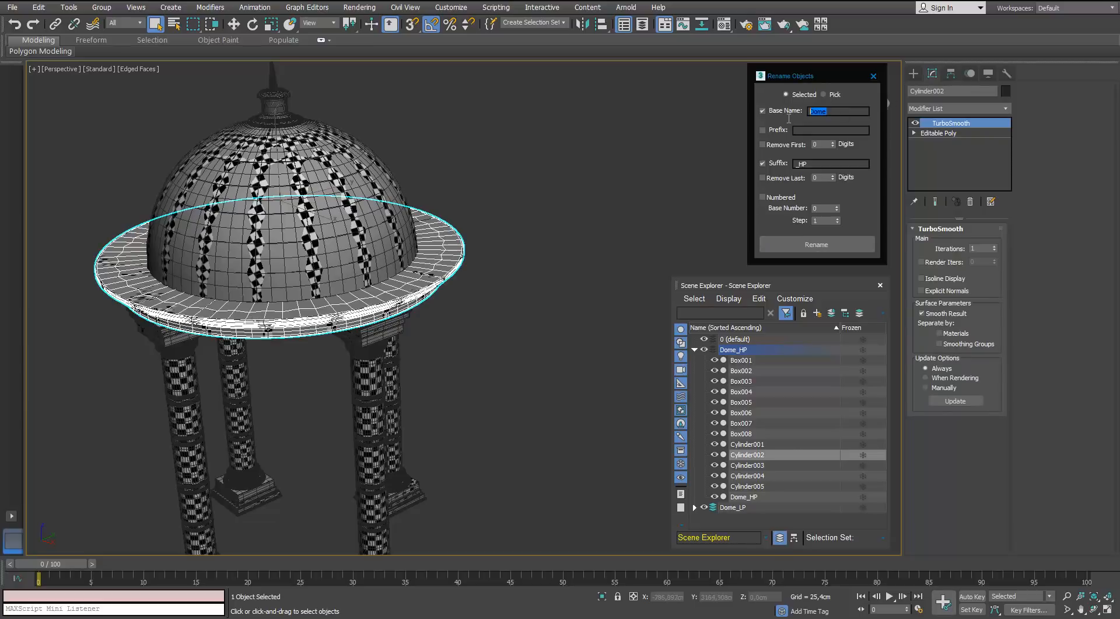
{"action": "type", "text": "oof"}
{"action": "left_click", "coordinate": [816, 246]}
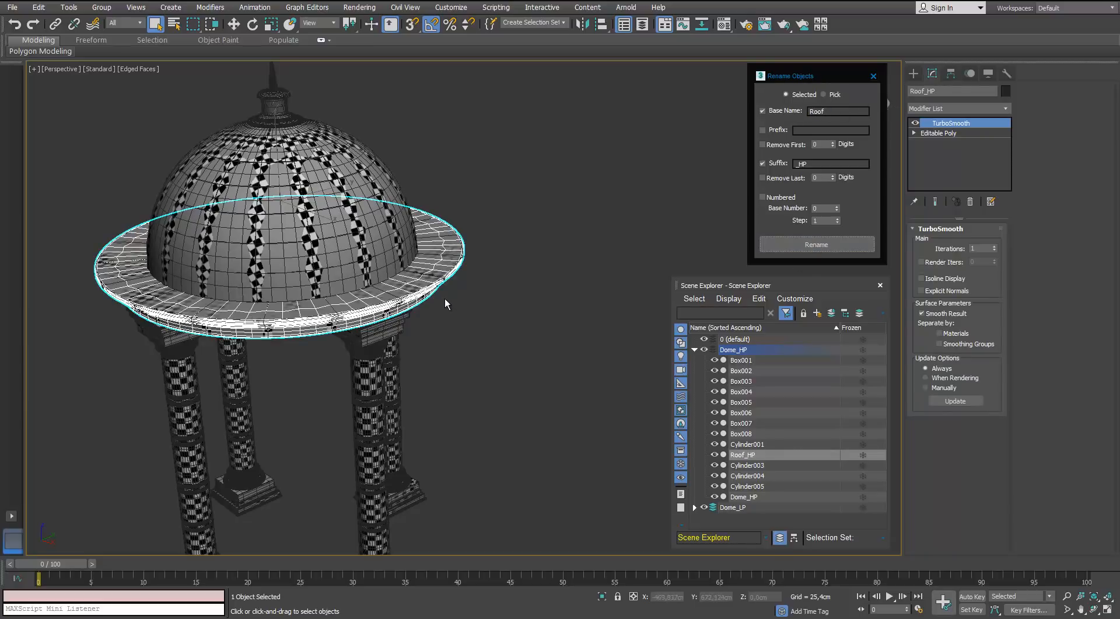
Step: Detach the roof rim element from the low-poly pavilion as a separate object
{"action": "left_click", "coordinate": [433, 284]}
{"action": "key", "text": "5"}
{"action": "left_click", "coordinate": [394, 273]}
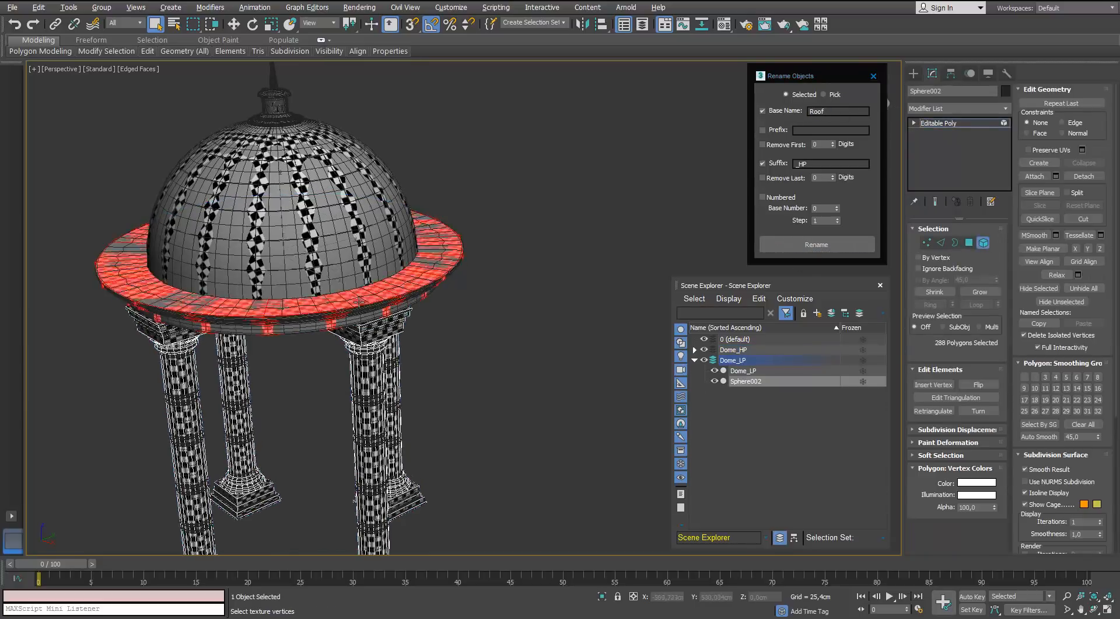
{"action": "middle_click_drag", "start_coordinate": [394, 273], "coordinate": [397, 195], "text": "alt"}
{"action": "left_click", "coordinate": [1083, 178]}
{"action": "left_click", "coordinate": [603, 315]}
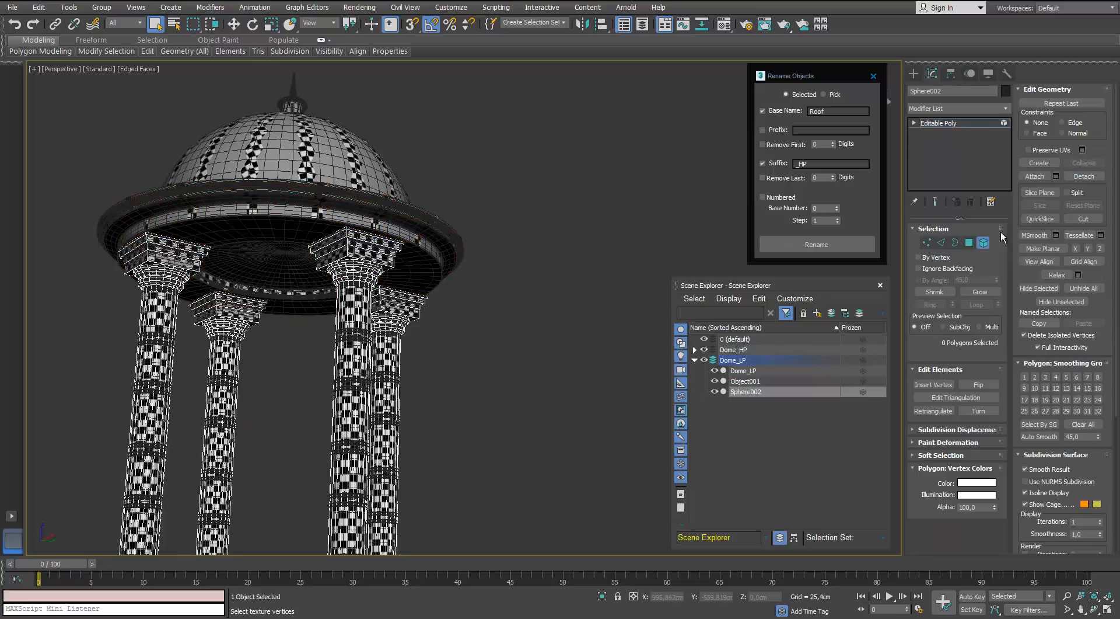
Step: Leave element editing and rename the detached low-poly roof rim as Roof_LP
{"action": "left_click", "coordinate": [984, 243]}
{"action": "left_click", "coordinate": [382, 229]}
{"action": "left_click", "coordinate": [383, 228]}
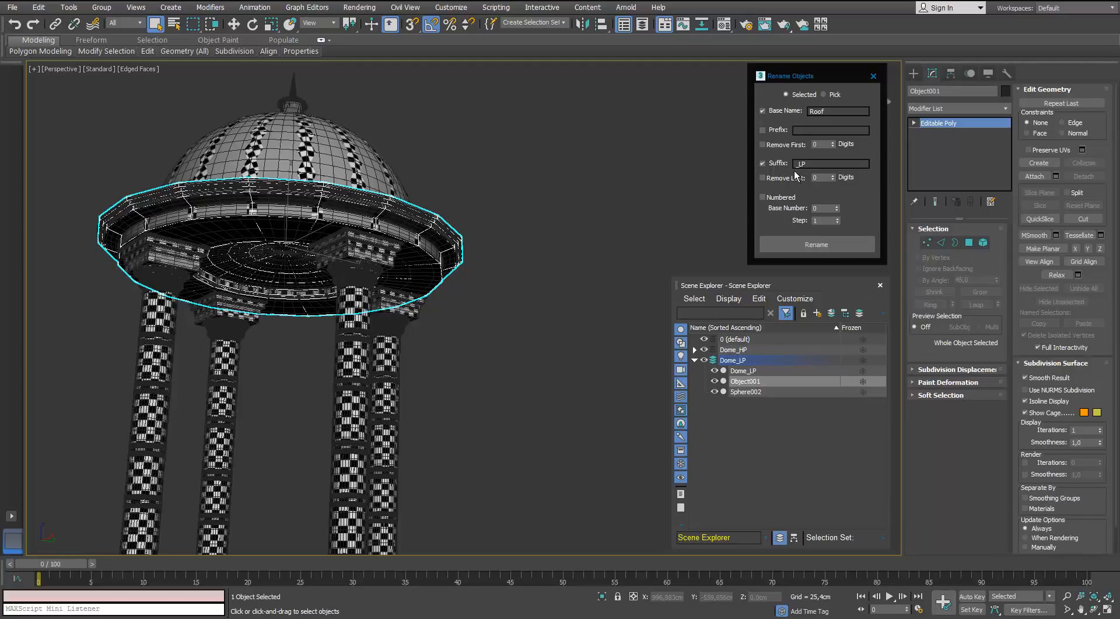
{"action": "left_click", "coordinate": [823, 244]}
Step: Detach the four pillar elements from the low-poly pavilion together as one separate object
{"action": "left_click", "coordinate": [615, 216]}
{"action": "left_click", "coordinate": [363, 257]}
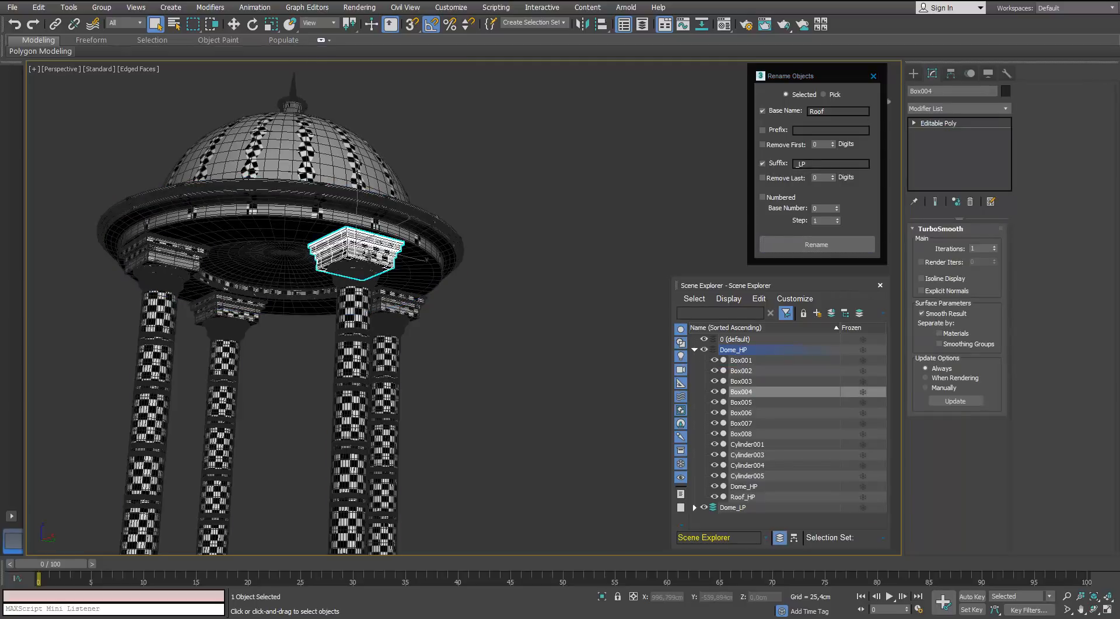
{"action": "left_click", "coordinate": [984, 243]}
{"action": "middle_click_drag", "start_coordinate": [430, 310], "coordinate": [412, 342], "text": "alt"}
{"action": "left_click", "coordinate": [345, 340]}
{"action": "left_click", "coordinate": [390, 338], "text": "ctrl"}
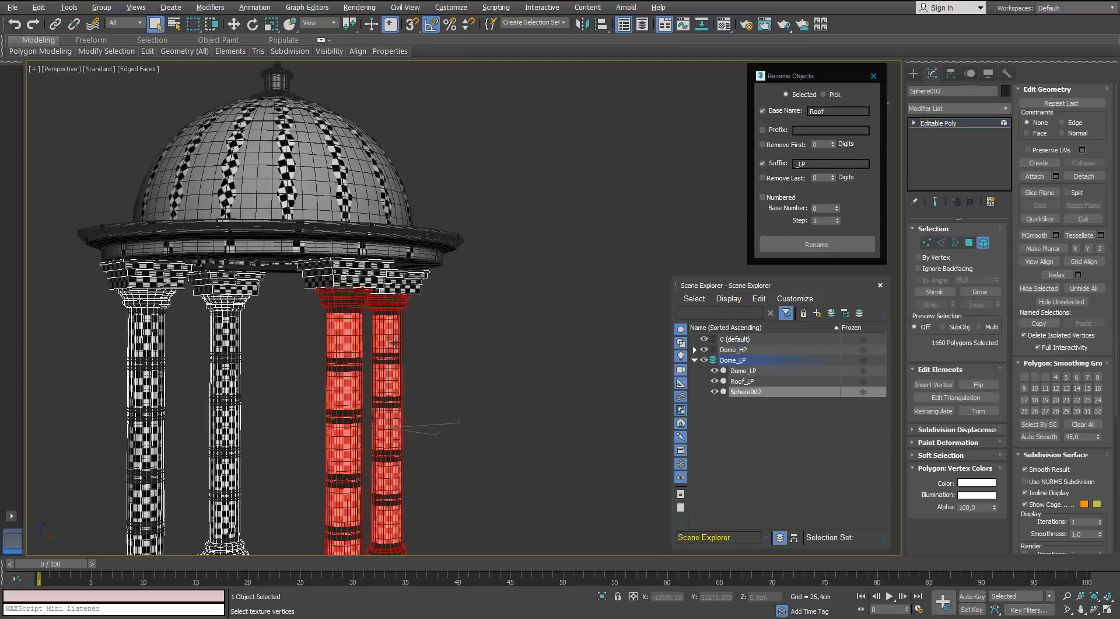
{"action": "left_click", "coordinate": [226, 336], "text": "ctrl"}
{"action": "left_click", "coordinate": [1084, 176]}
{"action": "left_click", "coordinate": [608, 334]}
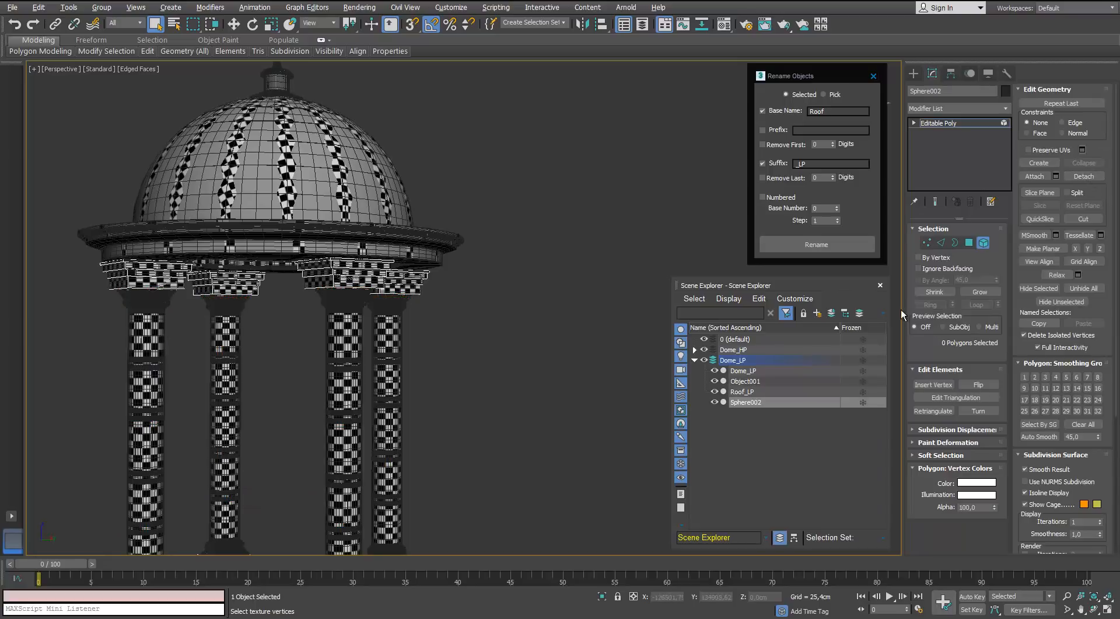
Step: Rename the detached low-poly pillars with base name Pillar and suffix _LP
{"action": "left_click", "coordinate": [745, 381]}
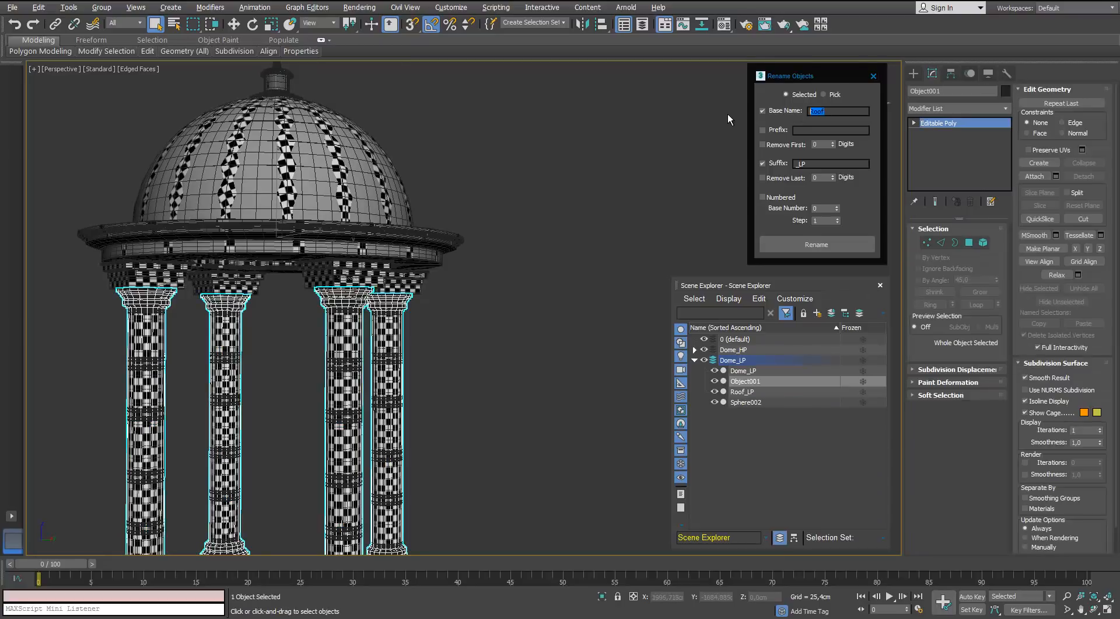
{"action": "type", "text": "Pillar"}
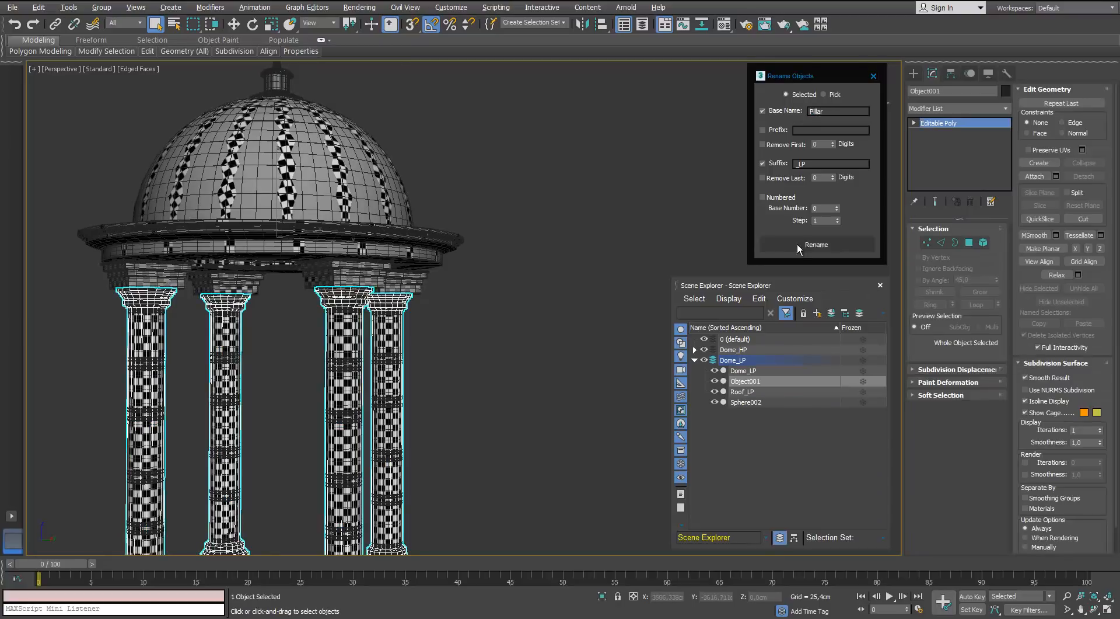
{"action": "left_click", "coordinate": [799, 246]}
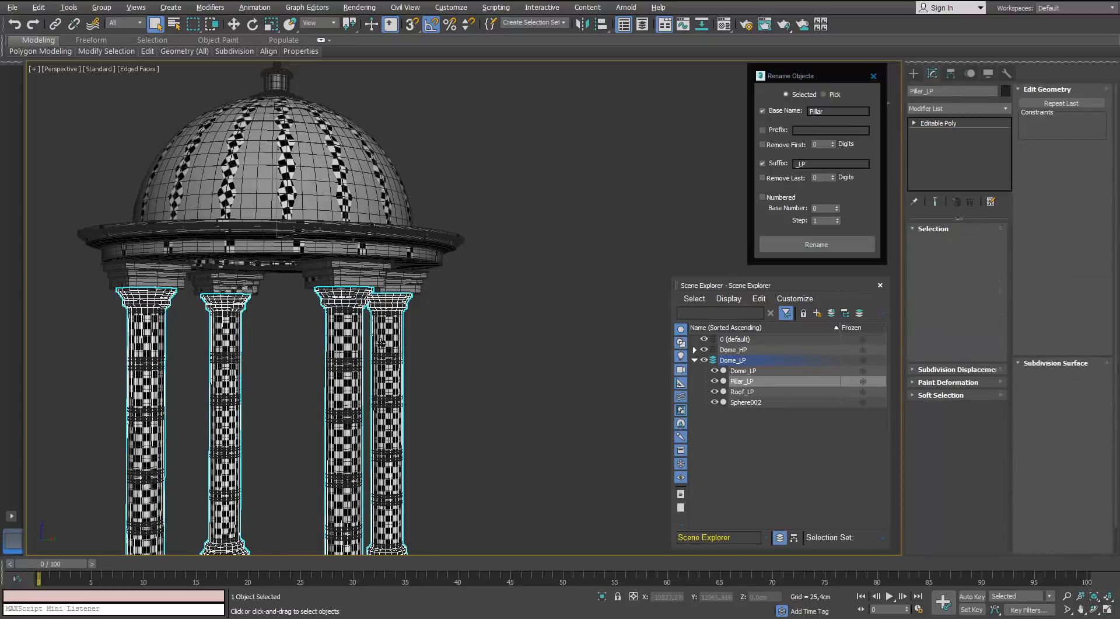
Step: Rename the four high-poly pillar cylinders with base name Pillar and suffix _HP
{"action": "left_click_drag", "start_coordinate": [422, 356], "coordinate": [105, 421]}
{"action": "key", "text": "w"}
{"action": "scroll", "coordinate": [269, 326], "scroll_direction": "down", "scroll_amount": 2}
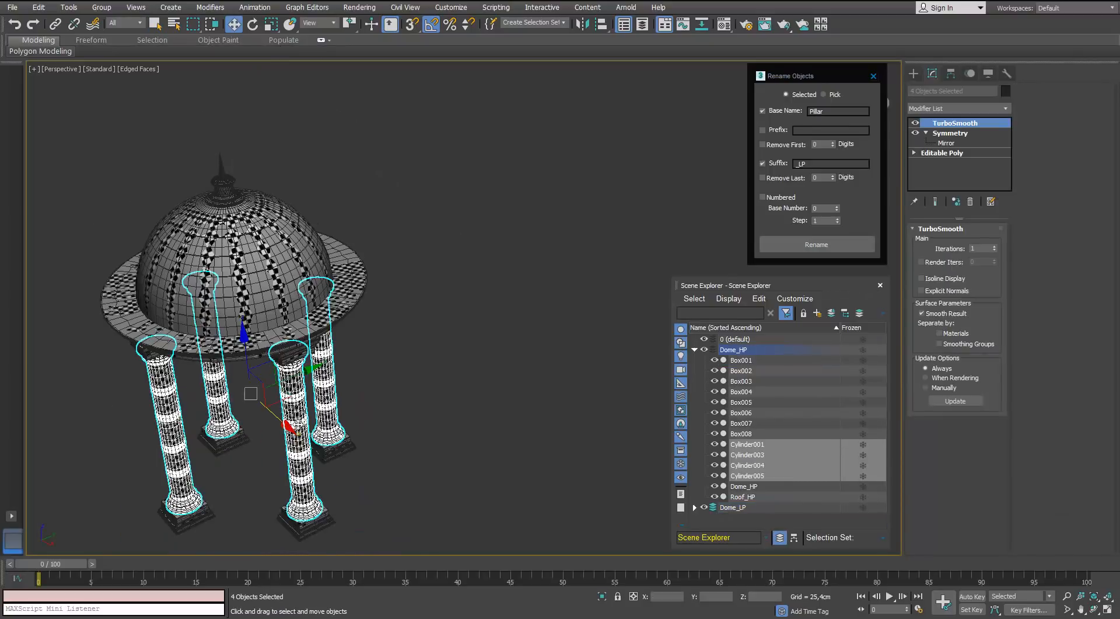
{"action": "left_click_drag", "start_coordinate": [275, 365], "coordinate": [528, 378]}
{"action": "scroll", "coordinate": [508, 354], "scroll_direction": "up", "scroll_amount": 4}
{"action": "key", "text": "ctrl+z"}
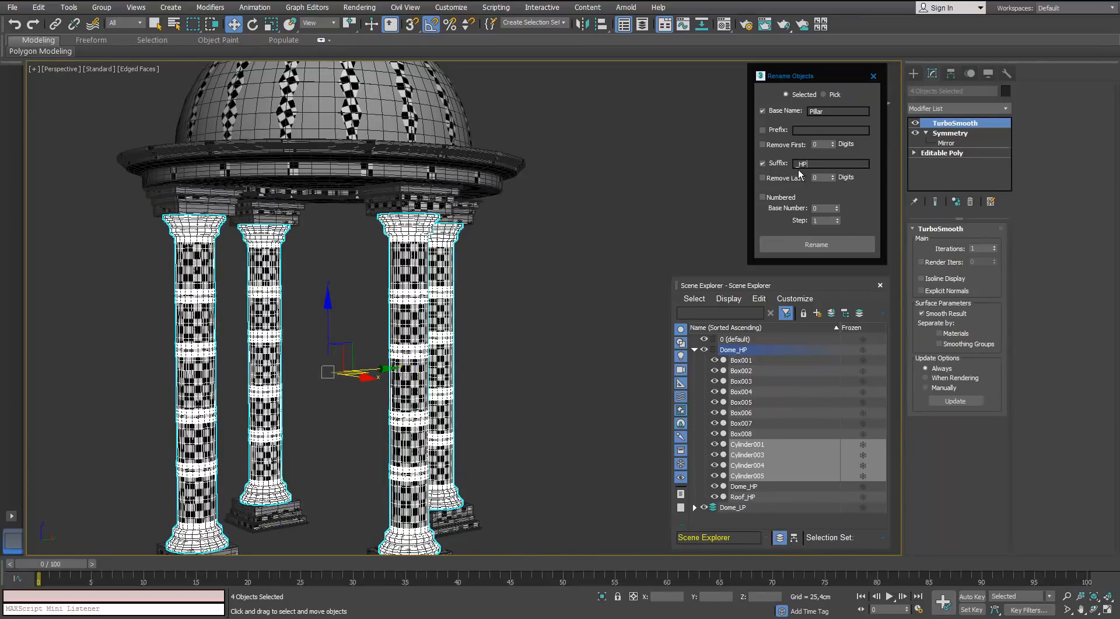
{"action": "left_click", "coordinate": [802, 243]}
{"action": "left_click", "coordinate": [391, 272]}
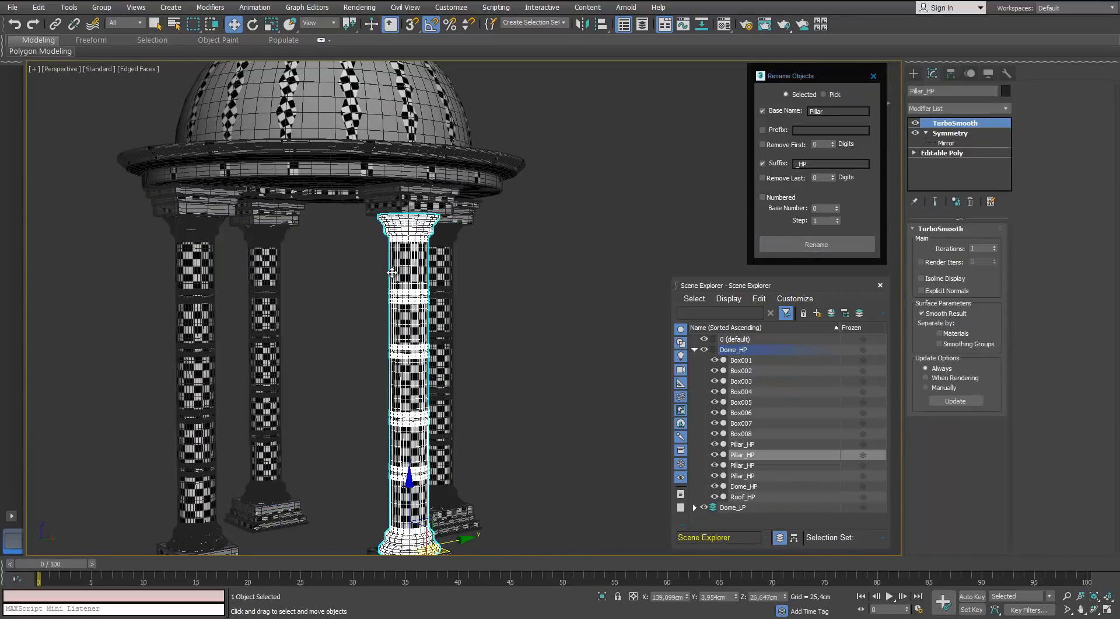
{"action": "left_click", "coordinate": [473, 295]}
Step: Select the four high-poly base blocks beneath the pillars together
{"action": "middle_click_drag", "start_coordinate": [467, 358], "coordinate": [464, 376], "text": "alt"}
{"action": "middle_click_drag", "start_coordinate": [403, 409], "coordinate": [421, 336]}
{"action": "left_click", "coordinate": [409, 482]}
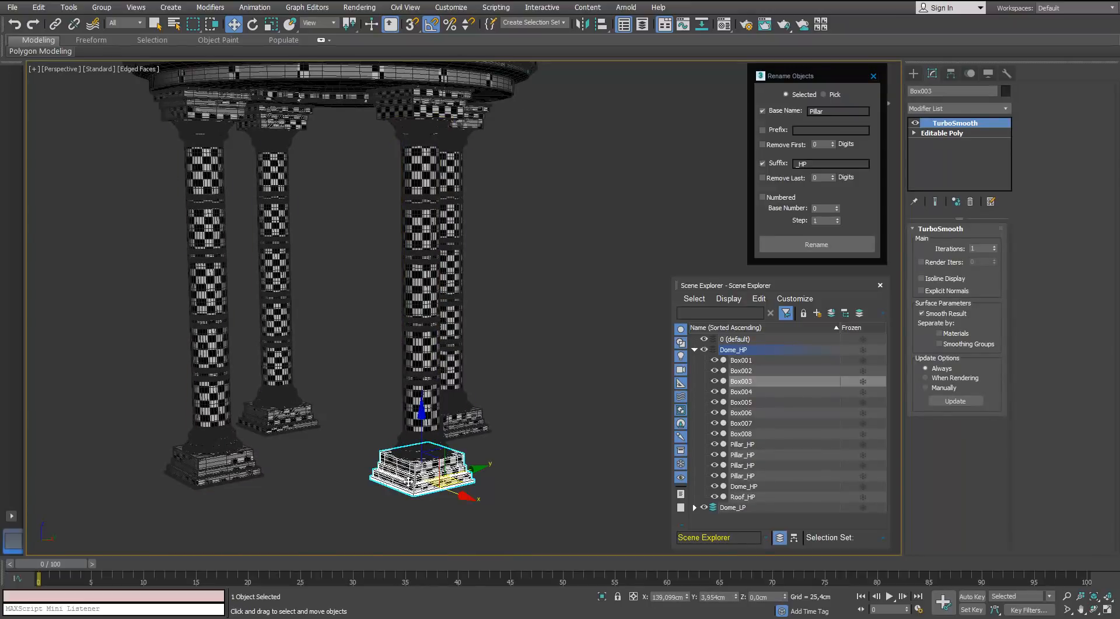
{"action": "left_click", "coordinate": [211, 466], "text": "ctrl"}
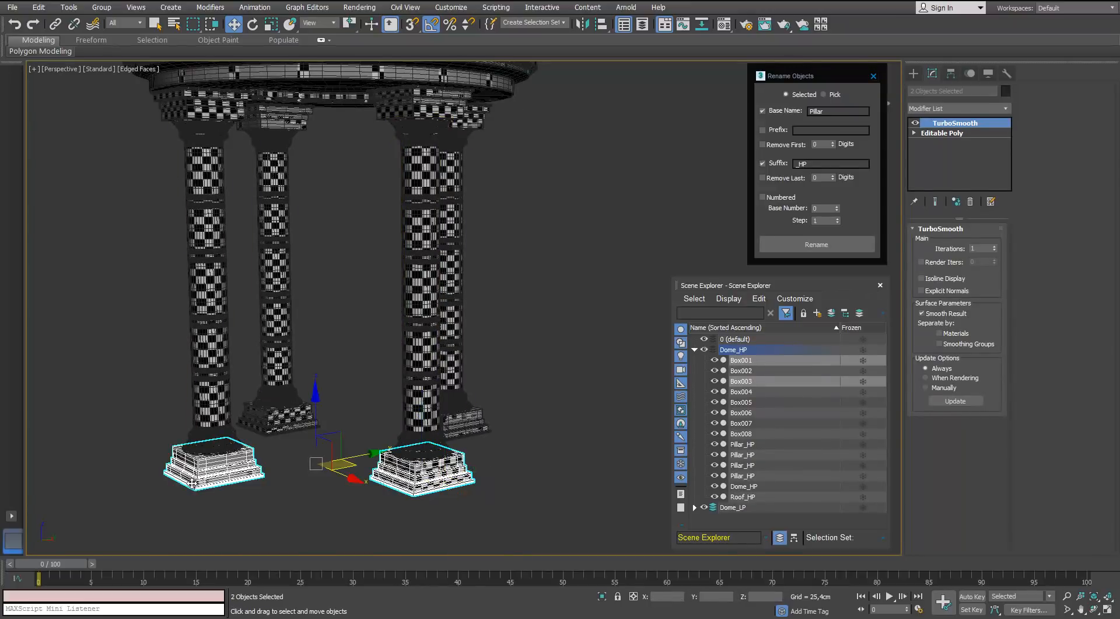
{"action": "left_click", "coordinate": [288, 438], "text": "ctrl"}
{"action": "left_click", "coordinate": [466, 421], "text": "ctrl"}
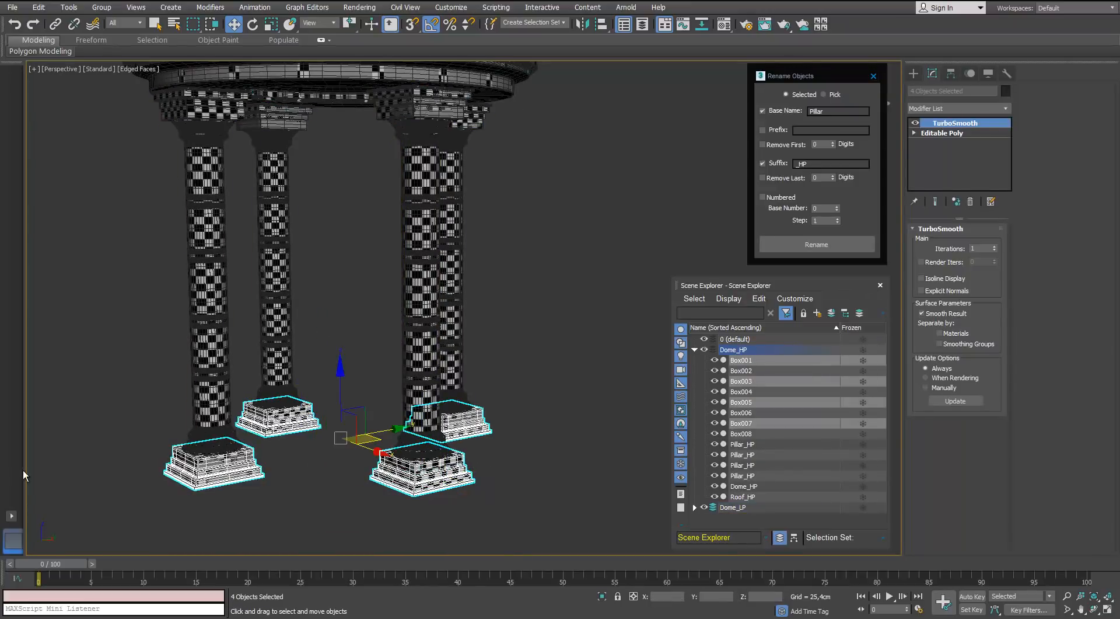
Step: Add the high-poly capital blocks on top of the pillars to the selected base blocks
{"action": "scroll", "coordinate": [338, 414], "scroll_direction": "down", "scroll_amount": 3}
{"action": "scroll", "coordinate": [408, 381], "scroll_direction": "up", "scroll_amount": 8}
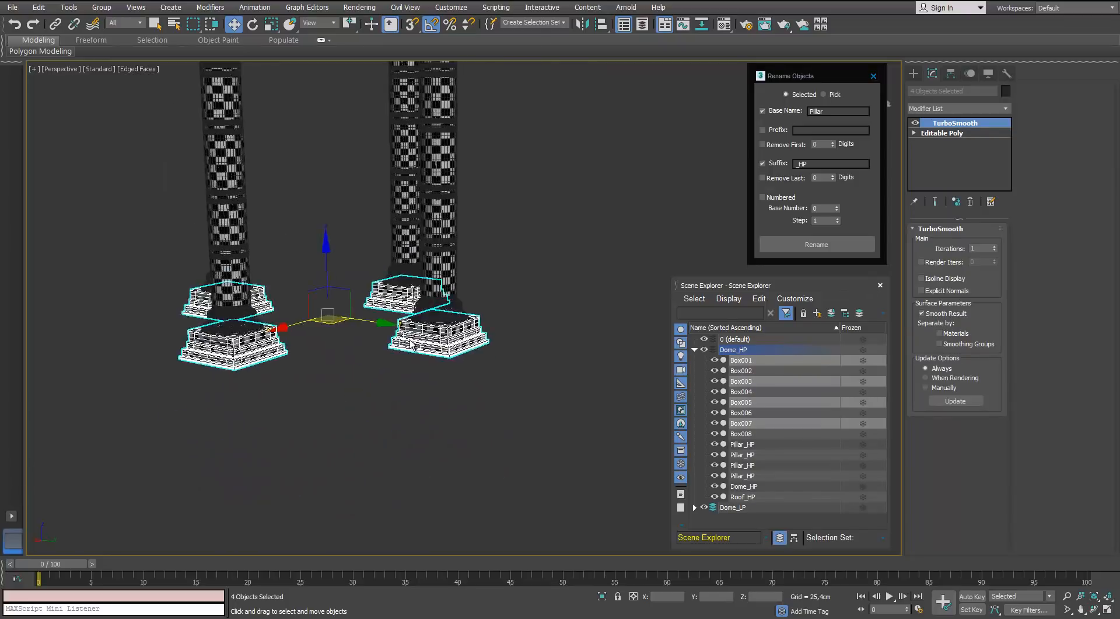
{"action": "scroll", "coordinate": [432, 352], "scroll_direction": "down", "scroll_amount": 6}
{"action": "middle_click_drag", "start_coordinate": [385, 351], "coordinate": [432, 353], "text": "alt"}
{"action": "scroll", "coordinate": [432, 353], "scroll_direction": "up", "scroll_amount": 4}
{"action": "middle_click_drag", "start_coordinate": [350, 354], "coordinate": [479, 350], "text": "alt"}
{"action": "scroll", "coordinate": [423, 350], "scroll_direction": "down", "scroll_amount": 5}
{"action": "middle_click_drag", "start_coordinate": [426, 275], "coordinate": [347, 373]}
{"action": "left_click", "coordinate": [427, 164], "text": "ctrl"}
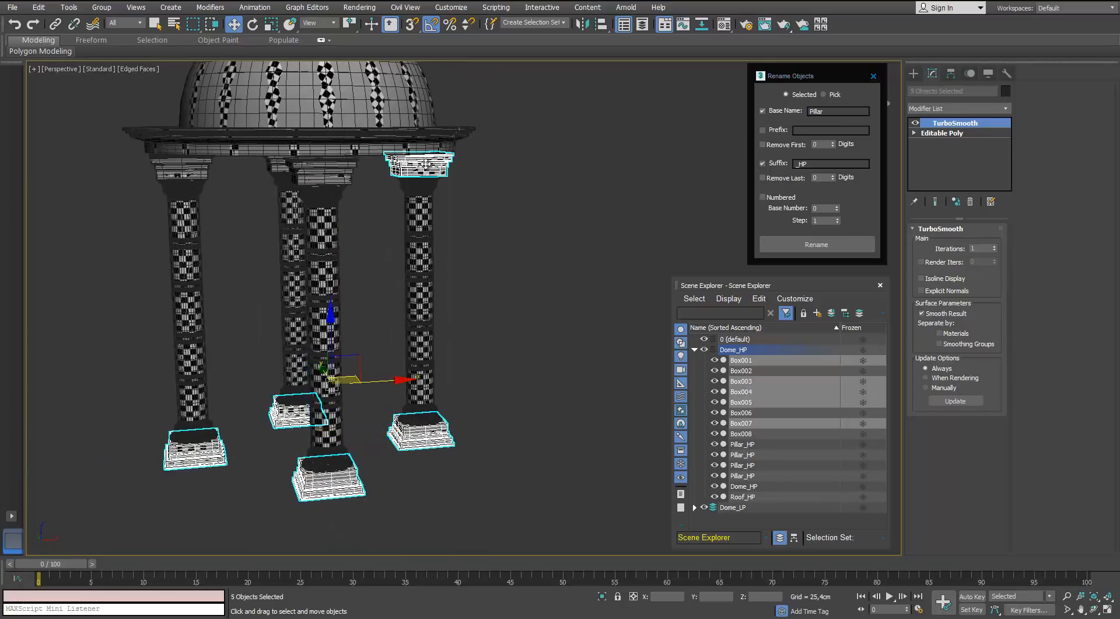
{"action": "left_click", "coordinate": [347, 166], "text": "ctrl"}
{"action": "left_click", "coordinate": [199, 168], "text": "ctrl"}
{"action": "middle_click_drag", "start_coordinate": [170, 175], "coordinate": [180, 174], "text": "alt"}
{"action": "left_click", "coordinate": [183, 171], "text": "ctrl"}
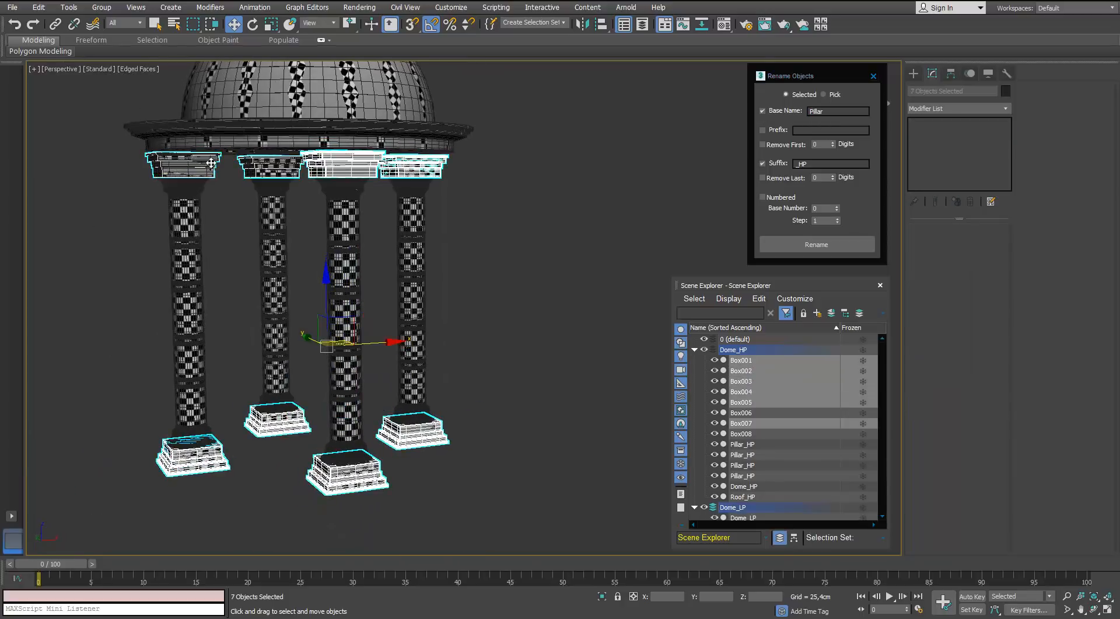
Step: Hide the Dome_LP layer, add the missing high-poly capital, and rename all eight blocks with base name PillarBase and suffix _HP
{"action": "left_click", "coordinate": [695, 349]}
{"action": "left_click", "coordinate": [705, 360]}
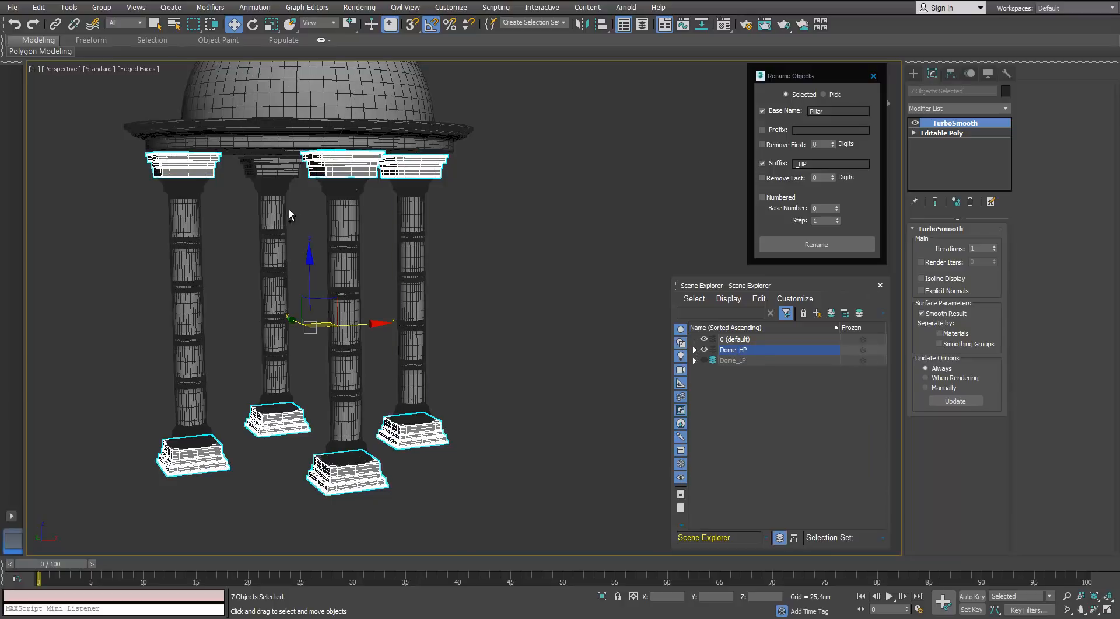
{"action": "left_click", "coordinate": [276, 169], "text": "ctrl"}
{"action": "middle_click_drag", "start_coordinate": [437, 250], "coordinate": [453, 251], "text": "alt"}
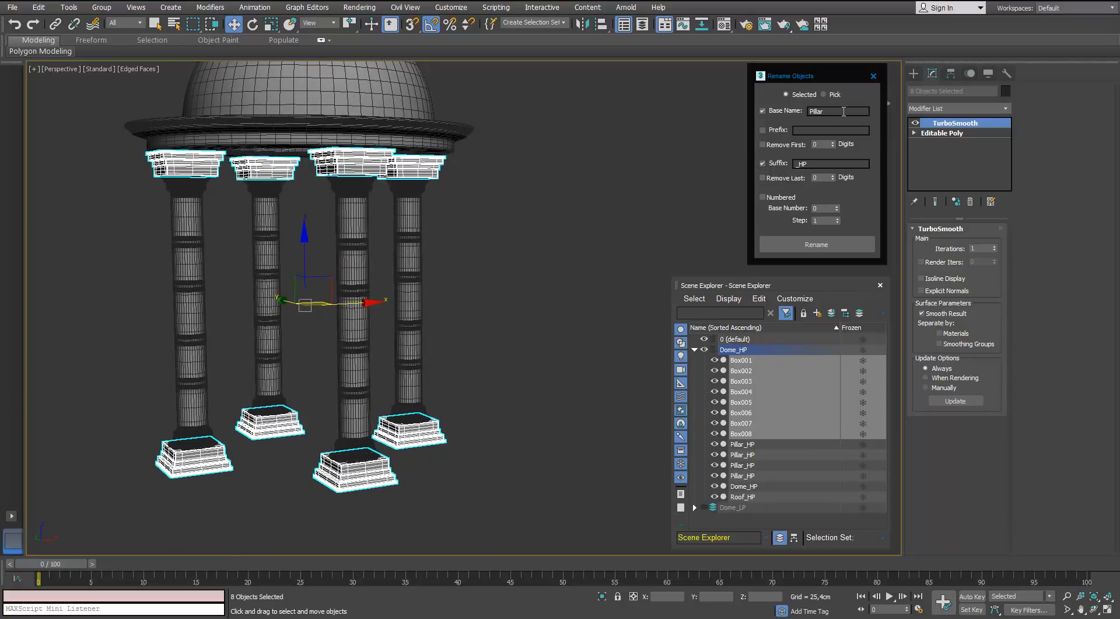
{"action": "left_click", "coordinate": [816, 244]}
Step: Show only the Dome_LP layer and rename the object holding the low-poly bases and capitals with base name PillarBase and suffix _LP
{"action": "left_click", "coordinate": [694, 350]}
{"action": "left_click", "coordinate": [704, 349]}
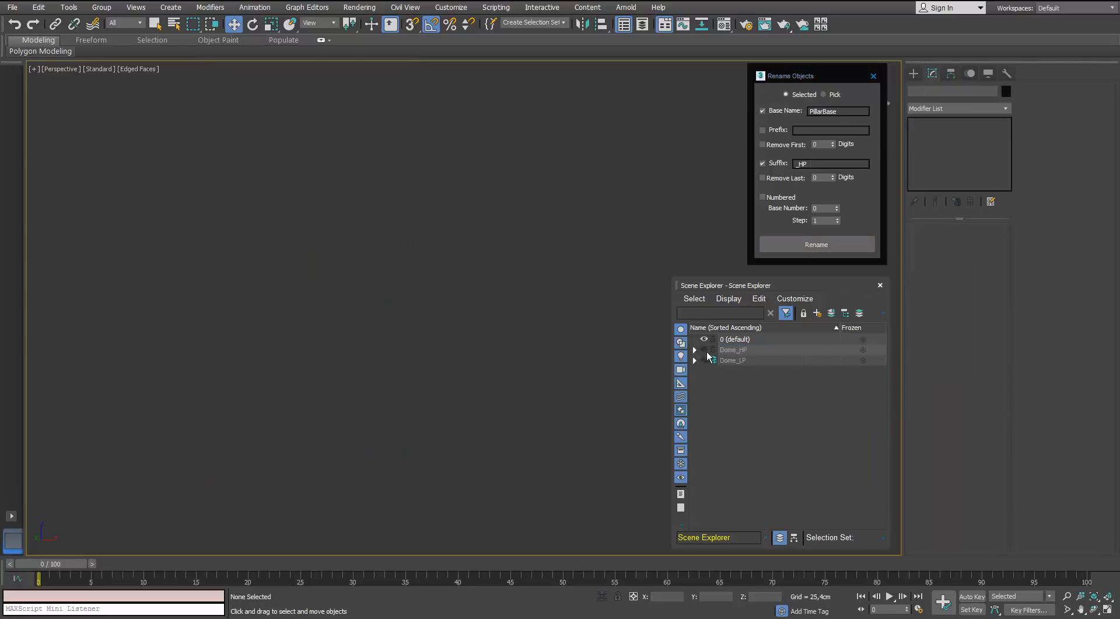
{"action": "left_click", "coordinate": [704, 360]}
{"action": "left_click", "coordinate": [384, 177]}
{"action": "scroll", "coordinate": [384, 180], "scroll_direction": "down", "scroll_amount": 3}
{"action": "middle_click_drag", "start_coordinate": [383, 181], "coordinate": [380, 211], "text": "alt"}
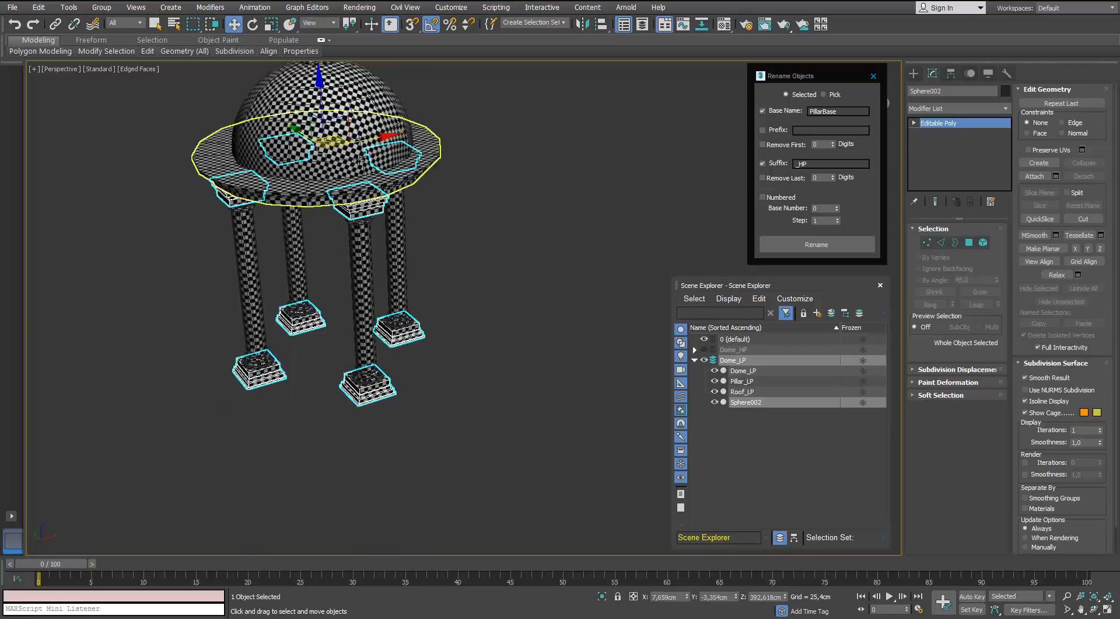
{"action": "left_click_drag", "start_coordinate": [340, 137], "coordinate": [575, 114]}
{"action": "key", "text": "ctrl+z"}
{"action": "middle_click_drag", "start_coordinate": [462, 180], "coordinate": [461, 159], "text": "alt"}
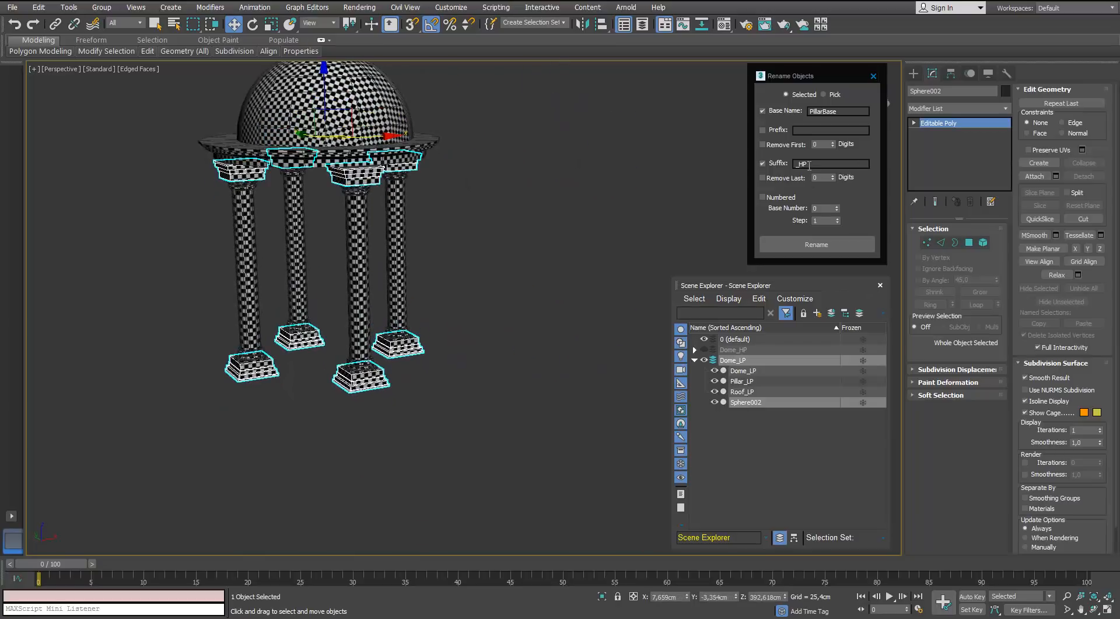
{"action": "left_click", "coordinate": [804, 244]}
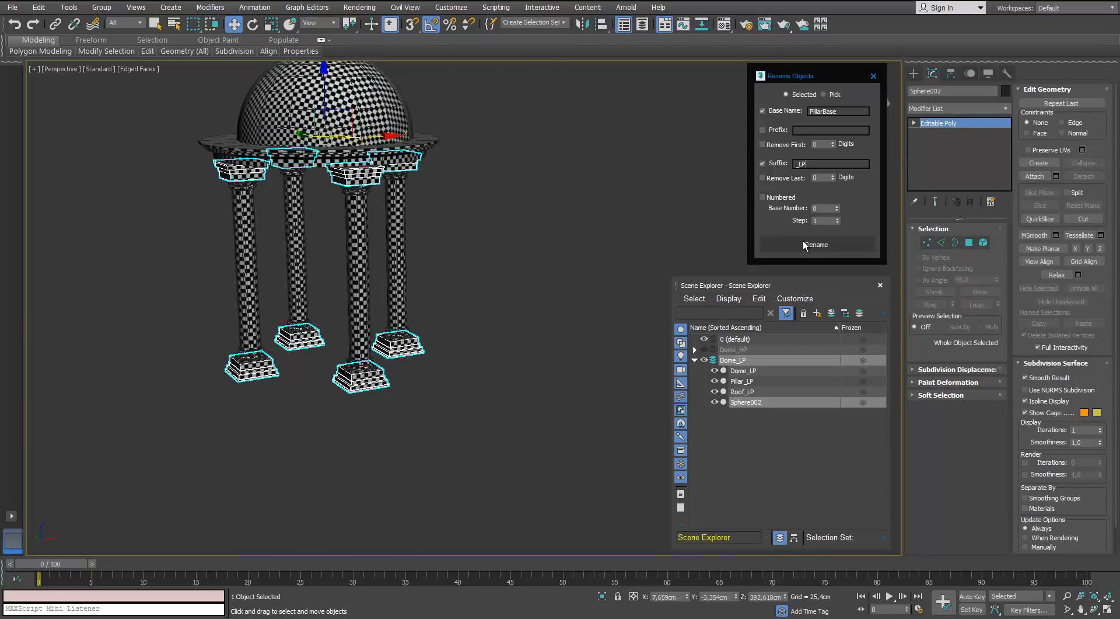
{"action": "left_click", "coordinate": [529, 218]}
Step: Unhide the Dome_HP layer and check the high- and low-poly object names in the scene's object list
{"action": "middle_click_drag", "start_coordinate": [458, 124], "coordinate": [470, 189], "text": "alt"}
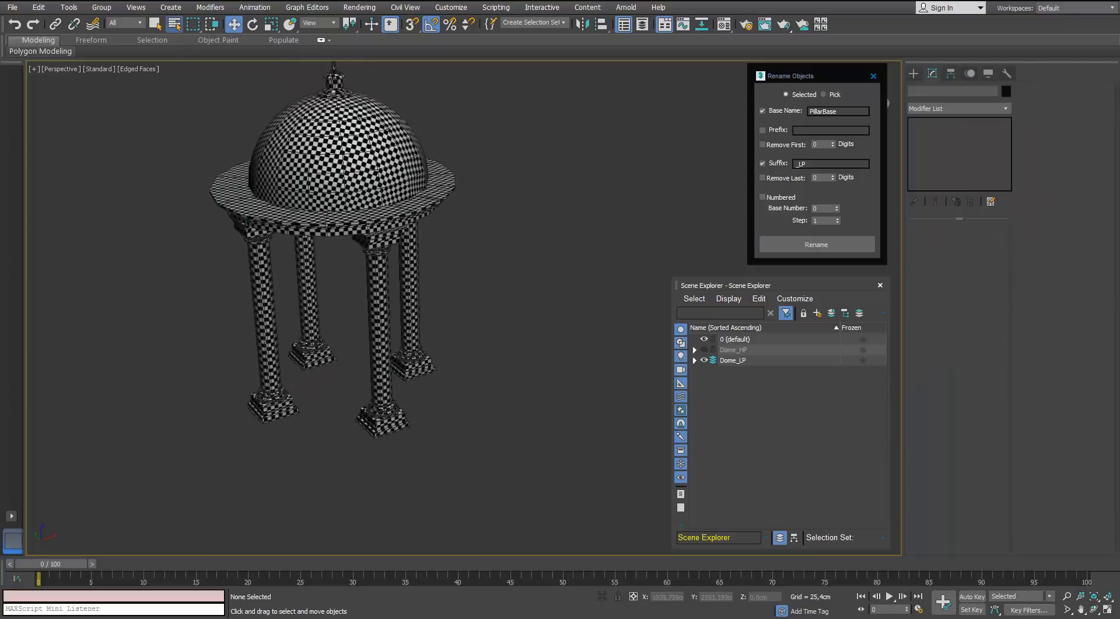
{"action": "key", "text": "h"}
{"action": "left_click", "coordinate": [250, 184]}
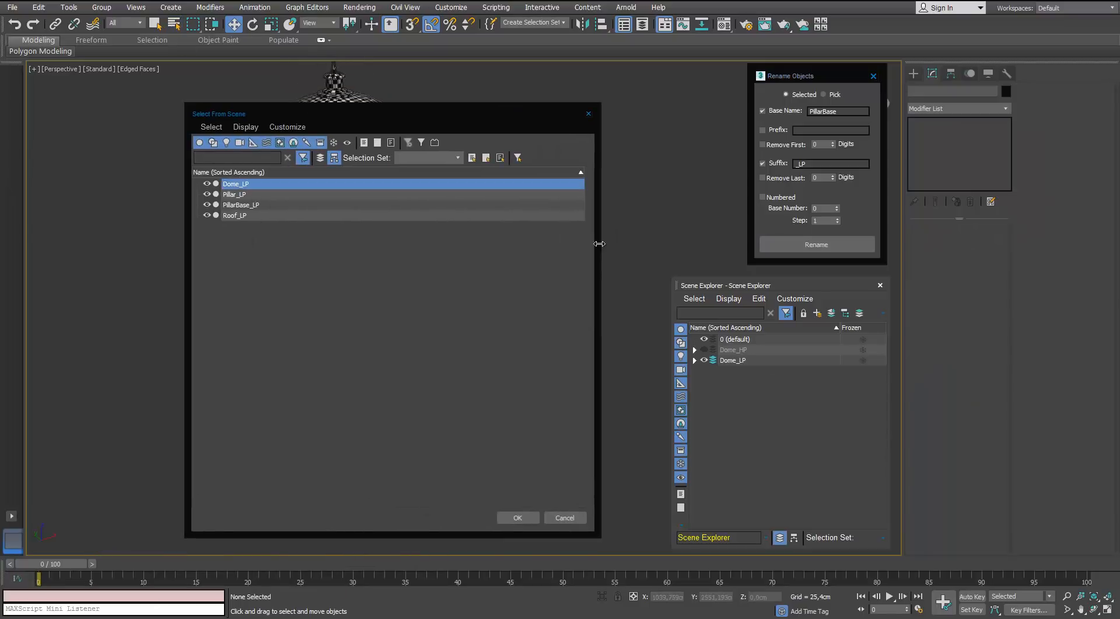
{"action": "key", "text": "Escape"}
{"action": "left_click", "coordinate": [704, 349]}
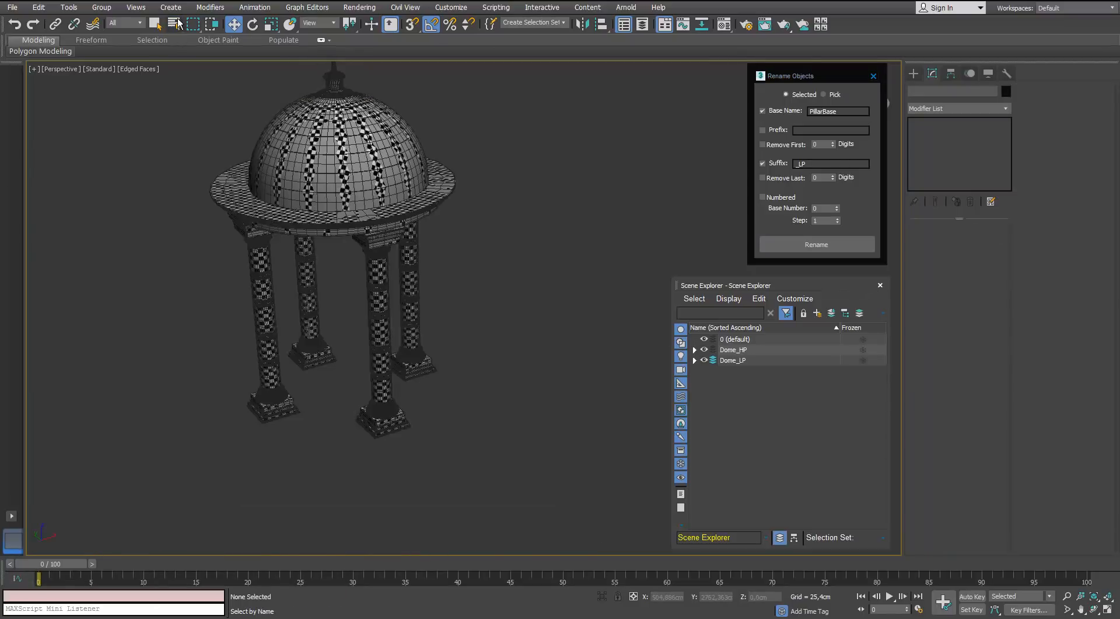
{"action": "key", "text": "h"}
{"action": "left_click", "coordinate": [289, 179]}
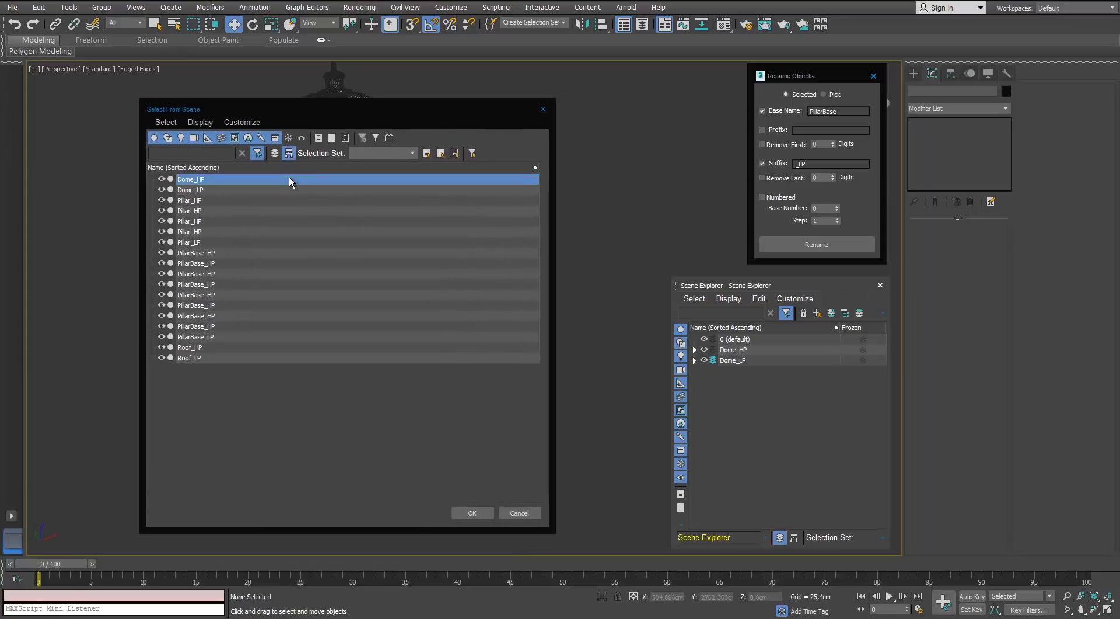
{"action": "left_click", "coordinate": [209, 252]}
{"action": "left_click", "coordinate": [211, 273]}
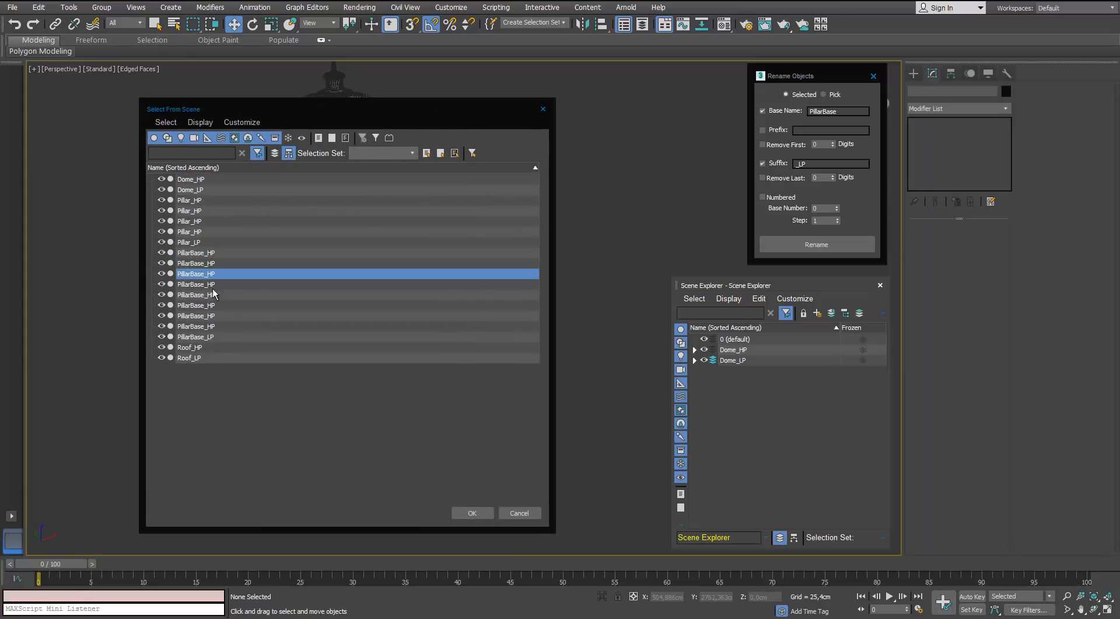
{"action": "left_click", "coordinate": [519, 512]}
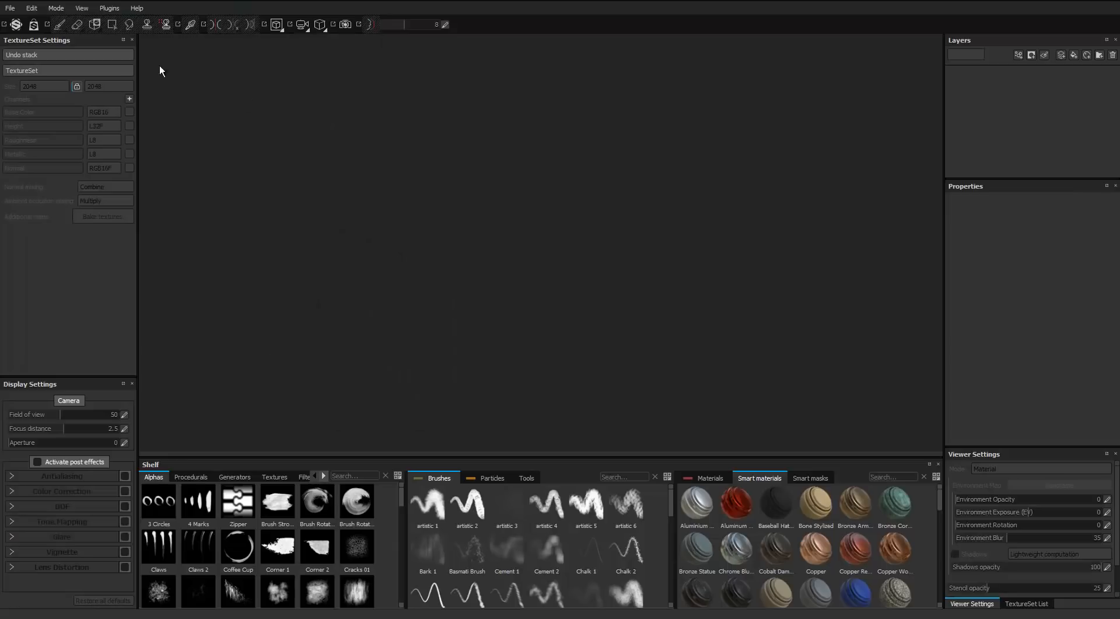
Step: In Substance Painter, create a 2048 DirectX project from Dome_LP.obj with the pbr-metal-rough-HQ template and set normal mixing to Combine
{"action": "left_click", "coordinate": [11, 8]}
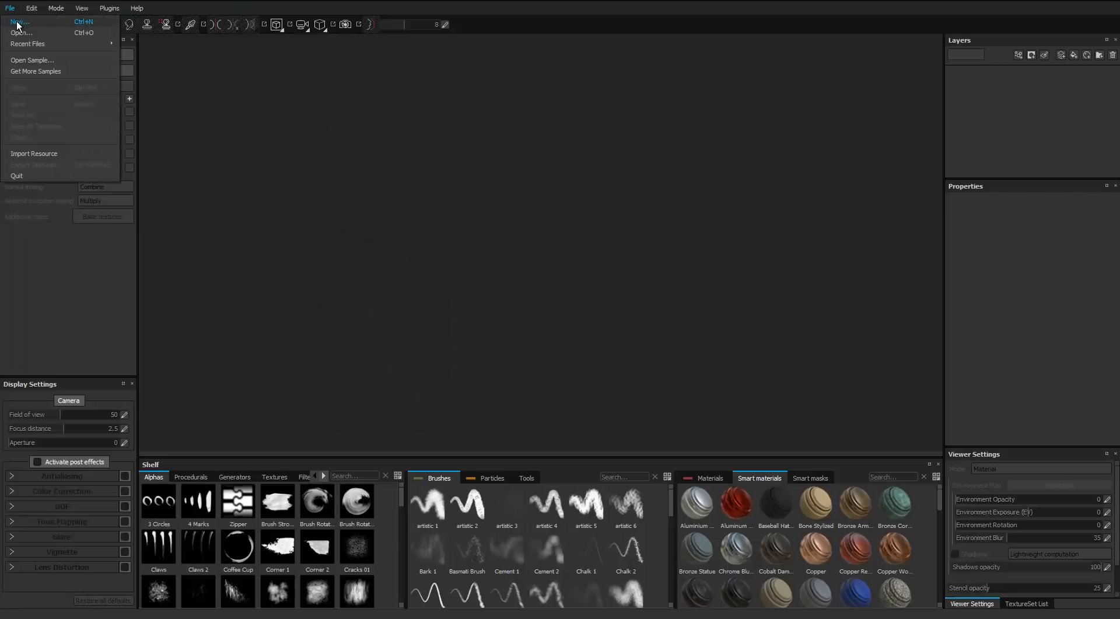
{"action": "left_click", "coordinate": [18, 22]}
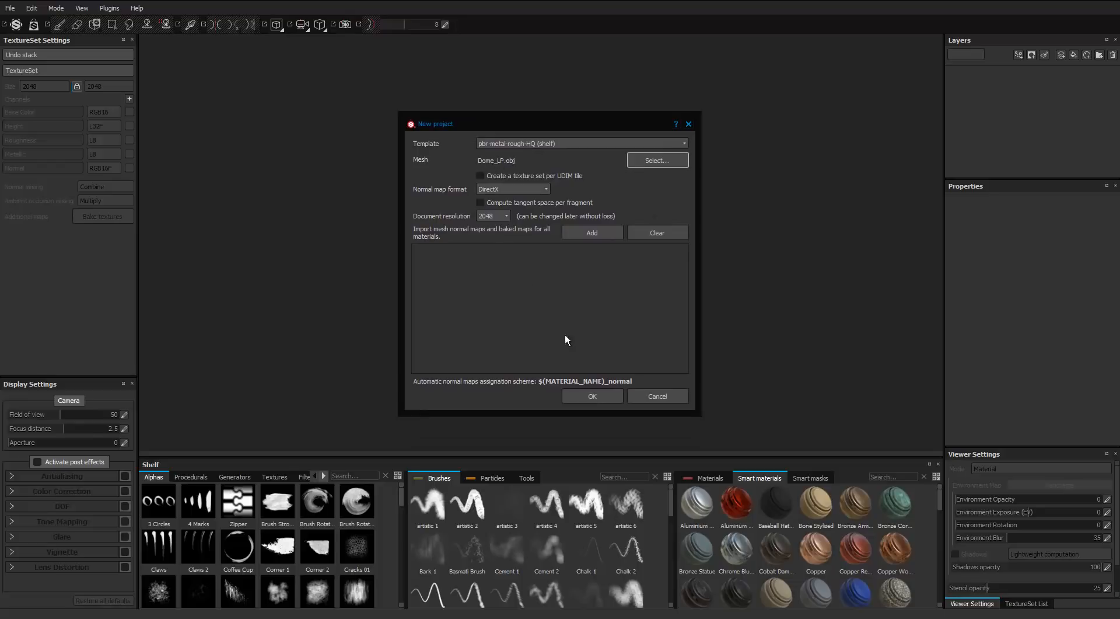
{"action": "left_click", "coordinate": [572, 393]}
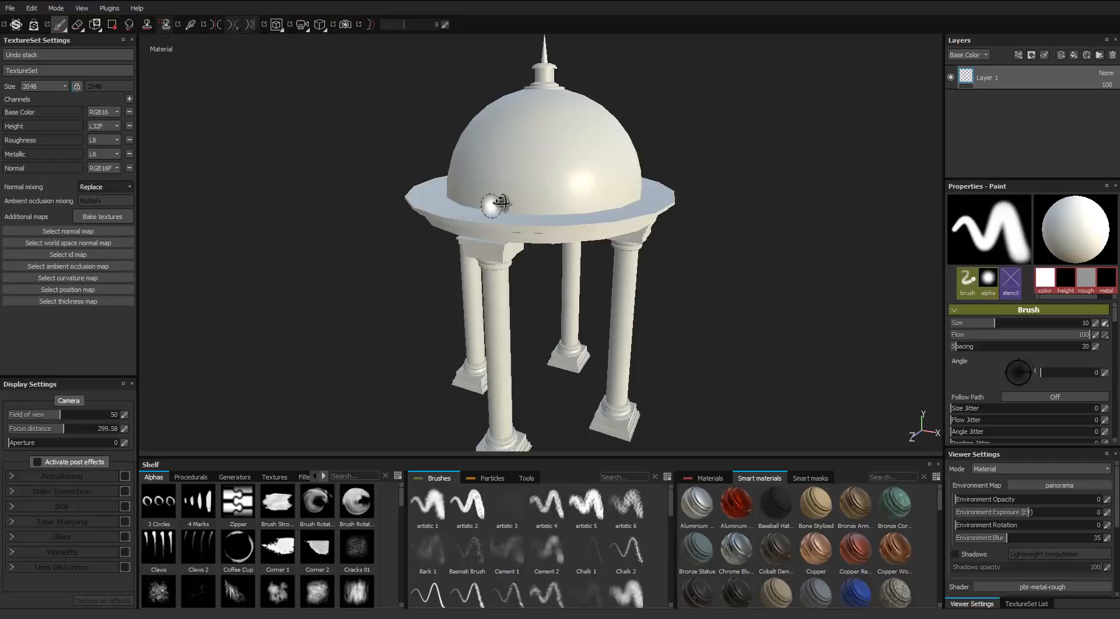
{"action": "left_click_drag", "start_coordinate": [496, 205], "coordinate": [200, 228], "text": "alt"}
{"action": "left_click", "coordinate": [114, 203]}
Step: Set up texture baking with only the Normal map enabled and load the exported high-poly mesh as the high definition mesh
{"action": "left_click", "coordinate": [108, 216]}
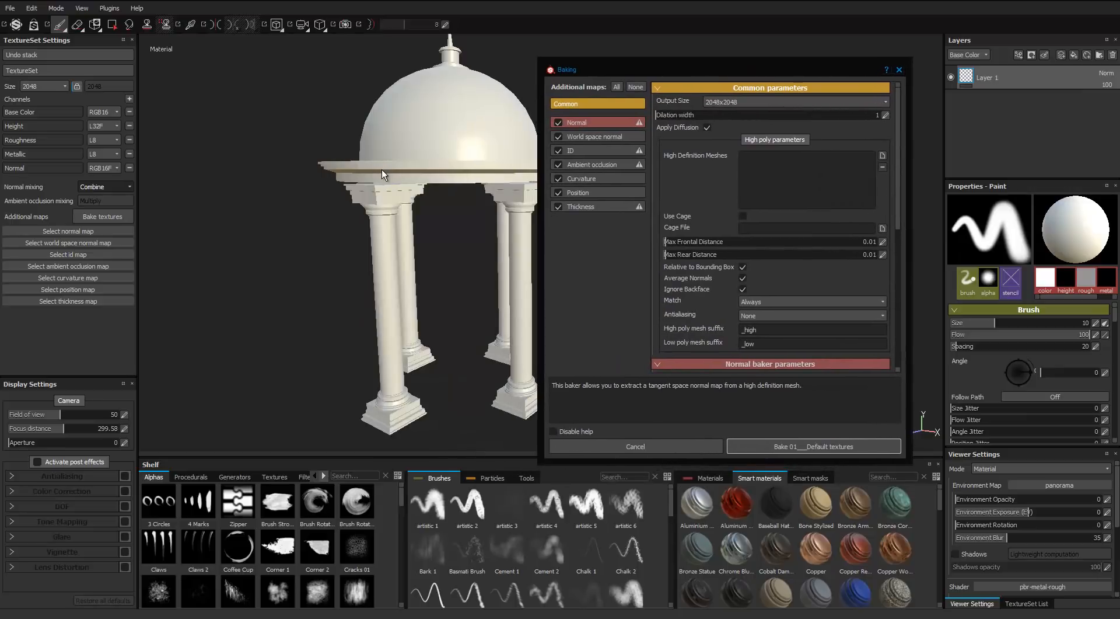
{"action": "left_click", "coordinate": [636, 86]}
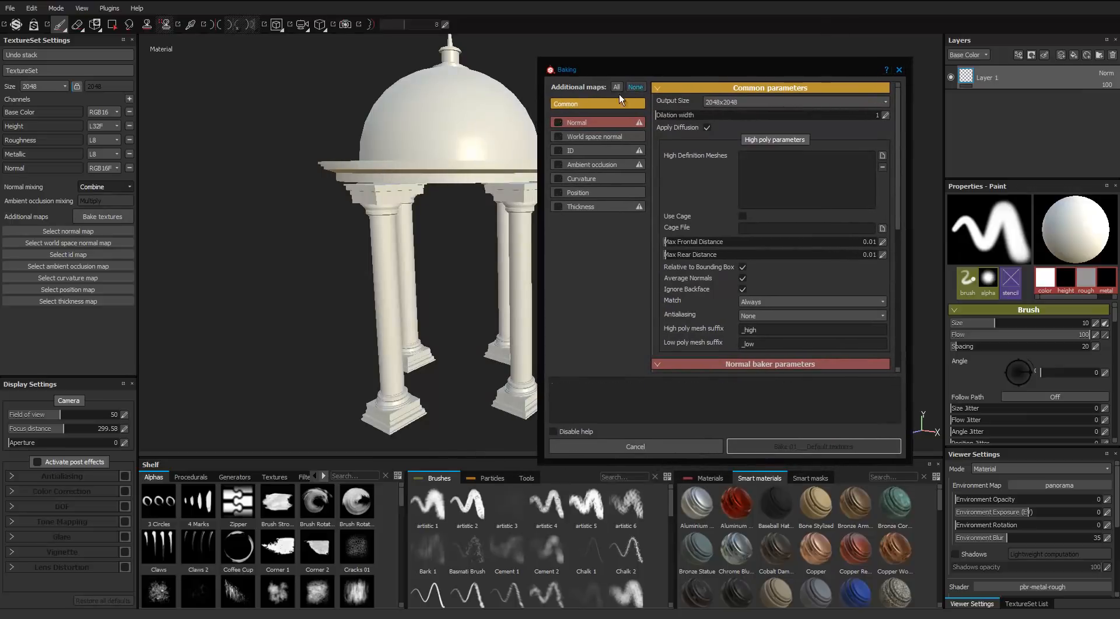
{"action": "left_click", "coordinate": [883, 156]}
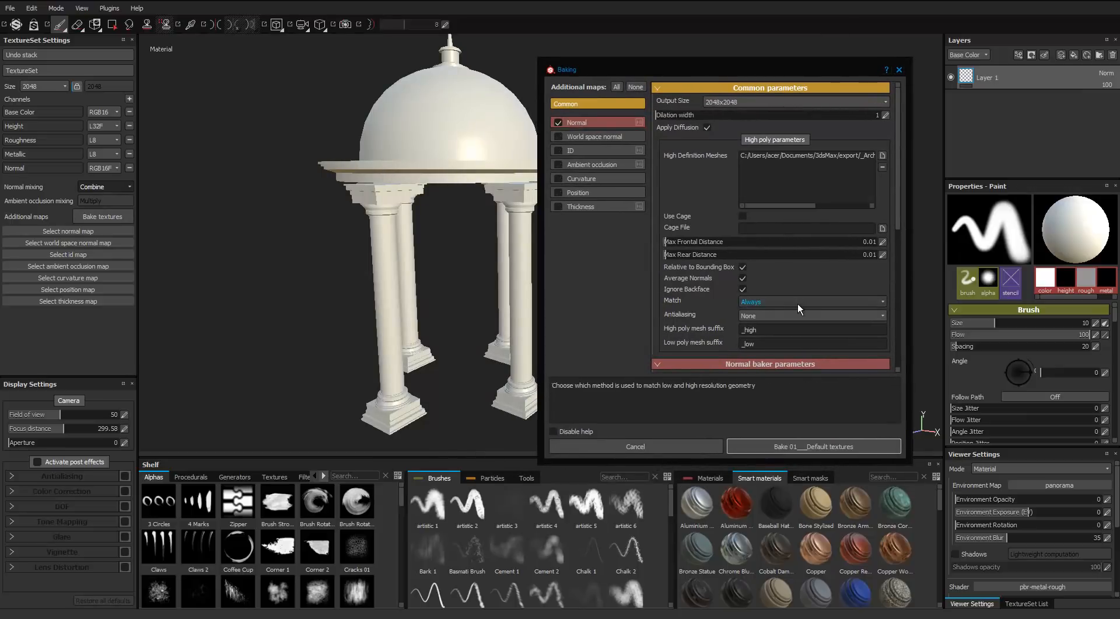
Step: Bake the normal map matching By Mesh Name, with high-poly suffix _HP and a low-poly suffix matching the low-poly object names
{"action": "left_click", "coordinate": [797, 301]}
{"action": "left_click", "coordinate": [792, 314]}
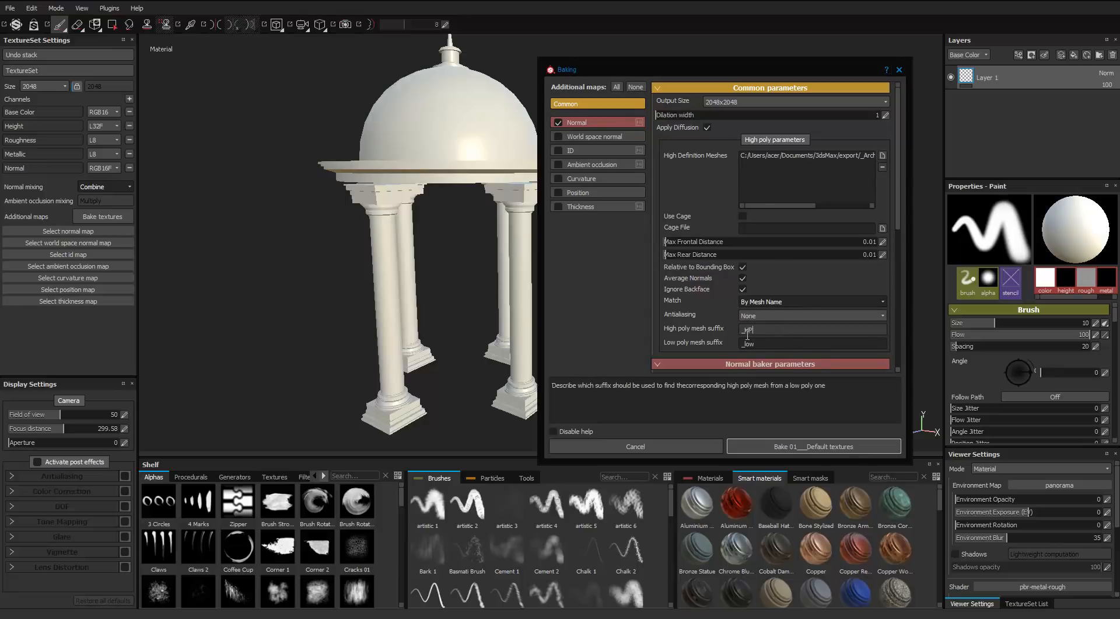
{"action": "left_click_drag", "start_coordinate": [745, 352], "coordinate": [747, 352]}
{"action": "key", "text": "BackSpace"}
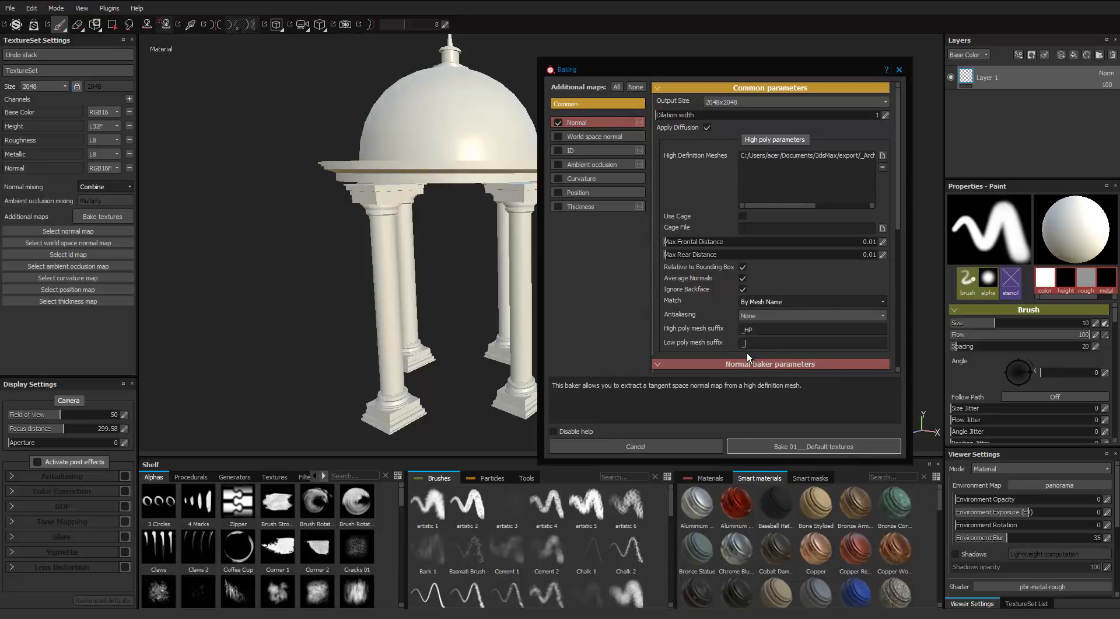
{"action": "left_click", "coordinate": [761, 445]}
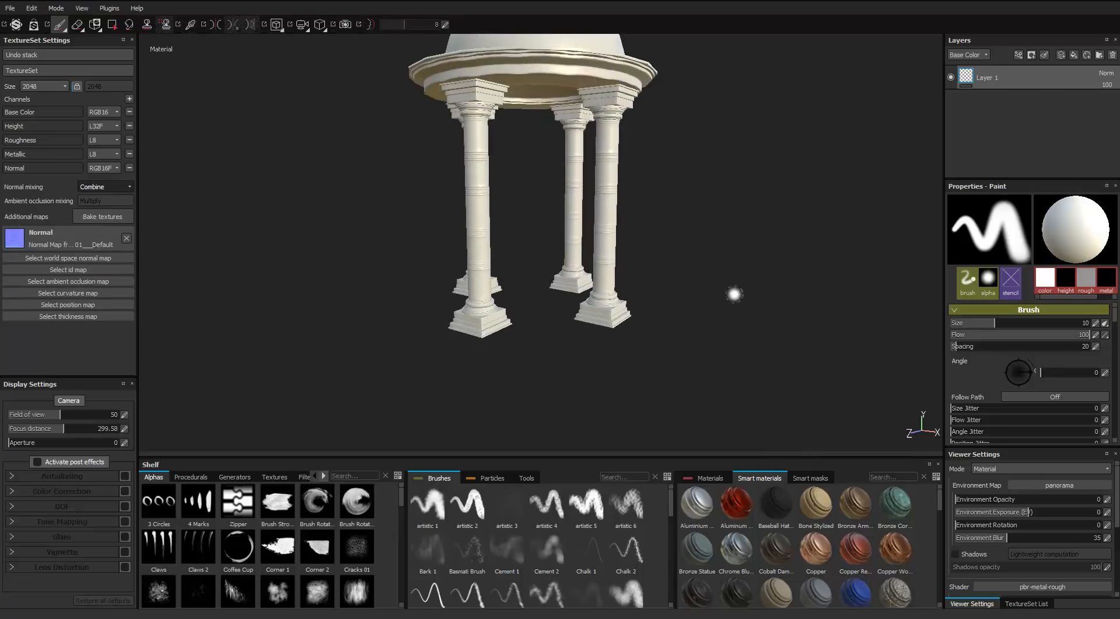
Step: Examine the baked normal detail on the pillars, capitals, bases and the underside of the roof
{"action": "left_click_drag", "start_coordinate": [734, 292], "coordinate": [552, 153], "text": "alt"}
{"action": "right_click_drag", "start_coordinate": [552, 153], "coordinate": [467, 193], "text": "alt"}
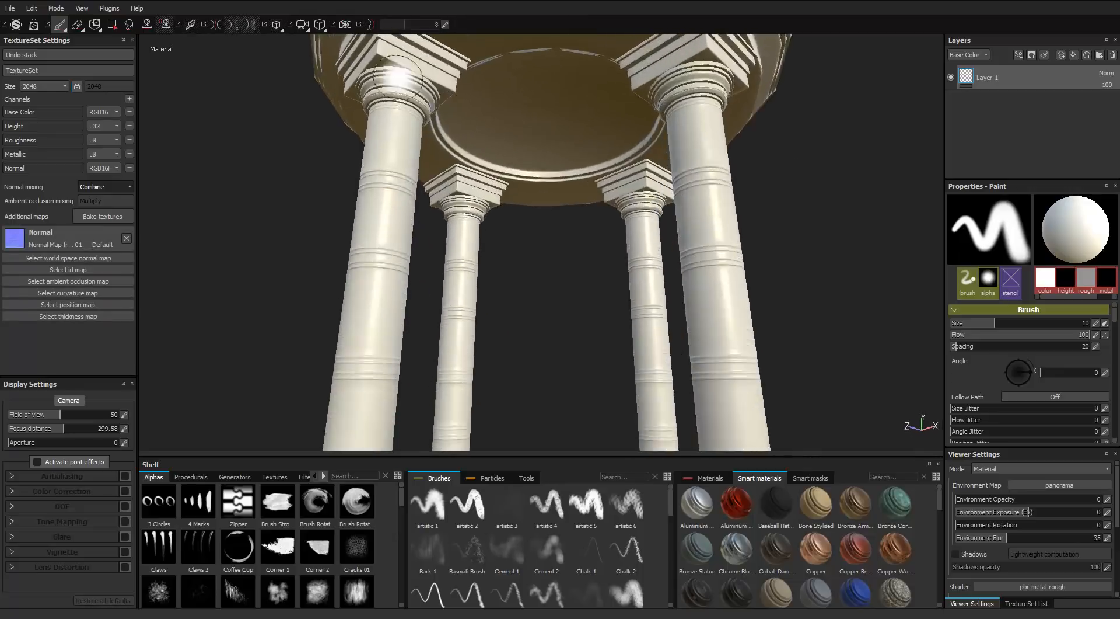
{"action": "middle_click_drag", "start_coordinate": [385, 175], "coordinate": [448, 204], "text": "alt"}
{"action": "left_click_drag", "start_coordinate": [449, 203], "coordinate": [543, 192], "text": "alt"}
{"action": "right_click_drag", "start_coordinate": [542, 192], "coordinate": [642, 218], "text": "alt"}
{"action": "middle_click_drag", "start_coordinate": [643, 218], "coordinate": [636, 75], "text": "alt"}
{"action": "left_click_drag", "start_coordinate": [636, 76], "coordinate": [583, 192], "text": "alt"}
{"action": "right_click_drag", "start_coordinate": [584, 193], "coordinate": [357, 174], "text": "alt"}
{"action": "middle_click_drag", "start_coordinate": [358, 173], "coordinate": [402, 214], "text": "alt"}
{"action": "right_click_drag", "start_coordinate": [402, 215], "coordinate": [543, 225], "text": "alt"}
{"action": "left_click_drag", "start_coordinate": [542, 225], "coordinate": [375, 226], "text": "alt"}
{"action": "right_click_drag", "start_coordinate": [375, 225], "coordinate": [429, 175], "text": "alt"}
{"action": "middle_click_drag", "start_coordinate": [429, 175], "coordinate": [433, 250], "text": "alt"}
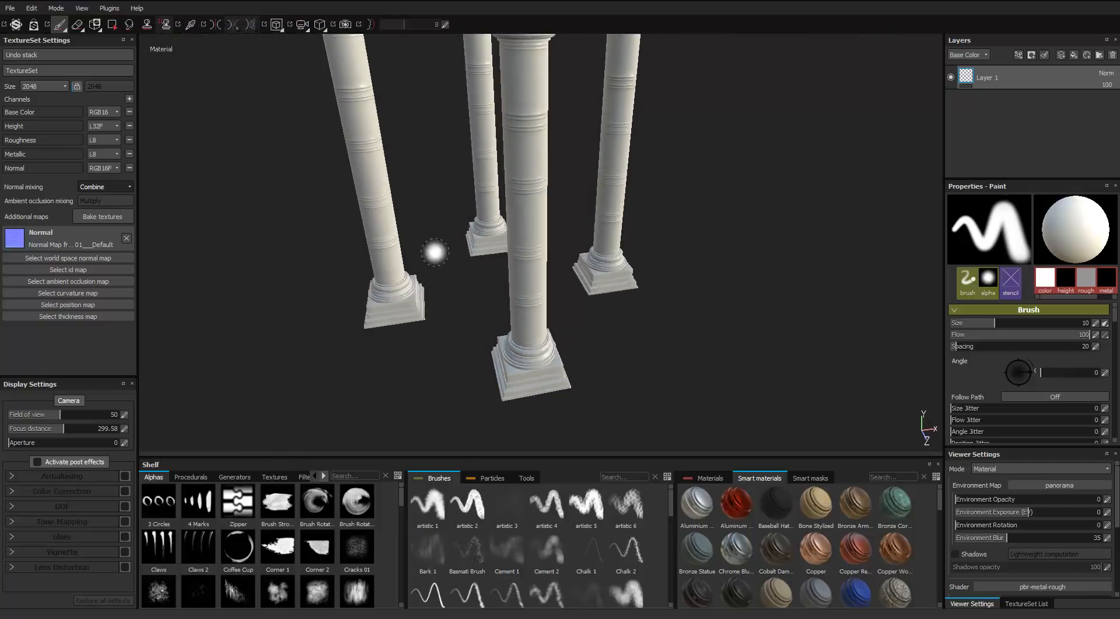
{"action": "right_click_drag", "start_coordinate": [432, 250], "coordinate": [458, 254], "text": "alt"}
{"action": "left_click_drag", "start_coordinate": [458, 254], "coordinate": [442, 151], "text": "alt"}
{"action": "middle_click_drag", "start_coordinate": [442, 151], "coordinate": [465, 174], "text": "alt"}
{"action": "left_click_drag", "start_coordinate": [465, 174], "coordinate": [435, 161], "text": "alt"}
{"action": "middle_click_drag", "start_coordinate": [435, 161], "coordinate": [412, 122], "text": "alt"}
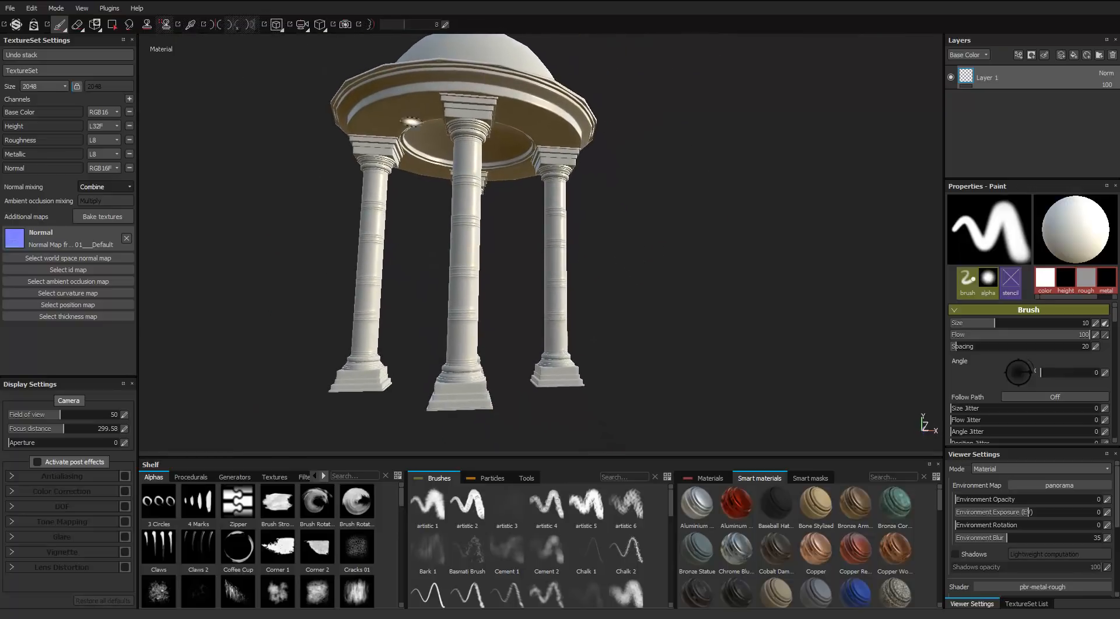
Step: Set the bake antialiasing to Subsampling 4x4 and enable the World space normal and ID maps, with Mesh ID as the ID color source
{"action": "left_click", "coordinate": [103, 217]}
{"action": "left_click", "coordinate": [607, 355]}
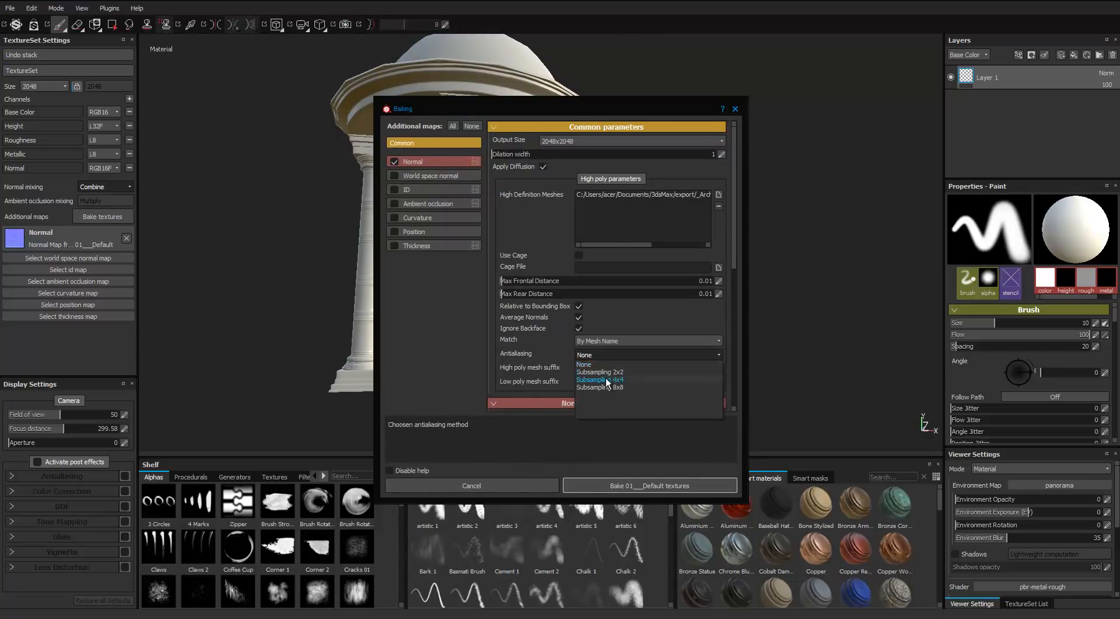
{"action": "left_click", "coordinate": [607, 379]}
{"action": "left_click", "coordinate": [395, 175]}
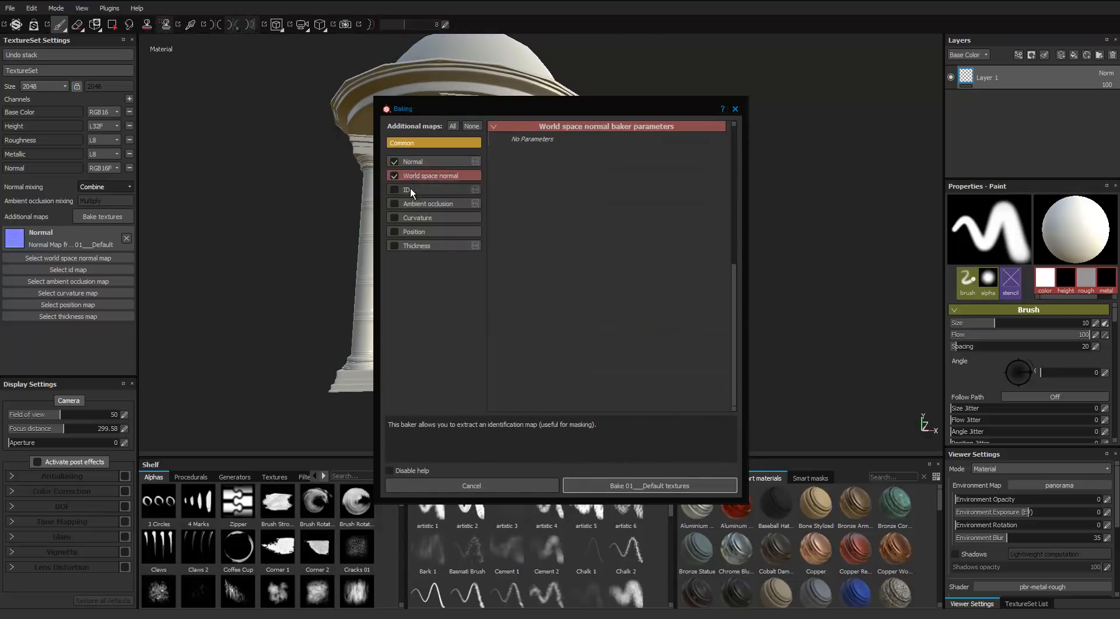
{"action": "left_click", "coordinate": [395, 190]}
{"action": "left_click", "coordinate": [587, 141]}
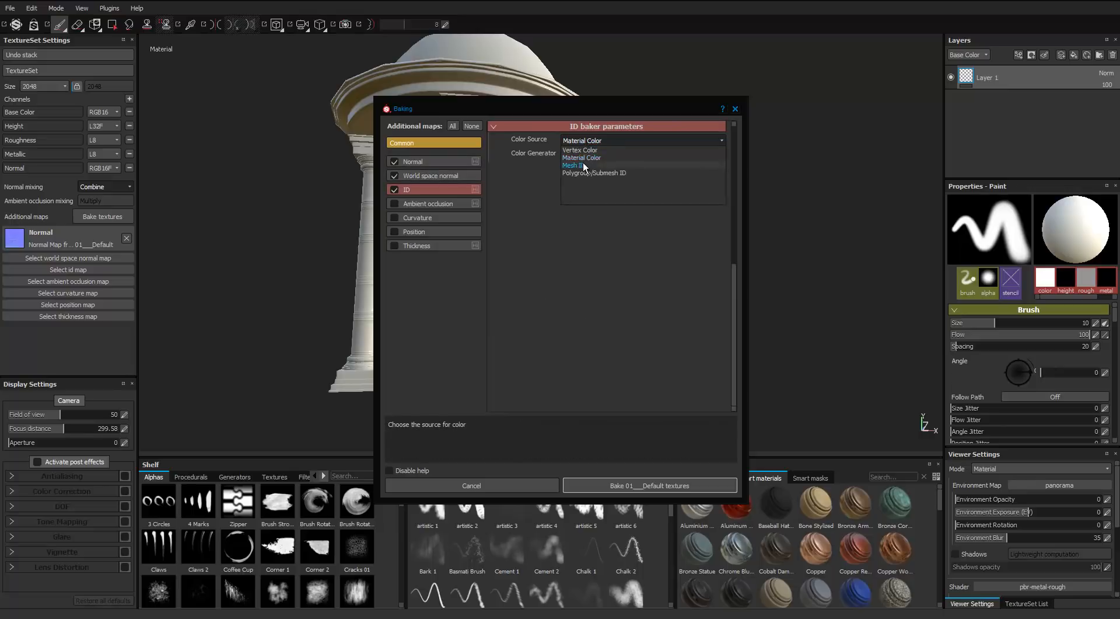
{"action": "left_click", "coordinate": [584, 166]}
Step: Enable the Ambient occlusion map with 129 secondary rays and self occlusion set to Only Same Mesh Name
{"action": "left_click", "coordinate": [395, 203]}
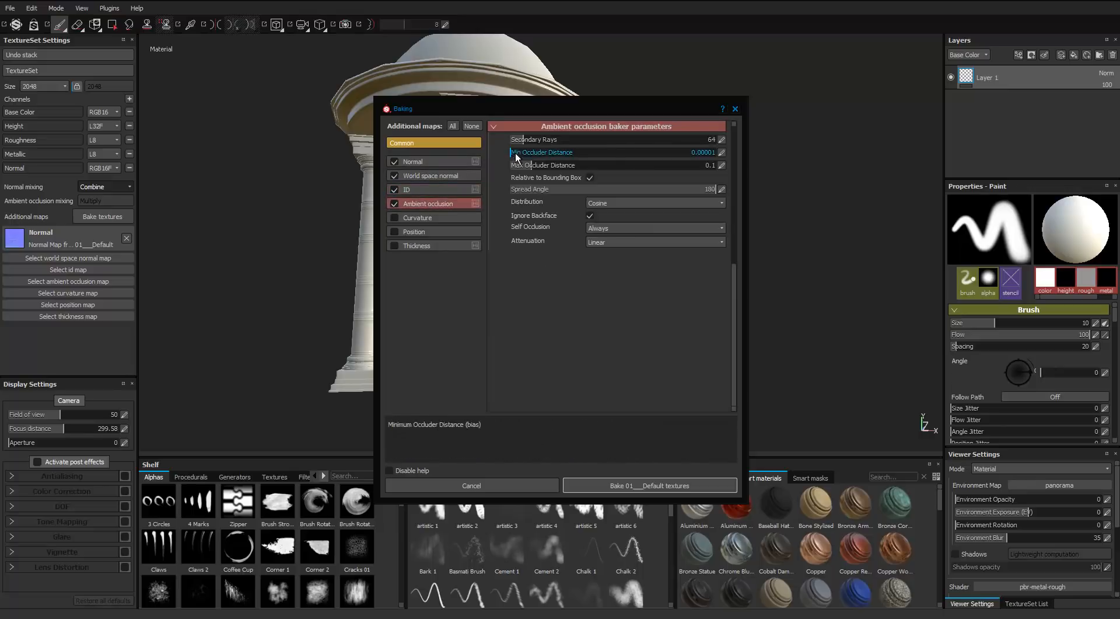
{"action": "left_click_drag", "start_coordinate": [524, 140], "coordinate": [537, 149]}
{"action": "left_click", "coordinate": [654, 228]}
{"action": "left_click", "coordinate": [624, 245]}
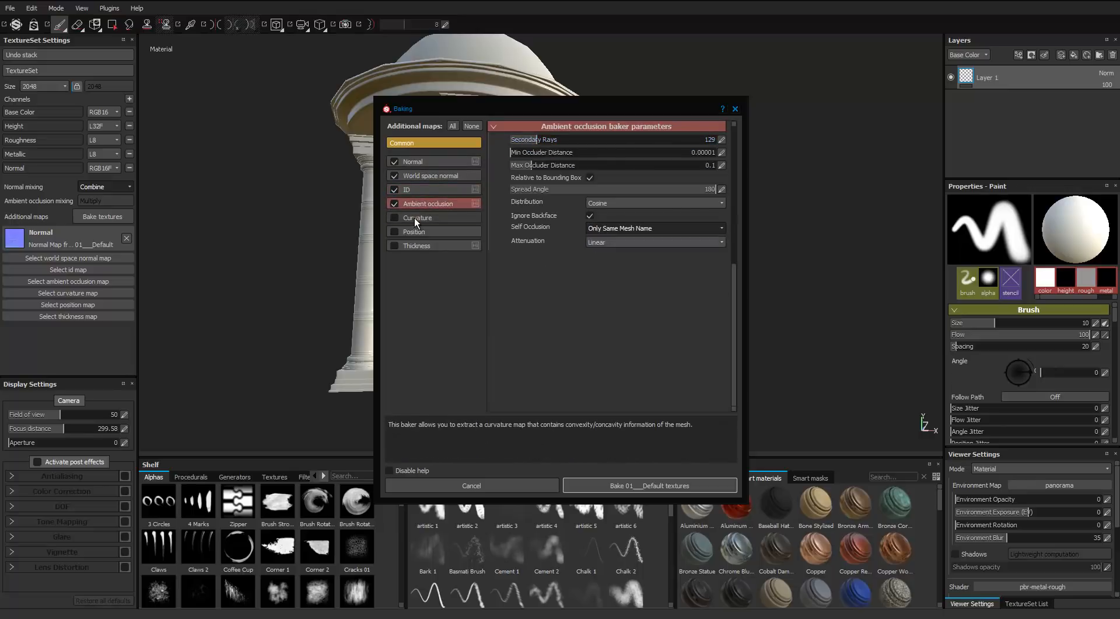
Step: Enable the Curvature, Position and Thickness maps, with thickness self occlusion set to Only Same Mesh Name
{"action": "left_click", "coordinate": [395, 218]}
{"action": "left_click", "coordinate": [395, 232]}
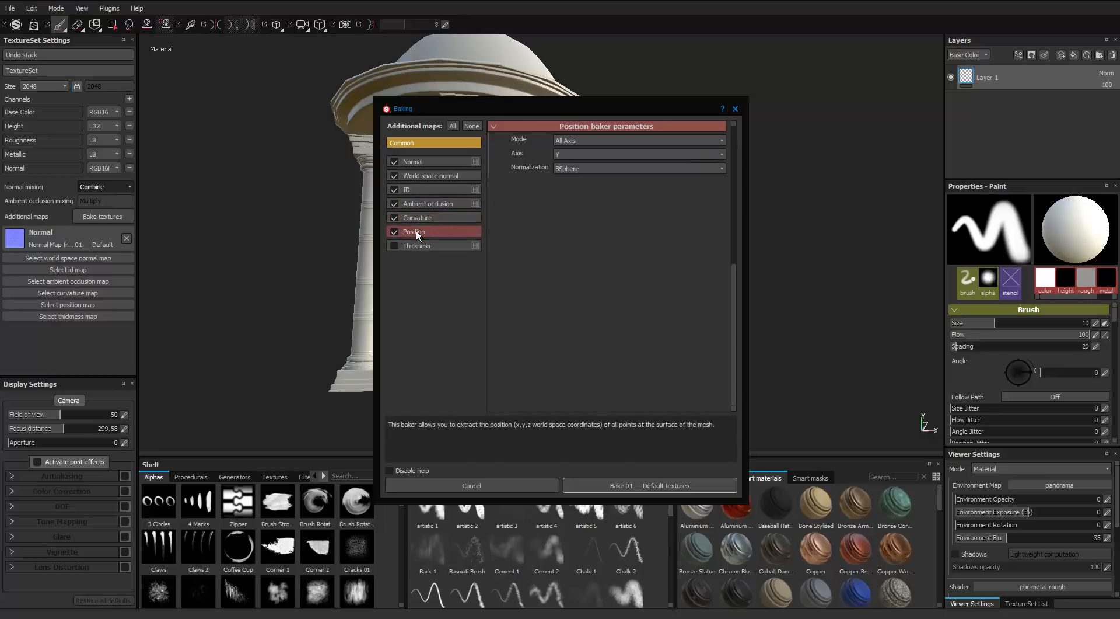
{"action": "left_click", "coordinate": [410, 246]}
{"action": "left_click", "coordinate": [394, 246]}
{"action": "left_click", "coordinate": [653, 228]}
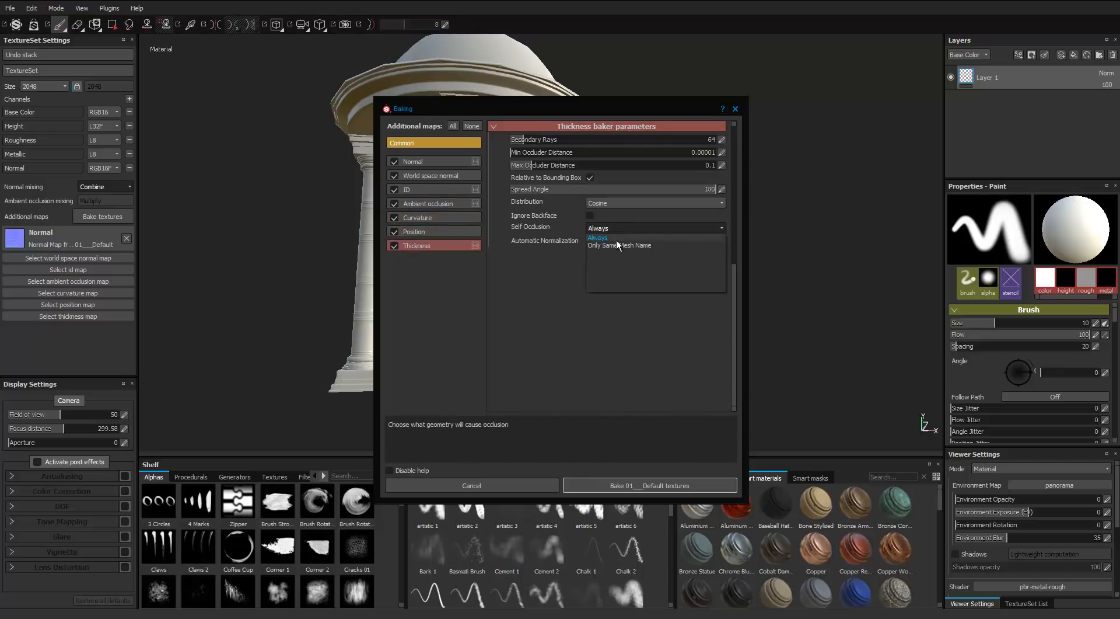
{"action": "left_click", "coordinate": [627, 244]}
Step: Review the common bake parameters and bake all enabled maps for the 01___Default texture set
{"action": "key", "text": "Up"}
{"action": "key", "text": "Up"}
{"action": "key", "text": "Up"}
{"action": "key", "text": "Up"}
{"action": "key", "text": "Up"}
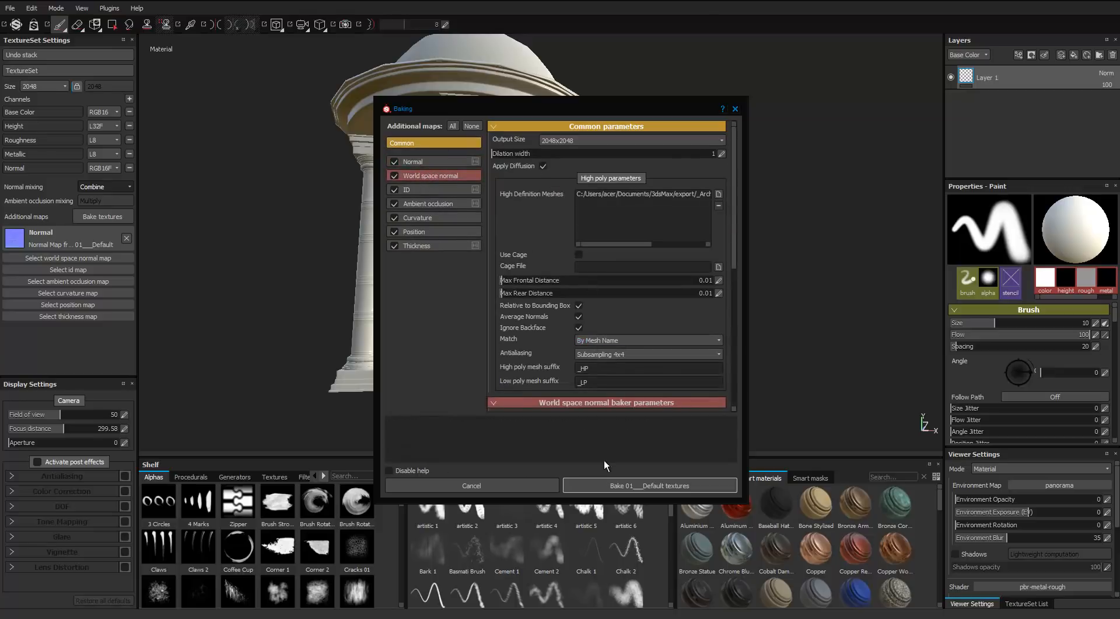
{"action": "left_click", "coordinate": [652, 485]}
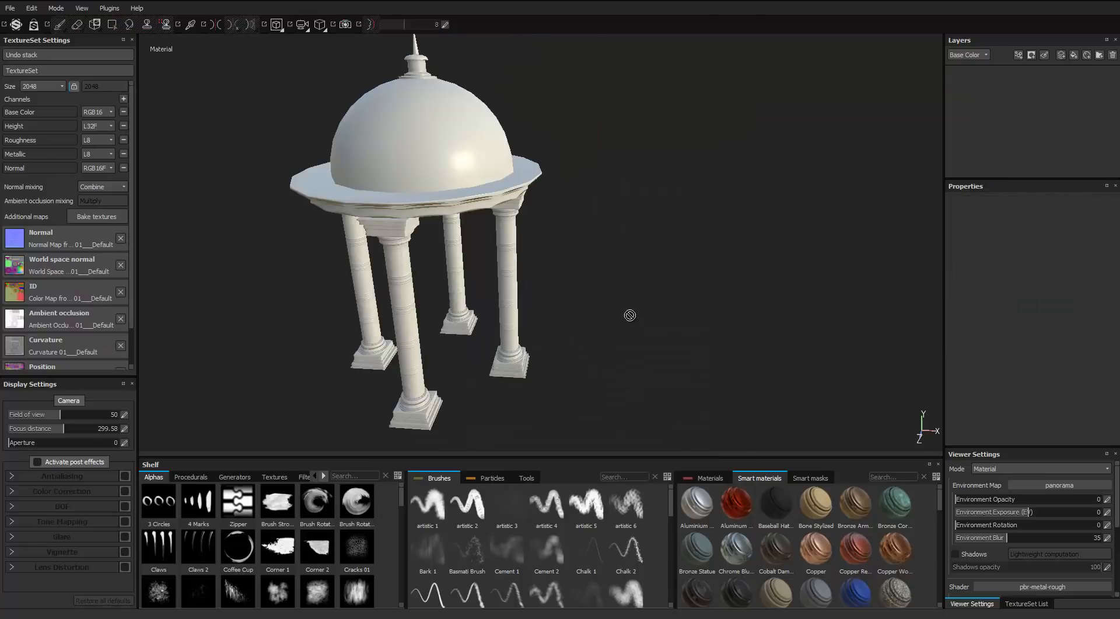
Step: Widen the smart materials shelf and apply the Rock Weathered smart material to the pavilion
{"action": "left_click_drag", "start_coordinate": [630, 315], "coordinate": [631, 315], "text": "alt"}
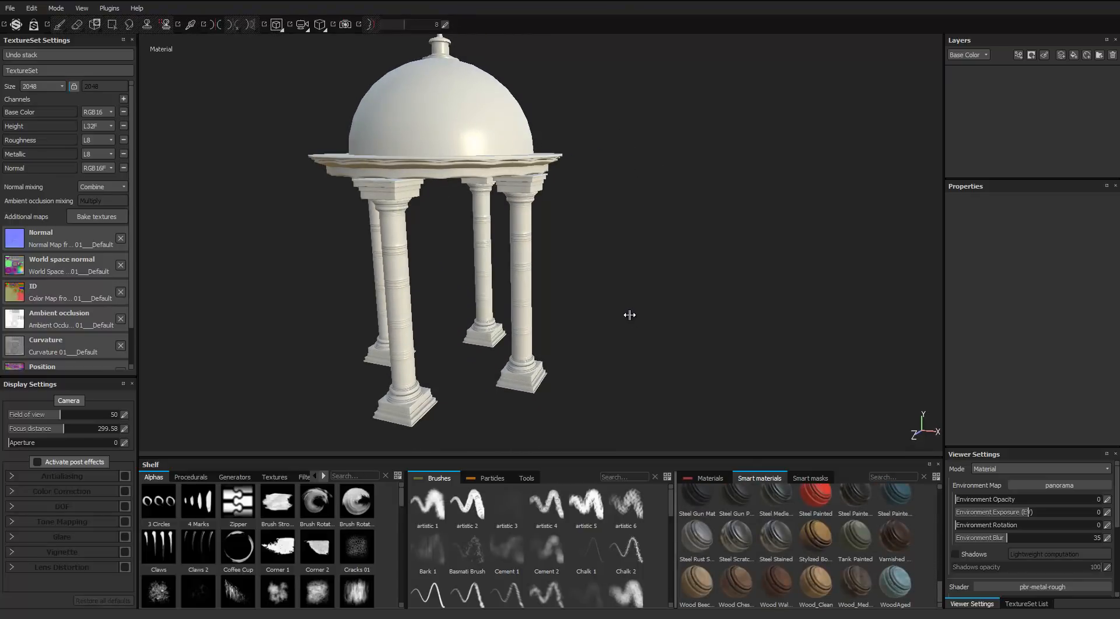
{"action": "left_click_drag", "start_coordinate": [676, 538], "coordinate": [392, 538]}
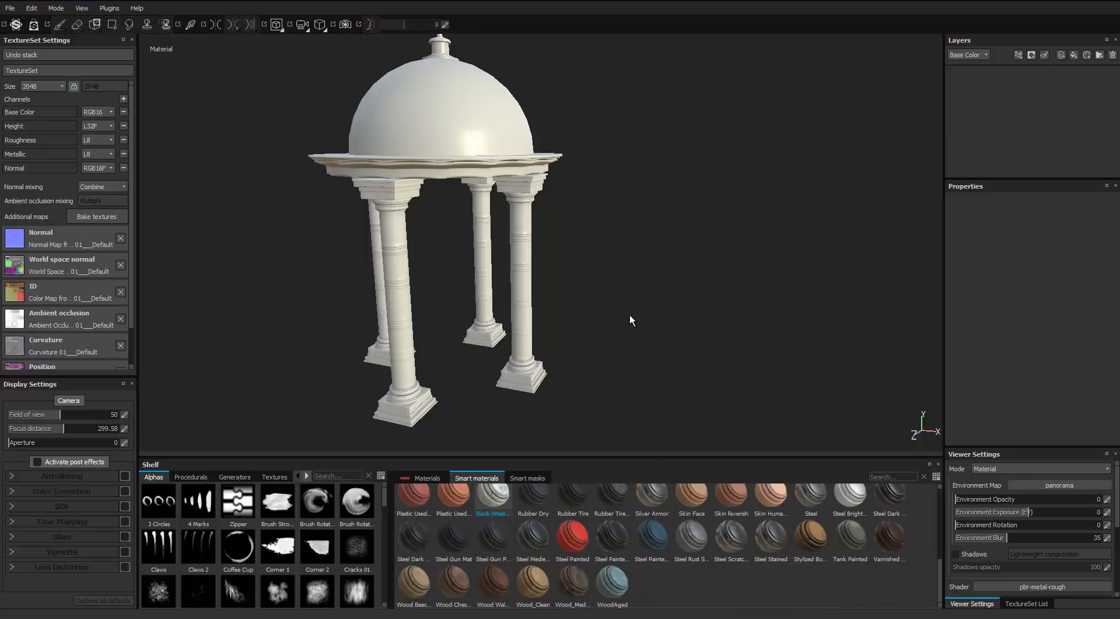
{"action": "left_click", "coordinate": [493, 498]}
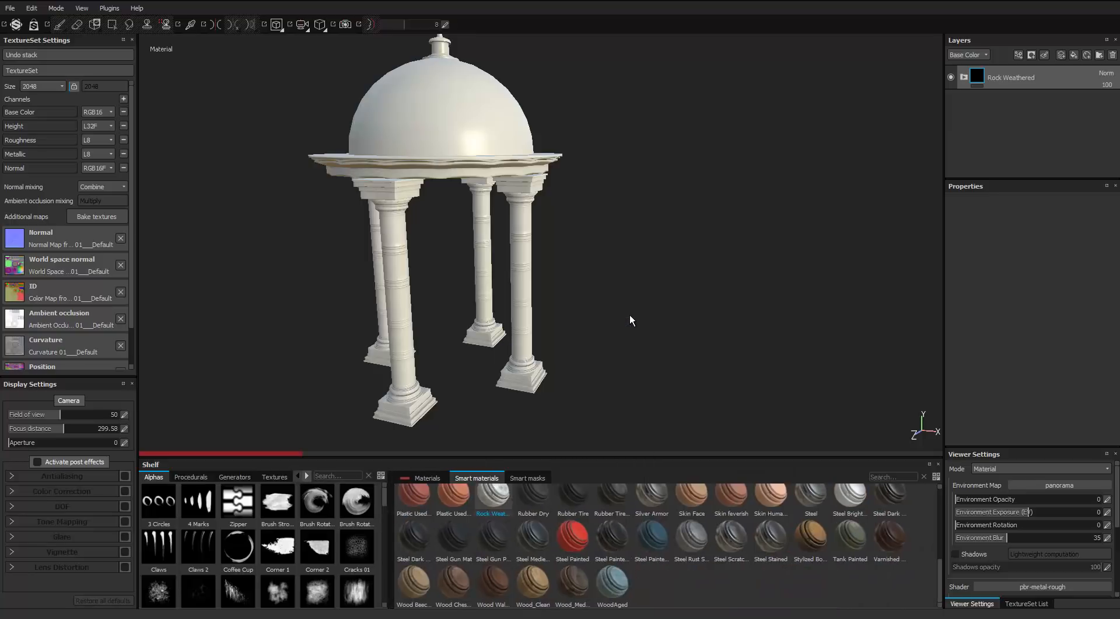
{"action": "mouse_move", "coordinate": [630, 315]}
{"action": "middle_mouse_down", "text": "alt"}
{"action": "mouse_move", "coordinate": [712, 292]}
{"action": "mouse_move", "coordinate": [665, 289]}
{"action": "middle_mouse_up", "text": "alt"}
{"action": "mouse_move", "coordinate": [631, 315]}
{"action": "left_mouse_down", "text": "alt"}
{"action": "mouse_move", "coordinate": [624, 274]}
{"action": "mouse_move", "coordinate": [630, 315]}
{"action": "left_mouse_up", "text": "alt"}
{"action": "right_click_drag", "start_coordinate": [630, 315], "coordinate": [589, 315], "text": "alt"}
{"action": "middle_click_drag", "start_coordinate": [630, 315], "coordinate": [629, 354], "text": "alt"}
{"action": "mouse_move", "coordinate": [629, 353]}
{"action": "left_mouse_down", "text": "alt"}
{"action": "mouse_move", "coordinate": [631, 315]}
{"action": "mouse_move", "coordinate": [633, 324]}
{"action": "left_mouse_up", "text": "alt"}
{"action": "middle_click_drag", "start_coordinate": [633, 324], "coordinate": [627, 297], "text": "alt"}
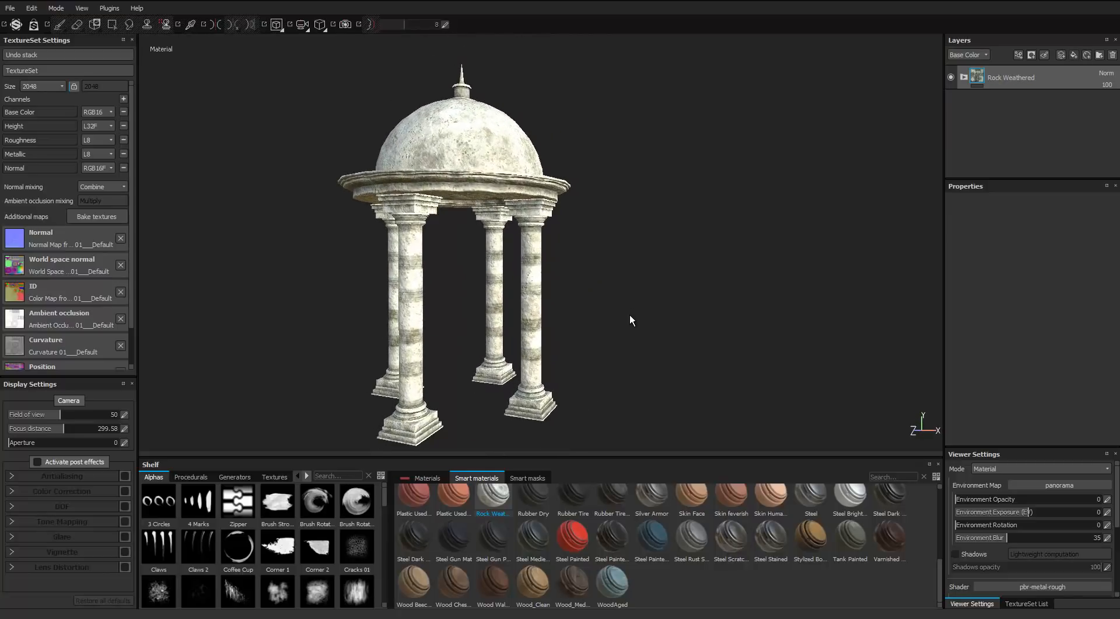
Step: Add a fill layer named Moss above Rock Weathered and give it a black mask
{"action": "left_click", "coordinate": [1074, 54]}
{"action": "double_click", "coordinate": [1001, 77]}
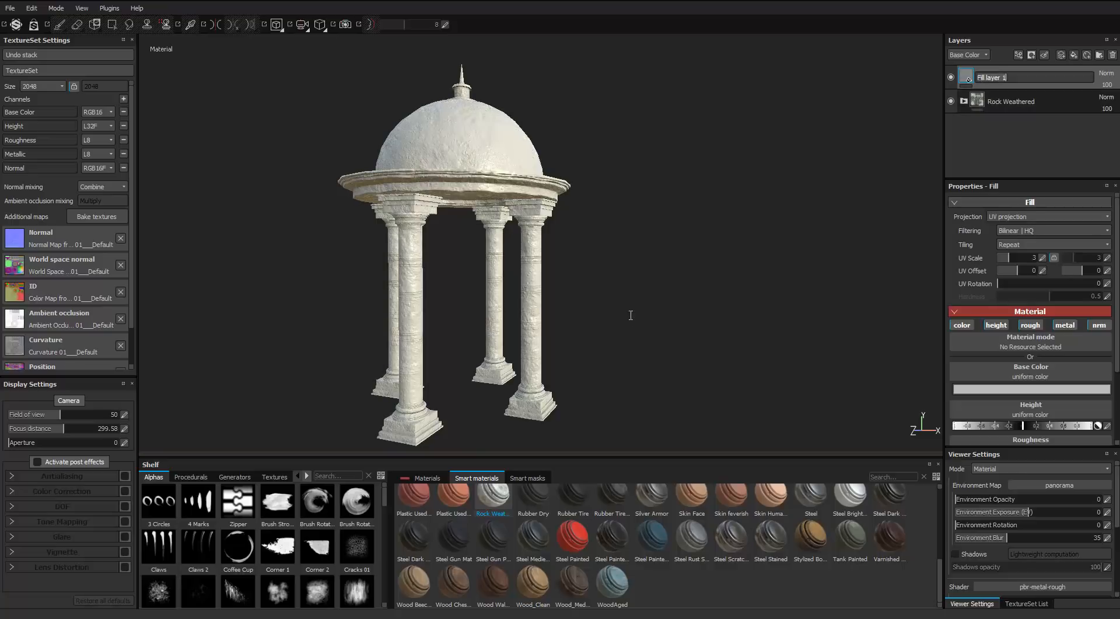
{"action": "type", "text": "Moss"}
{"action": "key", "text": "Return"}
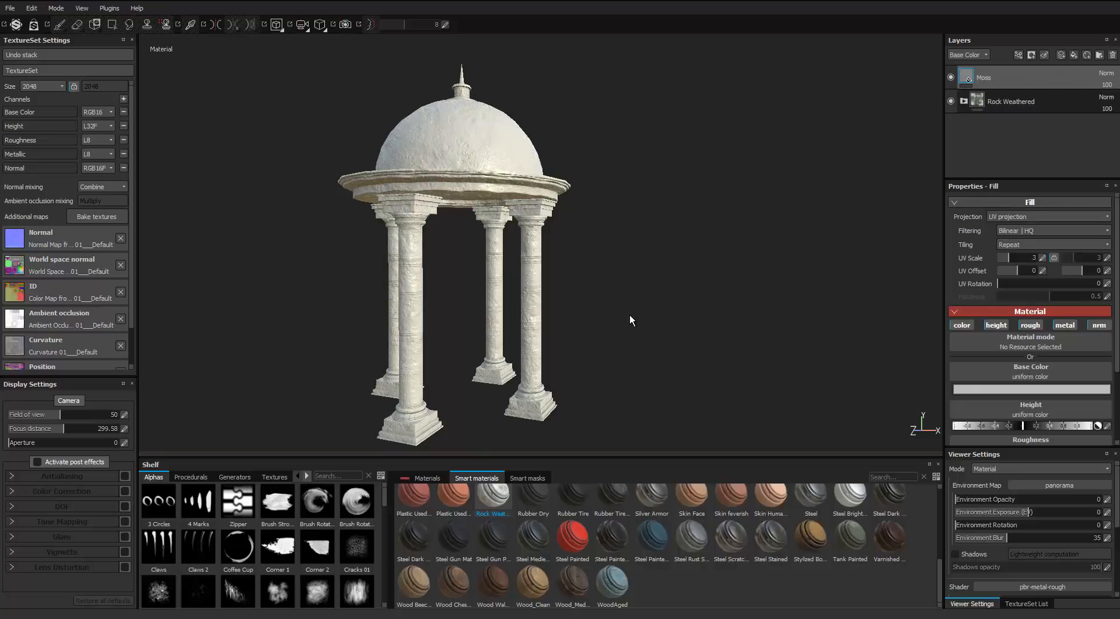
{"action": "right_click", "coordinate": [977, 78]}
{"action": "left_click", "coordinate": [1013, 97]}
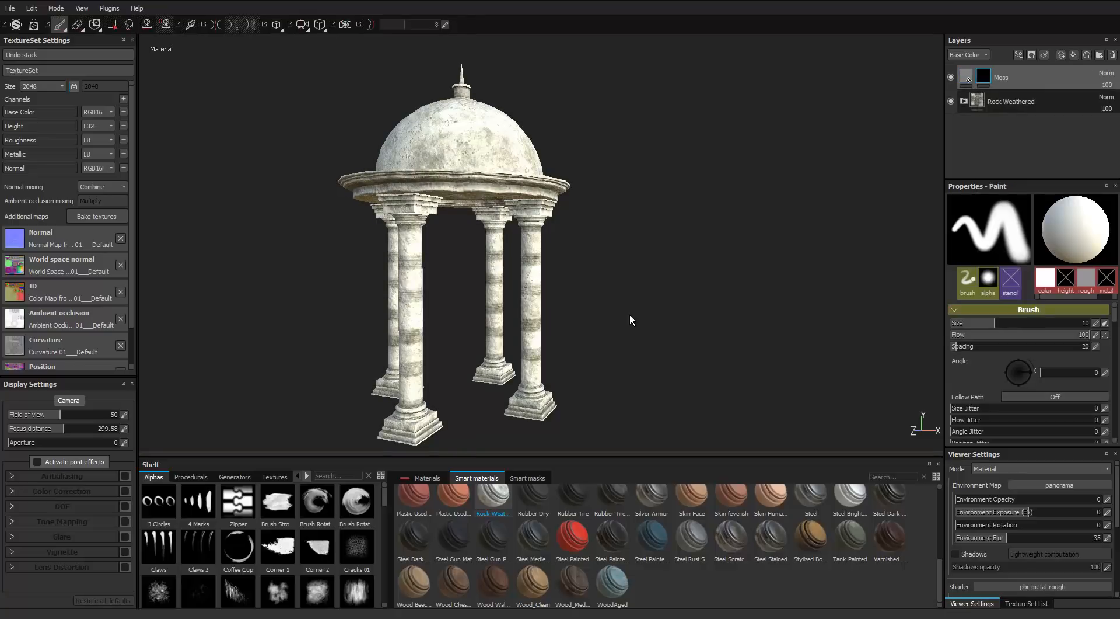
Step: Add an MG Dirt generator to the Moss layer's mask
{"action": "right_click", "coordinate": [984, 76]}
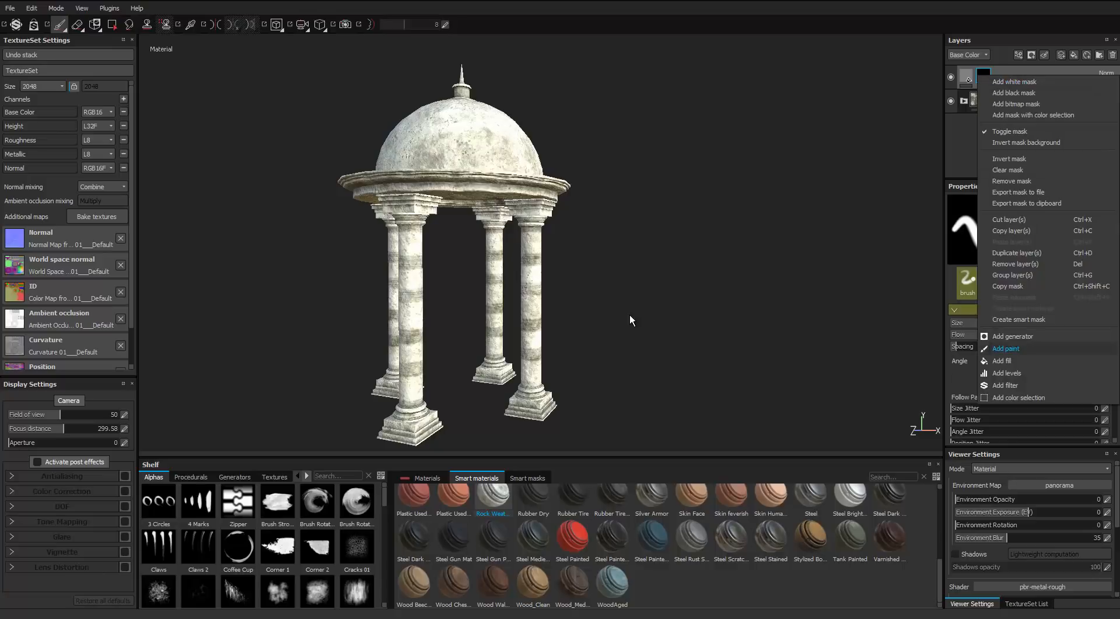
{"action": "left_click", "coordinate": [984, 73]}
{"action": "right_click", "coordinate": [984, 77]}
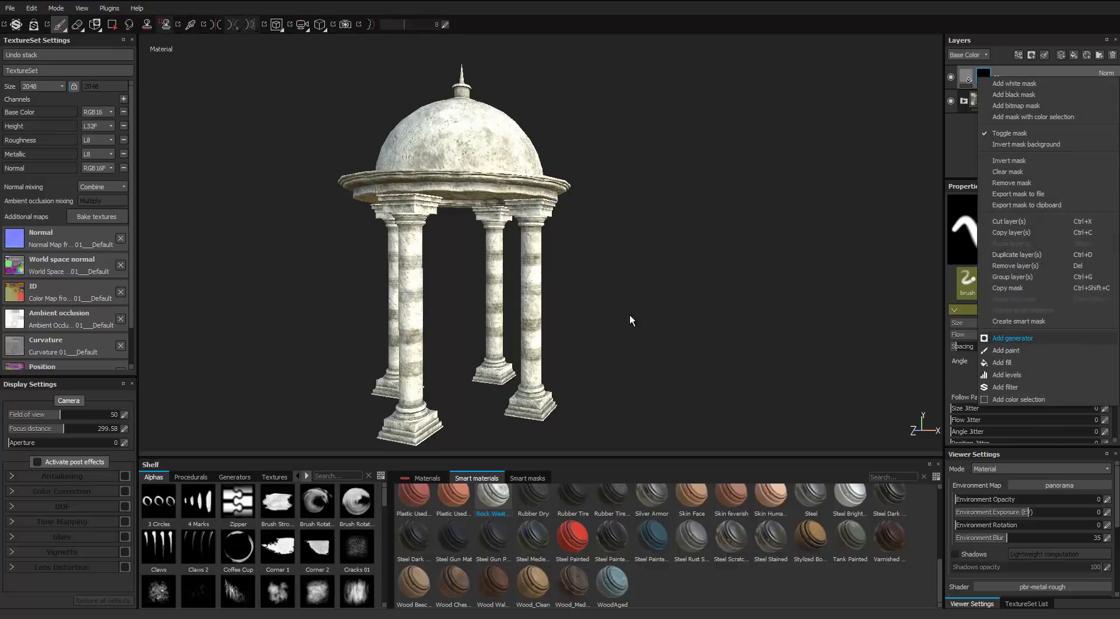
{"action": "left_click", "coordinate": [1013, 338]}
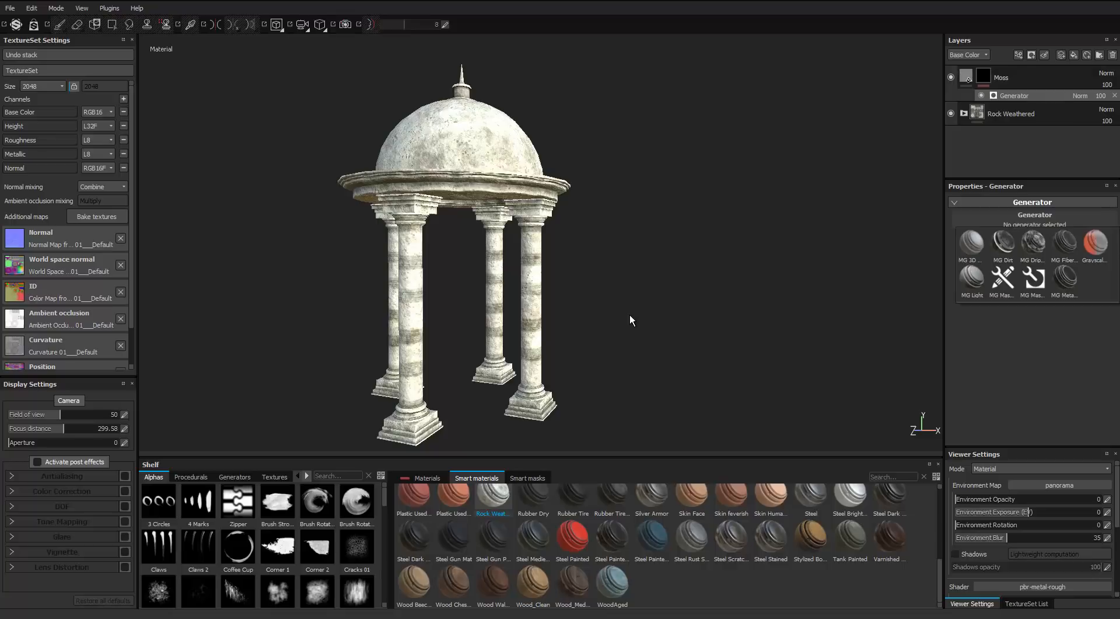
{"action": "left_click", "coordinate": [1004, 243]}
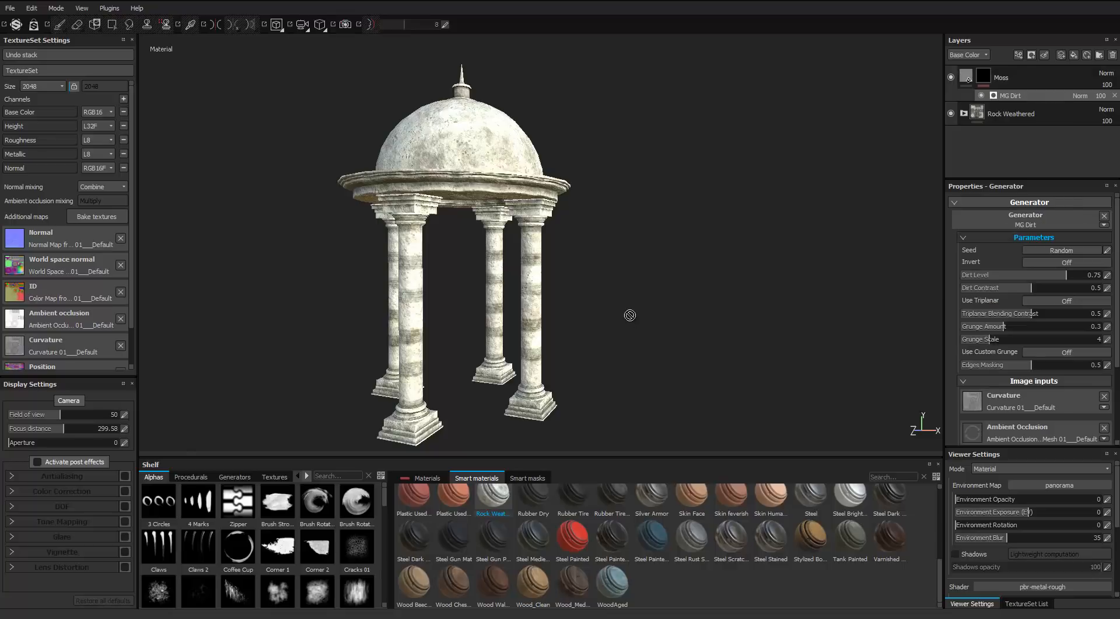
Step: Set the Moss layer's base color to olive green (R 0.158, G 0.199, B 0.010) and check it around the pavilion
{"action": "middle_click_drag", "start_coordinate": [631, 315], "coordinate": [672, 306], "text": "alt"}
{"action": "left_click", "coordinate": [966, 76]}
{"action": "left_click", "coordinate": [1037, 389]}
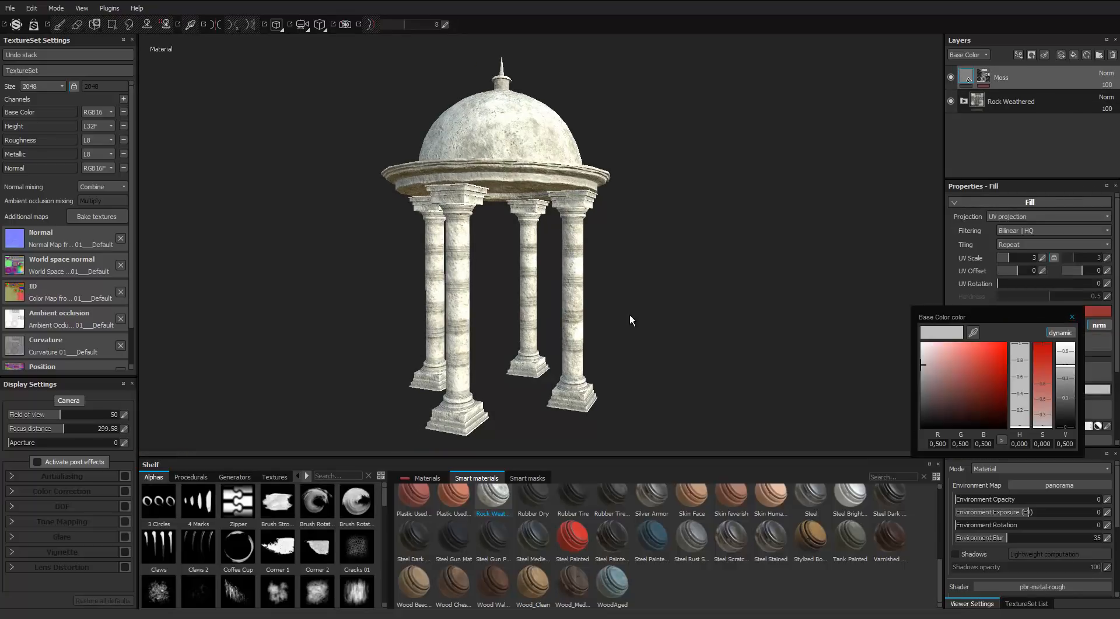
{"action": "left_click_drag", "start_coordinate": [1020, 426], "coordinate": [1020, 410]}
{"action": "left_click_drag", "start_coordinate": [975, 367], "coordinate": [985, 386]}
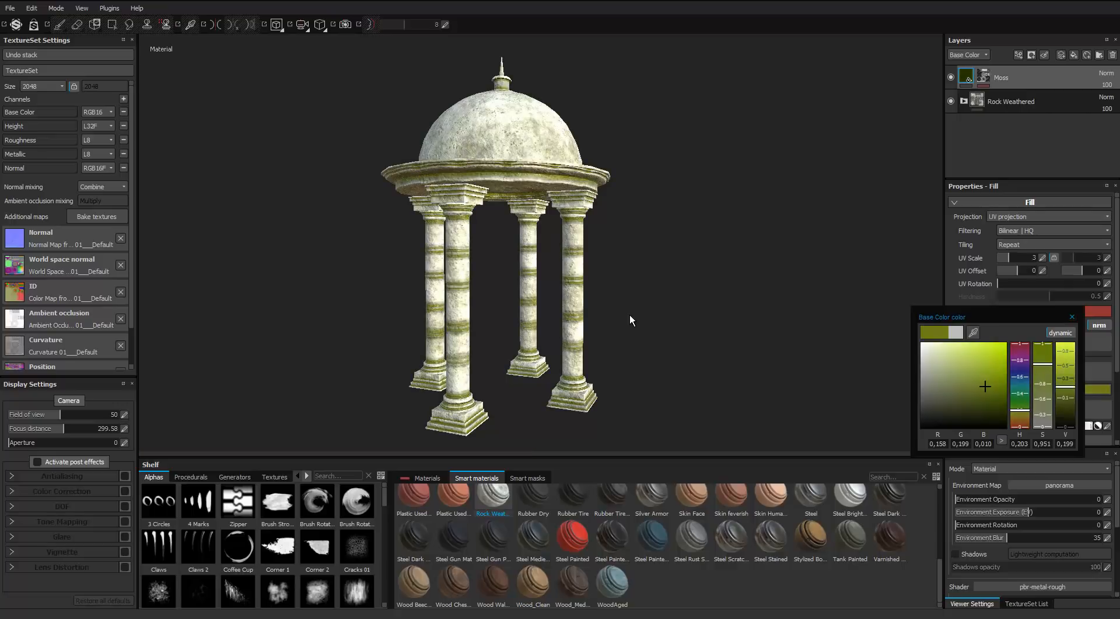
{"action": "scroll", "coordinate": [629, 314], "scroll_direction": "up", "scroll_amount": 10}
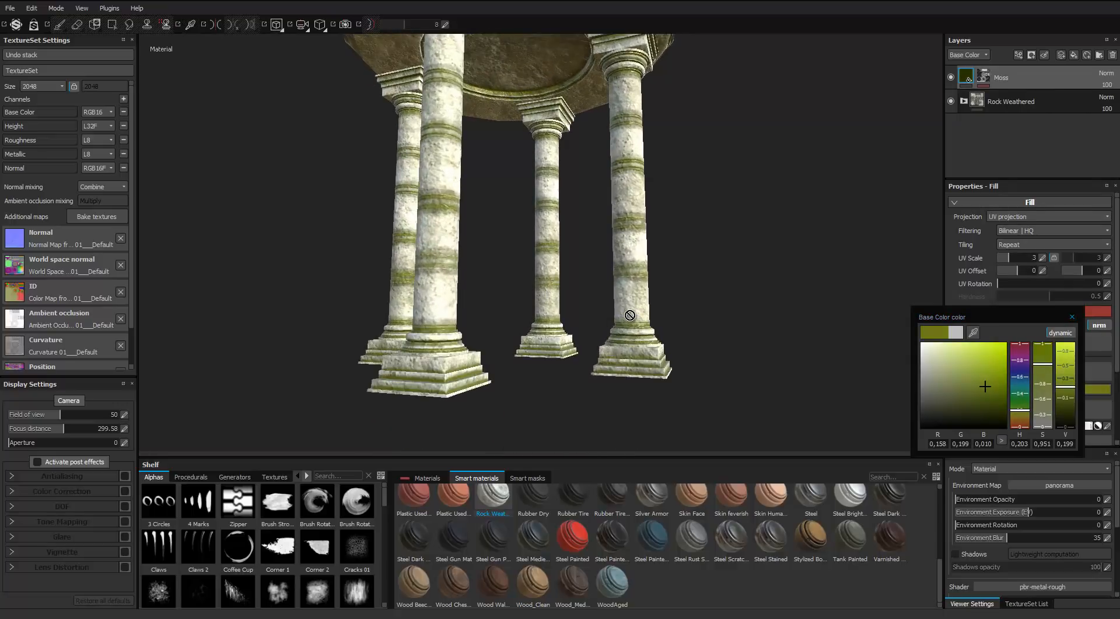
{"action": "scroll", "coordinate": [630, 315], "scroll_direction": "down", "scroll_amount": 4}
{"action": "left_click_drag", "start_coordinate": [630, 316], "coordinate": [660, 353], "text": "alt"}
{"action": "mouse_move", "coordinate": [629, 314]}
{"action": "middle_mouse_down", "text": "alt"}
{"action": "mouse_move", "coordinate": [615, 330]}
{"action": "mouse_move", "coordinate": [628, 316]}
{"action": "middle_mouse_up", "text": "alt"}
{"action": "scroll", "coordinate": [629, 315], "scroll_direction": "down", "scroll_amount": 3}
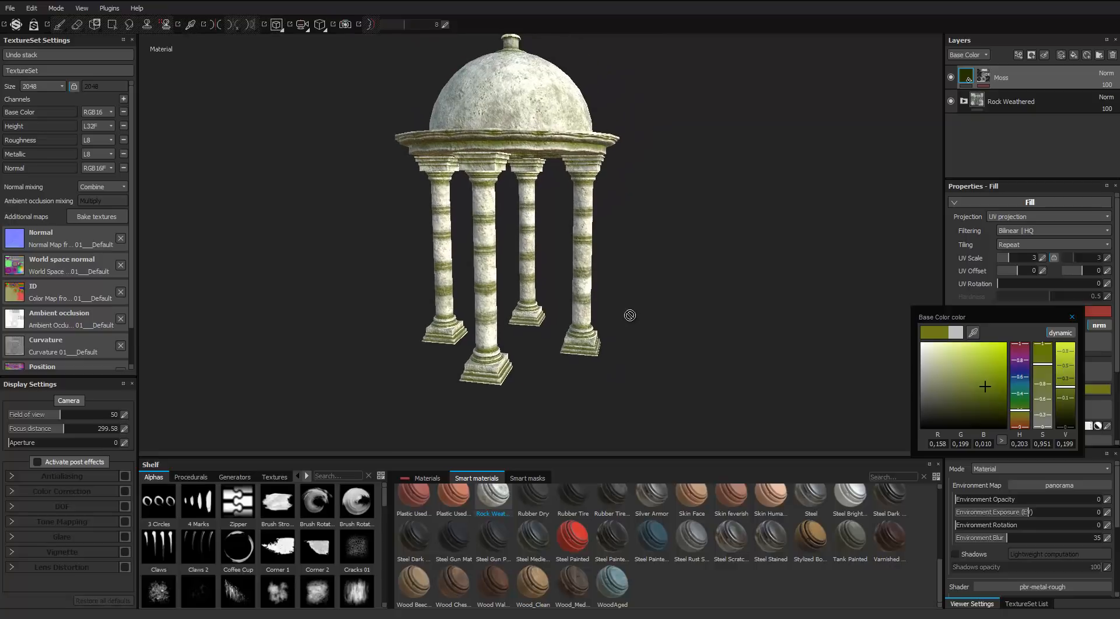
{"action": "left_click", "coordinate": [630, 316]}
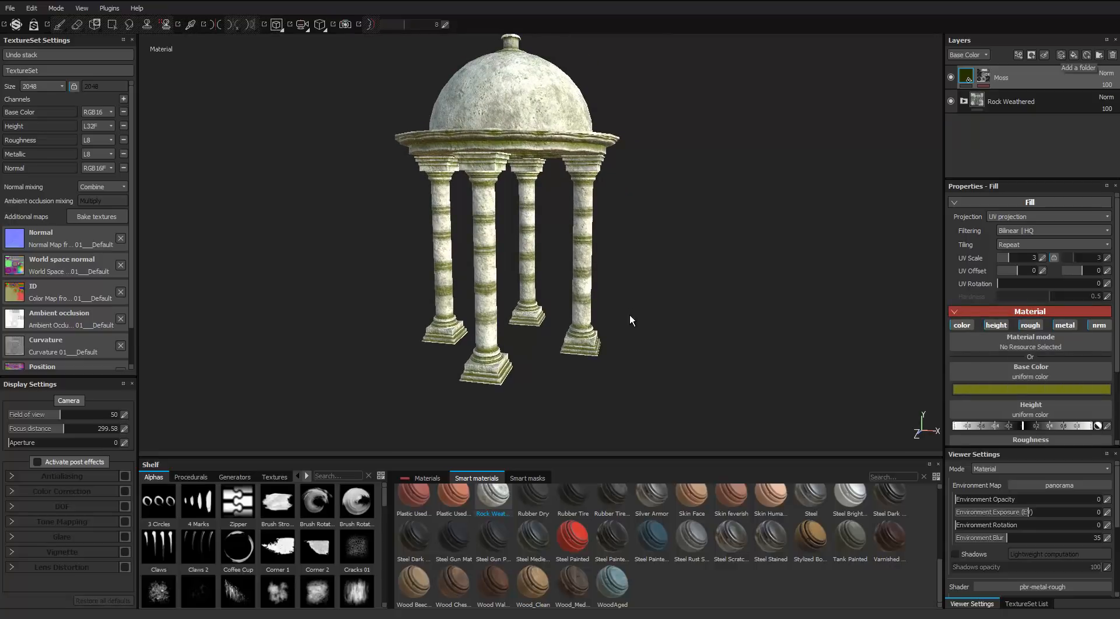
Step: Add a folder above the Moss layer, rename it Moss, and give it a black mask
{"action": "left_click", "coordinate": [1099, 55]}
{"action": "mouse_move", "coordinate": [629, 314]}
{"action": "middle_mouse_down", "text": "alt"}
{"action": "mouse_move", "coordinate": [627, 327]}
{"action": "mouse_move", "coordinate": [639, 304]}
{"action": "middle_mouse_up", "text": "alt"}
{"action": "scroll", "coordinate": [630, 314], "scroll_direction": "up", "scroll_amount": 2}
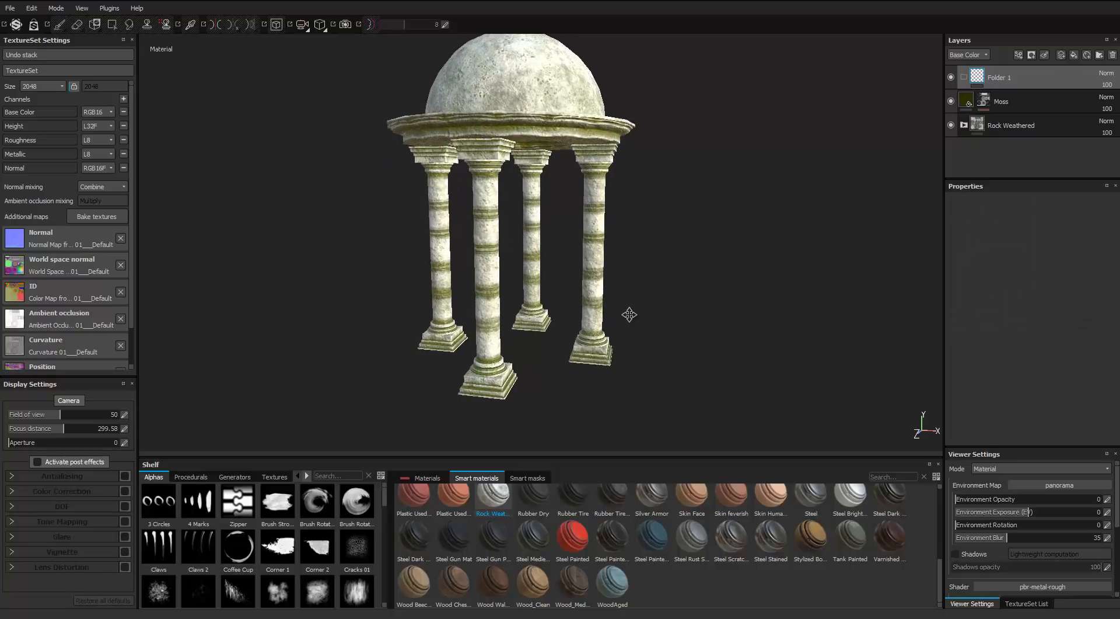
{"action": "left_click_drag", "start_coordinate": [629, 314], "coordinate": [630, 316], "text": "alt"}
{"action": "key", "text": "F2"}
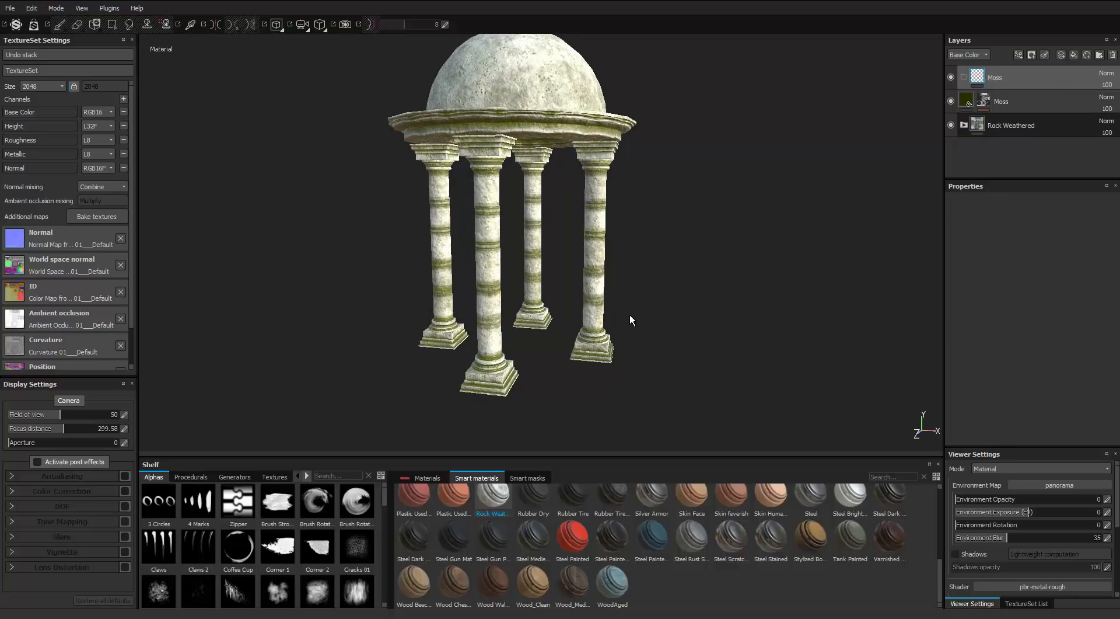
{"action": "right_click", "coordinate": [978, 75]}
{"action": "left_click", "coordinate": [1009, 96]}
Step: Mesh-fill the front pillar's base in the Moss folder's mask with Polygon Fill and move the Moss fill layer into the folder
{"action": "left_click", "coordinate": [113, 25]}
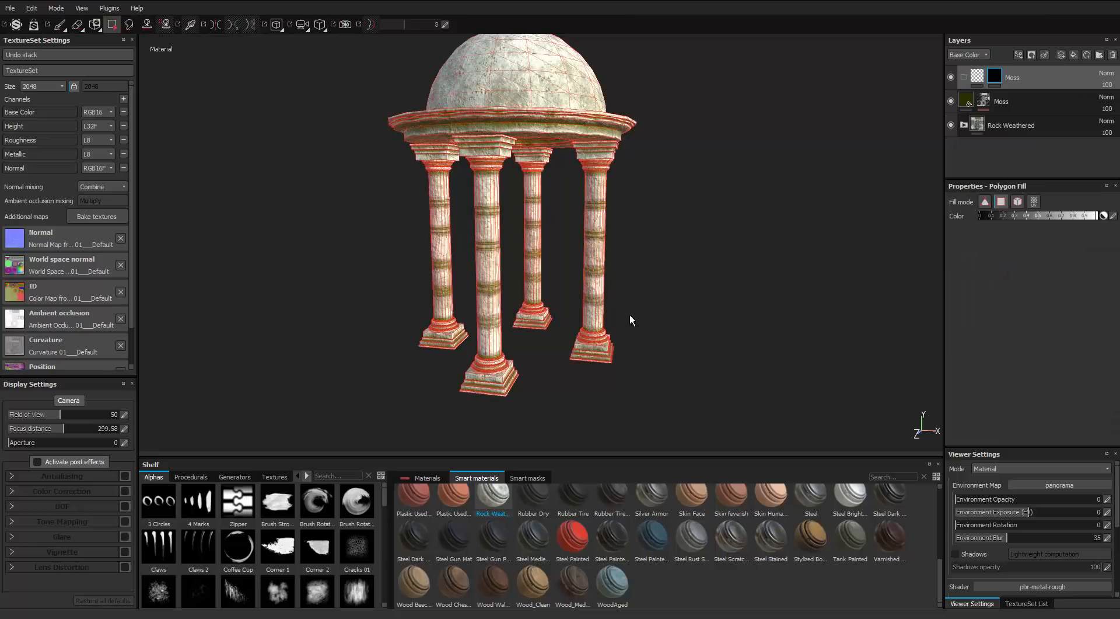
{"action": "left_click", "coordinate": [1018, 201]}
{"action": "left_click_drag", "start_coordinate": [630, 320], "coordinate": [632, 339], "text": "alt"}
{"action": "scroll", "coordinate": [630, 319], "scroll_direction": "up", "scroll_amount": 3}
{"action": "middle_click_drag", "start_coordinate": [630, 320], "coordinate": [630, 234], "text": "alt"}
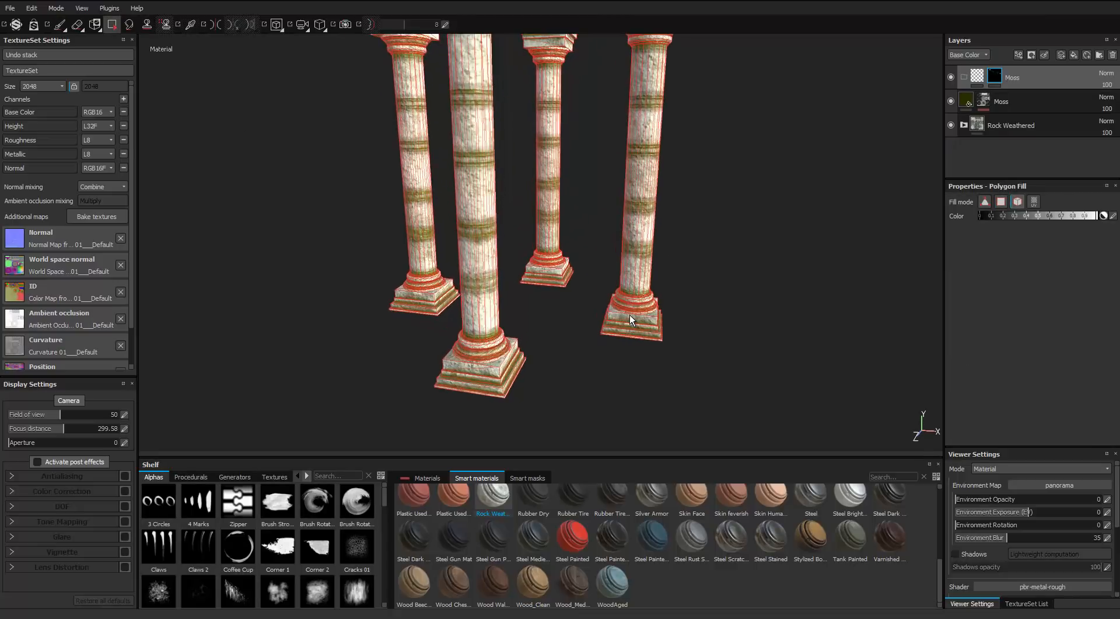
{"action": "left_click_drag", "start_coordinate": [1012, 101], "coordinate": [1013, 78]}
{"action": "scroll", "coordinate": [782, 70], "scroll_direction": "up", "scroll_amount": 2}
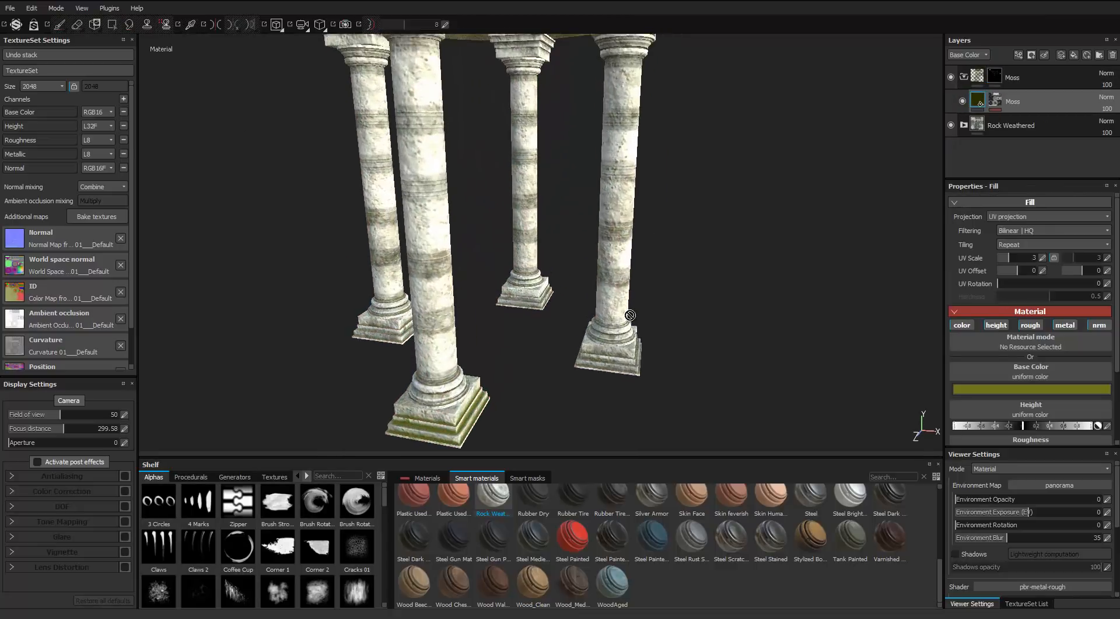
Step: Mesh-fill the remaining pillar bases in the Moss folder's mask, and return to the paint brush
{"action": "left_click", "coordinate": [994, 76]}
{"action": "left_click_drag", "start_coordinate": [630, 320], "coordinate": [513, 320], "text": "alt"}
{"action": "left_click", "coordinate": [618, 306]}
{"action": "middle_click_drag", "start_coordinate": [630, 320], "coordinate": [516, 338], "text": "alt"}
{"action": "mouse_move", "coordinate": [630, 320]}
{"action": "left_mouse_down", "text": "alt"}
{"action": "mouse_move", "coordinate": [514, 320]}
{"action": "mouse_move", "coordinate": [630, 320]}
{"action": "left_mouse_up", "text": "alt"}
{"action": "left_click", "coordinate": [623, 318]}
{"action": "scroll", "coordinate": [630, 320], "scroll_direction": "down", "scroll_amount": 3}
{"action": "scroll", "coordinate": [631, 319], "scroll_direction": "up", "scroll_amount": 2}
{"action": "key", "text": "1"}
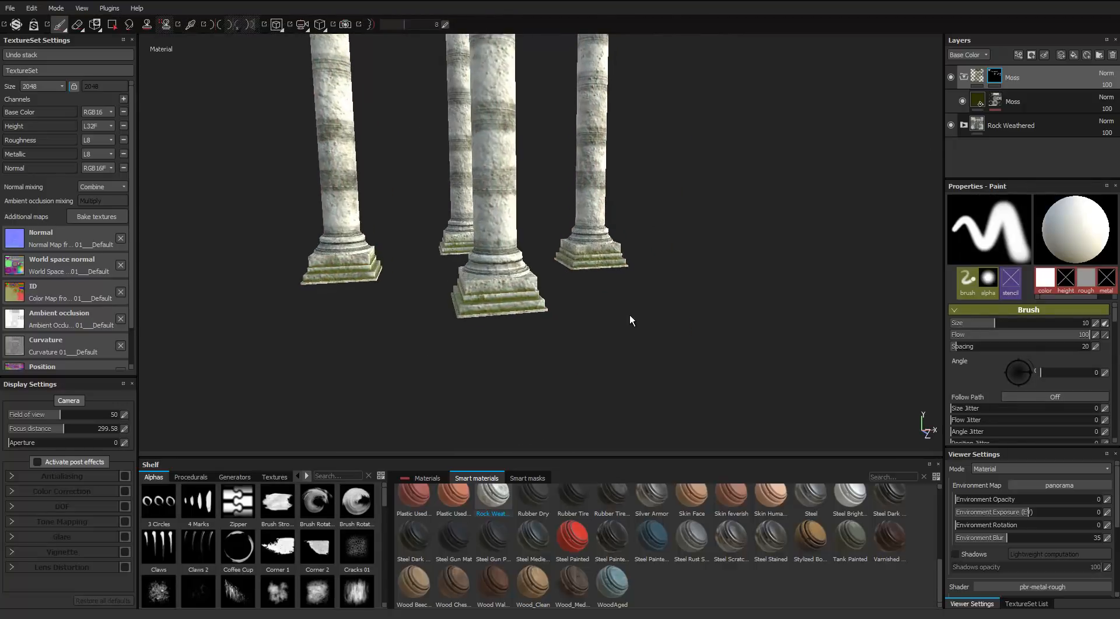
Step: Set the Moss mask's MG Dirt generator to Dirt Level 0.85 and Dirt Contrast 0.57
{"action": "left_click", "coordinate": [995, 100]}
{"action": "left_click", "coordinate": [1022, 119]}
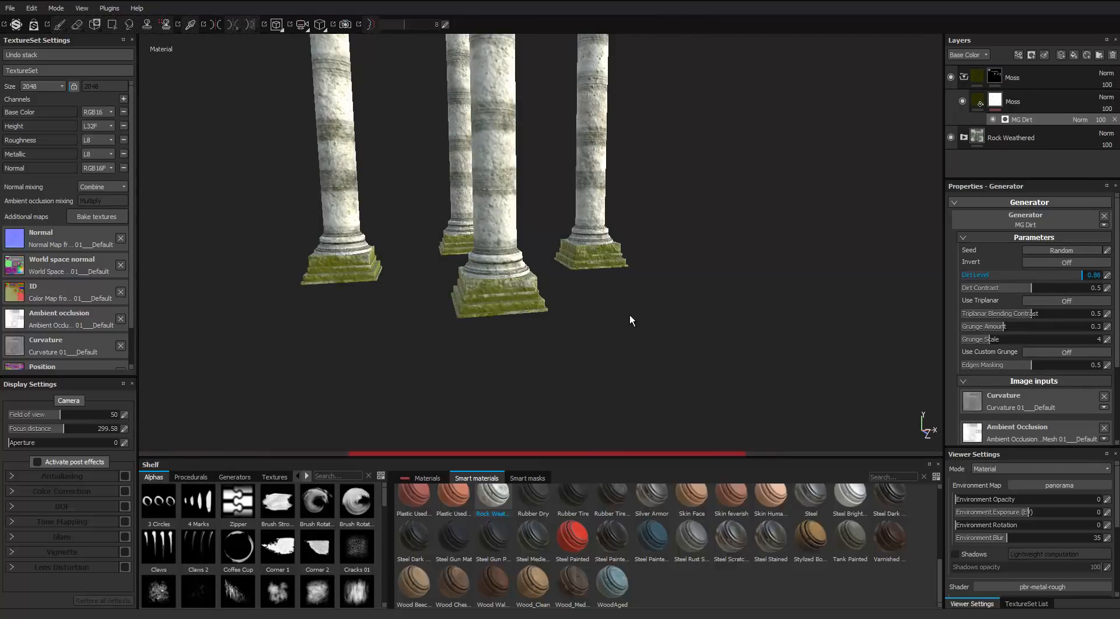
{"action": "left_click_drag", "start_coordinate": [630, 315], "coordinate": [631, 320], "text": "alt"}
{"action": "scroll", "coordinate": [630, 315], "scroll_direction": "down", "scroll_amount": 5}
{"action": "scroll", "coordinate": [630, 315], "scroll_direction": "up", "scroll_amount": 5}
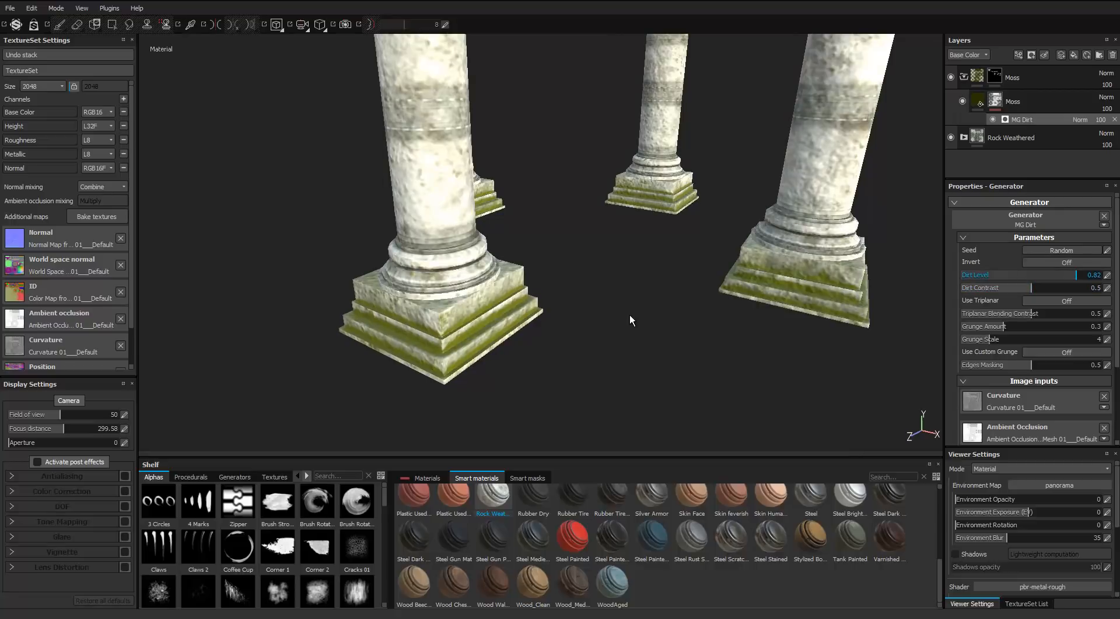
{"action": "left_click_drag", "start_coordinate": [1077, 275], "coordinate": [1080, 275]}
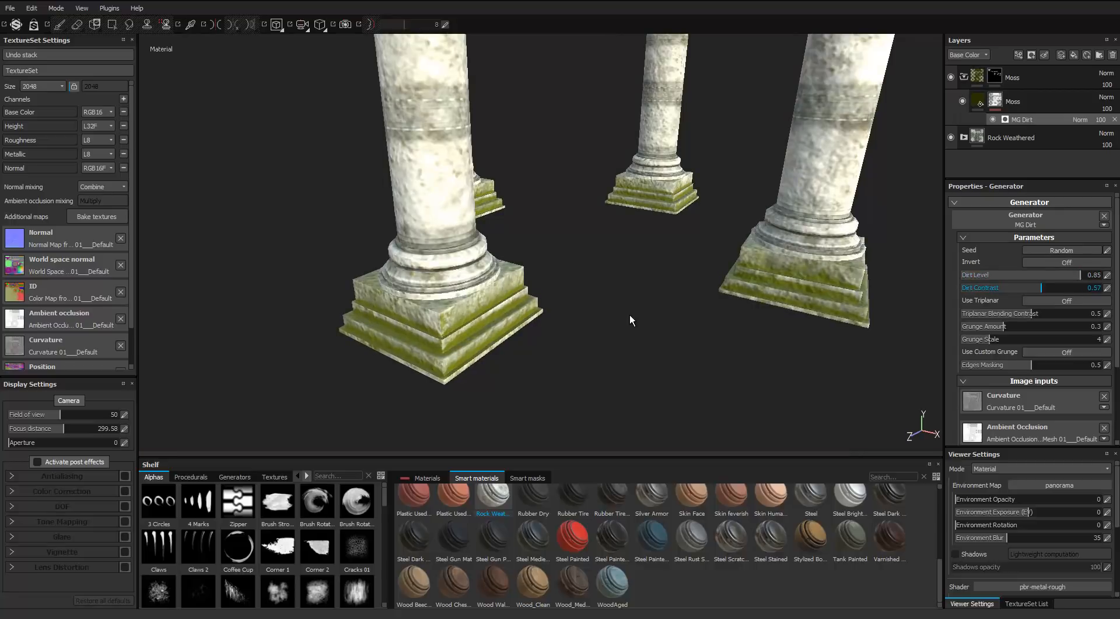
{"action": "scroll", "coordinate": [630, 318], "scroll_direction": "down", "scroll_amount": 10}
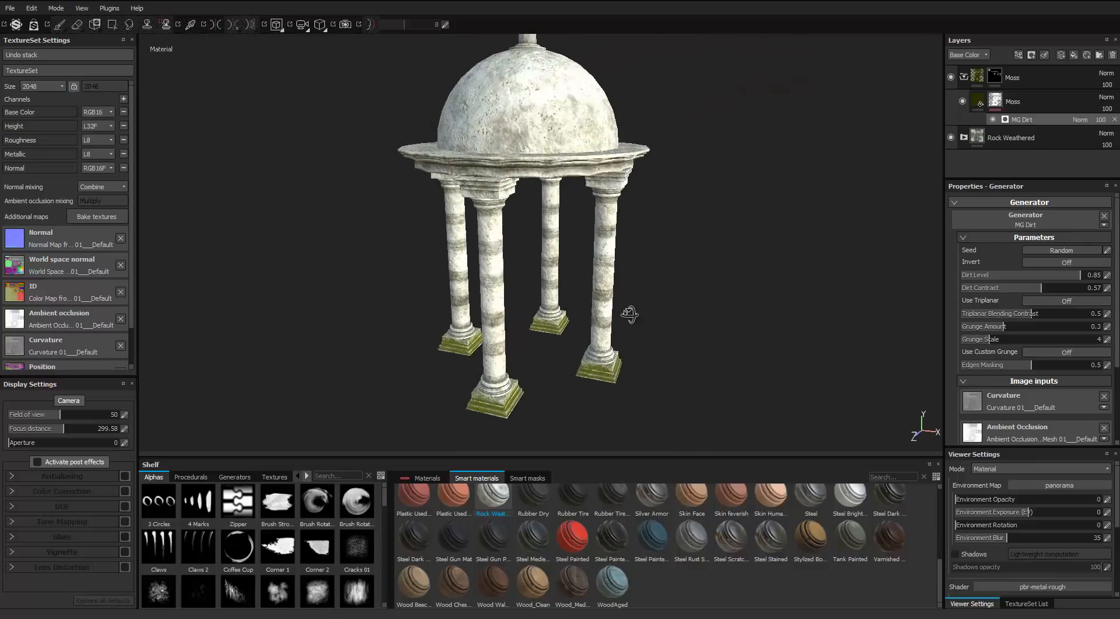
Step: Add a fill layer named Dirt above the Moss folder and give it a black mask
{"action": "middle_click_drag", "start_coordinate": [630, 315], "coordinate": [608, 337], "text": "alt"}
{"action": "left_click", "coordinate": [964, 77]}
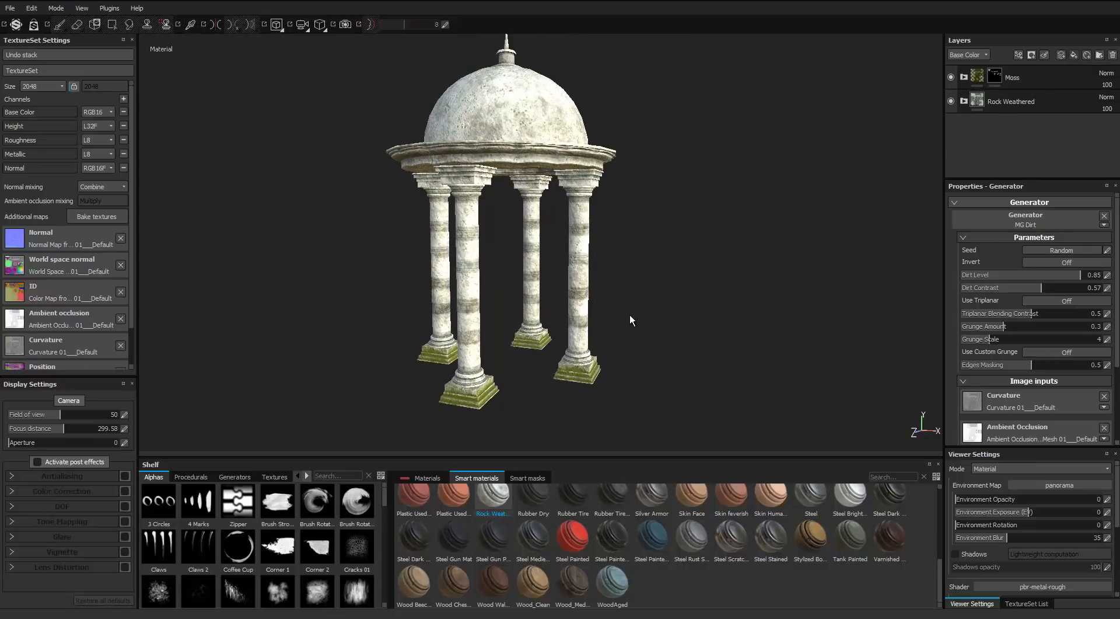
{"action": "left_click", "coordinate": [1074, 55]}
{"action": "left_click_drag", "start_coordinate": [1006, 103], "coordinate": [1008, 67]}
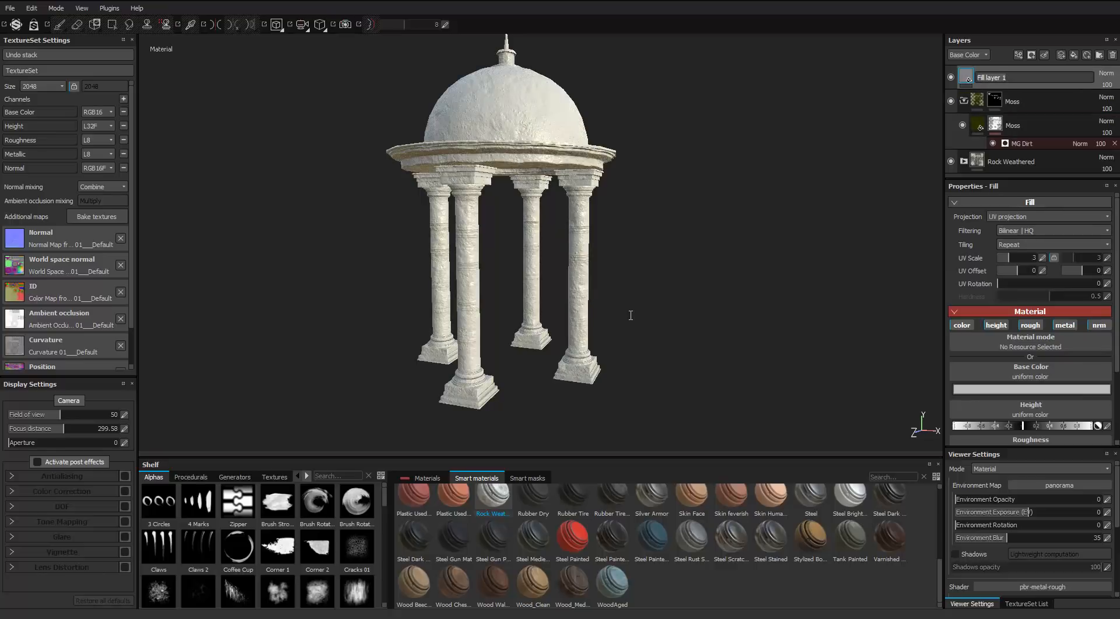
{"action": "type", "text": "Dirt"}
{"action": "key", "text": "Return"}
{"action": "left_click", "coordinate": [964, 100]}
{"action": "right_click", "coordinate": [963, 78]}
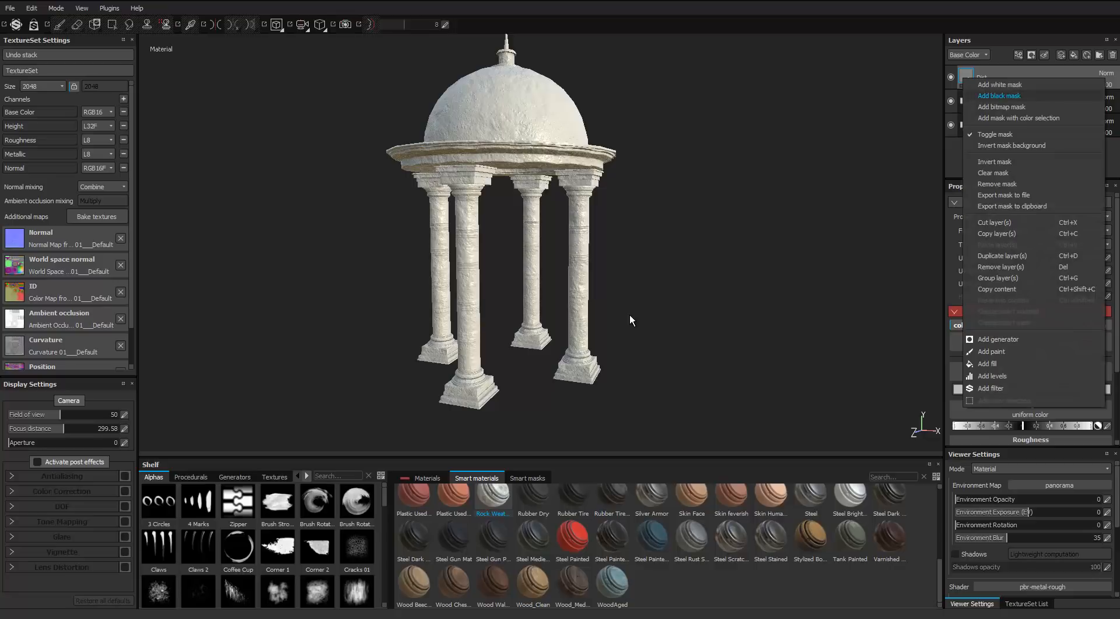
{"action": "left_click", "coordinate": [1000, 96]}
{"action": "middle_click_drag", "start_coordinate": [600, 134], "coordinate": [662, 133], "text": "alt"}
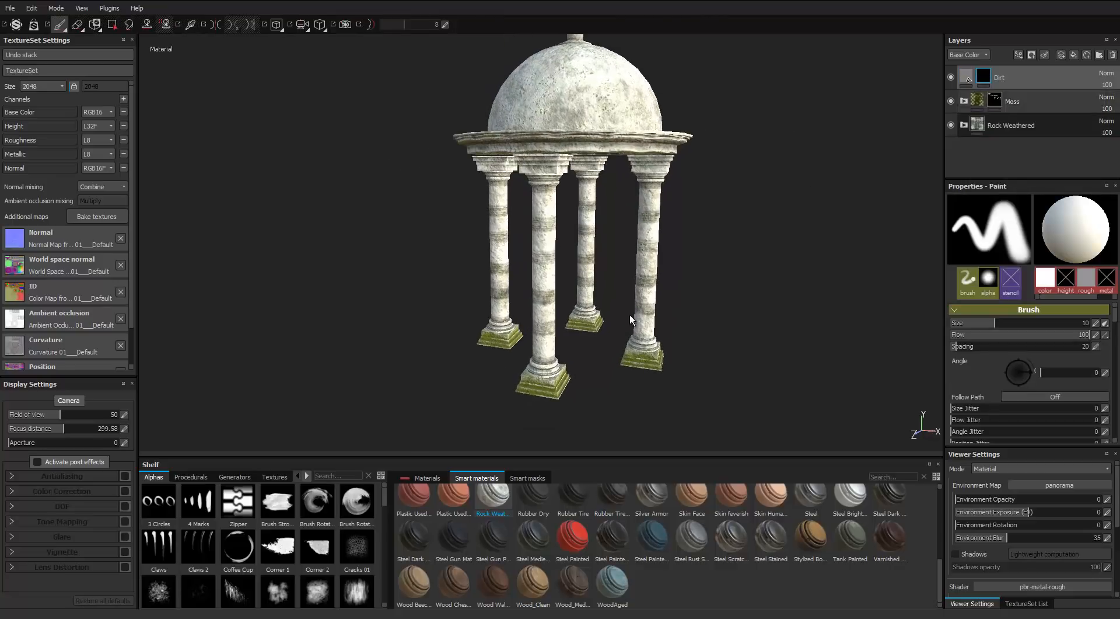
Step: Add a generator to the Dirt layer's black mask and set it to MG Metal Edge Wear
{"action": "right_click", "coordinate": [981, 79]}
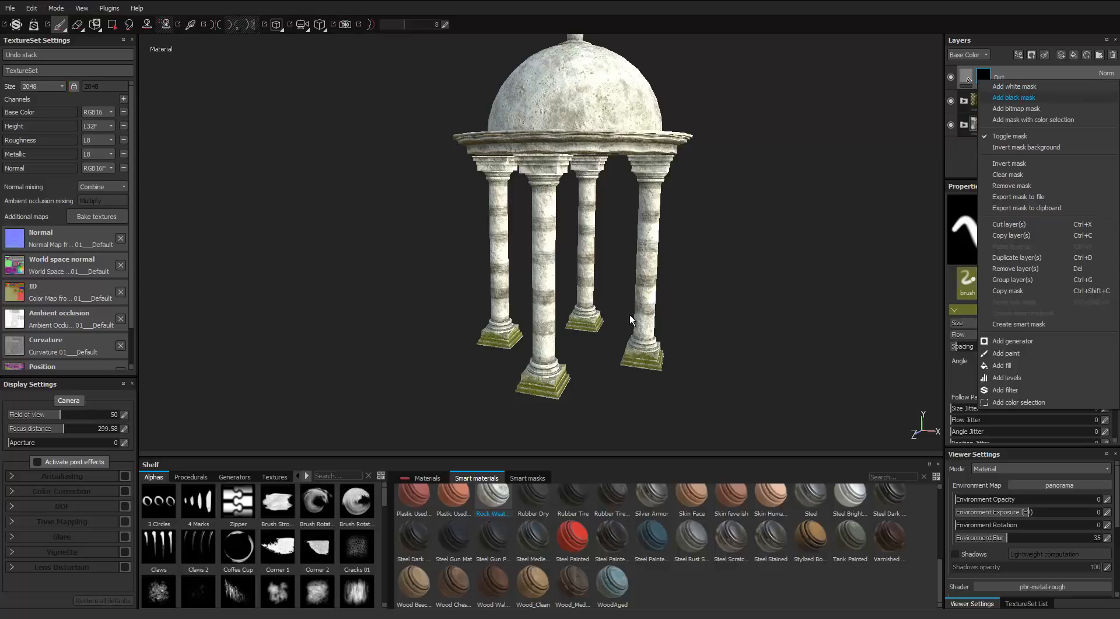
{"action": "left_click", "coordinate": [1014, 98]}
{"action": "right_click", "coordinate": [983, 78]}
{"action": "left_click", "coordinate": [1013, 339]}
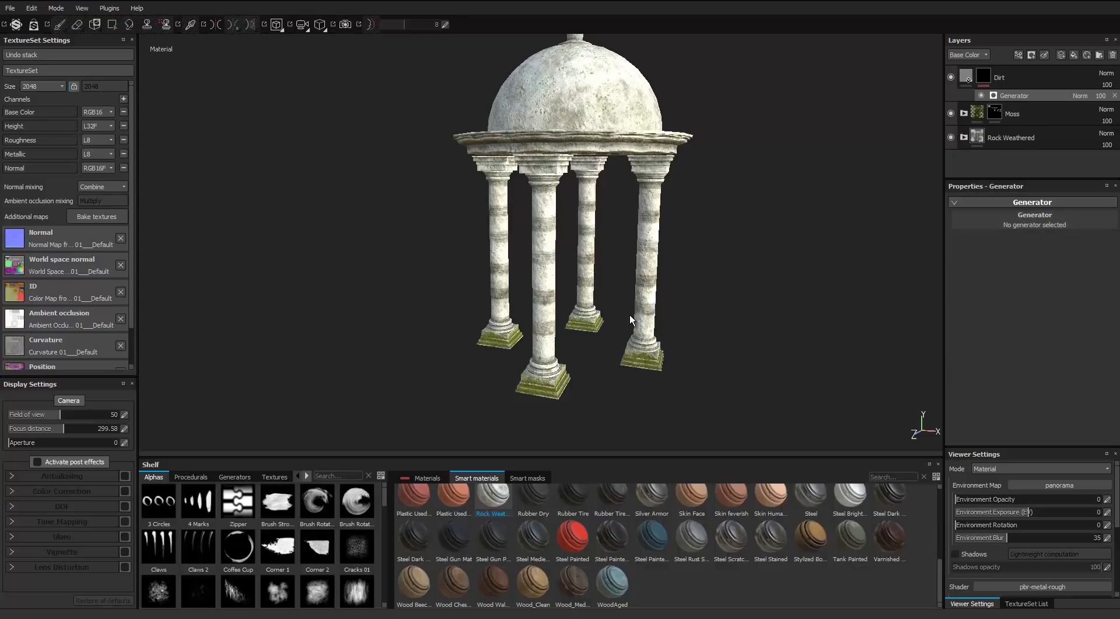
{"action": "left_click", "coordinate": [1034, 220]}
{"action": "left_click", "coordinate": [1065, 280]}
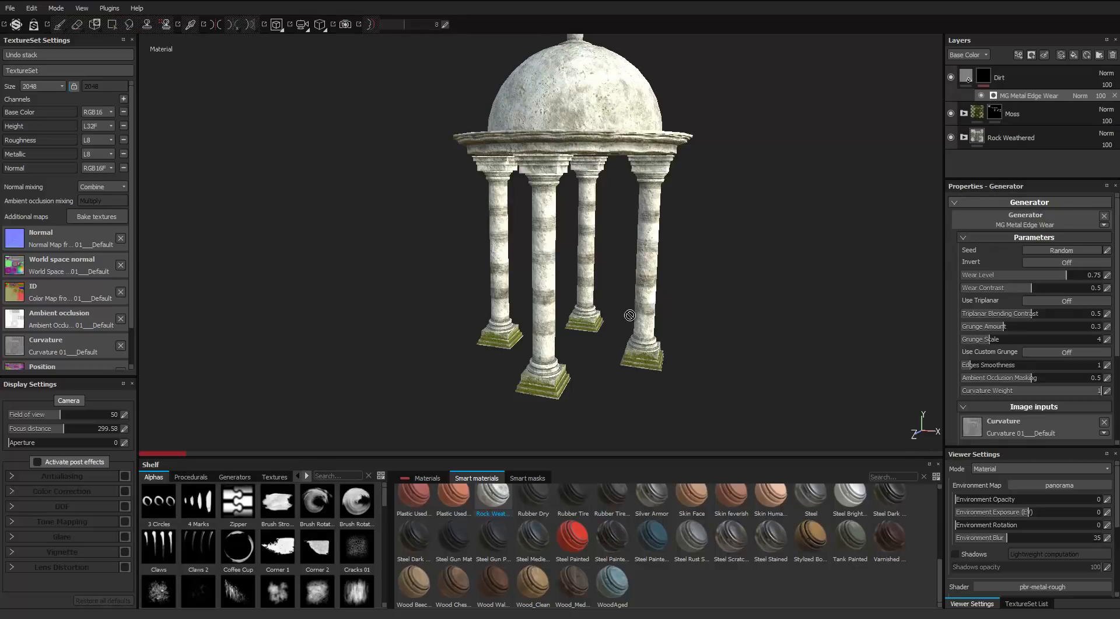
{"action": "middle_click_drag", "start_coordinate": [630, 315], "coordinate": [628, 333], "text": "alt"}
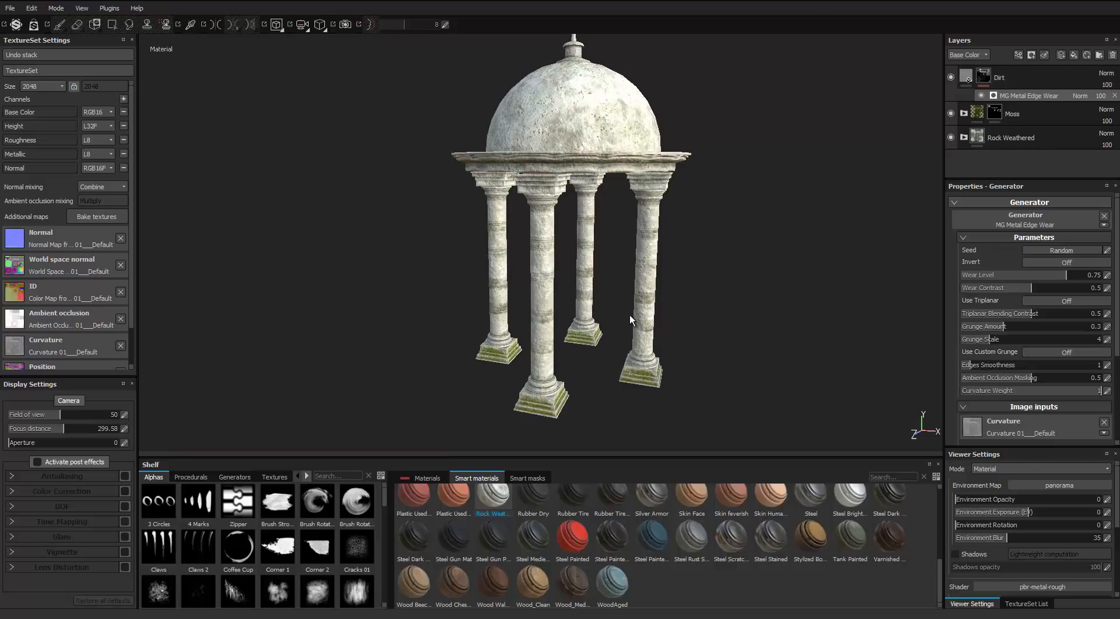
Step: Darken the Dirt layer's base color to a neutral grey with a value of 0.237
{"action": "left_click", "coordinate": [967, 76]}
{"action": "left_click", "coordinate": [1023, 389]}
{"action": "left_click_drag", "start_coordinate": [1068, 363], "coordinate": [1068, 383]}
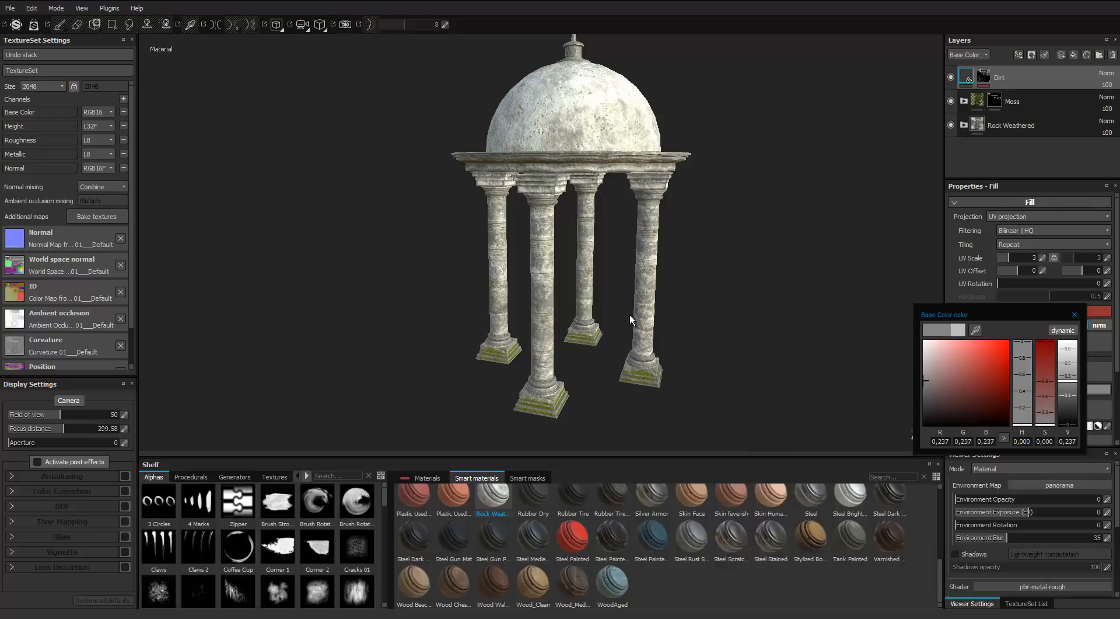
{"action": "mouse_move", "coordinate": [630, 315]}
{"action": "left_mouse_down", "text": "alt"}
{"action": "mouse_move", "coordinate": [635, 356]}
{"action": "mouse_move", "coordinate": [656, 350]}
{"action": "mouse_move", "coordinate": [645, 234]}
{"action": "left_mouse_up", "text": "alt"}
{"action": "mouse_move", "coordinate": [630, 316]}
{"action": "right_mouse_down", "text": "alt"}
{"action": "mouse_move", "coordinate": [666, 316]}
{"action": "mouse_move", "coordinate": [648, 315]}
{"action": "right_mouse_up", "text": "alt"}
{"action": "middle_click_drag", "start_coordinate": [630, 316], "coordinate": [682, 279], "text": "alt"}
{"action": "left_click_drag", "start_coordinate": [631, 315], "coordinate": [637, 314], "text": "alt"}
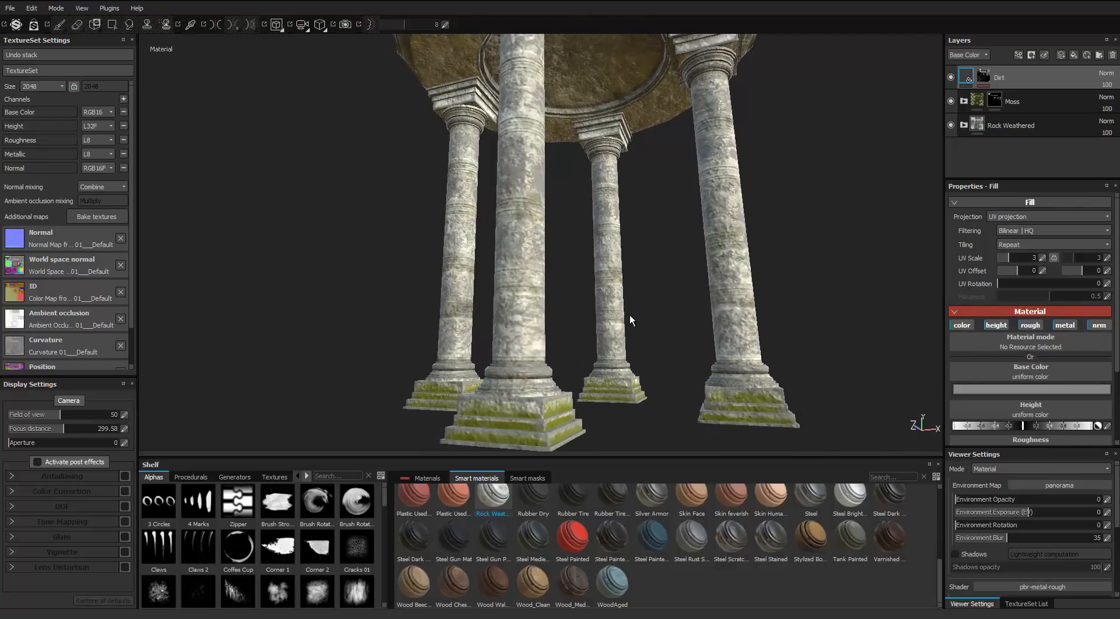
Step: Try a Wear Level of 0.6 on the Dirt mask's MG Metal Edge Wear generator and raise it back up
{"action": "left_click", "coordinate": [984, 77]}
{"action": "left_click", "coordinate": [1029, 96]}
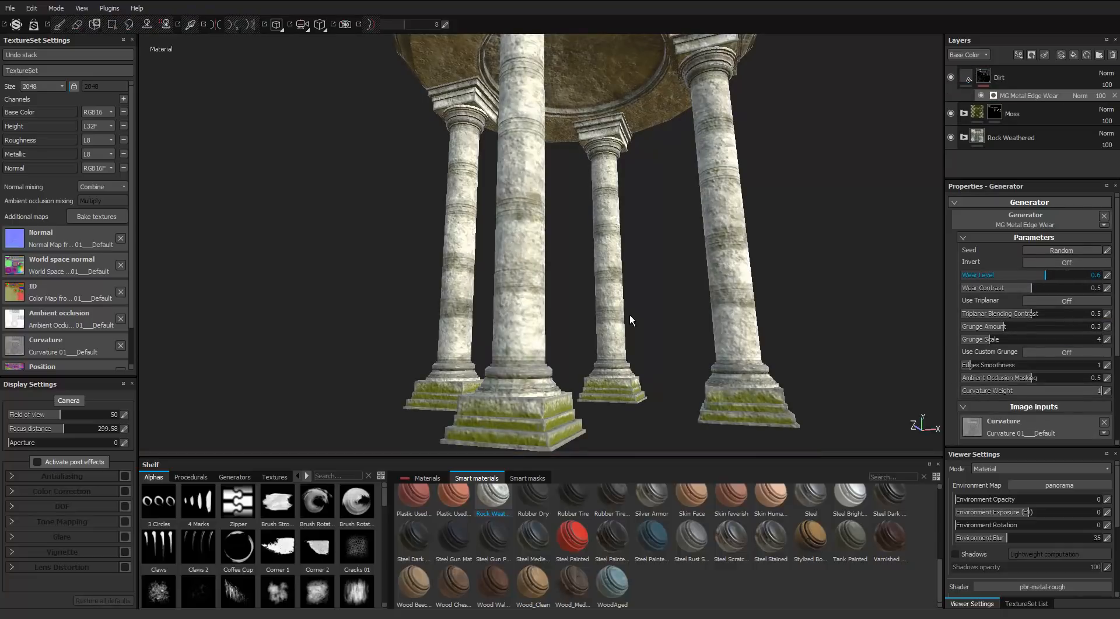
{"action": "left_click_drag", "start_coordinate": [1060, 275], "coordinate": [1067, 275]}
{"action": "middle_click_drag", "start_coordinate": [630, 320], "coordinate": [624, 365], "text": "alt"}
Step: Lower the Dirt layer's height slightly and examine the effect on the pillars, ceiling and whole pavilion
{"action": "left_click", "coordinate": [967, 77]}
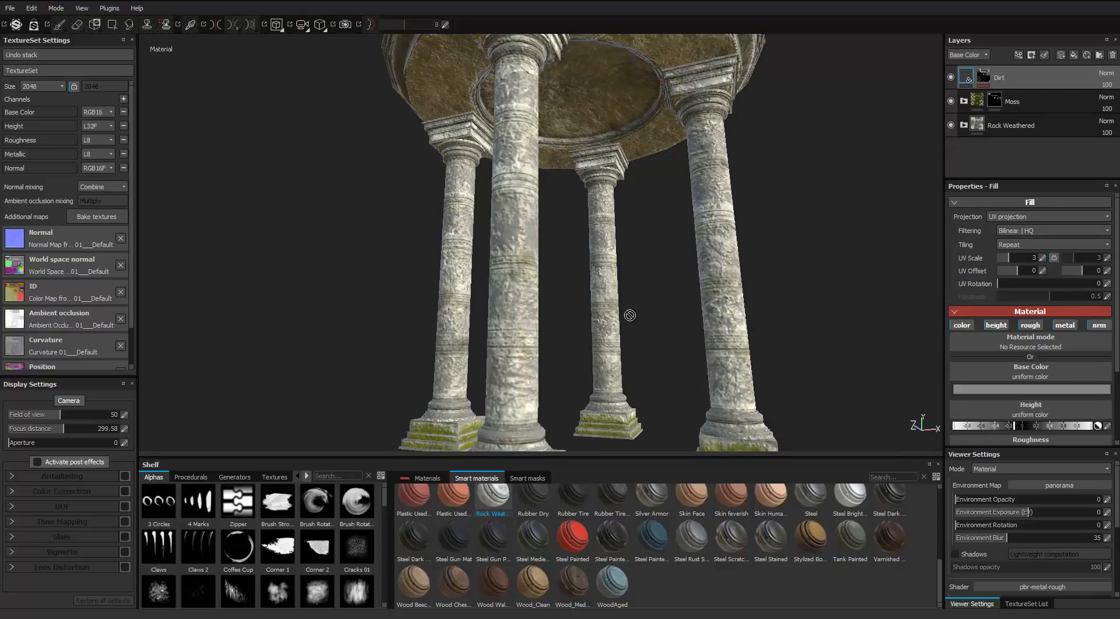
{"action": "left_click_drag", "start_coordinate": [630, 315], "coordinate": [621, 350], "text": "alt"}
{"action": "right_click_drag", "start_coordinate": [630, 315], "coordinate": [682, 316], "text": "alt"}
{"action": "middle_click_drag", "start_coordinate": [630, 315], "coordinate": [627, 403], "text": "alt"}
{"action": "mouse_move", "coordinate": [630, 315]}
{"action": "left_mouse_down", "text": "alt"}
{"action": "mouse_move", "coordinate": [630, 263]}
{"action": "mouse_move", "coordinate": [613, 259]}
{"action": "left_mouse_up", "text": "alt"}
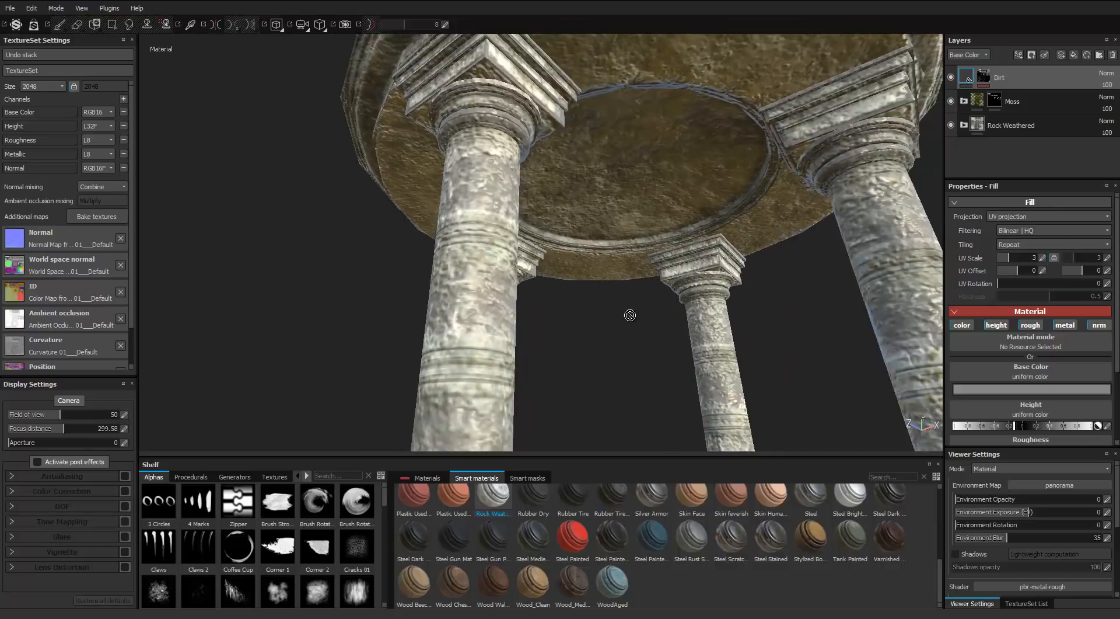
{"action": "right_click_drag", "start_coordinate": [630, 315], "coordinate": [537, 315], "text": "alt"}
{"action": "left_click_drag", "start_coordinate": [630, 315], "coordinate": [612, 385], "text": "alt"}
{"action": "right_click_drag", "start_coordinate": [630, 315], "coordinate": [601, 315], "text": "alt"}
{"action": "left_click_drag", "start_coordinate": [631, 315], "coordinate": [659, 292], "text": "alt"}
{"action": "mouse_move", "coordinate": [631, 315]}
{"action": "right_mouse_down", "text": "alt"}
{"action": "mouse_move", "coordinate": [609, 315]}
{"action": "mouse_move", "coordinate": [631, 315]}
{"action": "right_mouse_up", "text": "alt"}
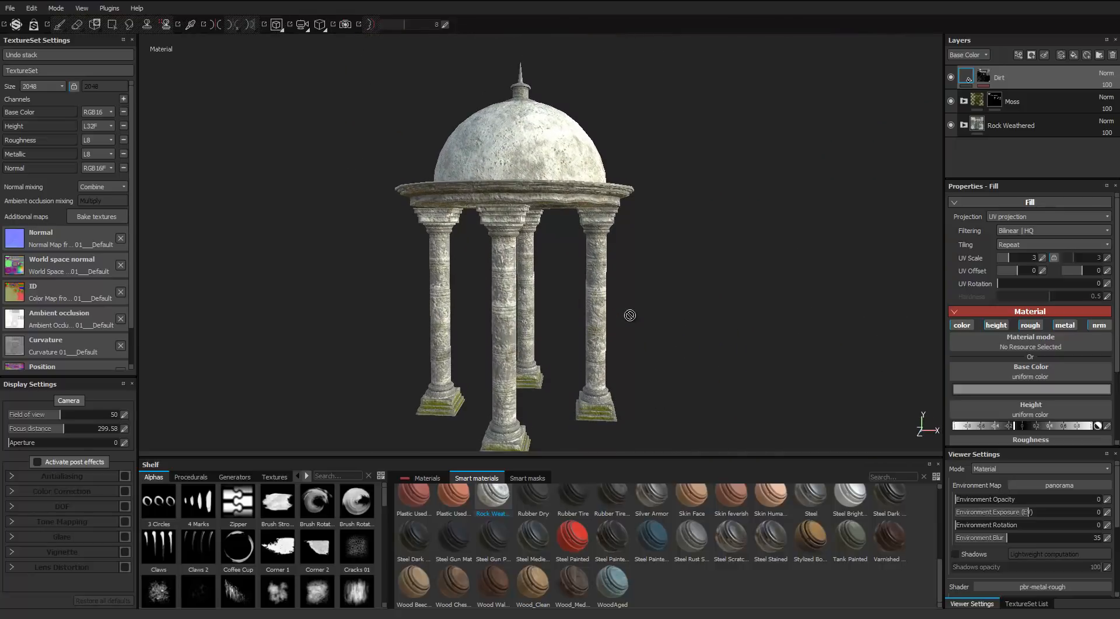
{"action": "left_click_drag", "start_coordinate": [630, 316], "coordinate": [617, 291], "text": "alt"}
{"action": "middle_click_drag", "start_coordinate": [630, 315], "coordinate": [625, 275], "text": "alt"}
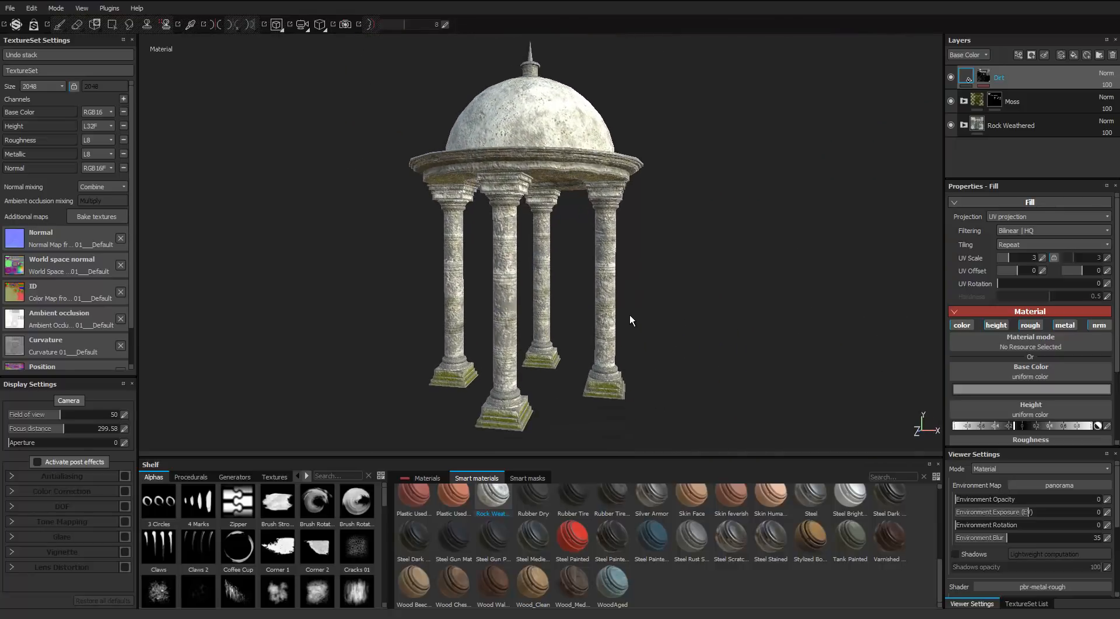
Step: Add a fill layer named Dirt Dome above the Dirt layer and give it a black mask
{"action": "left_click", "coordinate": [1073, 55]}
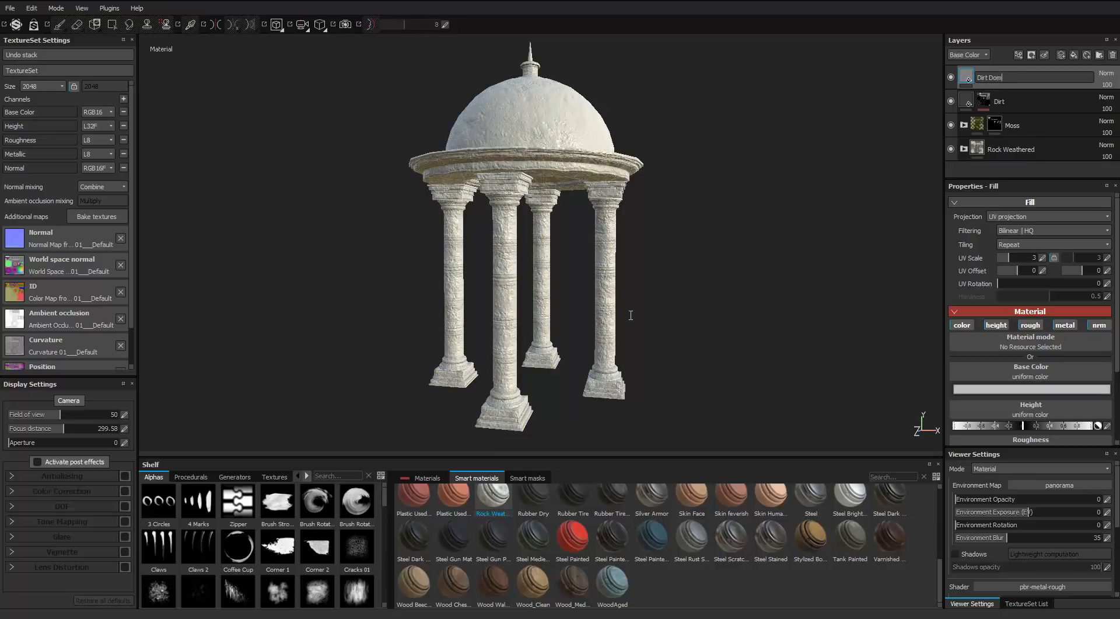
{"action": "type", "text": "e"}
{"action": "key", "text": "Return"}
{"action": "right_click", "coordinate": [1003, 77]}
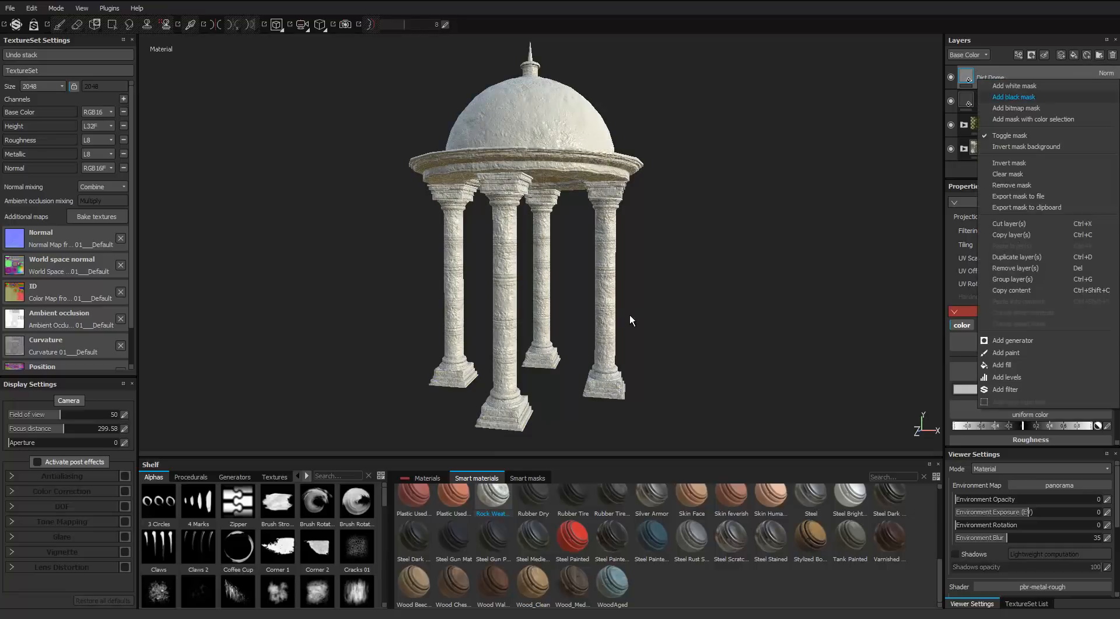
{"action": "left_click", "coordinate": [1014, 97]}
Step: Try a fill with the Grunge Rough Dirty procedural in the Dirt Dome layer's mask
{"action": "right_click", "coordinate": [984, 77]}
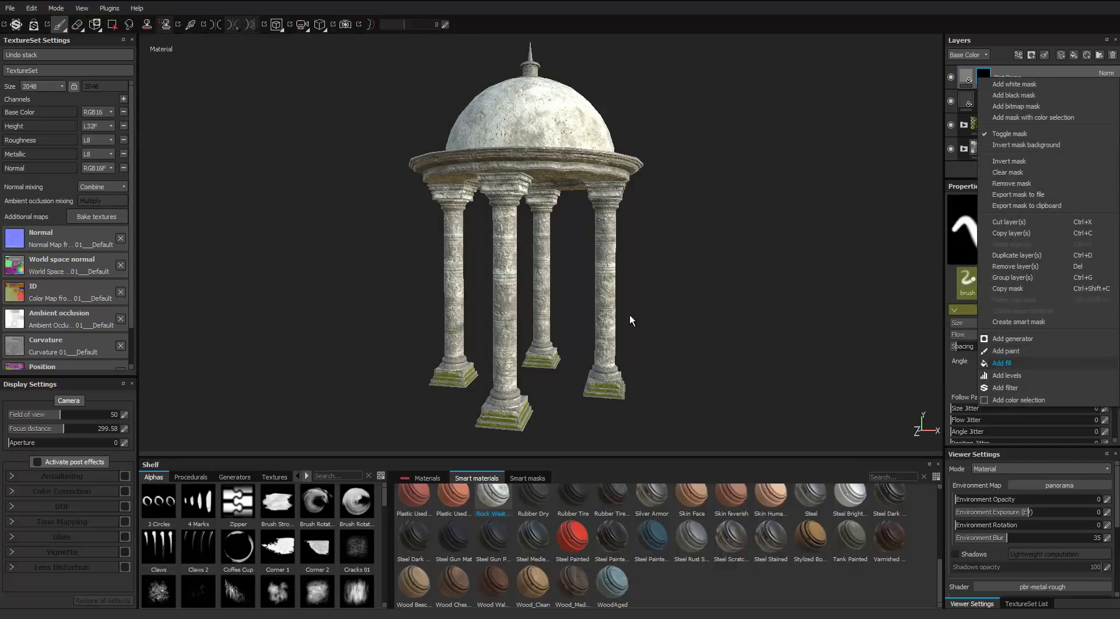
{"action": "left_click", "coordinate": [1002, 363]}
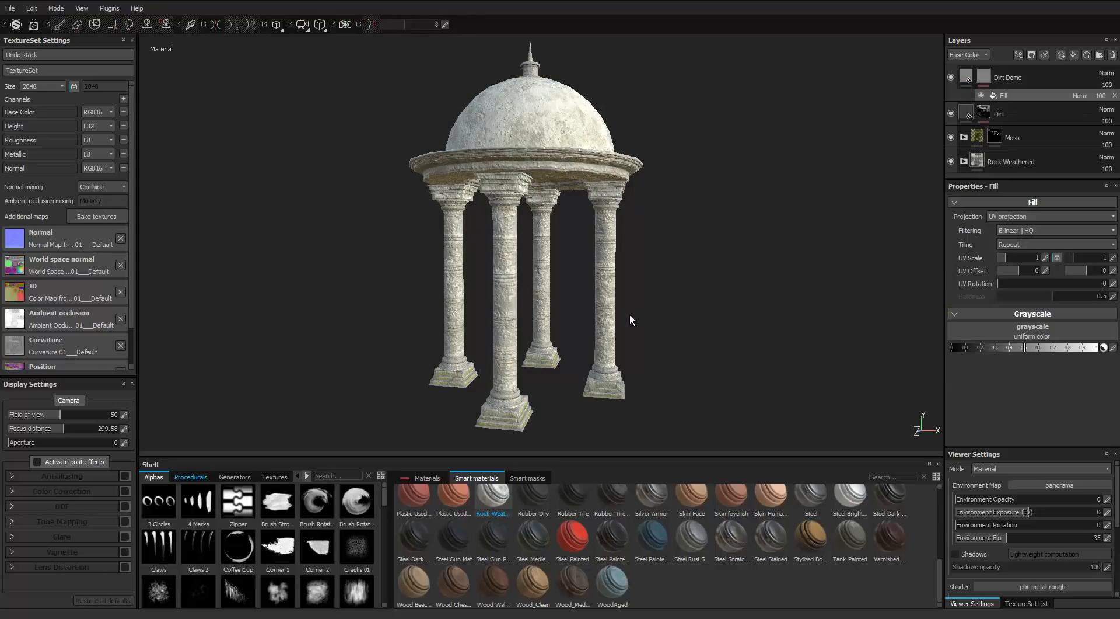
{"action": "type", "text": "dirt"}
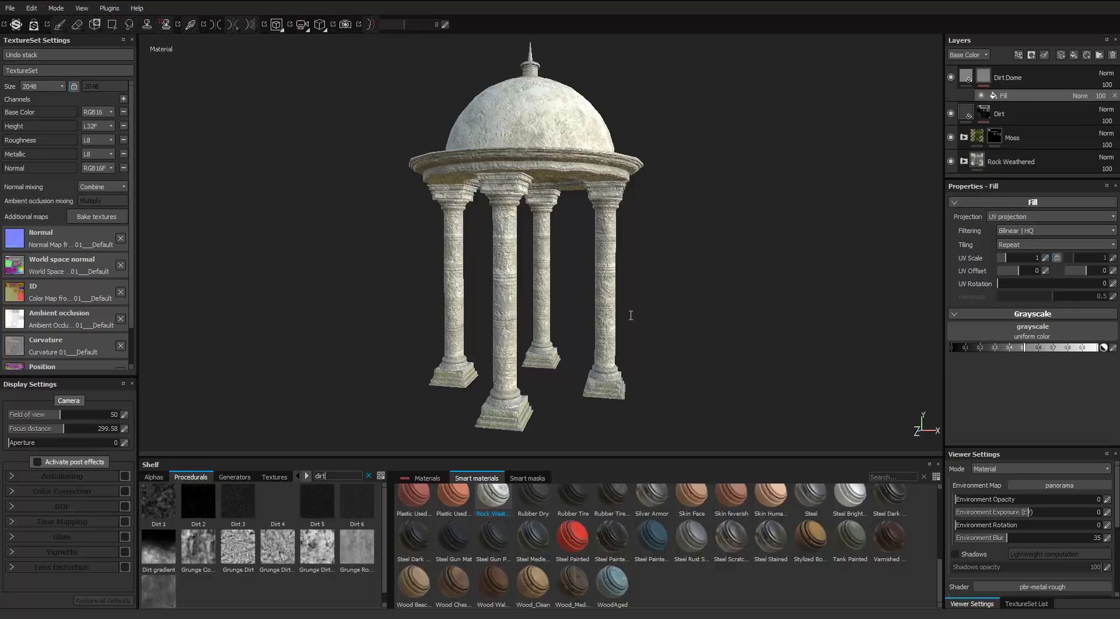
{"action": "mouse_move", "coordinate": [355, 546]}
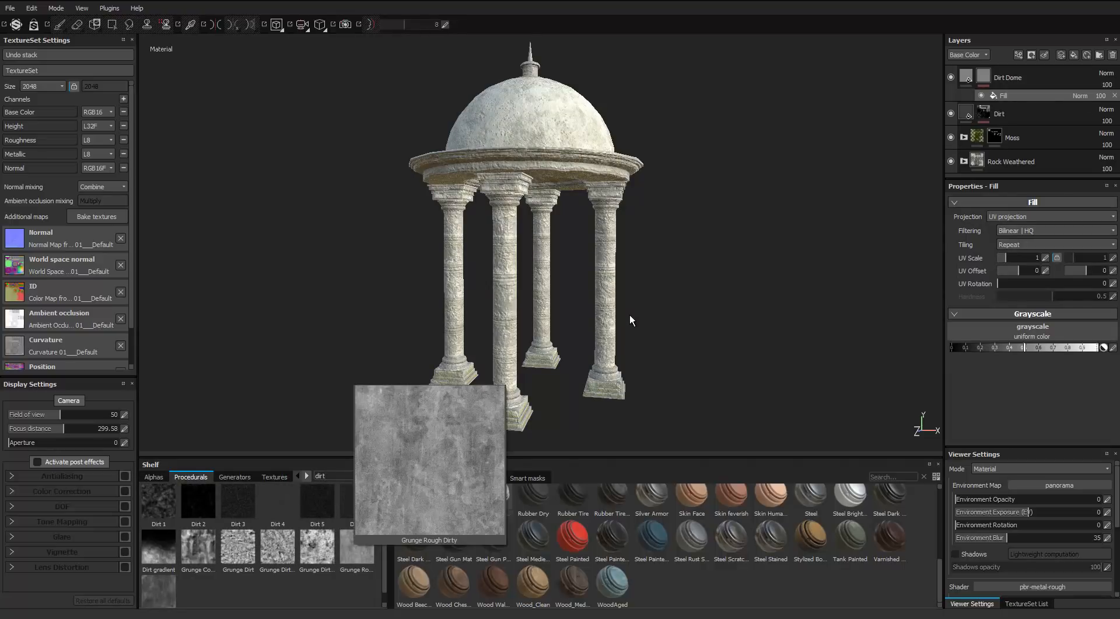
{"action": "mouse_move", "coordinate": [357, 546]}
{"action": "left_mouse_down"}
{"action": "mouse_move", "coordinate": [630, 315]}
{"action": "mouse_move", "coordinate": [1033, 331]}
{"action": "left_mouse_up"}
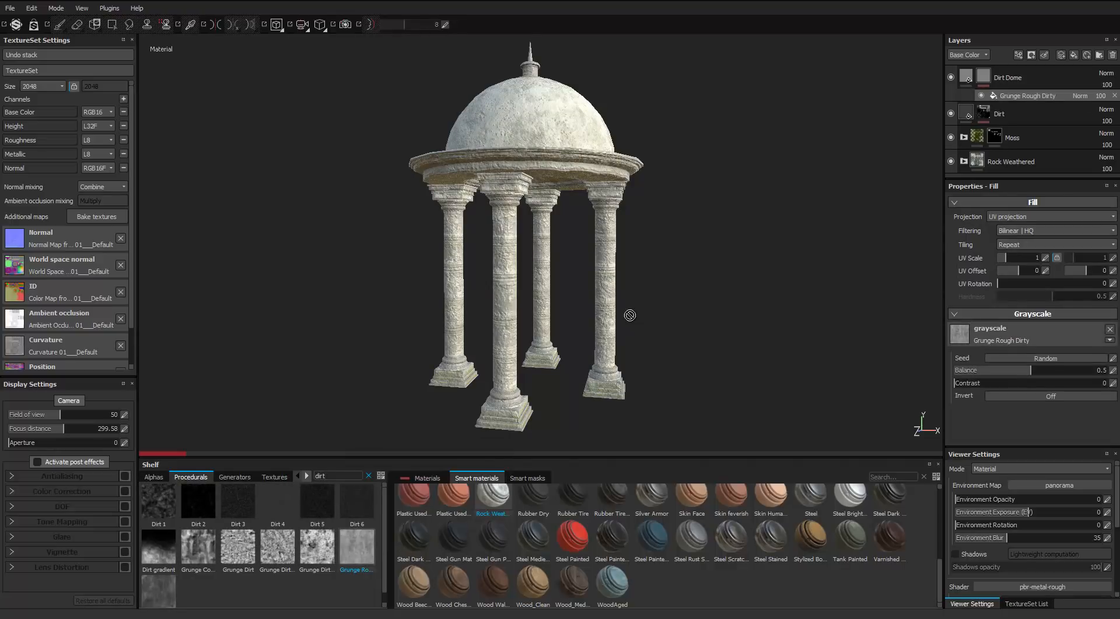
{"action": "scroll", "coordinate": [630, 315], "scroll_direction": "up", "scroll_amount": 5}
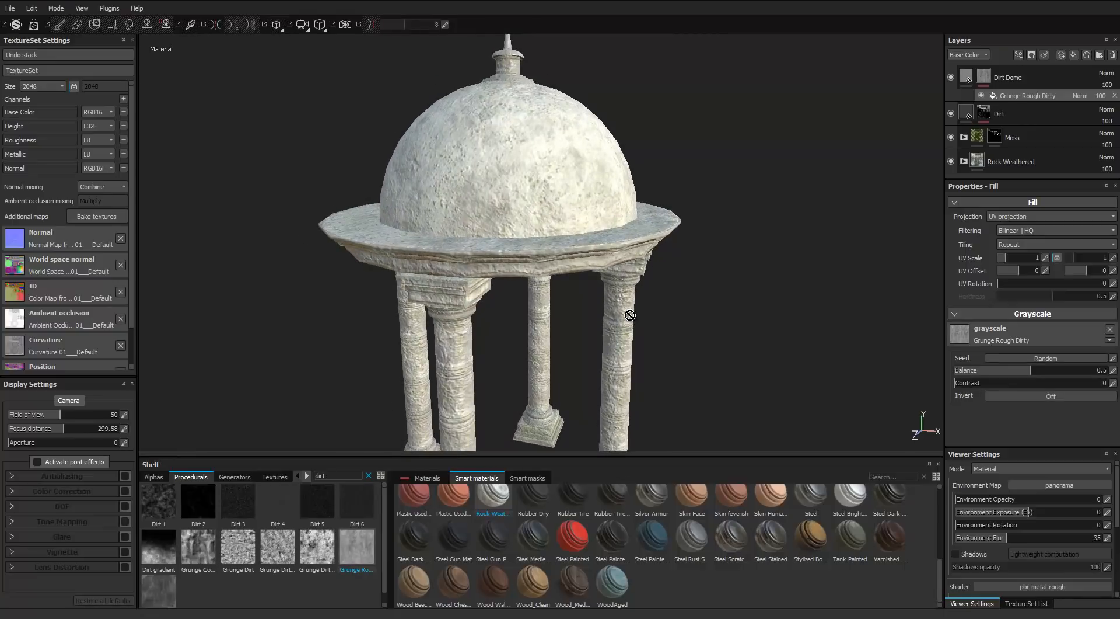
Step: Compare the dome with the Dirt Dome layer shown and hidden, and remove the Grunge Rough Dirty fill from its mask
{"action": "left_click", "coordinate": [951, 77]}
{"action": "left_click", "coordinate": [951, 77]}
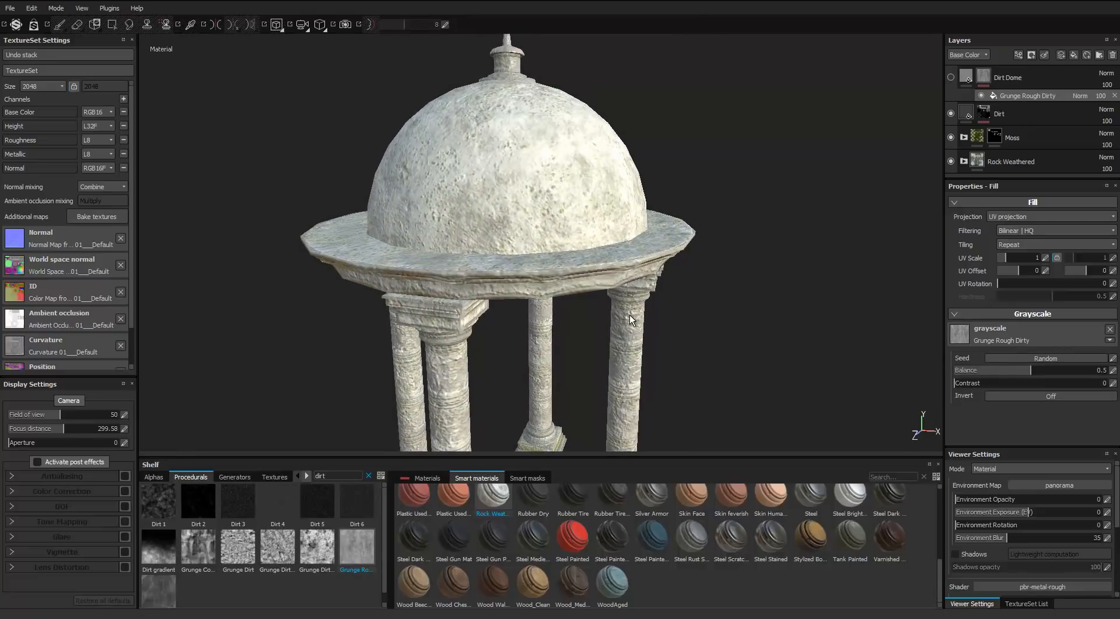
{"action": "left_click", "coordinate": [952, 77]}
{"action": "scroll", "coordinate": [630, 319], "scroll_direction": "down", "scroll_amount": 5}
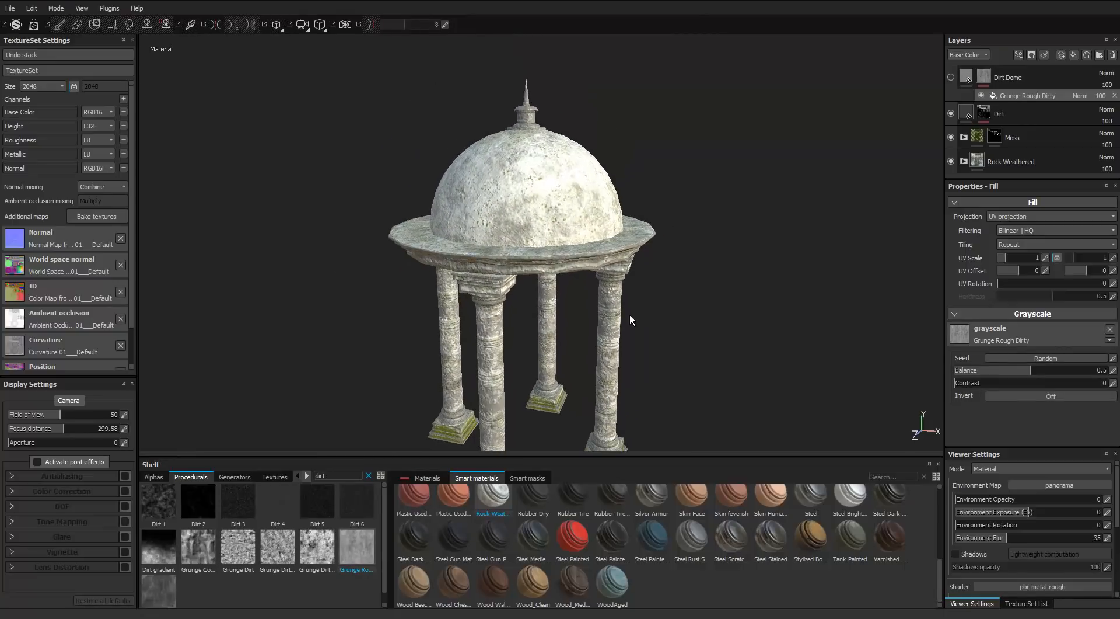
{"action": "right_click", "coordinate": [993, 96]}
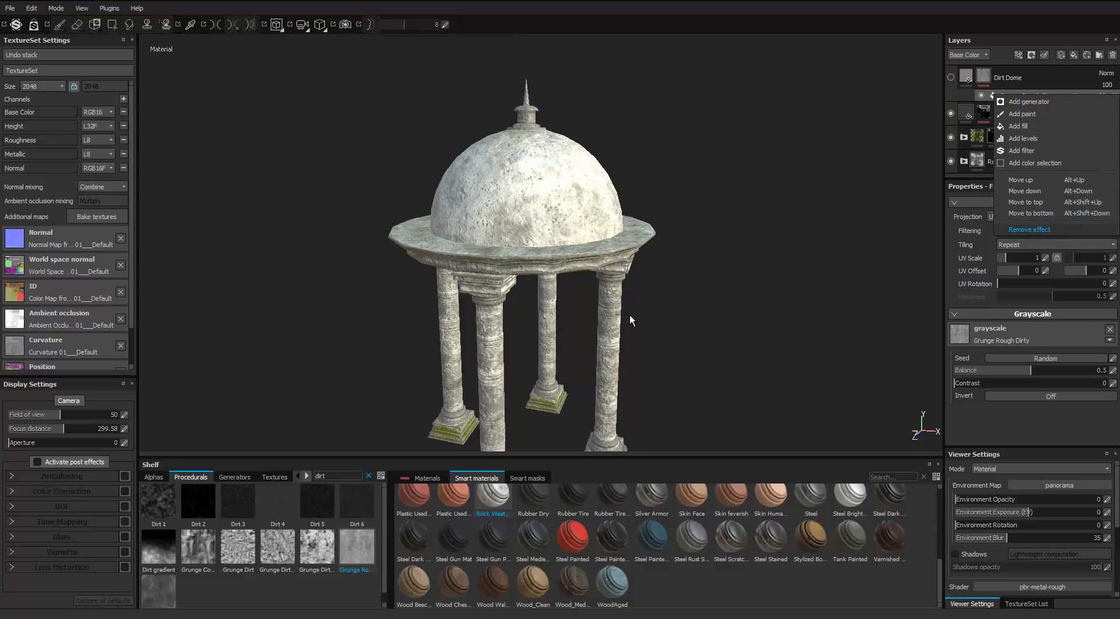
{"action": "left_click", "coordinate": [1029, 229]}
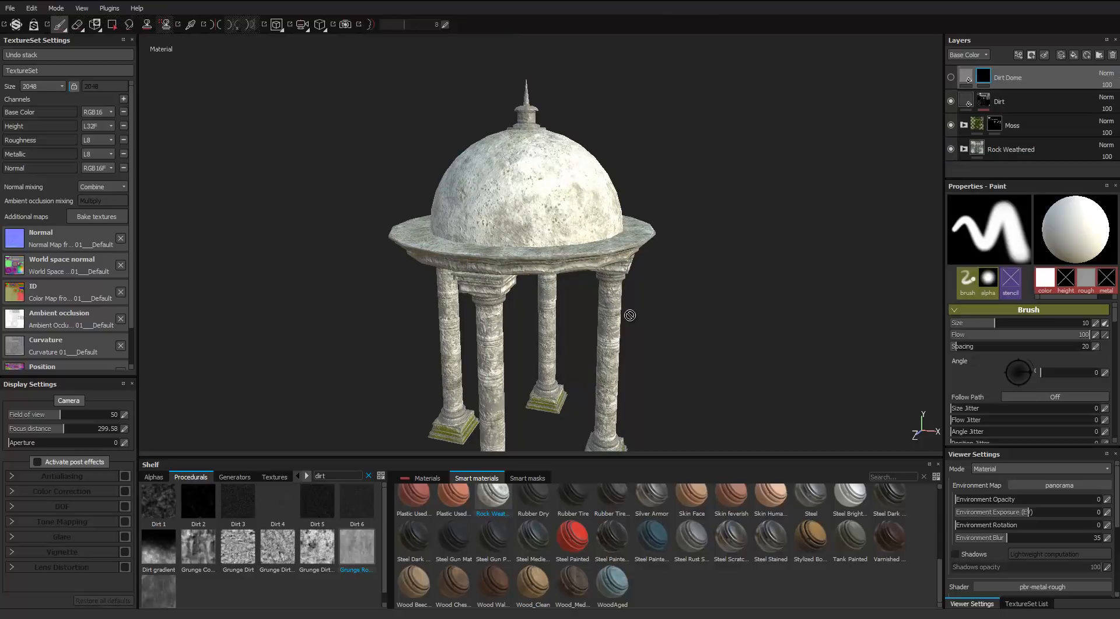
{"action": "scroll", "coordinate": [630, 319], "scroll_direction": "up", "scroll_amount": 2}
Step: Apply the Rust smart mask to the Dirt Dome layer and make the layer visible again
{"action": "right_click", "coordinate": [984, 76]}
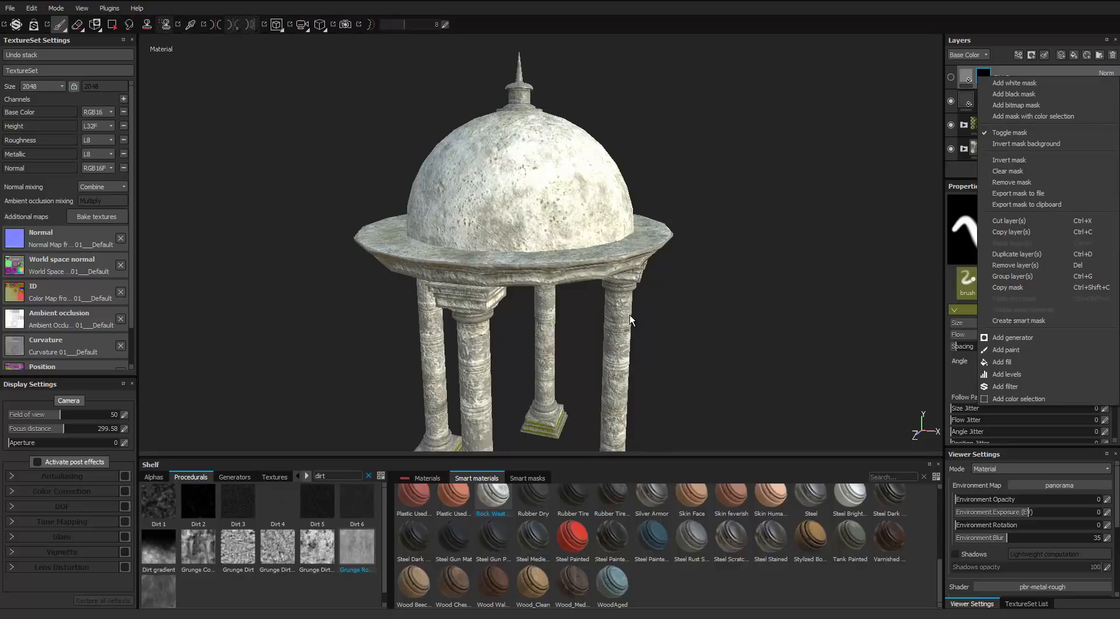
{"action": "left_click", "coordinate": [527, 477]}
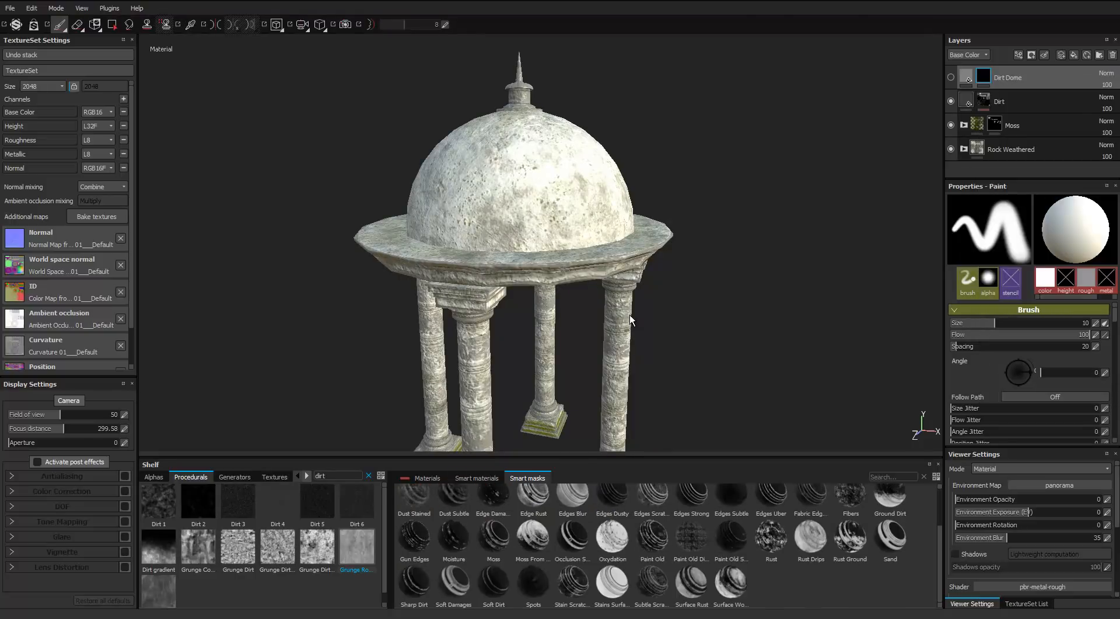
{"action": "left_click", "coordinate": [770, 536]}
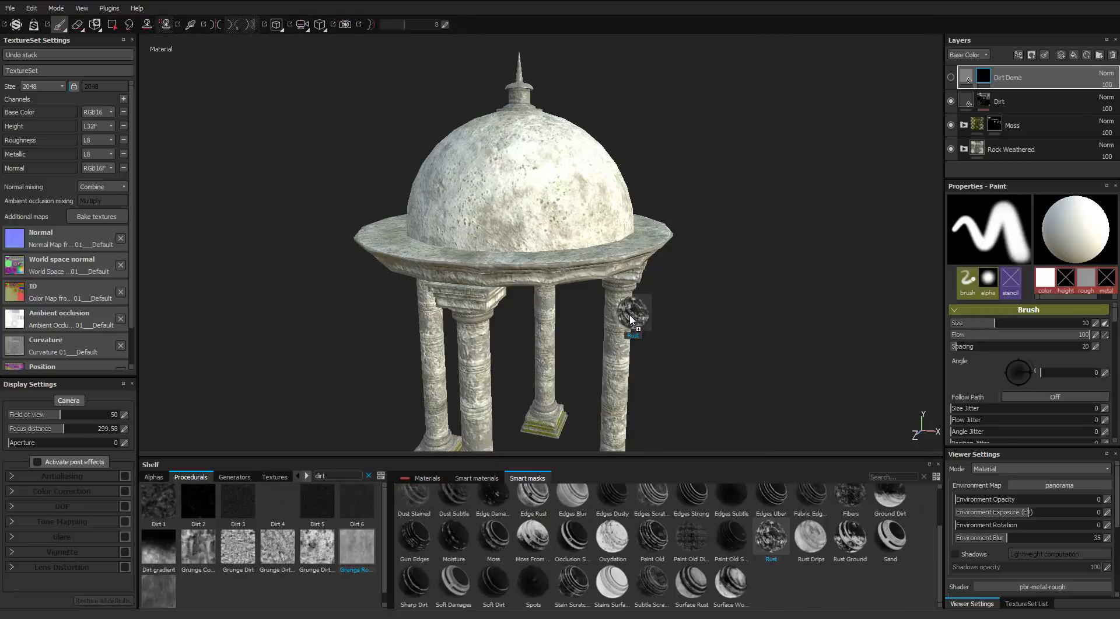
{"action": "left_click_drag", "start_coordinate": [630, 318], "coordinate": [633, 308]}
Step: Add a folder named Dome, move the Dirt Dome layer into it, and give the folder a black mask
{"action": "left_click", "coordinate": [1100, 55]}
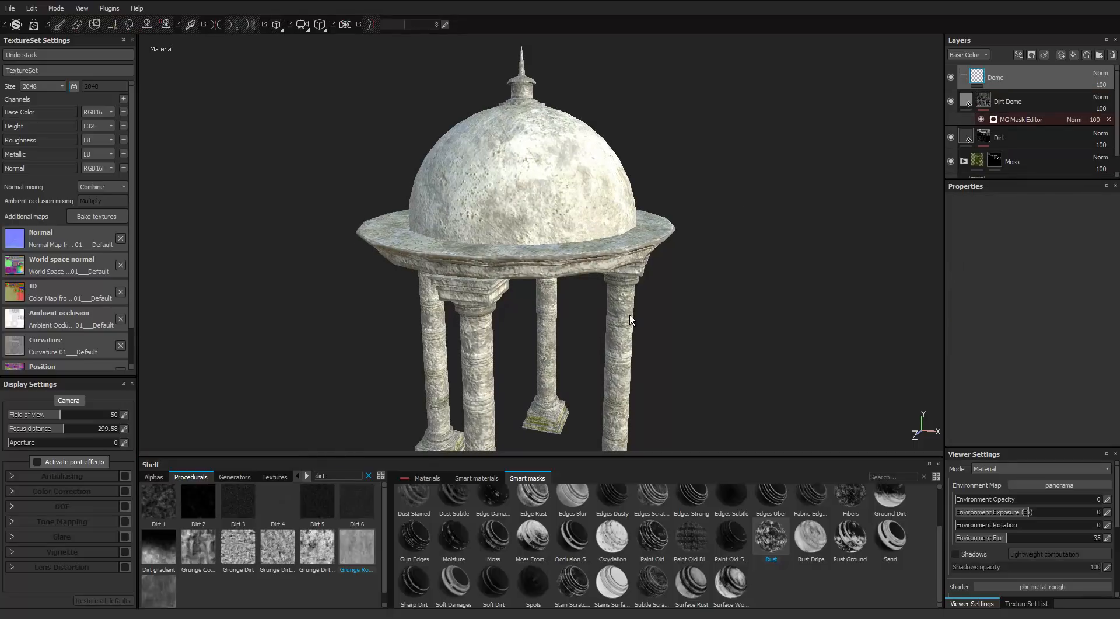
{"action": "left_click_drag", "start_coordinate": [999, 102], "coordinate": [997, 78]}
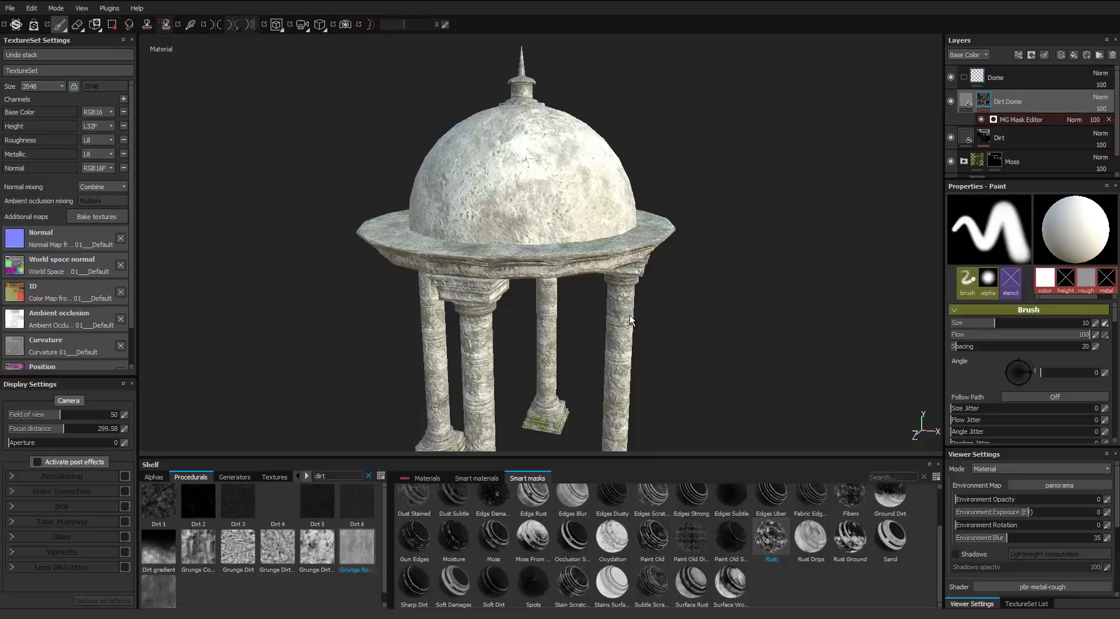
{"action": "right_click", "coordinate": [981, 81]}
{"action": "left_click", "coordinate": [1014, 98]}
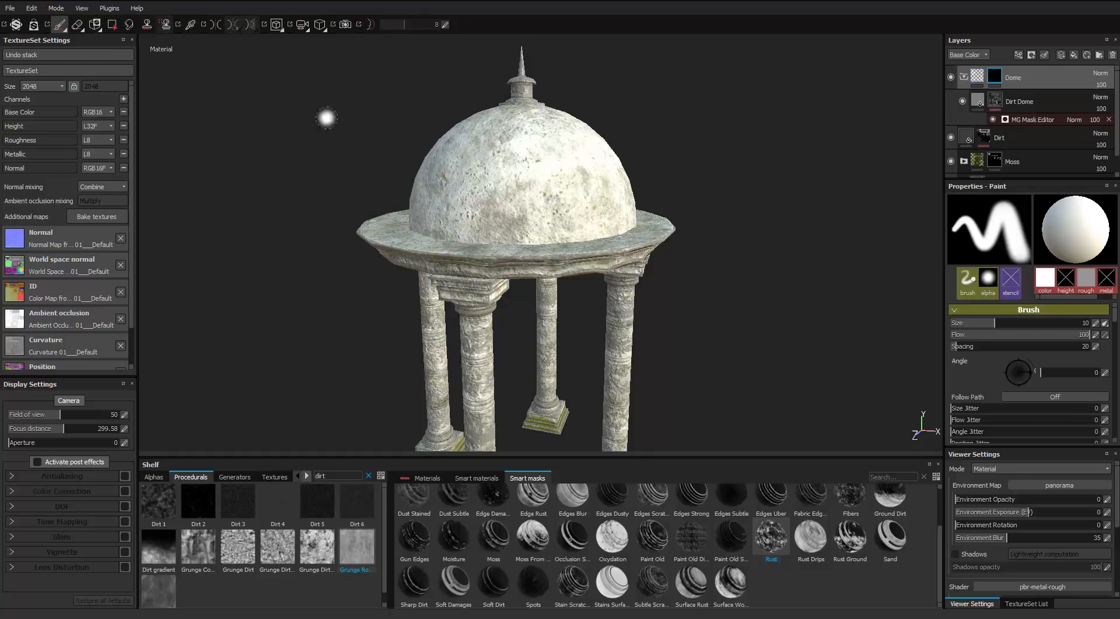
Step: Fill the dome in the Dome folder's mask with Polygon Fill and return to the paint brush
{"action": "key", "text": "4"}
{"action": "left_click", "coordinate": [548, 184]}
{"action": "mouse_move", "coordinate": [549, 184]}
{"action": "left_mouse_down", "text": "alt"}
{"action": "mouse_move", "coordinate": [522, 205]}
{"action": "mouse_move", "coordinate": [528, 184]}
{"action": "left_mouse_up", "text": "alt"}
{"action": "scroll", "coordinate": [532, 190], "scroll_direction": "up", "scroll_amount": 2}
{"action": "key", "text": "1"}
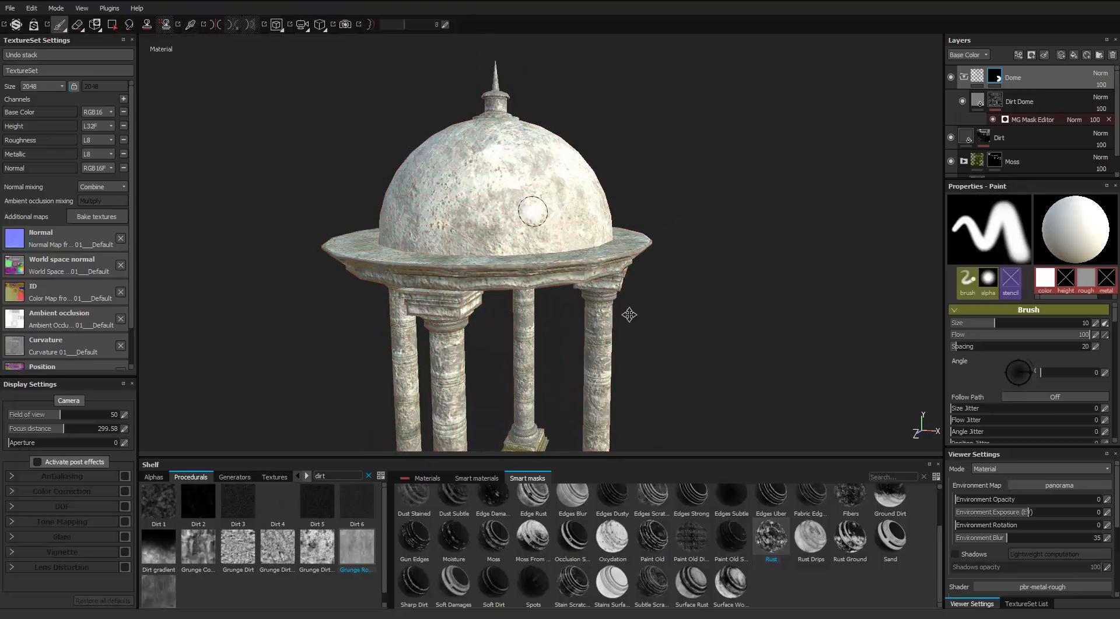
{"action": "left_click_drag", "start_coordinate": [630, 320], "coordinate": [819, 135], "text": "alt"}
{"action": "left_click_drag", "start_coordinate": [724, 162], "coordinate": [630, 314], "text": "alt"}
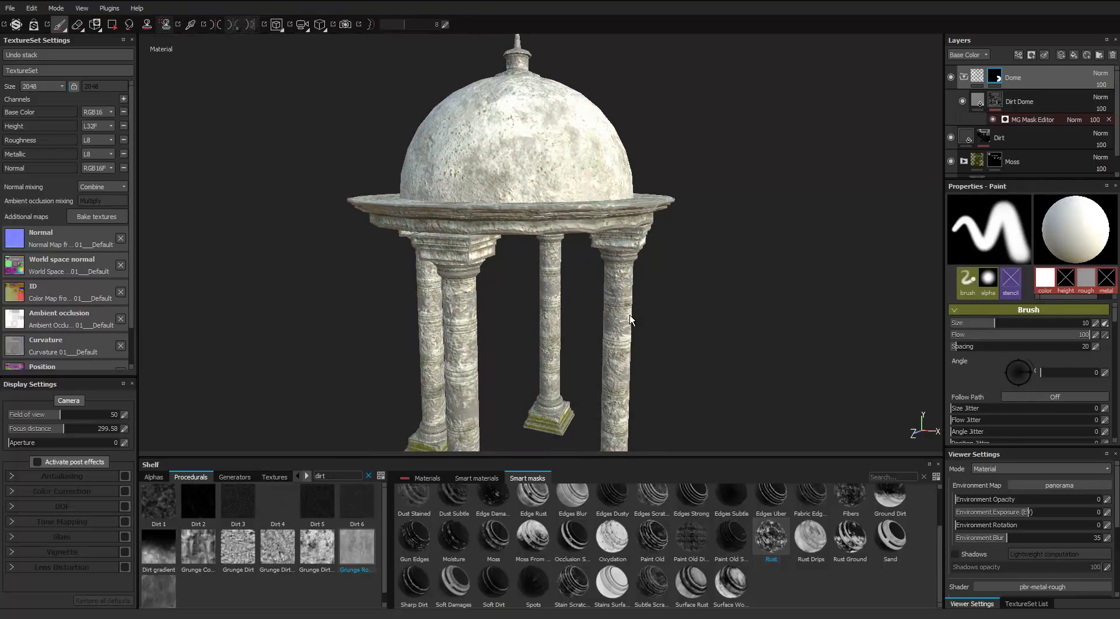
Step: Darken the Dirt Dome layer's base color to a neutral grey of about 0.372
{"action": "left_click", "coordinate": [978, 100]}
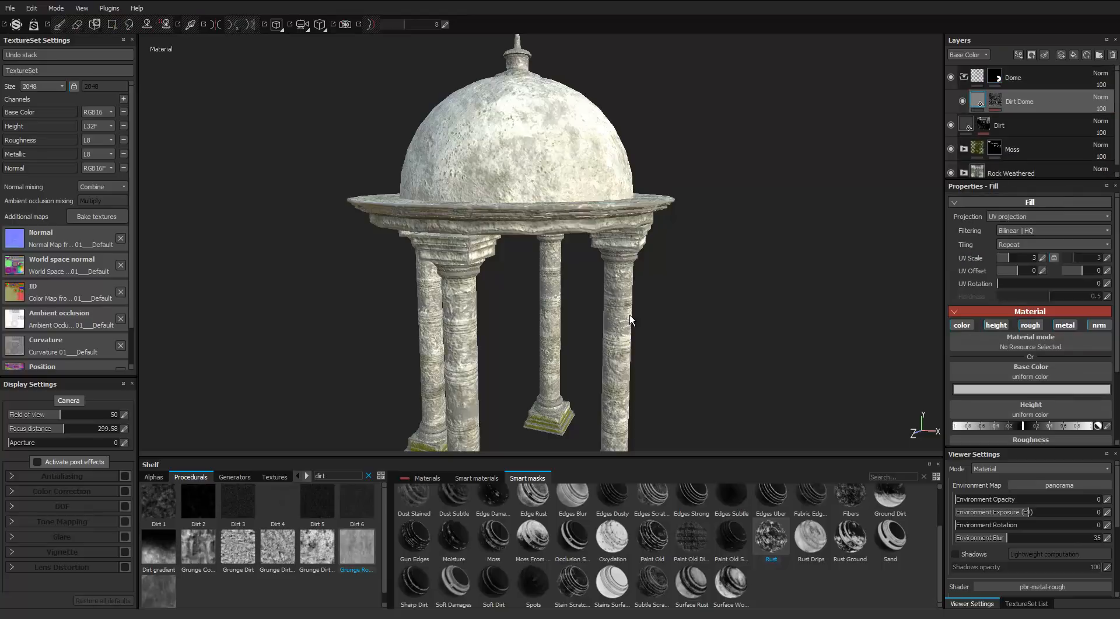
{"action": "left_click", "coordinate": [1032, 388]}
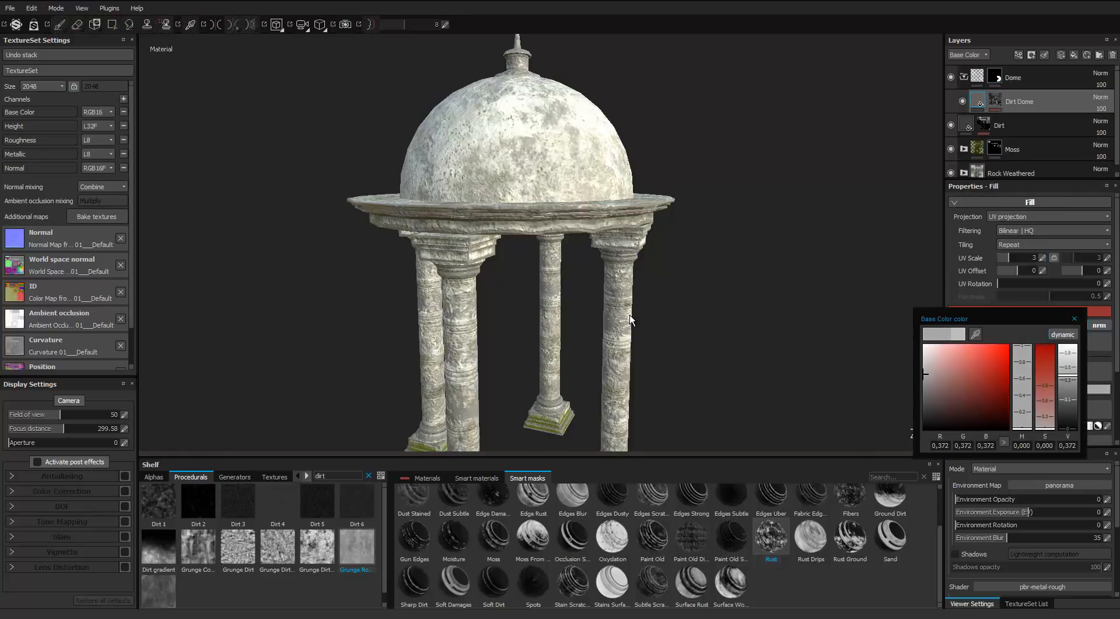
Step: Examine the dome's dirt up close and from several sides, and hide the side panels to inspect the whole pavilion
{"action": "left_click_drag", "start_coordinate": [630, 314], "coordinate": [629, 314], "text": "alt"}
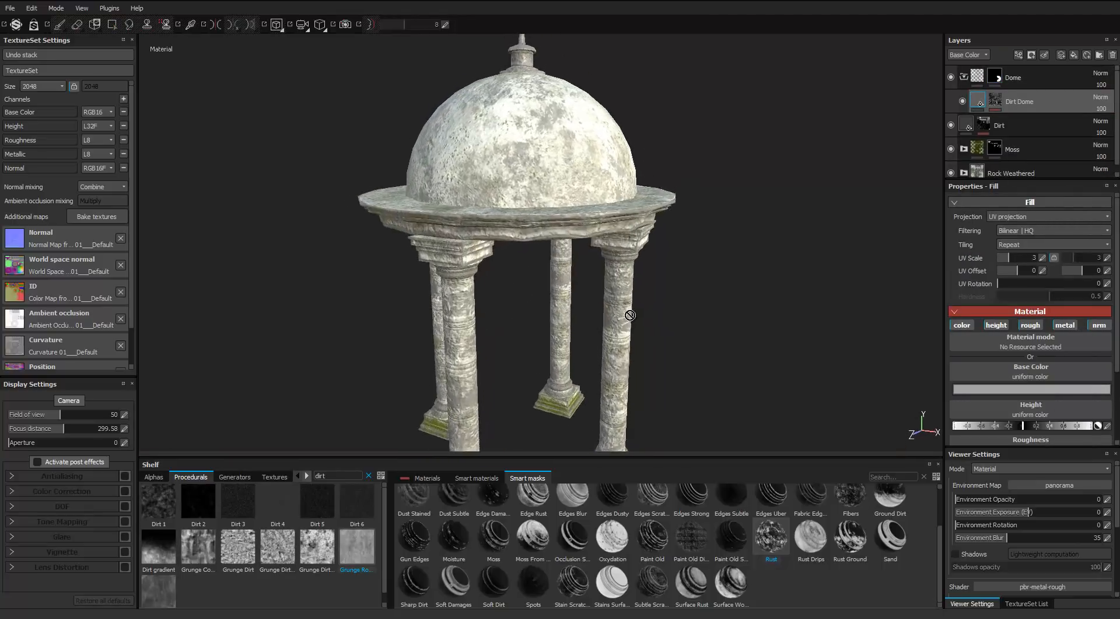
{"action": "right_click_drag", "start_coordinate": [629, 314], "coordinate": [630, 315], "text": "alt"}
{"action": "left_click_drag", "start_coordinate": [630, 315], "coordinate": [630, 314], "text": "alt"}
{"action": "right_click_drag", "start_coordinate": [630, 314], "coordinate": [630, 313], "text": "alt"}
{"action": "left_click_drag", "start_coordinate": [630, 313], "coordinate": [630, 315], "text": "alt"}
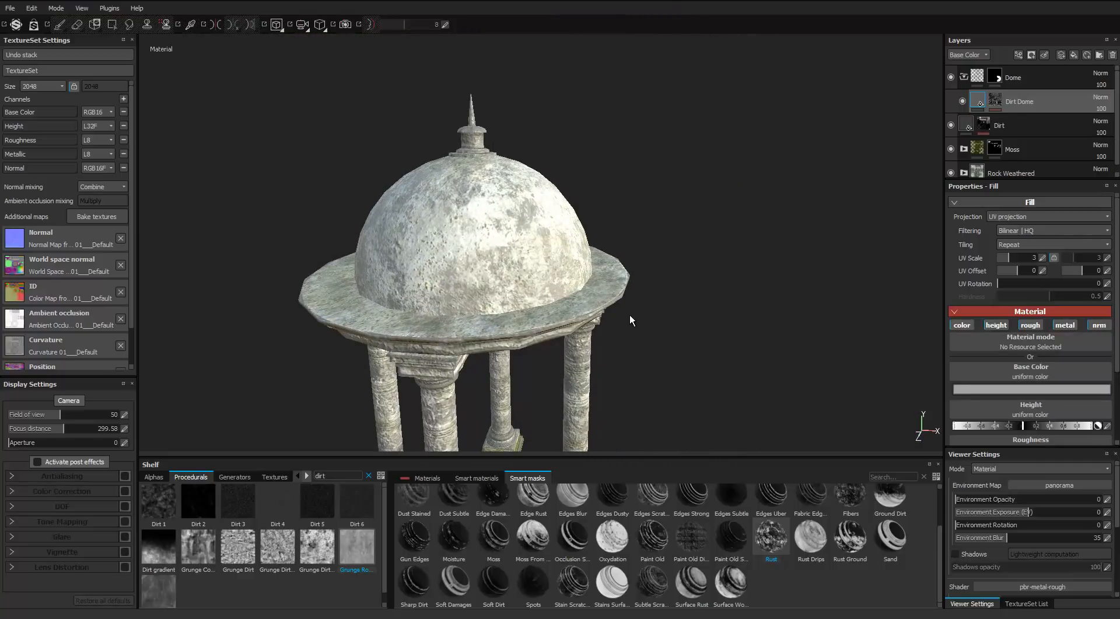
{"action": "right_click_drag", "start_coordinate": [630, 315], "coordinate": [629, 314], "text": "alt"}
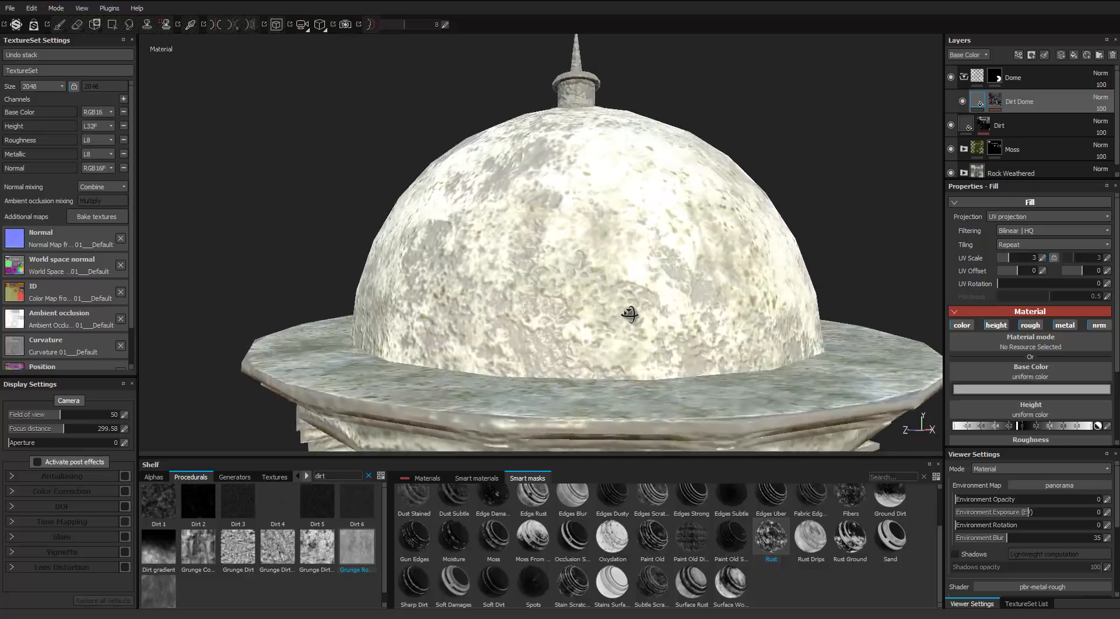
{"action": "left_click_drag", "start_coordinate": [630, 315], "coordinate": [630, 313], "text": "alt"}
{"action": "right_click_drag", "start_coordinate": [630, 313], "coordinate": [630, 314], "text": "alt"}
{"action": "left_click_drag", "start_coordinate": [629, 314], "coordinate": [630, 315], "text": "alt"}
{"action": "key", "text": "Tab"}
{"action": "right_click_drag", "start_coordinate": [630, 314], "coordinate": [630, 315], "text": "alt"}
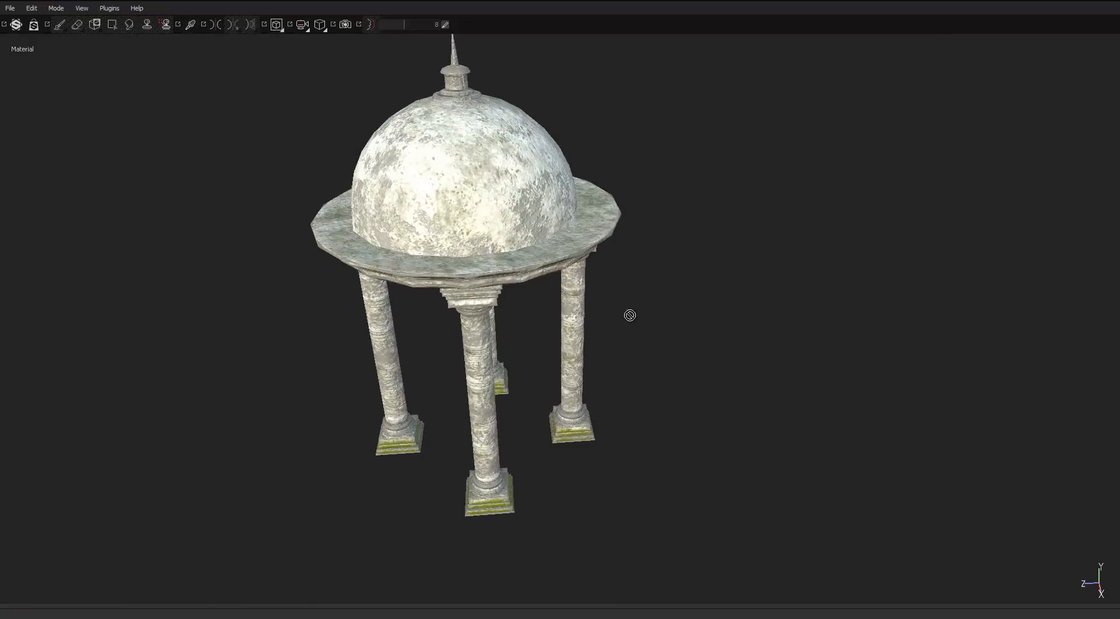